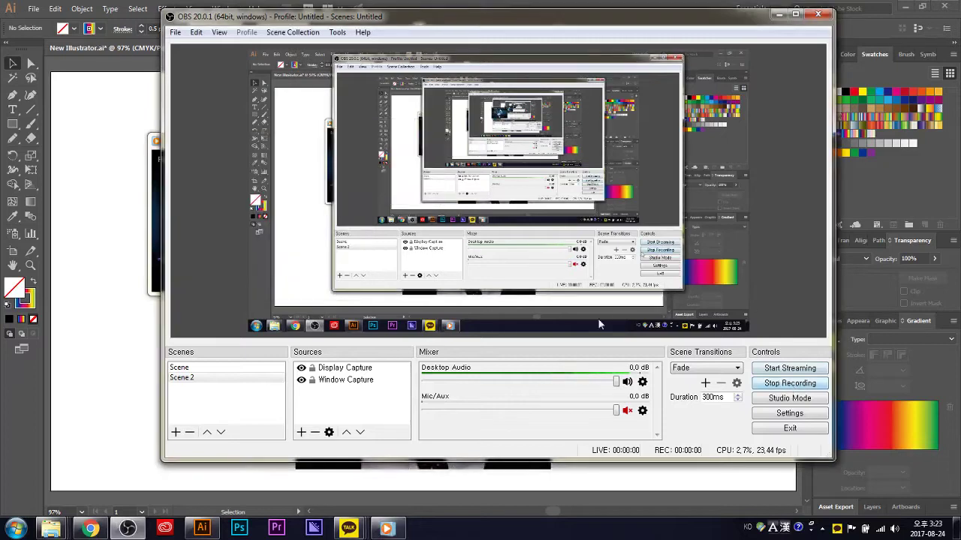
- Bring the Illustrator document with the portrait photo in front of OBS Studio
click(159, 138)
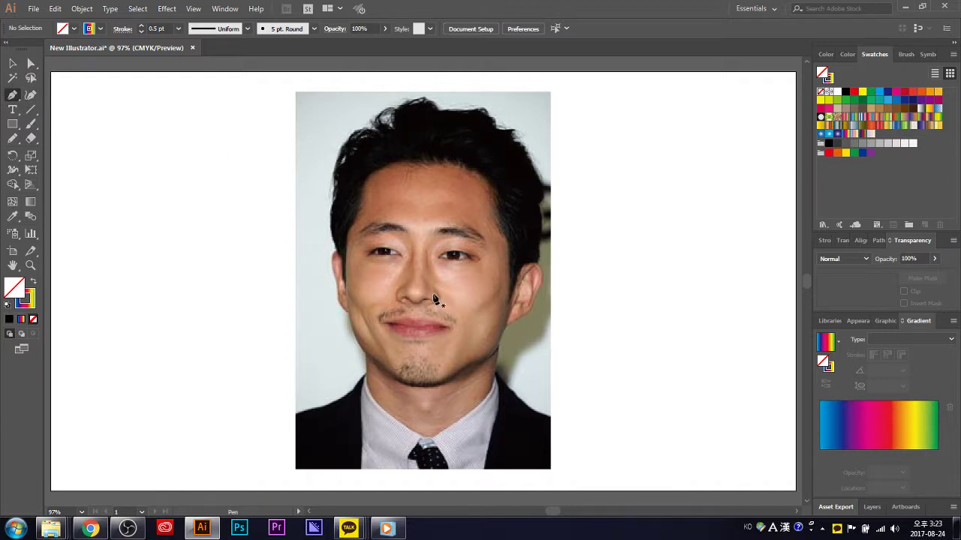
- Zoom in on the face and place the first Pen anchor beside the left temple
alt+scroll(435, 299, up, 1)
alt+scroll(437, 296, up, 2)
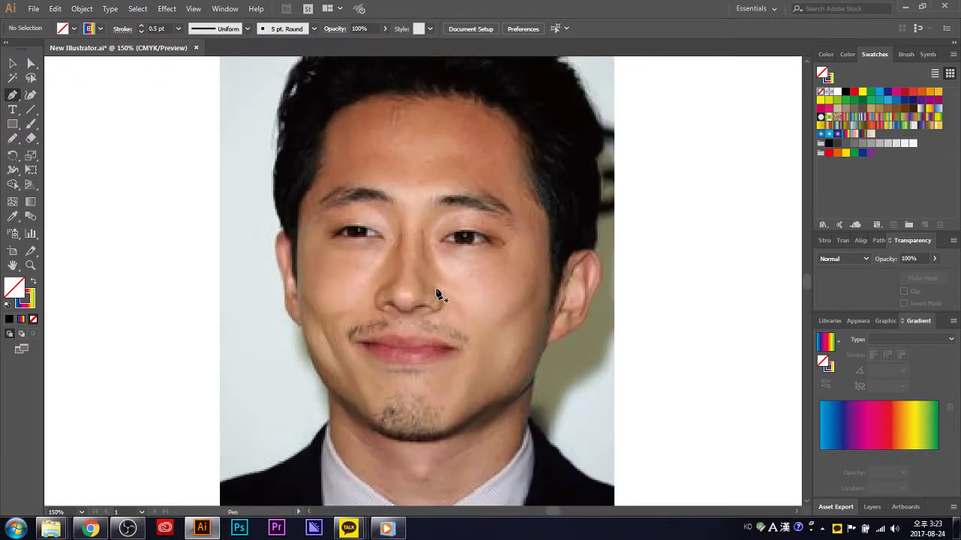
scroll(421, 286, up, 1)
scroll(416, 278, up, 2)
scroll(360, 315, up, 1)
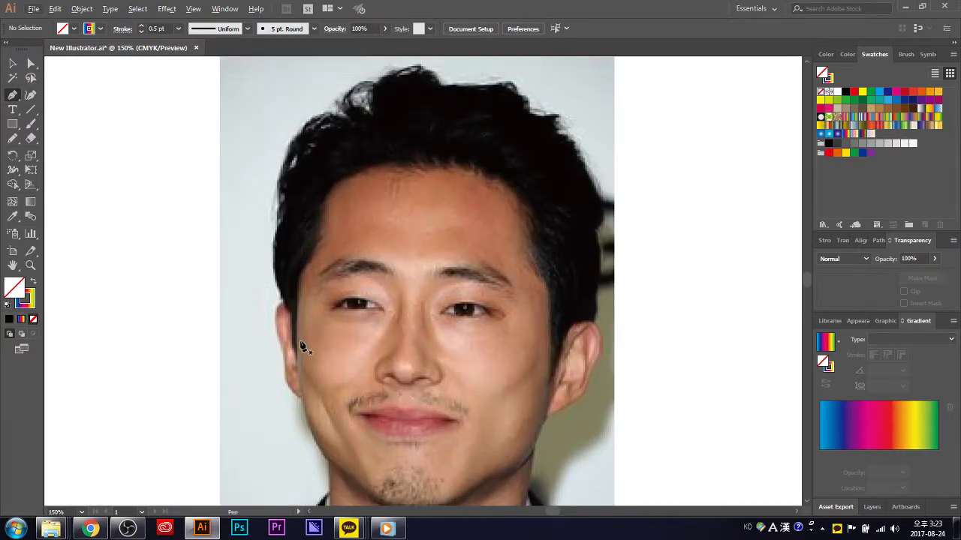
scroll(303, 351, up, 1)
alt+scroll(302, 368, up, 1)
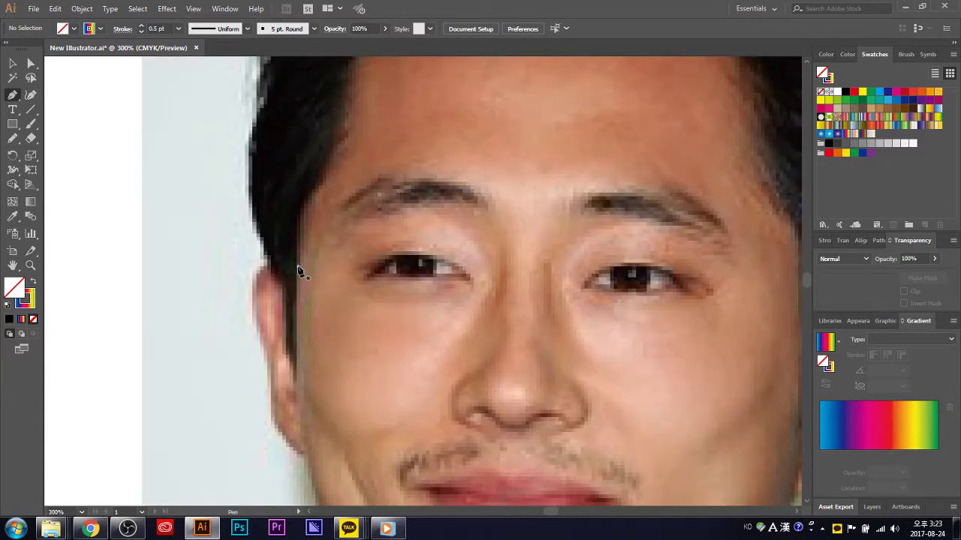
click(298, 269)
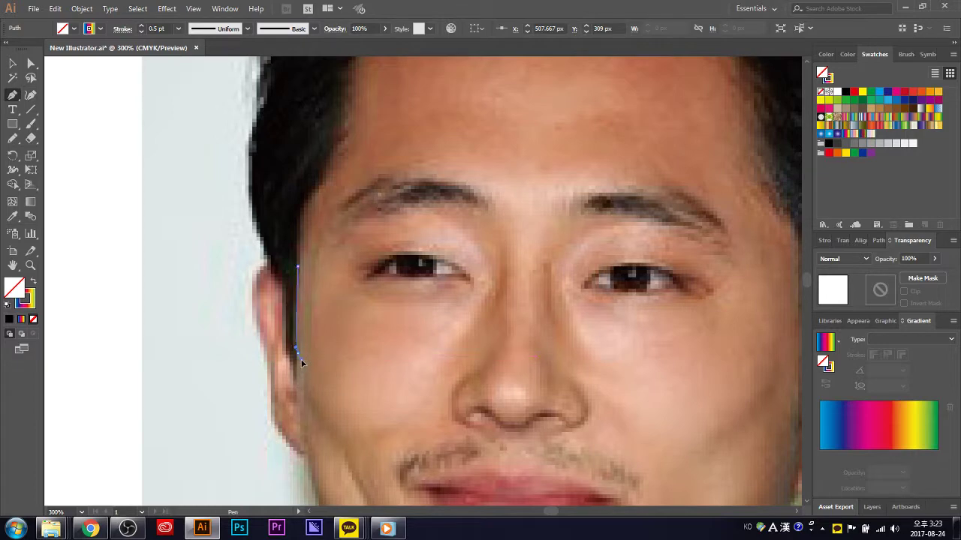
- Trace the outline up the left hairline with curved Pen anchors
mouse_move(296, 351)
mouse_down()
mouse_move(298, 378)
mouse_move(282, 355)
mouse_move(285, 294)
mouse_move(255, 219)
mouse_move(265, 158)
mouse_up()
scroll(259, 172, up, 1)
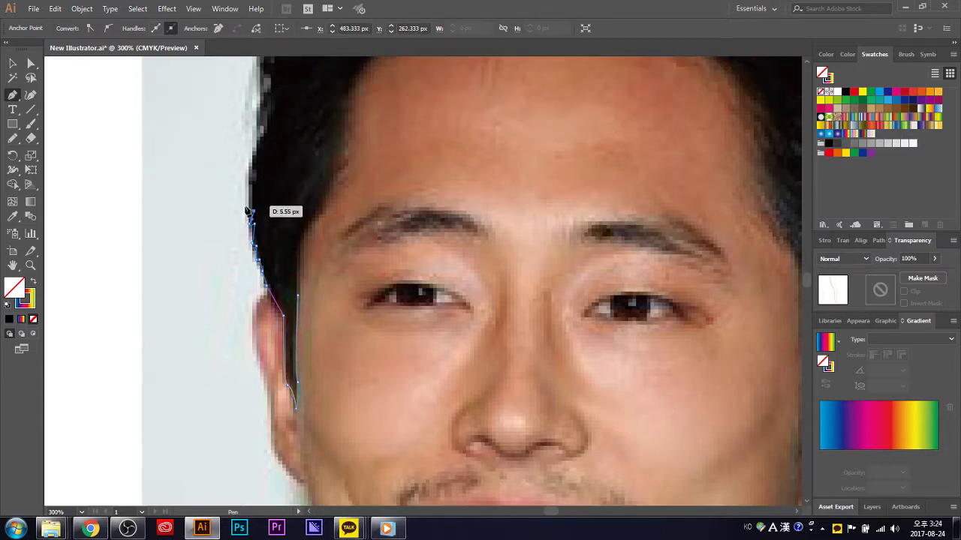
mouse_move(251, 210)
mouse_down()
mouse_move(272, 87)
mouse_move(276, 154)
mouse_move(267, 148)
mouse_move(267, 193)
mouse_move(271, 180)
mouse_up()
scroll(272, 90, up, 2)
scroll(272, 87, up, 2)
scroll(293, 120, up, 3)
click(276, 154)
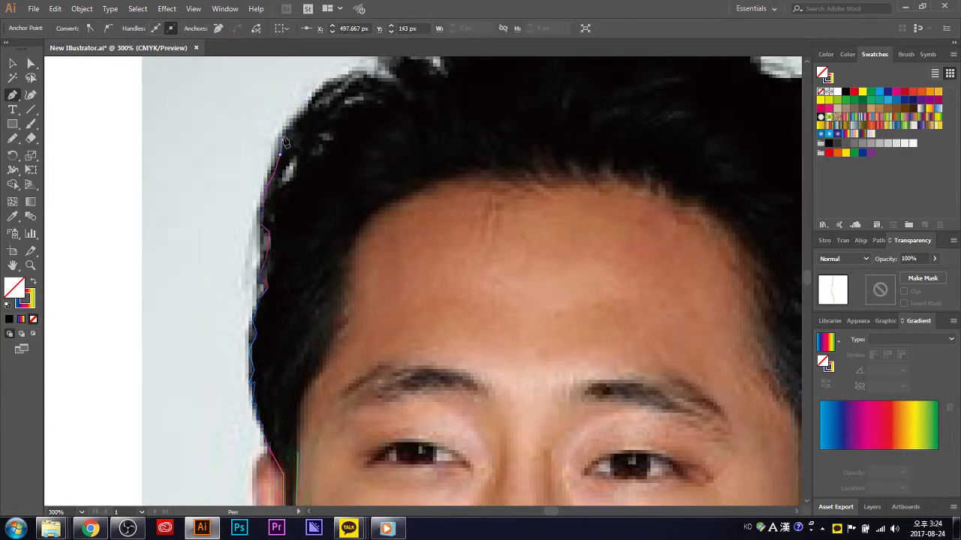
drag(291, 124, 358, 78)
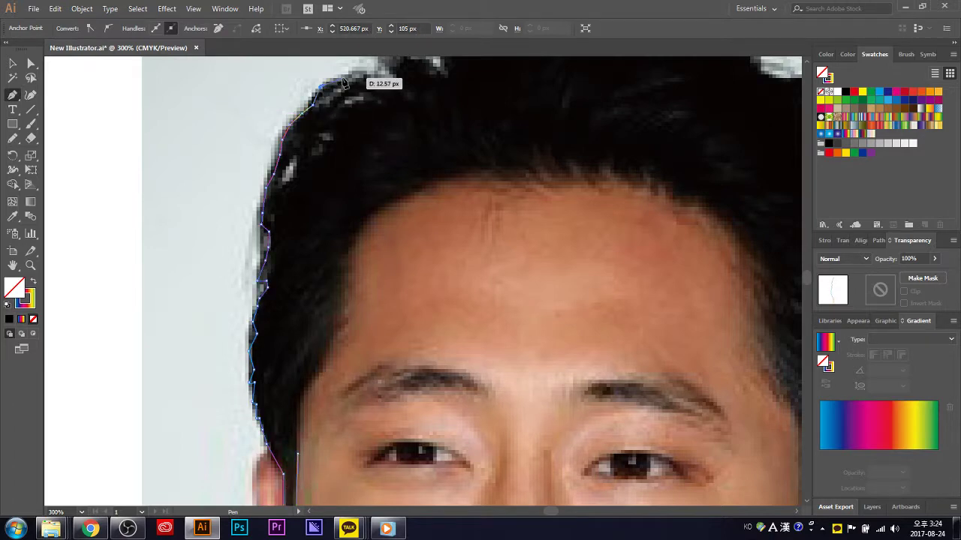
scroll(358, 78, up, 3)
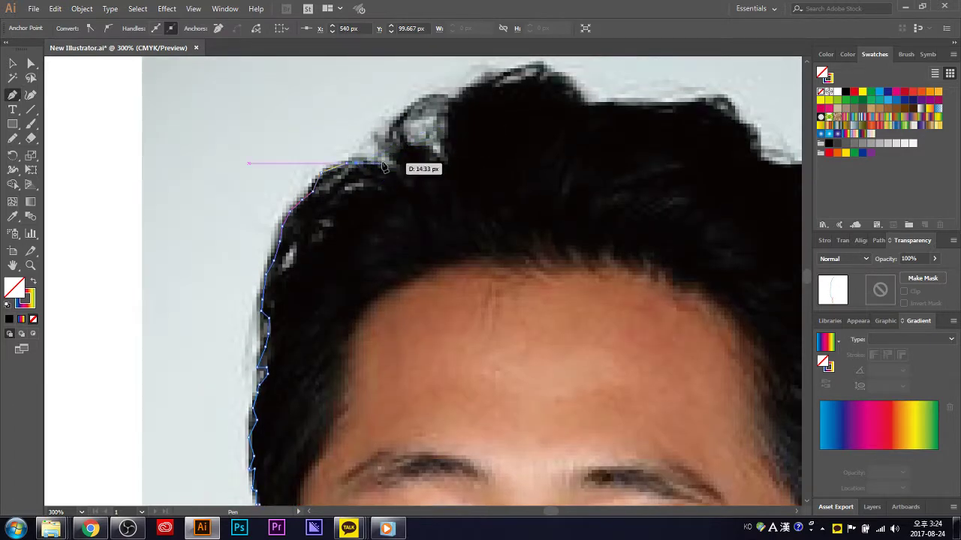
click(396, 162)
mouse_move(401, 170)
mouse_down()
mouse_move(390, 138)
mouse_move(373, 137)
mouse_move(396, 143)
mouse_up()
- Continue the outline over the hair tuft and across the top of the head
drag(425, 88, 461, 101)
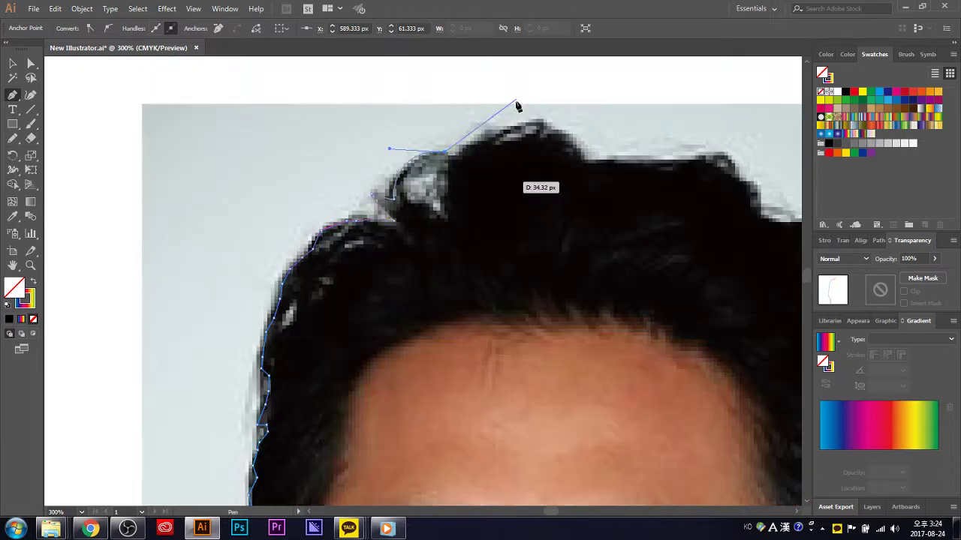
scroll(515, 101, up, 3)
drag(453, 200, 460, 202)
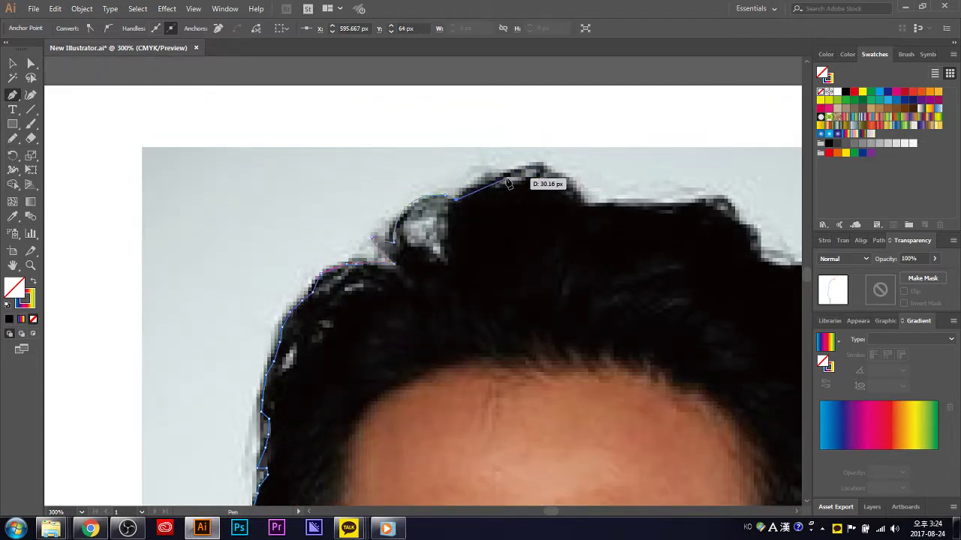
drag(509, 179, 554, 177)
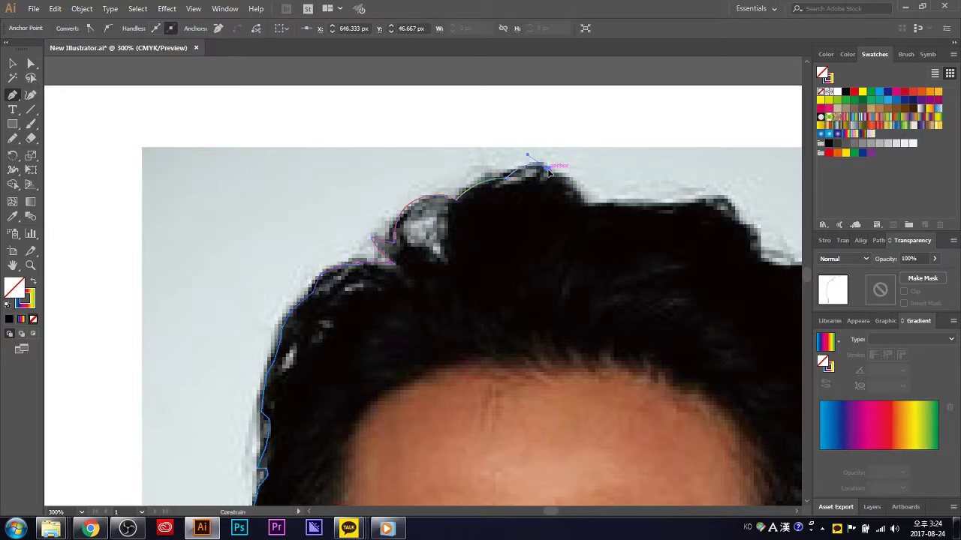
click(583, 201)
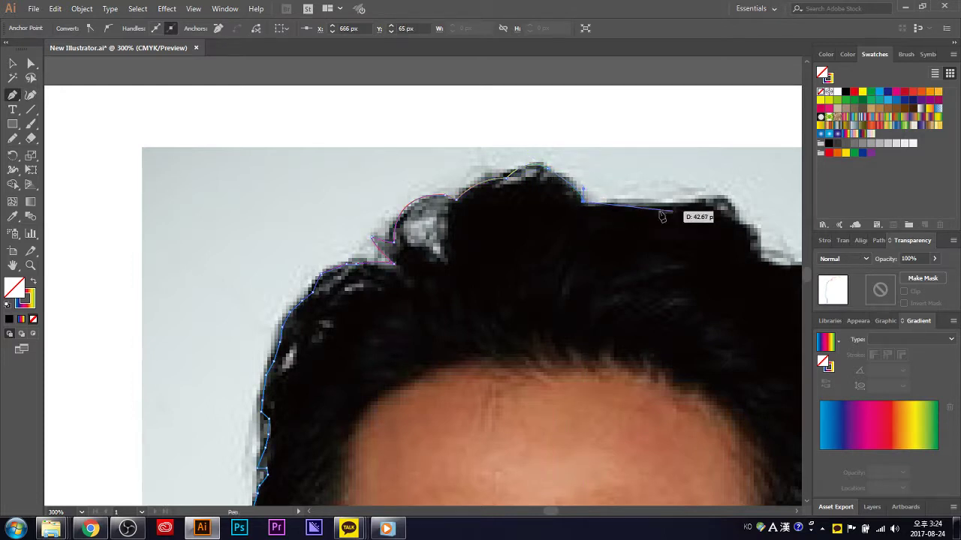
click(664, 206)
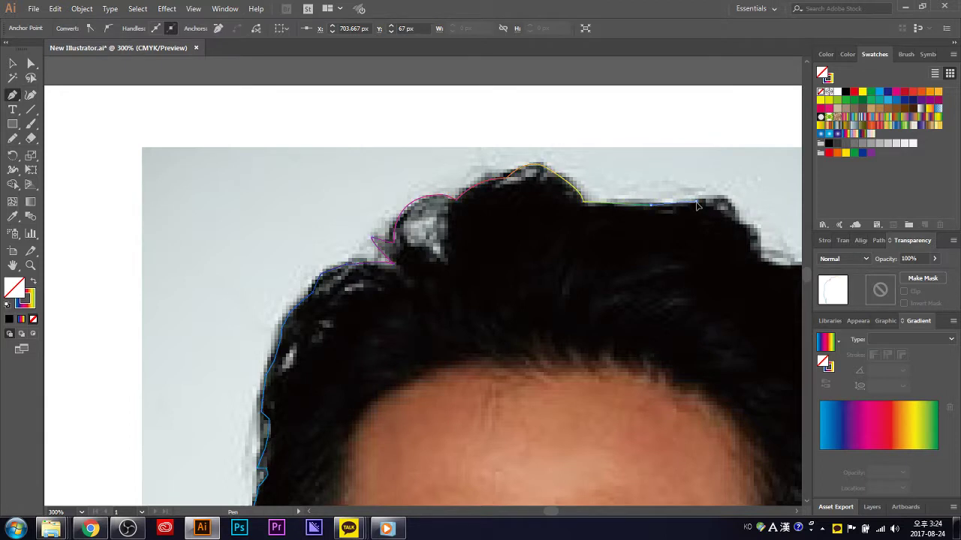
click(722, 199)
click(739, 219)
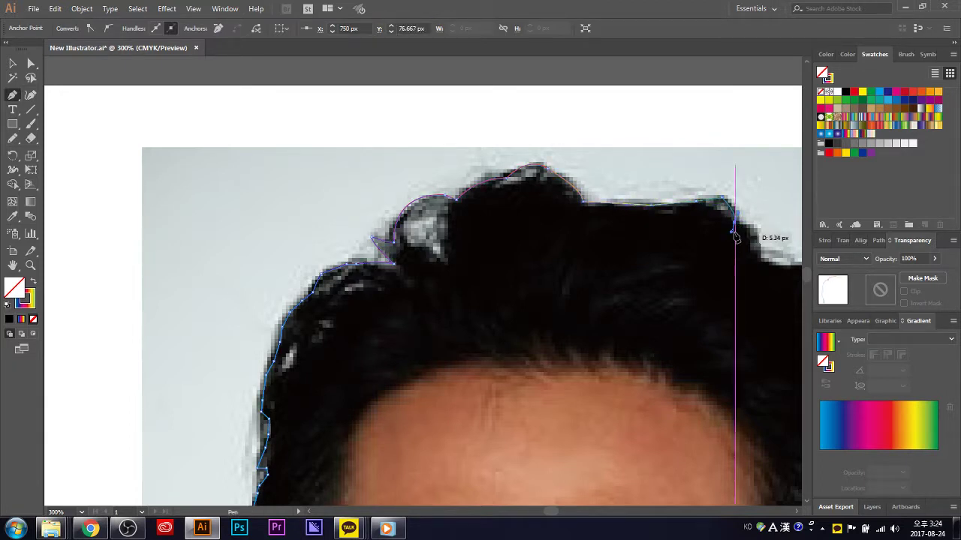
click(732, 229)
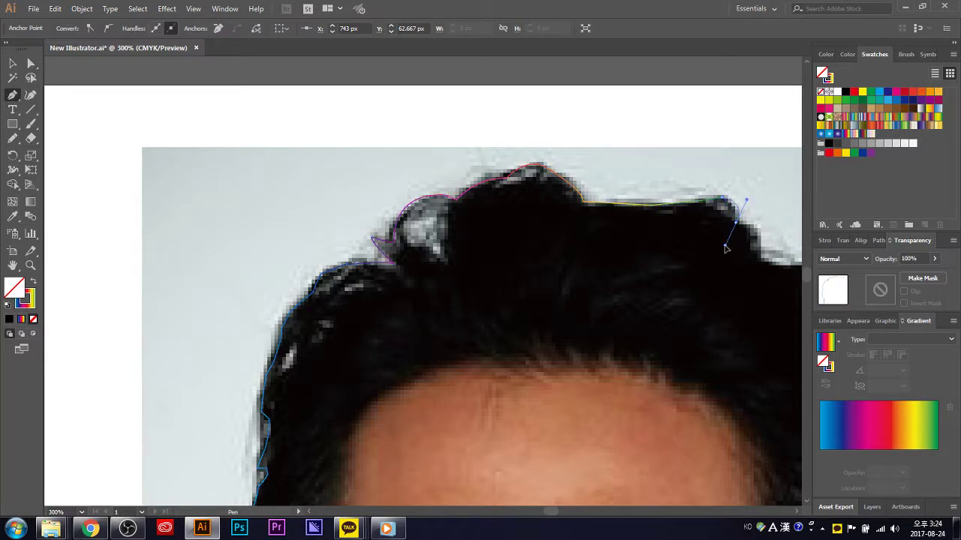
- Carry the outline around the hair's right edge and start down its side
mouse_move(725, 247)
mouse_down()
mouse_move(765, 263)
mouse_move(764, 272)
mouse_up()
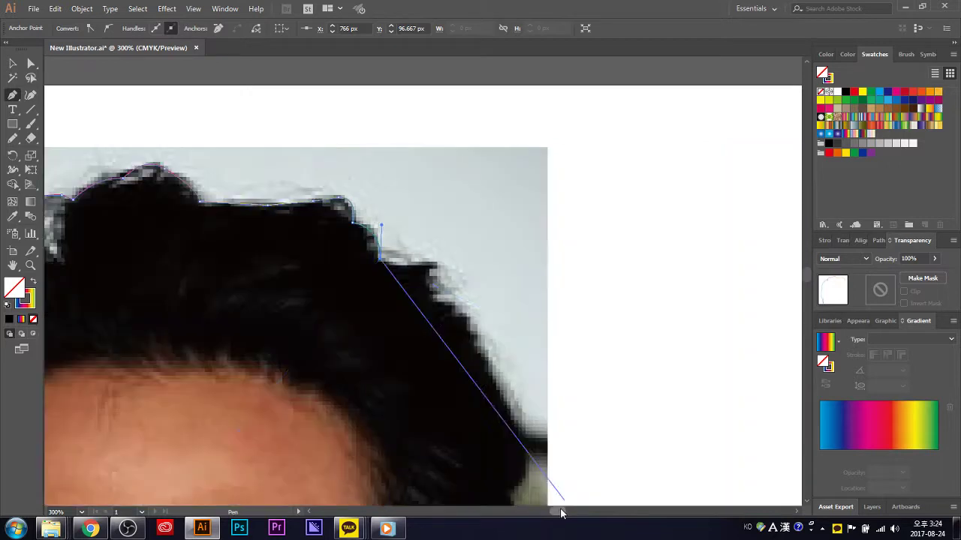
drag(552, 514, 556, 512)
mouse_move(570, 267)
mouse_down()
mouse_move(586, 267)
mouse_move(593, 305)
mouse_up()
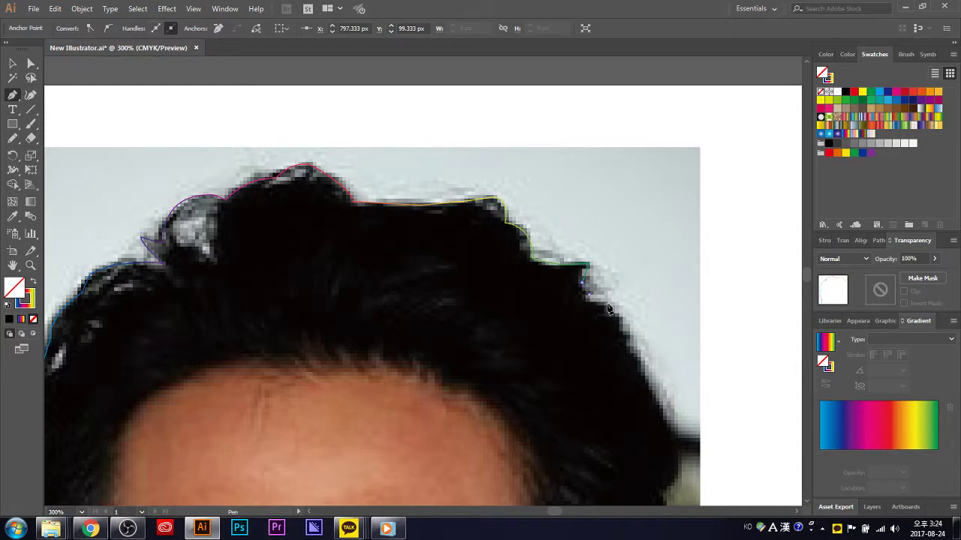
click(629, 358)
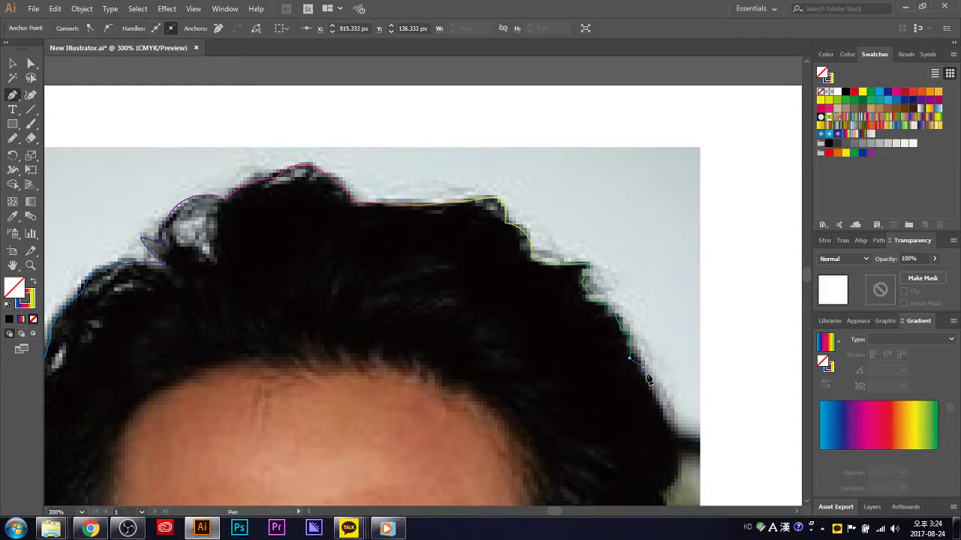
drag(664, 416, 670, 430)
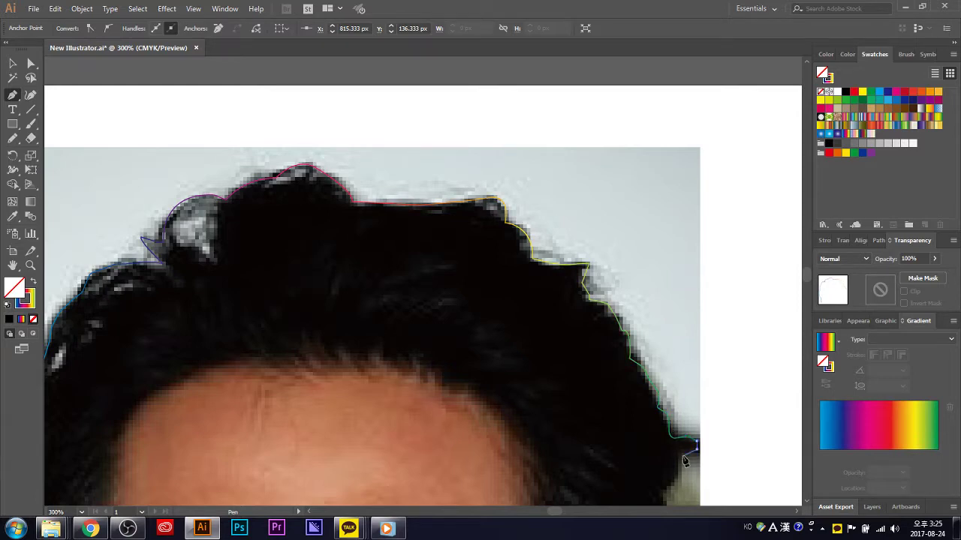
click(679, 459)
scroll(676, 473, down, 3)
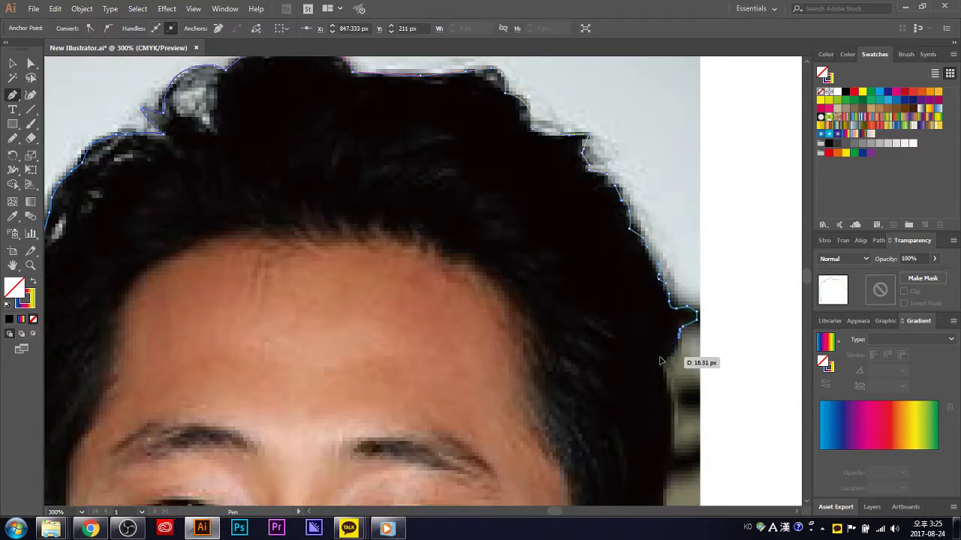
- Extend the hair outline down the right side toward the ear
mouse_move(659, 357)
mouse_down()
mouse_move(668, 355)
mouse_move(664, 304)
mouse_up()
scroll(668, 356, down, 1)
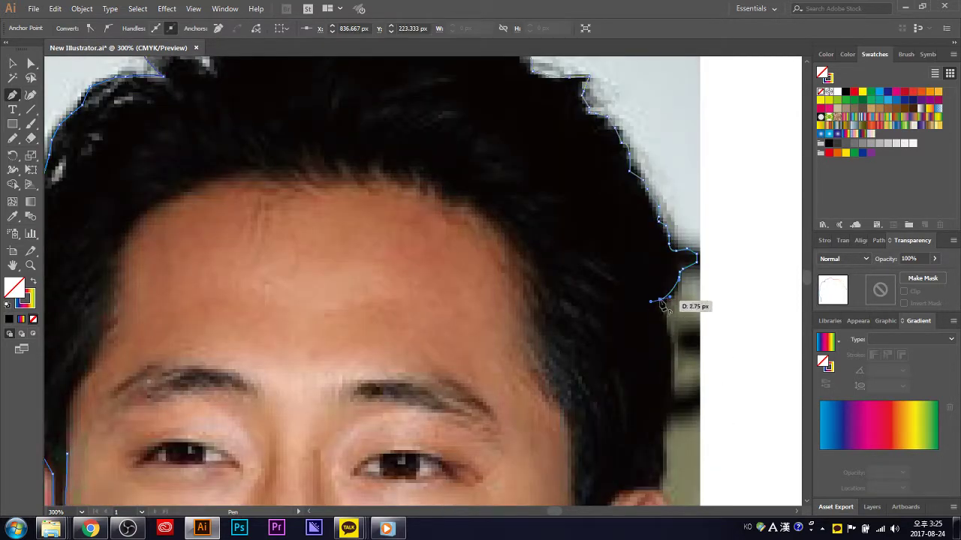
mouse_move(672, 338)
mouse_down()
mouse_move(670, 355)
mouse_move(669, 301)
mouse_up()
scroll(671, 354, down, 1)
click(668, 348)
click(662, 376)
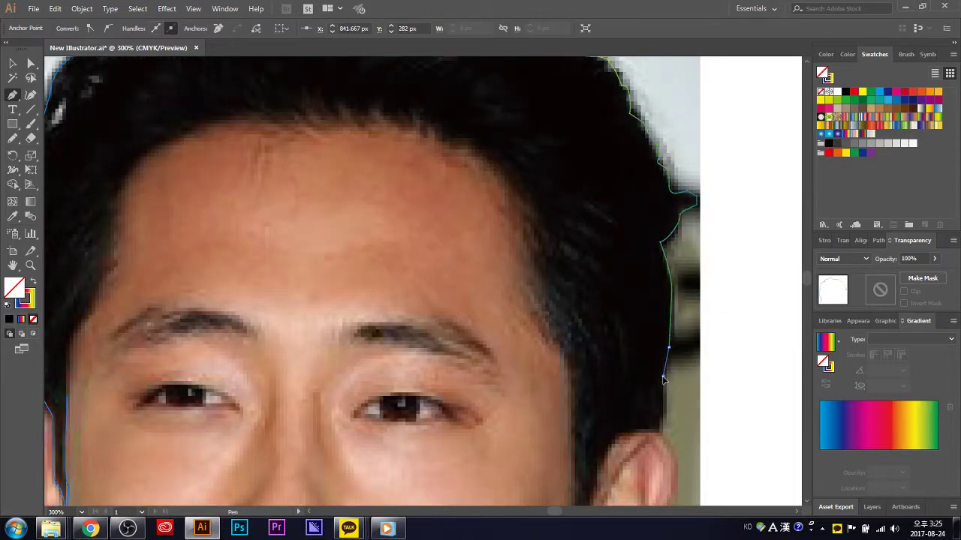
drag(663, 394, 661, 443)
scroll(653, 427, down, 2)
drag(661, 331, 620, 347)
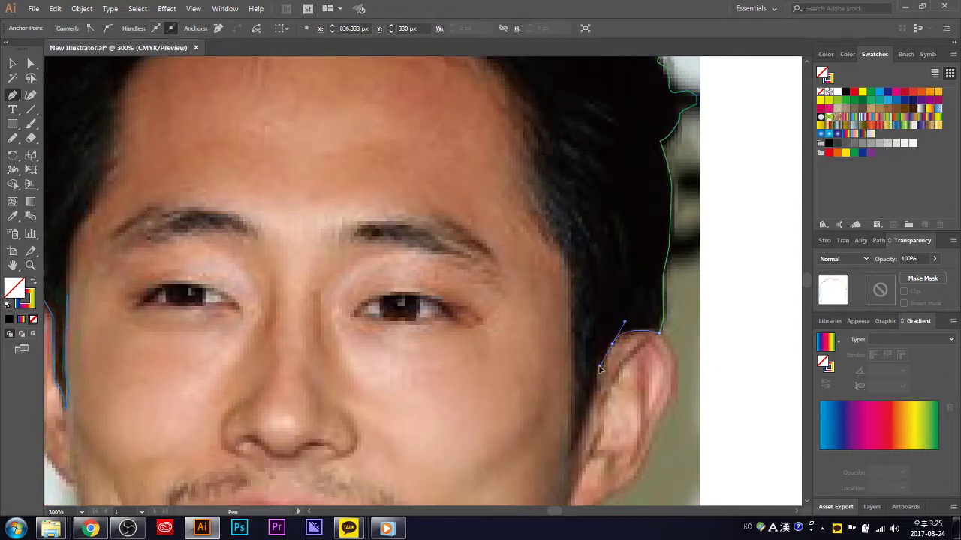
scroll(600, 375, down, 2)
mouse_move(594, 371)
mouse_down()
mouse_move(602, 300)
mouse_move(600, 313)
mouse_up()
- Curve the outline around the top of the right ear and back up the sideburn
click(598, 315)
click(591, 340)
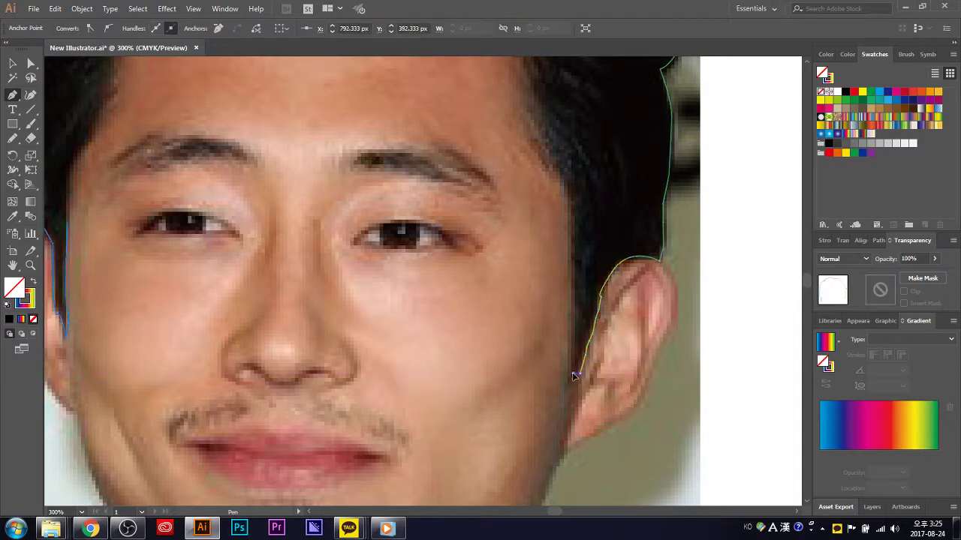
drag(577, 381, 590, 368)
drag(585, 340, 572, 383)
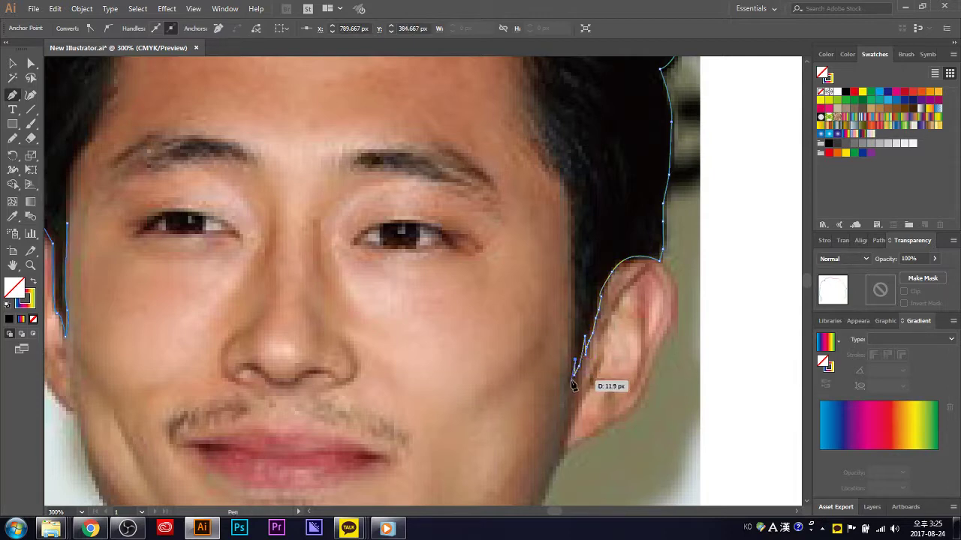
drag(572, 368, 570, 300)
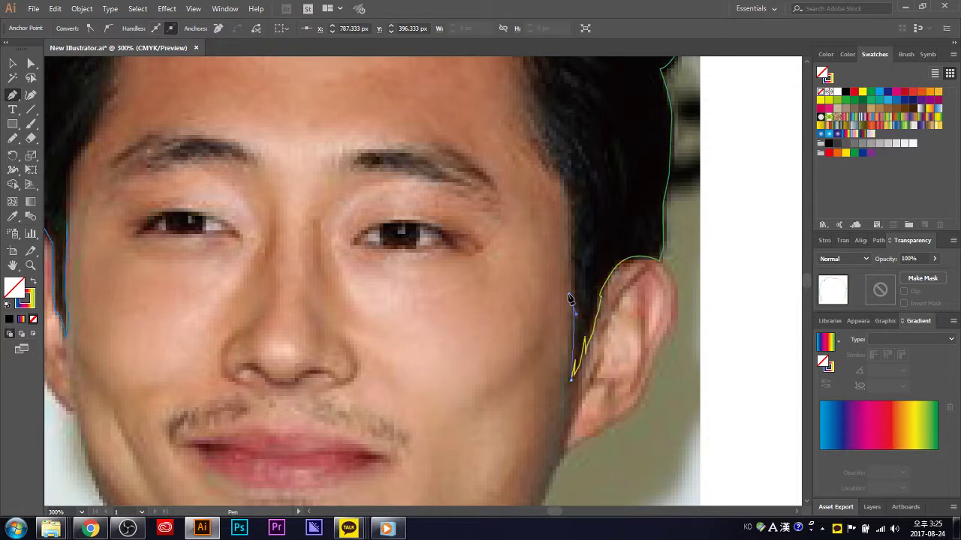
mouse_move(573, 255)
mouse_down()
mouse_move(572, 207)
mouse_move(562, 243)
mouse_up()
scroll(572, 210, up, 2)
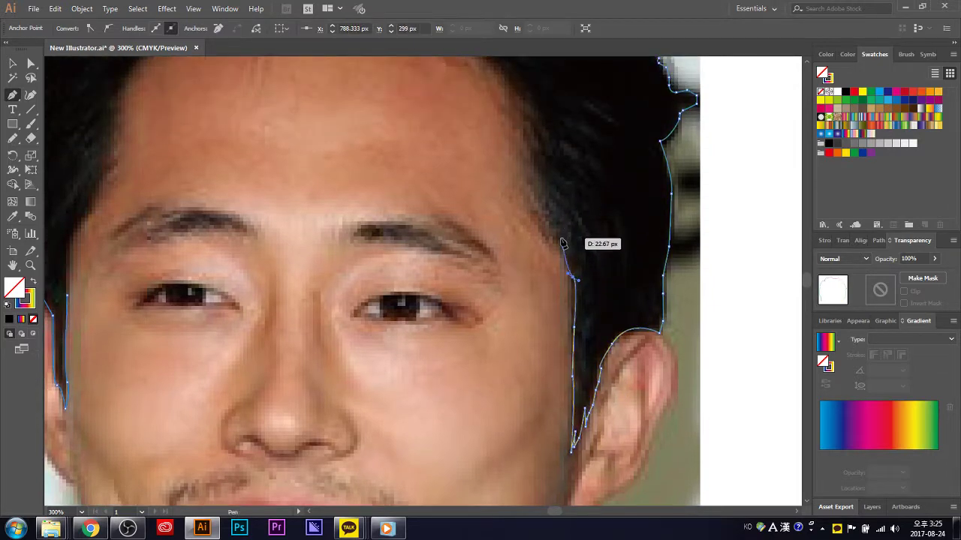
- Add zigzag anchors up the right temple hairline, adjusting the temple curve
mouse_move(562, 243)
mouse_down()
mouse_move(537, 228)
mouse_move(546, 230)
mouse_move(526, 205)
mouse_move(544, 213)
mouse_move(534, 184)
mouse_up()
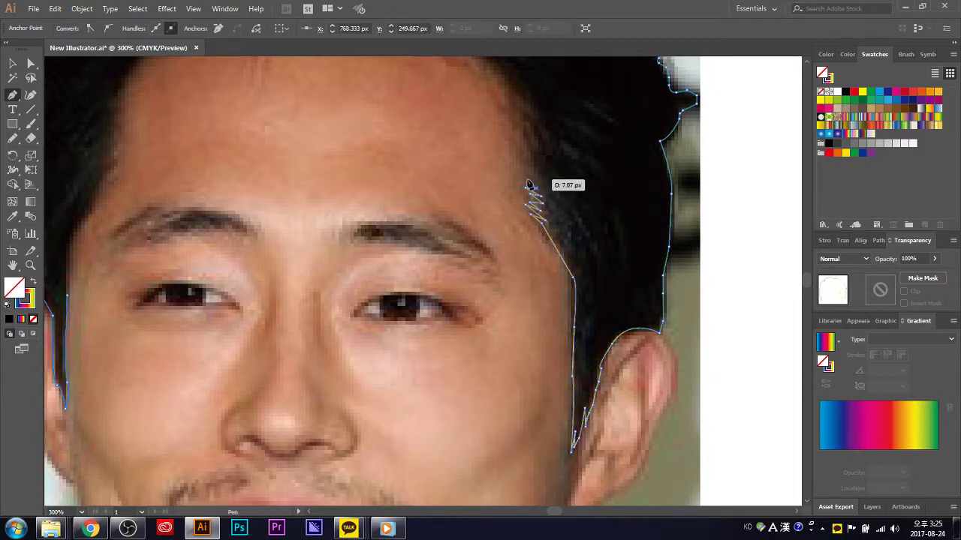
scroll(534, 183, up, 3)
scroll(530, 226, up, 2)
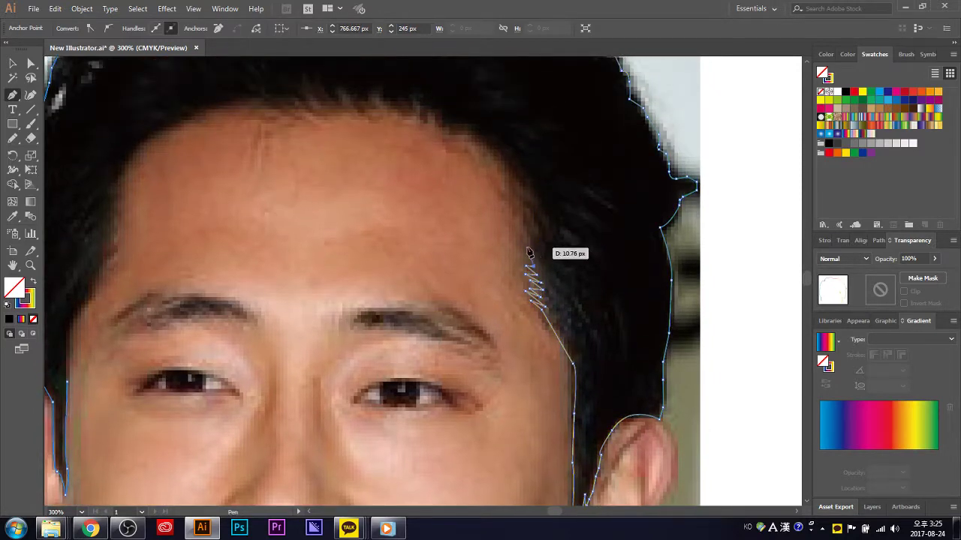
drag(523, 253, 526, 229)
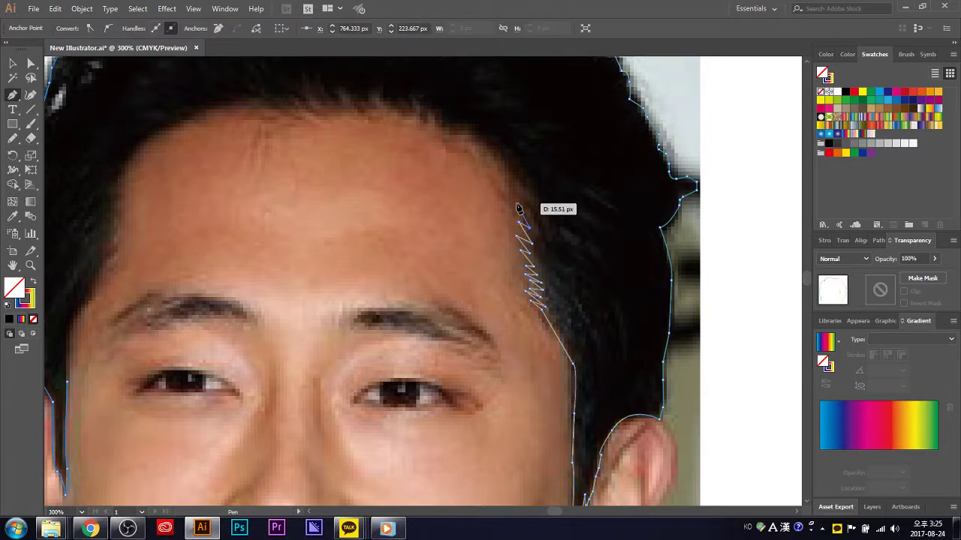
drag(526, 228, 519, 185)
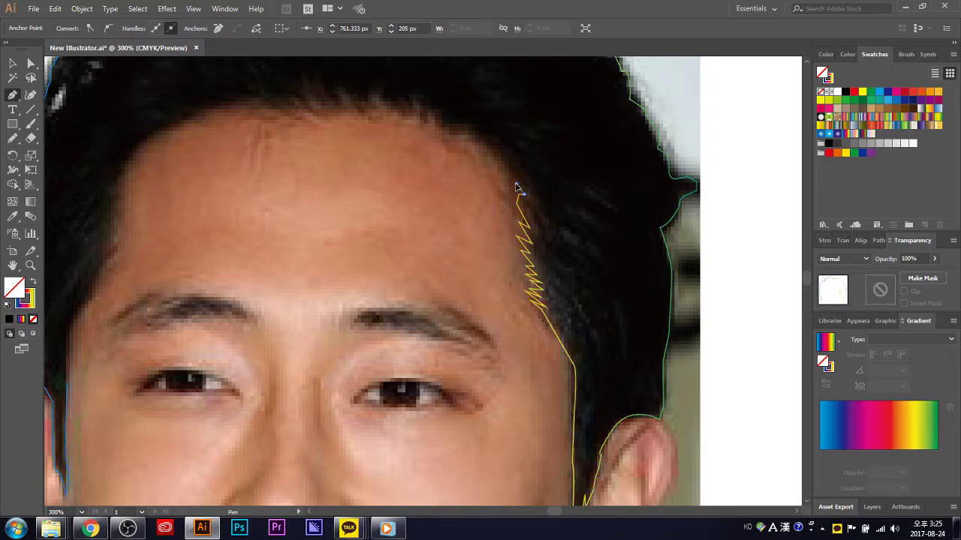
key(ctrl)
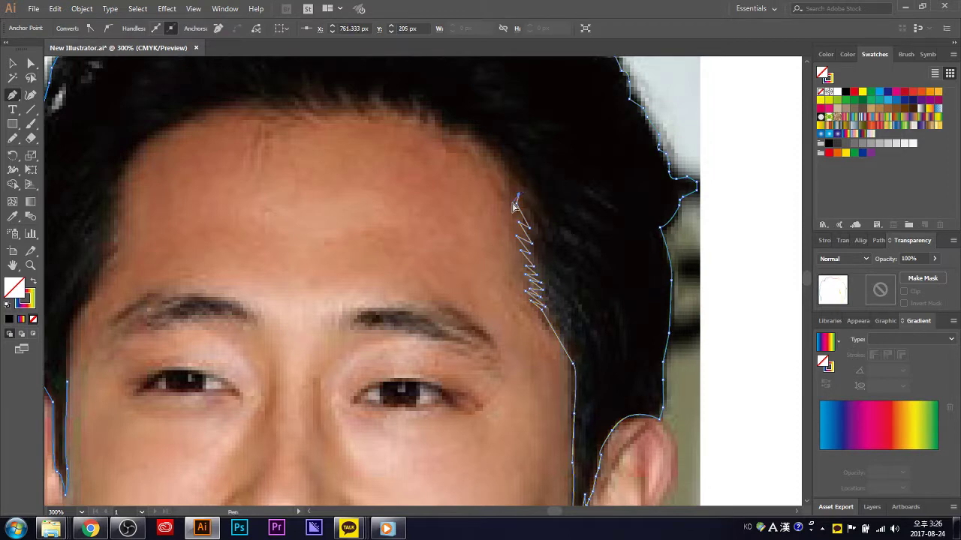
mouse_move(515, 201)
mouse_down()
mouse_move(487, 152)
mouse_move(467, 148)
mouse_up()
click(463, 136)
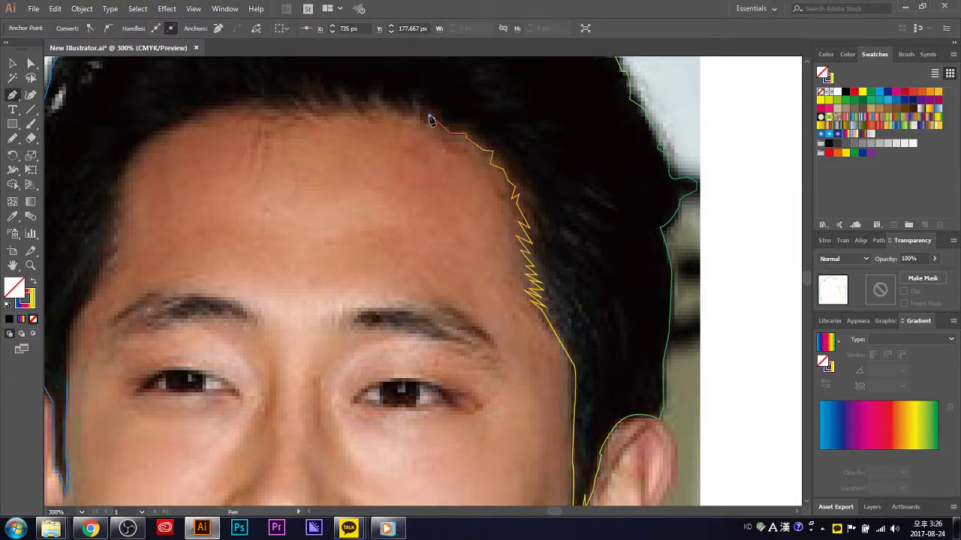
mouse_move(429, 119)
mouse_down()
mouse_move(422, 213)
mouse_move(412, 216)
mouse_move(400, 197)
mouse_move(372, 213)
mouse_move(348, 199)
mouse_move(343, 208)
mouse_up()
- Run jagged hairline anchors leftward across the forehead, then deselect the path
scroll(435, 158, up, 3)
click(378, 186)
click(352, 180)
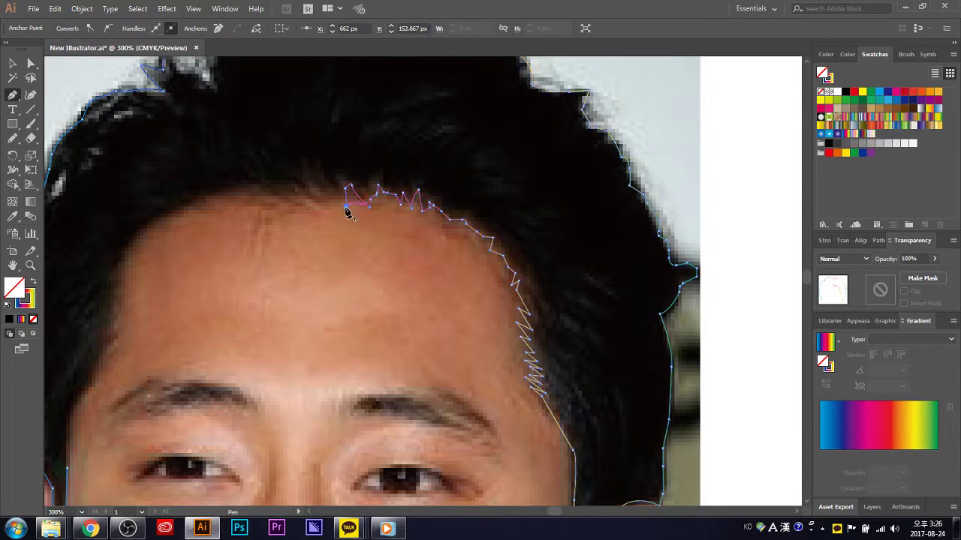
click(331, 188)
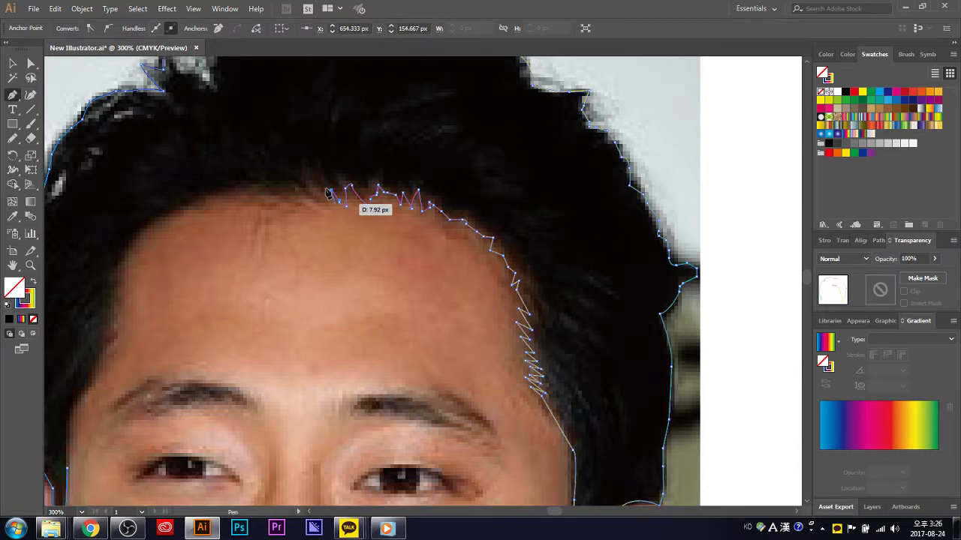
mouse_move(325, 197)
mouse_down()
mouse_move(328, 212)
mouse_move(317, 199)
mouse_move(323, 209)
mouse_move(290, 194)
mouse_up()
click(313, 185)
ctrl+click(291, 197)
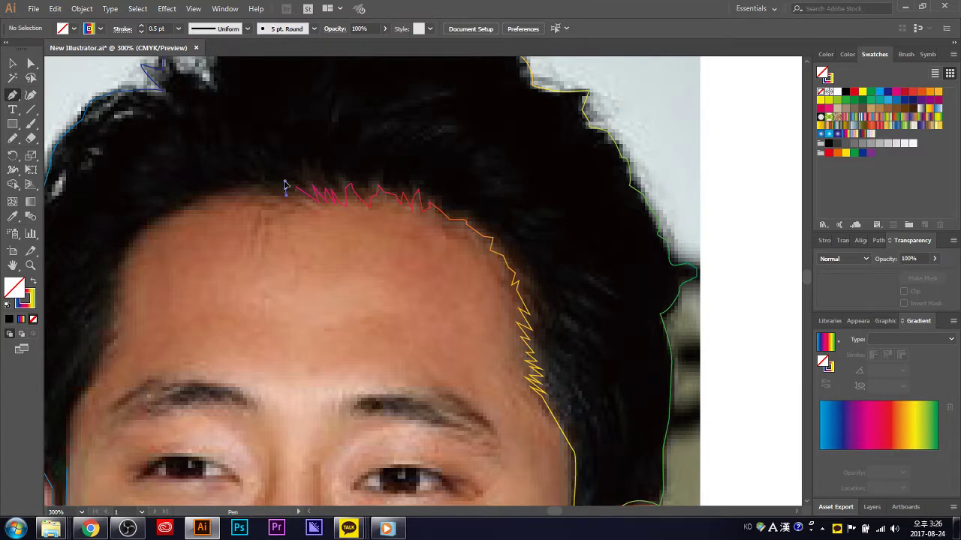
- Resume the hairline path and extend it across the left forehead with zigzag anchors
mouse_move(296, 188)
mouse_down()
mouse_move(315, 216)
mouse_move(277, 191)
mouse_move(188, 212)
mouse_up()
mouse_move(180, 208)
mouse_down()
mouse_move(133, 247)
mouse_move(127, 302)
mouse_up()
click(122, 281)
scroll(127, 302, down, 2)
scroll(113, 338, down, 1)
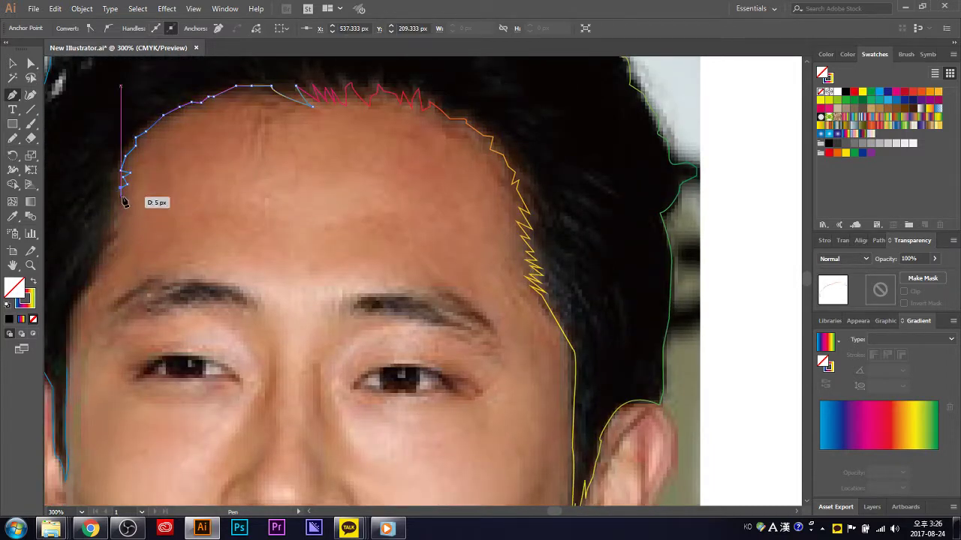
drag(129, 192, 129, 193)
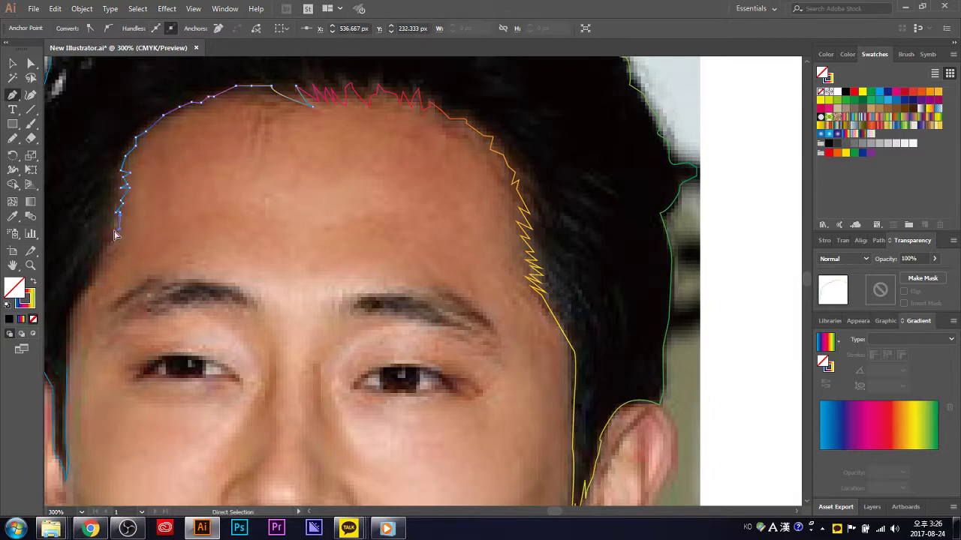
drag(117, 222, 125, 231)
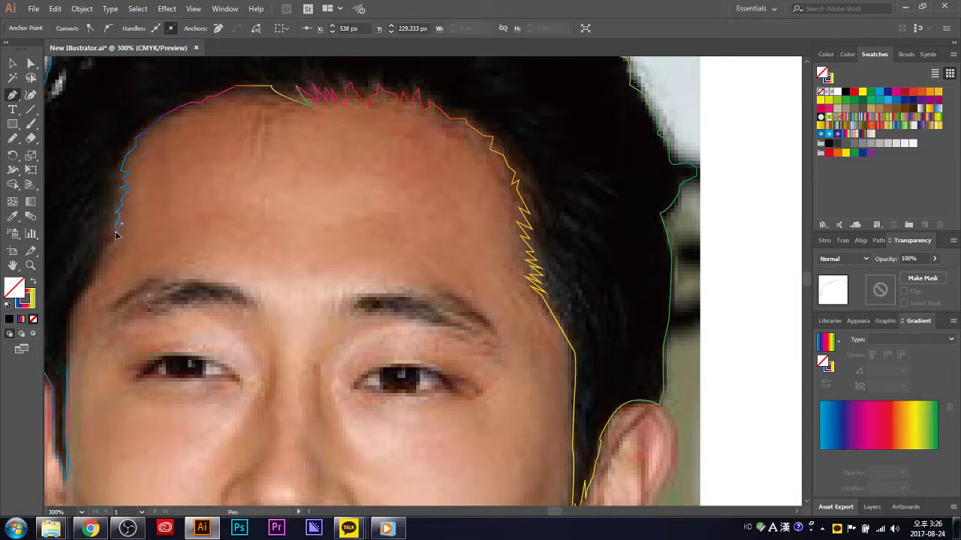
- Bring the path down the left temple and hair edge and close it on the start anchor
click(107, 245)
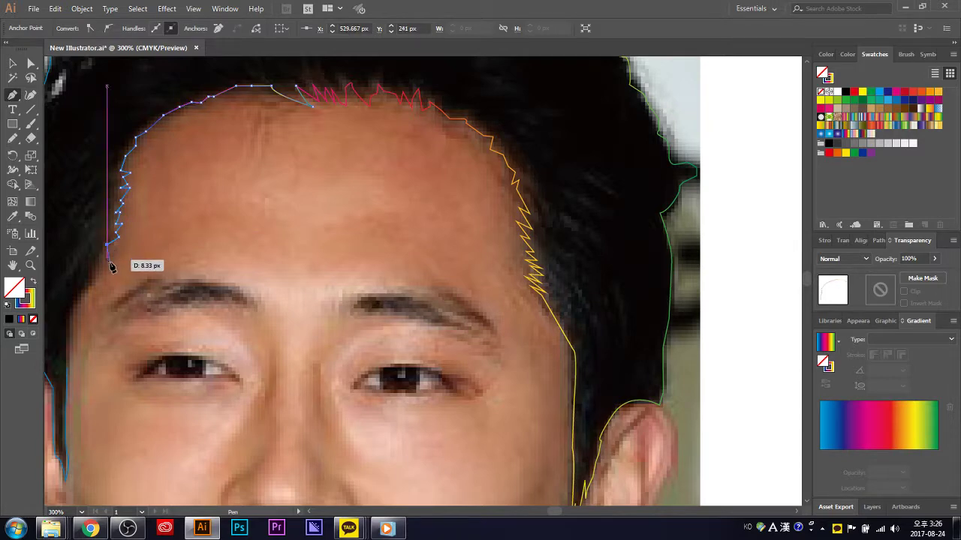
scroll(112, 268, down, 2)
drag(88, 237, 76, 281)
click(68, 290)
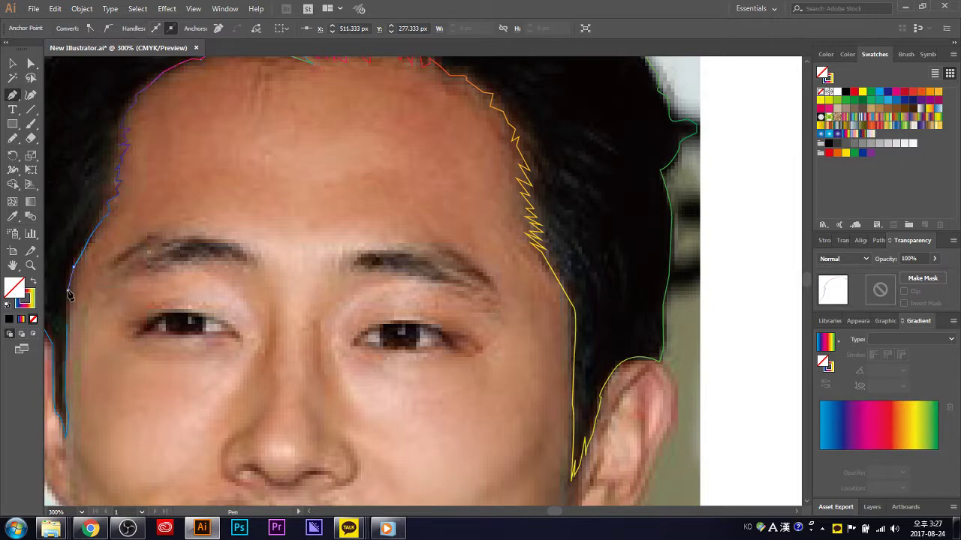
drag(66, 322, 69, 330)
click(67, 324)
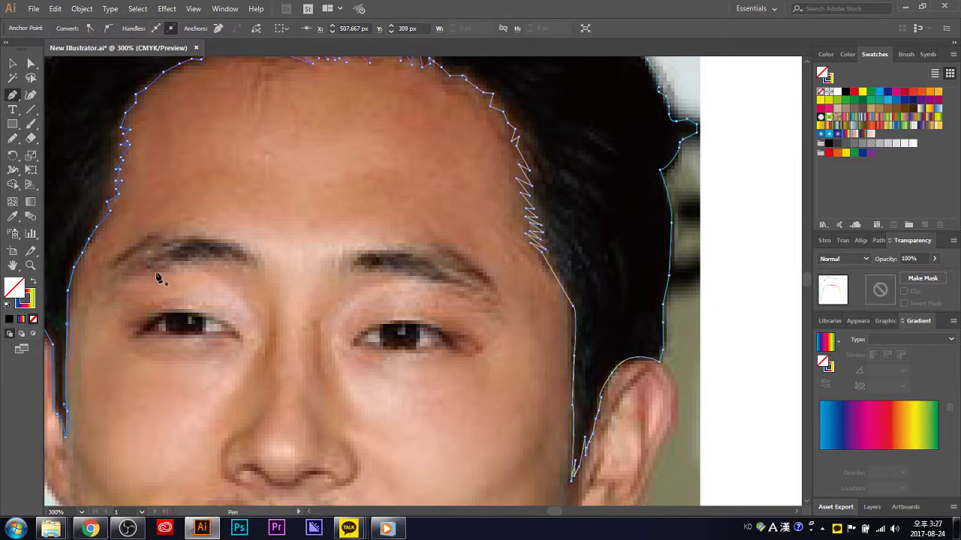
- Center the head at 150% and fill the hair shape with black sampled by the Eyedropper
scroll(169, 259, down, 2)
scroll(171, 260, up, 1)
scroll(172, 261, up, 1)
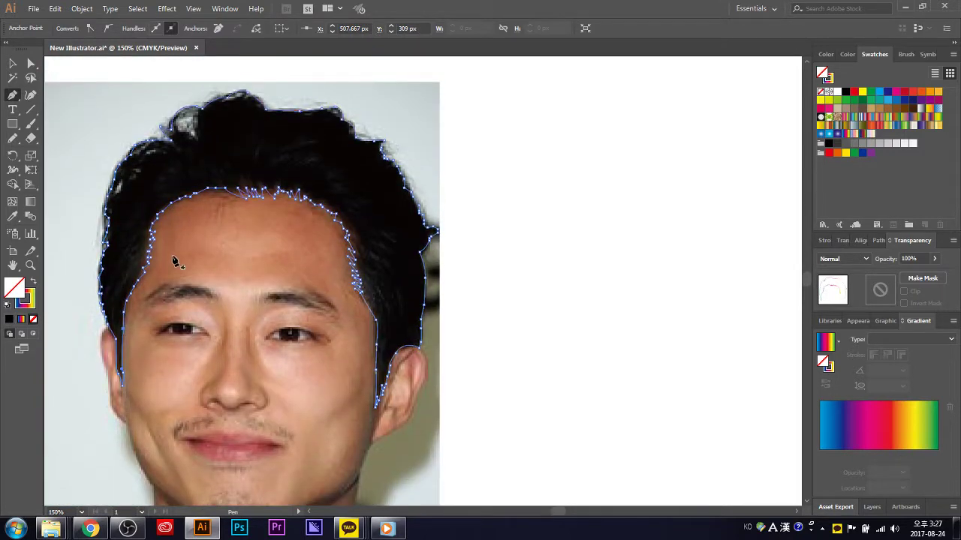
drag(559, 513, 553, 510)
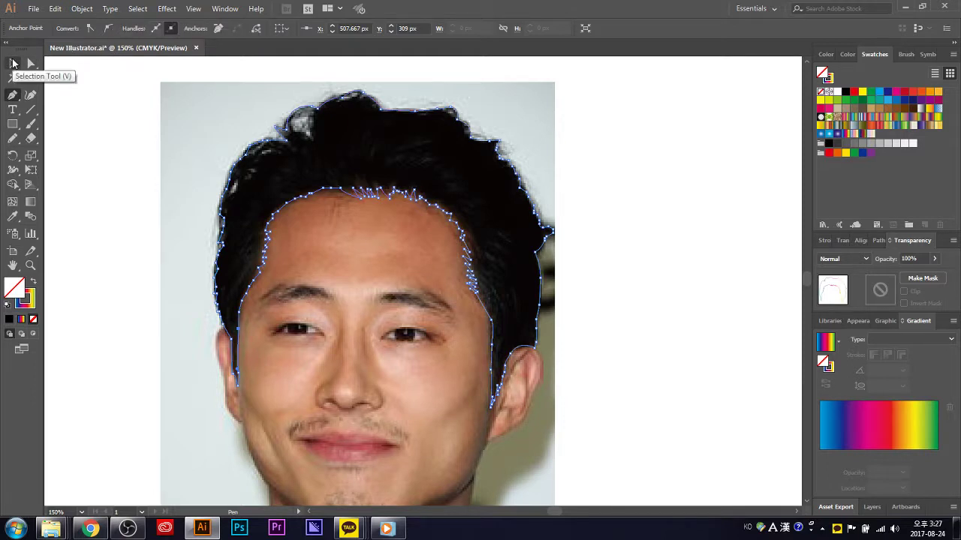
key(i)
click(433, 144)
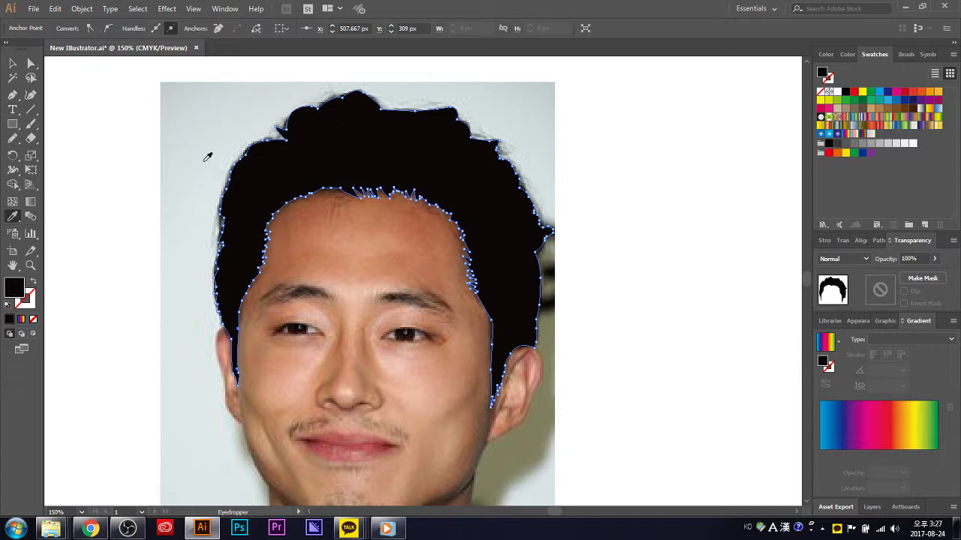
- Start a Pen outline down the left ear's outer edge, set to black stroke with no fill
click(12, 95)
scroll(323, 379, down, 3)
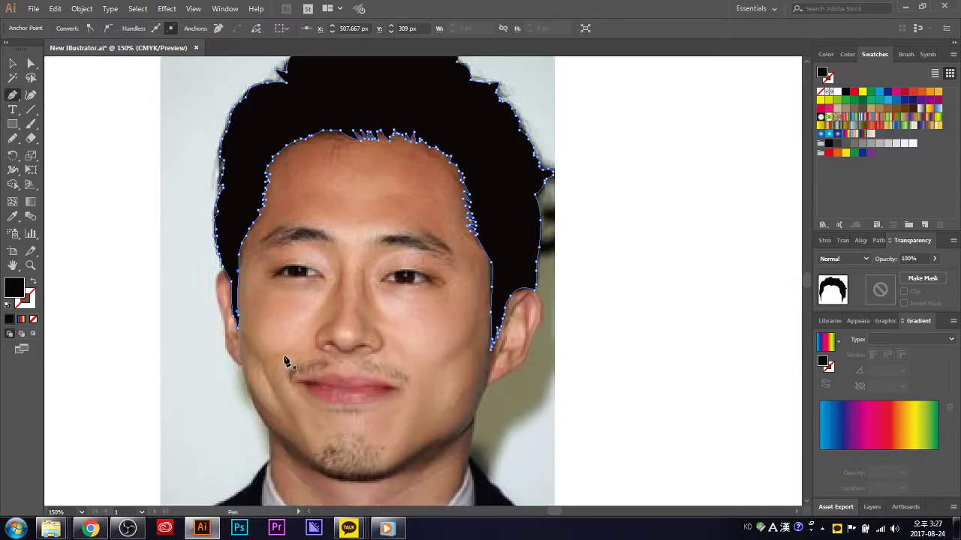
alt+scroll(234, 304, up, 2)
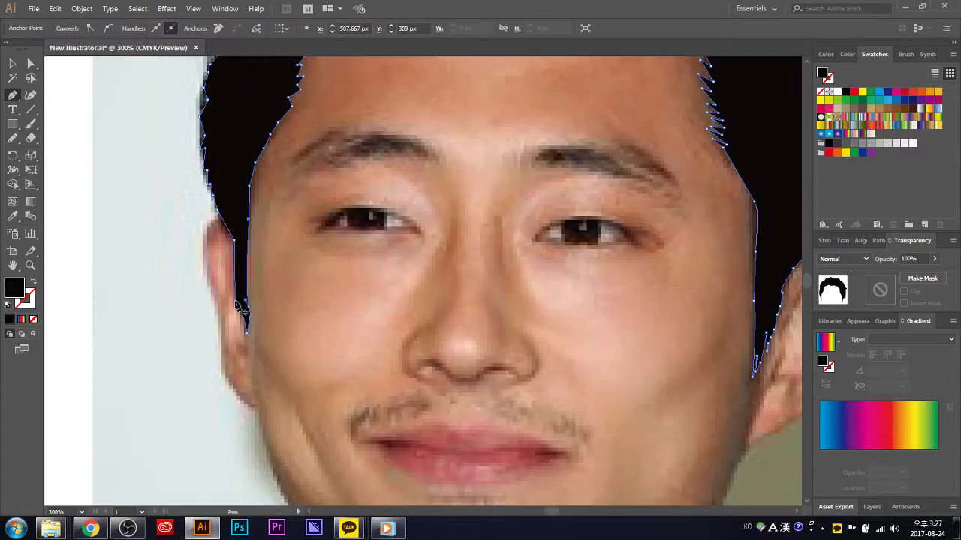
click(236, 220)
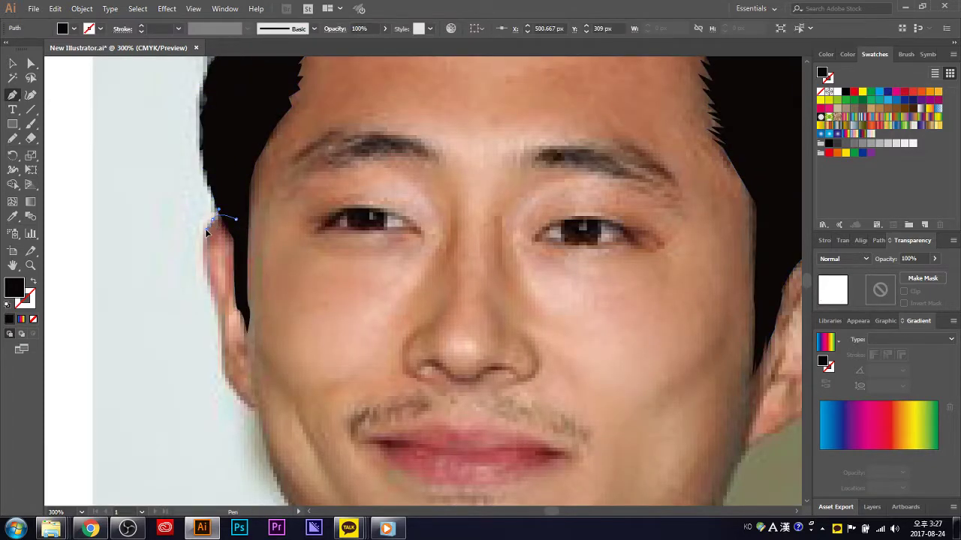
drag(205, 228, 203, 262)
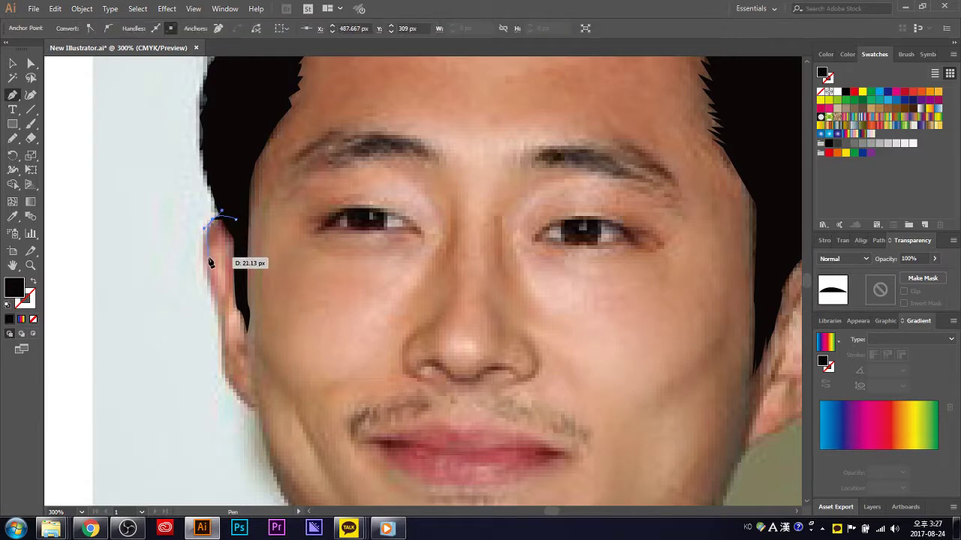
click(206, 269)
scroll(225, 309, down, 1)
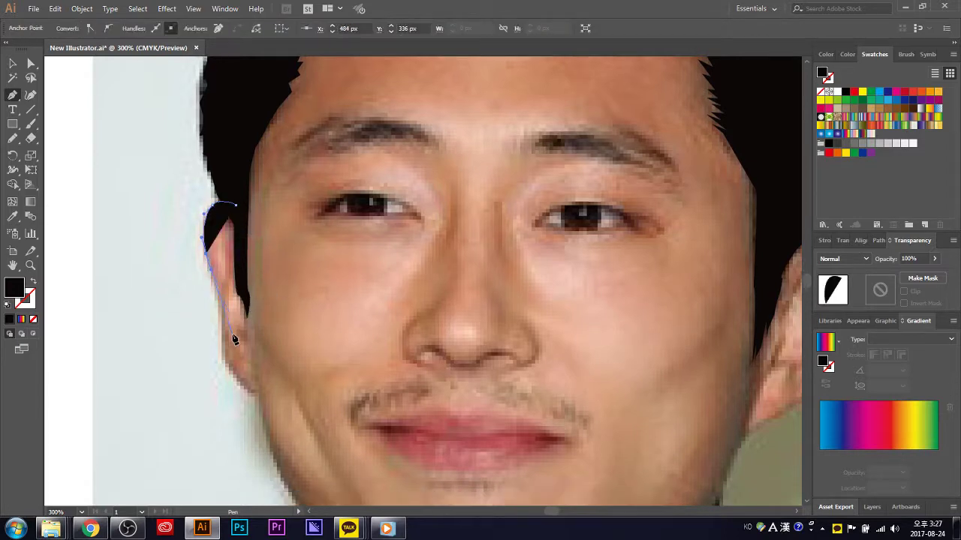
click(32, 281)
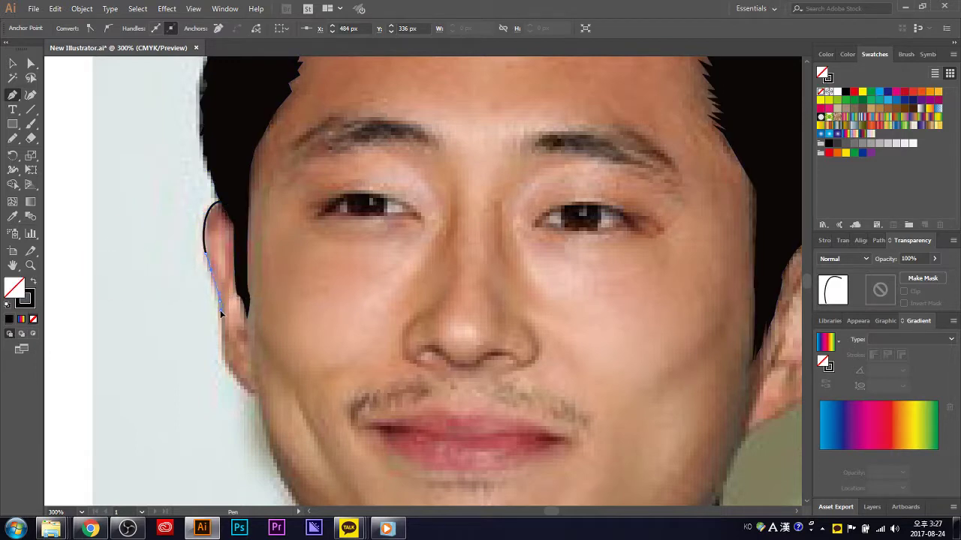
- Extend the left ear outline below the ear with a curved anchor
drag(223, 356, 229, 369)
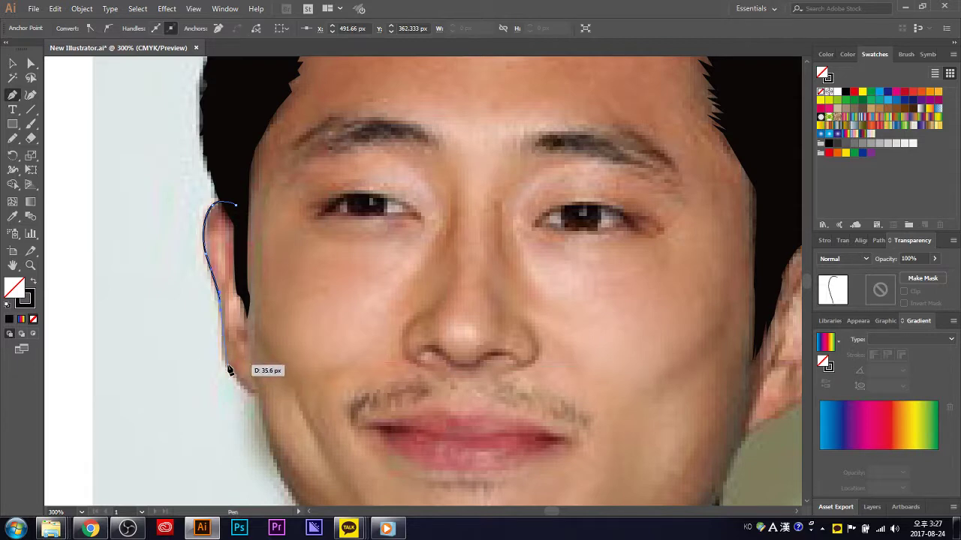
mouse_move(224, 359)
mouse_down()
mouse_move(255, 391)
mouse_move(259, 306)
mouse_move(279, 336)
mouse_move(259, 113)
mouse_up()
scroll(285, 349, down, 2)
scroll(263, 307, down, 1)
scroll(259, 105, up, 1)
- Close the left ear outline at its top and begin a new path at the right ear's top
click(259, 110)
scroll(270, 125, up, 2)
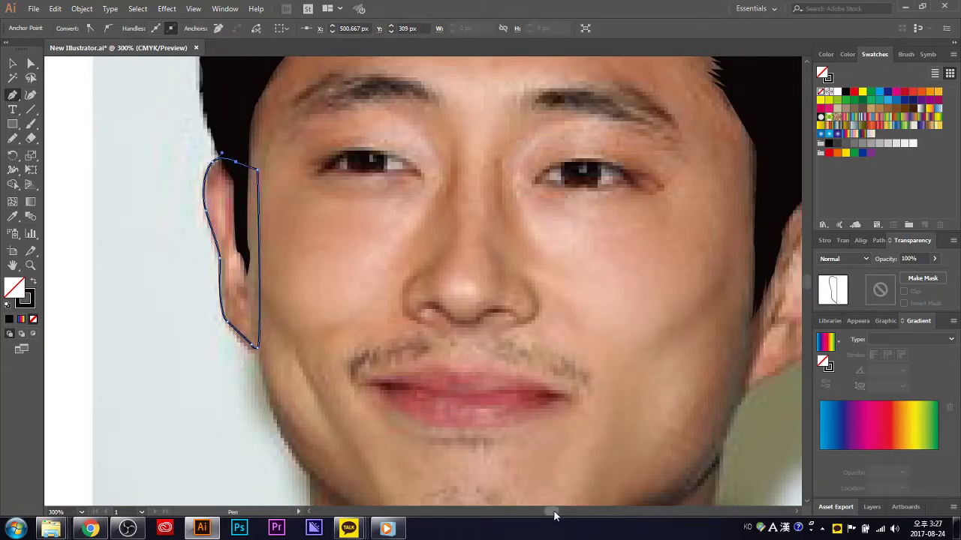
drag(555, 515, 559, 514)
click(496, 199)
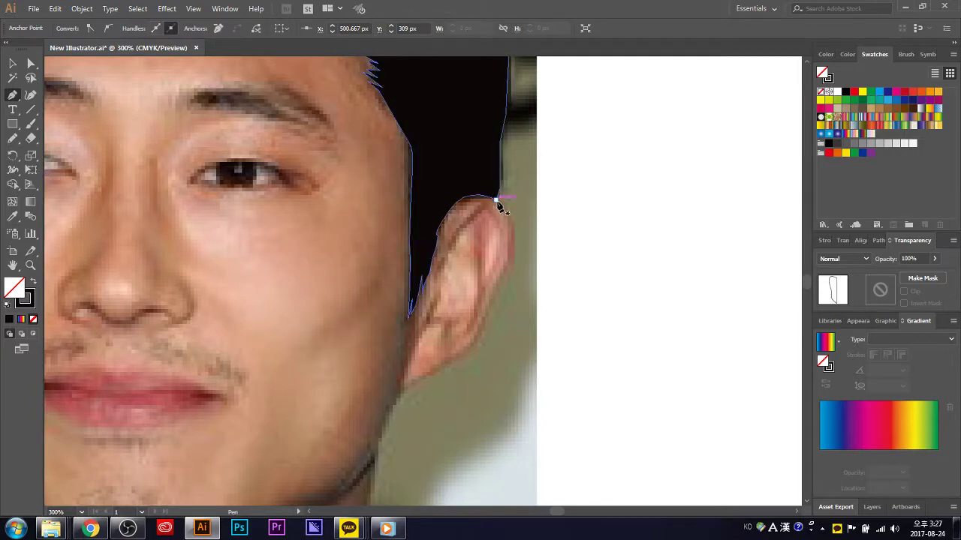
- Trace the right ear's rim, back and inner edge, closing the outline where it started
click(497, 199)
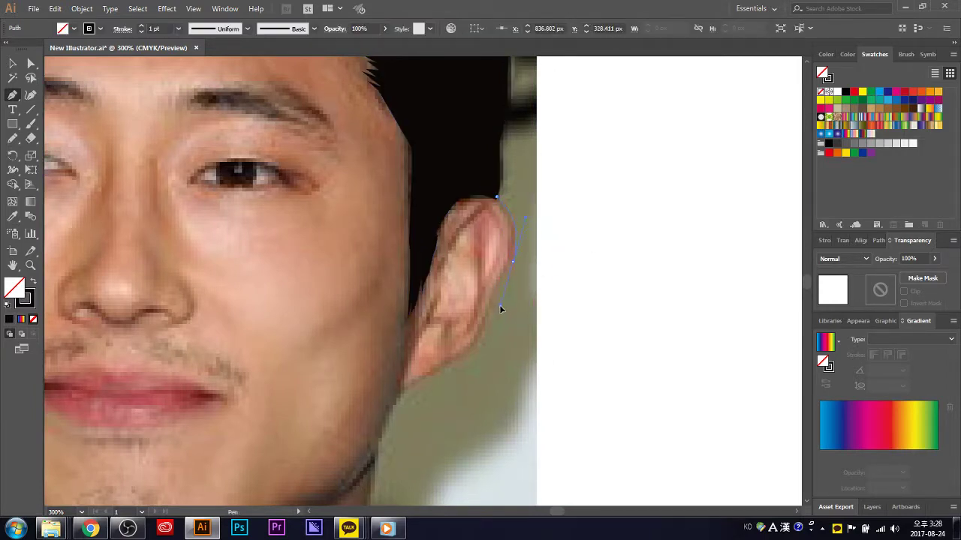
drag(500, 309, 499, 314)
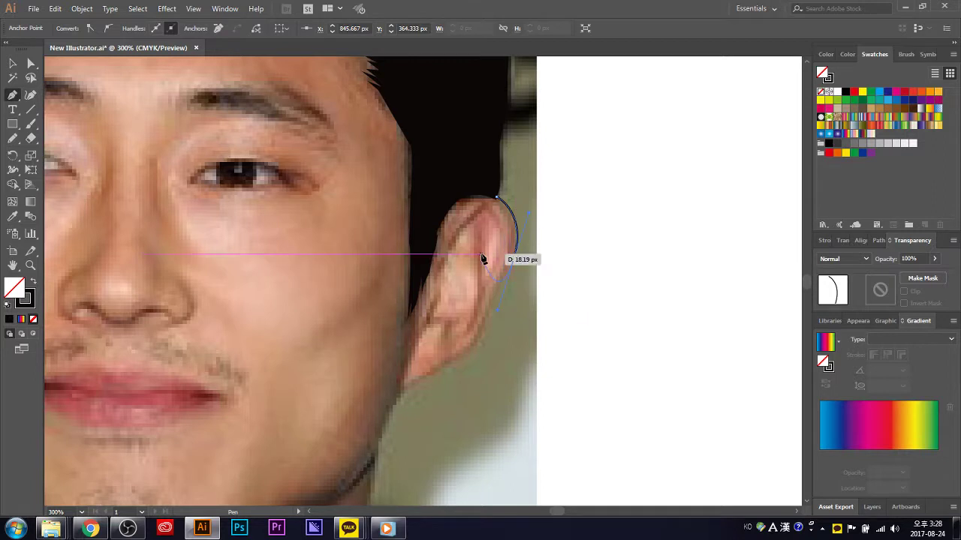
click(514, 262)
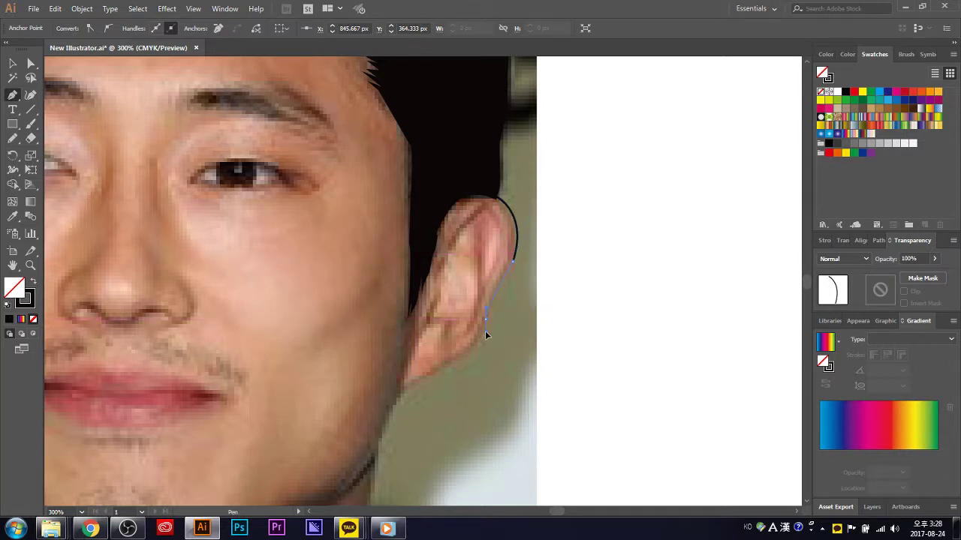
mouse_move(486, 319)
mouse_down()
mouse_move(463, 363)
mouse_move(401, 368)
mouse_move(400, 225)
mouse_up()
scroll(446, 365, down, 1)
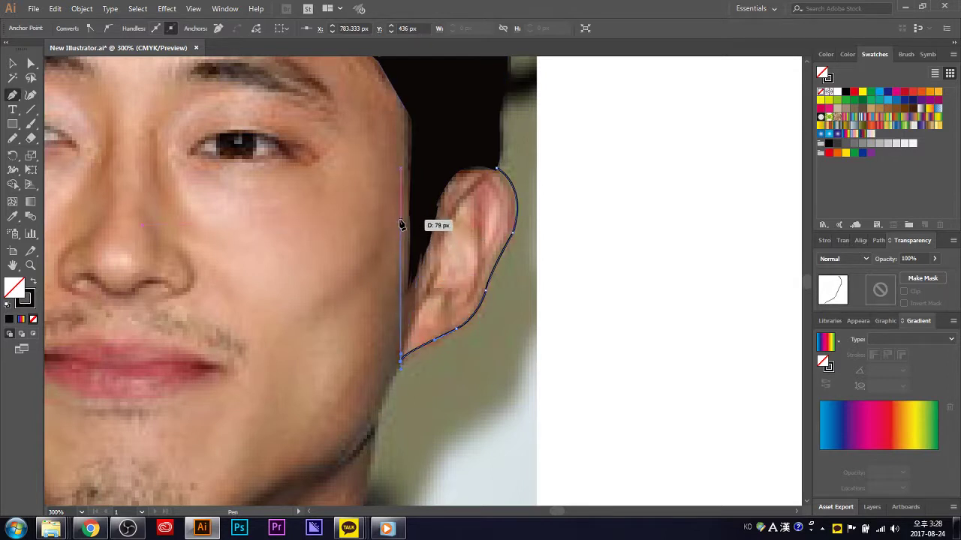
click(451, 156)
drag(496, 166, 500, 171)
scroll(517, 214, down, 1)
scroll(487, 279, down, 1)
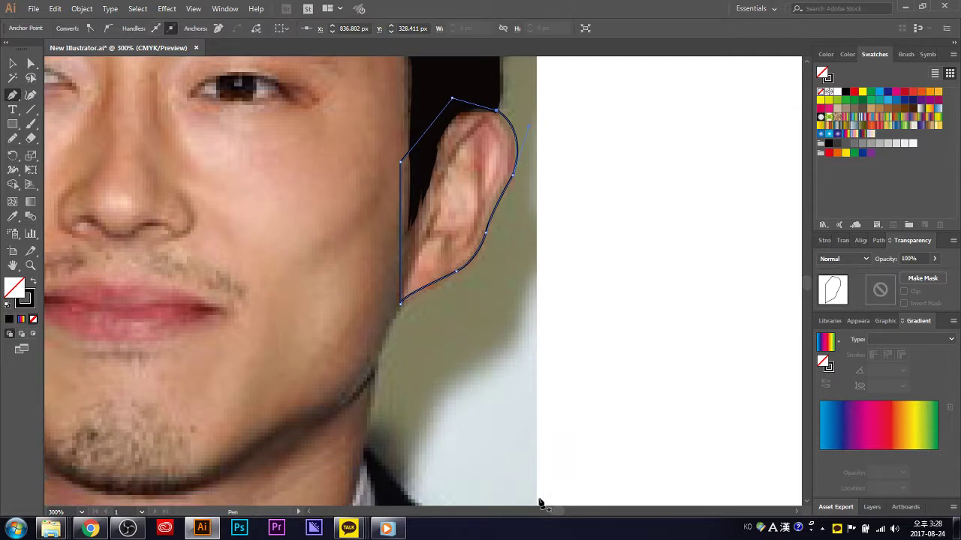
drag(554, 509, 556, 511)
scroll(588, 464, up, 1)
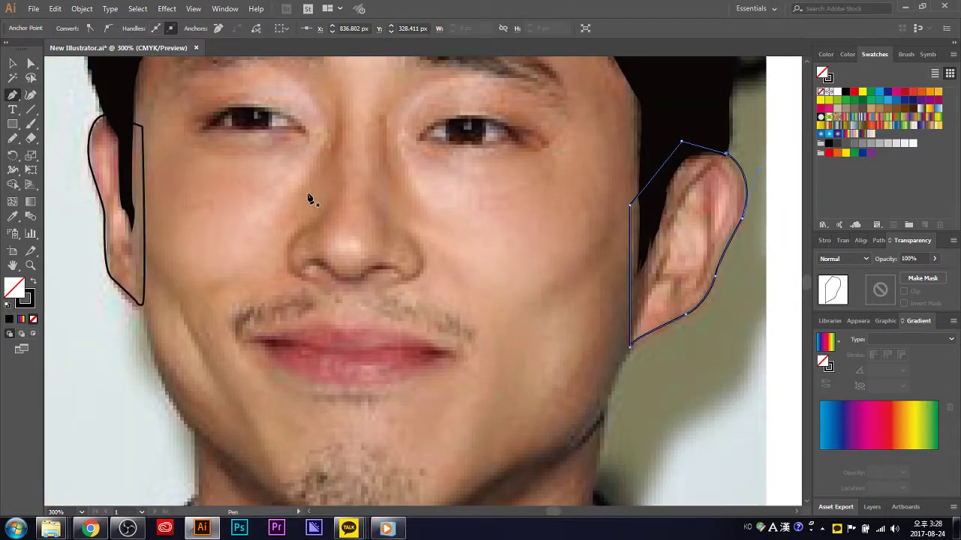
- Close the left ear outline
scroll(167, 182, up, 3)
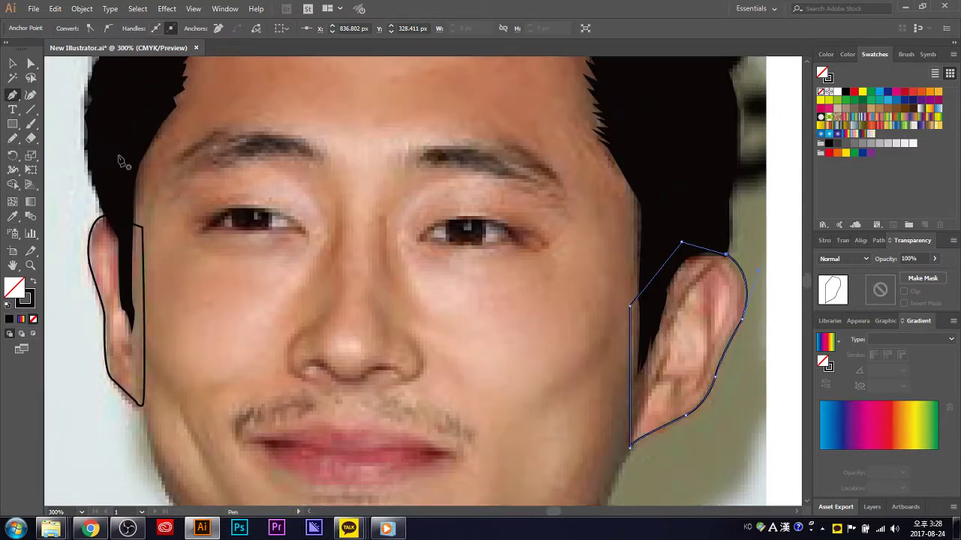
scroll(225, 170, up, 1)
scroll(227, 198, up, 3)
scroll(201, 291, down, 3)
scroll(184, 357, down, 3)
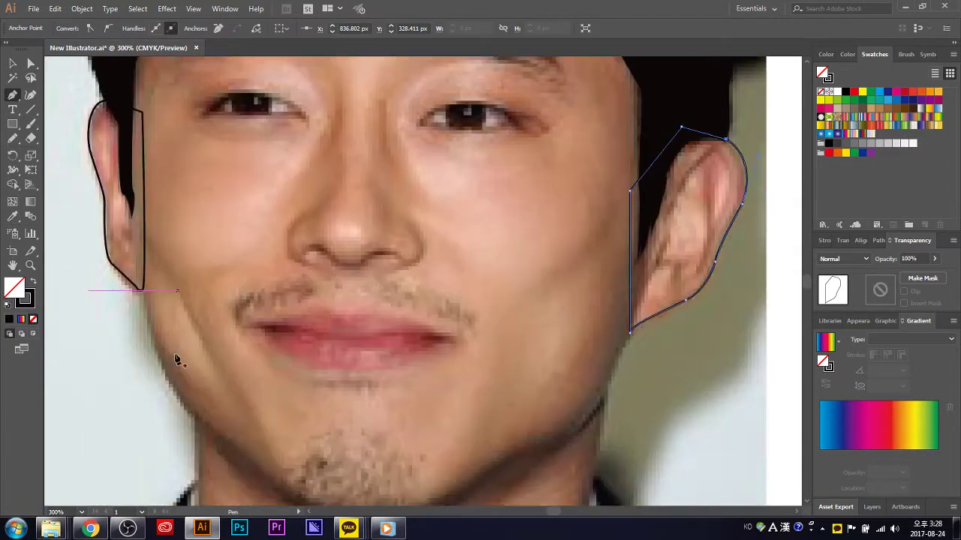
click(134, 113)
- Start the face outline beside the left ear, tracing down the jaw and around the chin
click(128, 91)
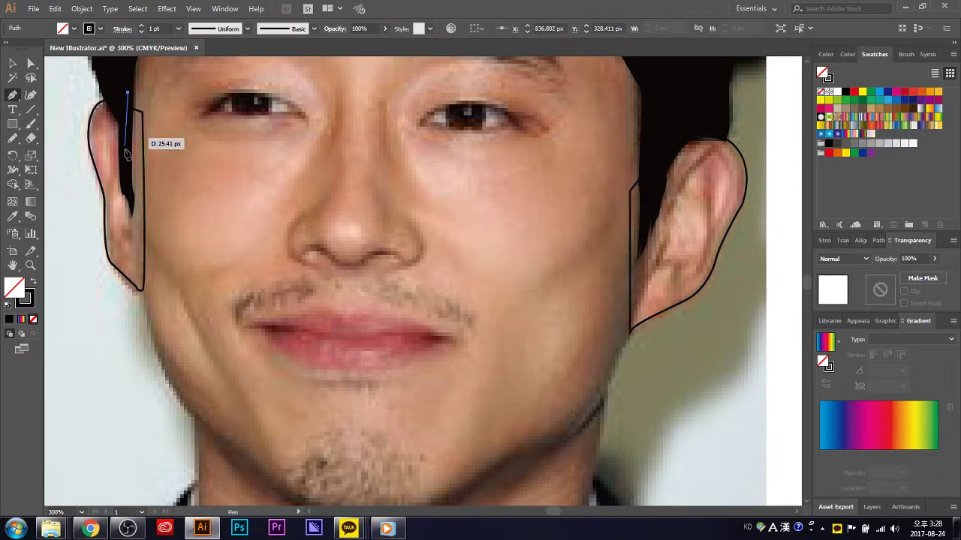
click(146, 309)
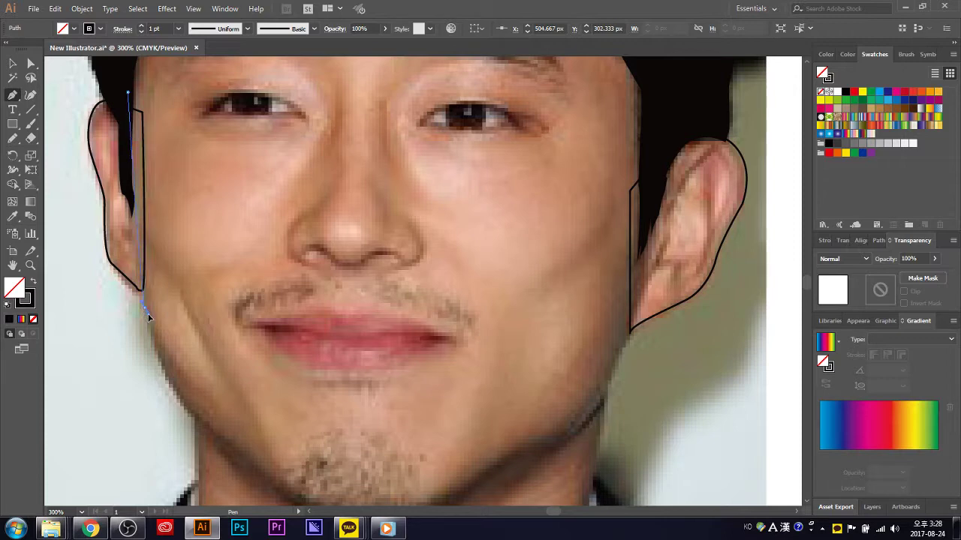
click(174, 396)
key(ctrl+z)
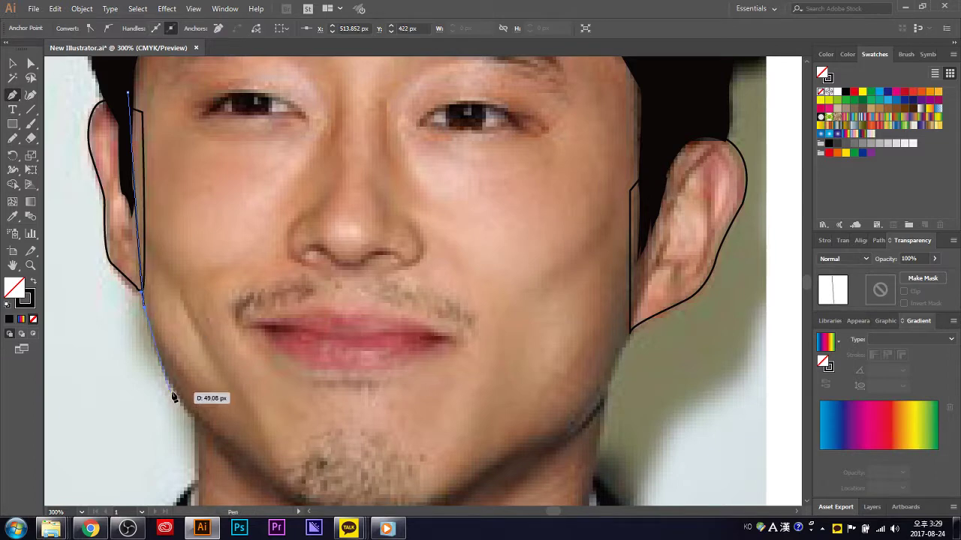
click(175, 391)
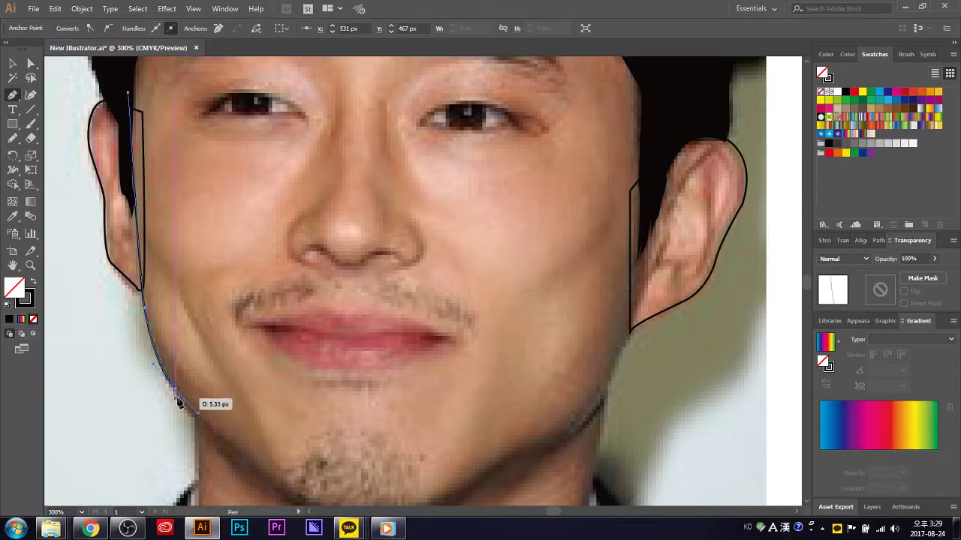
scroll(300, 431, down, 2)
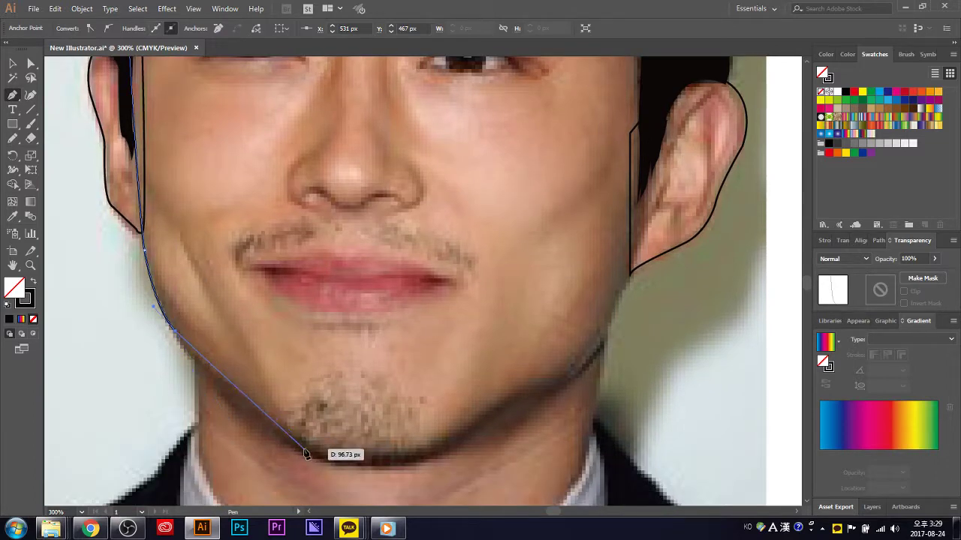
click(300, 447)
drag(350, 484, 361, 481)
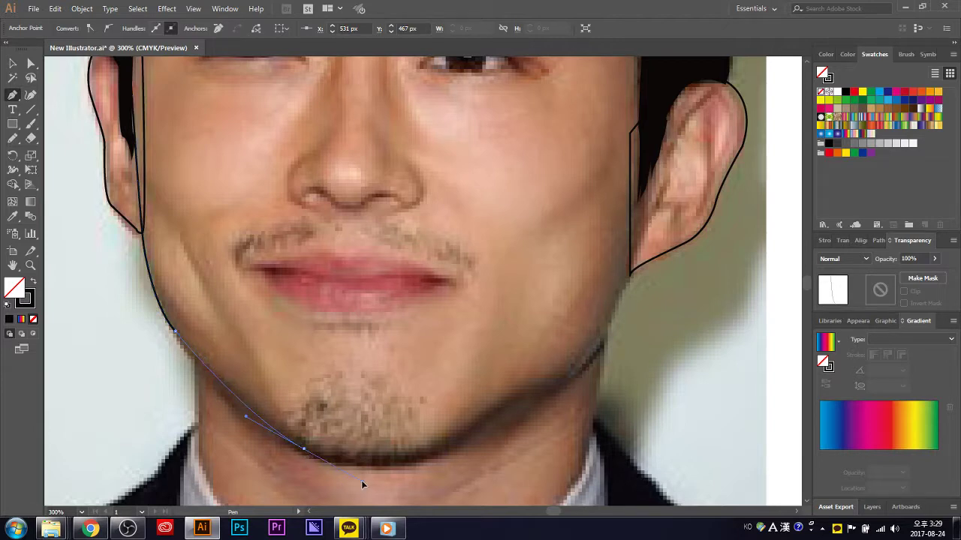
click(304, 449)
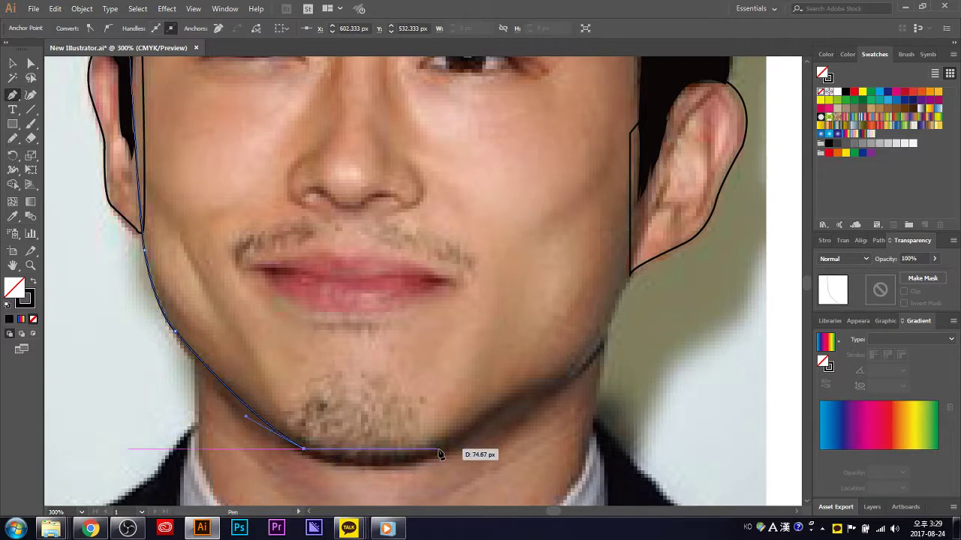
drag(440, 450, 500, 425)
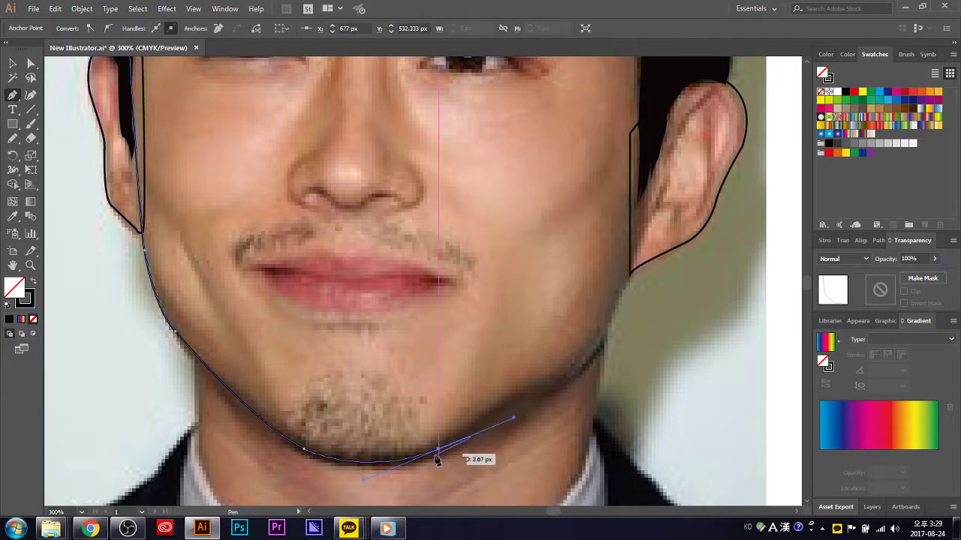
click(438, 450)
- Continue the face outline up the right jaw to beside the right ear
click(560, 387)
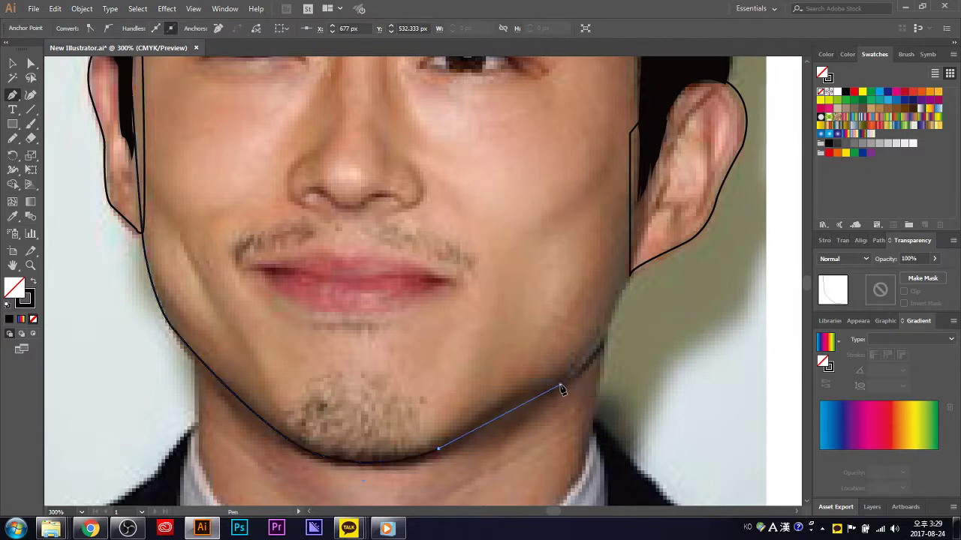
click(610, 314)
scroll(617, 330, up, 3)
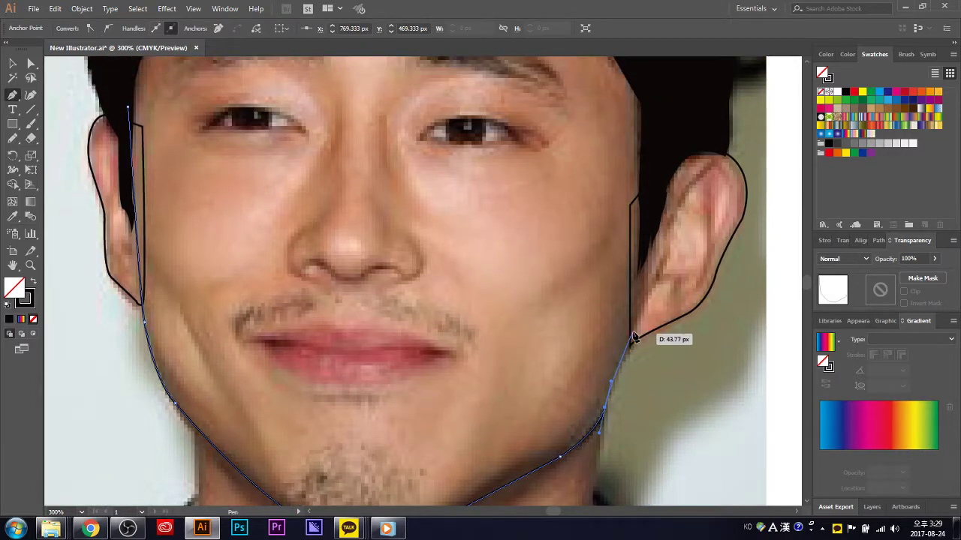
click(605, 409)
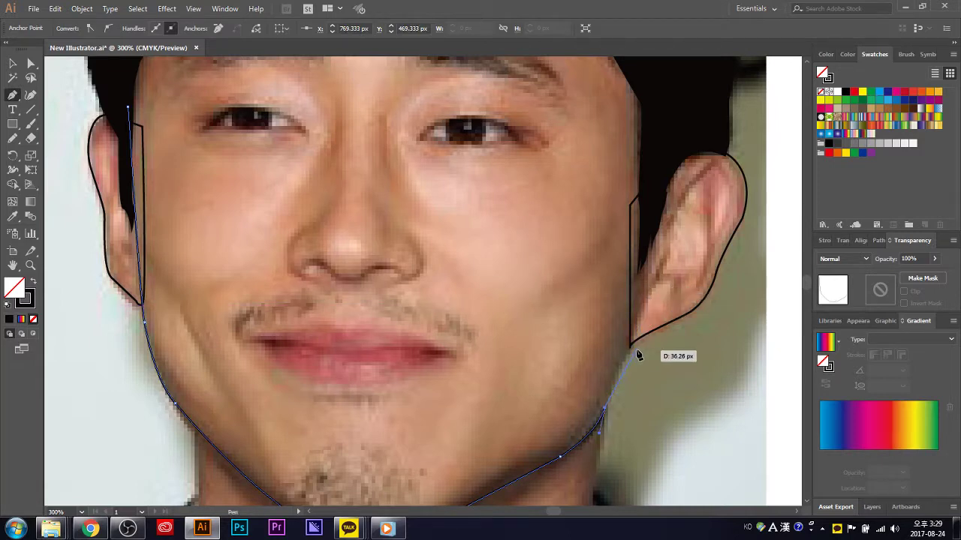
click(638, 339)
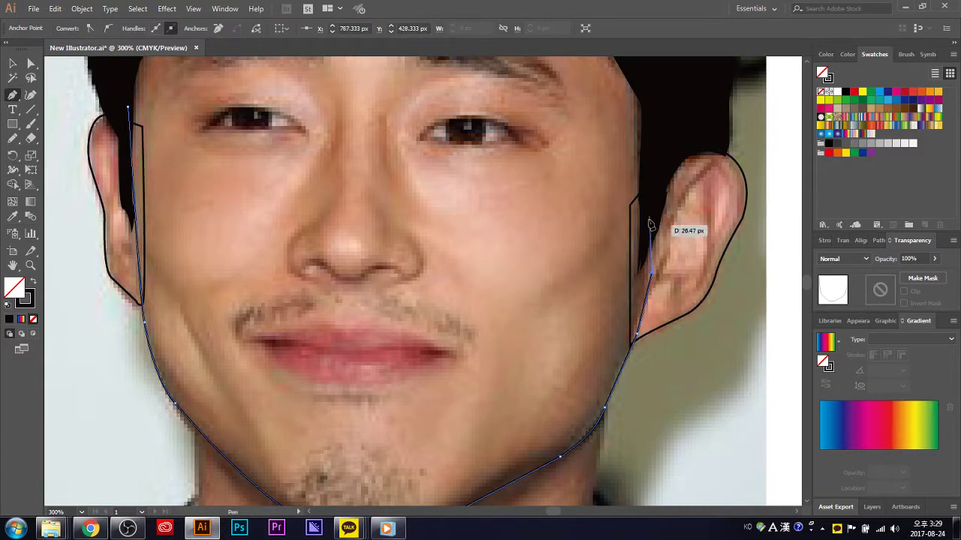
click(652, 132)
- Carry the outline across the top of the hair and down the left side to its start
scroll(654, 145, up, 2)
scroll(654, 145, up, 2)
scroll(673, 117, up, 3)
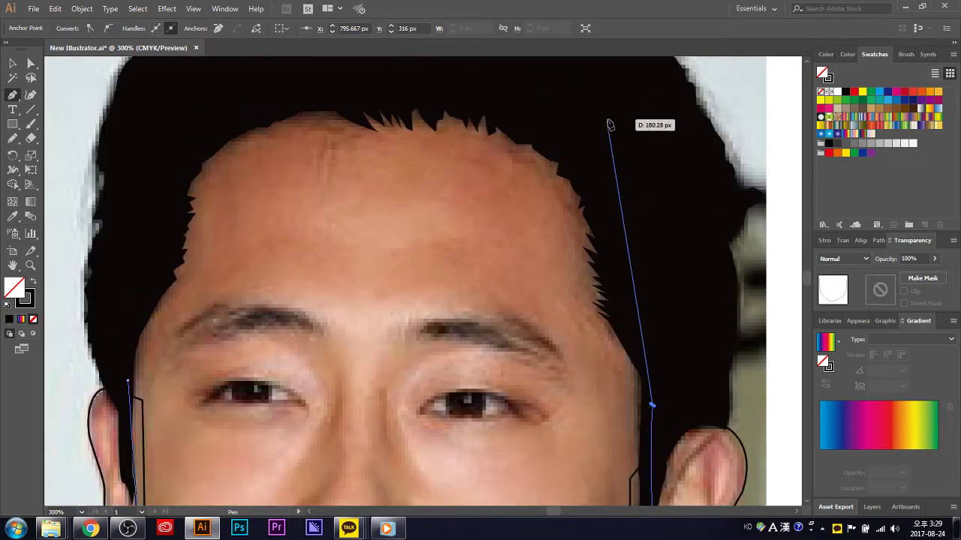
click(591, 103)
click(394, 75)
click(222, 76)
click(137, 195)
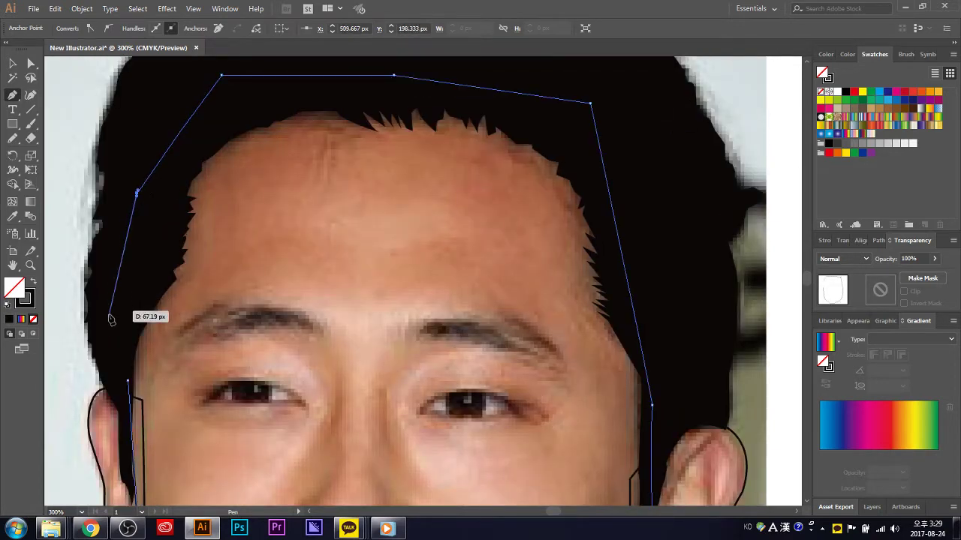
click(127, 351)
click(126, 381)
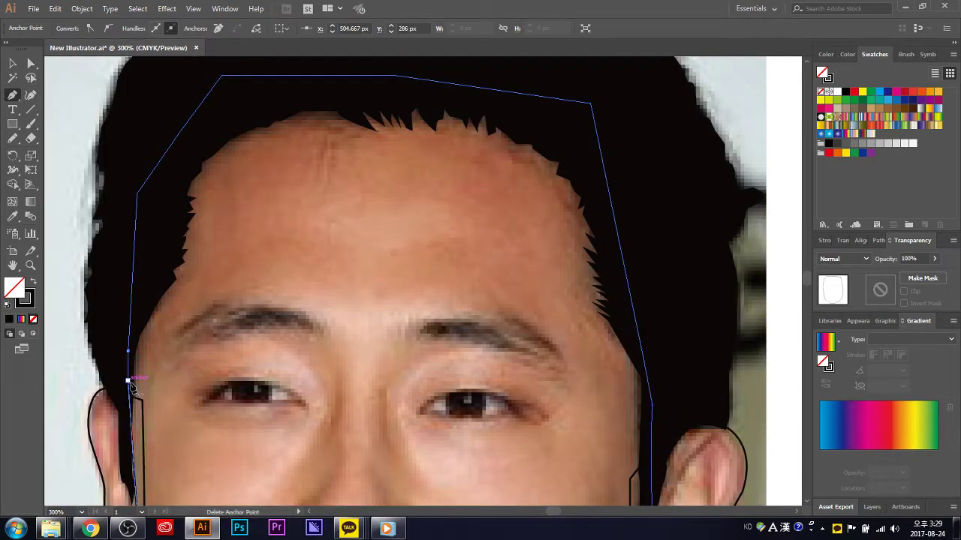
scroll(254, 259, down, 3)
scroll(251, 256, down, 1)
scroll(244, 251, down, 2)
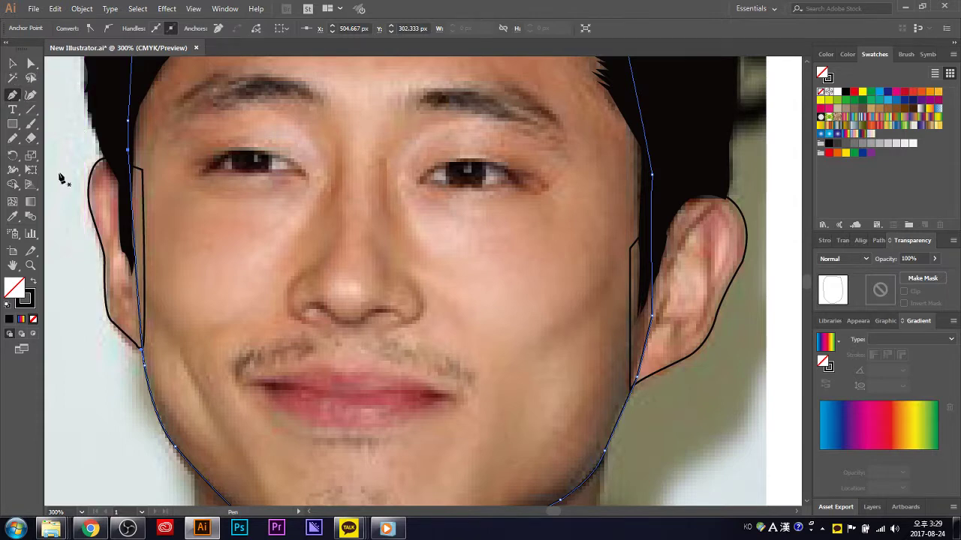
scroll(231, 330, up, 3)
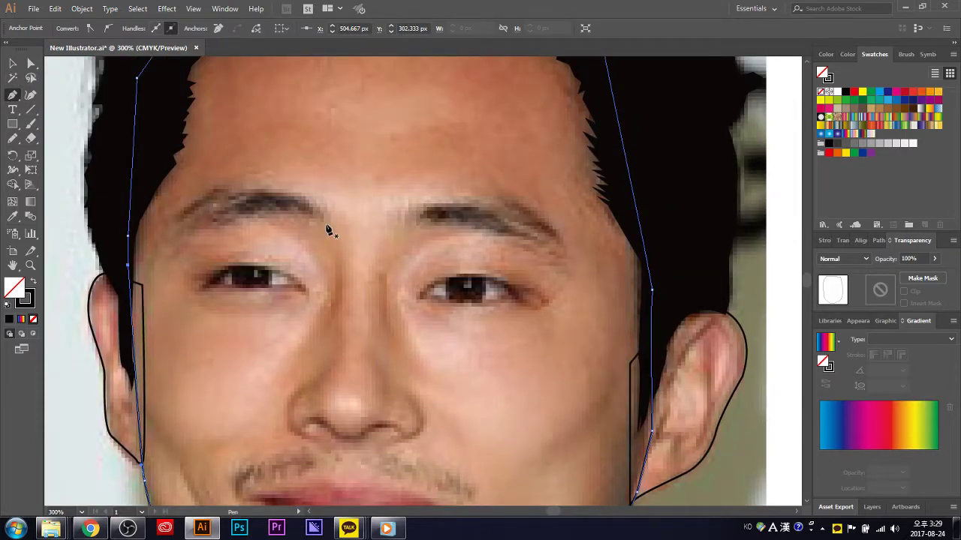
- Trace curved anchors around the left eyebrow's outline with the Pen tool
scroll(328, 230, down, 1)
drag(326, 189, 299, 167)
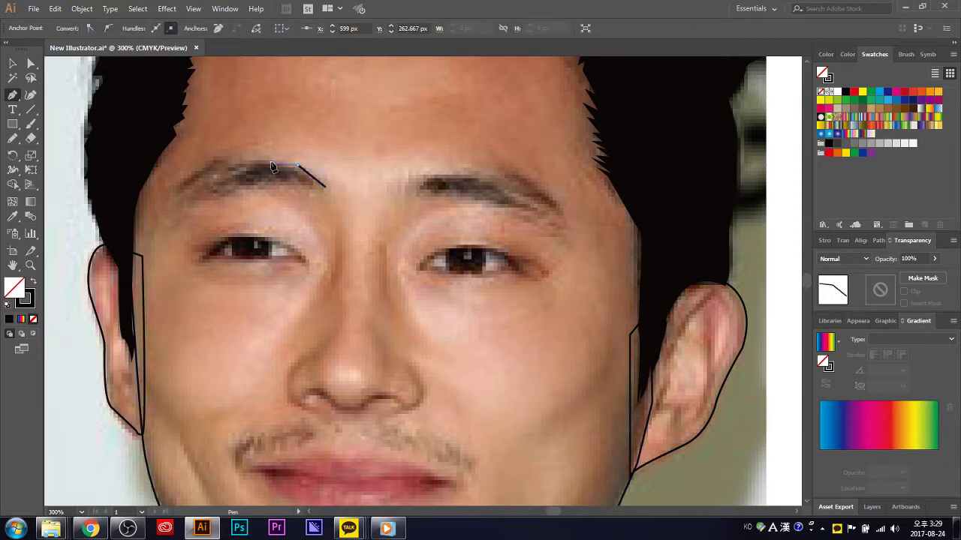
drag(272, 160, 229, 160)
mouse_move(180, 185)
mouse_down()
mouse_move(176, 199)
mouse_move(182, 188)
mouse_move(192, 202)
mouse_move(189, 189)
mouse_move(223, 194)
mouse_up()
drag(239, 186, 256, 192)
drag(255, 187, 264, 191)
mouse_move(262, 187)
mouse_down()
mouse_move(289, 188)
mouse_move(282, 181)
mouse_move(300, 192)
mouse_up()
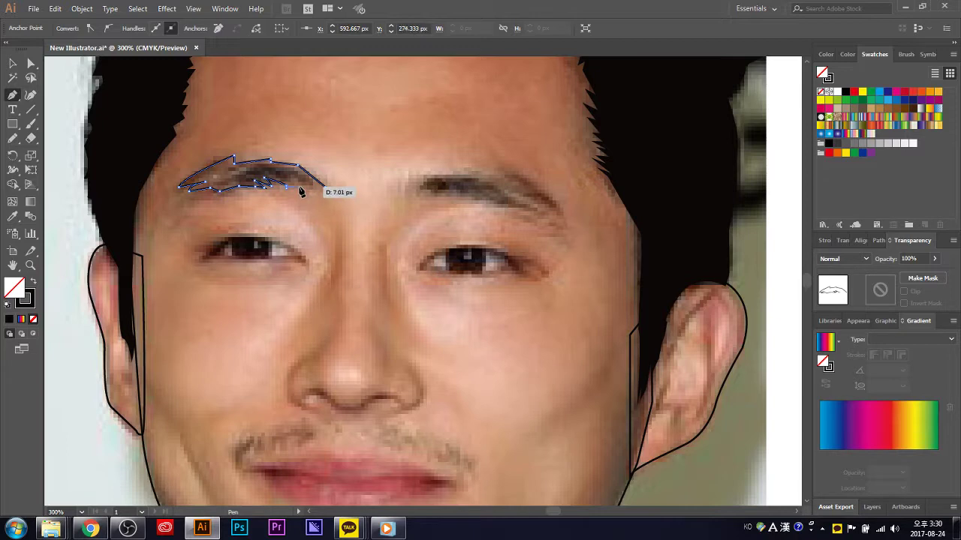
- Reposition the left eyebrow's right-end anchors, then begin a path at the right eyebrow's inner end
mouse_move(300, 192)
mouse_down()
mouse_move(319, 194)
mouse_move(289, 192)
mouse_up()
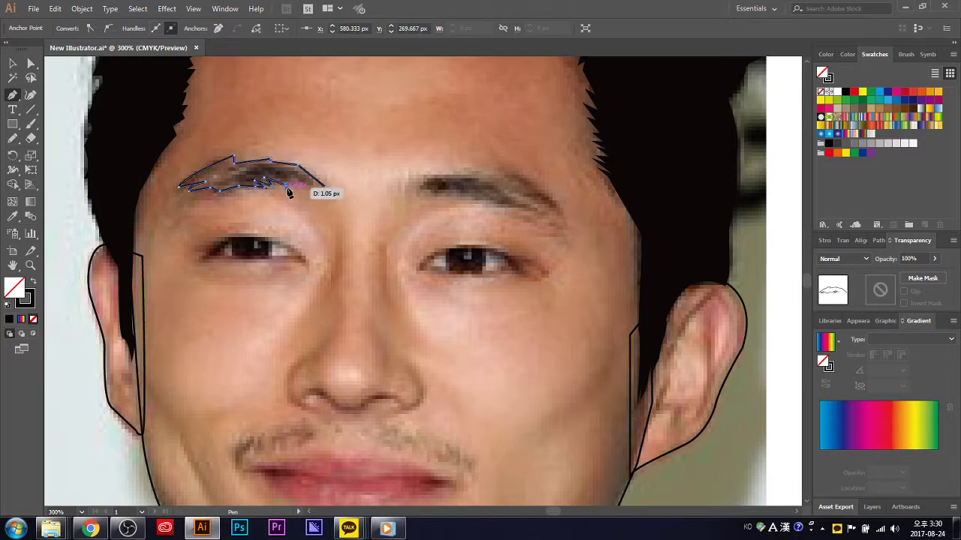
mouse_move(289, 193)
mouse_down()
mouse_move(282, 183)
mouse_move(328, 193)
mouse_up()
ctrl+click(279, 181)
ctrl+click(307, 188)
ctrl+click(315, 194)
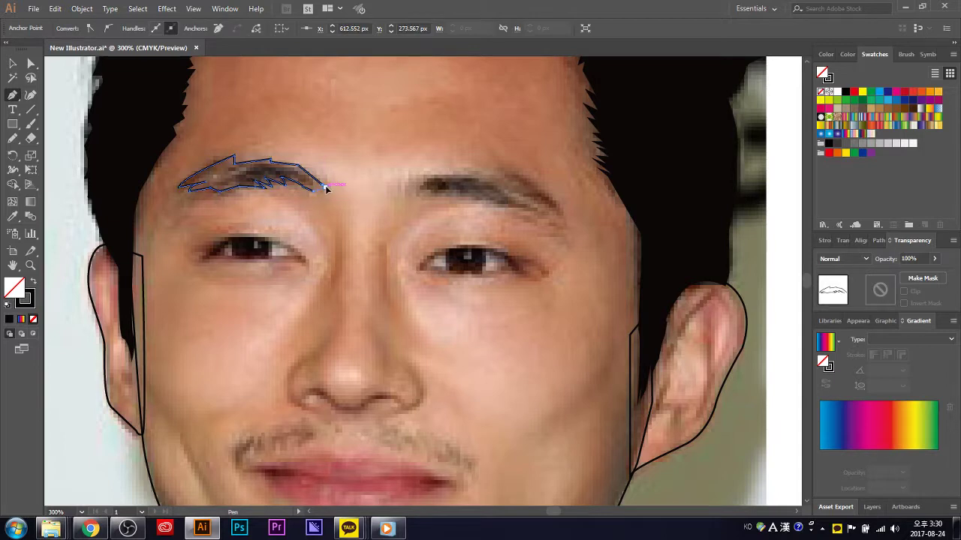
ctrl+click(325, 188)
click(423, 181)
click(398, 192)
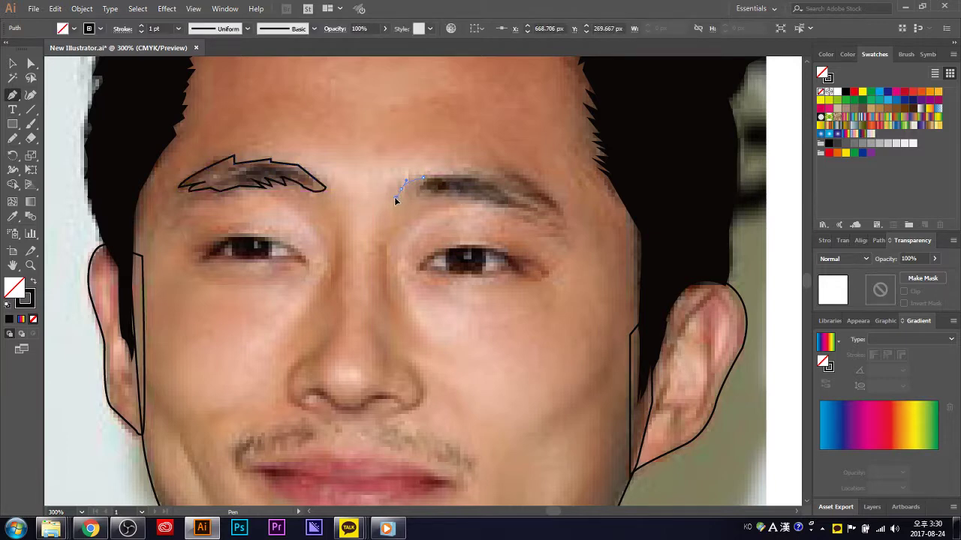
- Curve the right eyebrow outline closed and add an anchor on its top edge
drag(394, 199, 464, 207)
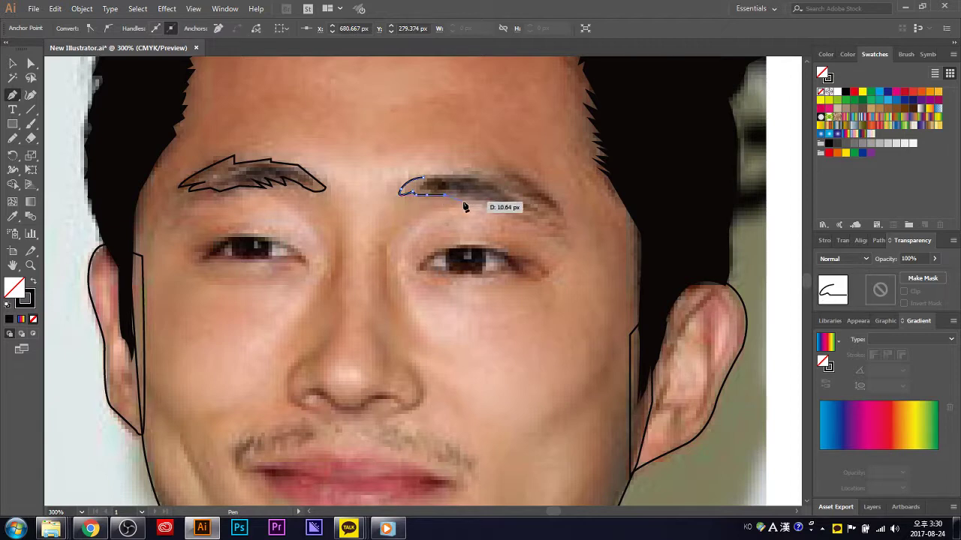
mouse_move(486, 194)
mouse_down()
mouse_move(485, 205)
mouse_move(547, 224)
mouse_move(568, 211)
mouse_up()
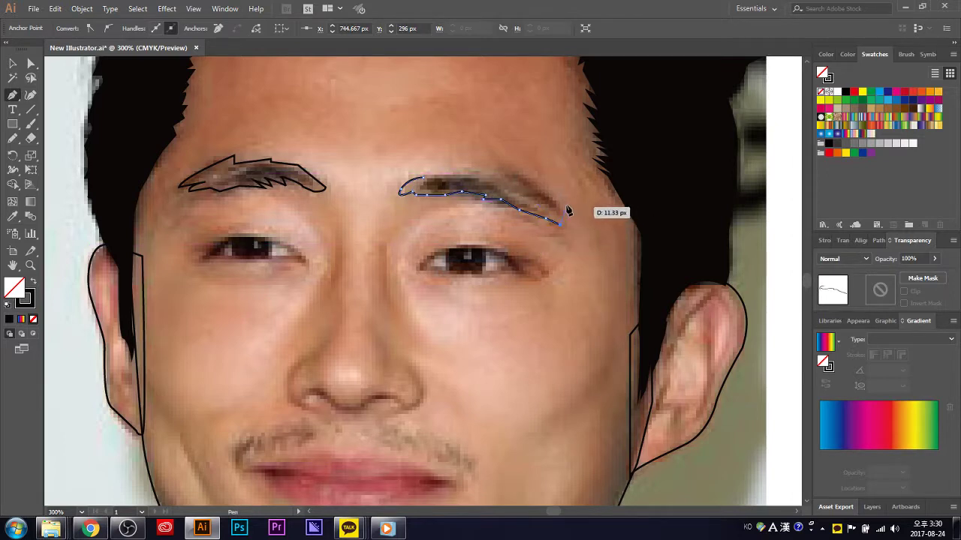
mouse_move(568, 211)
mouse_down()
mouse_move(540, 202)
mouse_move(526, 178)
mouse_move(458, 180)
mouse_up()
key(ctrl+j)
click(487, 177)
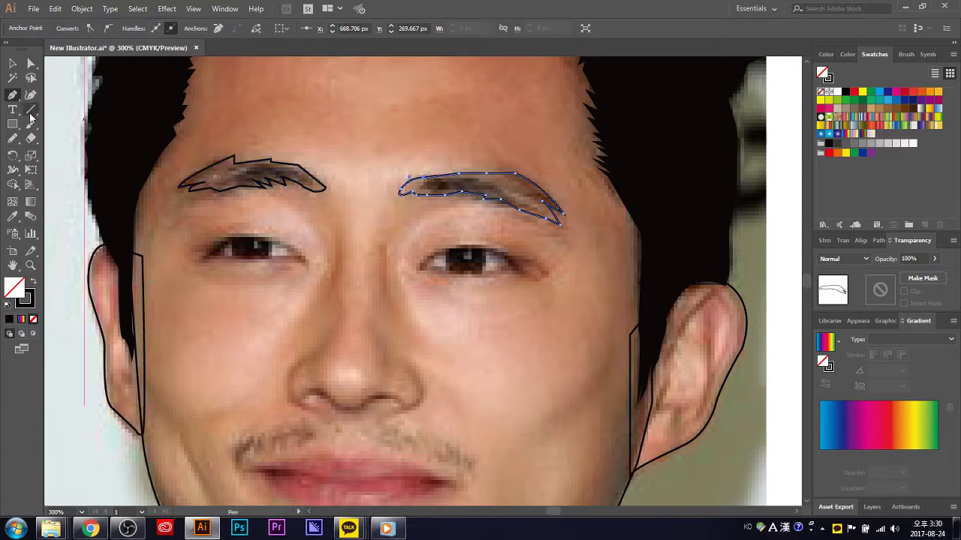
- Smooth the top of the left face outline
scroll(89, 207, down, 2)
click(89, 207)
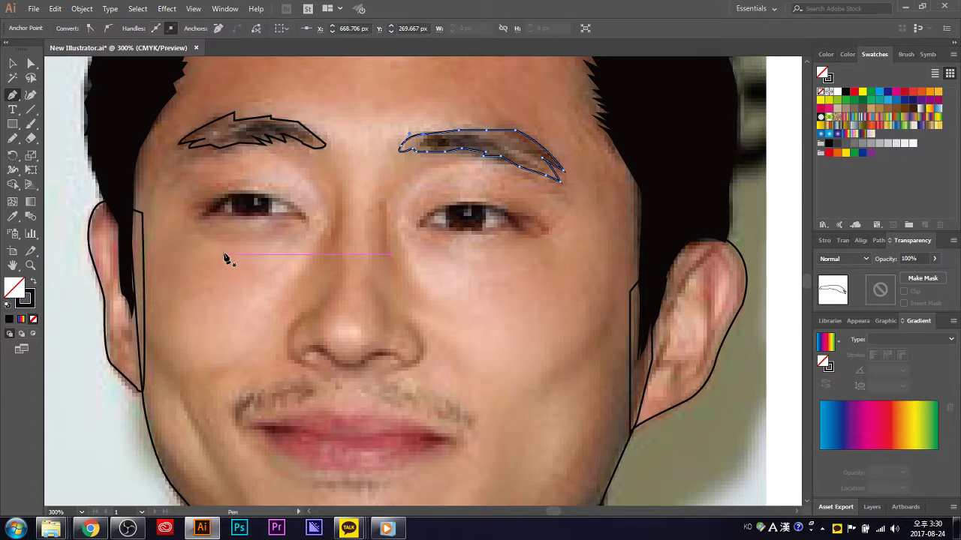
scroll(228, 259, down, 2)
scroll(225, 264, up, 2)
scroll(232, 268, up, 1)
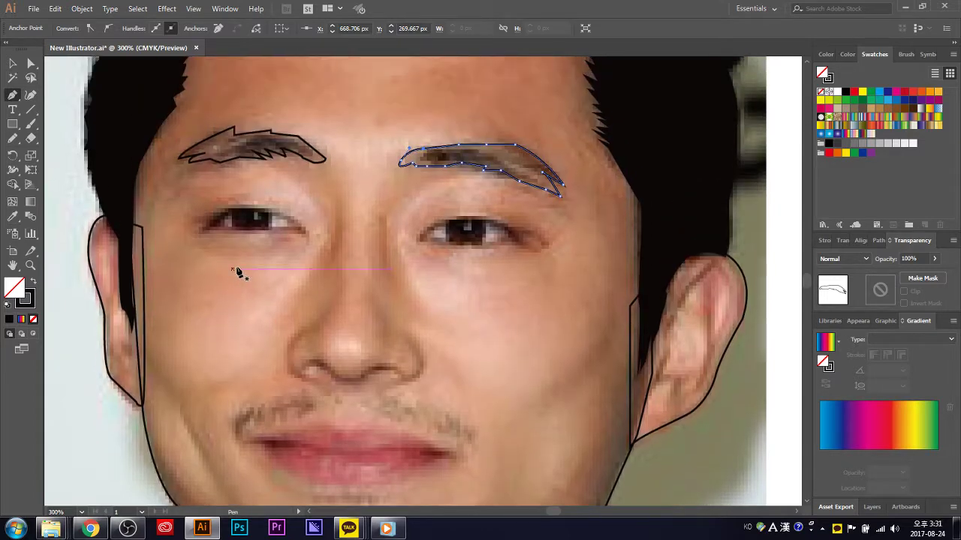
- Draw a closed almond outline along the left eye's lids, redoing one misplaced eyelid curve
click(200, 230)
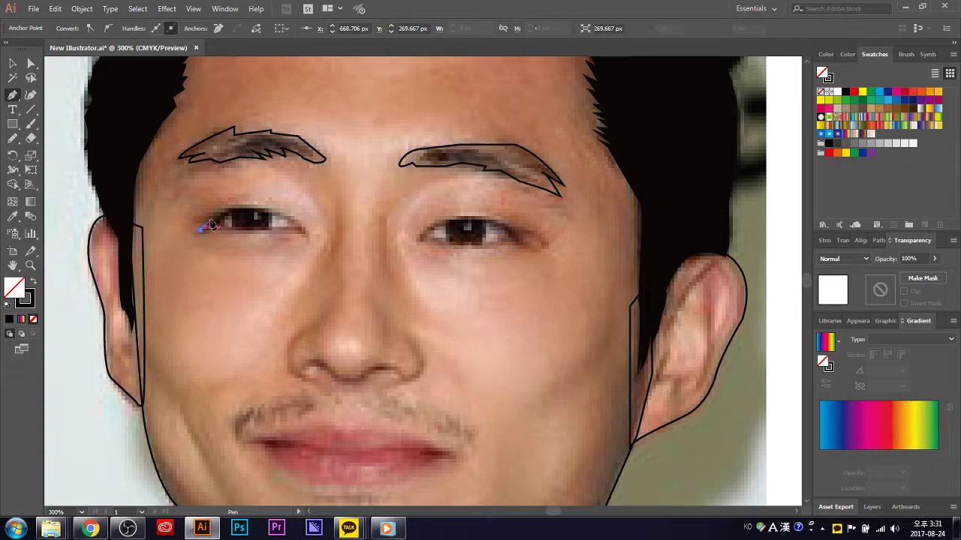
mouse_move(304, 230)
mouse_down()
mouse_move(367, 291)
mouse_move(269, 214)
mouse_up()
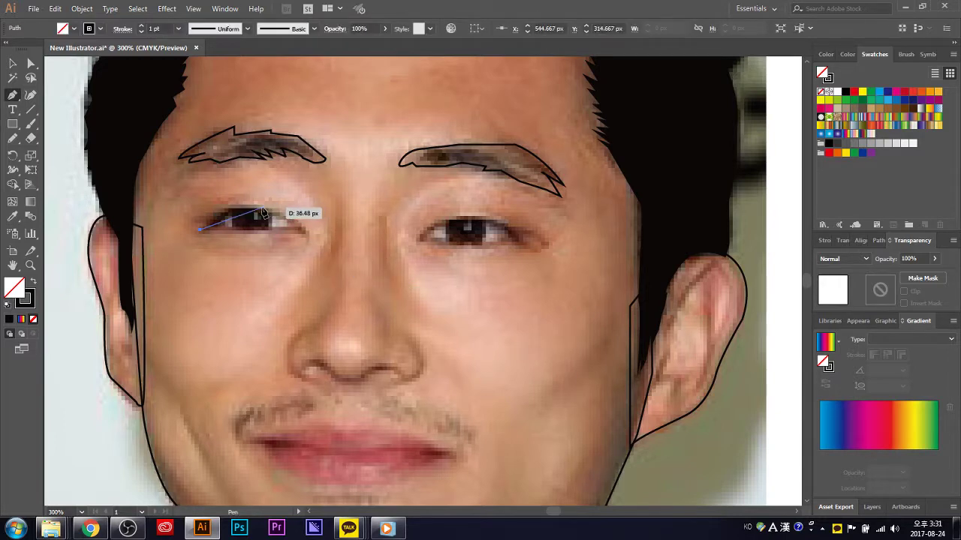
mouse_move(269, 214)
mouse_down()
mouse_move(292, 211)
mouse_move(244, 218)
mouse_move(271, 216)
mouse_up()
key(ctrl+z)
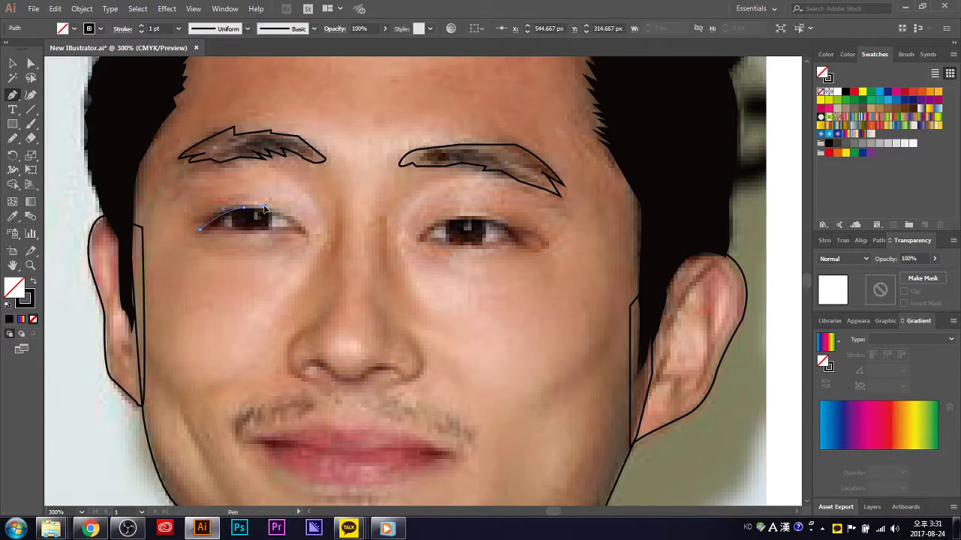
mouse_move(303, 230)
mouse_down()
mouse_move(306, 244)
mouse_move(199, 233)
mouse_up()
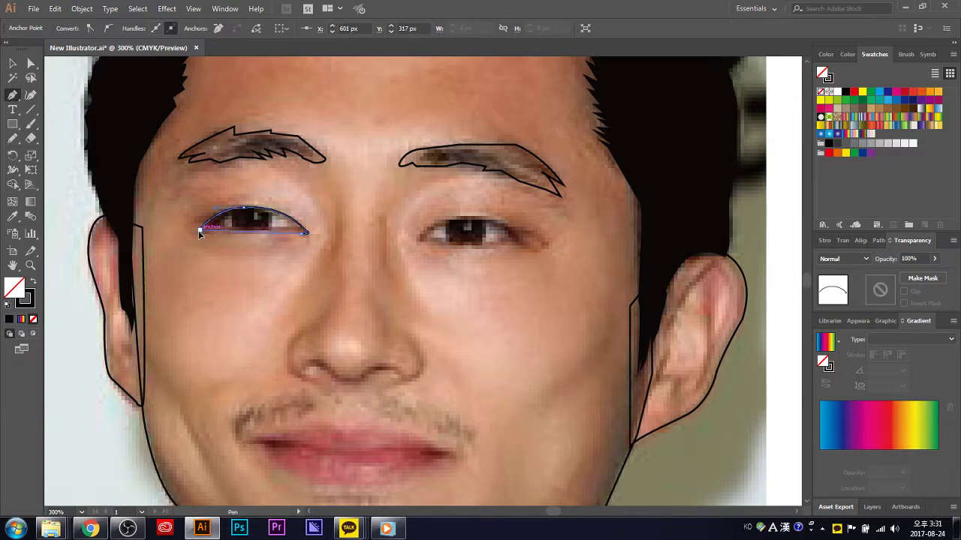
click(200, 233)
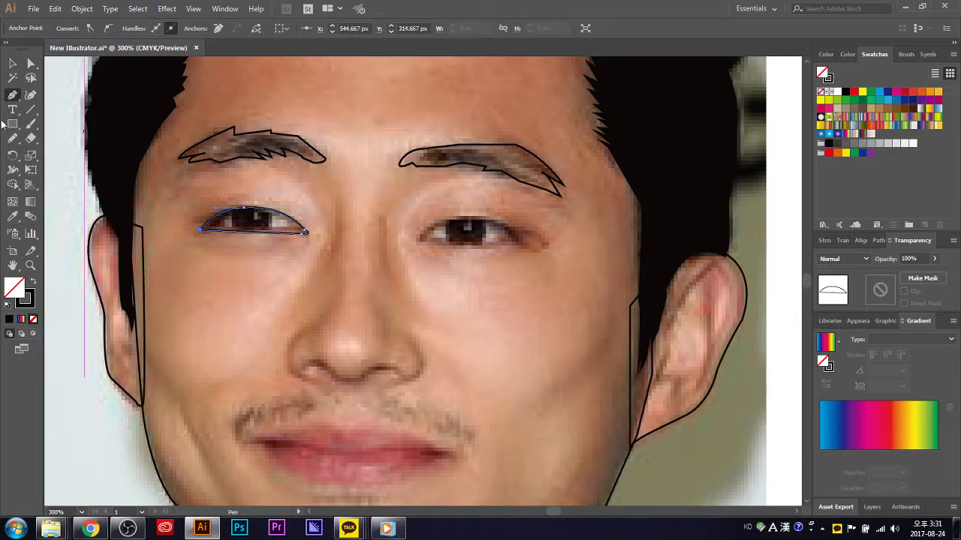
- Trace curved anchors around the right eye's lids from its inner corner and close the path
click(436, 224)
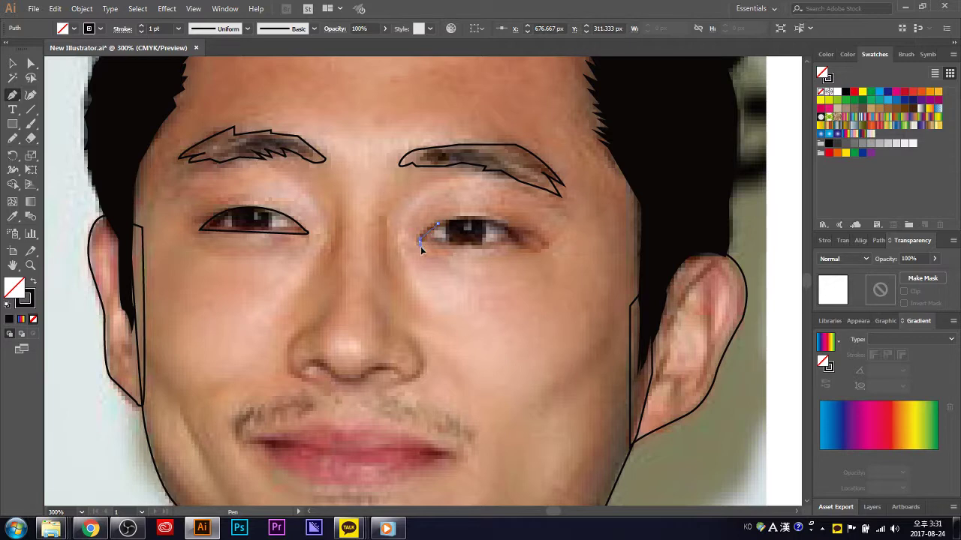
drag(419, 240, 454, 242)
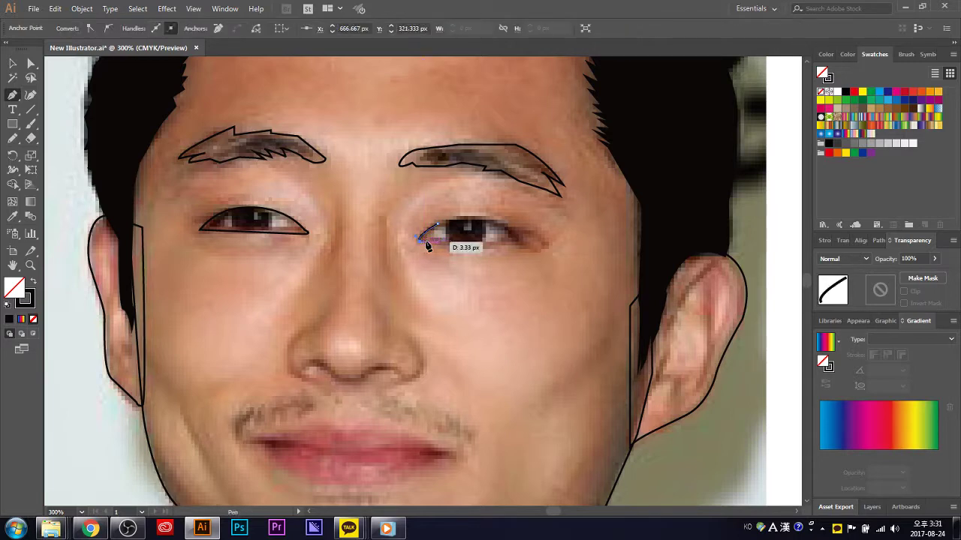
mouse_move(454, 241)
mouse_down()
mouse_move(525, 244)
mouse_move(501, 218)
mouse_up()
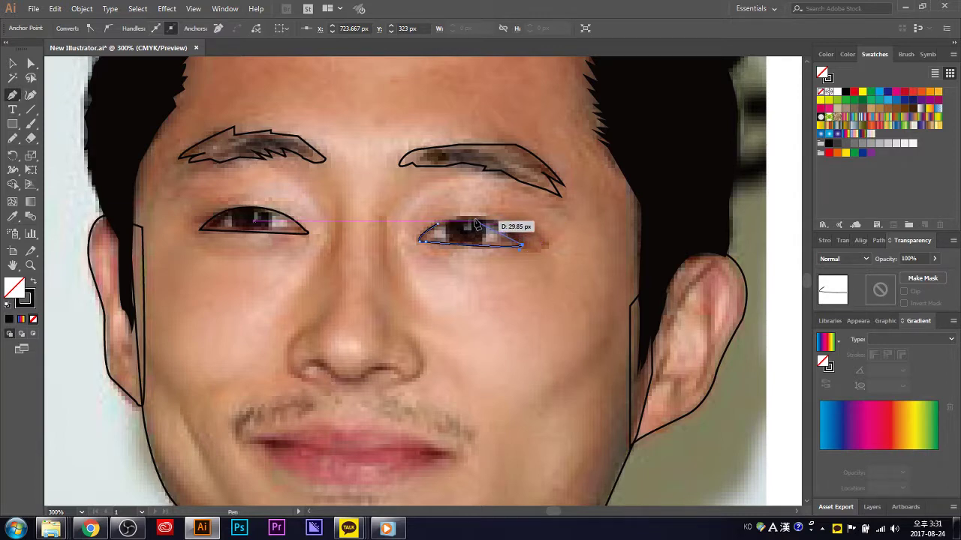
mouse_move(440, 221)
mouse_down()
mouse_move(489, 222)
mouse_move(450, 222)
mouse_up()
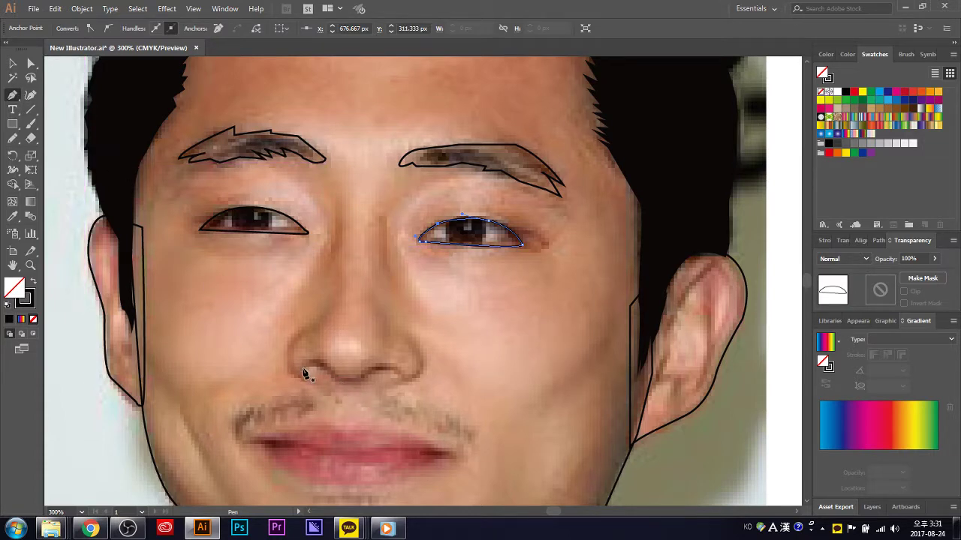
- Draw a curved open stroke along each nostril edge under the nose tip
mouse_move(301, 369)
mouse_down()
mouse_move(364, 365)
mouse_move(336, 377)
mouse_up()
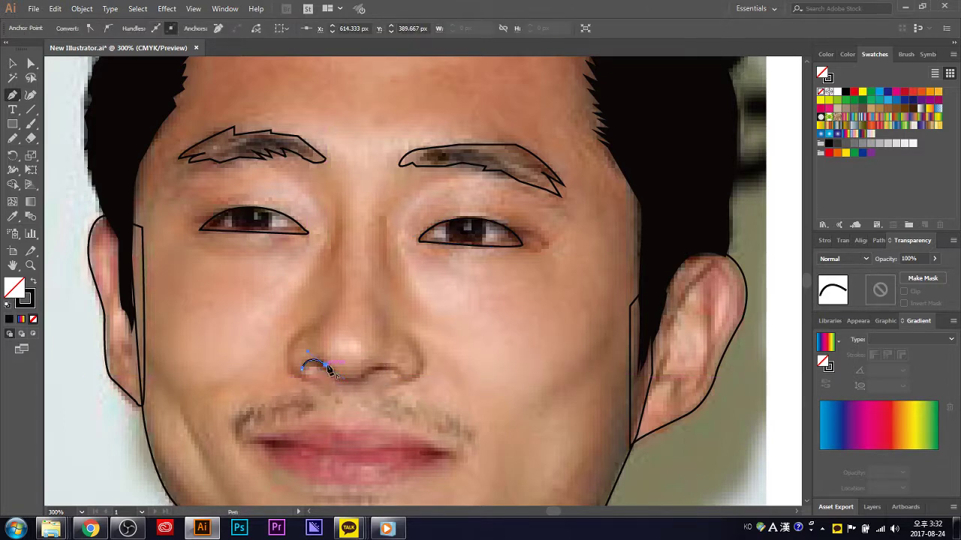
drag(334, 376, 310, 372)
drag(363, 381, 400, 373)
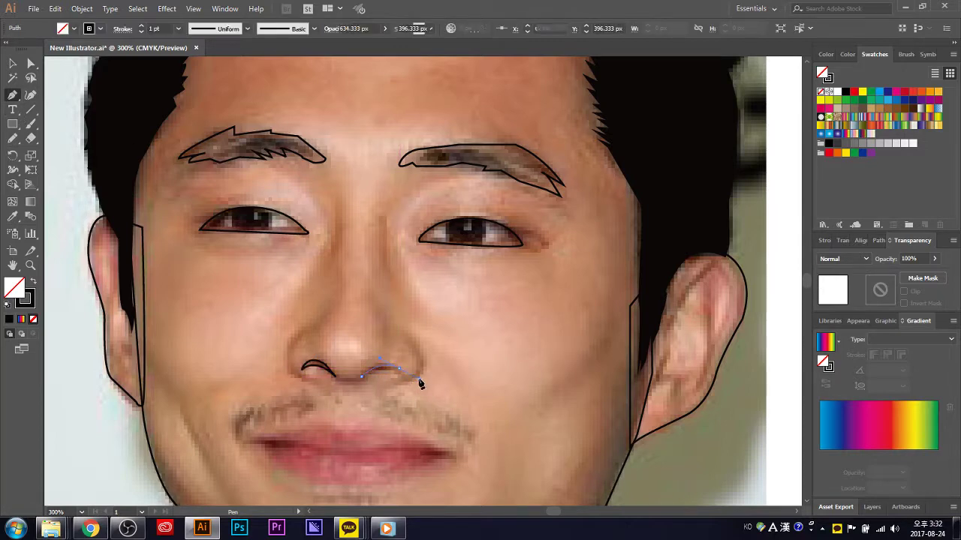
click(400, 372)
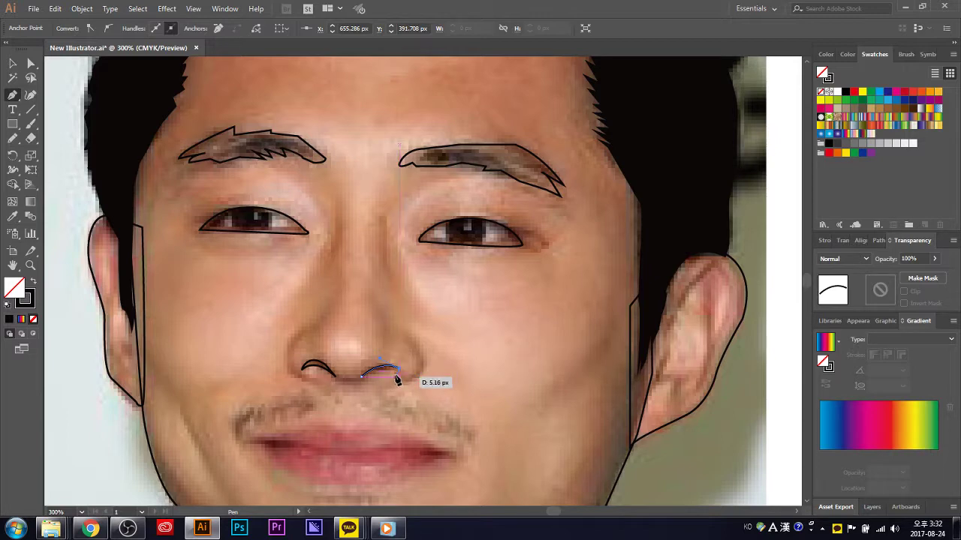
ctrl+click(390, 377)
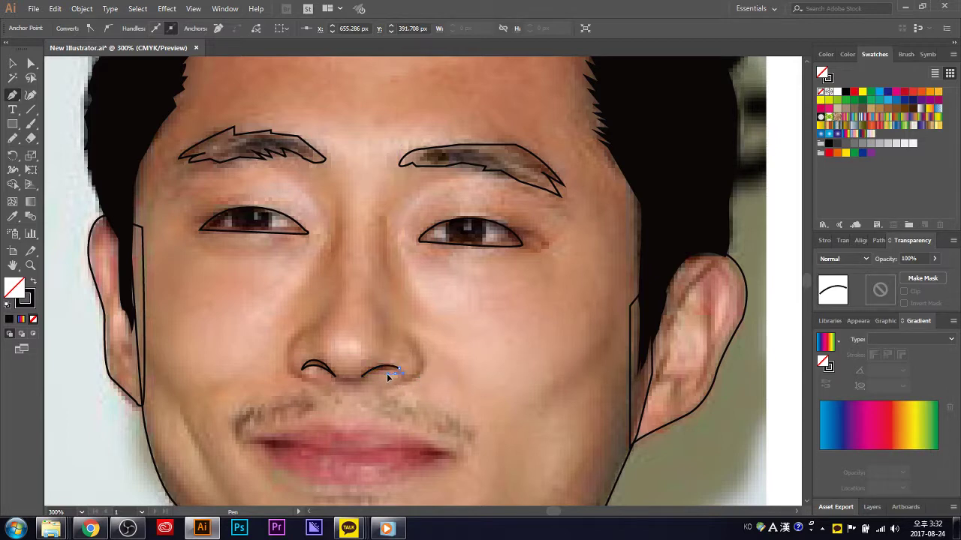
drag(389, 379, 363, 378)
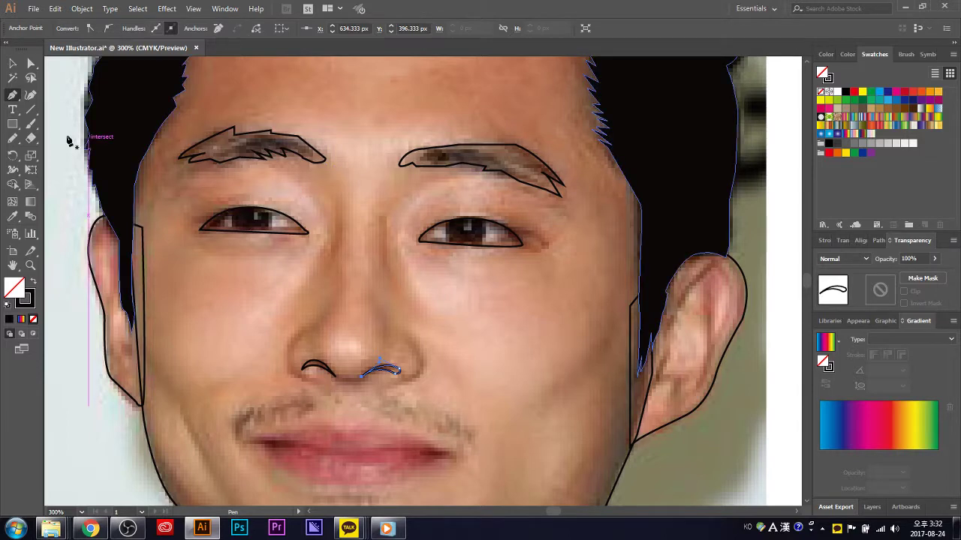
scroll(319, 352, down, 2)
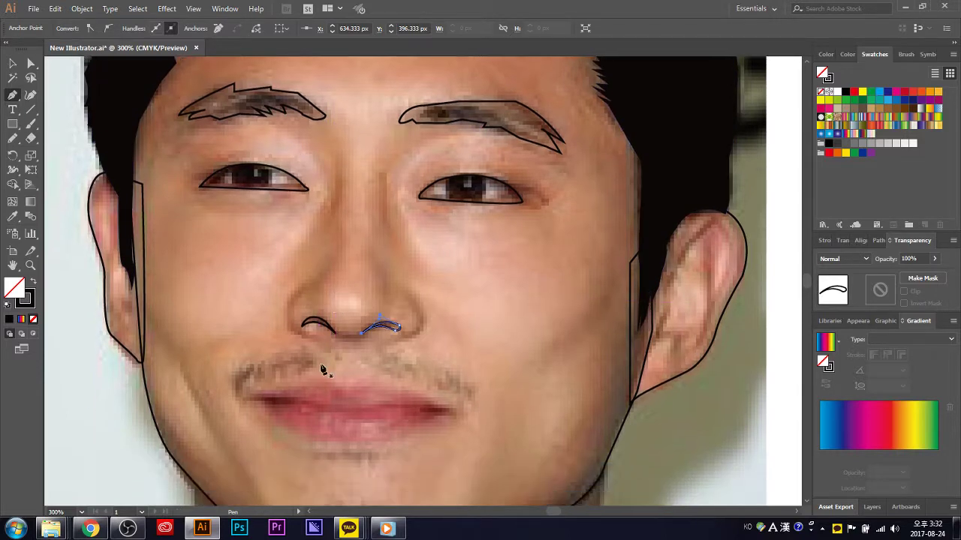
- Trace the upper lip from its left corner over a sharp peak to the right corner
click(252, 394)
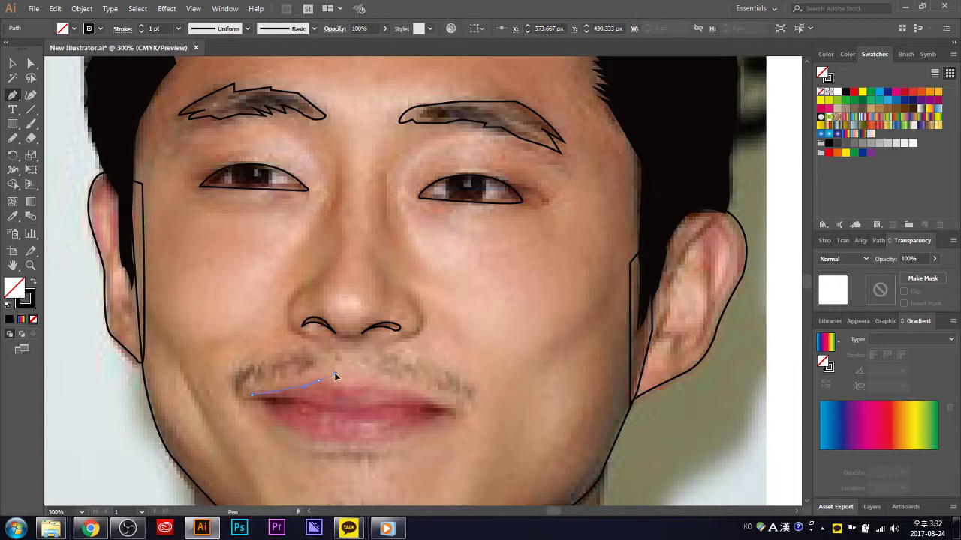
mouse_move(337, 379)
mouse_down()
mouse_move(365, 380)
mouse_move(355, 396)
mouse_move(368, 383)
mouse_move(442, 406)
mouse_up()
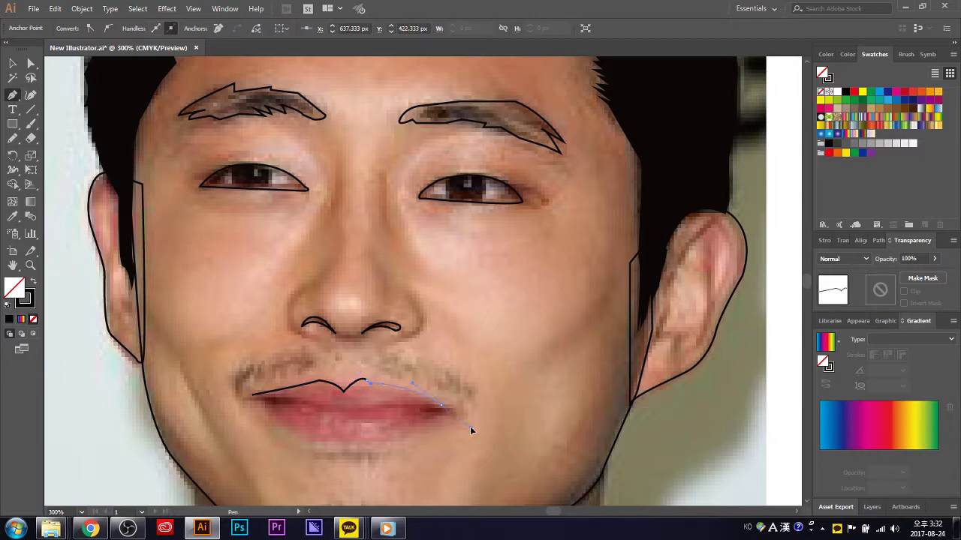
click(367, 382)
click(443, 404)
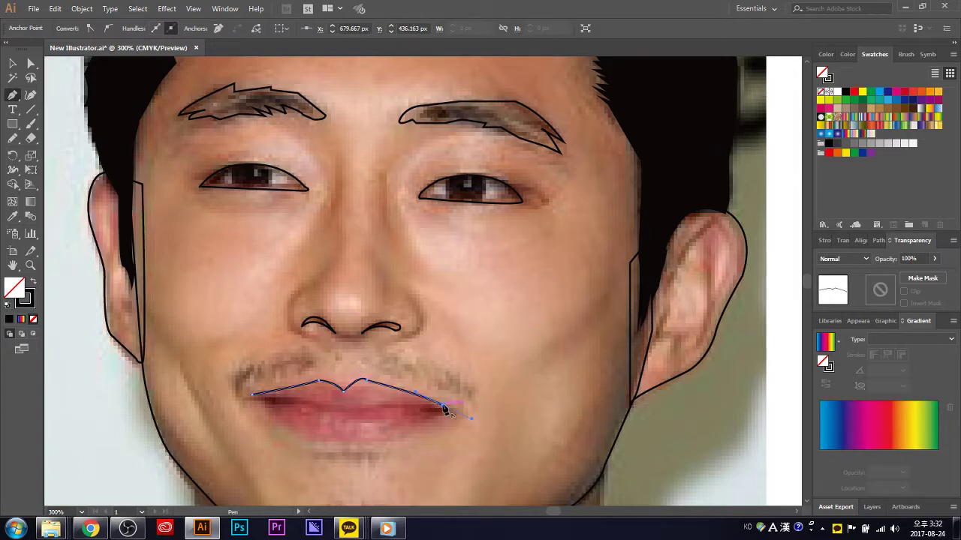
drag(453, 409, 388, 445)
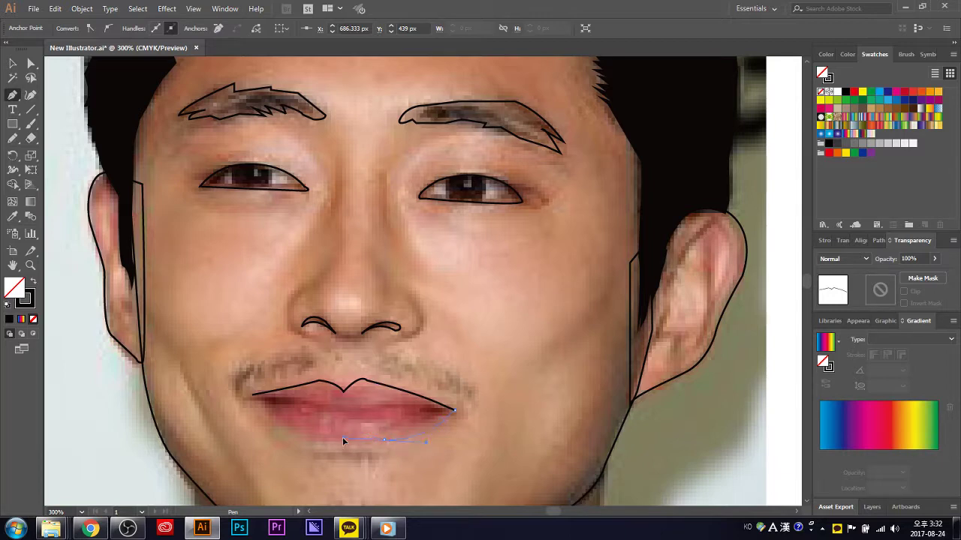
- Trace the lower lip back to the left corner, closing the lip outline
mouse_move(365, 447)
mouse_down()
mouse_move(353, 448)
mouse_move(396, 439)
mouse_move(304, 440)
mouse_move(287, 416)
mouse_move(301, 439)
mouse_up()
drag(253, 394, 246, 397)
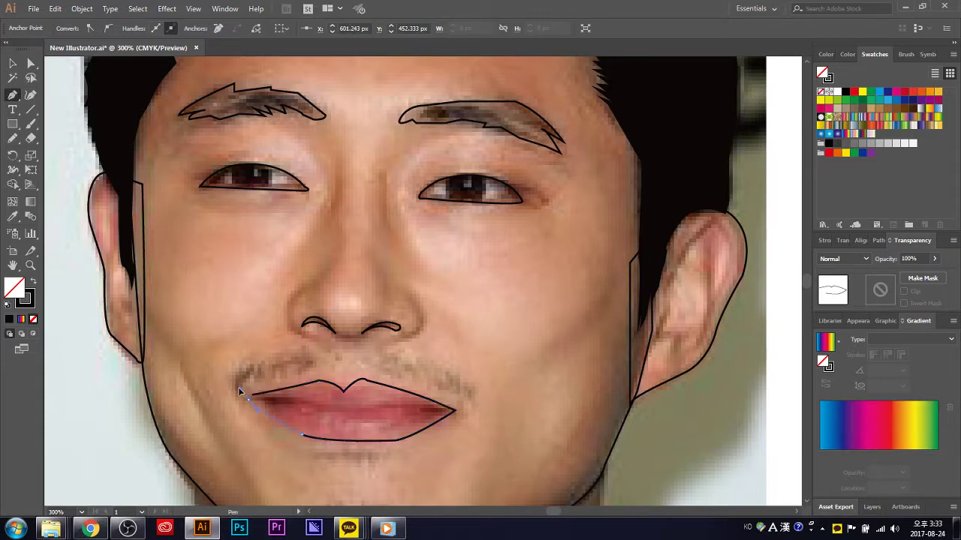
drag(253, 395, 255, 400)
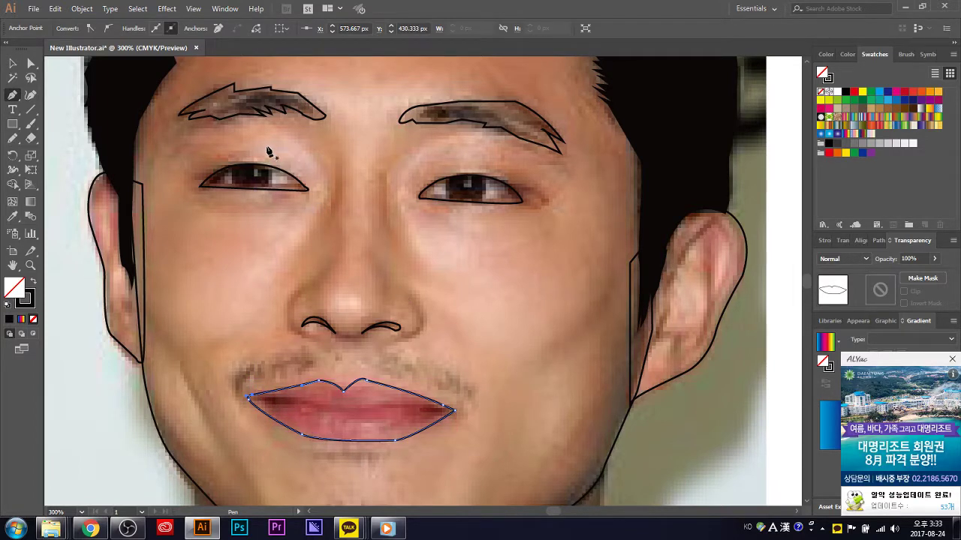
click(252, 399)
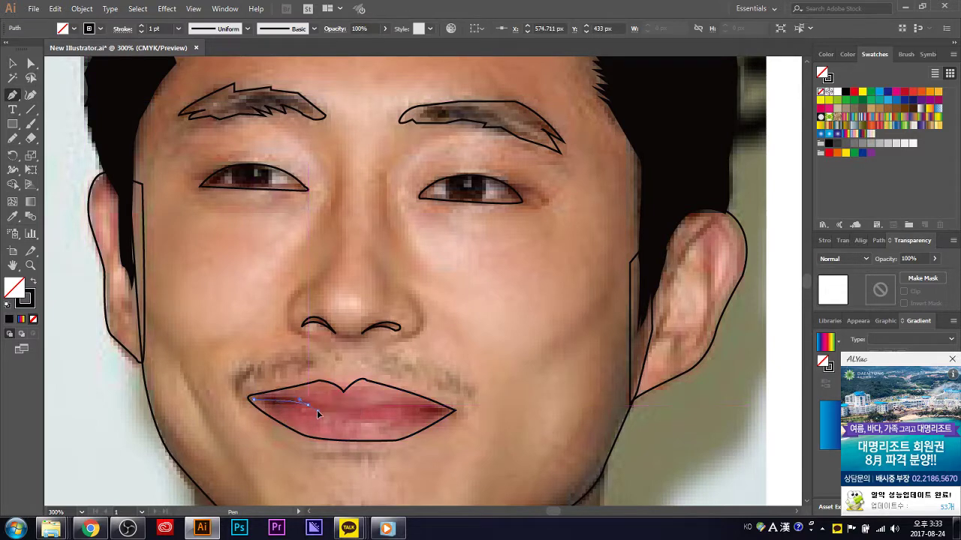
- Draw the curved lip-seam line from the left mouth corner to the right
drag(308, 404, 392, 406)
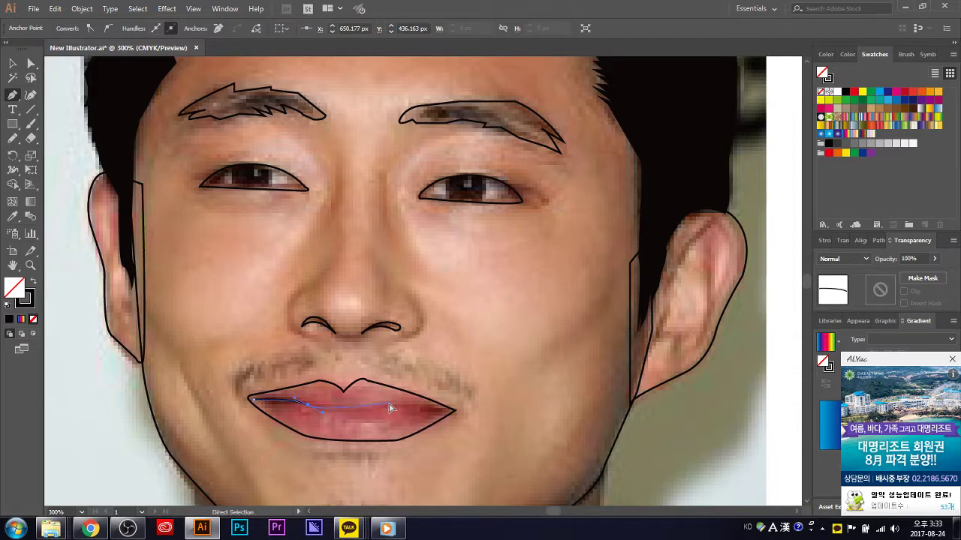
mouse_move(309, 404)
mouse_down()
mouse_move(381, 401)
mouse_move(434, 418)
mouse_move(375, 408)
mouse_up()
drag(455, 411, 471, 418)
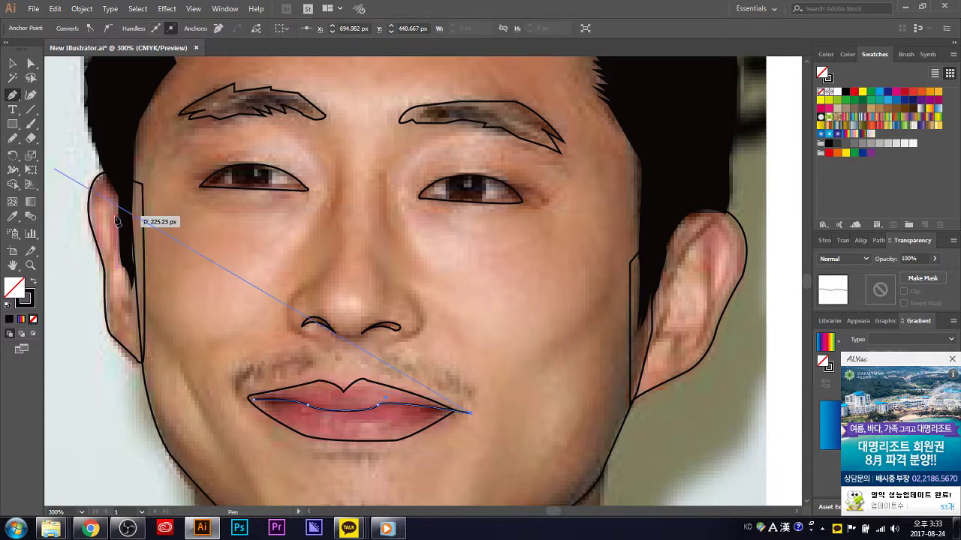
click(12, 95)
drag(254, 399, 233, 403)
click(12, 64)
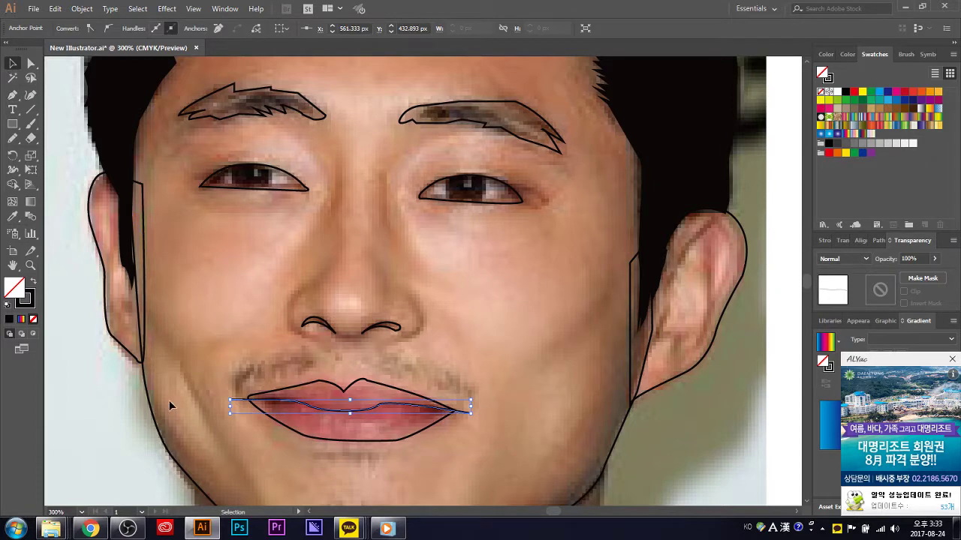
- Select the lip seam line together with the lip outline
click(255, 417)
click(286, 431)
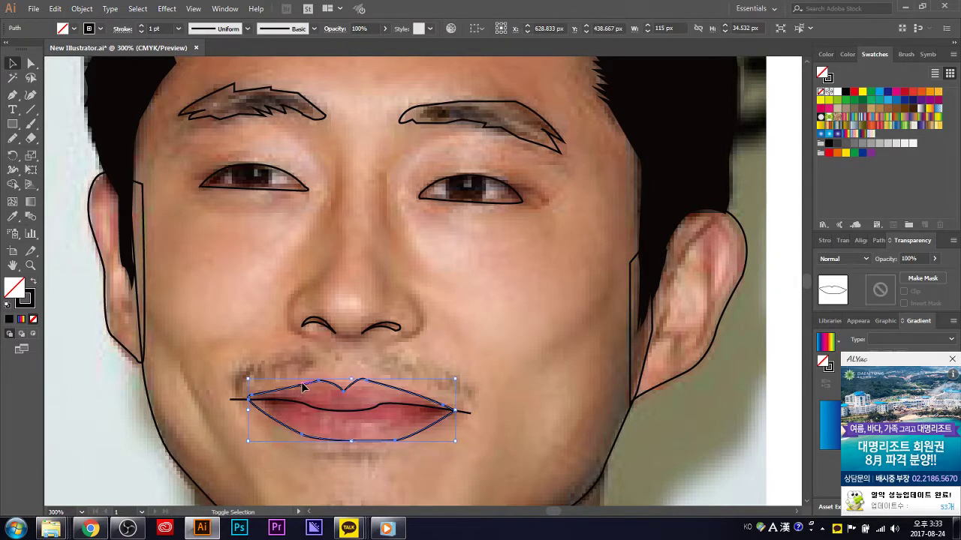
shift+click(343, 411)
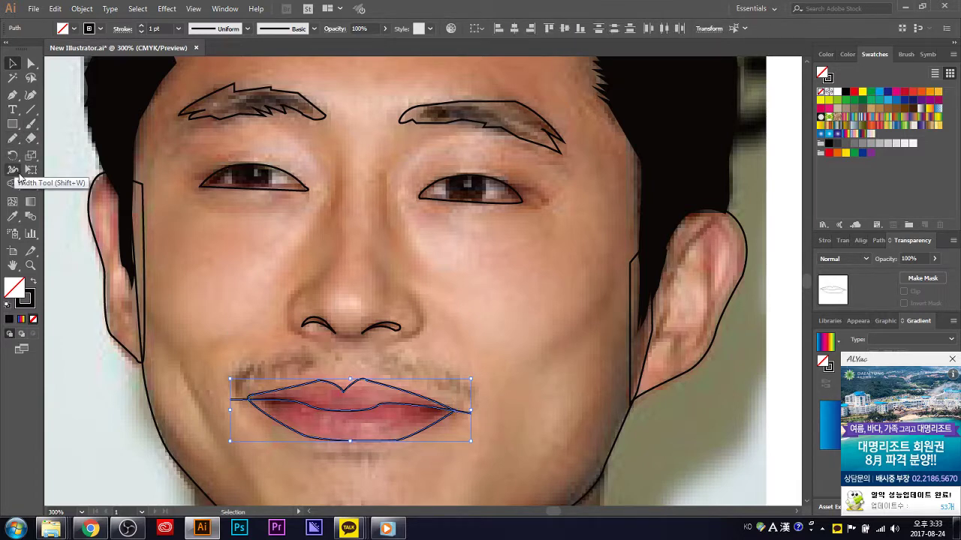
- Smooth the lip outline with the Smooth Tool
drag(12, 139, 68, 164)
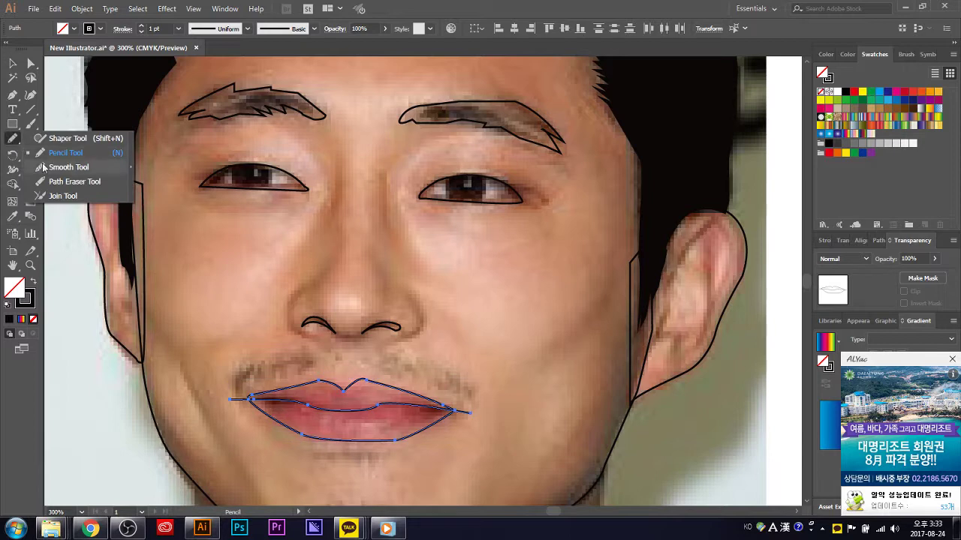
drag(338, 385, 384, 430)
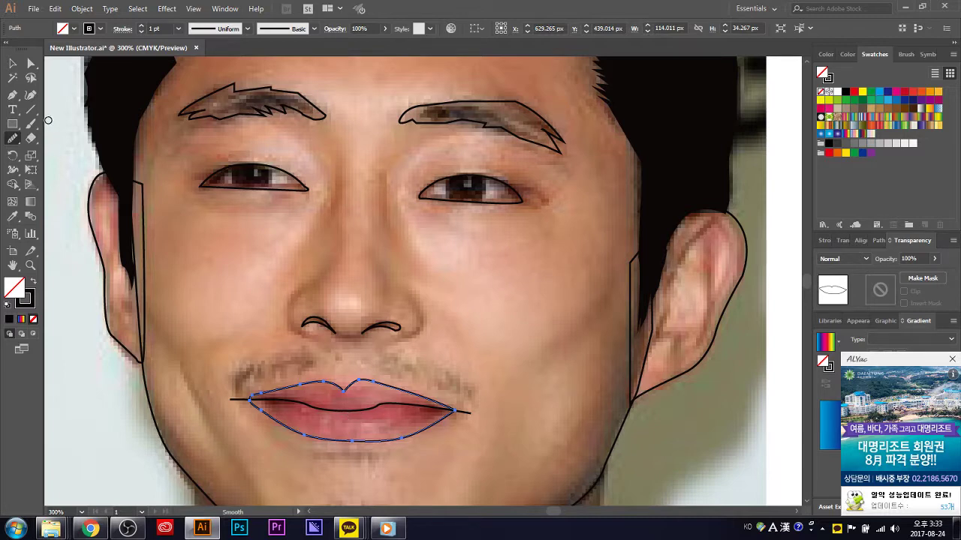
click(13, 66)
- Smooth the left and right parts of the line between the lips
click(311, 406)
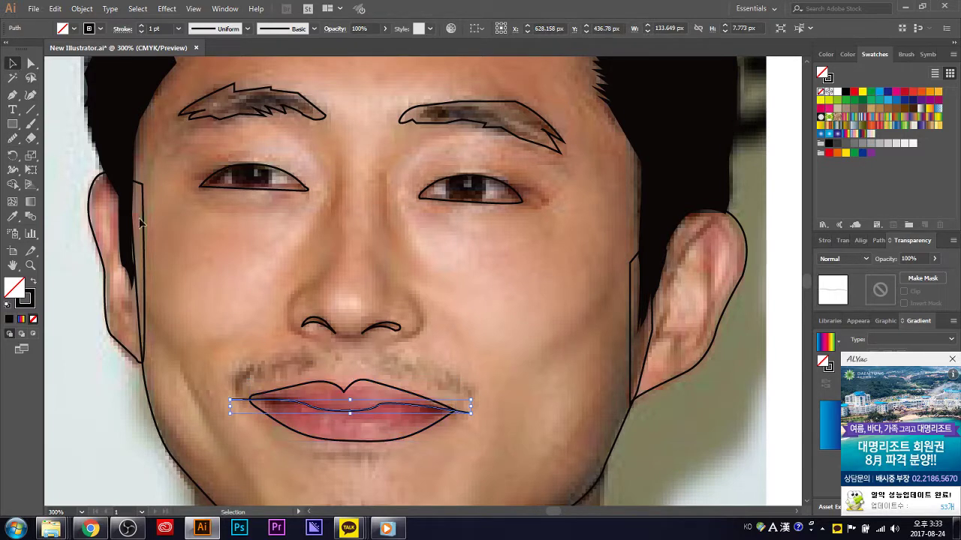
click(12, 138)
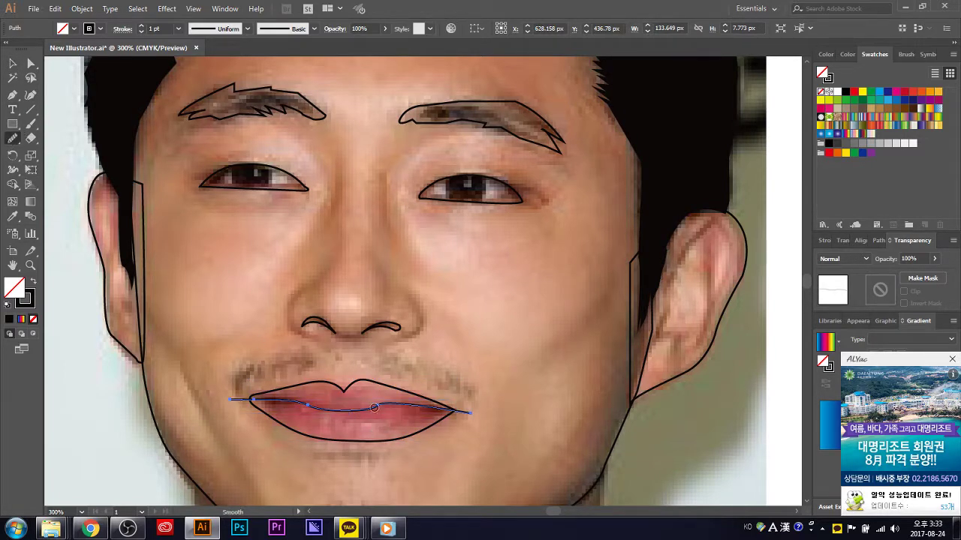
drag(377, 409, 379, 410)
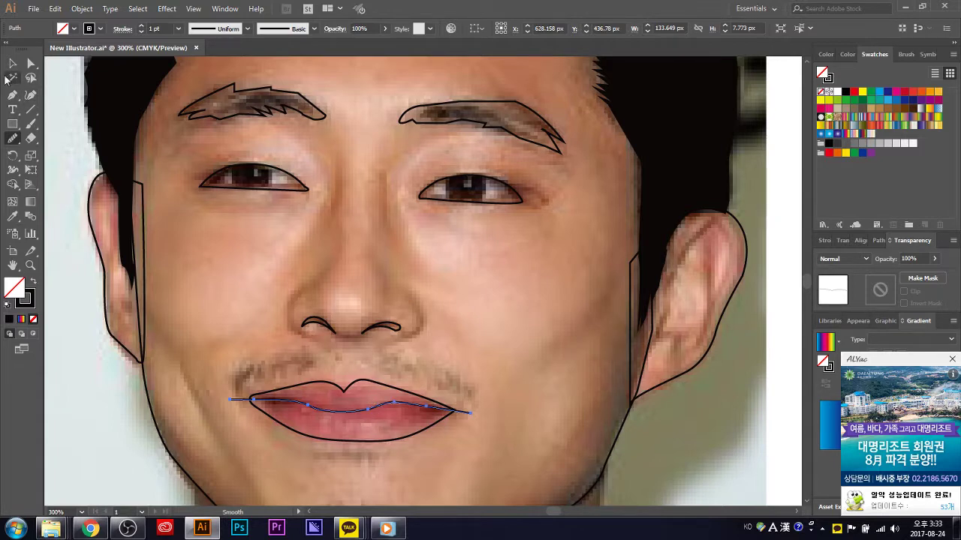
key(ctrl+z)
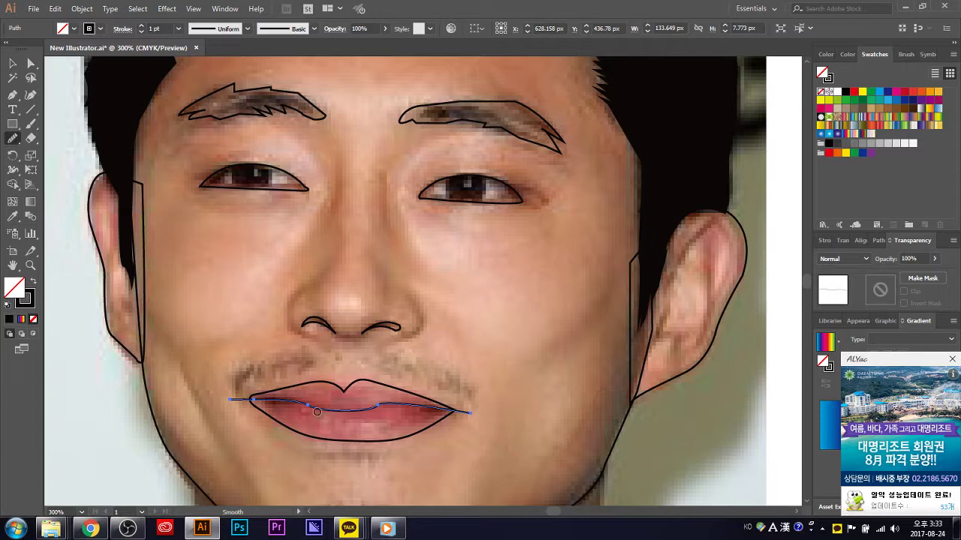
drag(317, 412, 333, 438)
drag(368, 405, 412, 428)
click(13, 63)
- Trace the left mustache's jagged lower edge from the lip corner rightward with the Pen
click(488, 387)
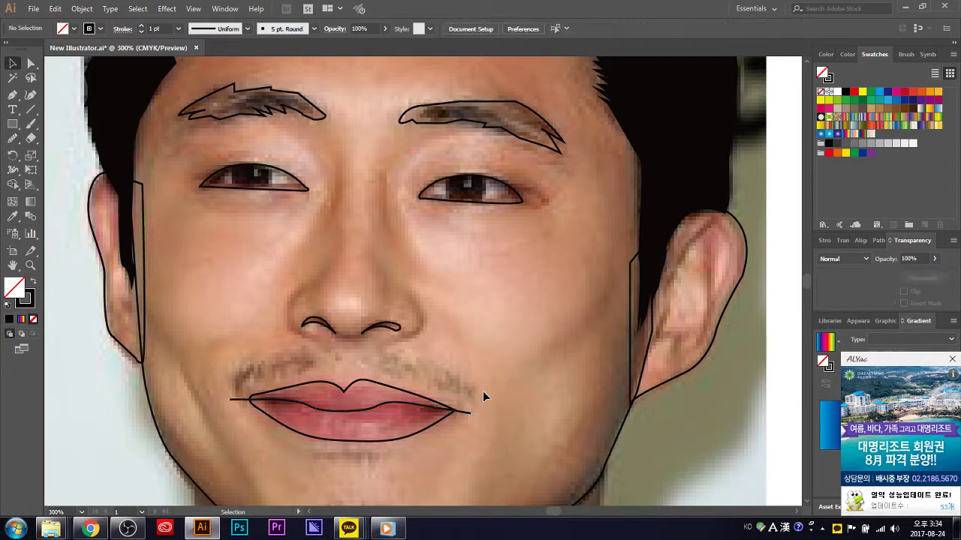
scroll(488, 420, up, 1)
scroll(461, 434, down, 2)
scroll(456, 403, down, 3)
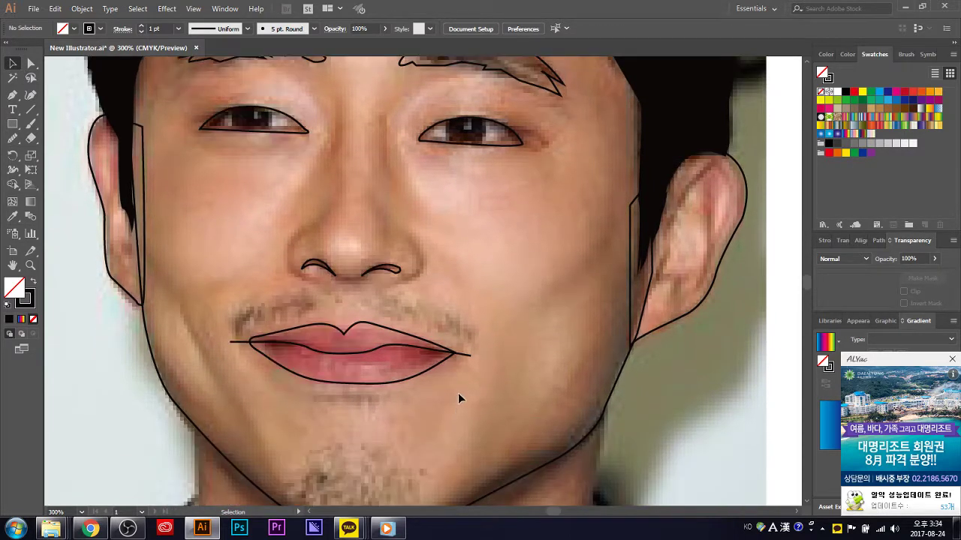
scroll(458, 396, up, 3)
click(13, 94)
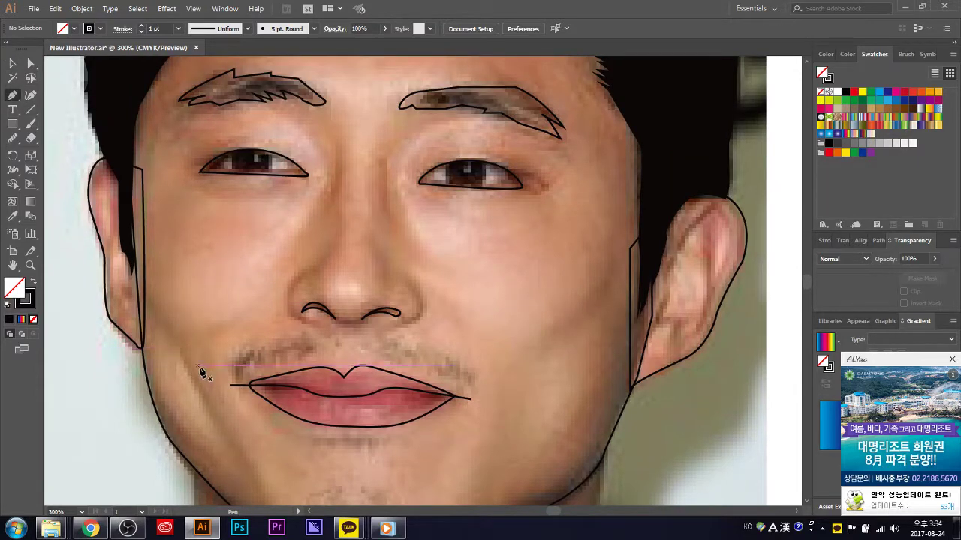
mouse_move(233, 349)
mouse_down()
mouse_move(231, 385)
mouse_move(258, 364)
mouse_up()
click(272, 363)
click(286, 358)
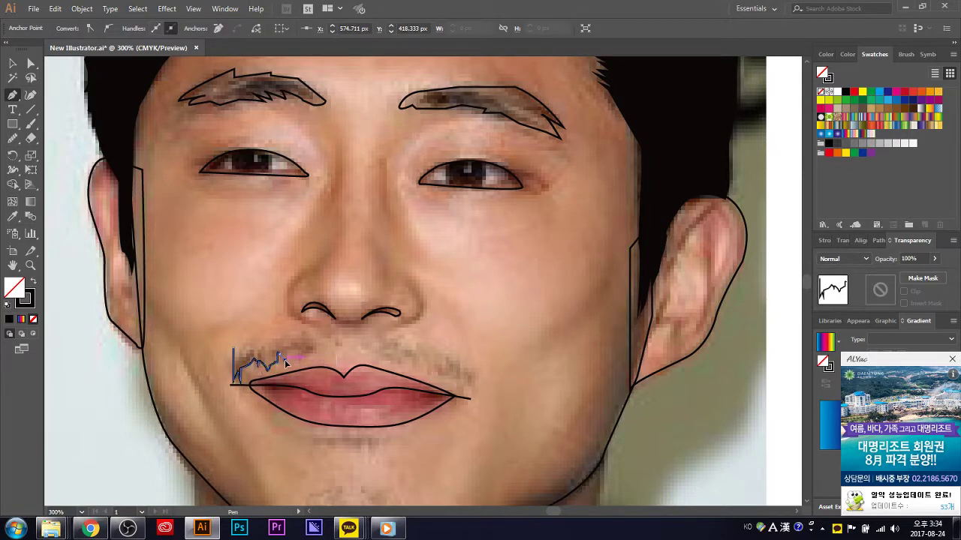
click(300, 355)
click(314, 356)
- Trace the left mustache's top edge back leftward and close the shape
click(316, 338)
click(303, 335)
click(293, 338)
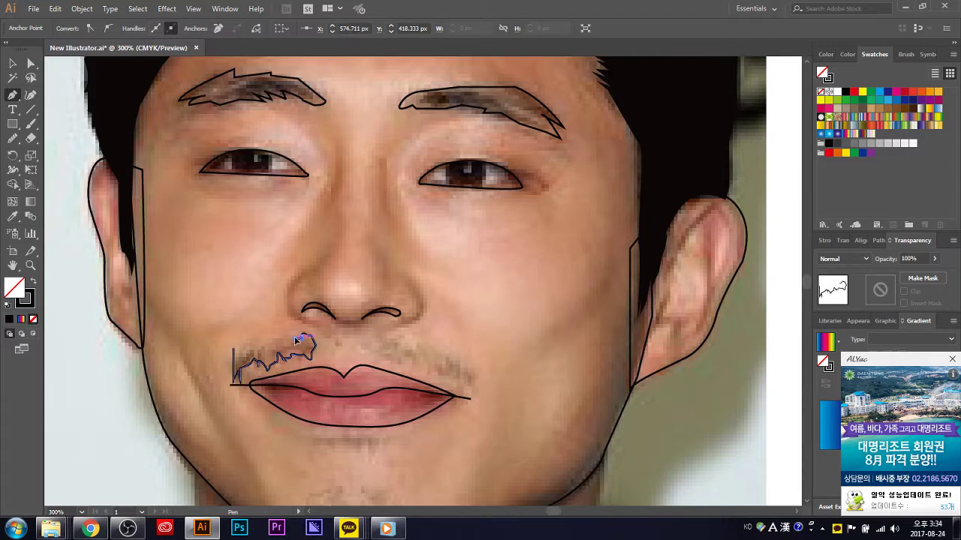
click(279, 339)
click(274, 345)
click(237, 349)
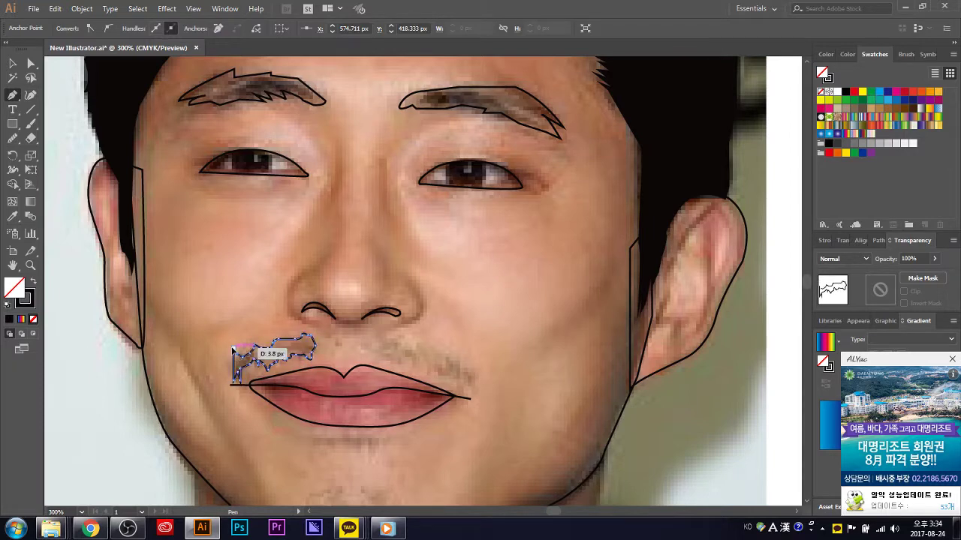
click(235, 379)
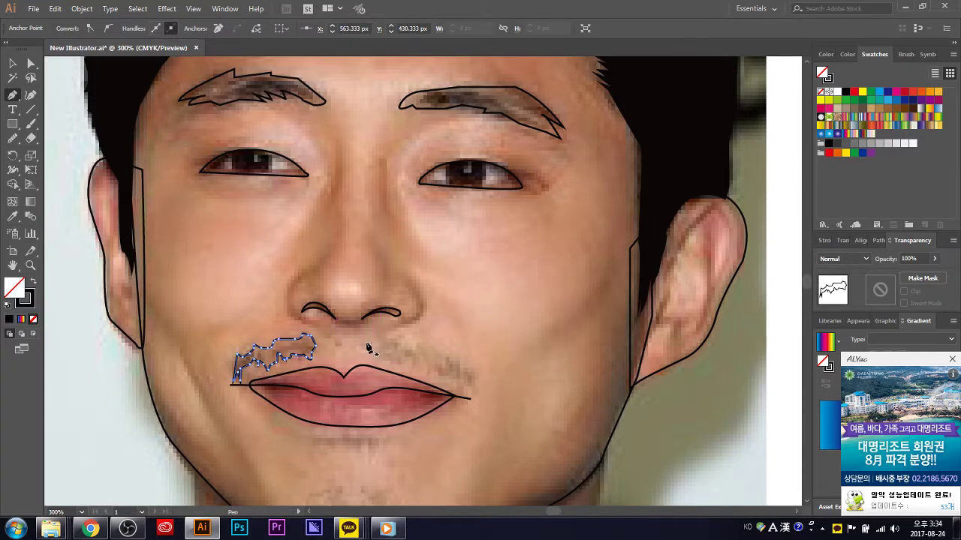
- Trace the right mustache's jagged edge from below the nose to the lip corner
click(372, 346)
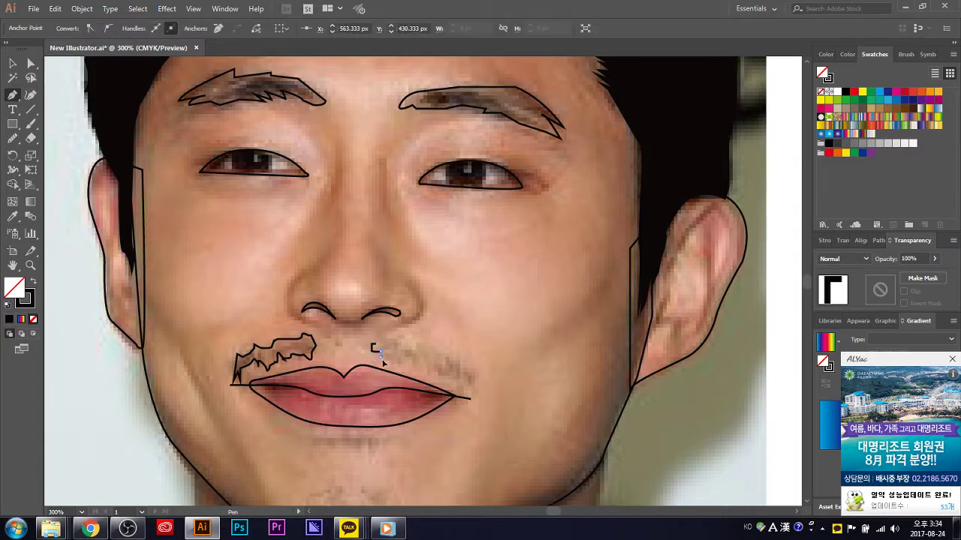
click(380, 357)
click(390, 360)
click(405, 366)
click(414, 368)
click(423, 373)
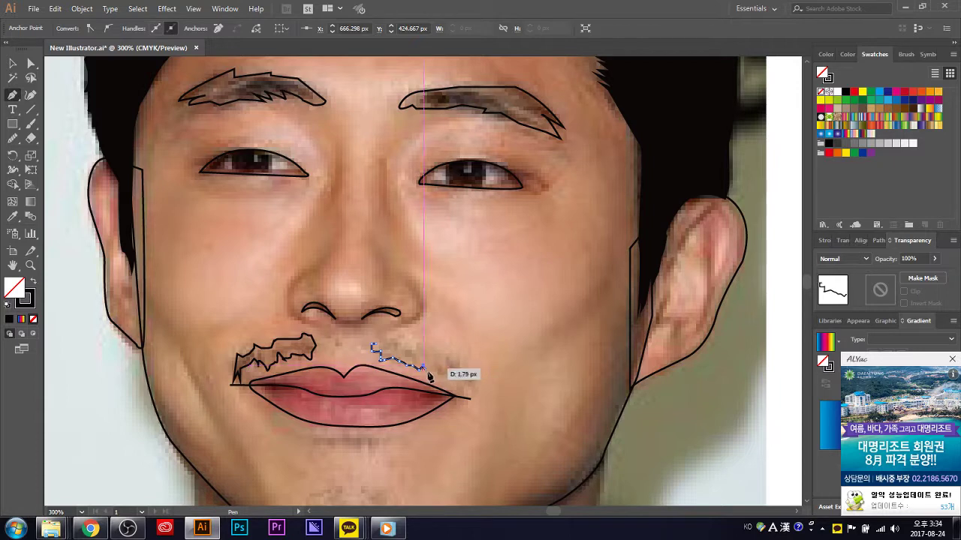
click(433, 370)
click(442, 370)
click(450, 377)
click(456, 373)
click(461, 380)
click(466, 381)
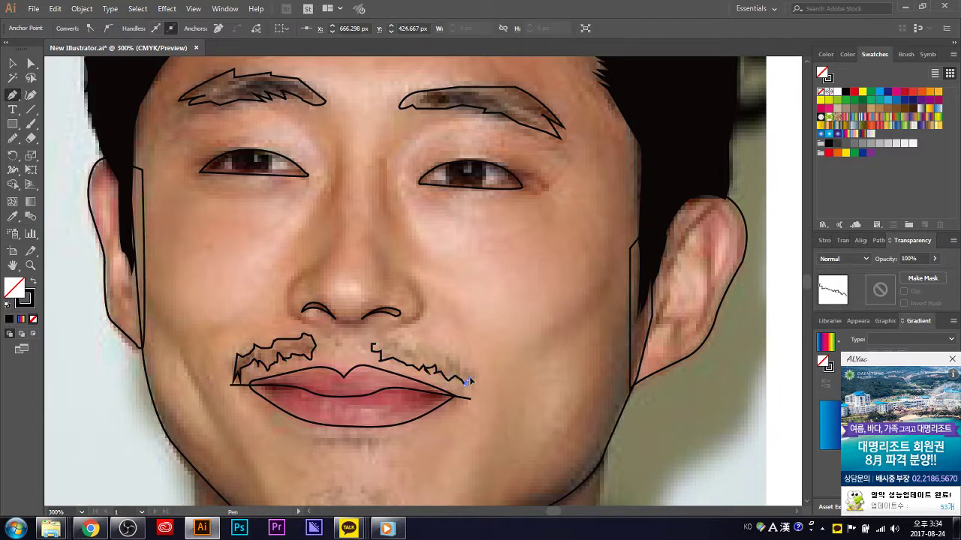
- Add the right mustache's upper corner and close the shape along its top
click(461, 358)
click(470, 382)
ctrl+click(468, 374)
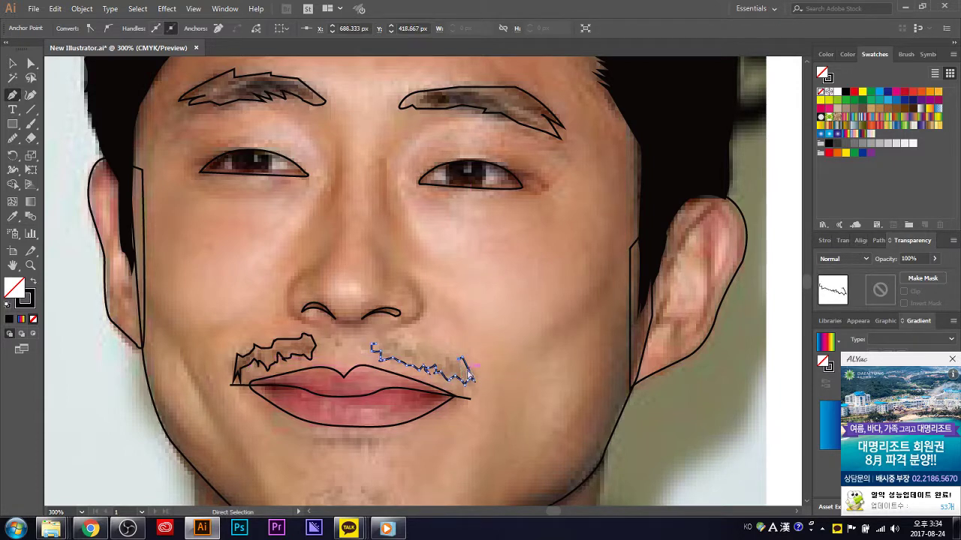
ctrl+click(470, 374)
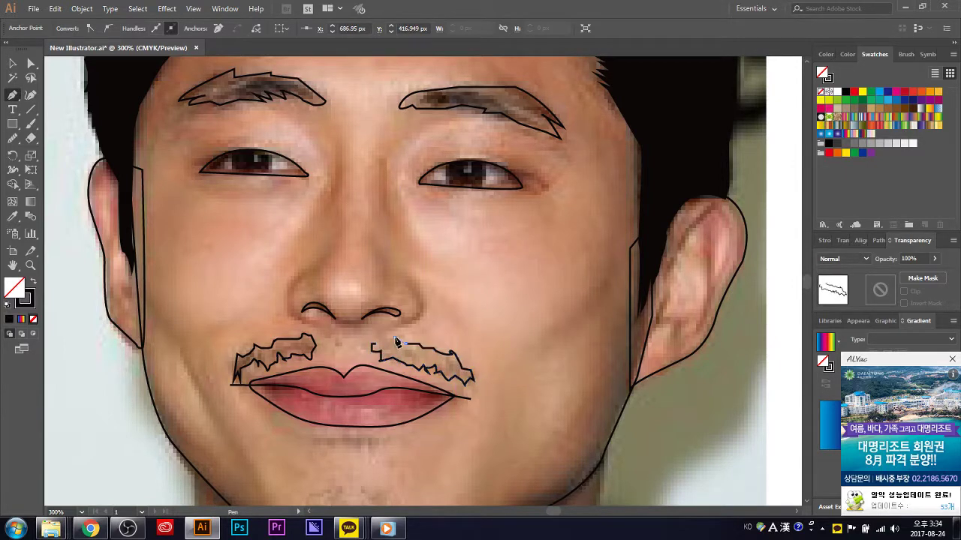
click(398, 342)
click(371, 344)
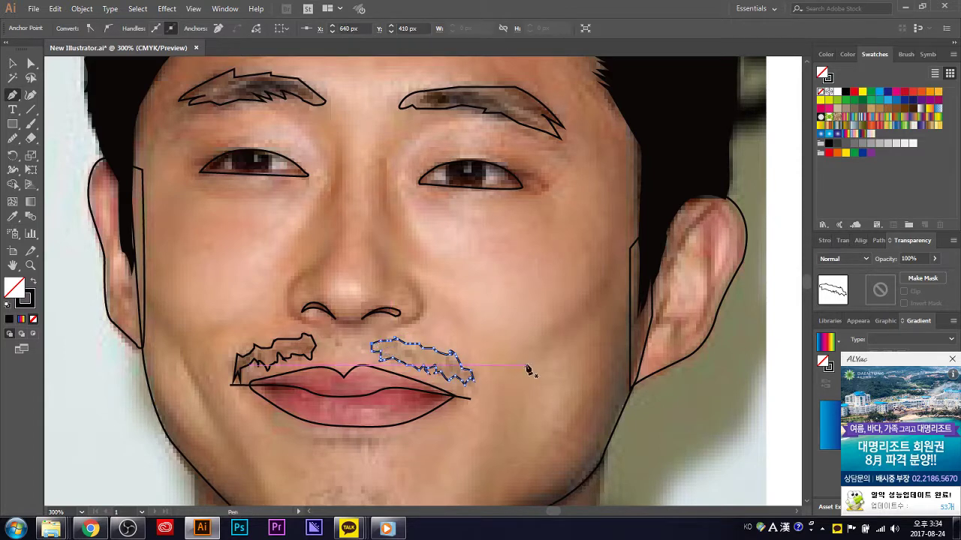
scroll(423, 365, up, 2)
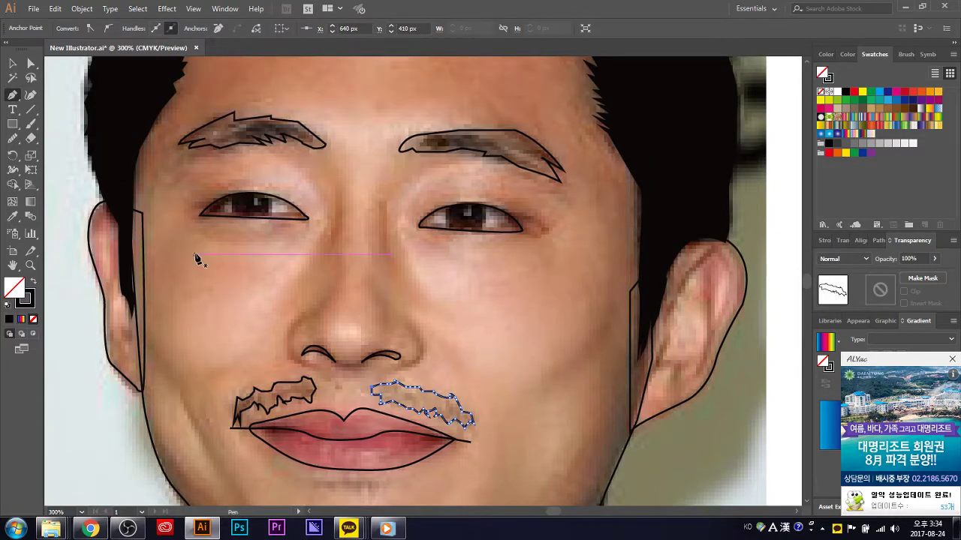
drag(12, 124, 64, 155)
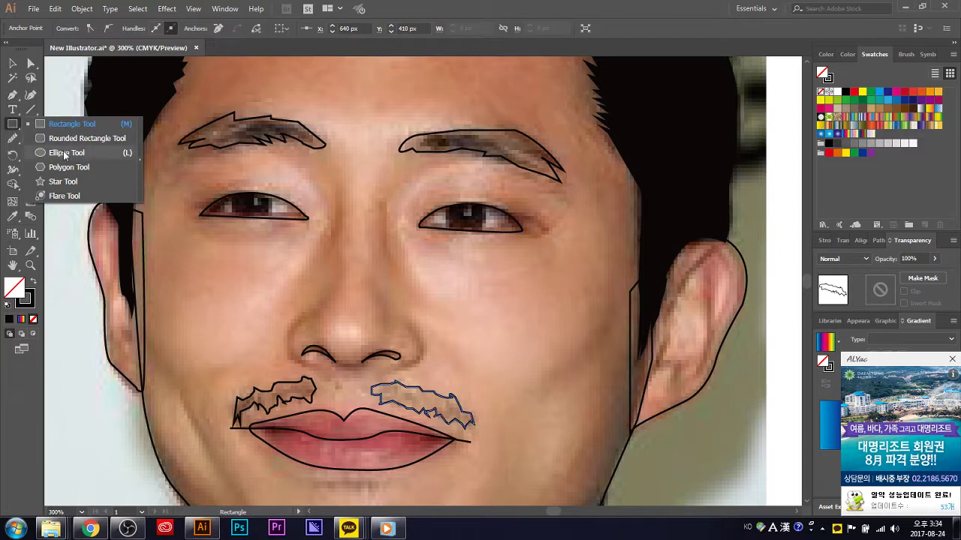
- Draw a small circle and position it over the left eye's iris
click(64, 154)
drag(240, 240, 278, 277)
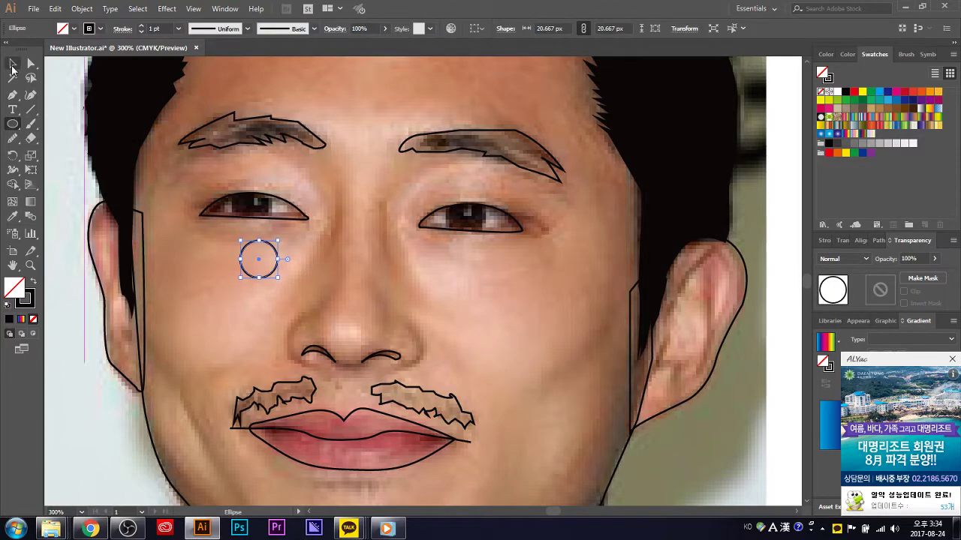
click(14, 65)
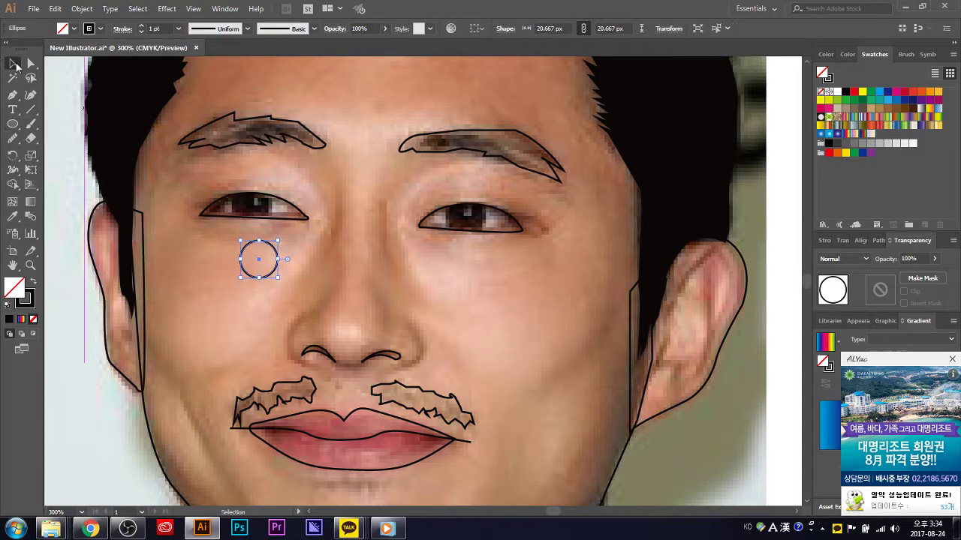
click(257, 218)
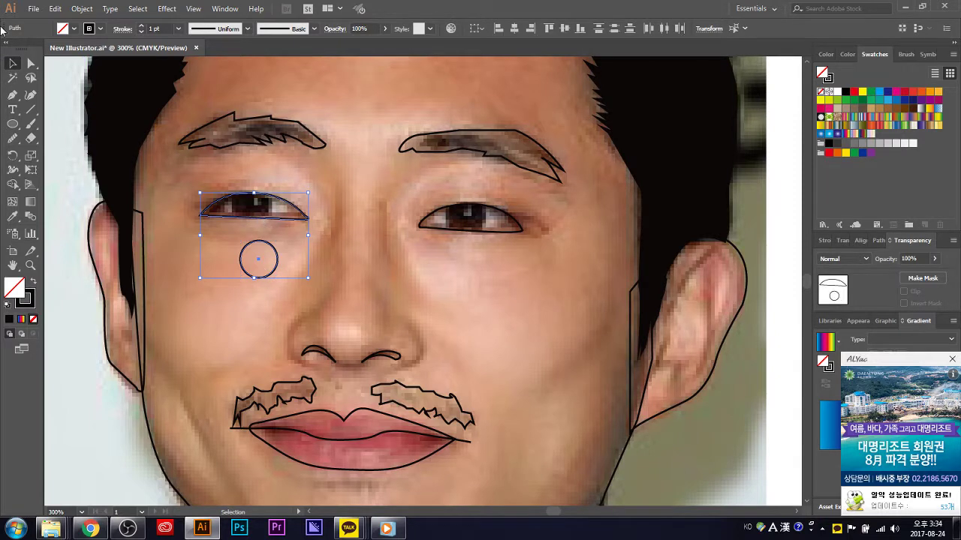
click(253, 277)
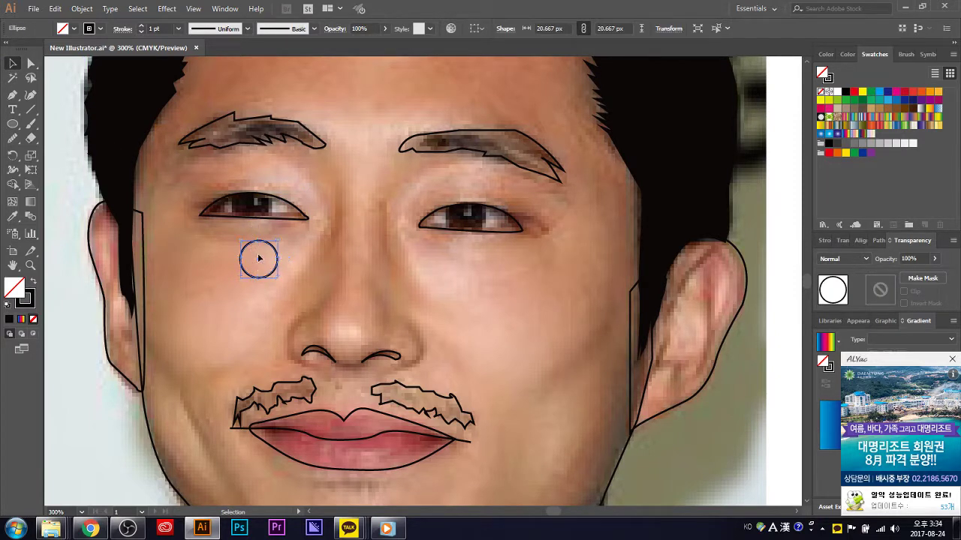
drag(257, 260, 250, 207)
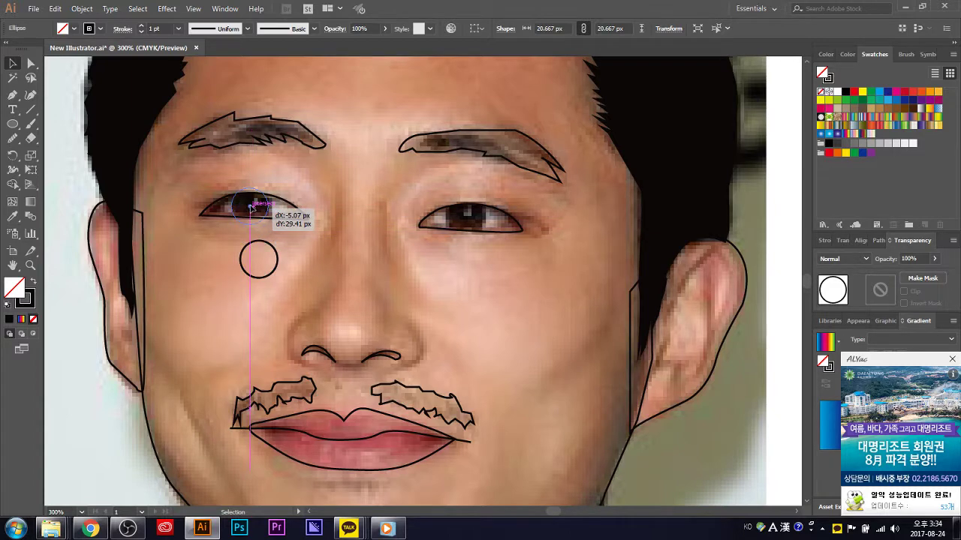
drag(250, 207, 232, 208)
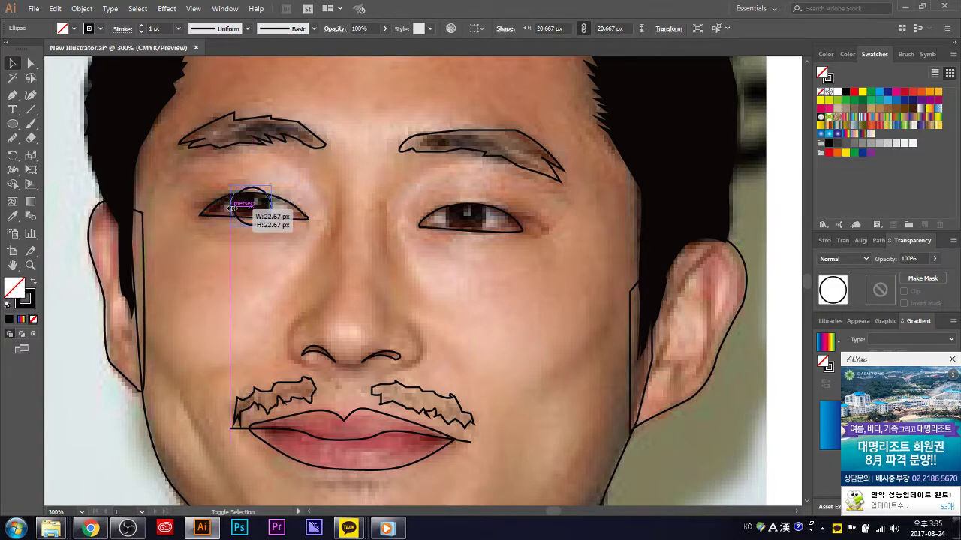
click(262, 264)
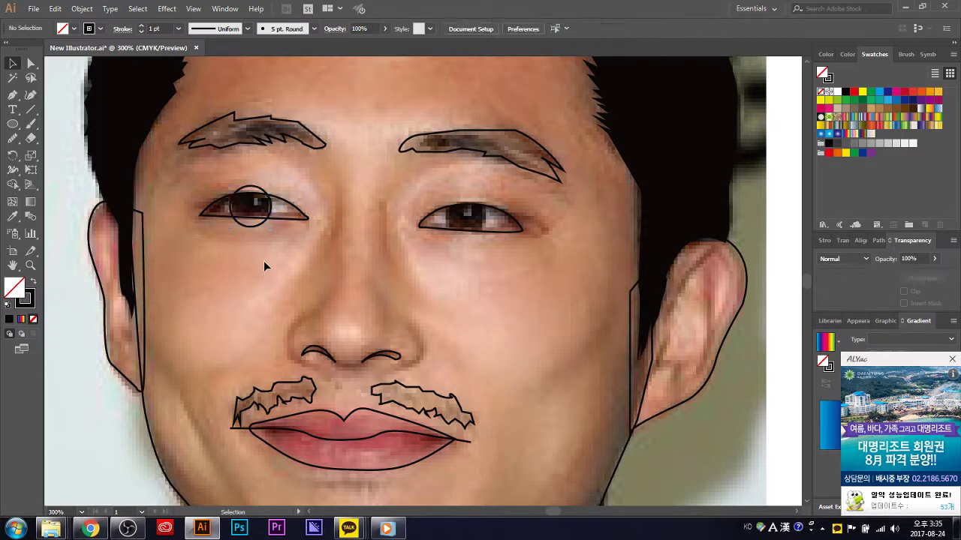
- Move the circle down onto the cheek and shrink a copy into a narrow oval
click(272, 207)
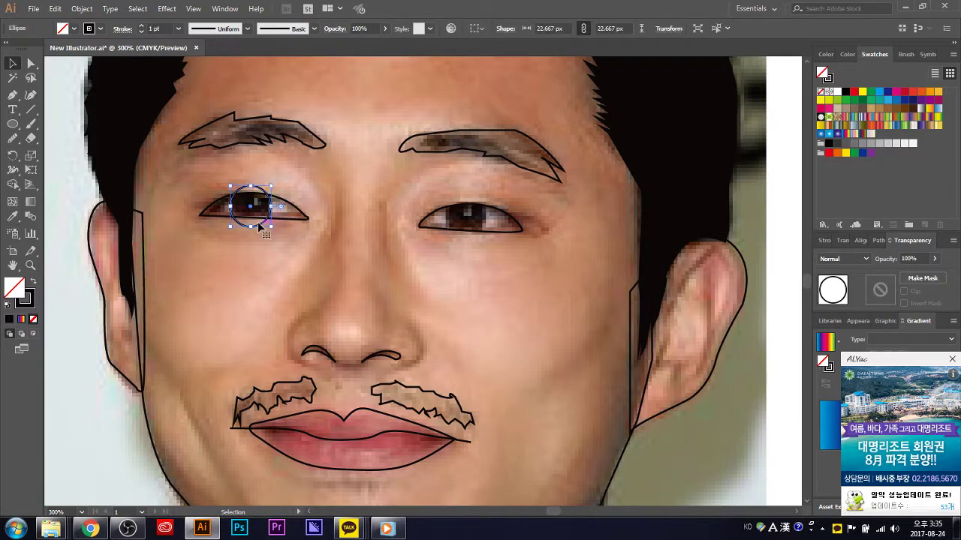
drag(260, 227, 267, 288)
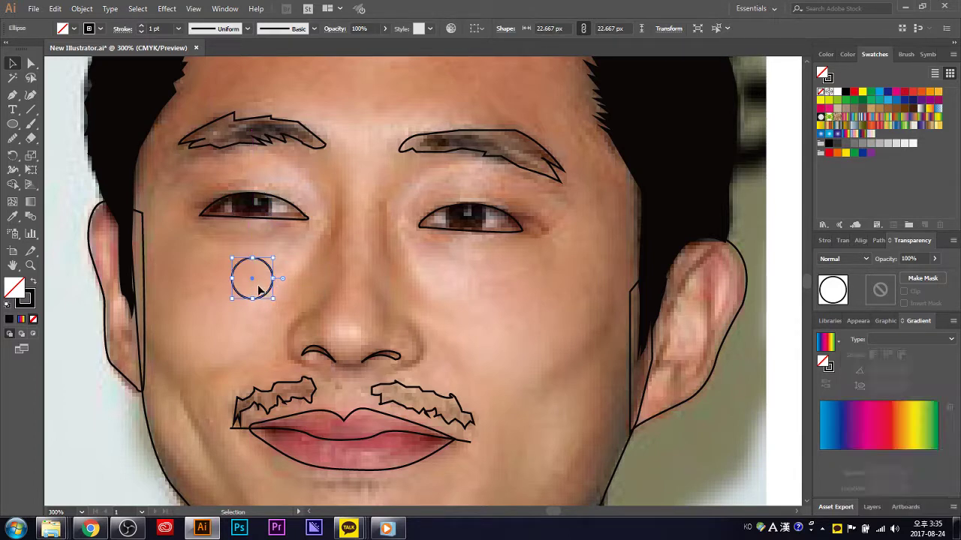
mouse_move(262, 298)
mouse_down()
mouse_move(267, 335)
mouse_move(242, 316)
mouse_up()
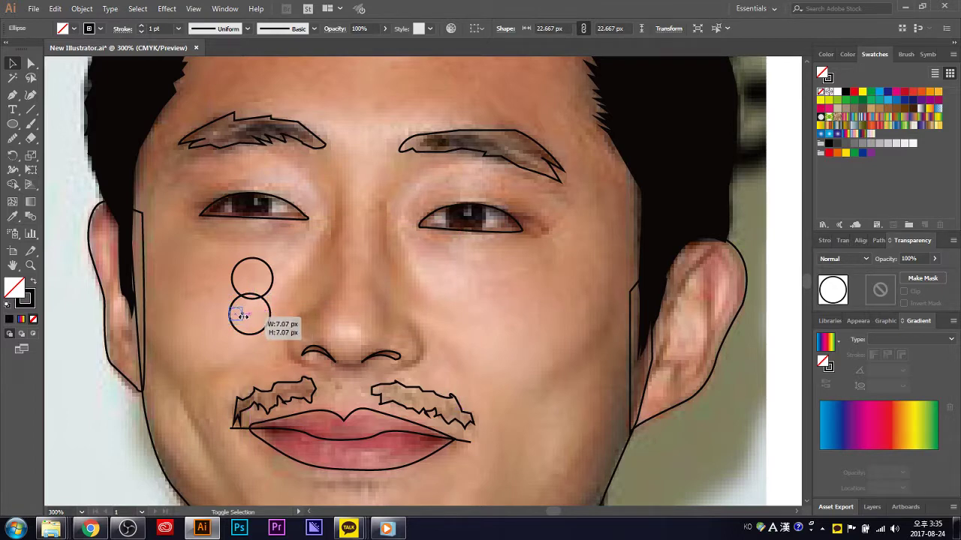
drag(228, 291, 232, 321)
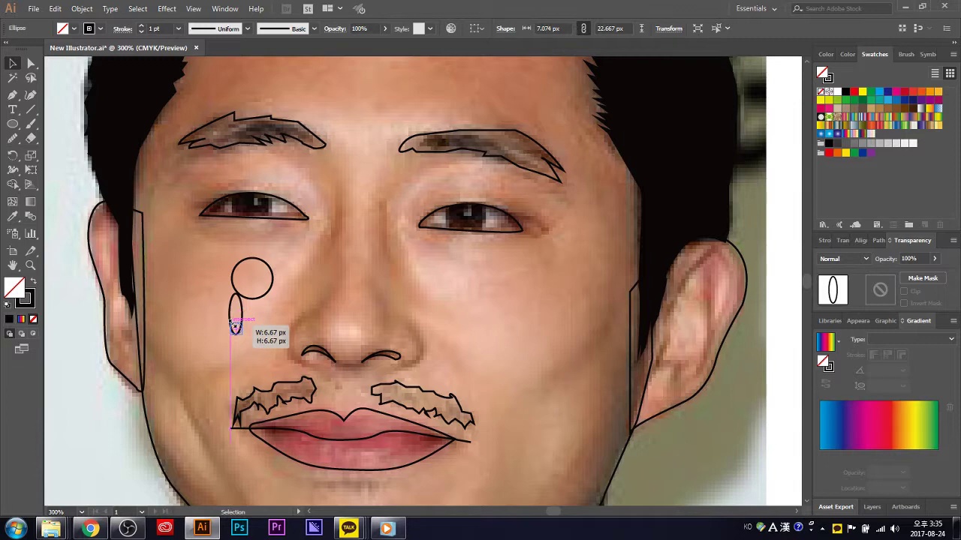
drag(234, 327, 239, 331)
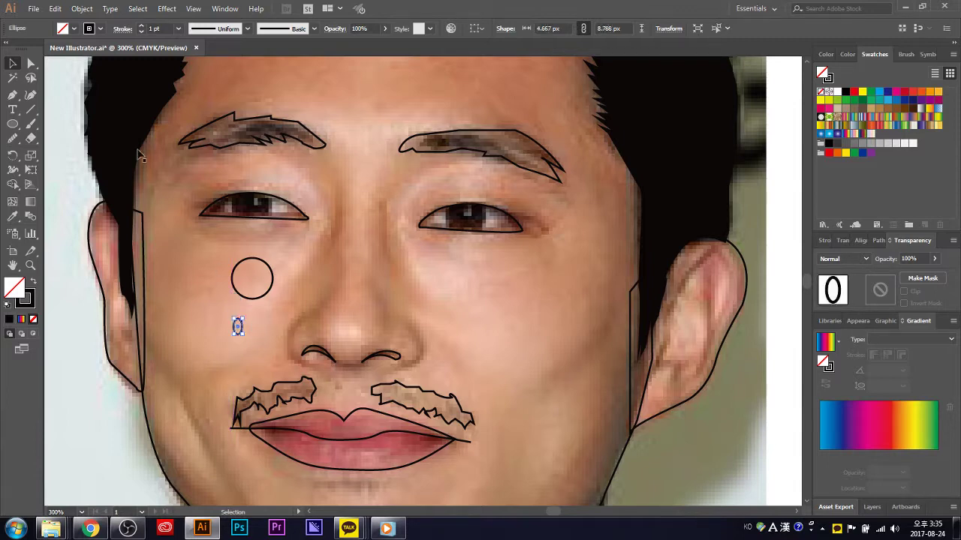
- Give the oval a white fill with no stroke and place it inside the circle
click(75, 30)
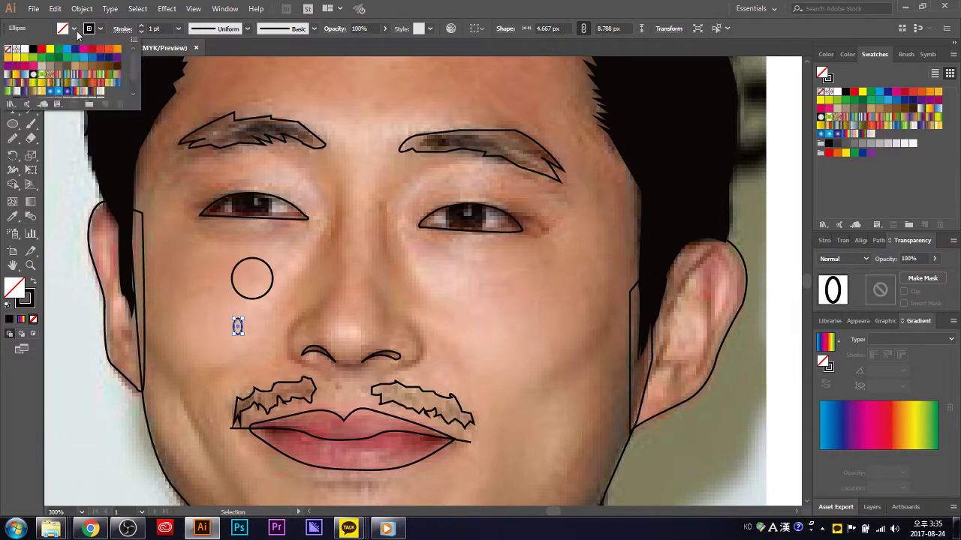
click(77, 34)
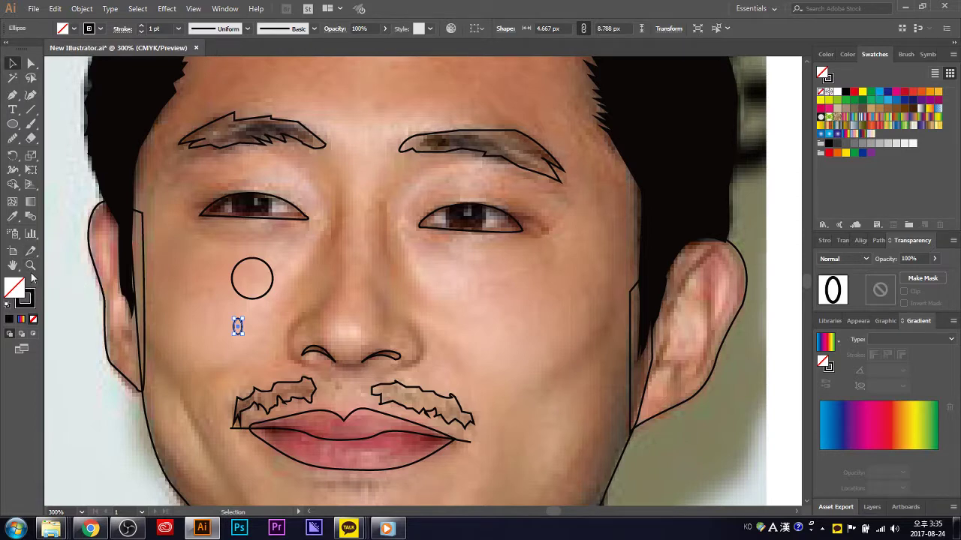
click(100, 30)
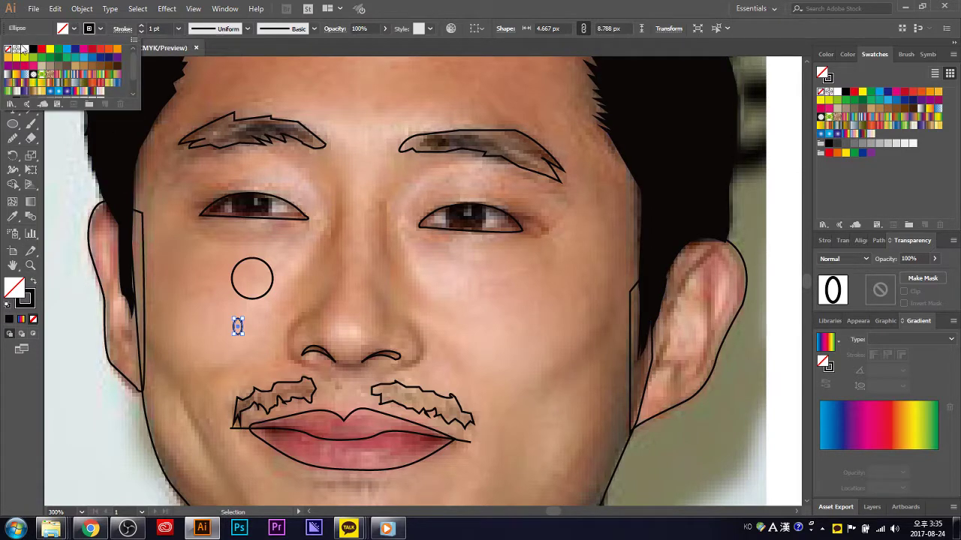
click(25, 49)
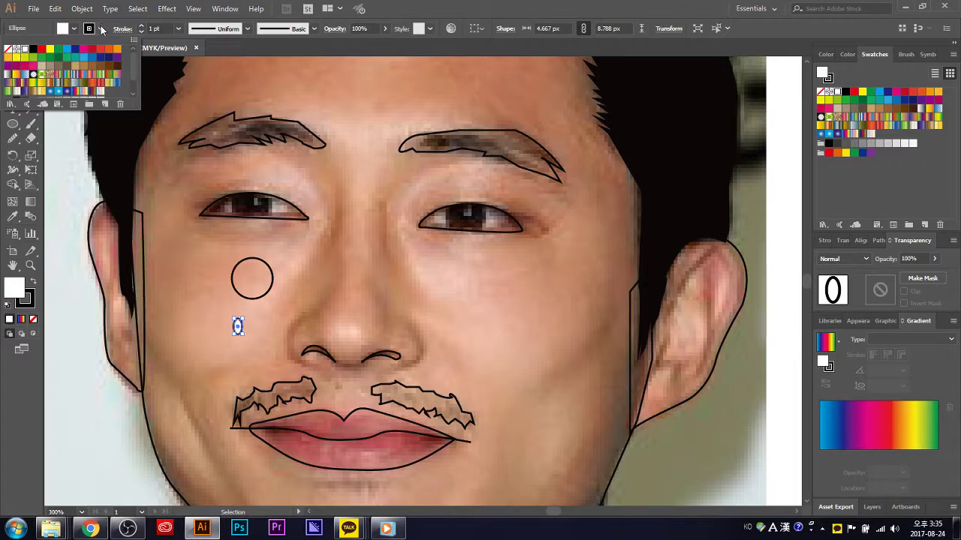
click(9, 50)
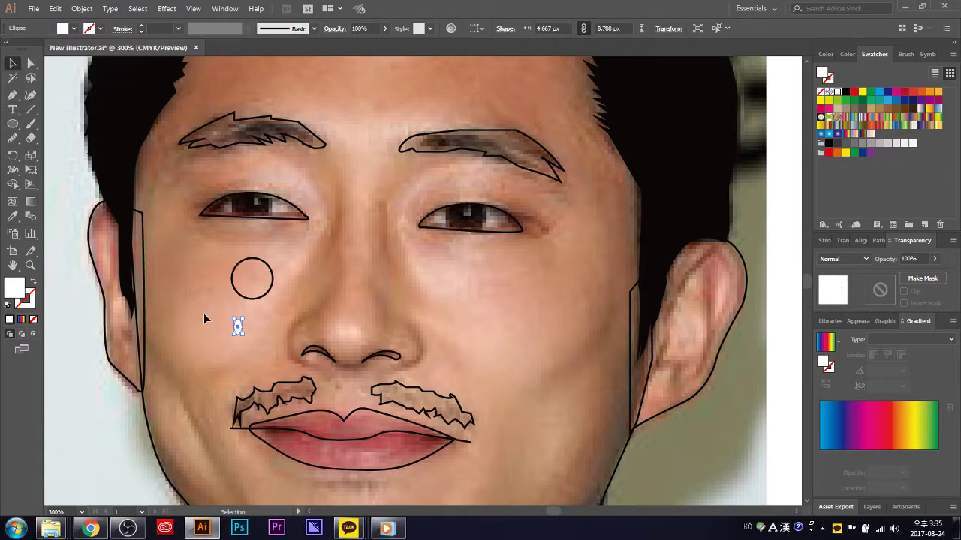
click(204, 312)
drag(239, 328, 257, 271)
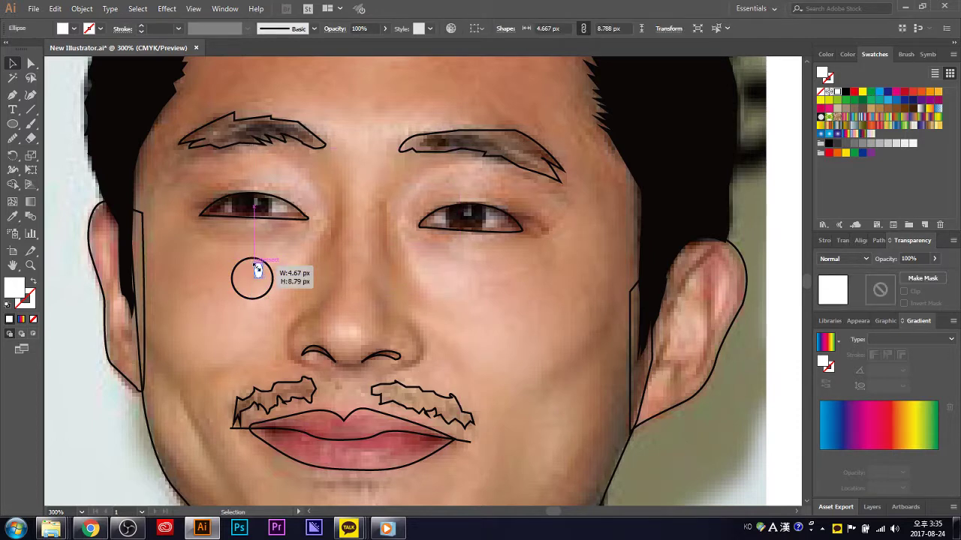
click(286, 275)
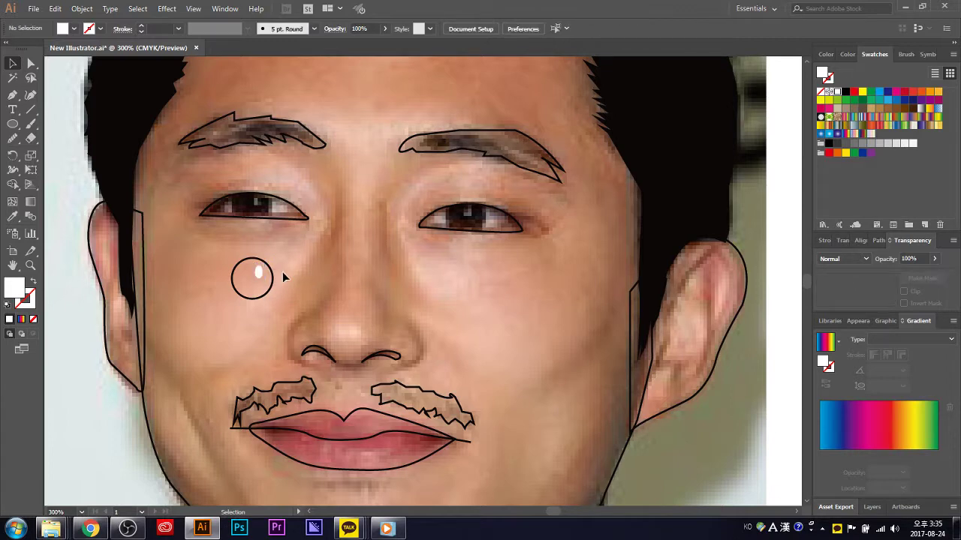
click(267, 293)
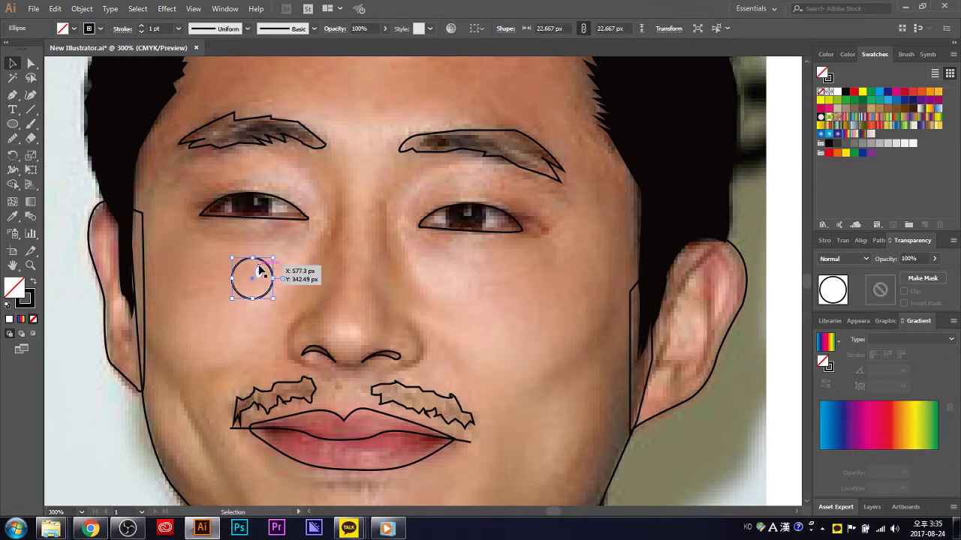
- Fill the cheek circle with the eye's dark pupil colour using the Eyedropper
key(i)
click(251, 207)
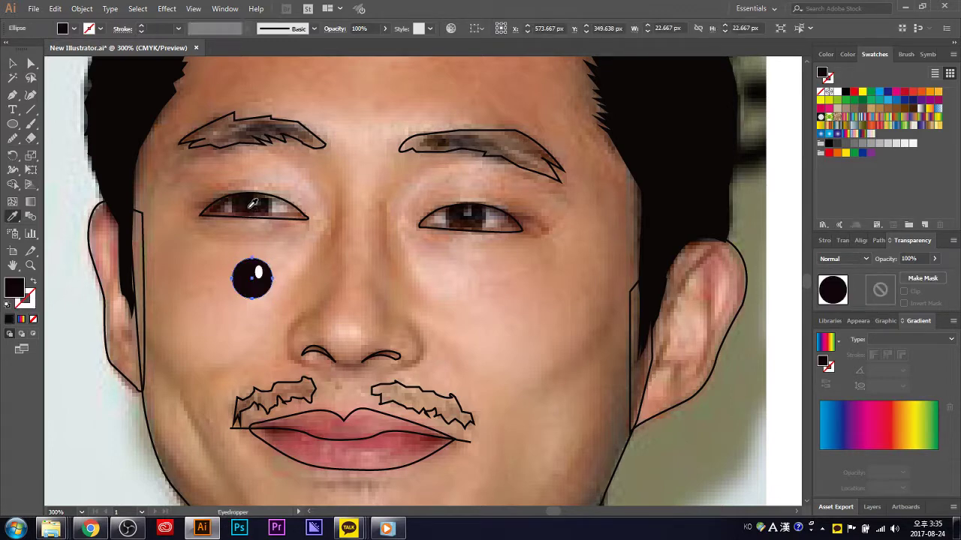
click(12, 64)
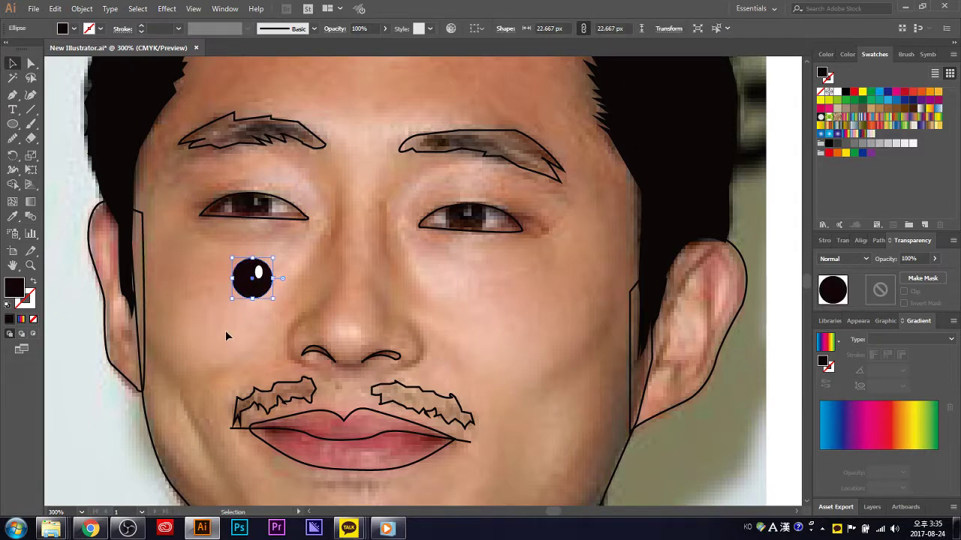
click(226, 331)
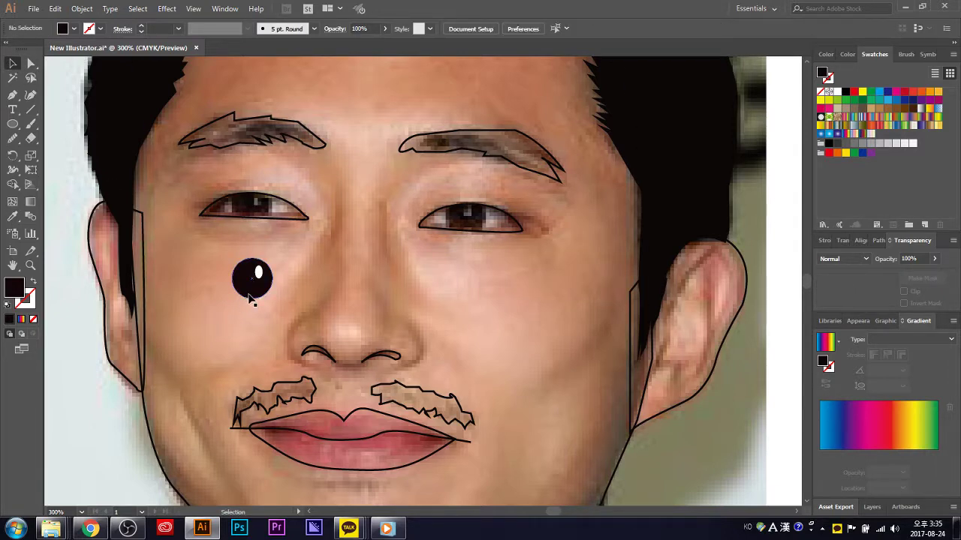
click(251, 297)
click(299, 285)
click(263, 289)
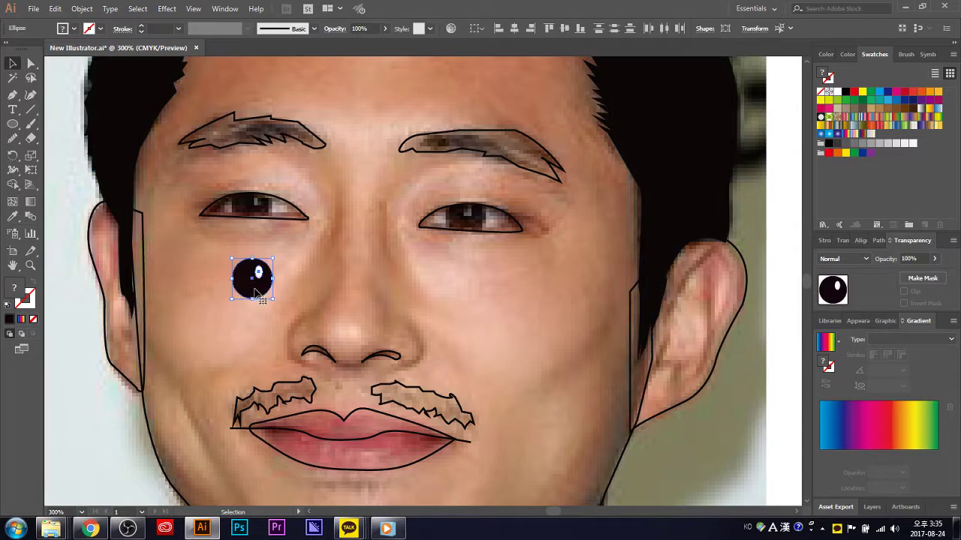
- Draw a small white circle beside the pupil at 64% opacity
click(14, 125)
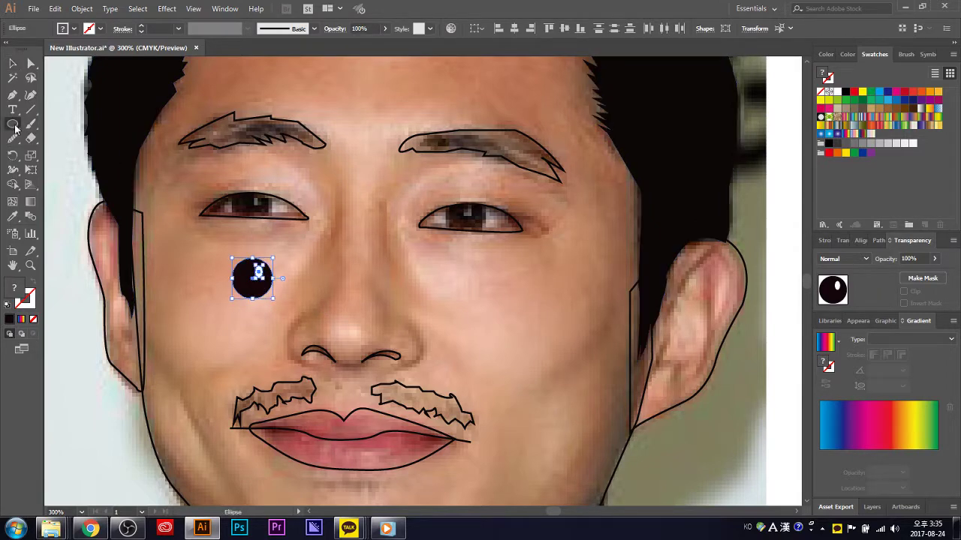
drag(189, 299, 206, 318)
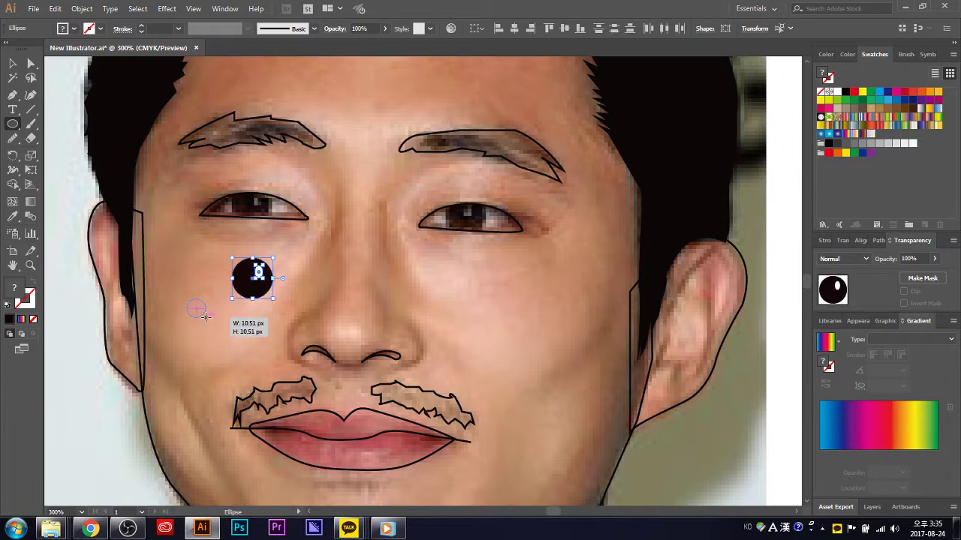
click(75, 35)
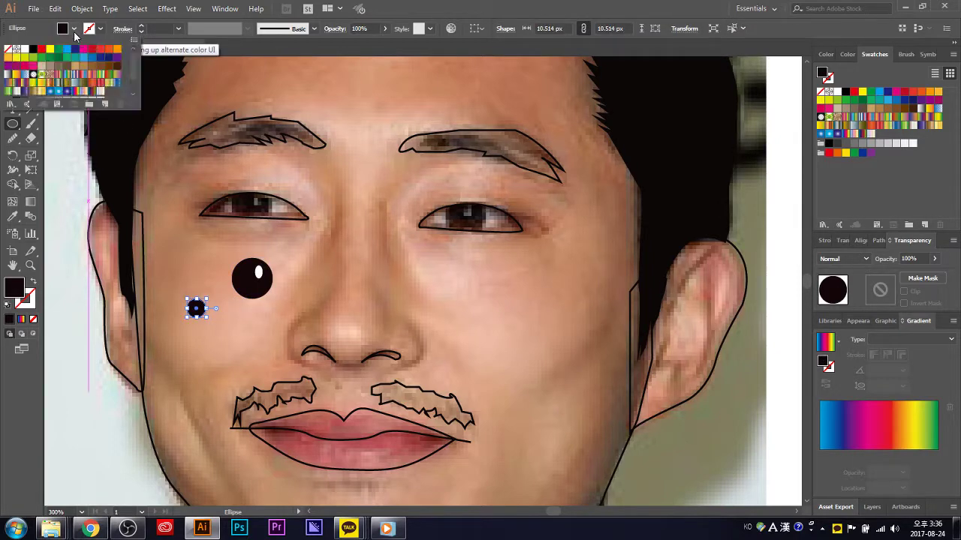
click(15, 49)
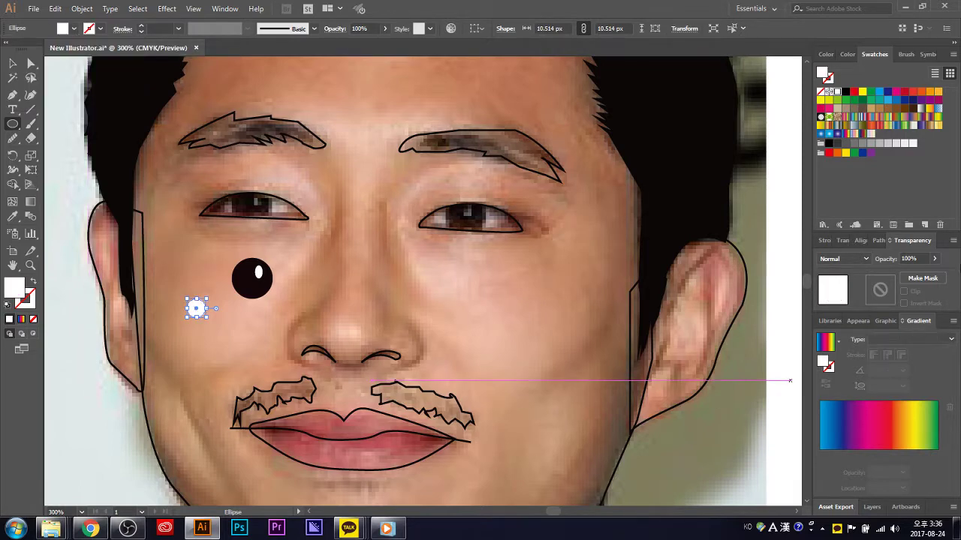
click(934, 259)
drag(938, 274, 916, 275)
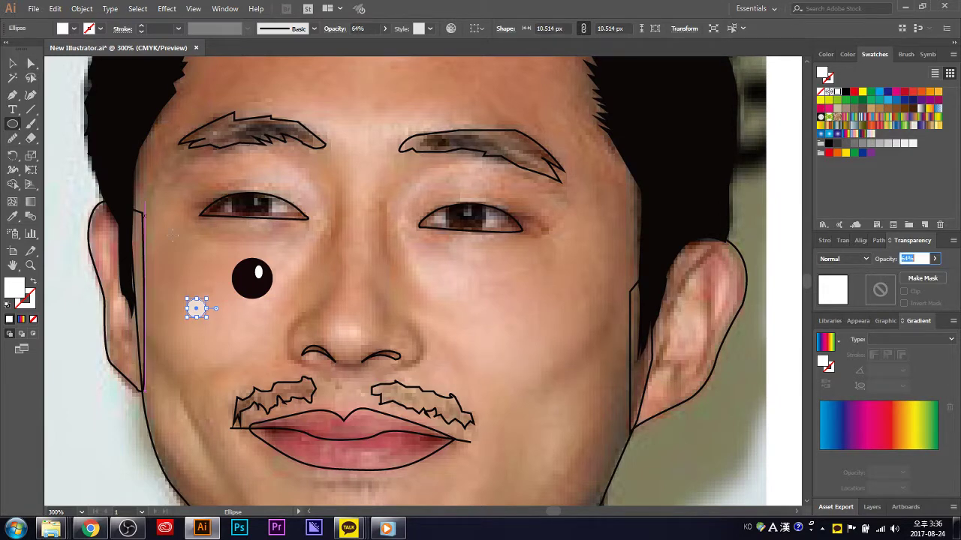
click(206, 277)
click(507, 283)
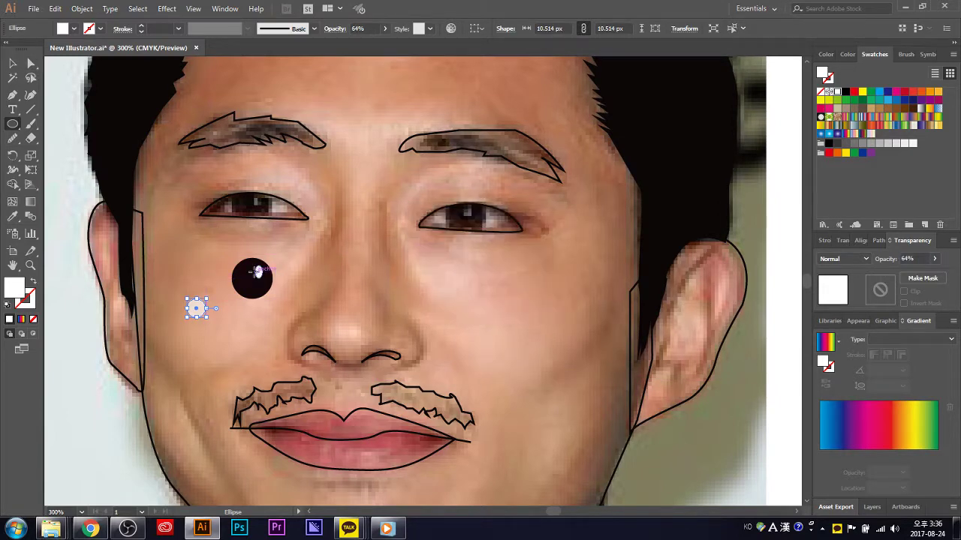
- Lower the pupil's white highlight opacity to 49%
click(15, 61)
click(259, 273)
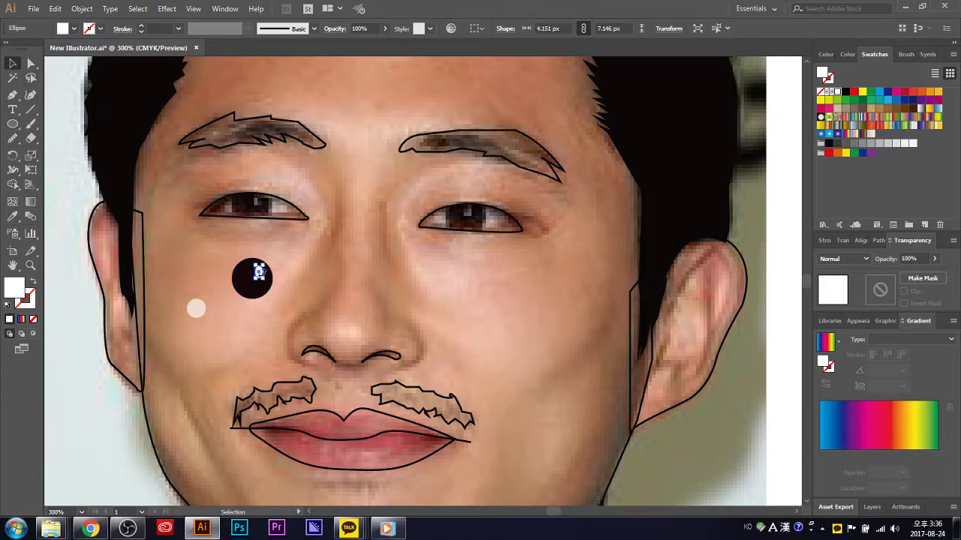
click(935, 259)
drag(932, 275, 911, 275)
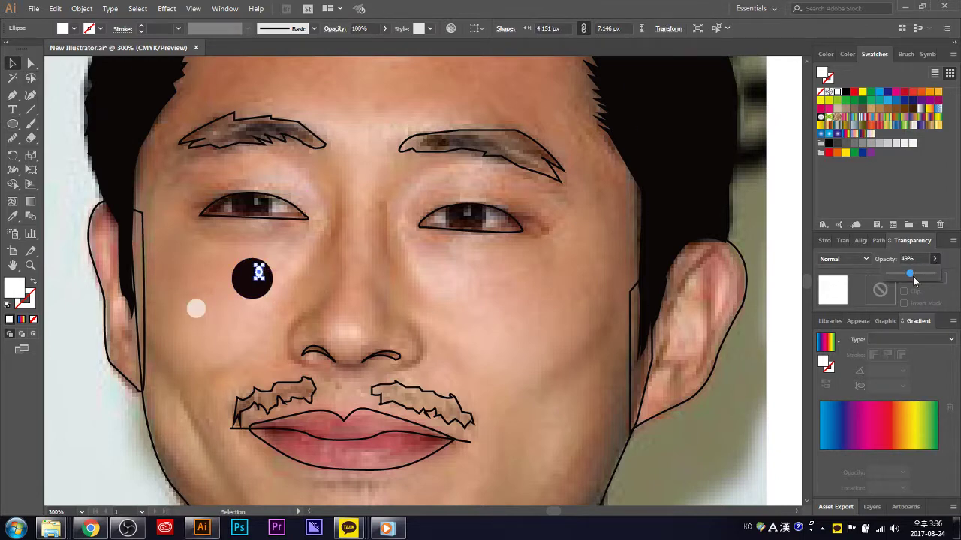
click(539, 311)
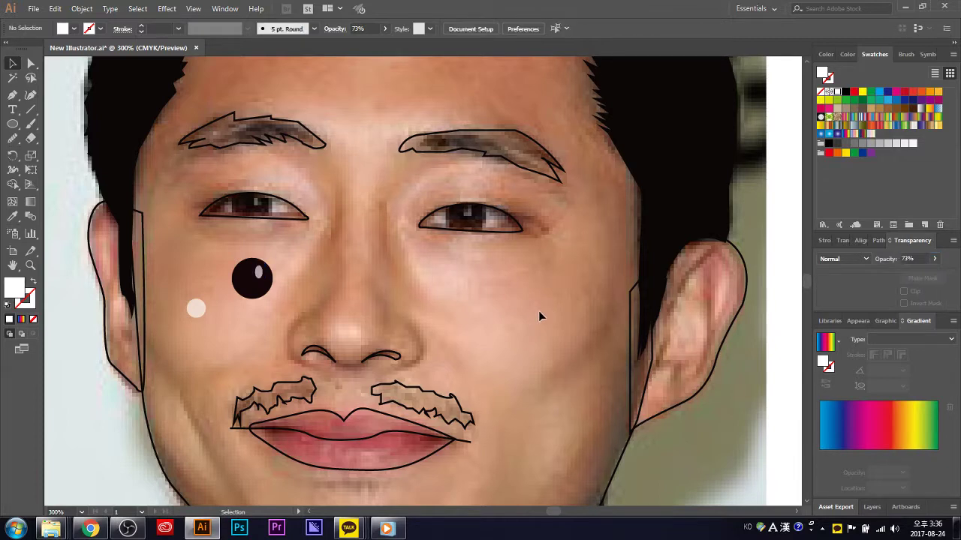
click(269, 294)
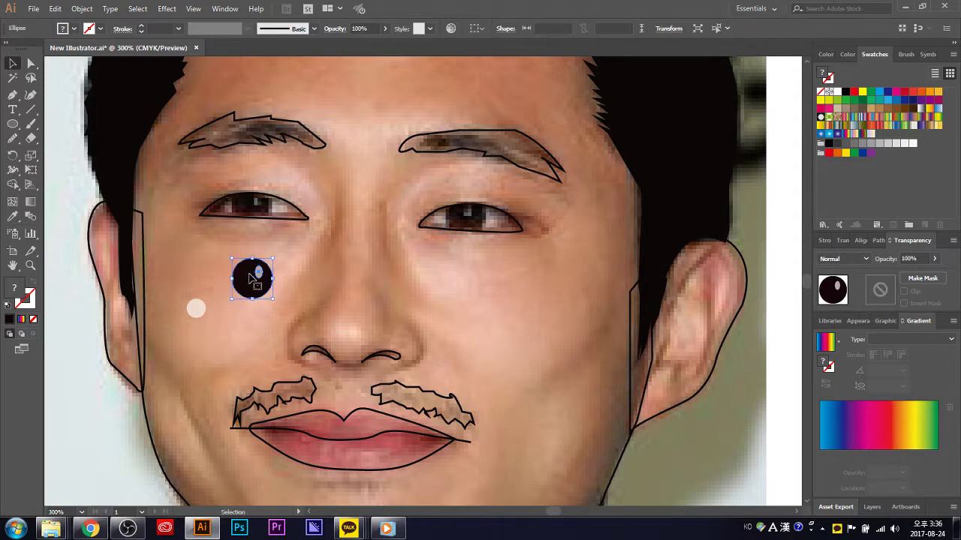
- Duplicate the dark pupil and position one copy on each eye
alt+drag(251, 279, 465, 285)
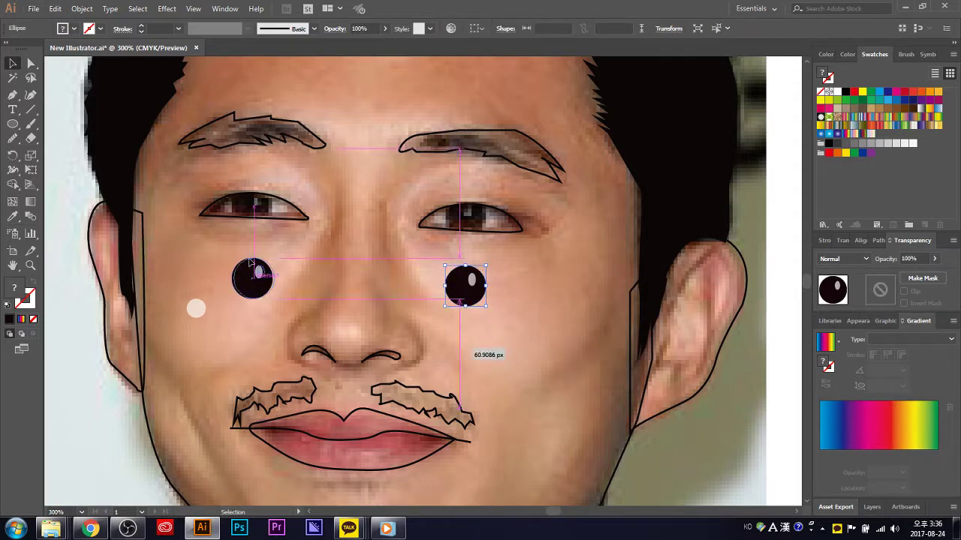
drag(252, 263, 242, 205)
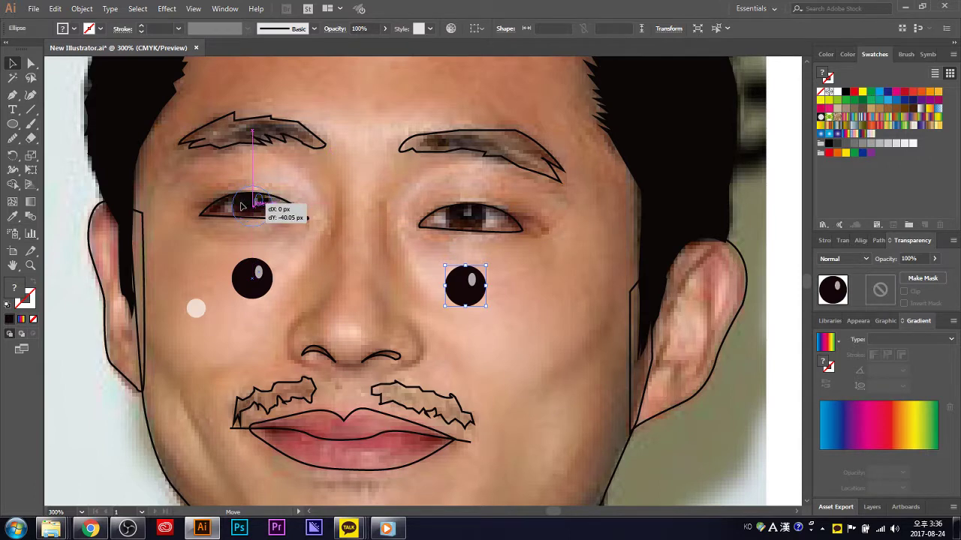
drag(242, 206, 254, 190)
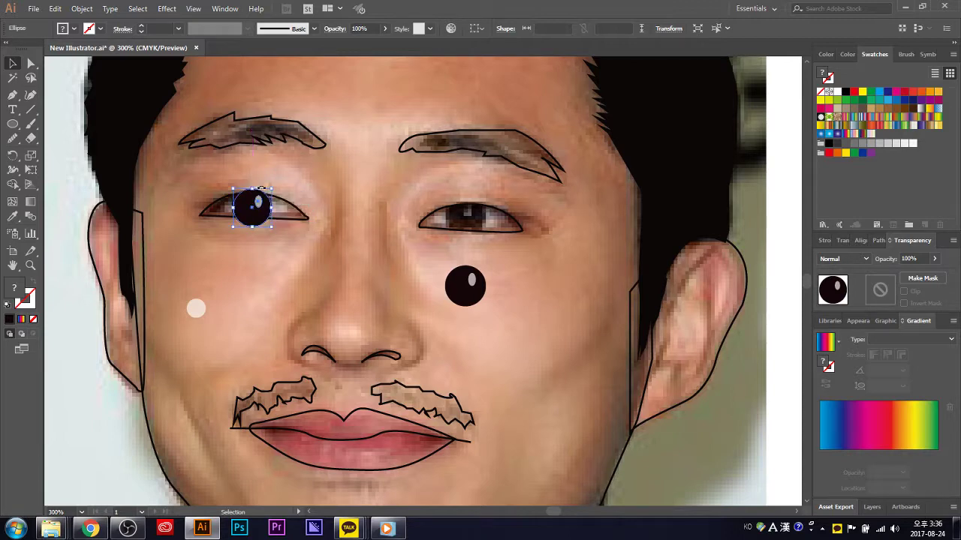
click(318, 256)
click(465, 287)
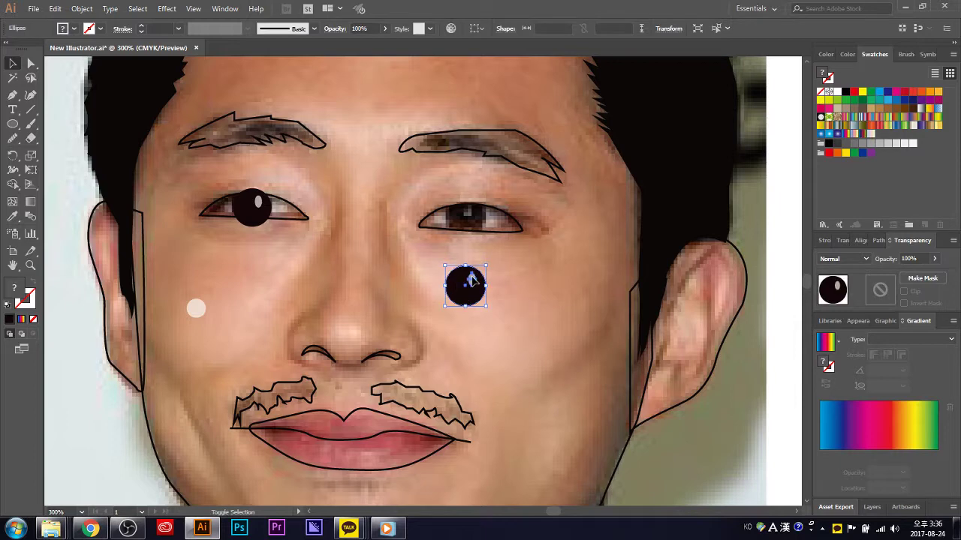
shift+click(468, 291)
click(472, 296)
drag(471, 290, 468, 218)
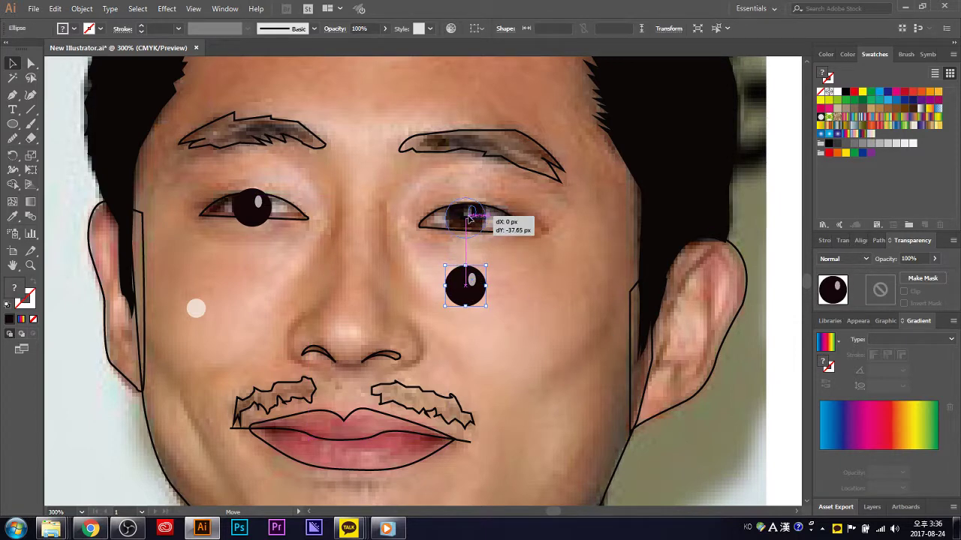
drag(468, 219, 469, 217)
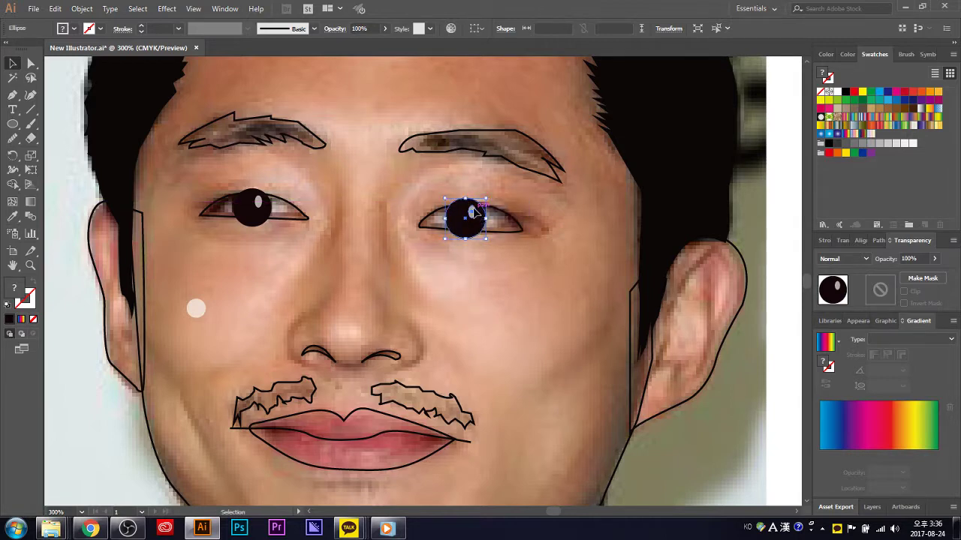
click(496, 199)
- Scale the right-hand pupil down slightly to about 21.49 px
click(473, 214)
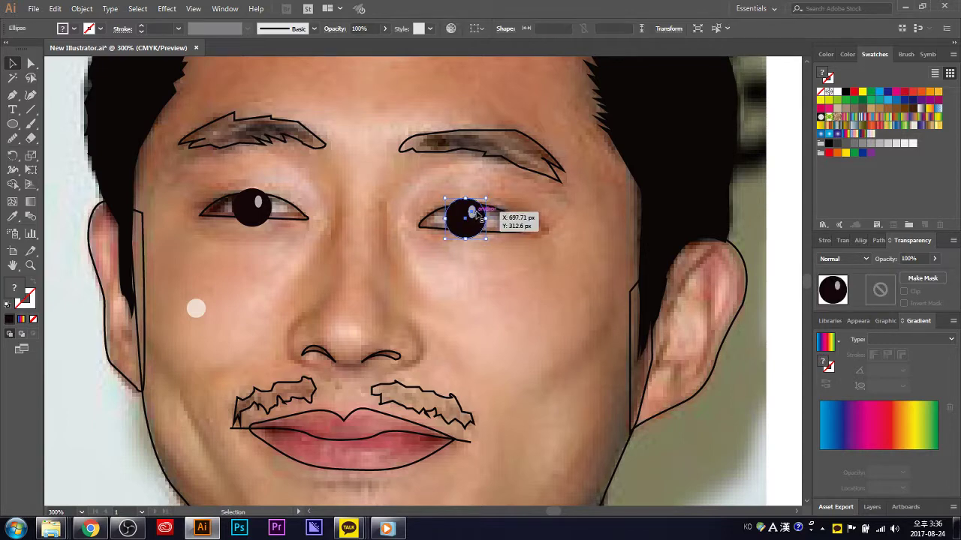
right_click(475, 212)
click(488, 308)
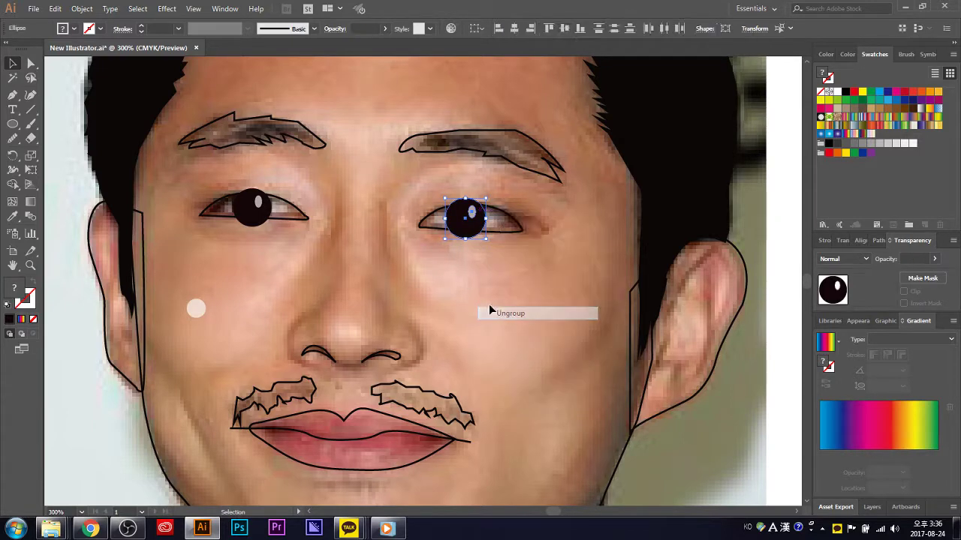
click(472, 213)
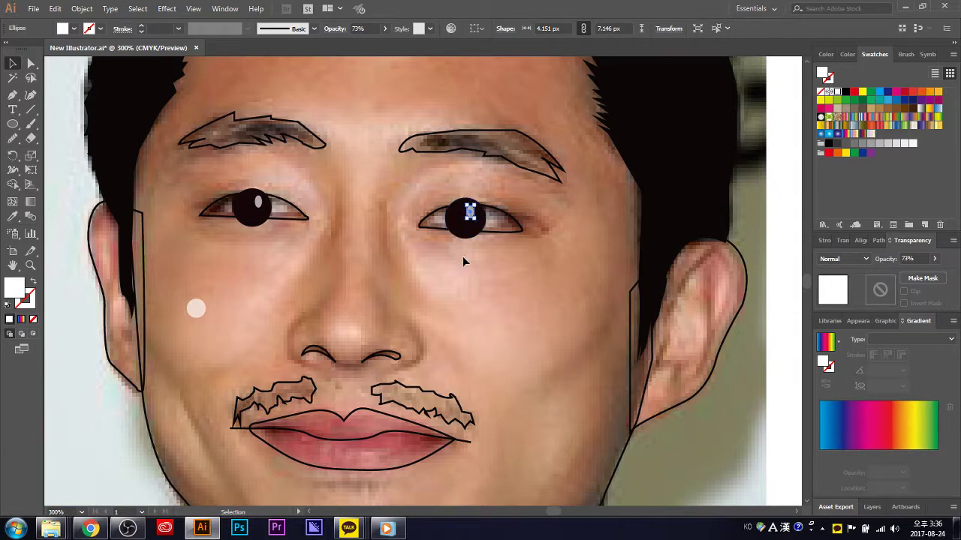
click(464, 228)
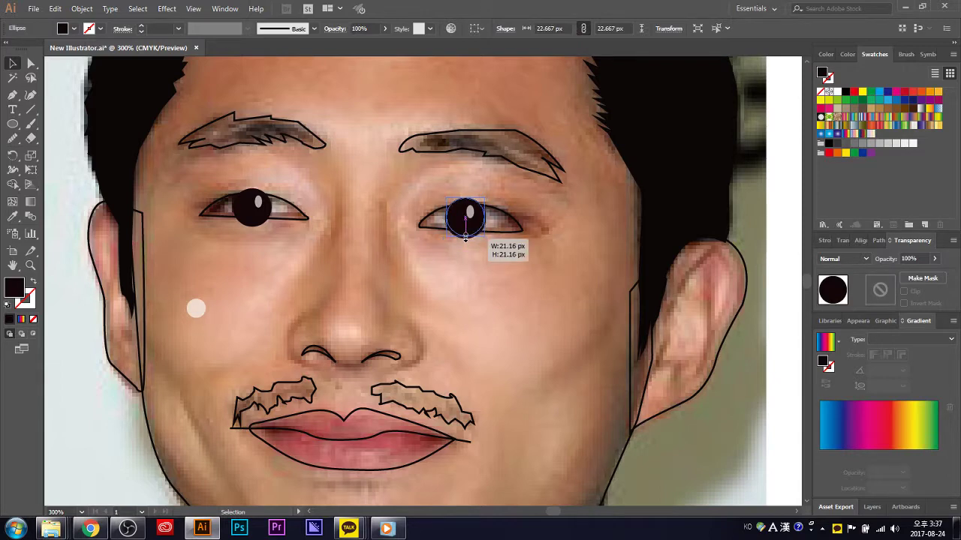
drag(465, 239, 465, 231)
click(477, 259)
click(471, 234)
click(489, 268)
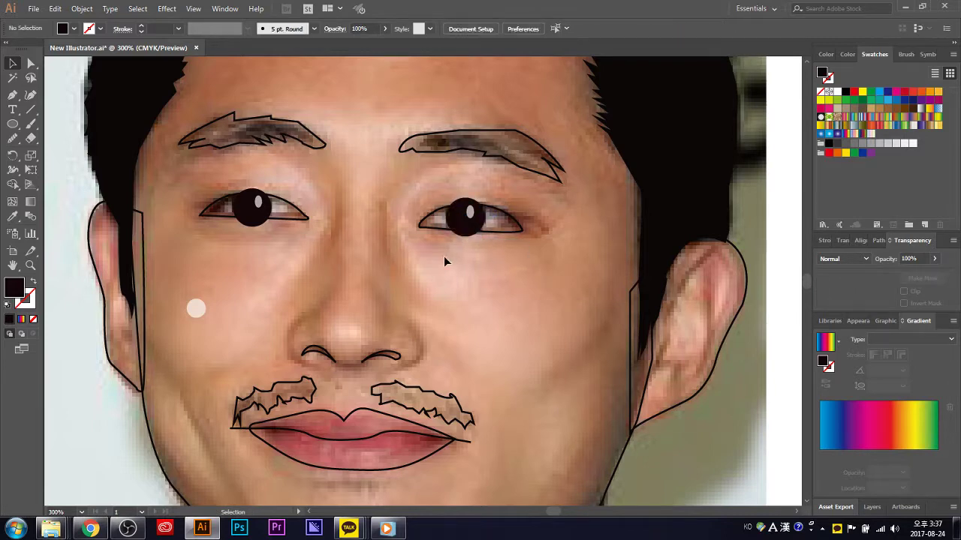
scroll(445, 261, down, 1)
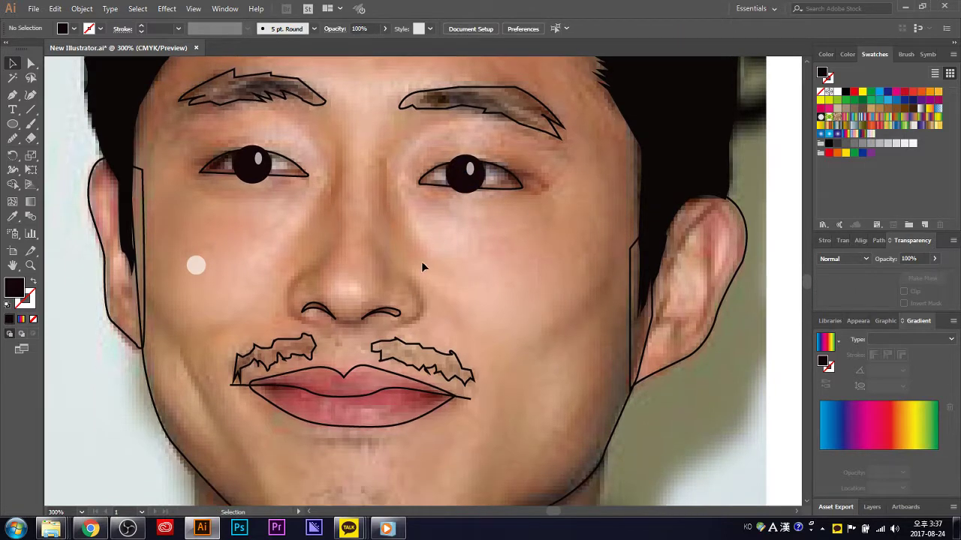
- Divide the left eye outline and its pupil with Pathfinder Divide
click(292, 179)
shift+click(258, 174)
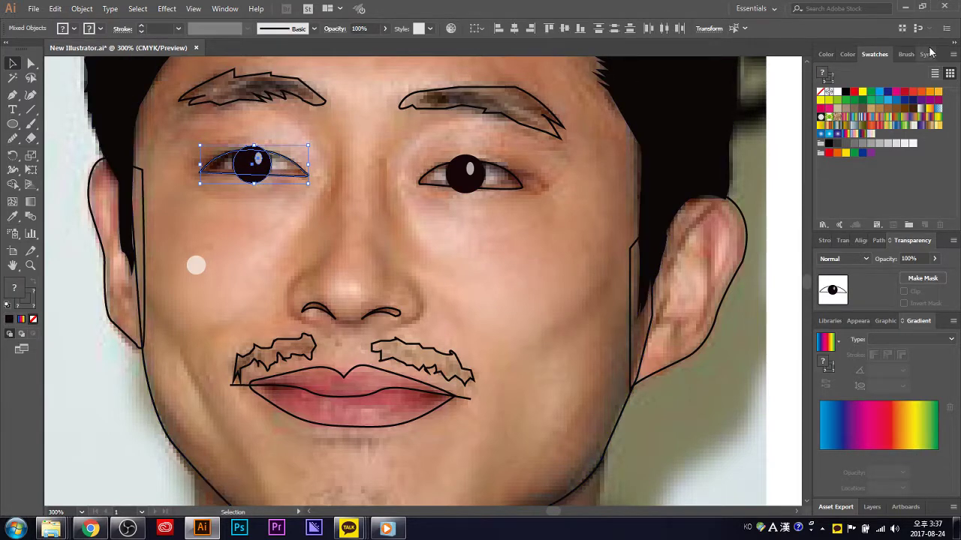
click(883, 240)
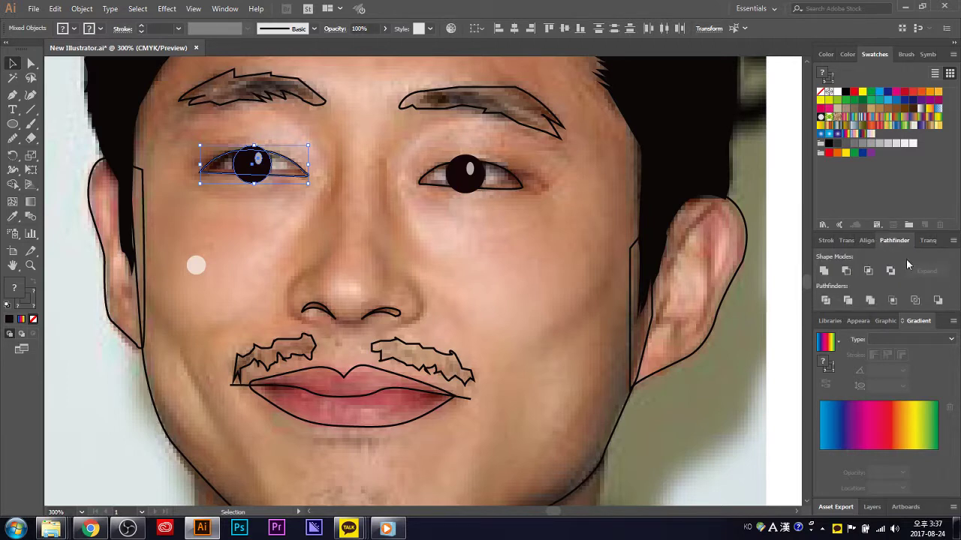
click(828, 301)
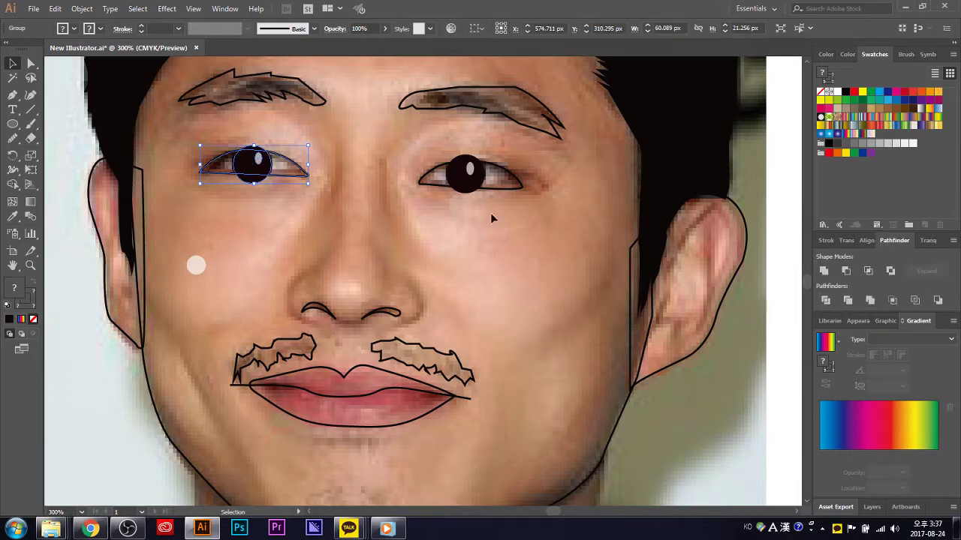
- Ungroup the divided pieces and delete the pupil parts outside the eye
click(292, 224)
drag(255, 171, 252, 147)
right_click(267, 140)
click(303, 241)
click(261, 184)
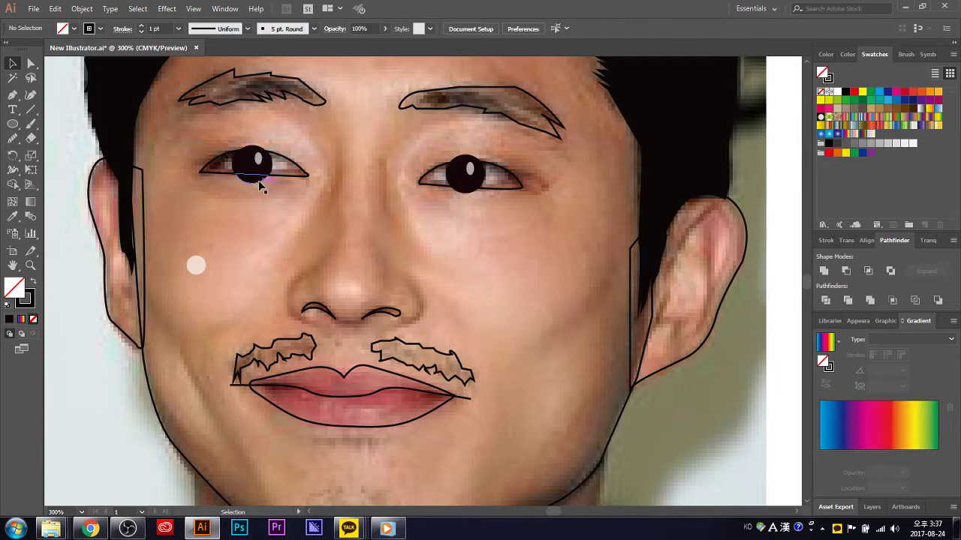
key(Delete)
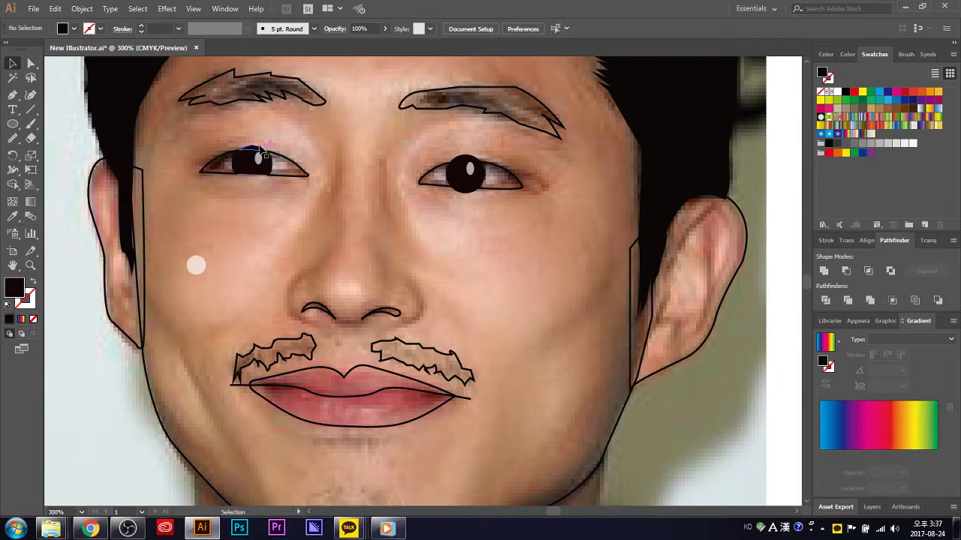
drag(262, 150, 262, 154)
click(285, 166)
click(466, 192)
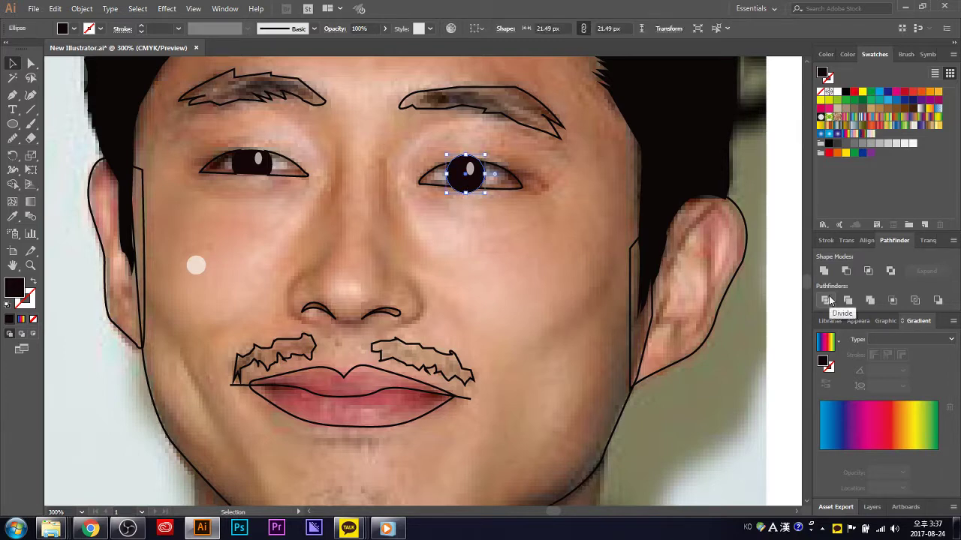
- Divide the right pupil against its almond eye outline with Pathfinder, after trying Subtract and Intersect
click(848, 274)
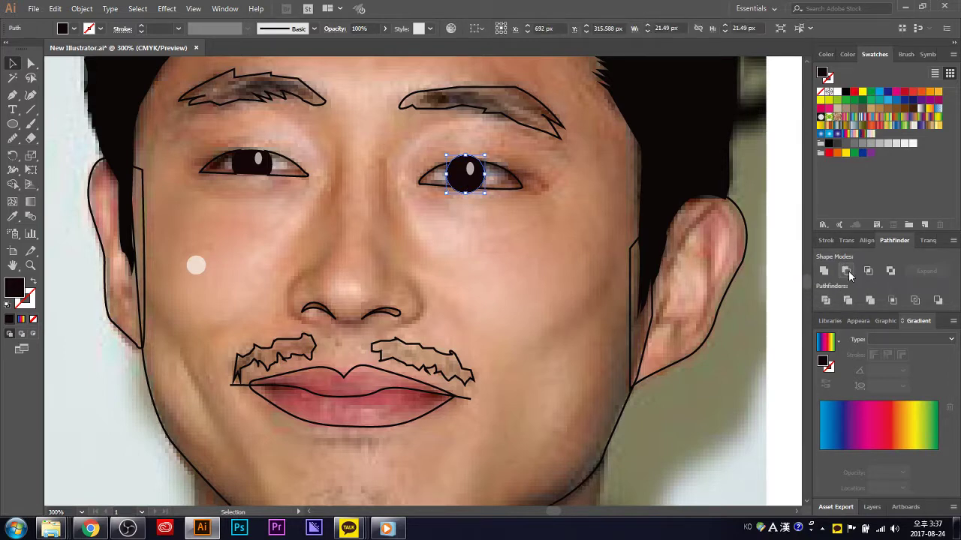
click(501, 188)
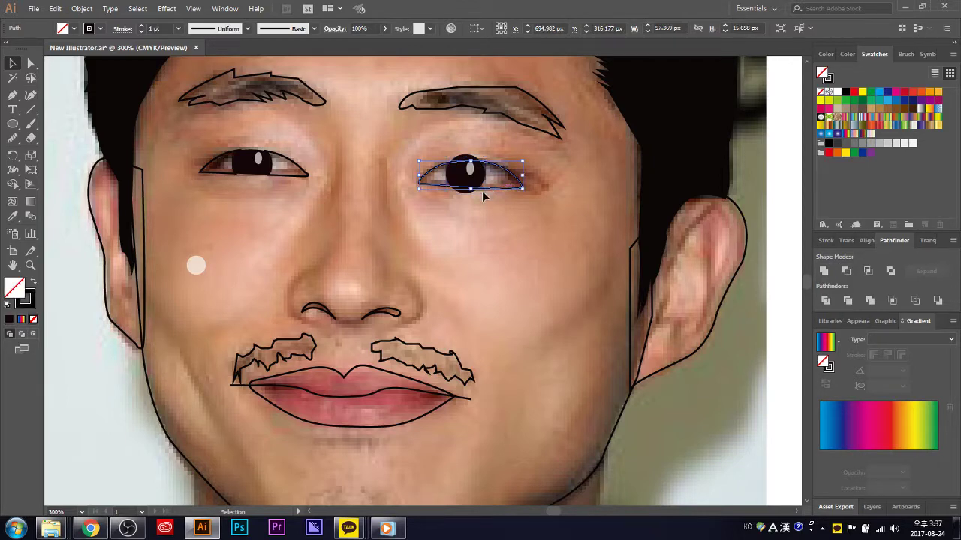
click(481, 193)
click(478, 186)
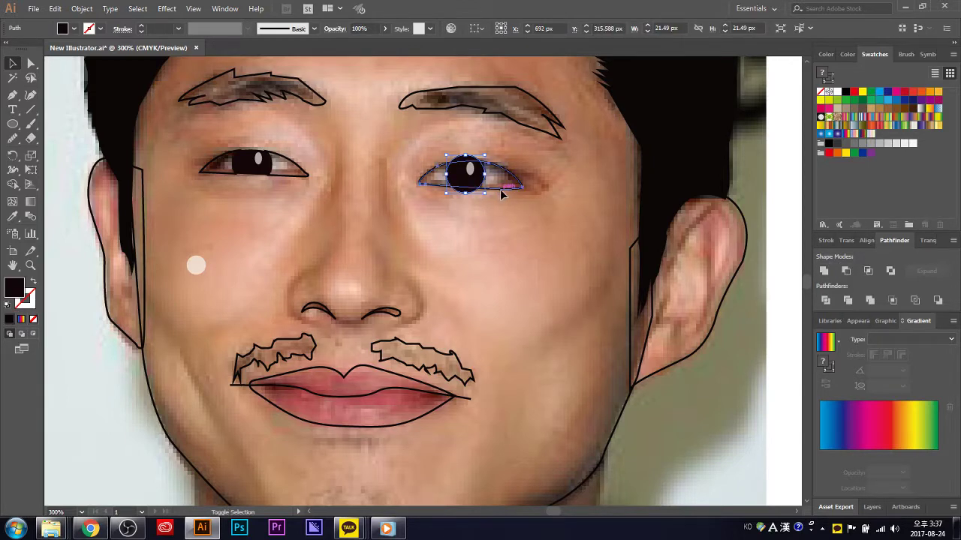
shift+click(501, 192)
click(847, 273)
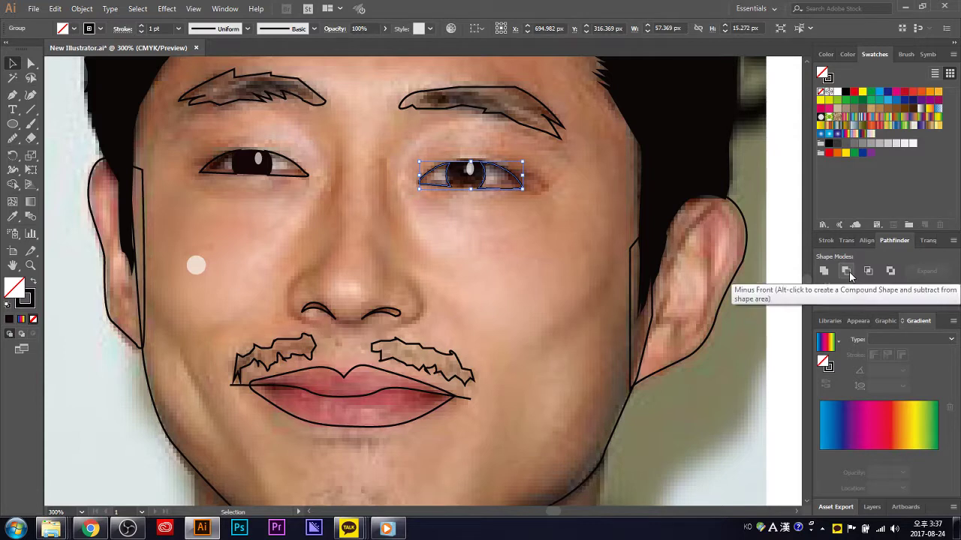
key(ctrl+z)
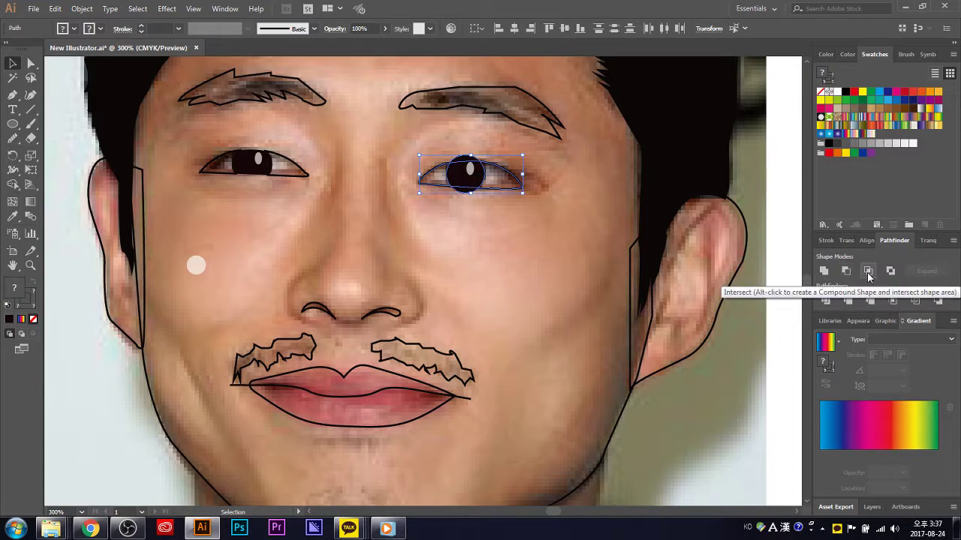
click(869, 272)
key(ctrl+z)
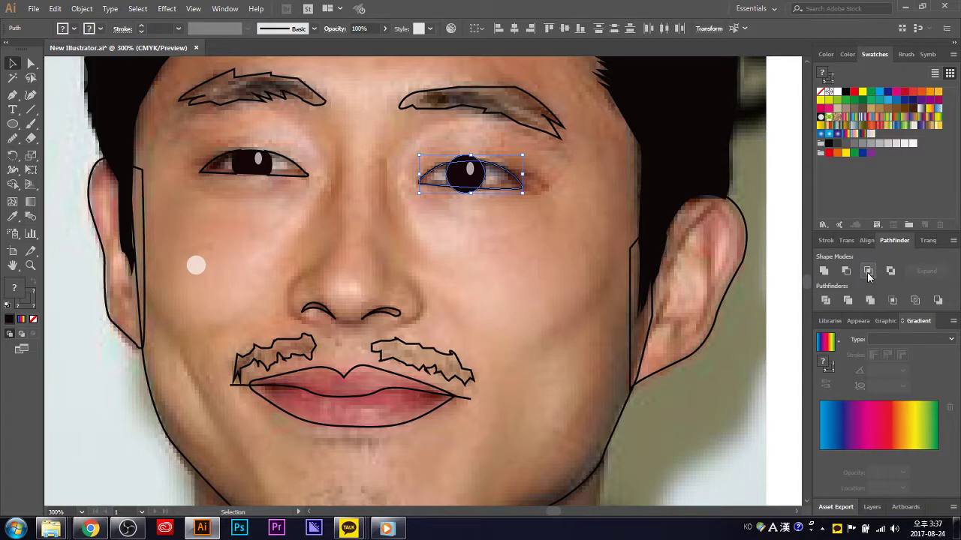
click(869, 274)
key(ctrl+z)
click(826, 301)
- Ungroup the divided right-eye pieces and check the leftover pupil piece
click(519, 219)
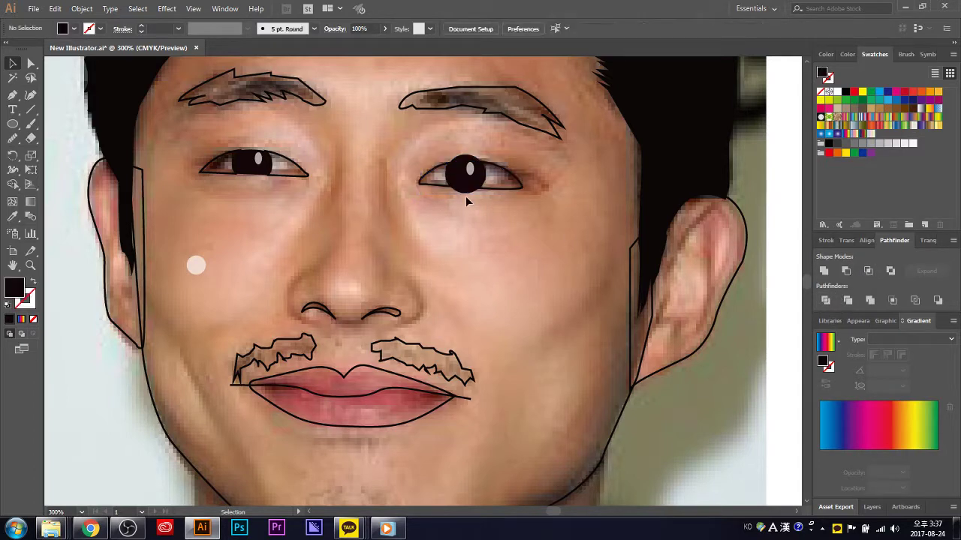
click(465, 193)
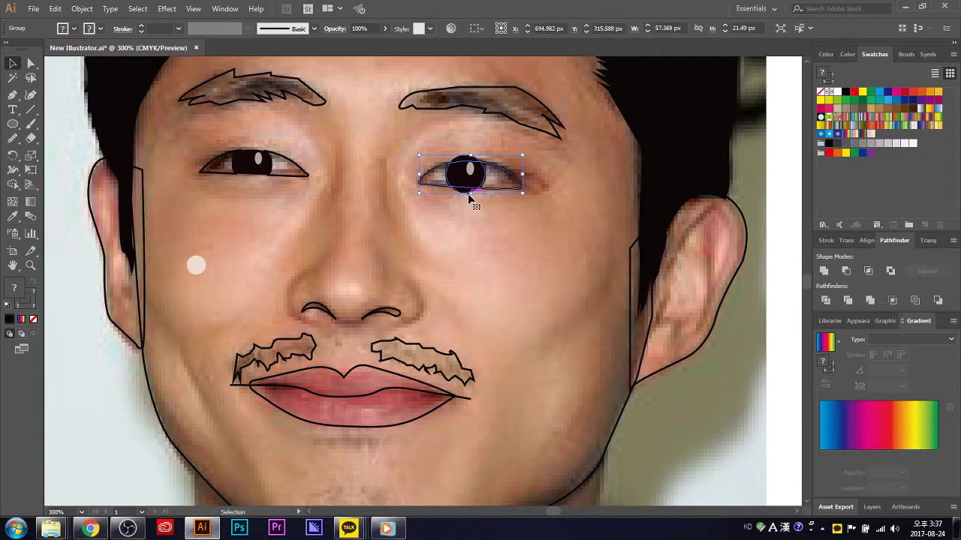
right_click(469, 197)
click(502, 296)
right_click(482, 237)
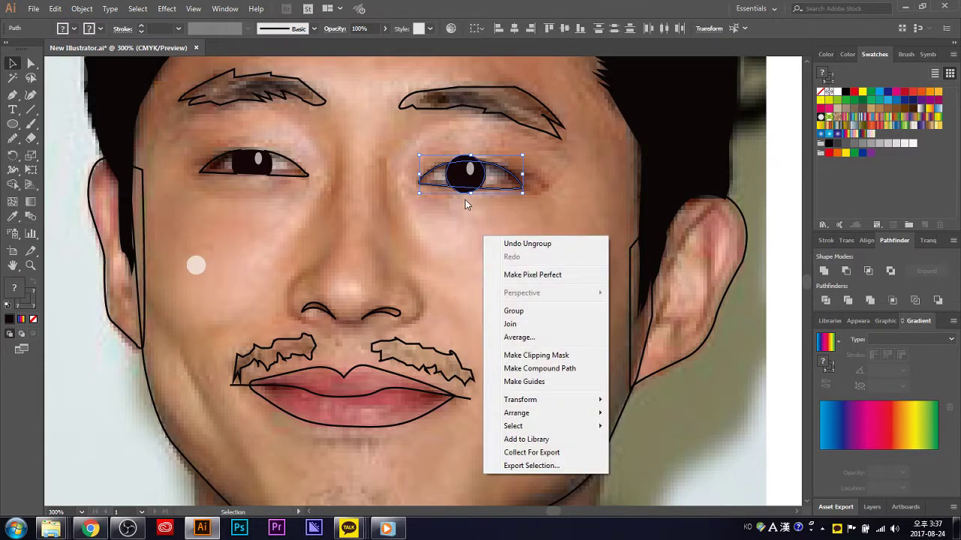
right_click(468, 225)
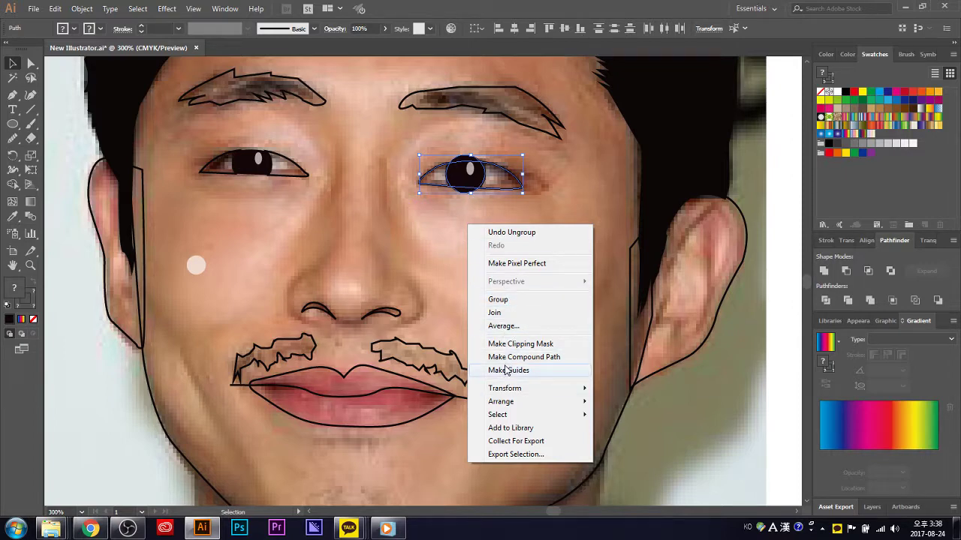
click(463, 188)
right_click(463, 189)
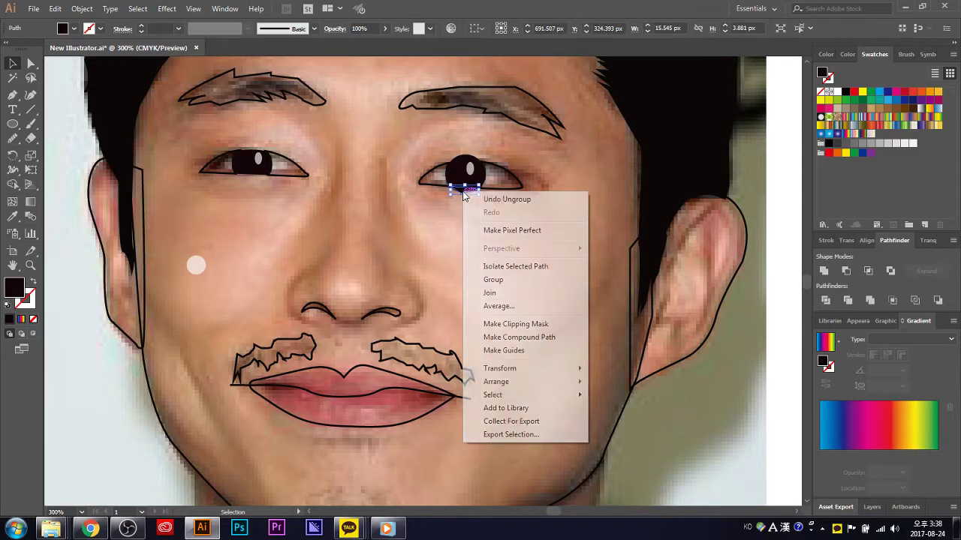
click(470, 224)
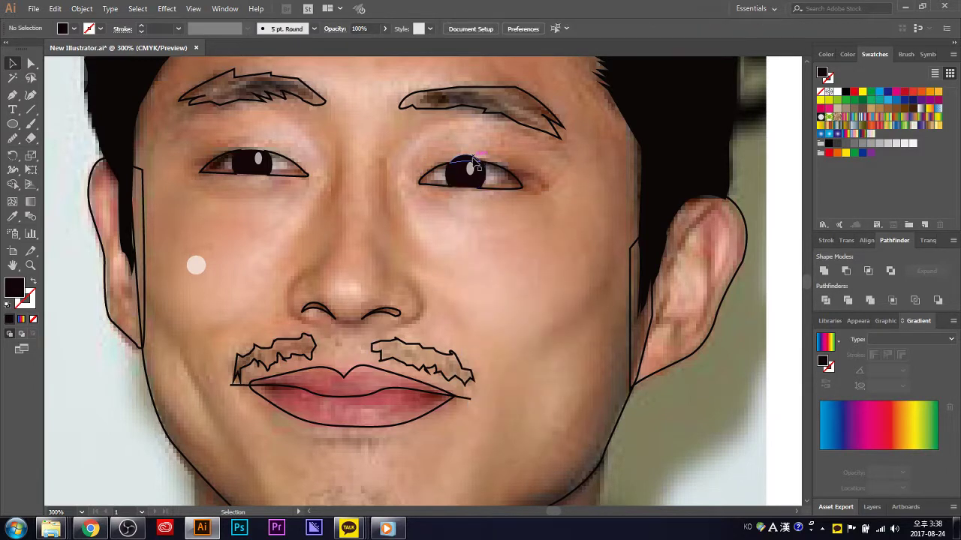
- Group the right eye's pieces and set their stroke weight to 0.25 pt
click(496, 189)
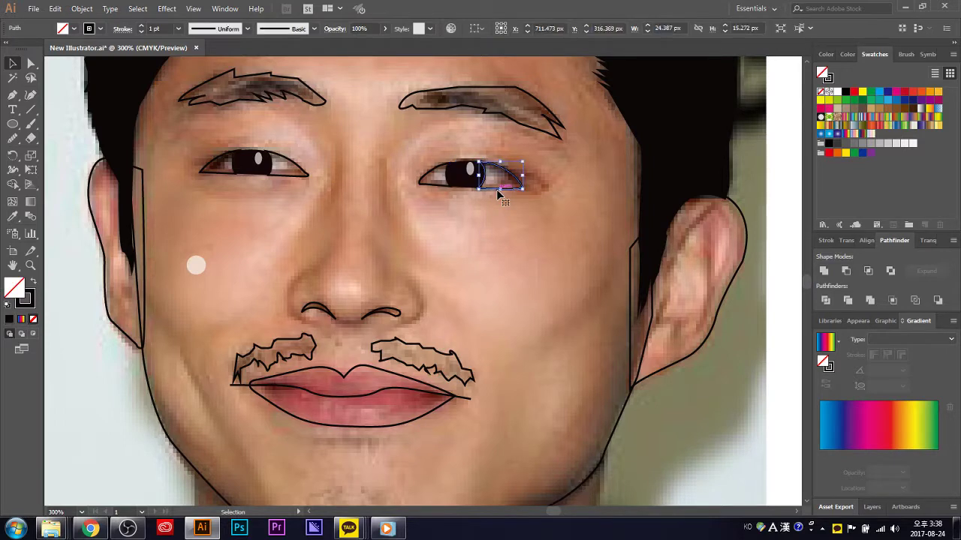
shift+click(446, 188)
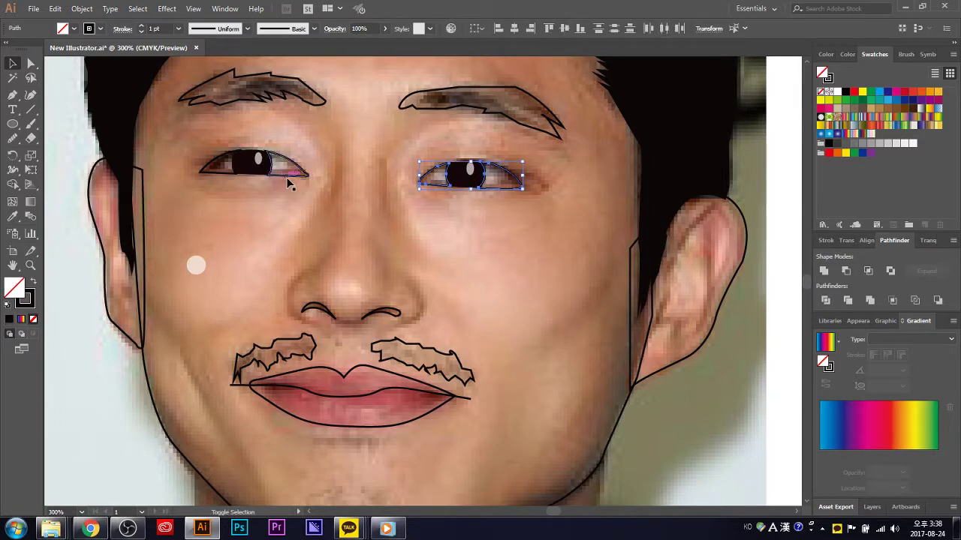
key(ctrl+g)
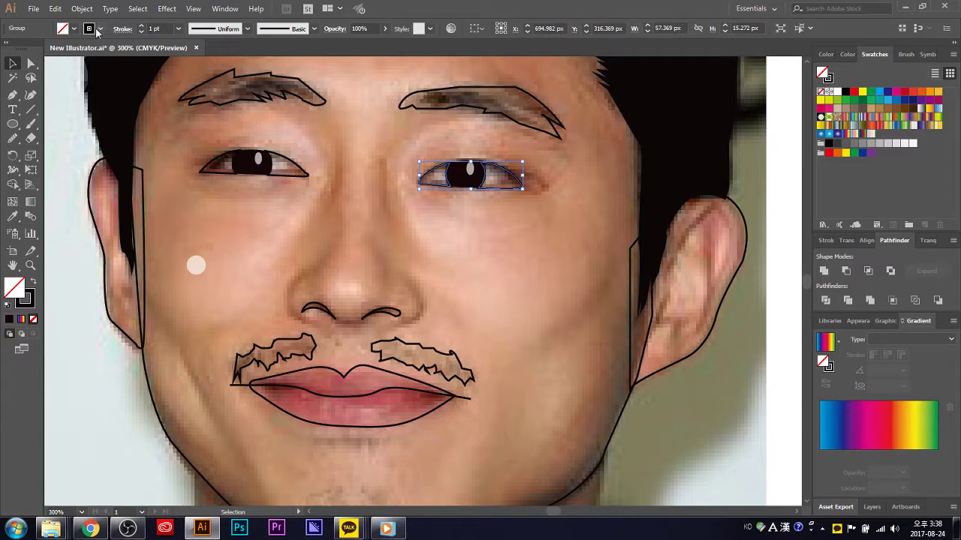
click(98, 29)
click(179, 29)
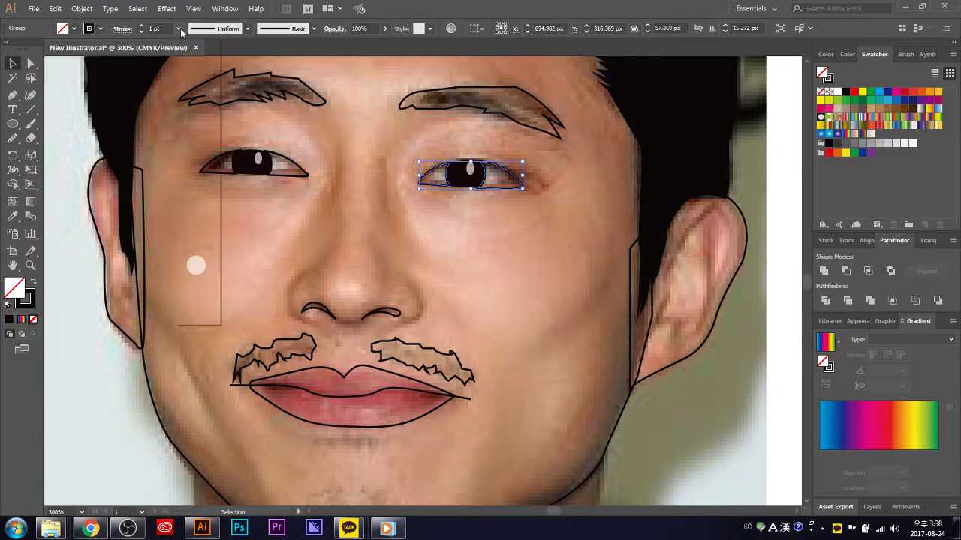
click(193, 34)
click(507, 269)
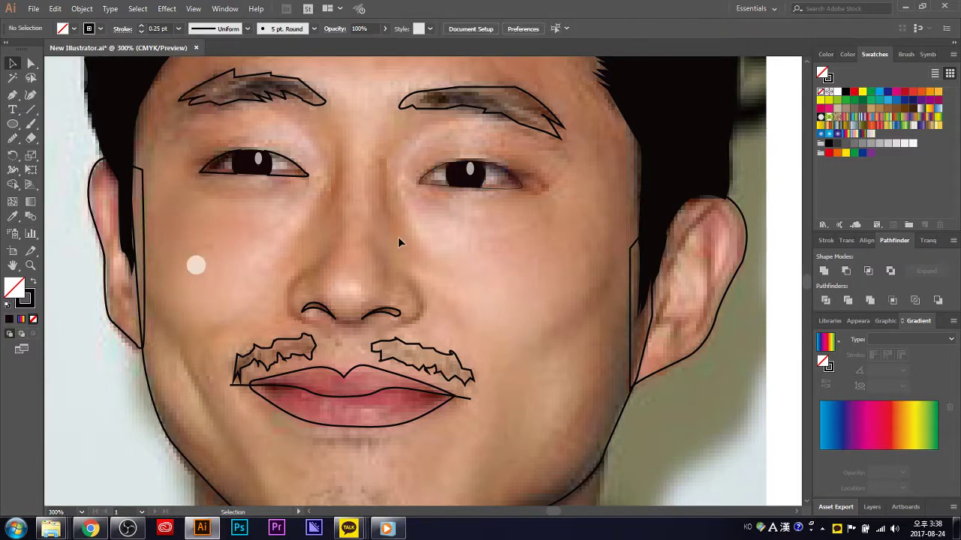
- Set the left eye outline's stroke weight to 0.25 pt
click(281, 179)
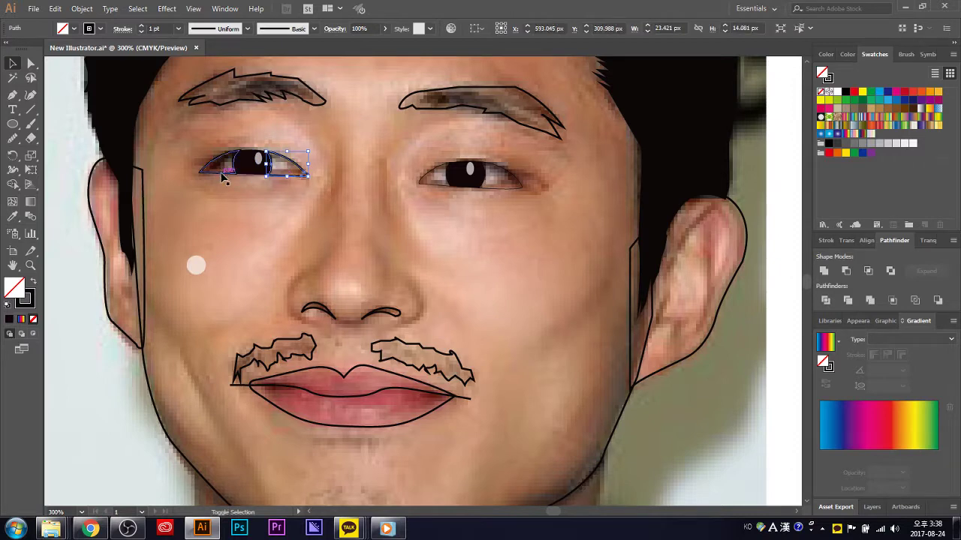
click(222, 172)
key(g)
click(178, 28)
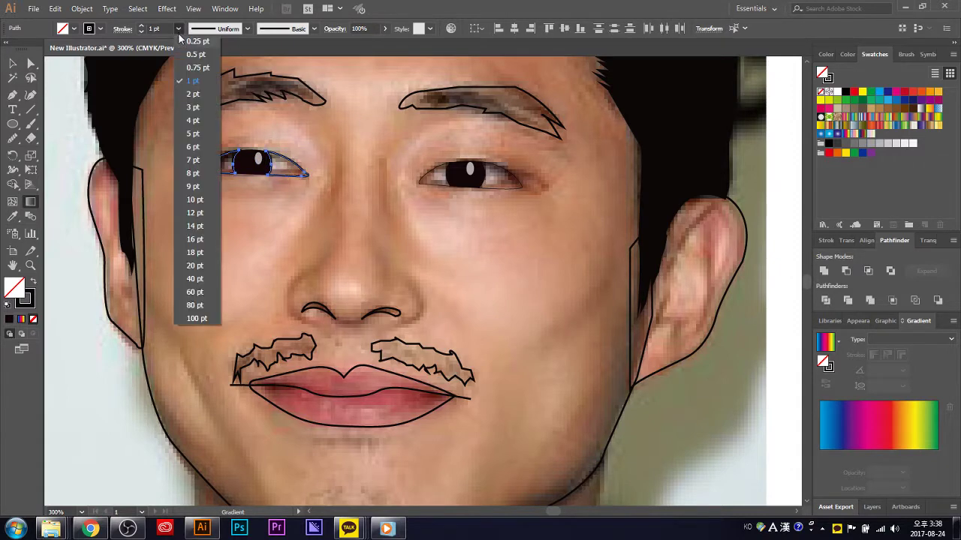
click(194, 34)
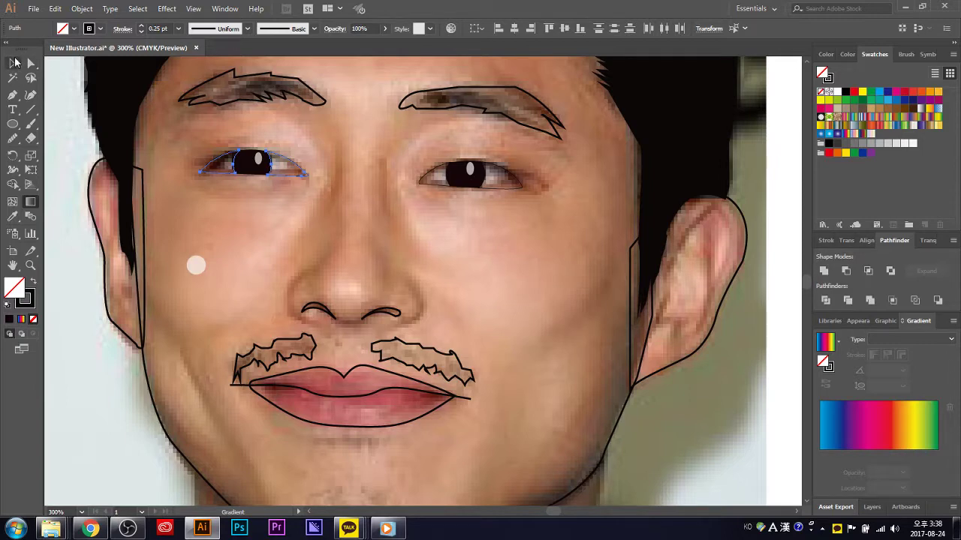
click(12, 63)
click(214, 252)
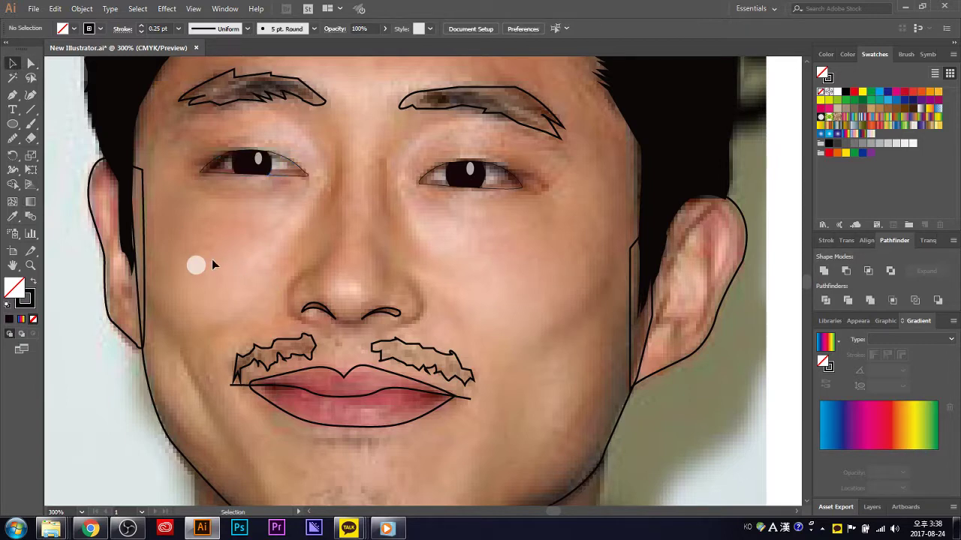
- Delete the small white circle on the cheek
click(200, 266)
key(Delete)
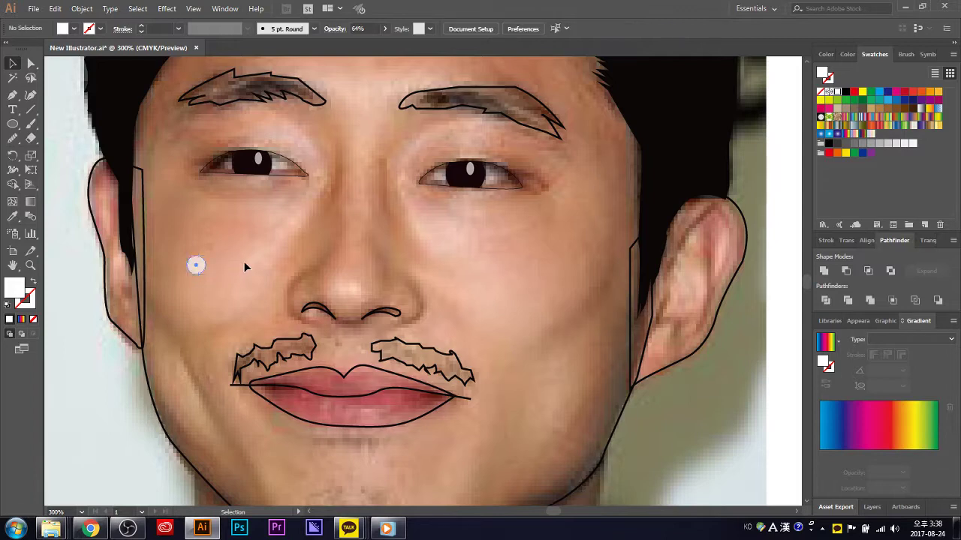
scroll(243, 278, down, 2)
scroll(243, 278, down, 3)
- Pen a white highlight path from under the right eyebrow down to the eye's inner corner
scroll(243, 281, up, 4)
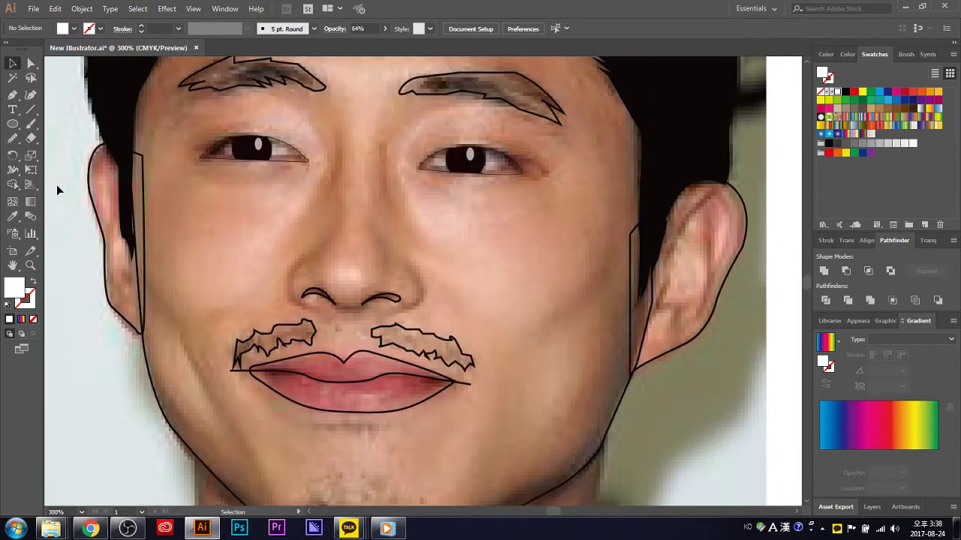
scroll(56, 185, up, 1)
click(13, 95)
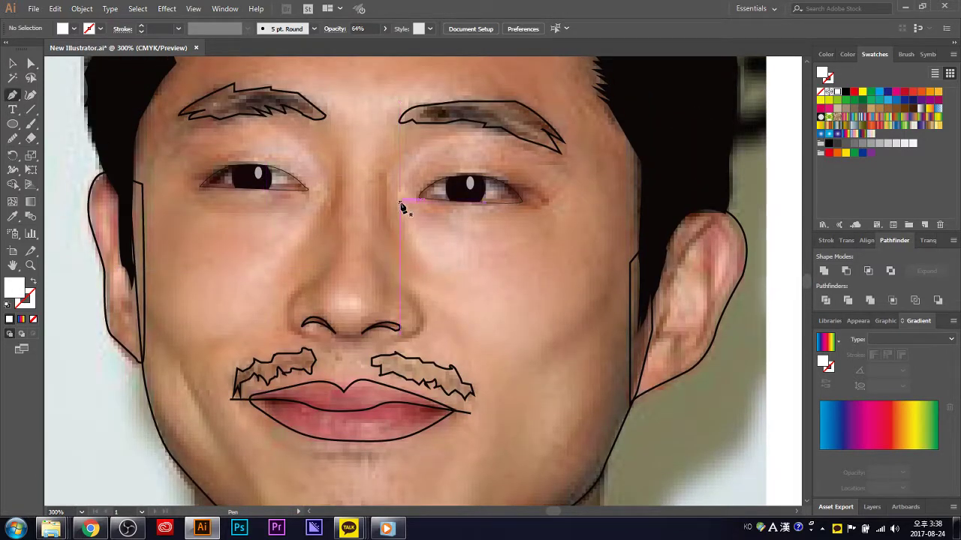
click(439, 137)
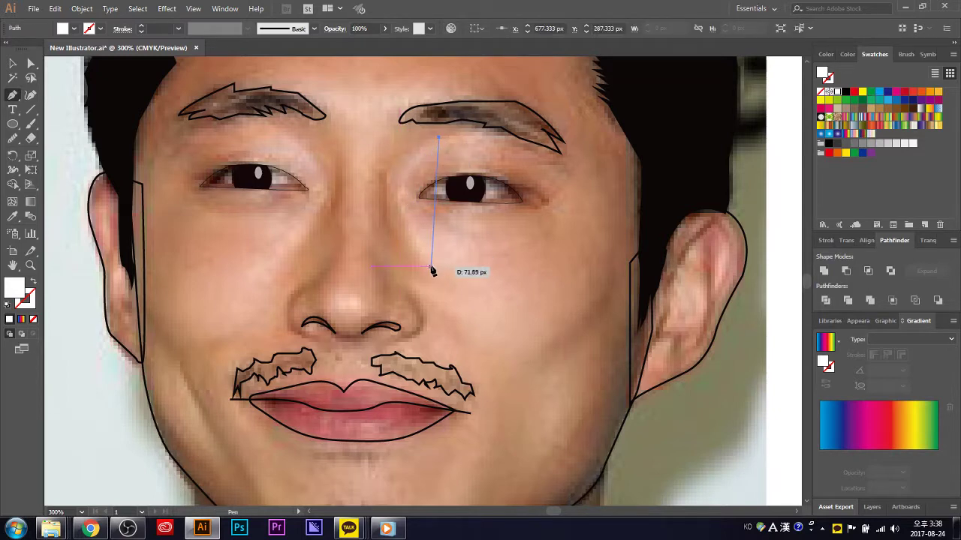
drag(431, 266, 508, 340)
key(ctrl+z)
drag(491, 147, 444, 144)
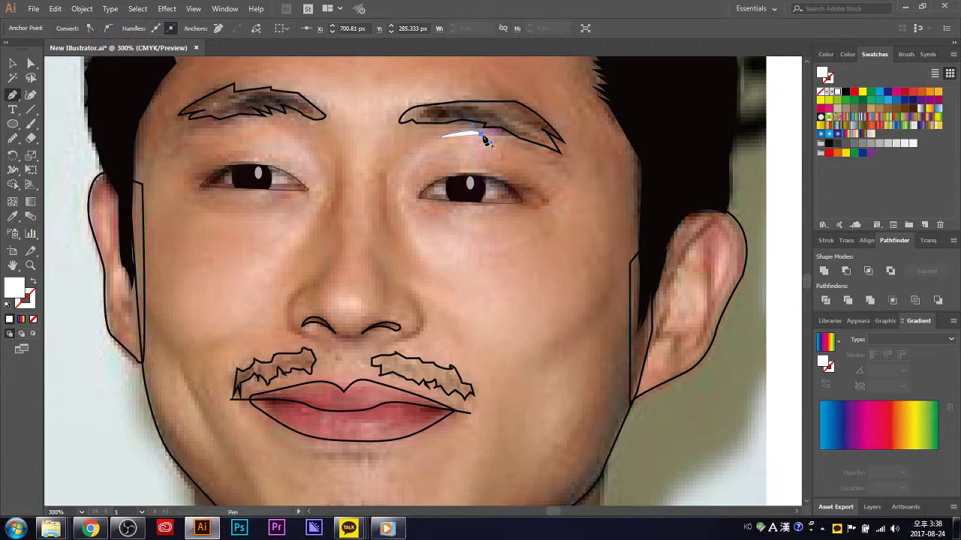
mouse_move(444, 144)
mouse_down()
mouse_move(469, 144)
mouse_move(454, 140)
mouse_up()
drag(401, 183, 401, 233)
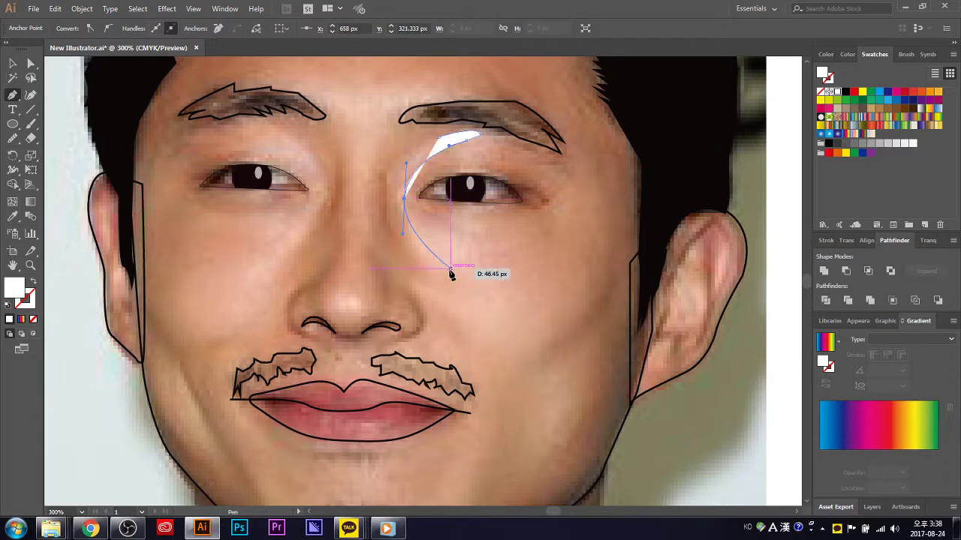
drag(450, 272, 452, 298)
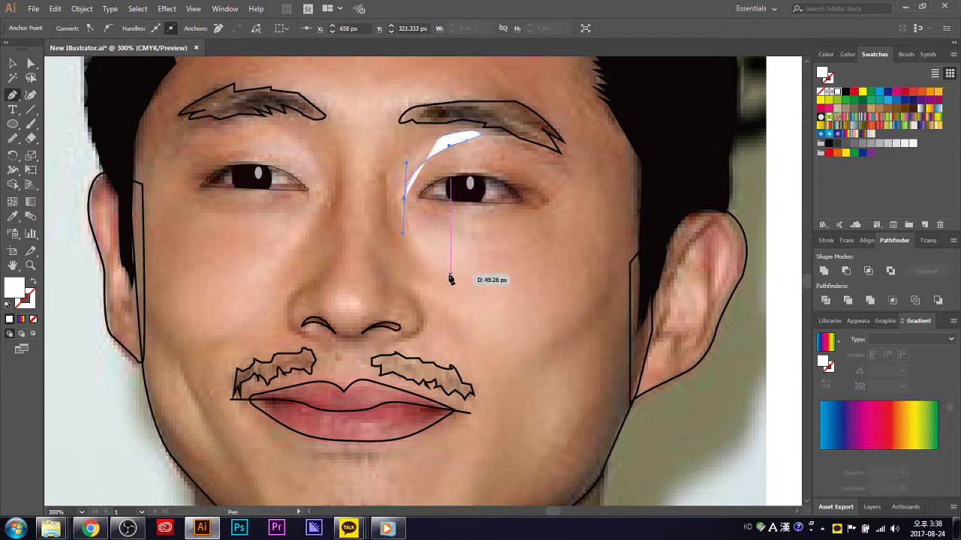
key(ctrl+z)
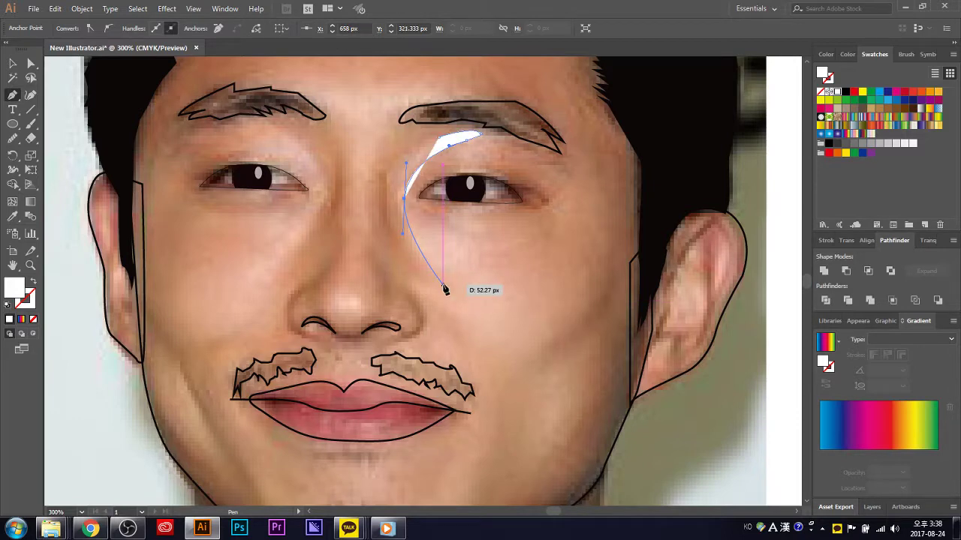
click(403, 198)
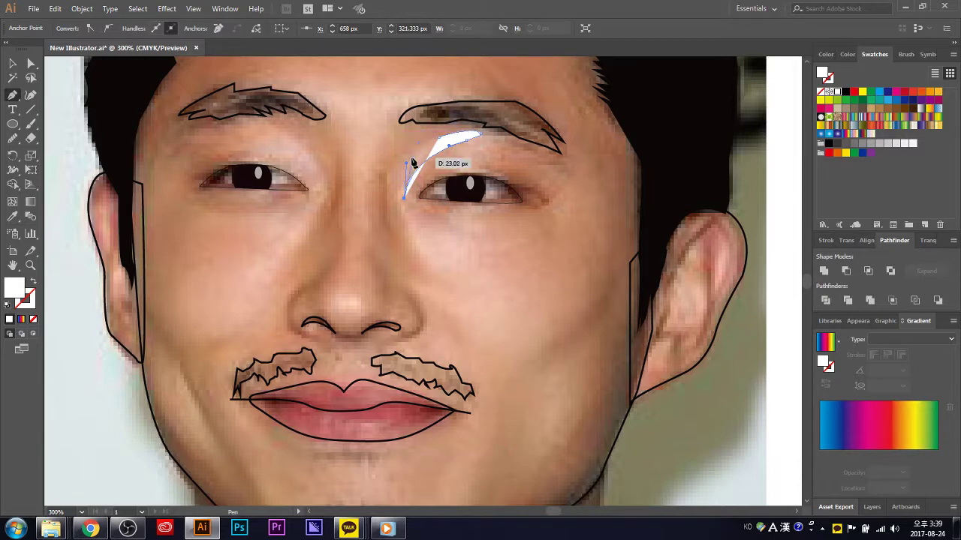
ctrl+click(403, 217)
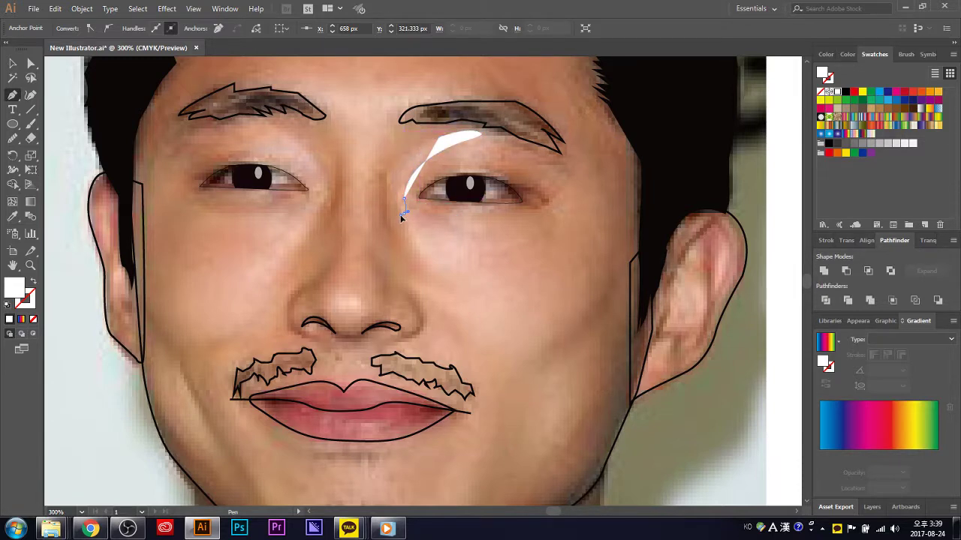
- Close the right highlight into a crescent with a rounded tip, then begin the left eye's highlight
click(403, 215)
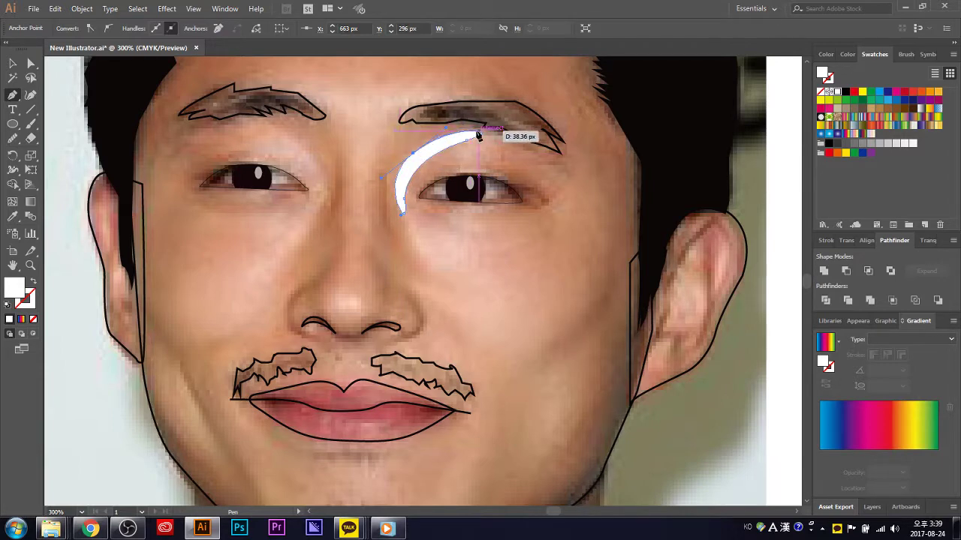
click(481, 137)
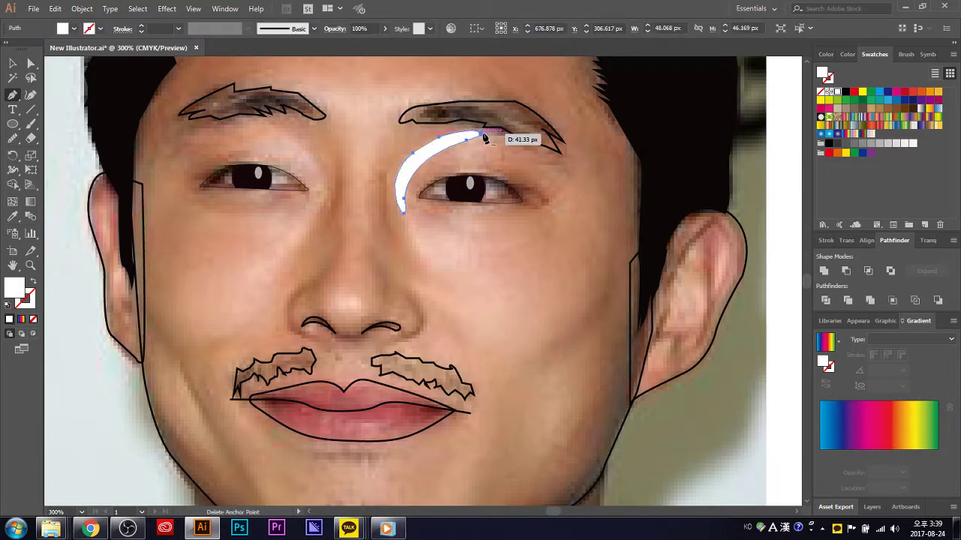
mouse_move(457, 137)
mouse_down()
mouse_move(413, 136)
mouse_move(401, 159)
mouse_move(447, 136)
mouse_up()
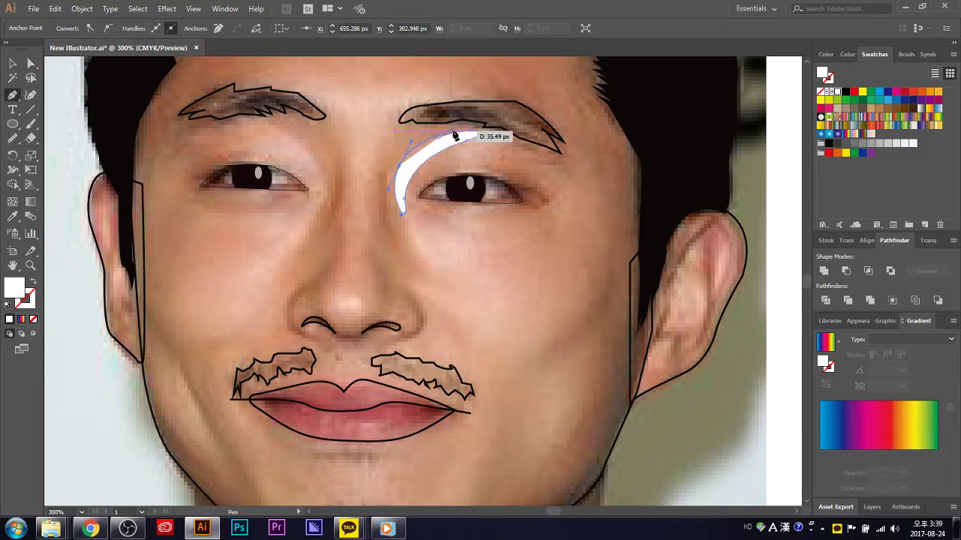
drag(463, 129, 483, 137)
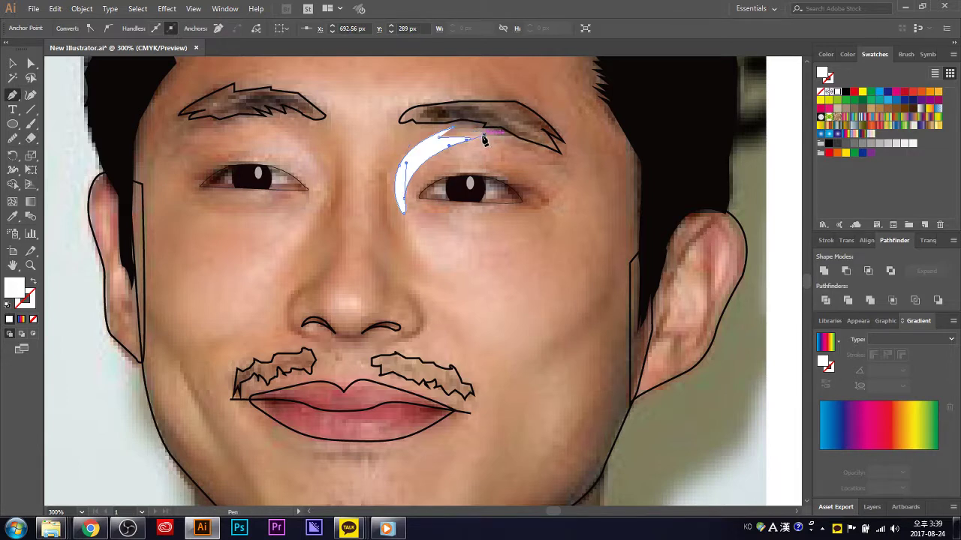
mouse_move(482, 138)
mouse_down()
mouse_move(447, 136)
mouse_move(482, 140)
mouse_up()
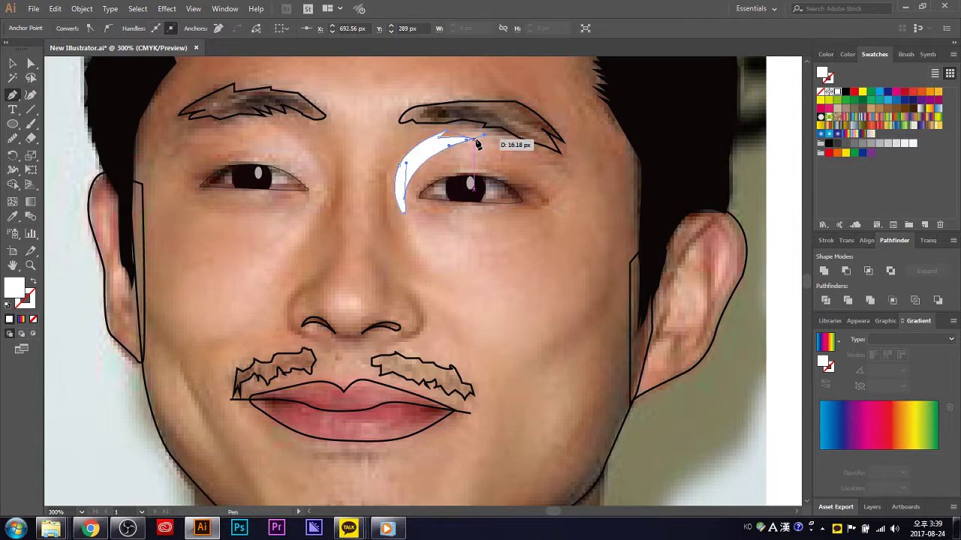
mouse_move(483, 137)
mouse_down()
mouse_move(448, 148)
mouse_move(468, 141)
mouse_up()
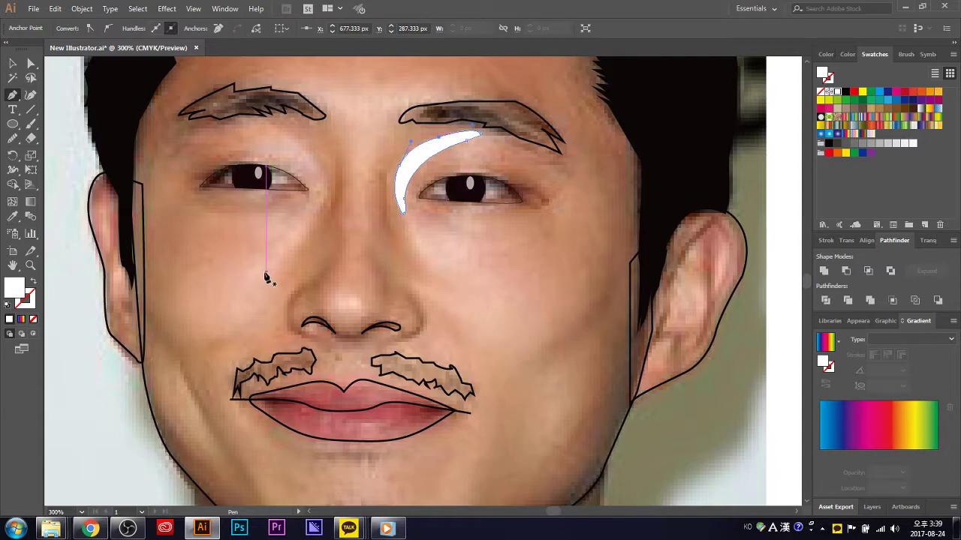
click(329, 190)
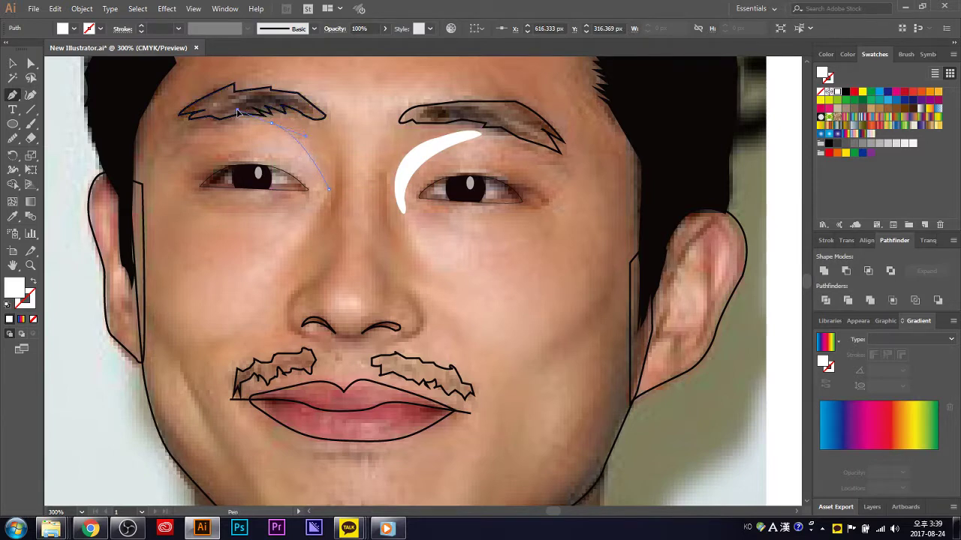
drag(234, 123, 255, 150)
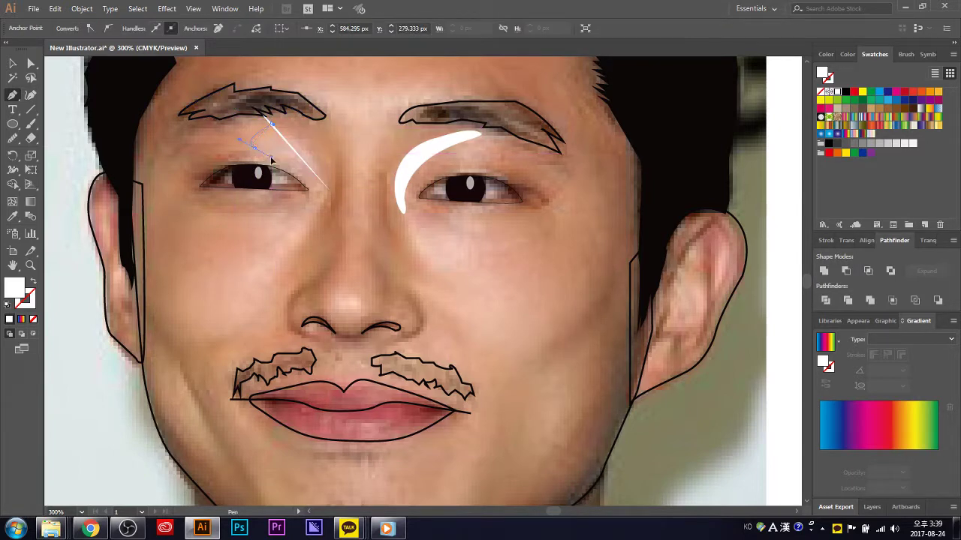
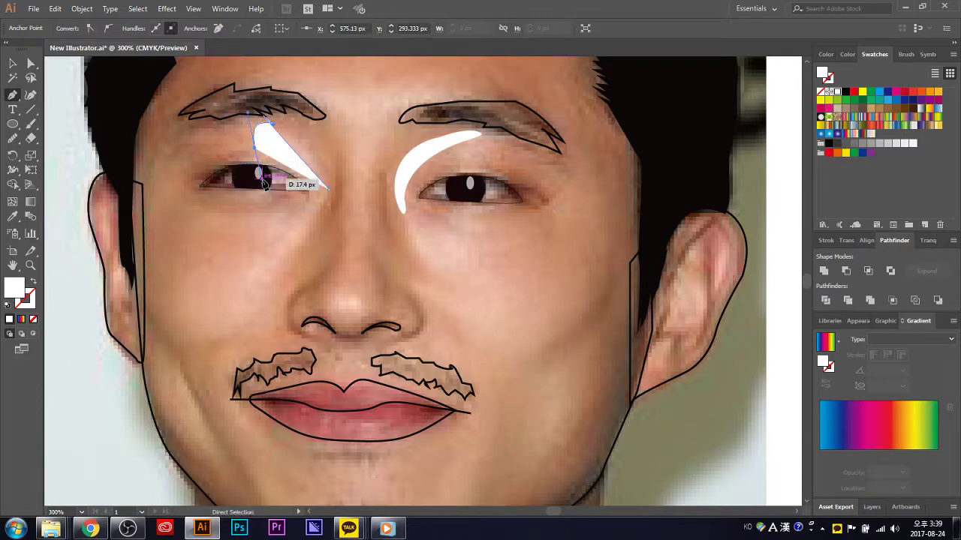
- Close the white highlight under the left eyebrow, widen its lower tip and smooth its outline
mouse_move(273, 125)
mouse_down()
mouse_move(279, 132)
mouse_move(254, 146)
mouse_move(314, 197)
mouse_move(296, 234)
mouse_move(330, 222)
mouse_up()
mouse_move(324, 185)
mouse_down()
mouse_move(333, 197)
mouse_move(325, 218)
mouse_up()
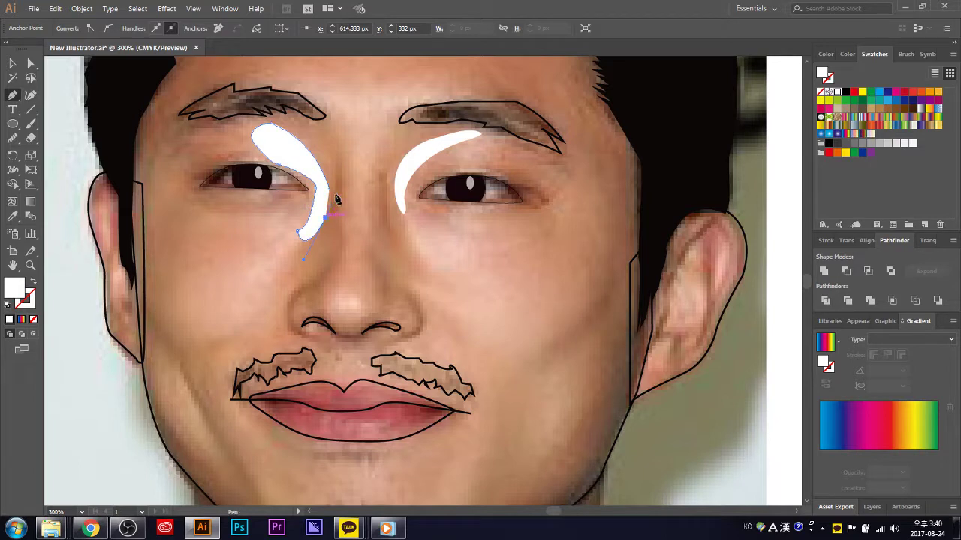
click(12, 138)
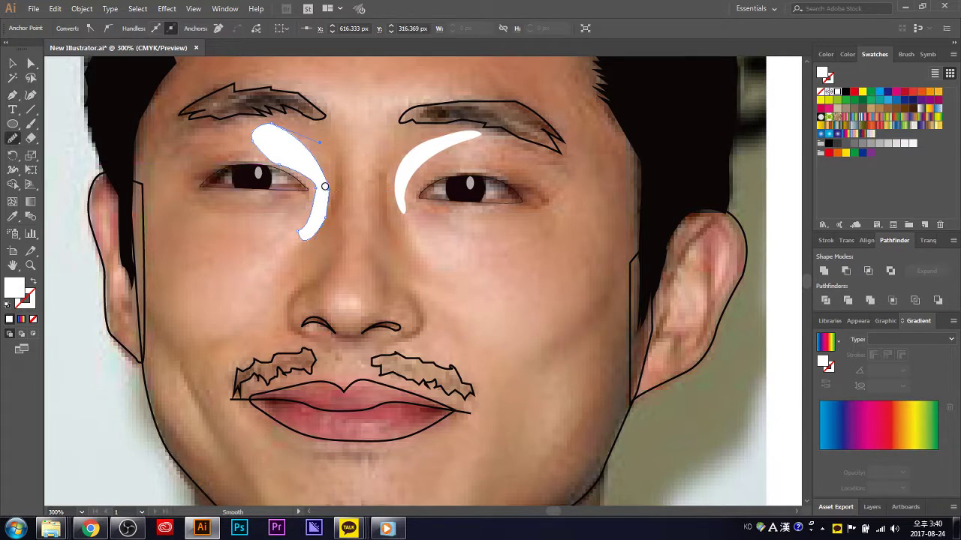
drag(324, 186, 327, 190)
- Start a new white highlight path beside the nose bridge
click(12, 64)
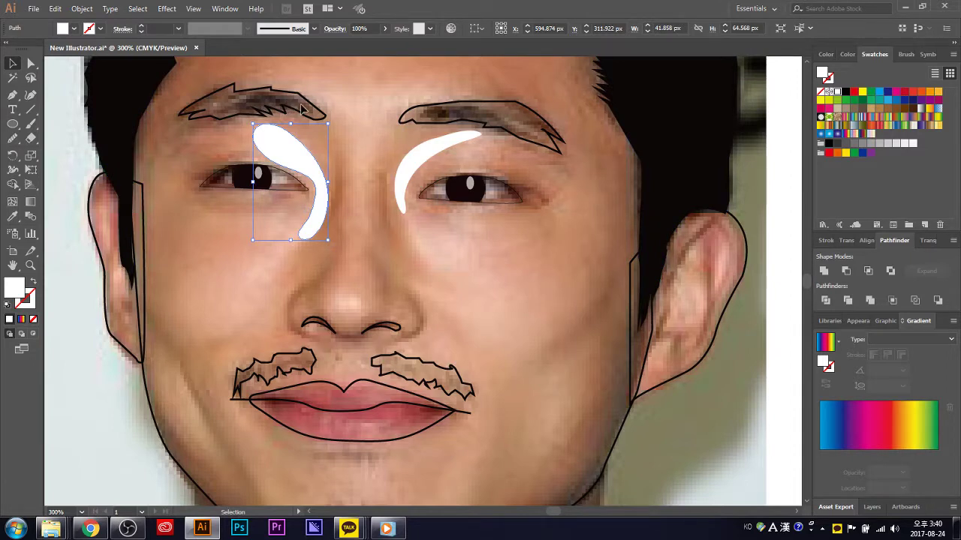
click(13, 96)
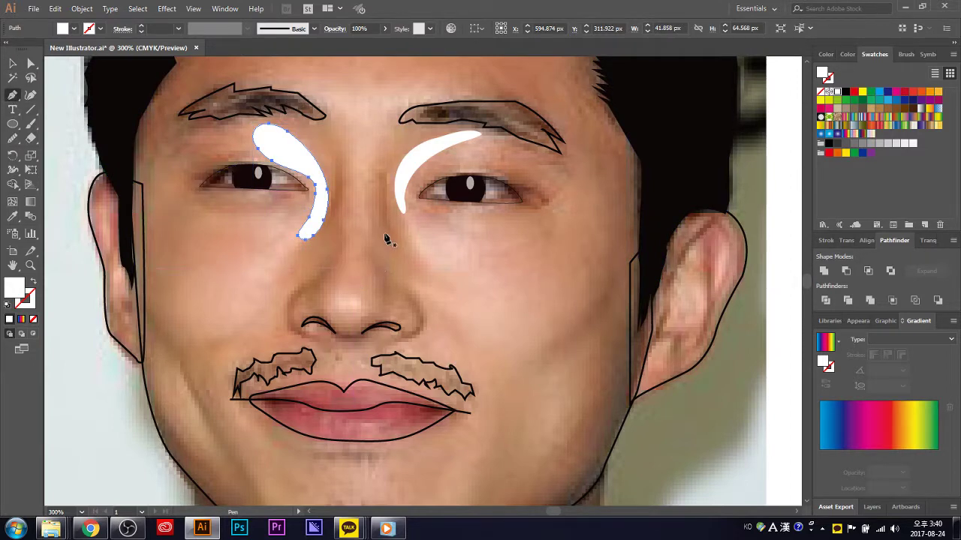
mouse_move(388, 174)
mouse_down()
mouse_move(391, 256)
mouse_move(428, 284)
mouse_up()
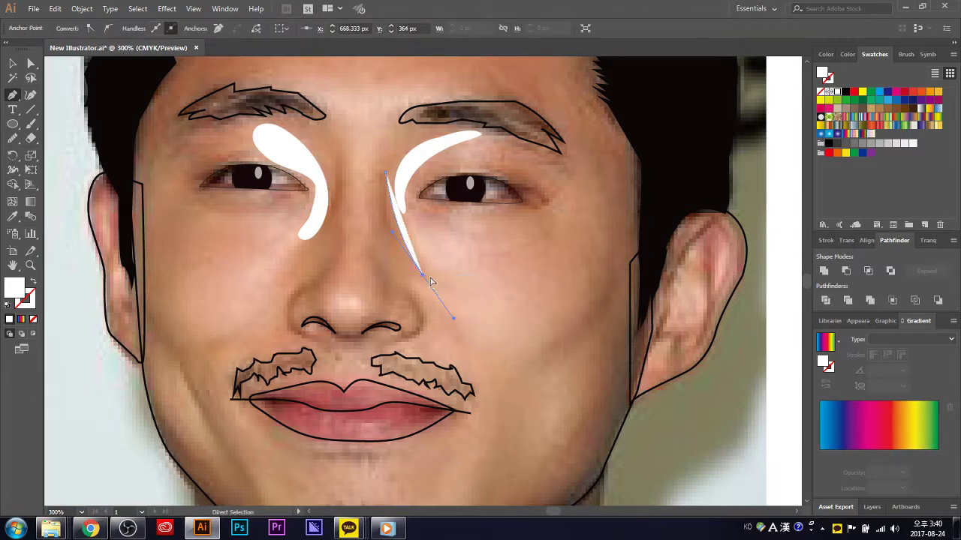
- Finish the white highlight on the right side of the nose bridge and widen its curve
key(ctrl+z)
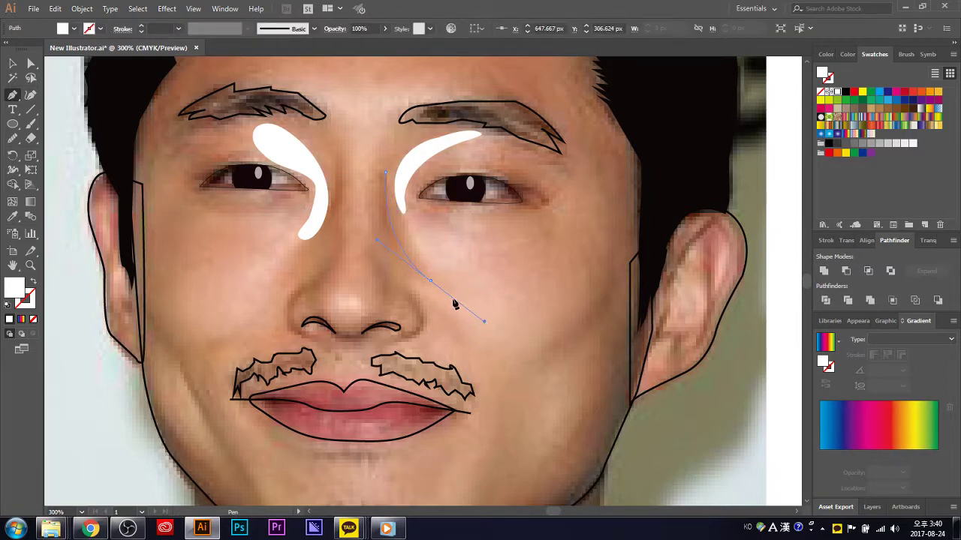
drag(429, 279, 408, 276)
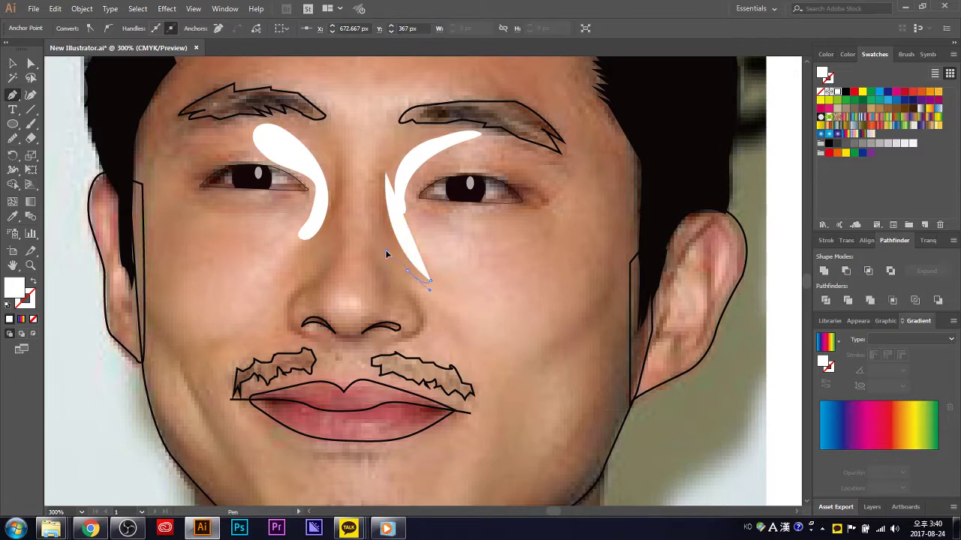
drag(375, 177, 382, 174)
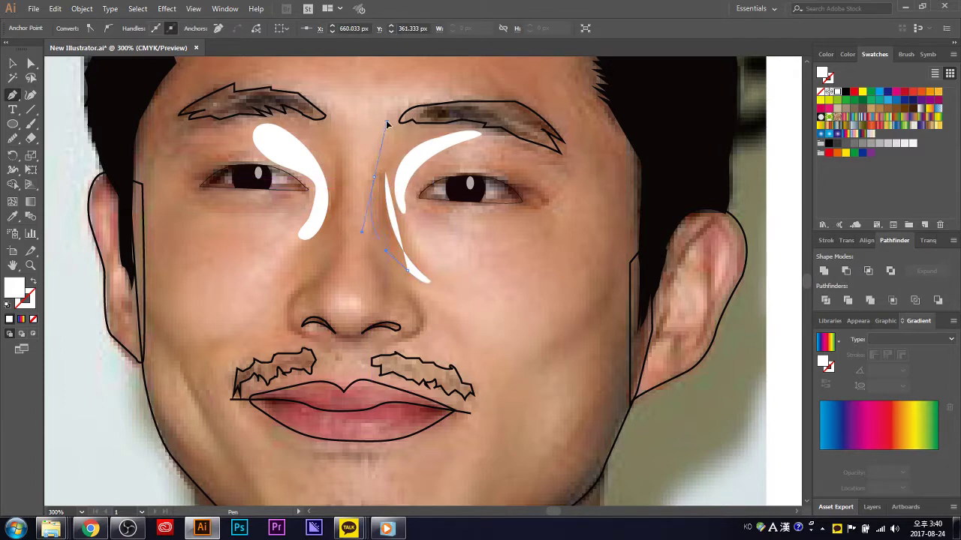
drag(377, 120, 386, 186)
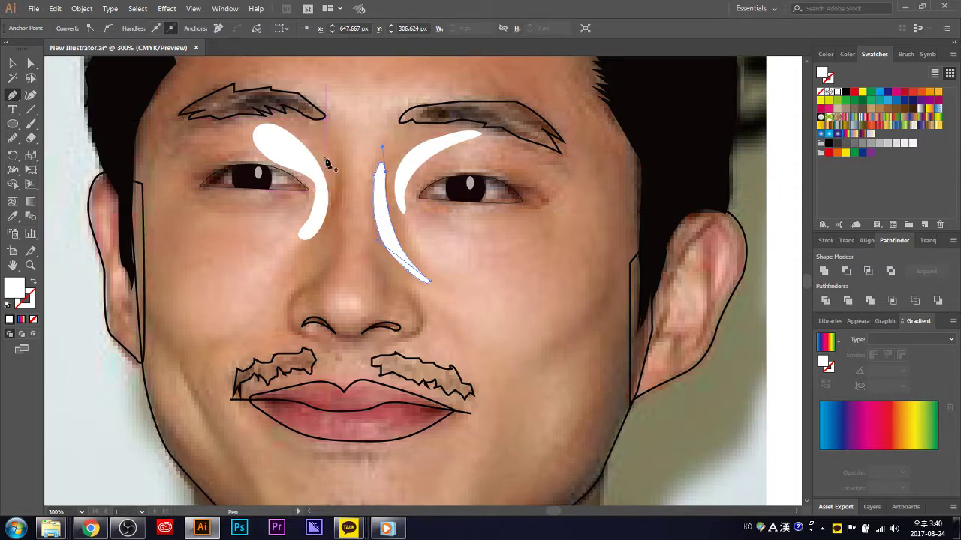
- Draw a curved white highlight down the left side of the nose bridge with a sharp bottom point
mouse_move(335, 161)
mouse_down()
mouse_move(338, 250)
mouse_move(322, 259)
mouse_up()
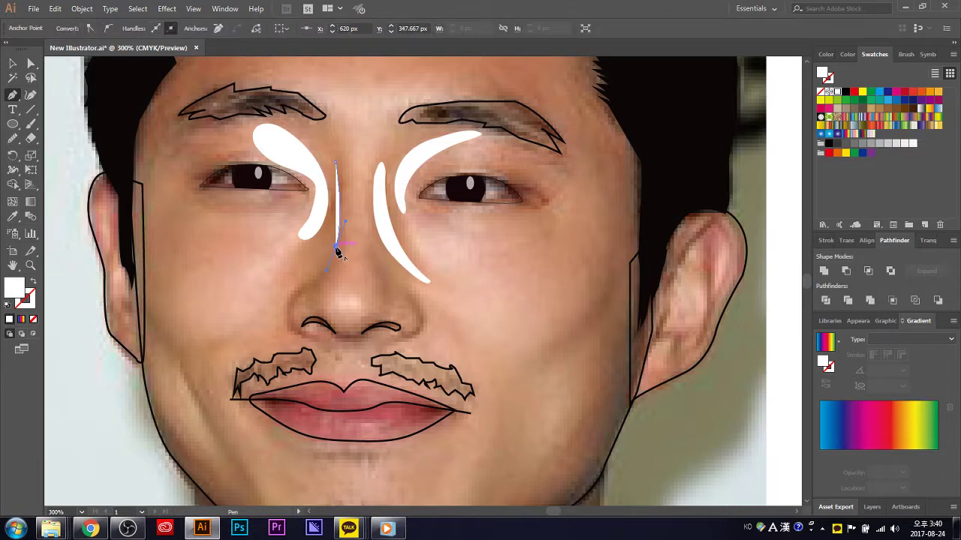
click(301, 267)
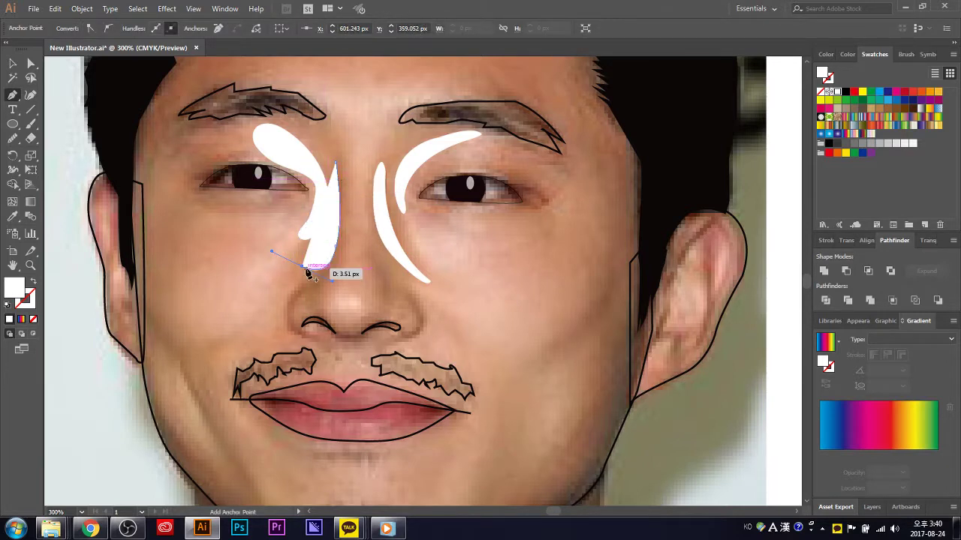
drag(331, 194, 334, 227)
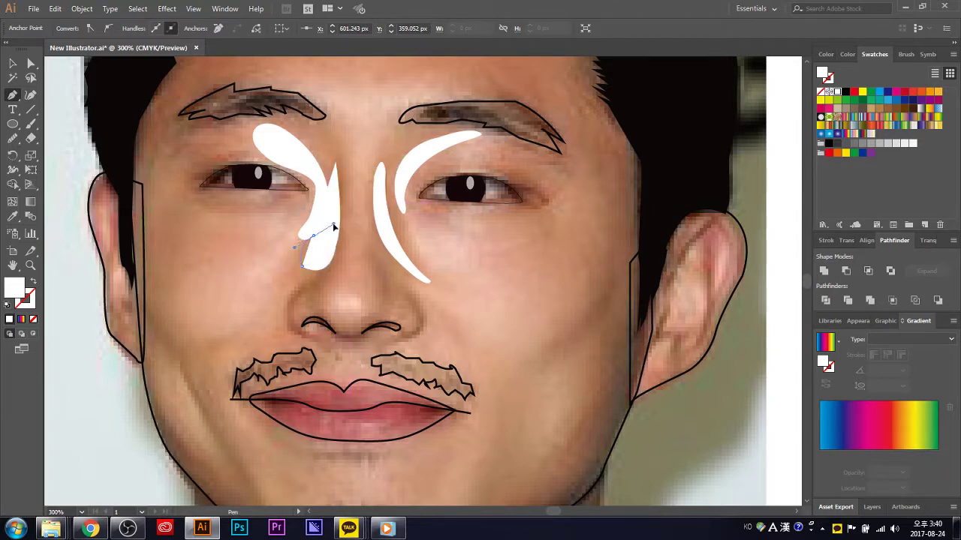
click(315, 232)
drag(359, 208, 359, 210)
click(319, 229)
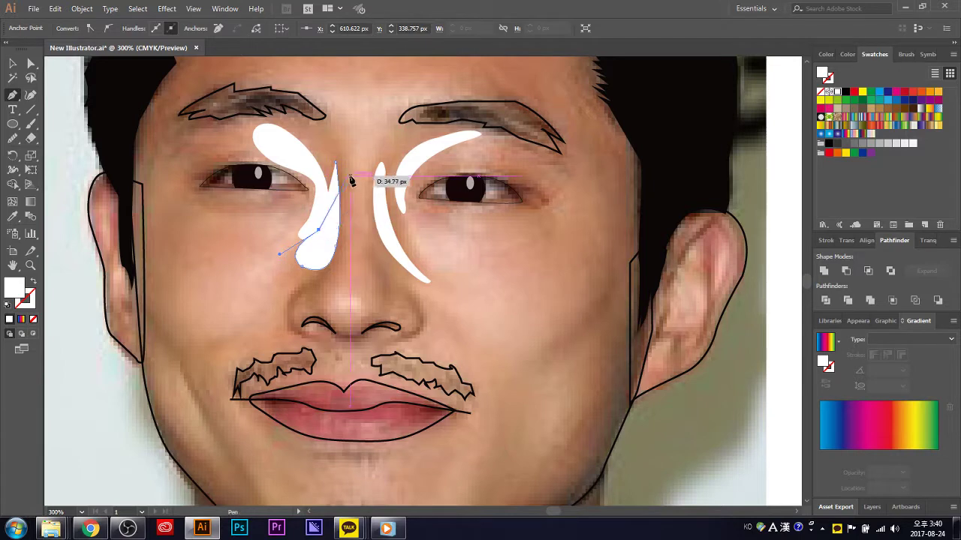
drag(335, 160, 337, 97)
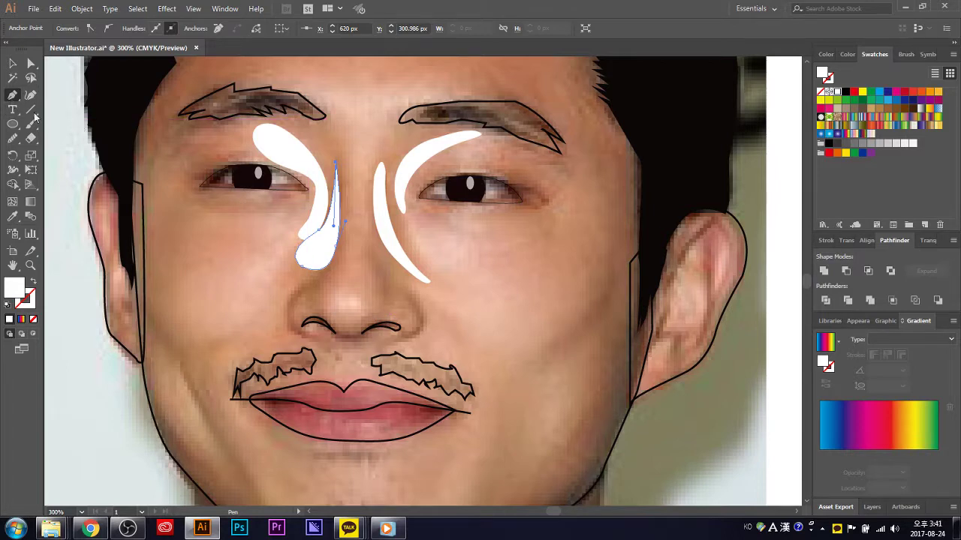
drag(289, 322, 229, 319)
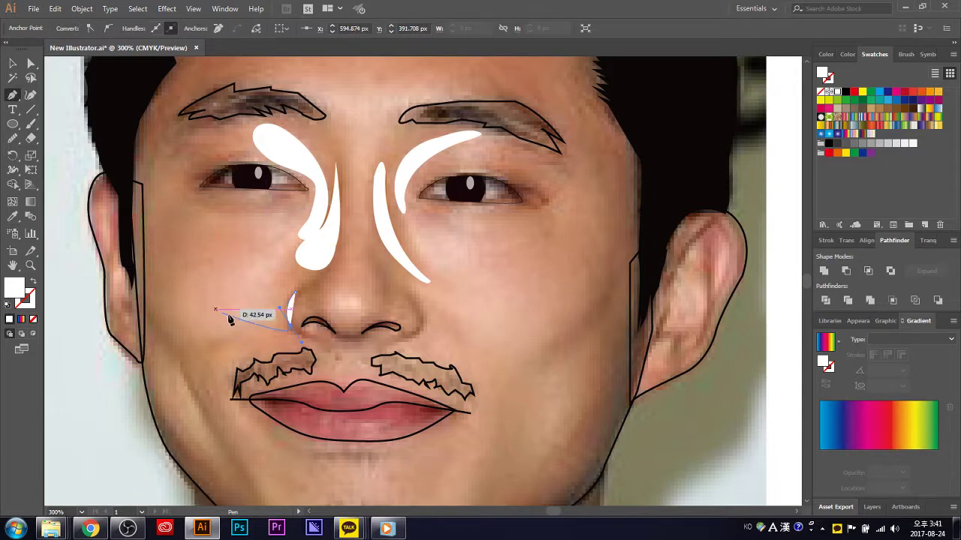
- Draw small white highlight slivers beside the left and right nostrils
drag(230, 319, 109, 75)
key(ctrl+z)
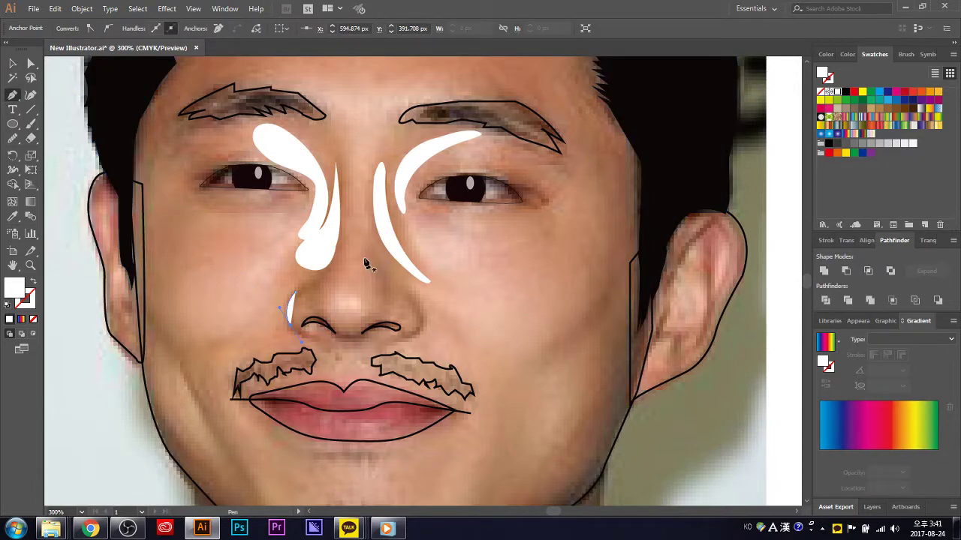
mouse_move(402, 287)
mouse_down()
mouse_move(422, 323)
mouse_move(67, 132)
mouse_up()
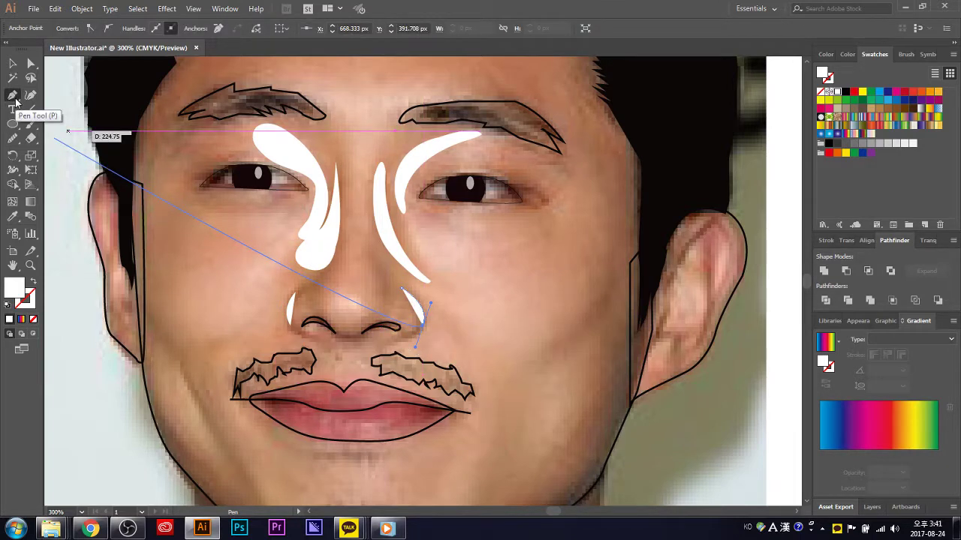
drag(15, 101, 394, 306)
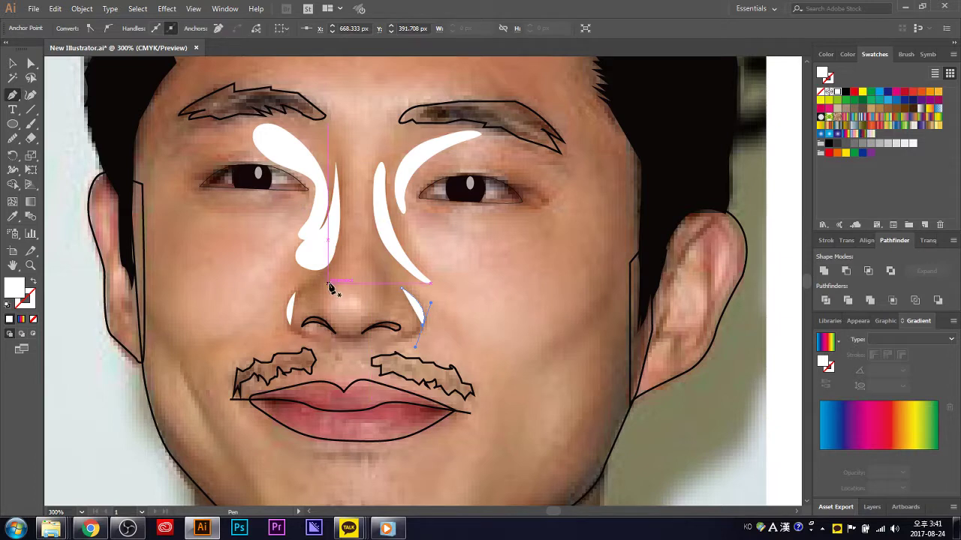
- Draw the white highlight on the nose tip and deselect the finished shapes
mouse_move(331, 303)
mouse_down()
mouse_move(360, 302)
mouse_move(327, 296)
mouse_up()
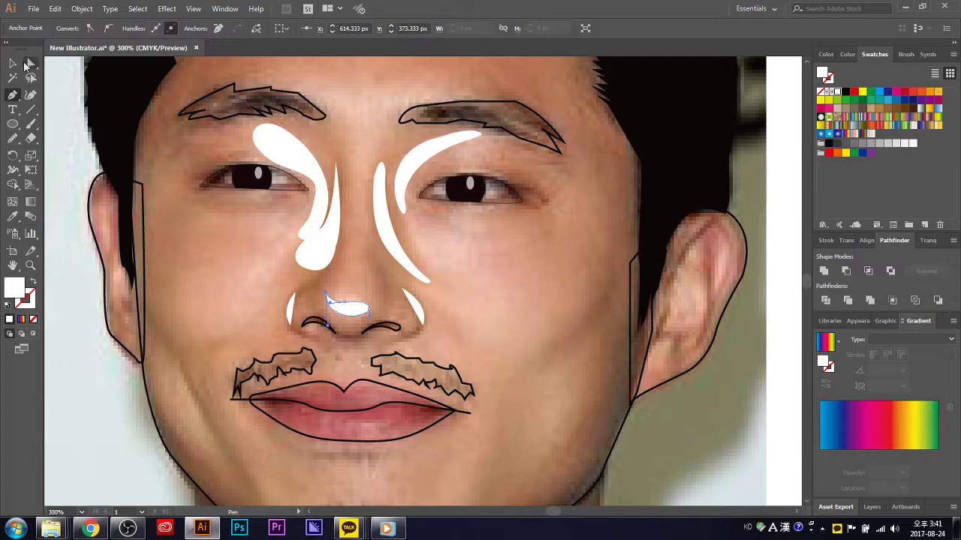
click(12, 64)
click(562, 366)
scroll(478, 381, down, 1)
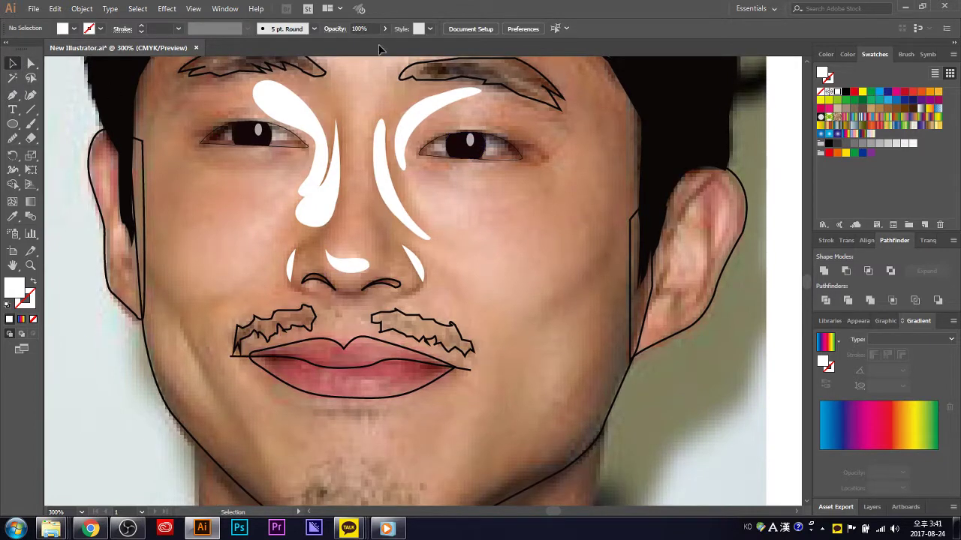
click(13, 95)
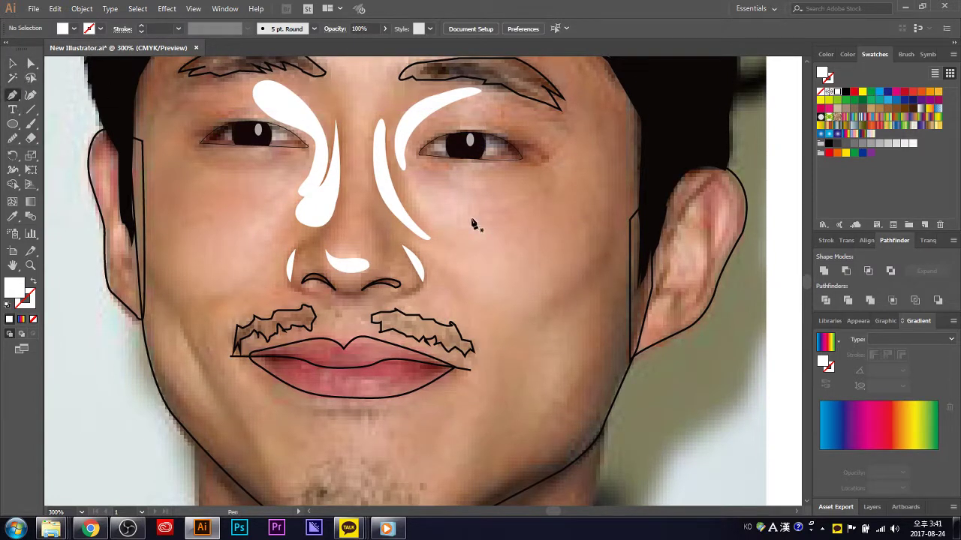
- Draw an angular white highlight on the right cheek beside the ear, rounding its top corner
click(613, 215)
click(598, 258)
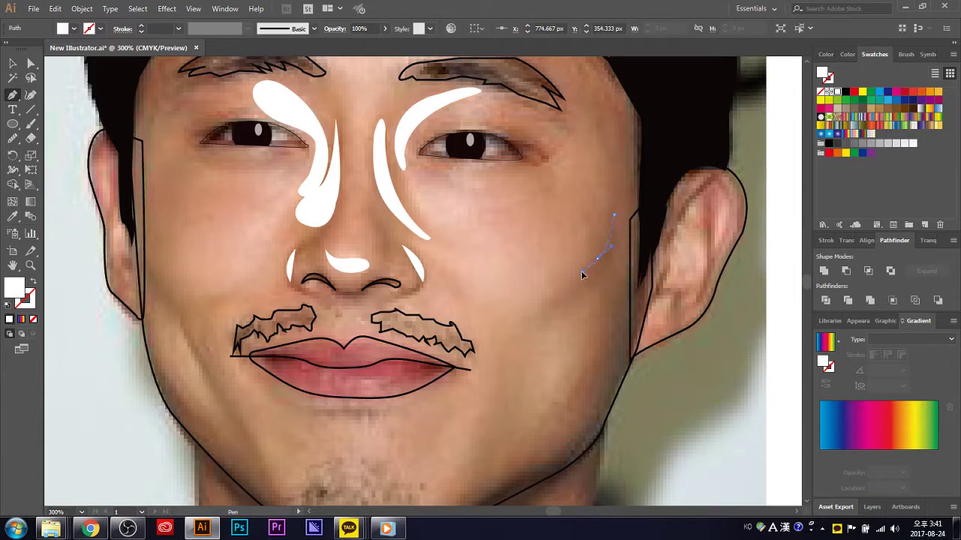
click(578, 273)
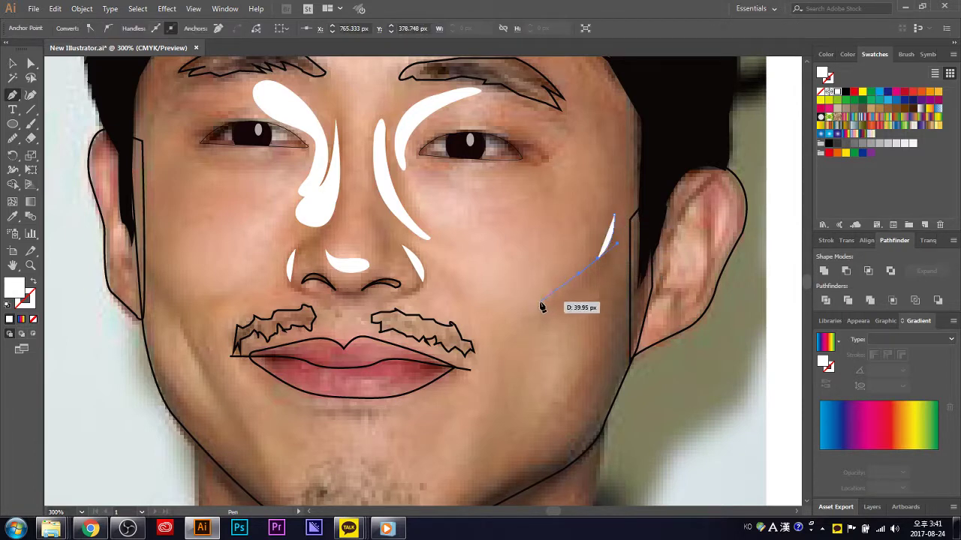
click(540, 301)
drag(529, 328, 542, 329)
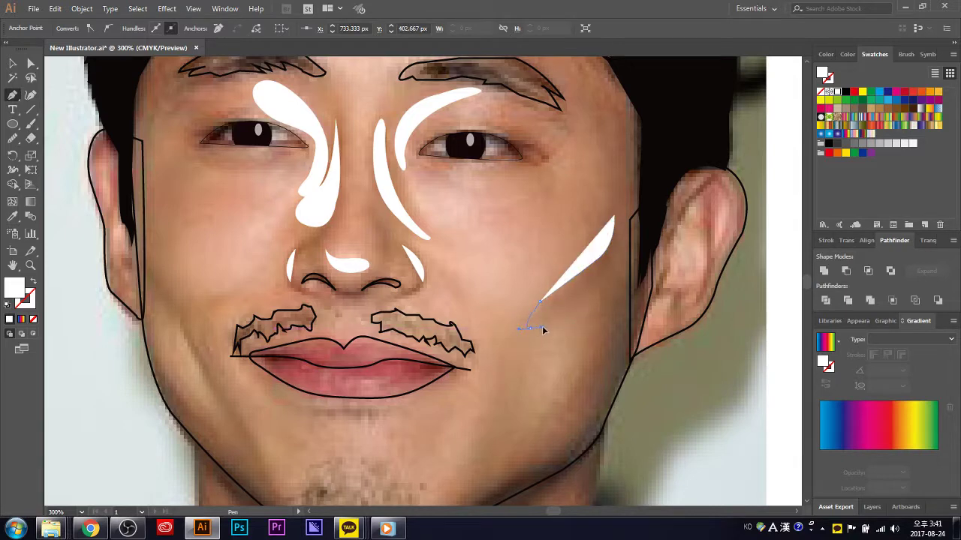
drag(619, 295, 643, 193)
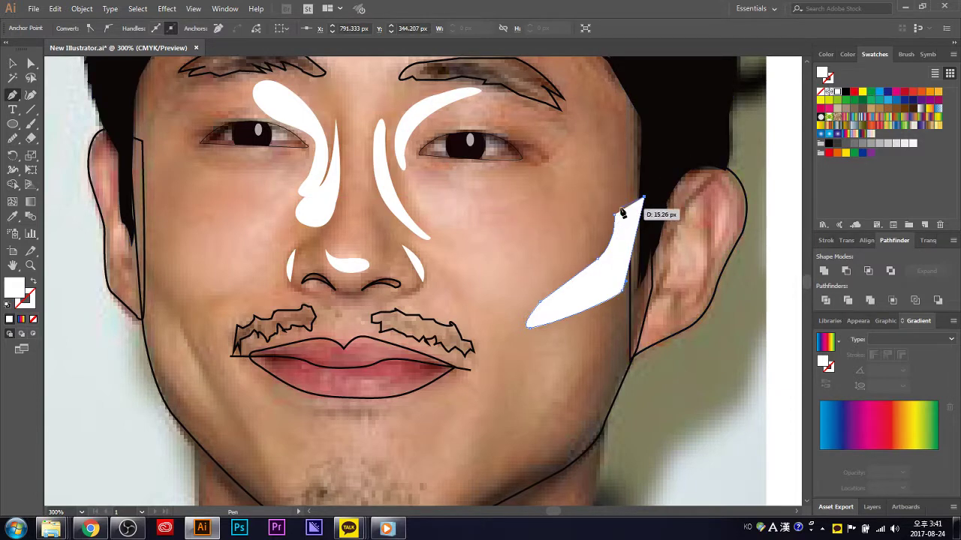
drag(643, 194, 617, 221)
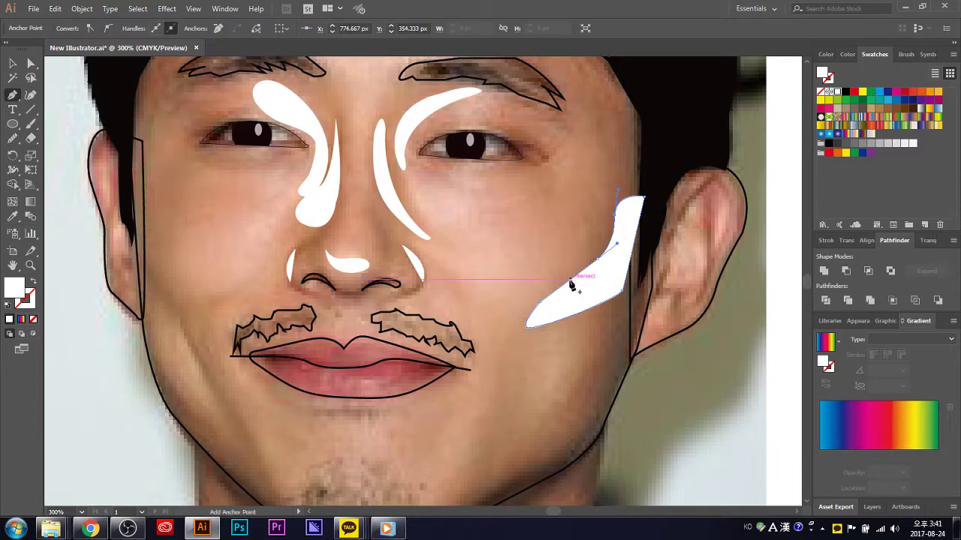
scroll(171, 309, down, 1)
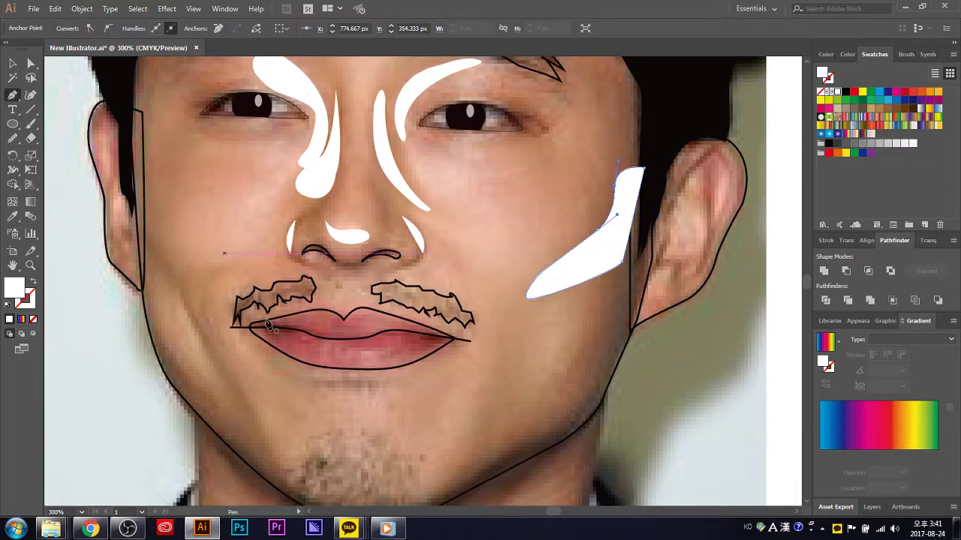
- Shape a curved white highlight along the left cheek edge
mouse_move(151, 251)
mouse_down()
mouse_move(225, 381)
mouse_move(245, 386)
mouse_up()
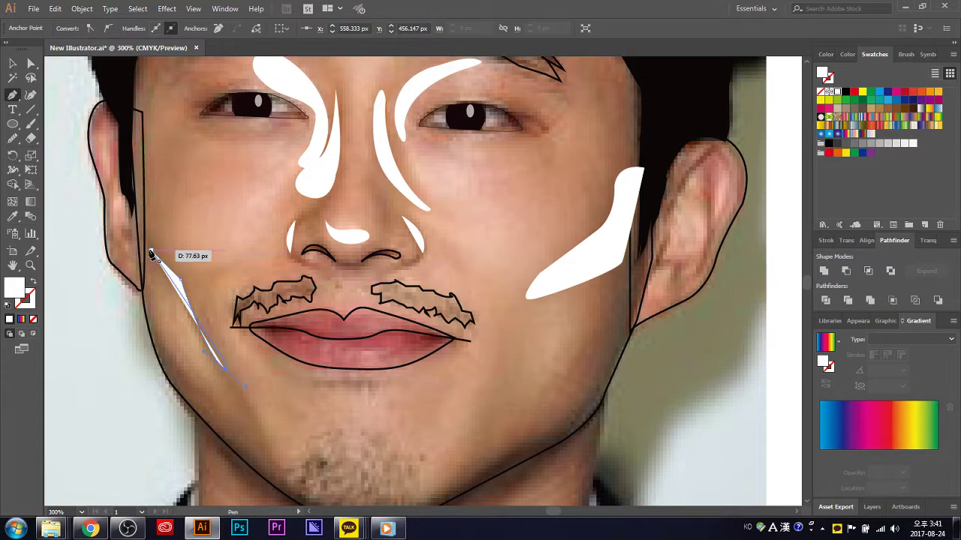
drag(171, 289, 150, 234)
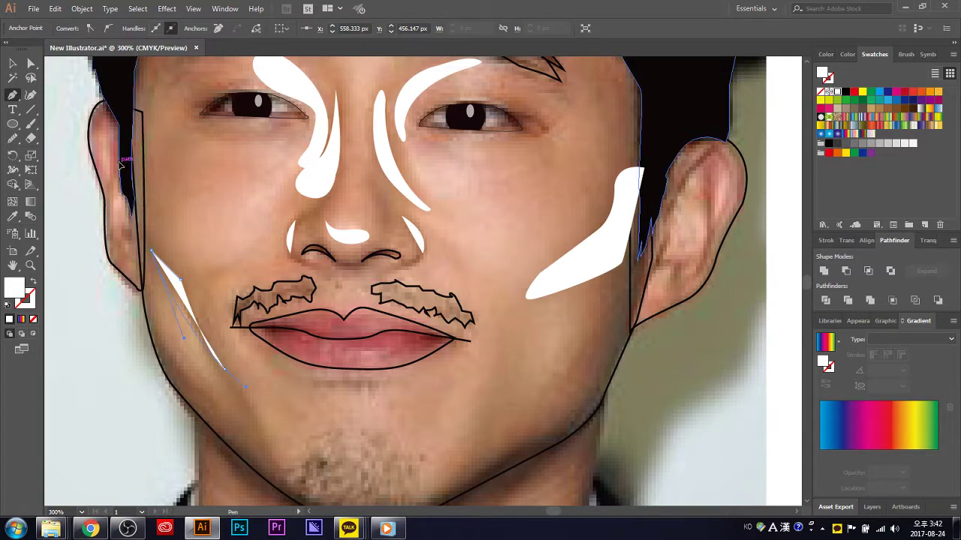
drag(180, 279, 184, 338)
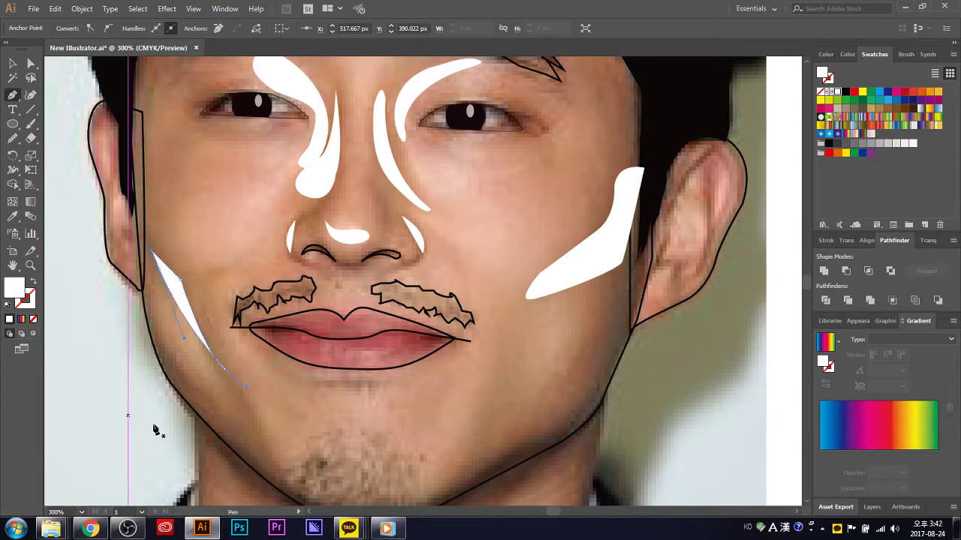
scroll(250, 350, down, 3)
- Trace the jaw shape from the left jaw through a chin corner up the right jaw
click(246, 324)
drag(290, 415, 317, 435)
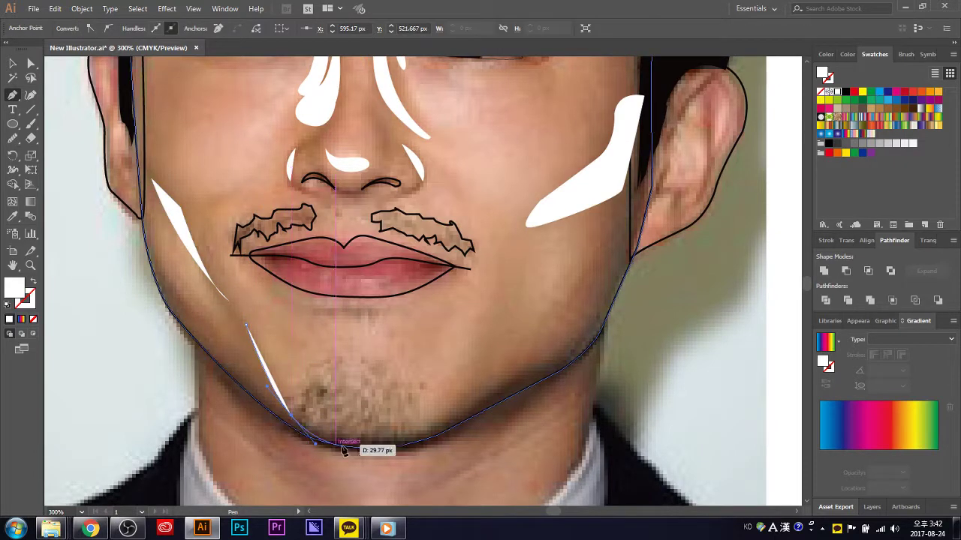
click(372, 451)
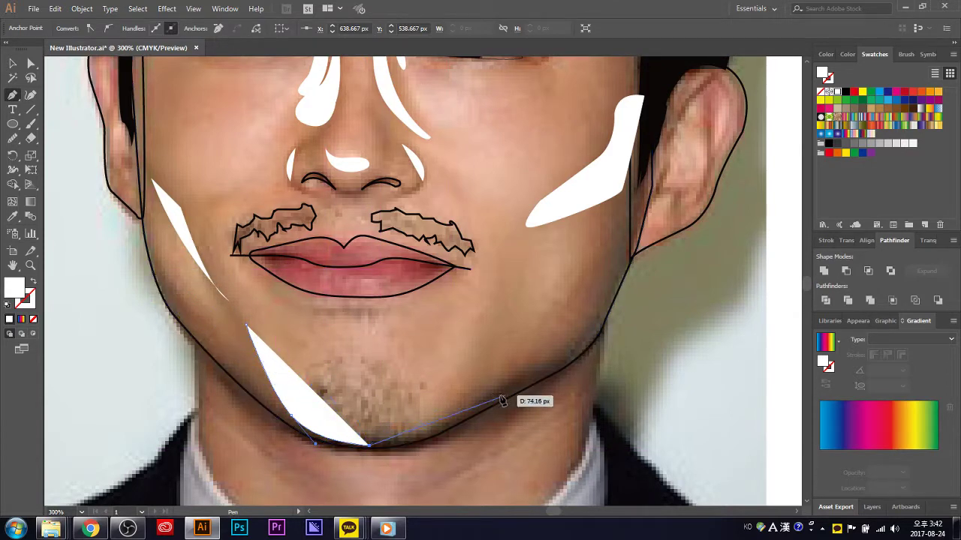
drag(496, 406, 499, 344)
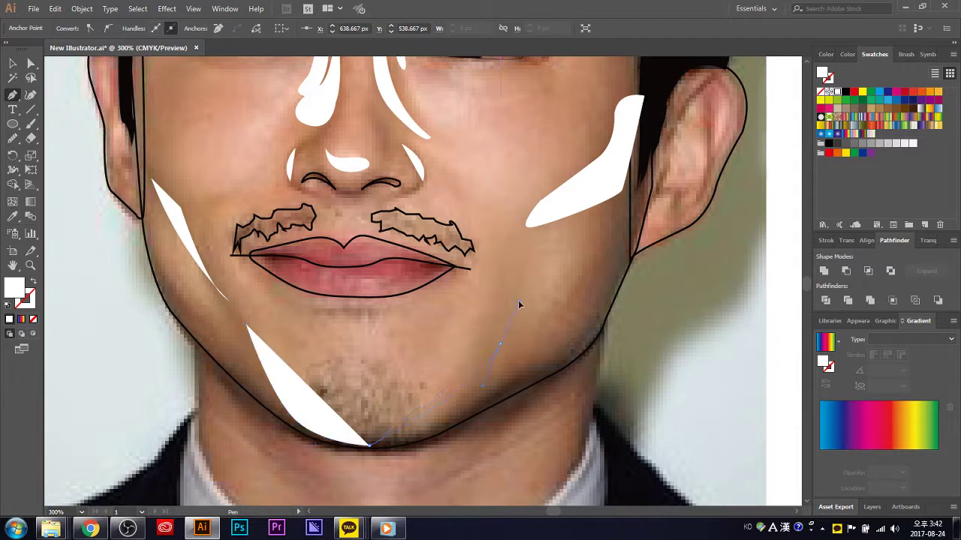
drag(504, 283, 500, 260)
key(ctrl+z)
drag(599, 272, 599, 272)
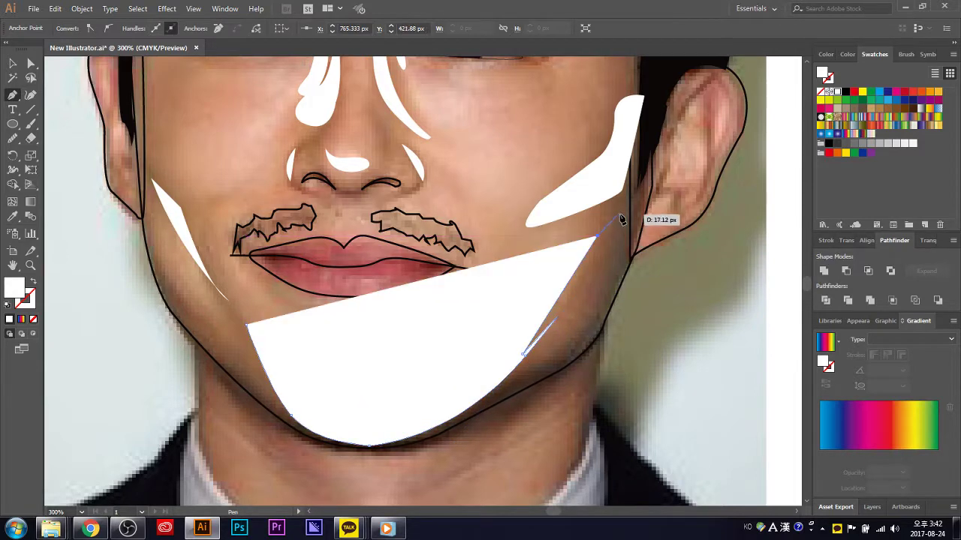
- Continue from below the right ear back along the jawline and chin, closing at the left jaw
click(640, 194)
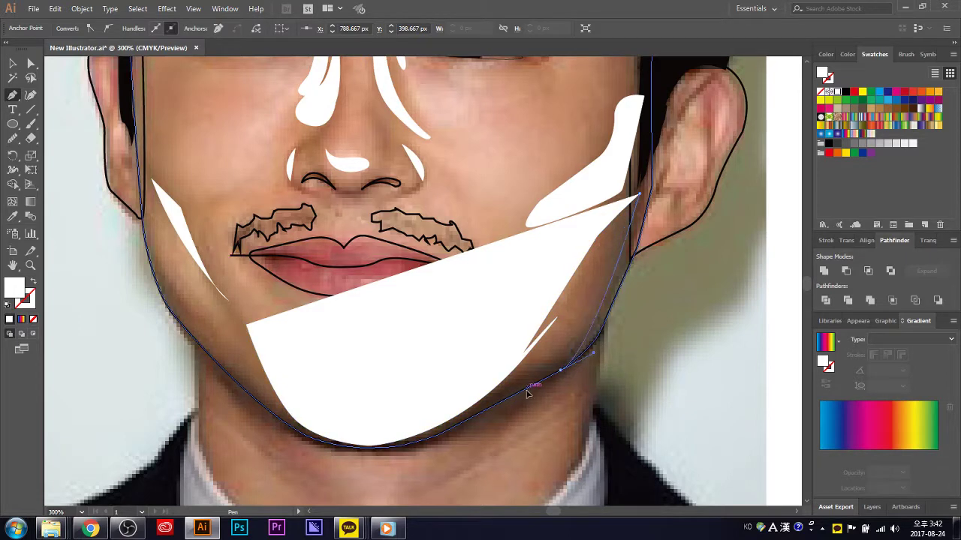
drag(560, 371, 495, 408)
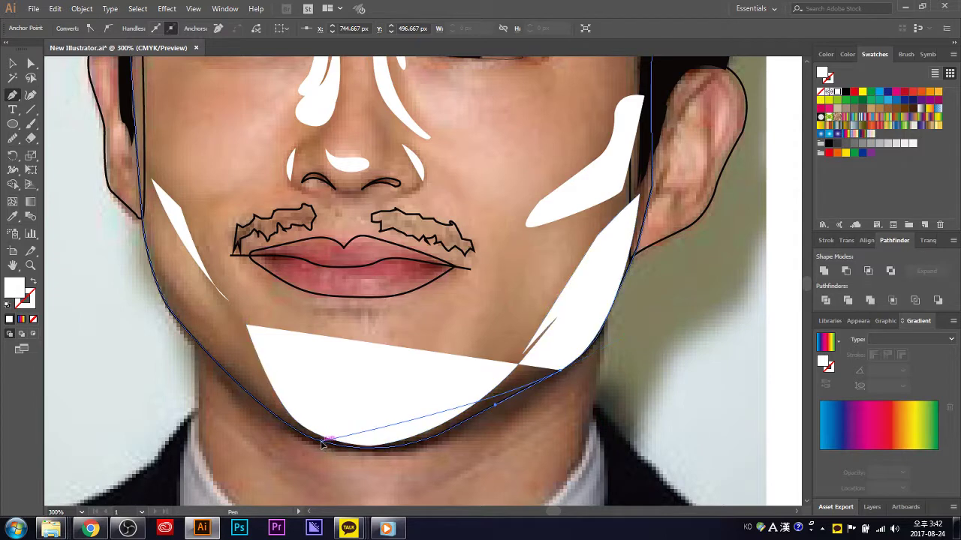
drag(321, 441, 247, 407)
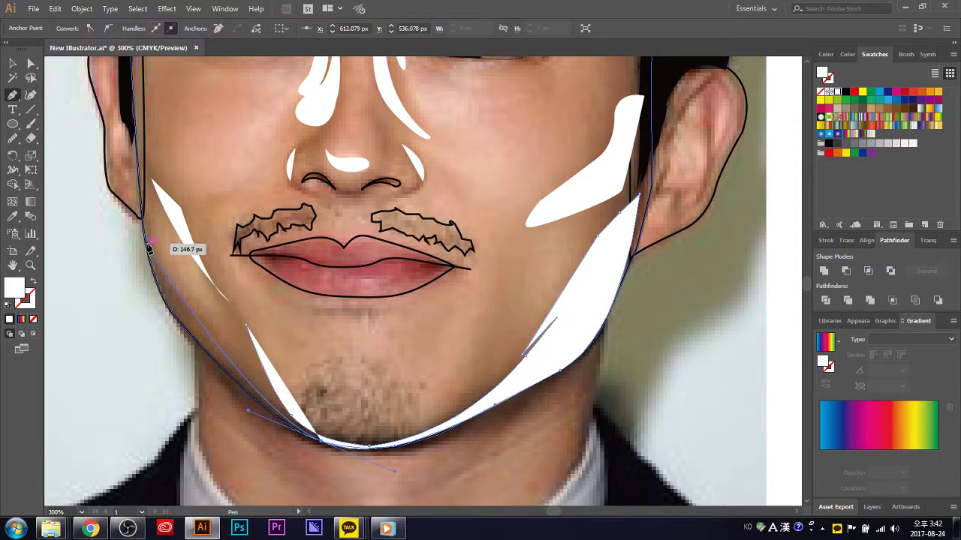
mouse_move(144, 221)
mouse_down()
mouse_move(137, 194)
mouse_move(166, 310)
mouse_up()
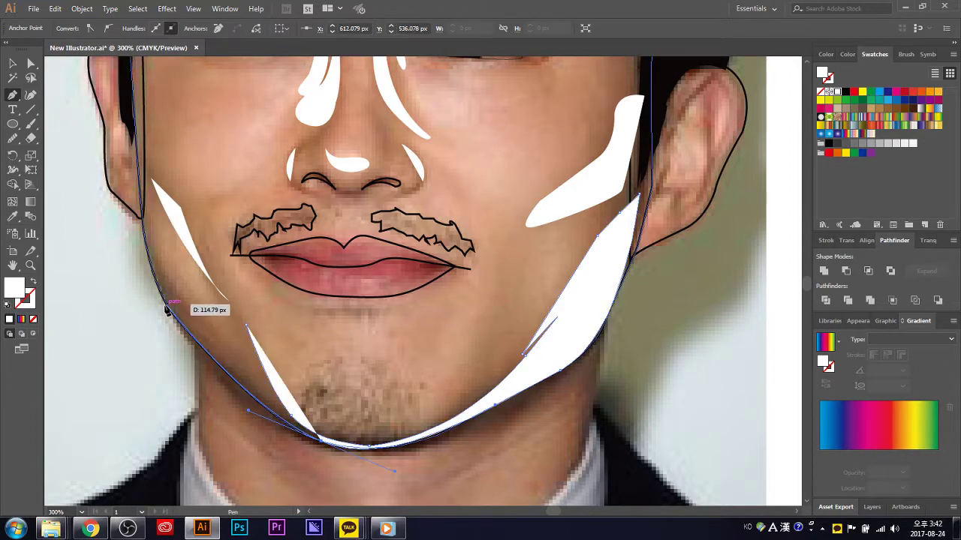
mouse_move(167, 309)
mouse_down()
mouse_move(139, 193)
mouse_move(248, 330)
mouse_up()
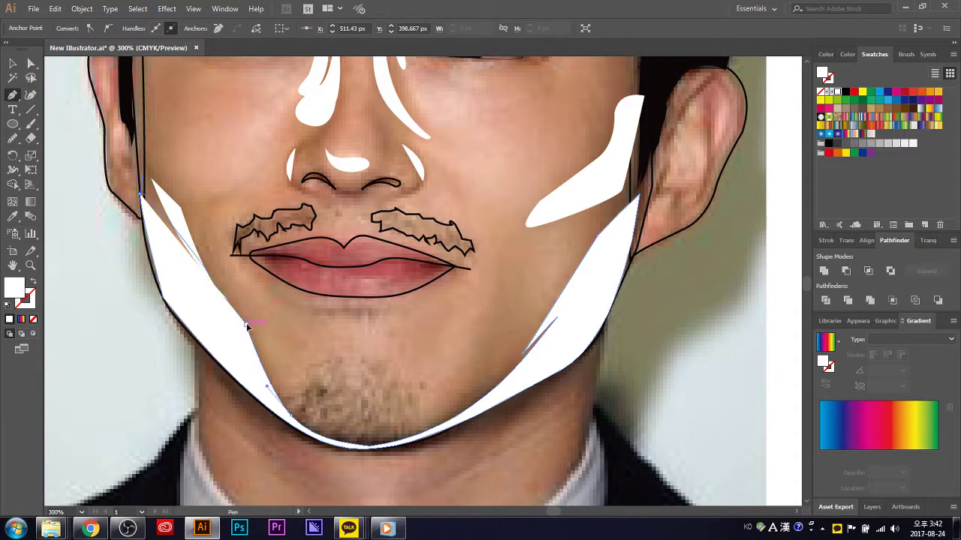
- Zoom to review the closed jaw shape and select it
scroll(360, 328, up, 3)
scroll(484, 346, up, 2)
scroll(465, 348, down, 4)
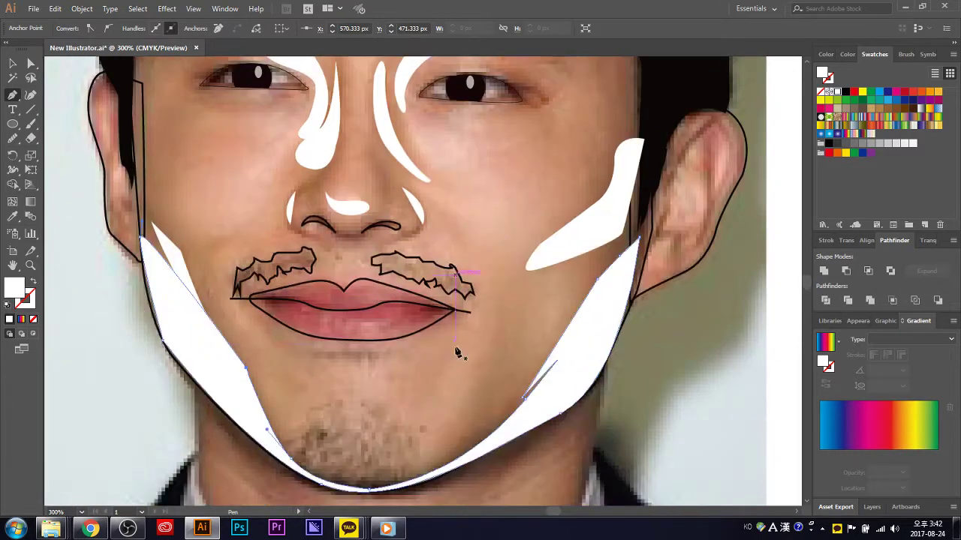
scroll(450, 375, up, 2)
scroll(446, 399, up, 1)
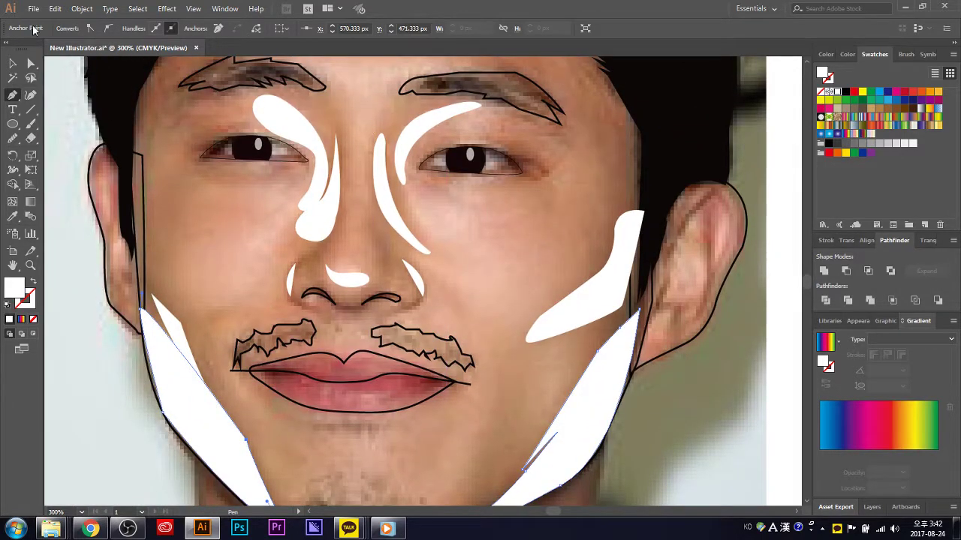
scroll(161, 214, down, 2)
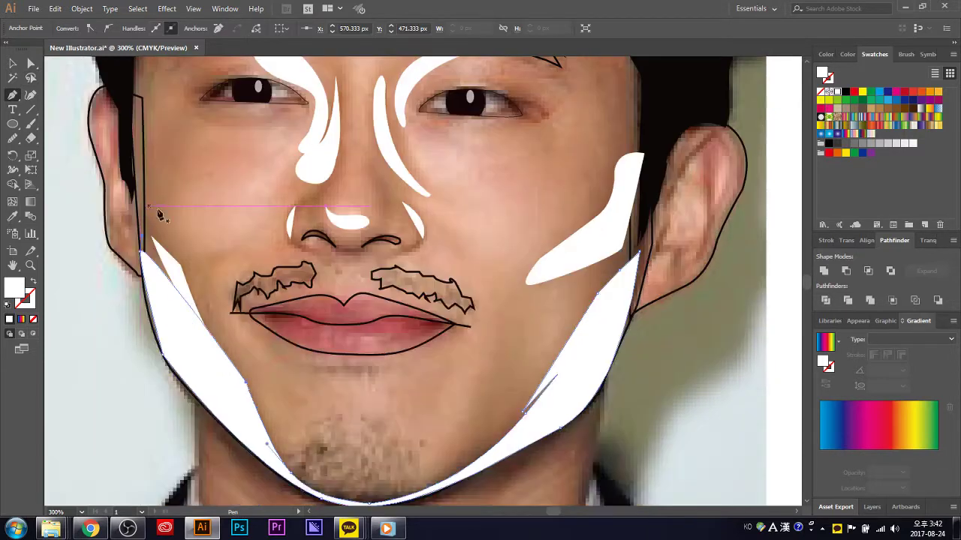
scroll(194, 240, down, 2)
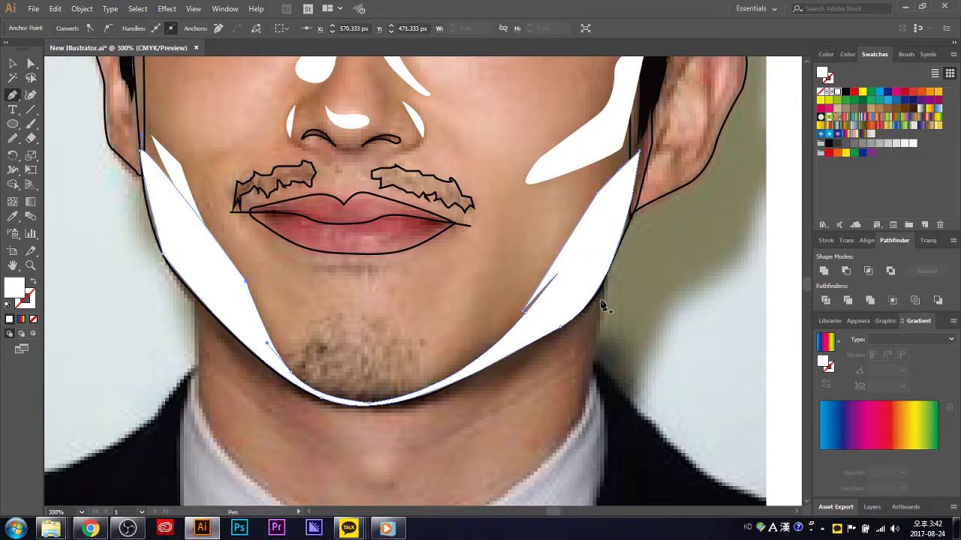
click(13, 63)
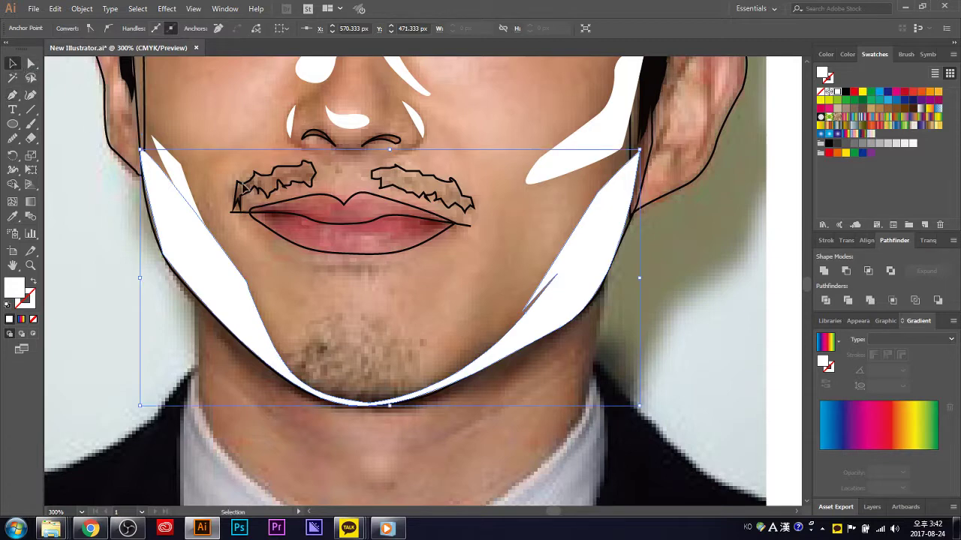
click(610, 253)
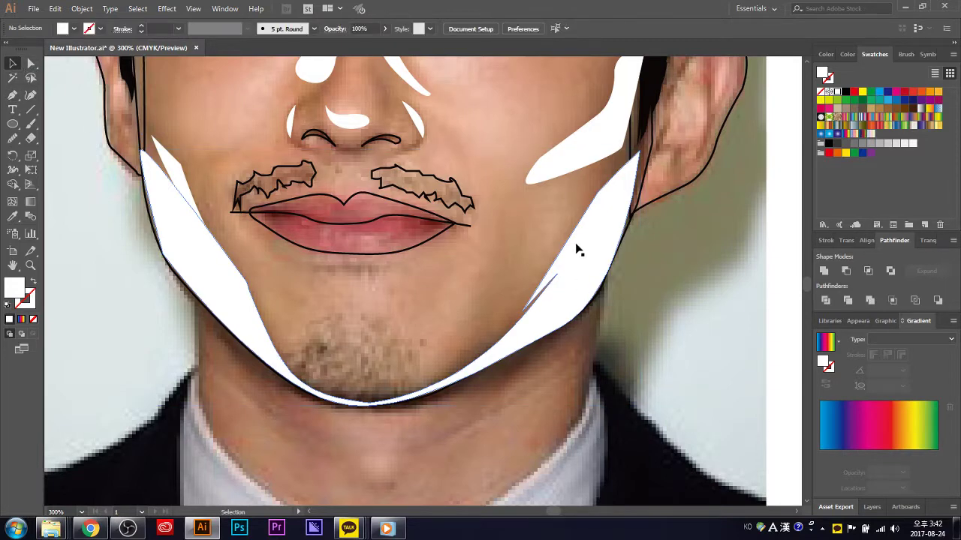
- Fill the jaw shape with a brown skin tone sampled using the Eyedropper
key(i)
click(508, 388)
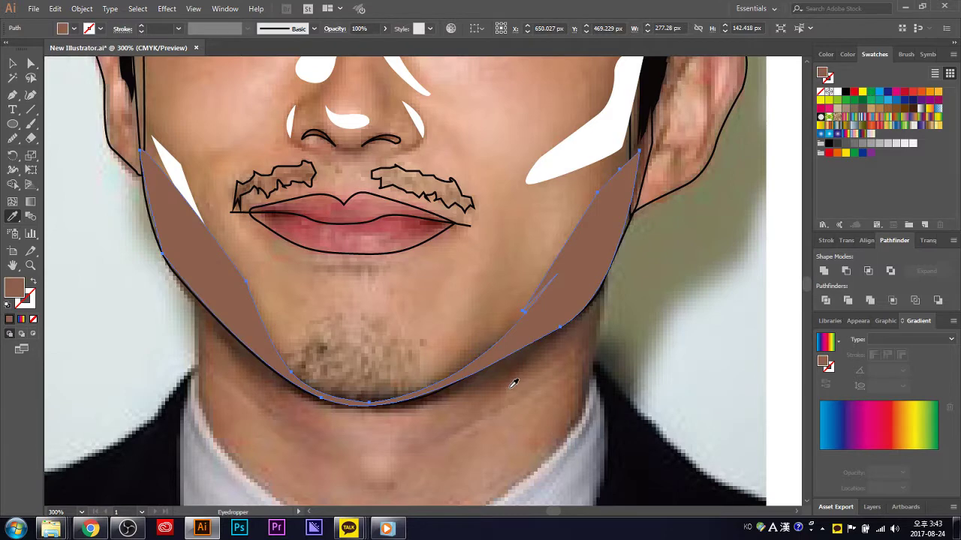
scroll(503, 387, up, 2)
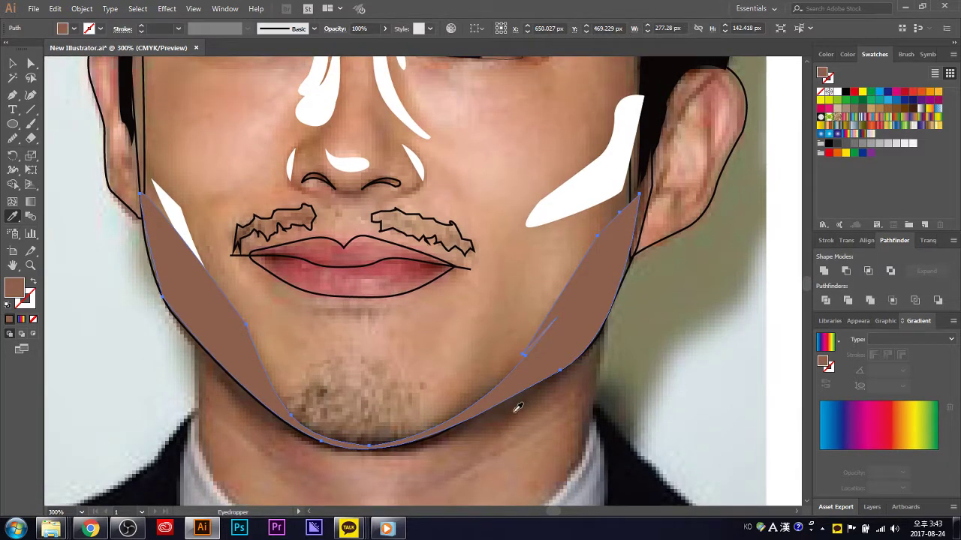
click(516, 407)
click(523, 410)
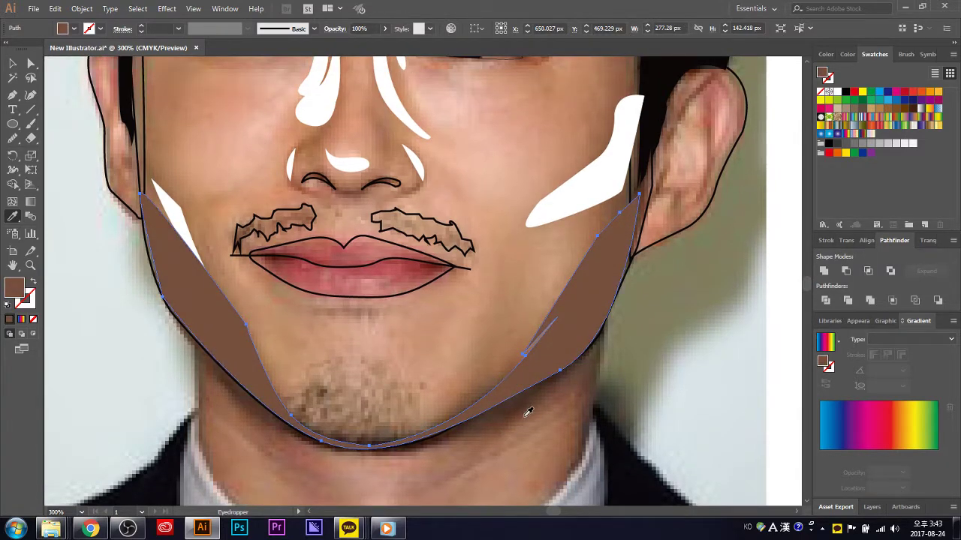
scroll(431, 366, up, 2)
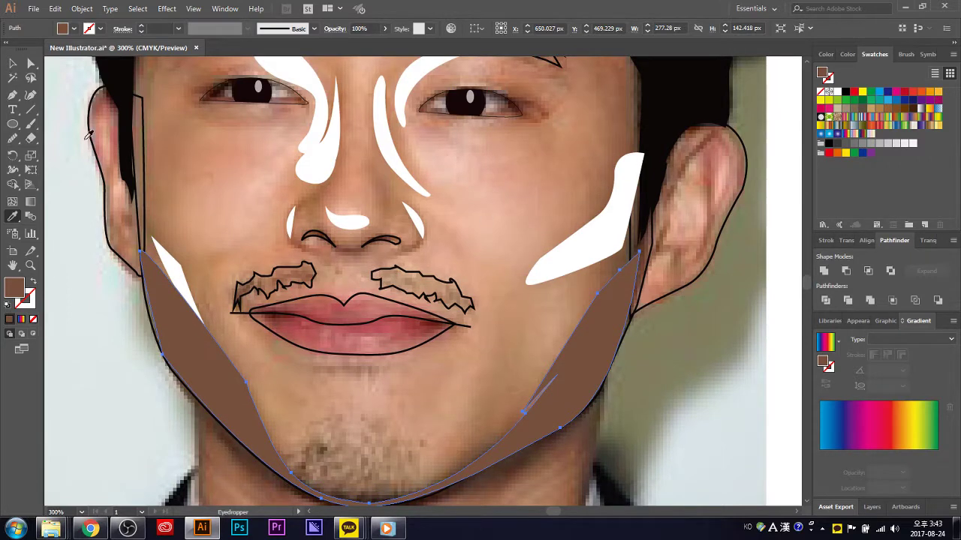
click(13, 64)
key(ctrl+shift+a)
- Fill the left eyebrow solid black by sampling the hair
scroll(187, 220, up, 2)
scroll(210, 260, up, 2)
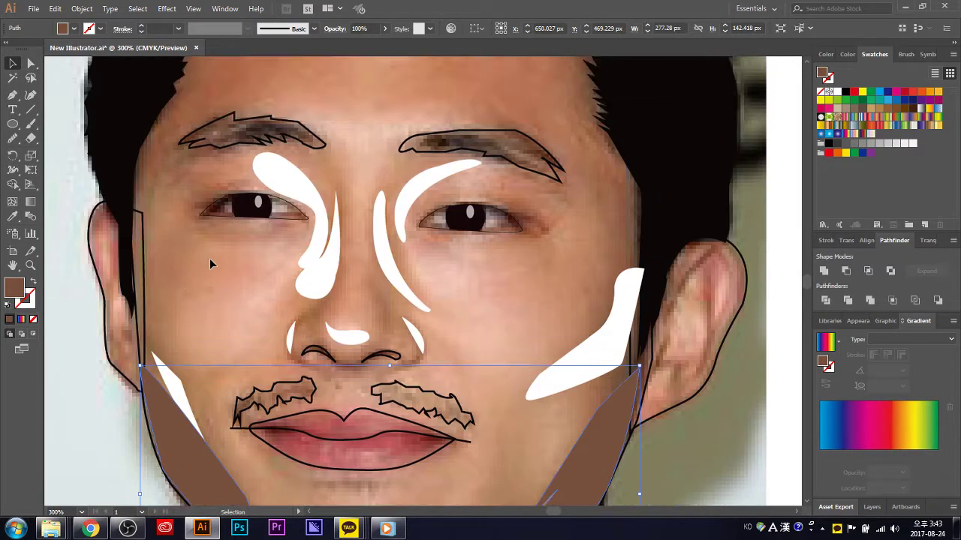
scroll(218, 258, up, 3)
click(278, 208)
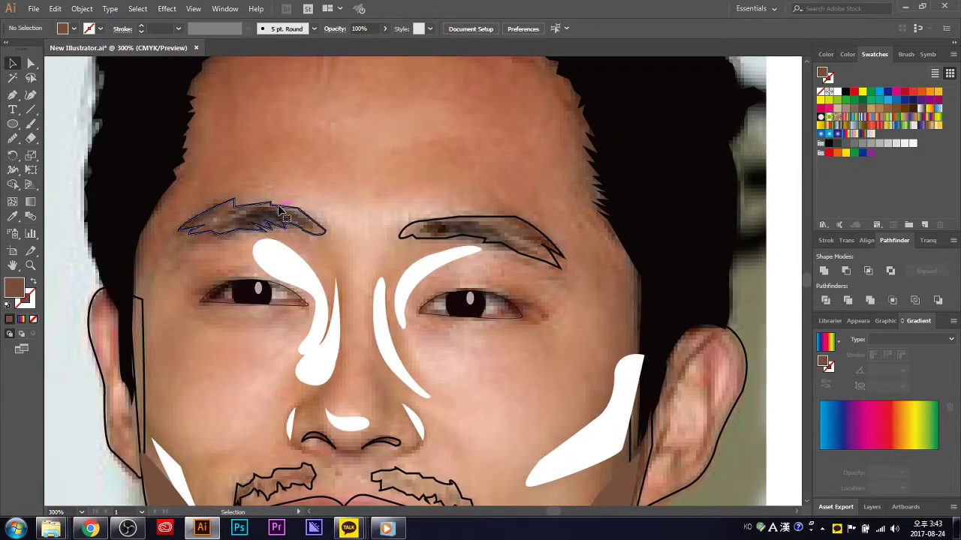
key(i)
click(269, 213)
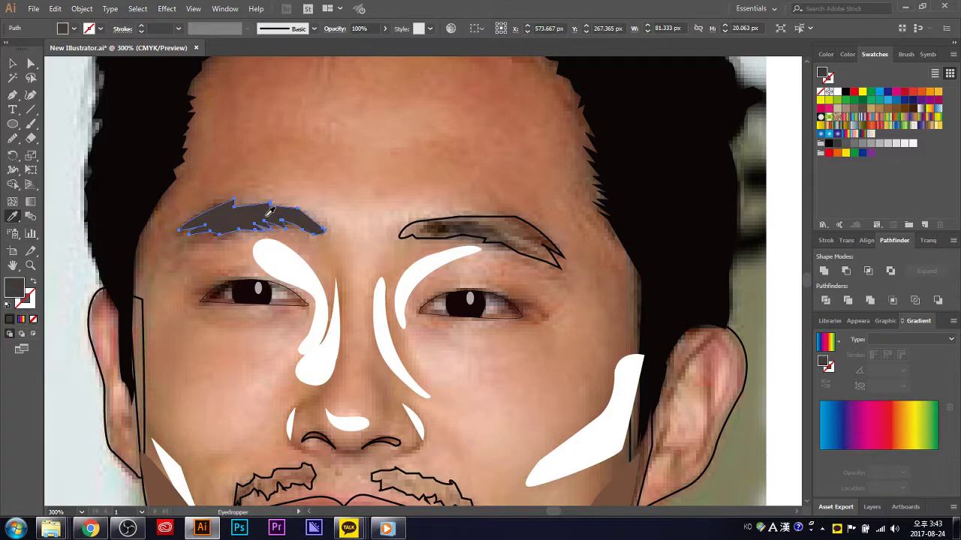
click(172, 177)
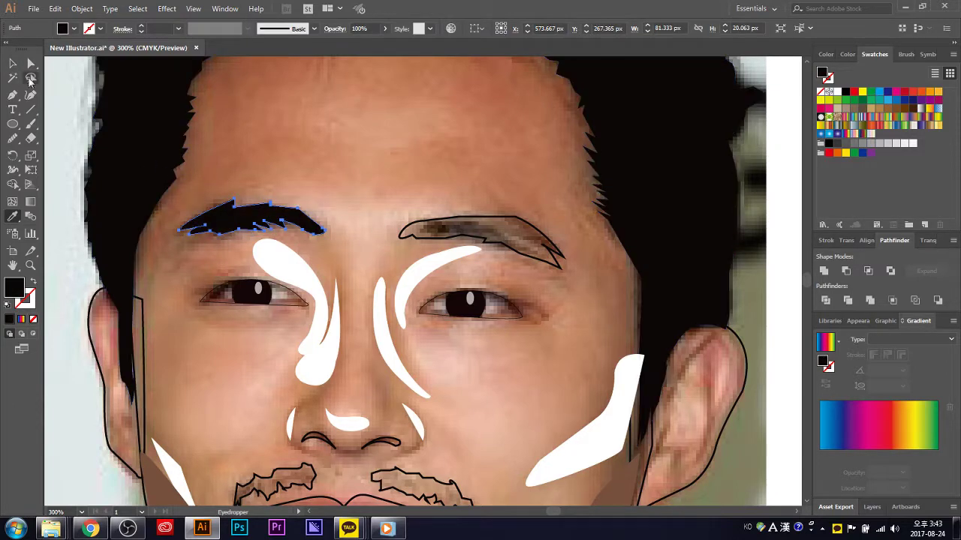
key(v)
- Fill the right eyebrow black from the hair as well
click(474, 242)
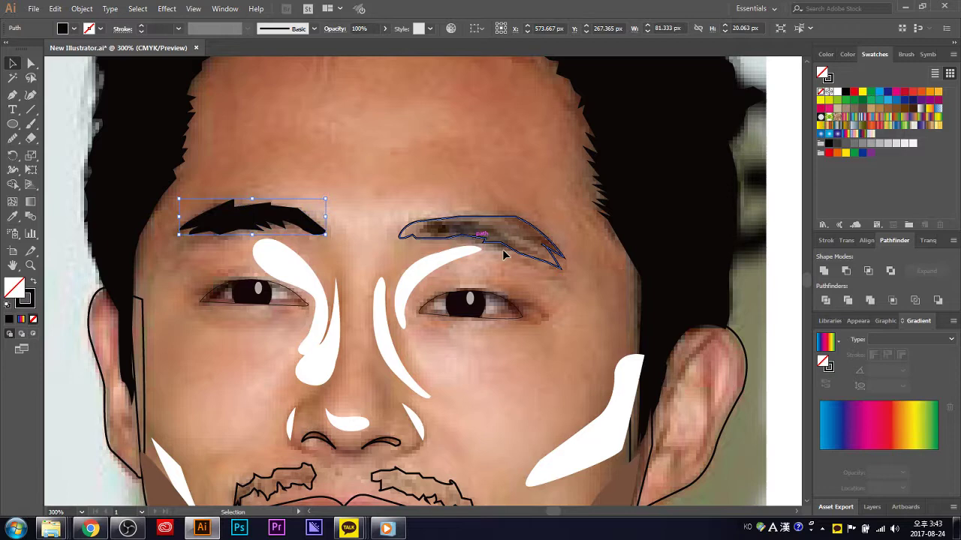
key(i)
click(668, 171)
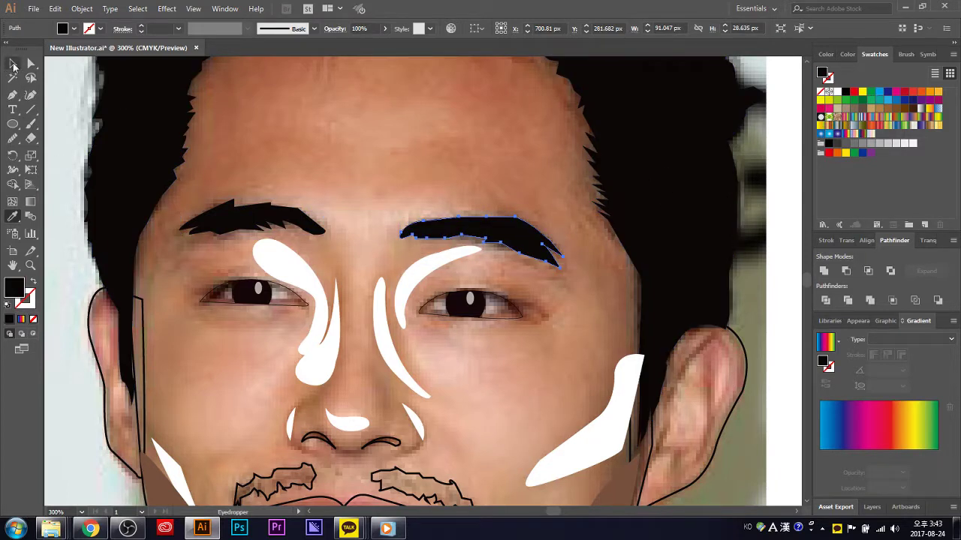
click(13, 64)
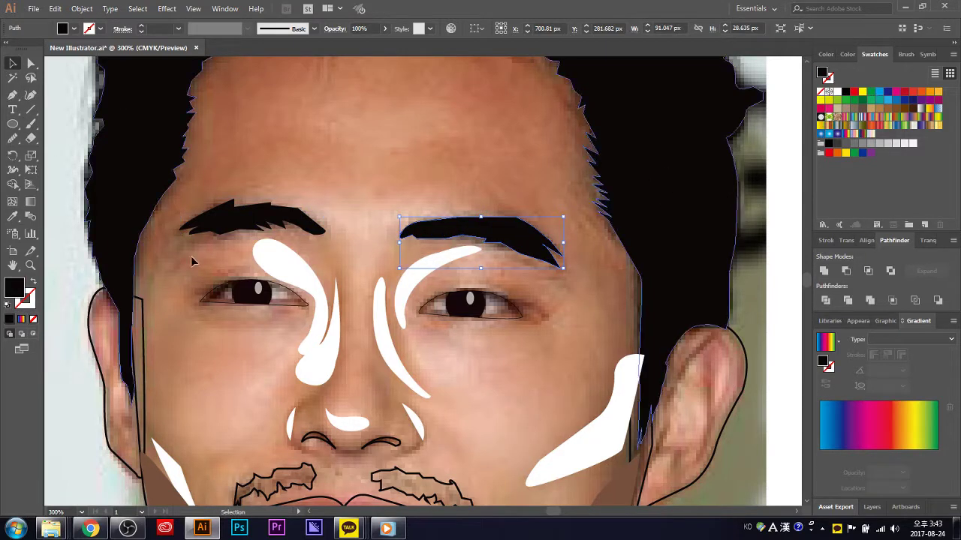
click(300, 302)
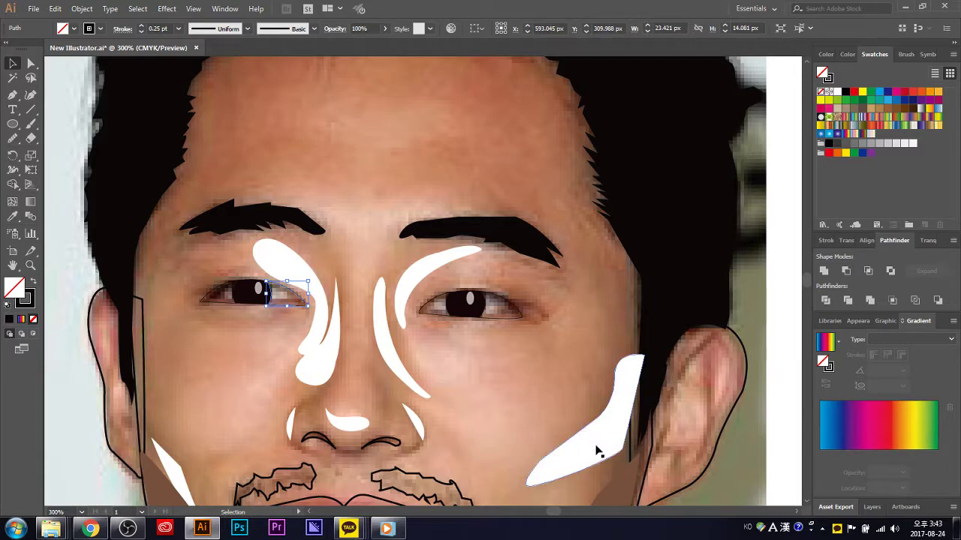
- Fill the left eye and its small corner piece with white using the Eyedropper
key(i)
click(611, 440)
click(12, 64)
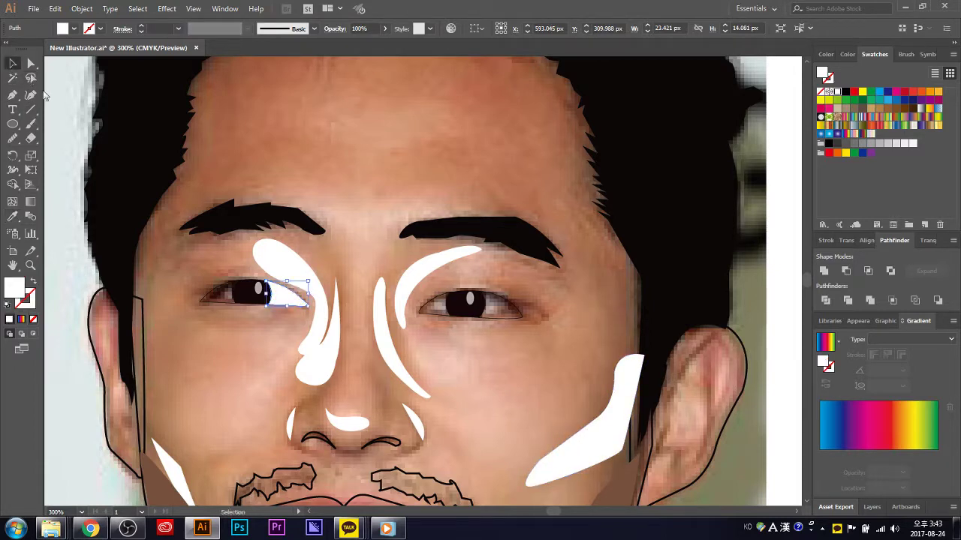
click(220, 308)
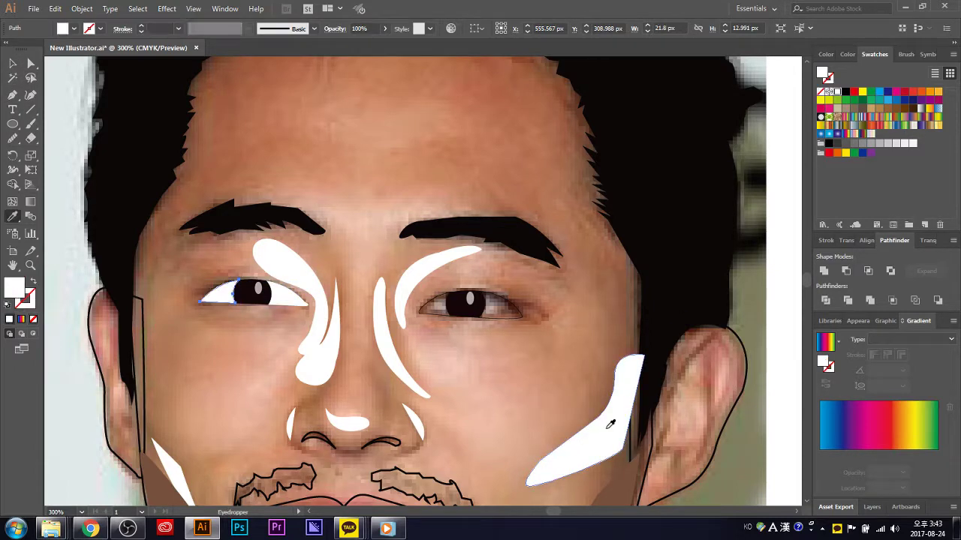
key(i)
click(615, 439)
click(15, 65)
- Fill the right eye shape with sampled white
click(439, 307)
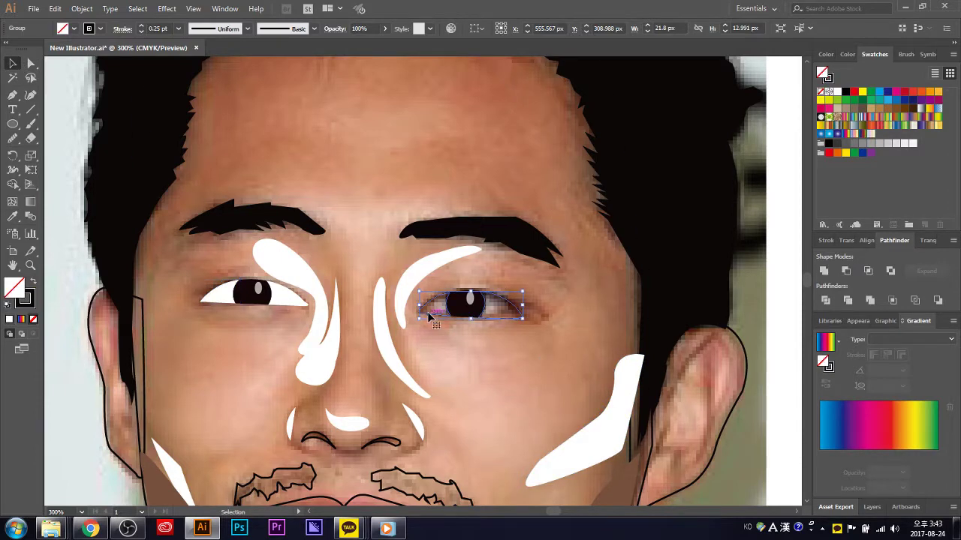
key(i)
click(623, 418)
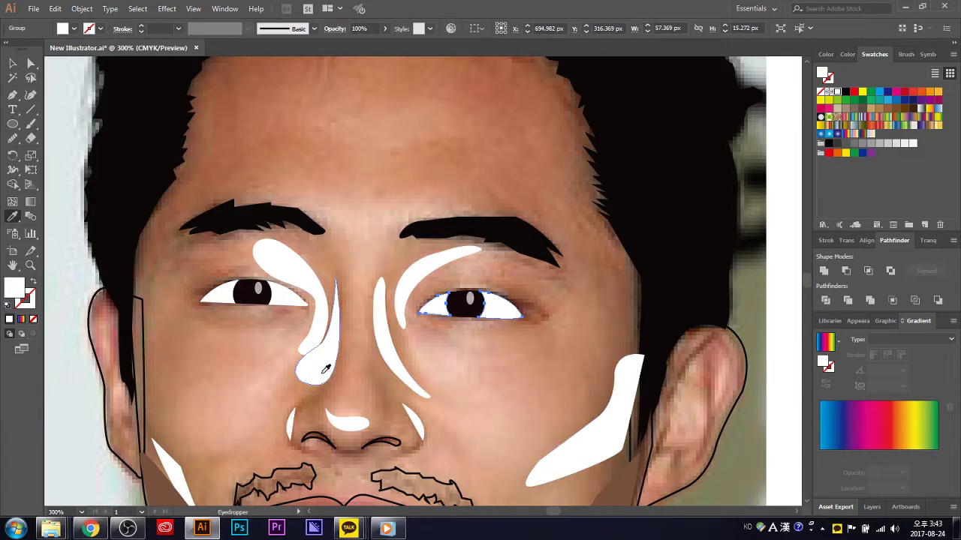
scroll(327, 368, down, 3)
click(13, 64)
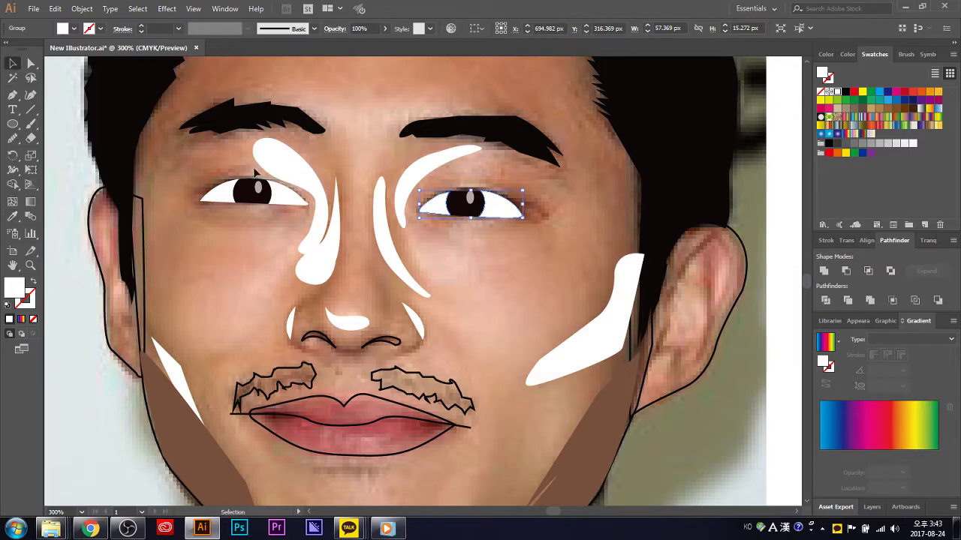
- Recolour the white highlights over both eyes with a brown skin tone
click(258, 173)
key(i)
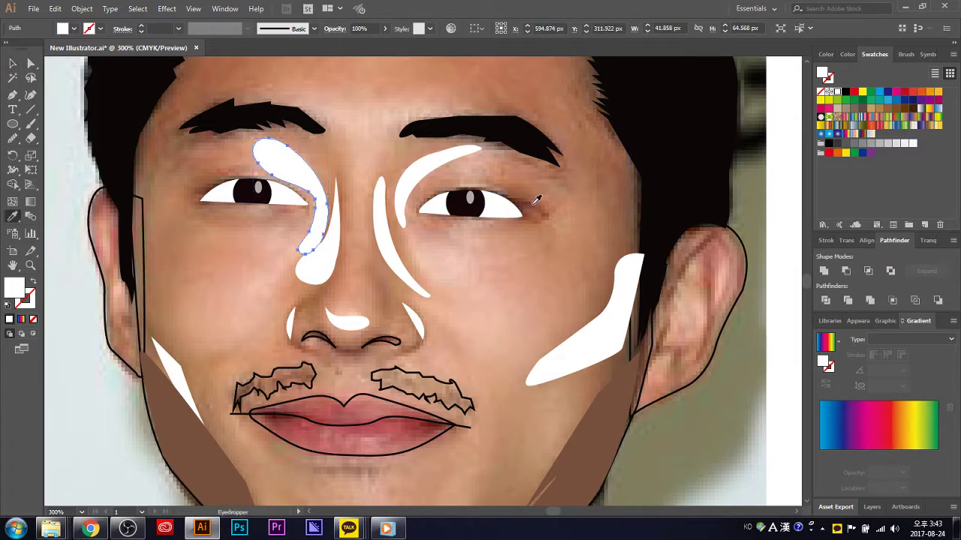
click(535, 201)
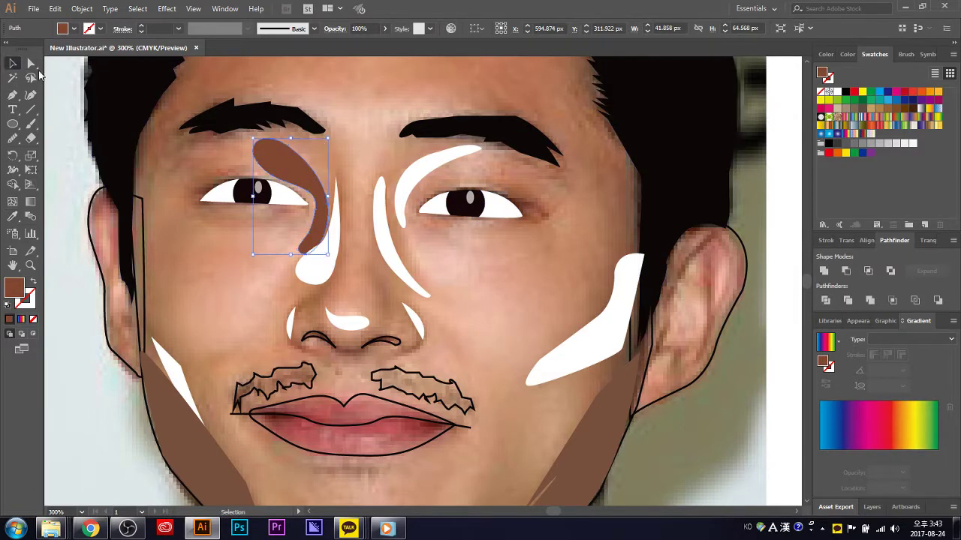
ctrl+click(401, 182)
click(531, 203)
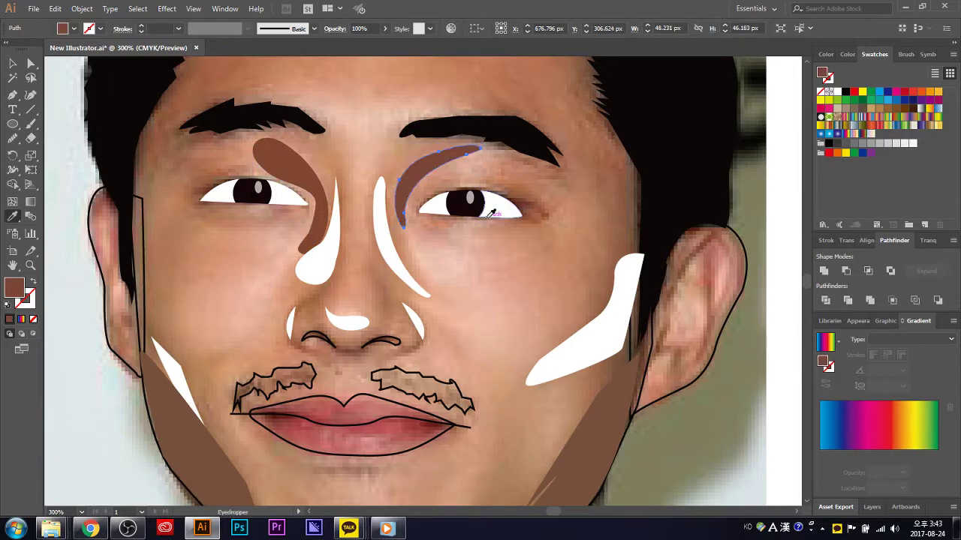
click(13, 65)
- Recolour the highlights beside the nose and along the nose bridge with sampled skin tones
click(321, 266)
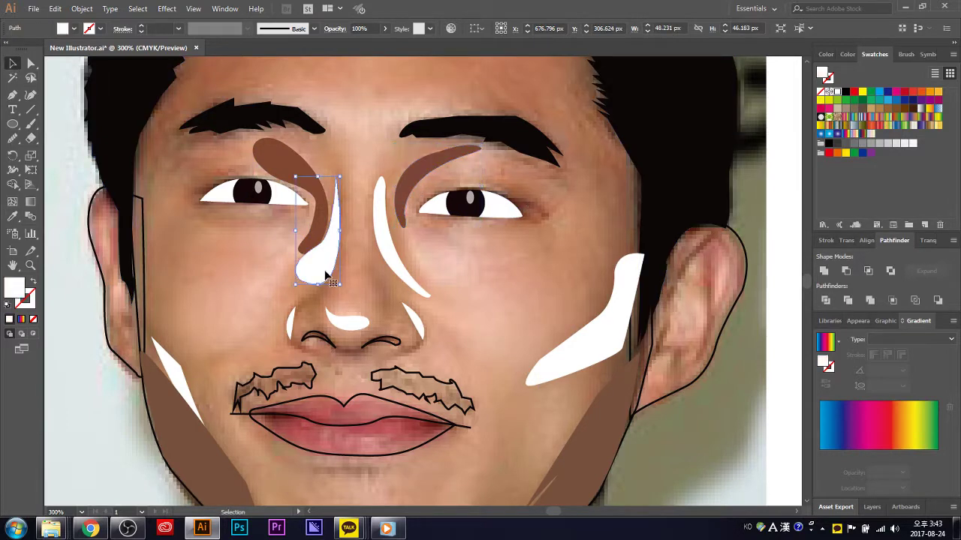
key(i)
click(318, 290)
click(25, 73)
click(420, 297)
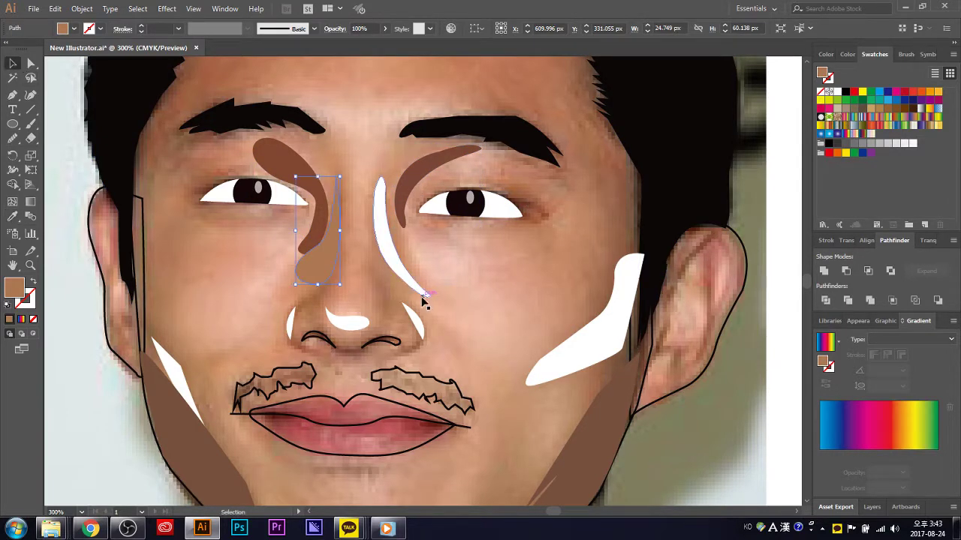
key(i)
click(398, 279)
click(13, 64)
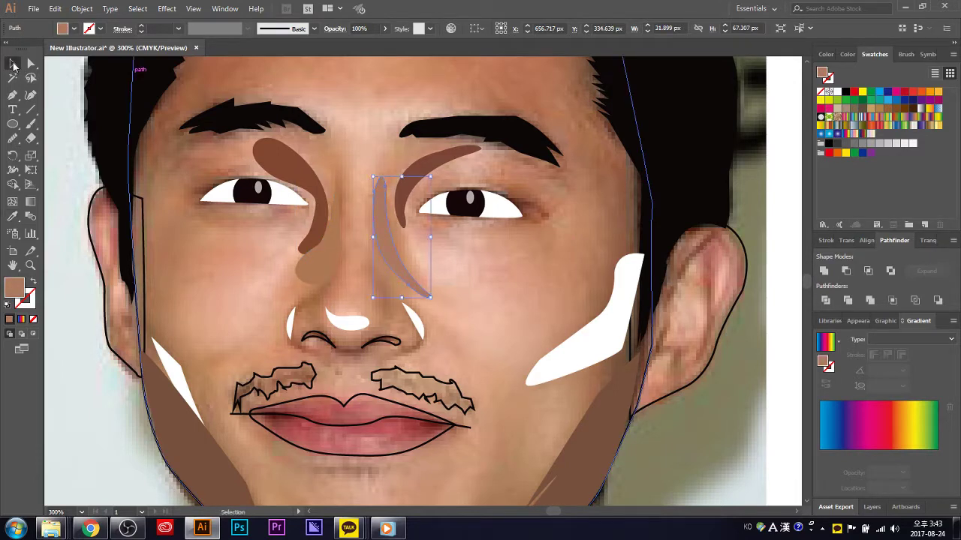
click(330, 325)
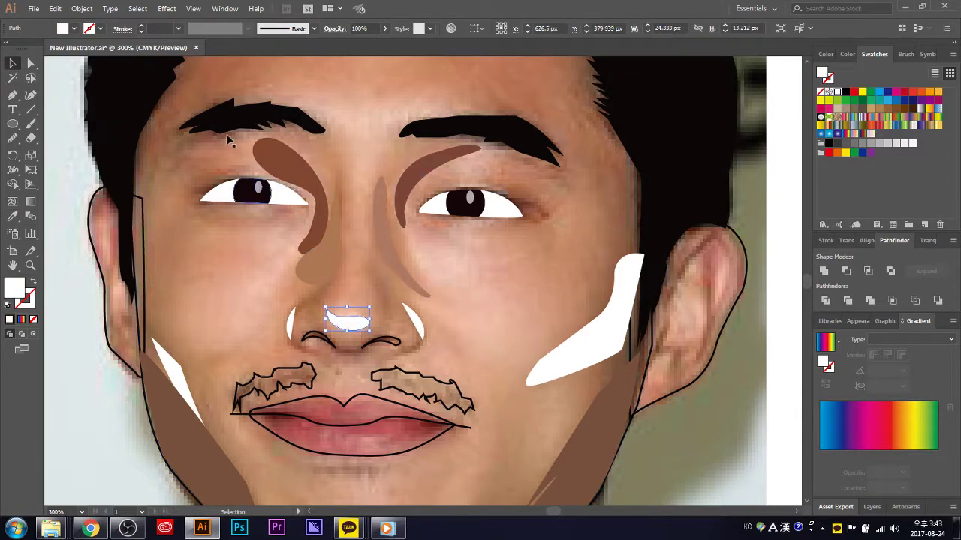
- Group the two nostril highlights and turn their black fill into a black stroke
click(291, 326)
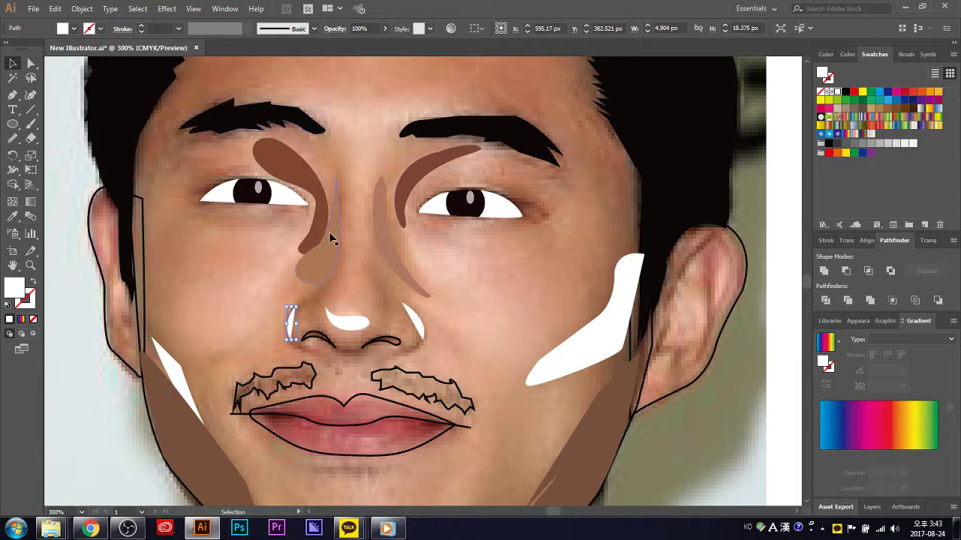
shift+click(419, 332)
key(ctrl+g)
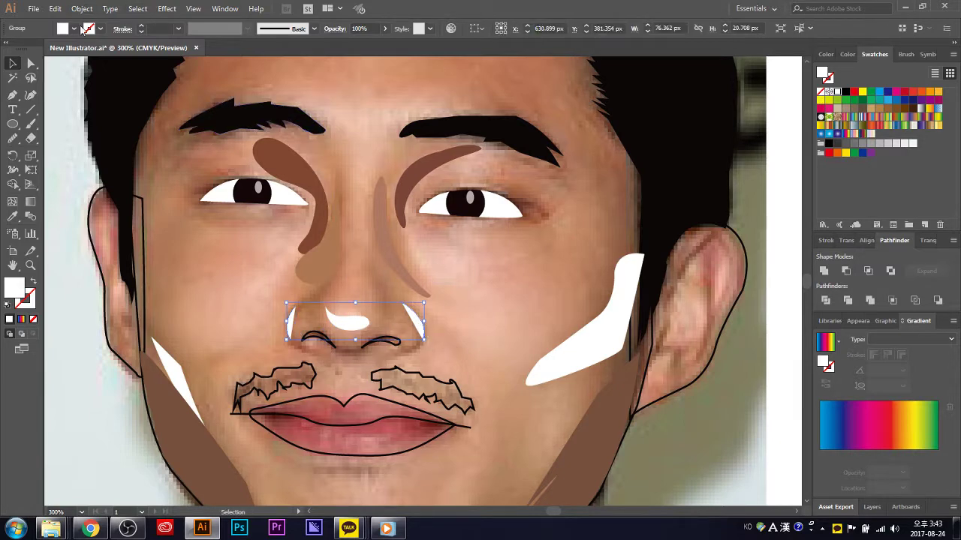
click(74, 28)
click(42, 49)
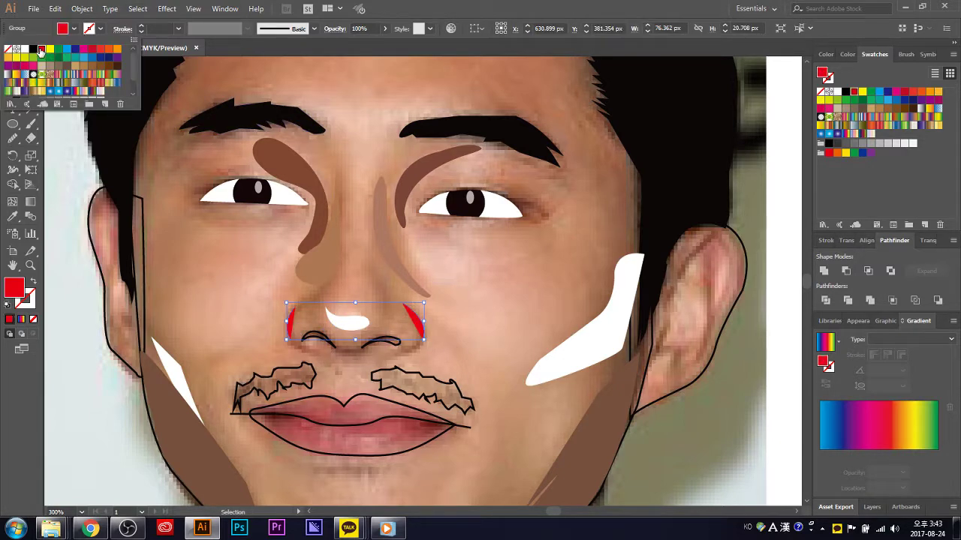
click(33, 49)
key(Escape)
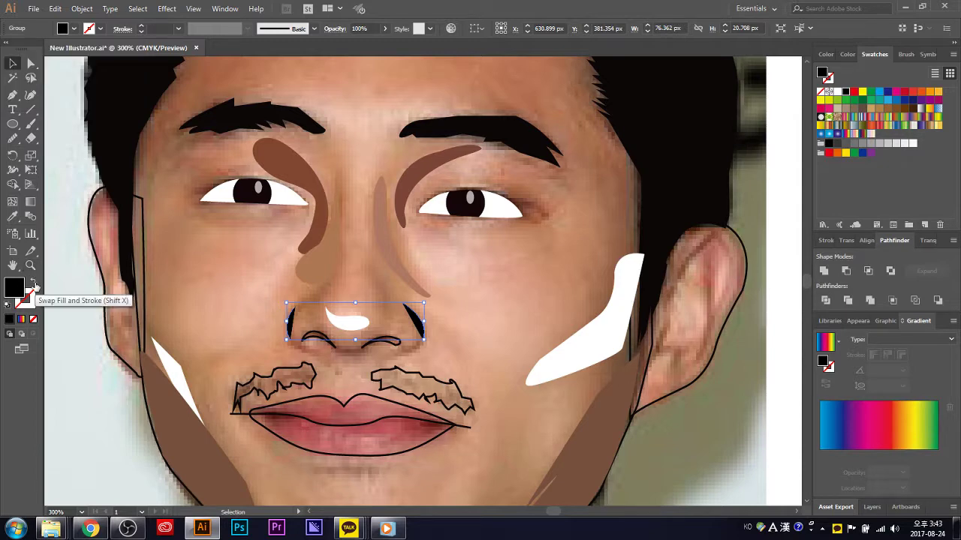
click(33, 284)
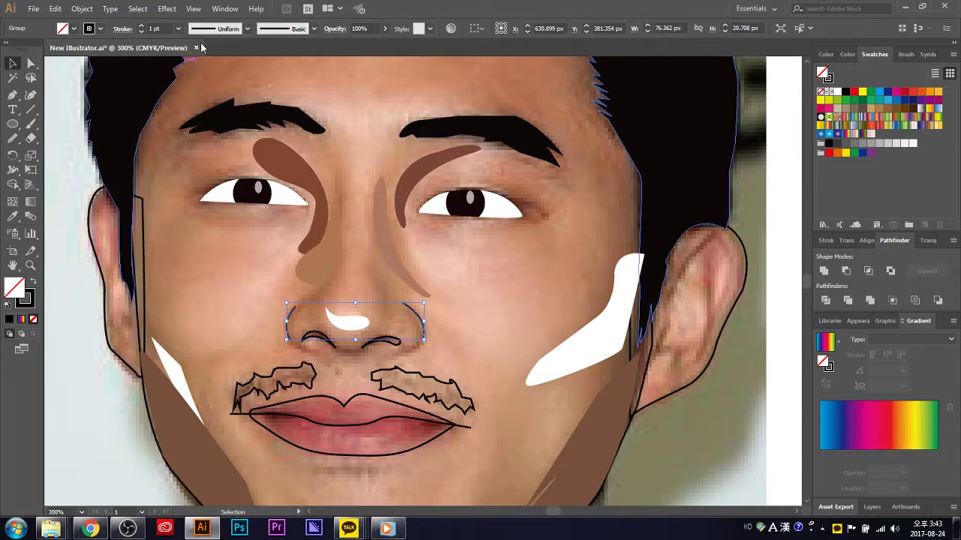
- Give the nostril strokes Width Profile 1 at 2 pt, then deselect them
click(247, 29)
click(224, 64)
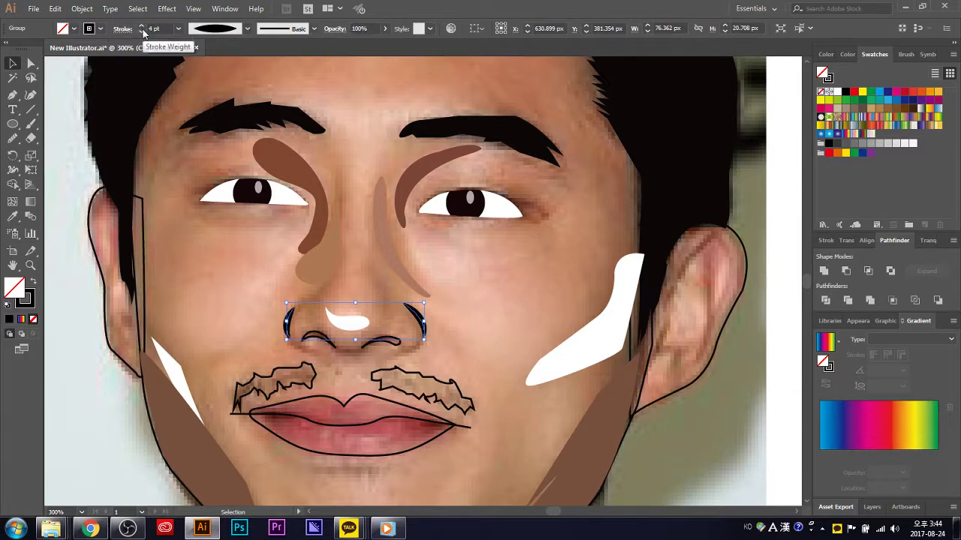
click(142, 32)
click(142, 32)
click(142, 28)
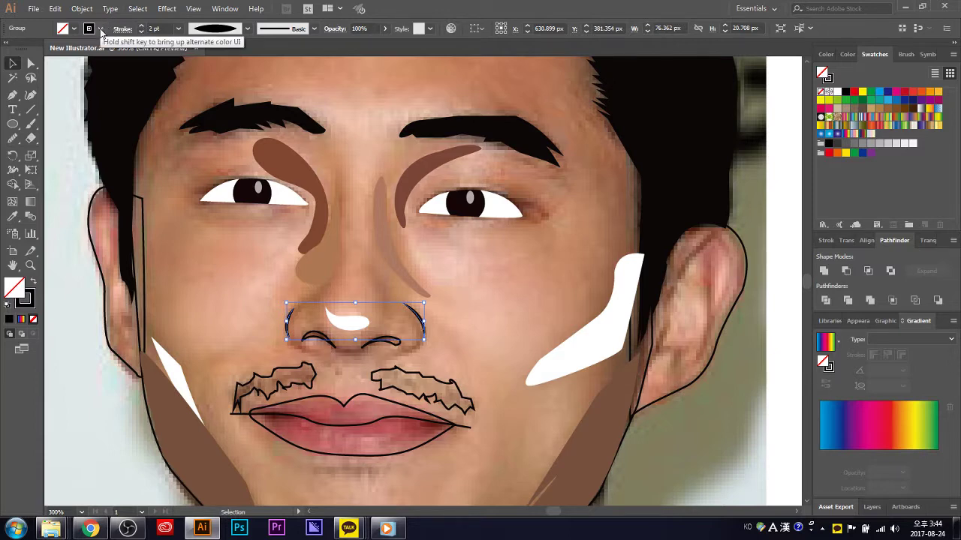
click(472, 315)
scroll(525, 368, down, 2)
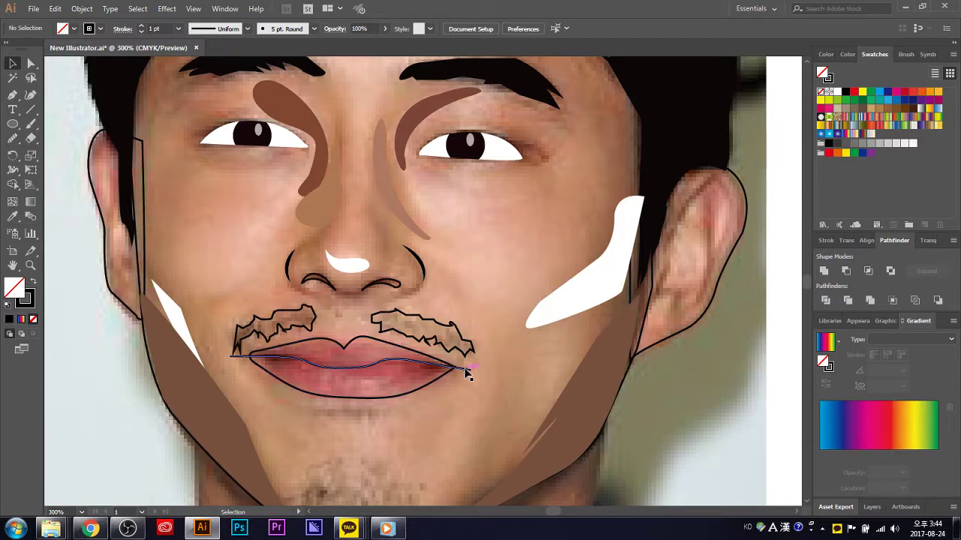
click(417, 363)
shift+click(389, 366)
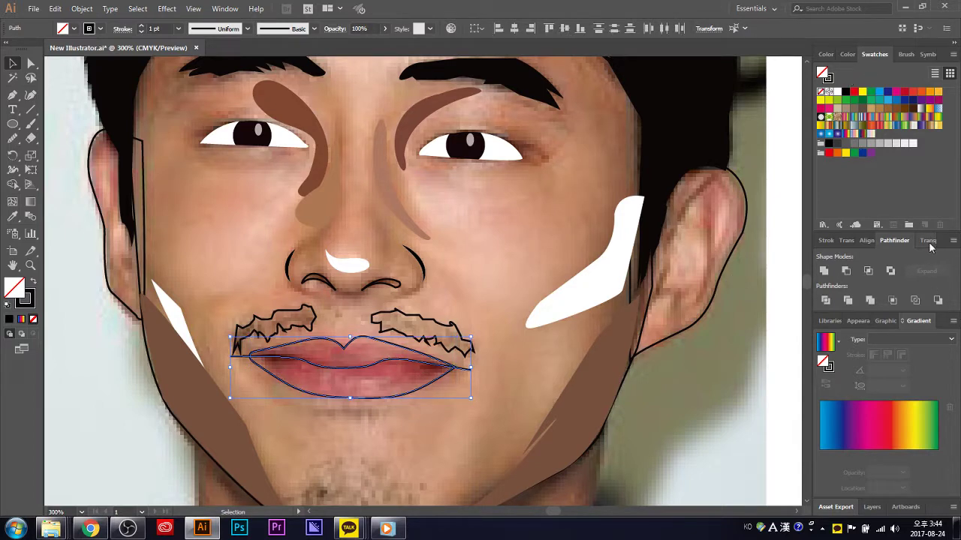
click(825, 301)
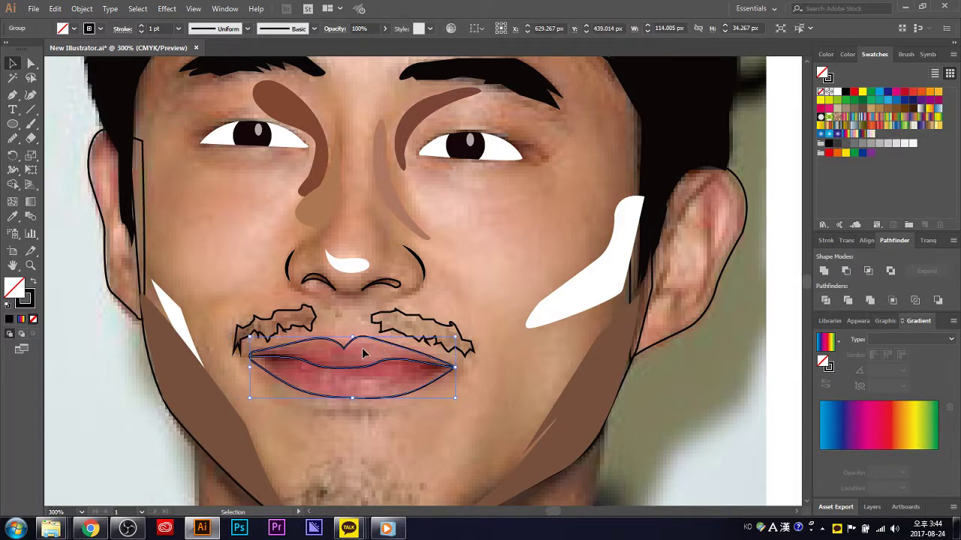
key(i)
click(370, 380)
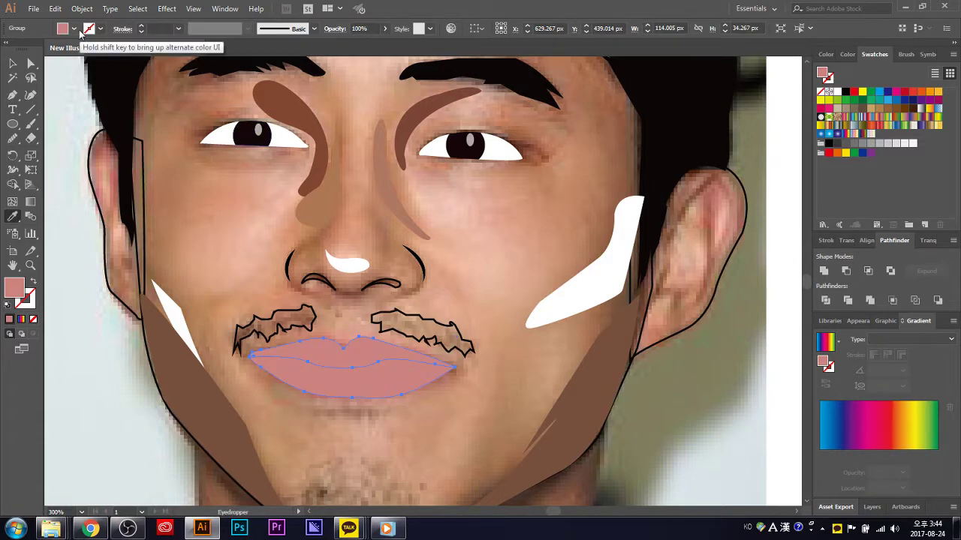
click(102, 30)
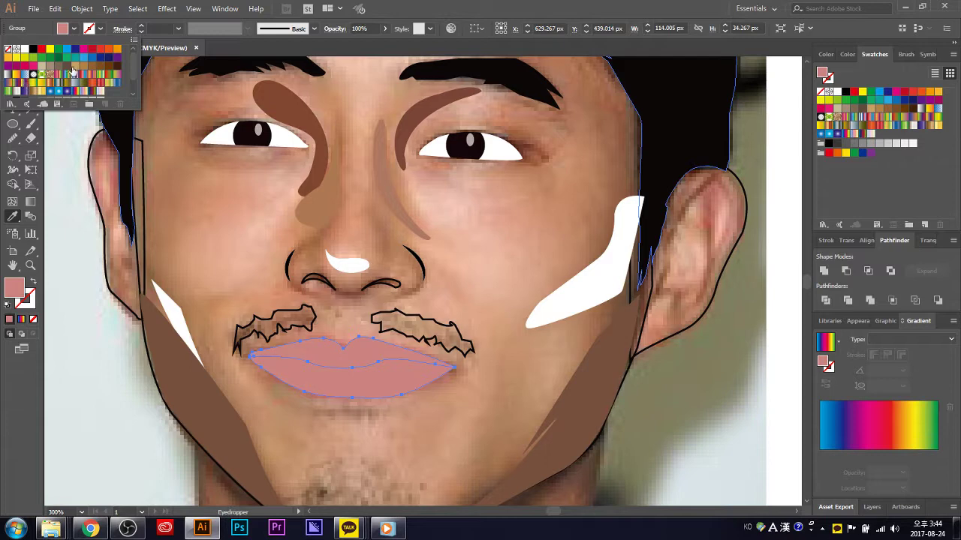
click(83, 67)
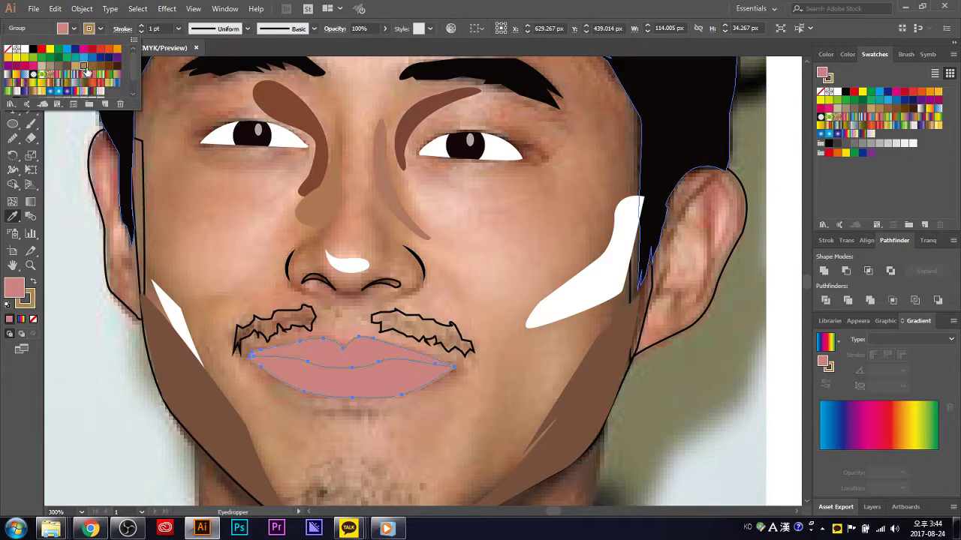
click(93, 67)
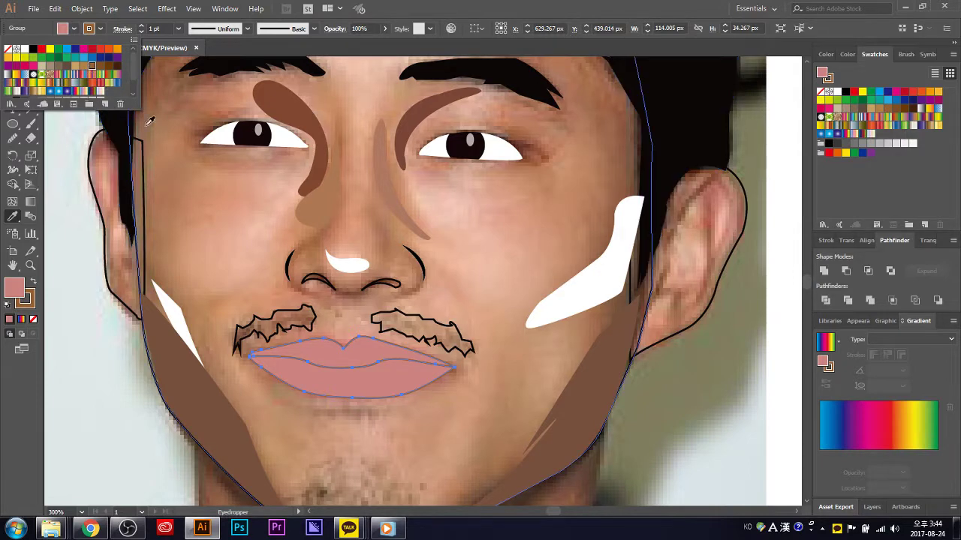
click(85, 67)
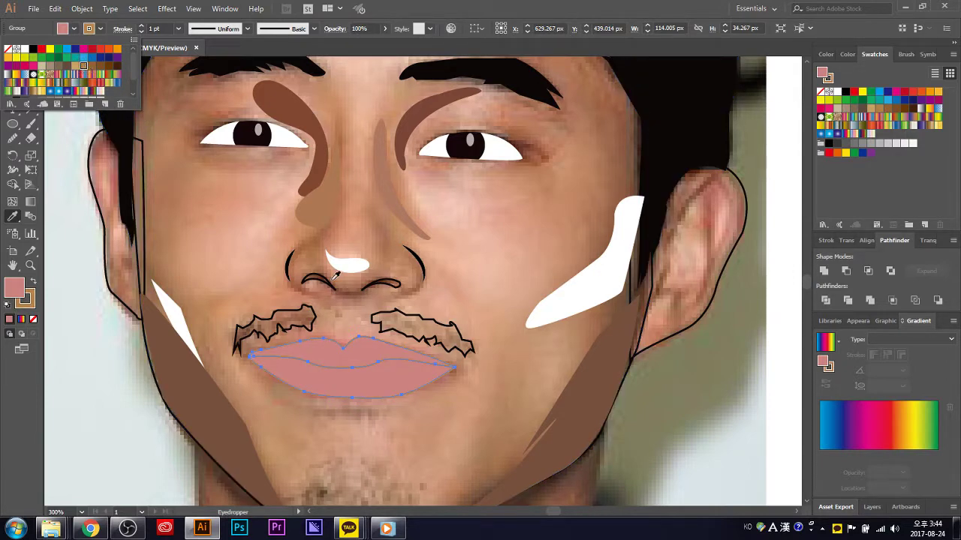
click(153, 167)
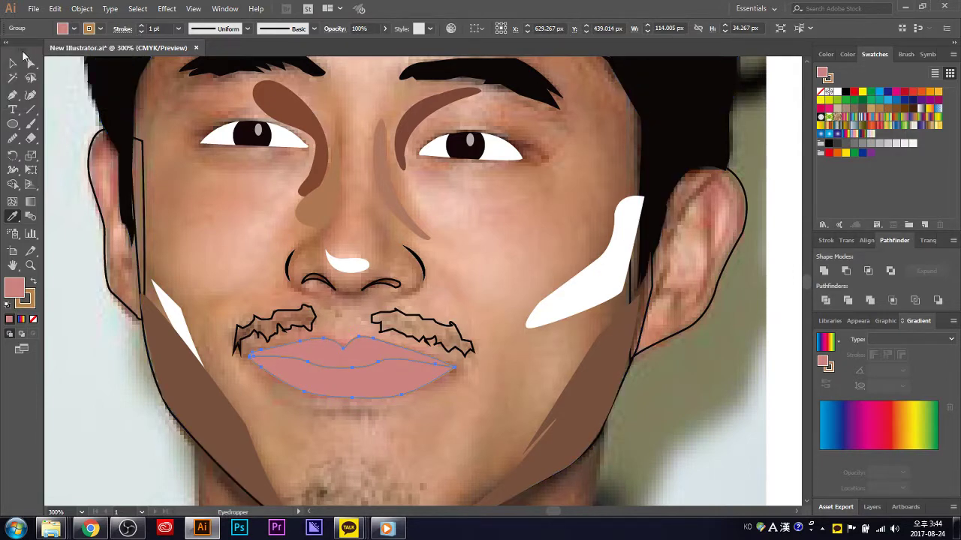
click(13, 63)
click(220, 213)
scroll(360, 373, up, 1)
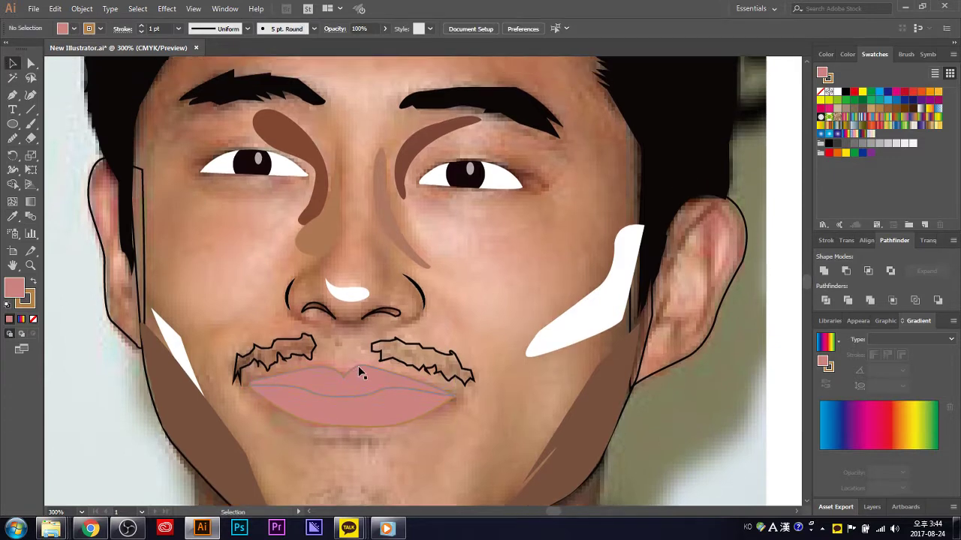
scroll(359, 373, up, 1)
scroll(420, 381, up, 1)
scroll(401, 360, up, 1)
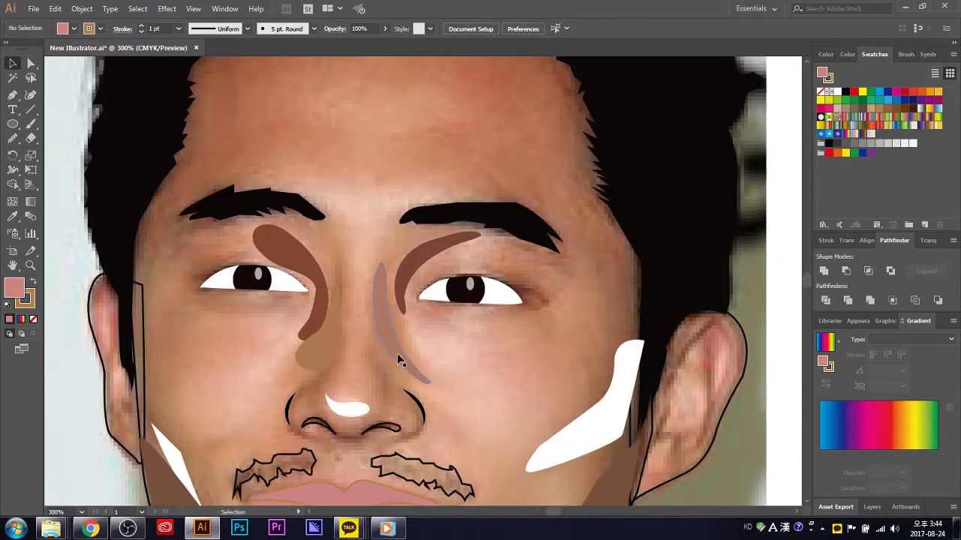
scroll(418, 349, up, 1)
scroll(420, 347, down, 3)
scroll(414, 366, down, 1)
scroll(417, 378, down, 1)
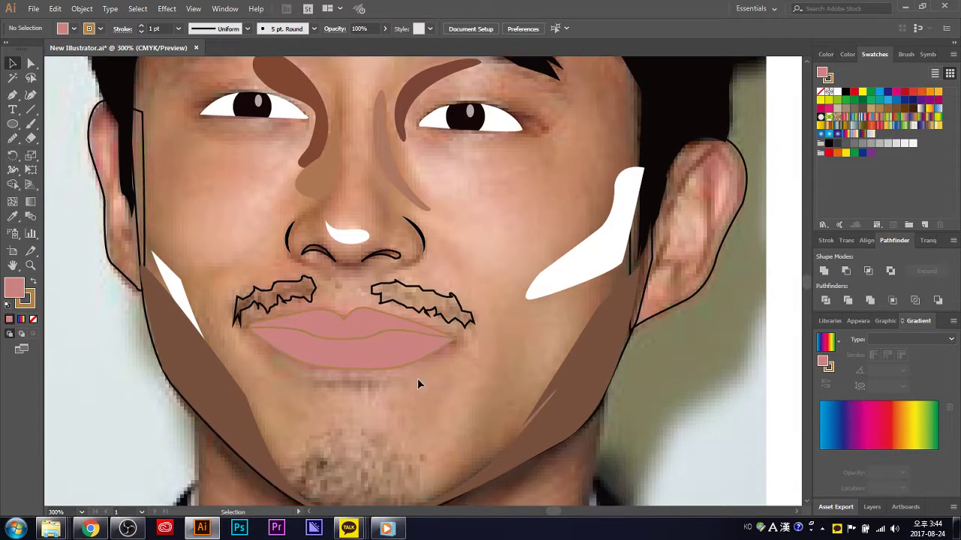
scroll(421, 374, up, 1)
scroll(421, 374, up, 1)
scroll(448, 406, up, 1)
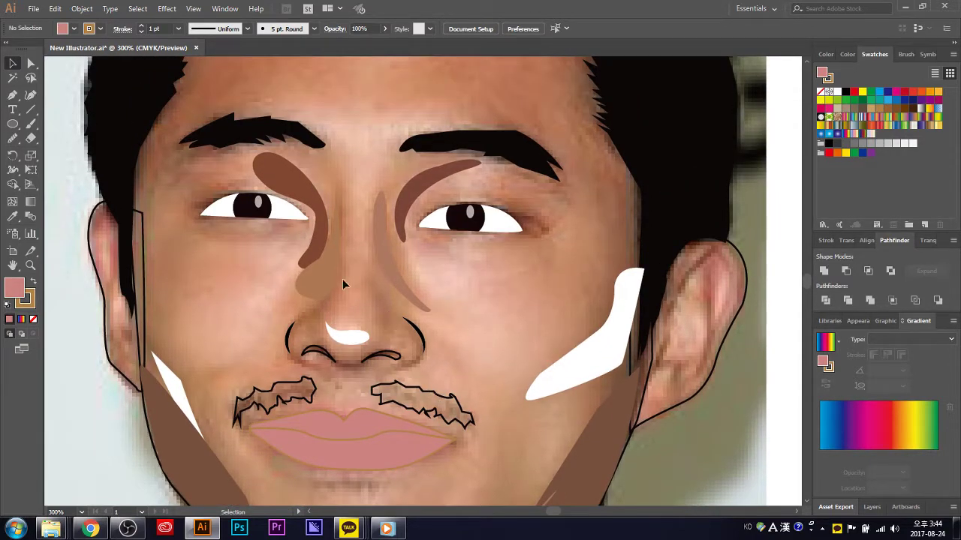
- Draw a pink almond-shaped path over the left eye
click(12, 94)
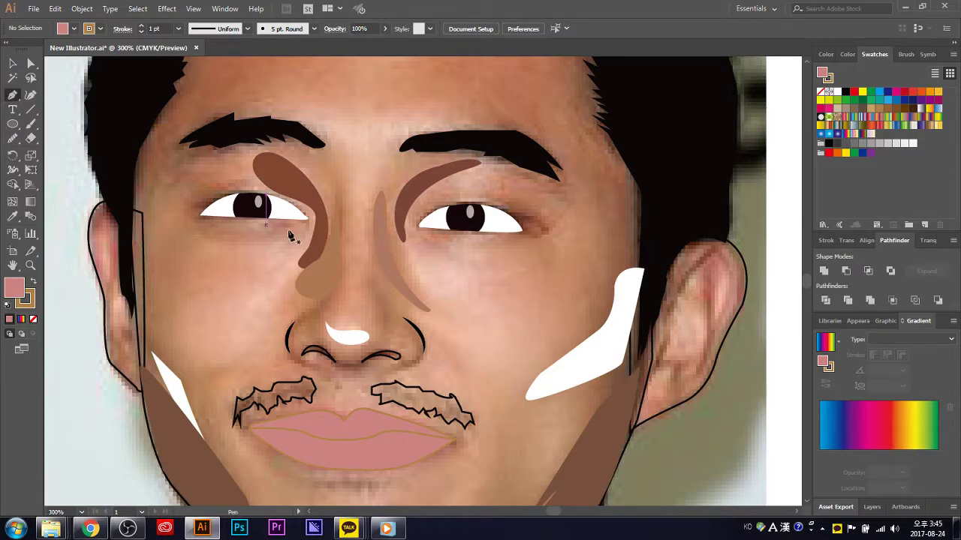
click(224, 192)
mouse_move(190, 213)
mouse_down()
mouse_move(189, 226)
mouse_move(315, 225)
mouse_move(325, 208)
mouse_move(225, 191)
mouse_up()
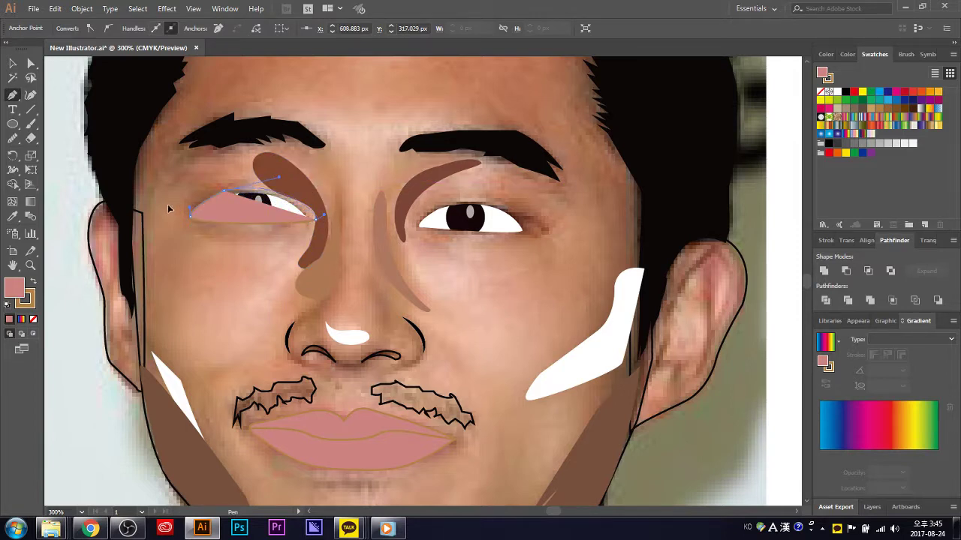
click(190, 215)
click(13, 63)
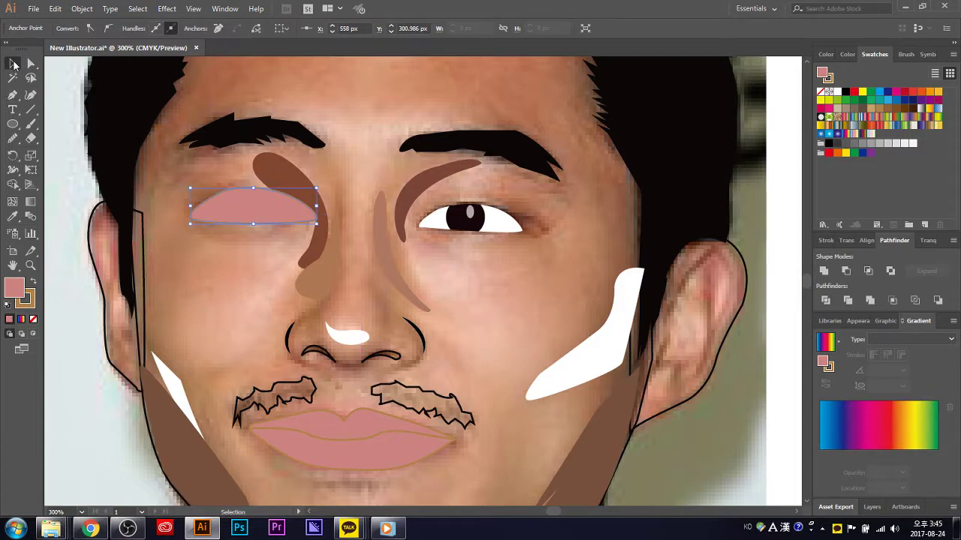
click(128, 113)
click(12, 95)
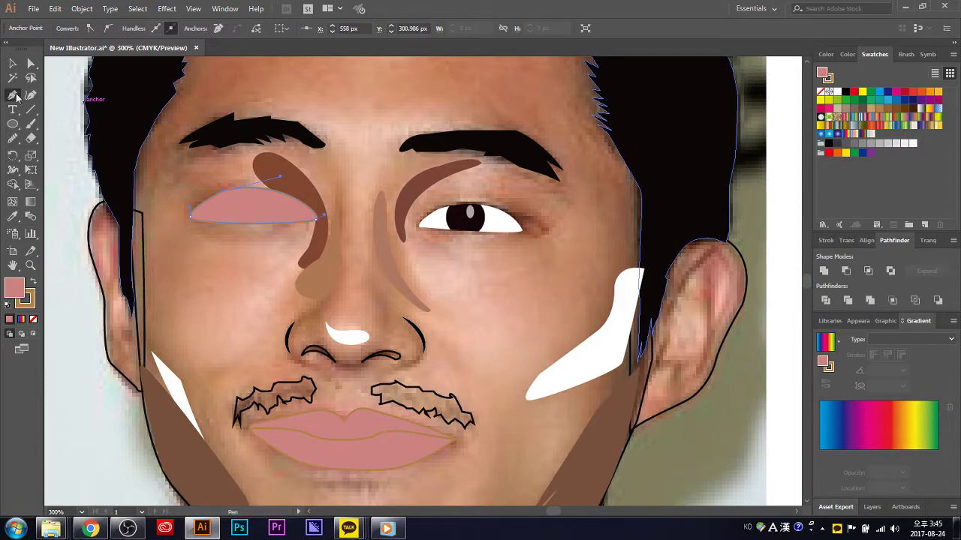
- Draw a matching pink almond shape over the right eye
click(448, 202)
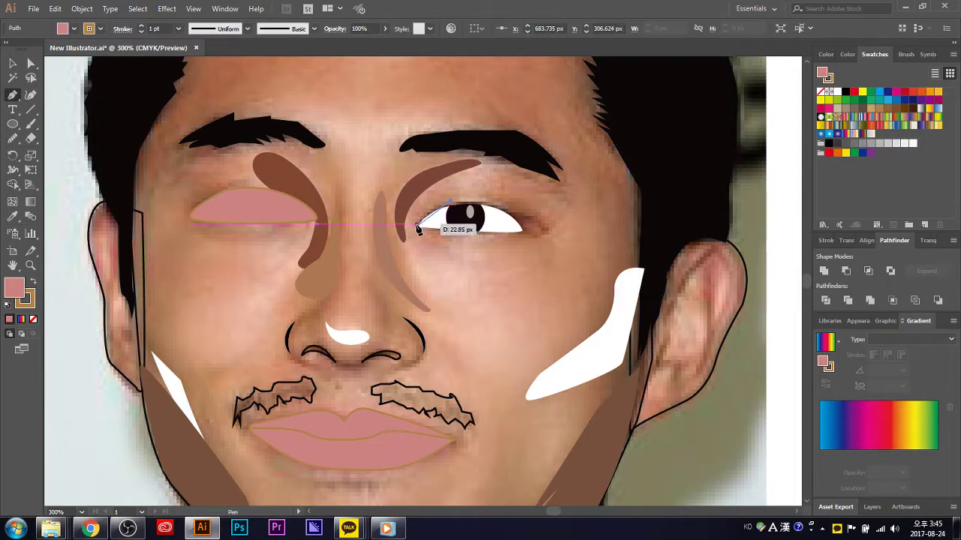
mouse_move(415, 227)
mouse_down()
mouse_move(409, 250)
mouse_move(439, 230)
mouse_move(379, 214)
mouse_move(460, 233)
mouse_up()
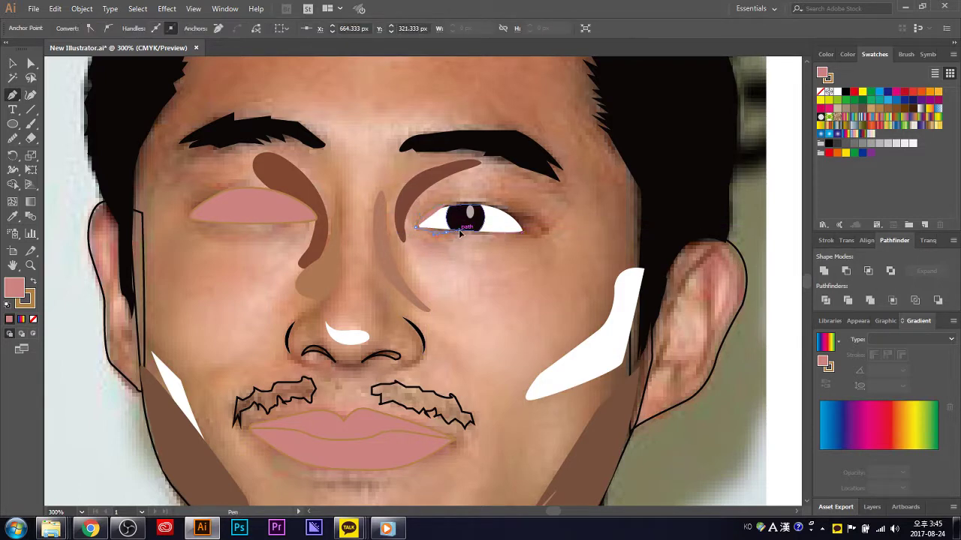
click(450, 232)
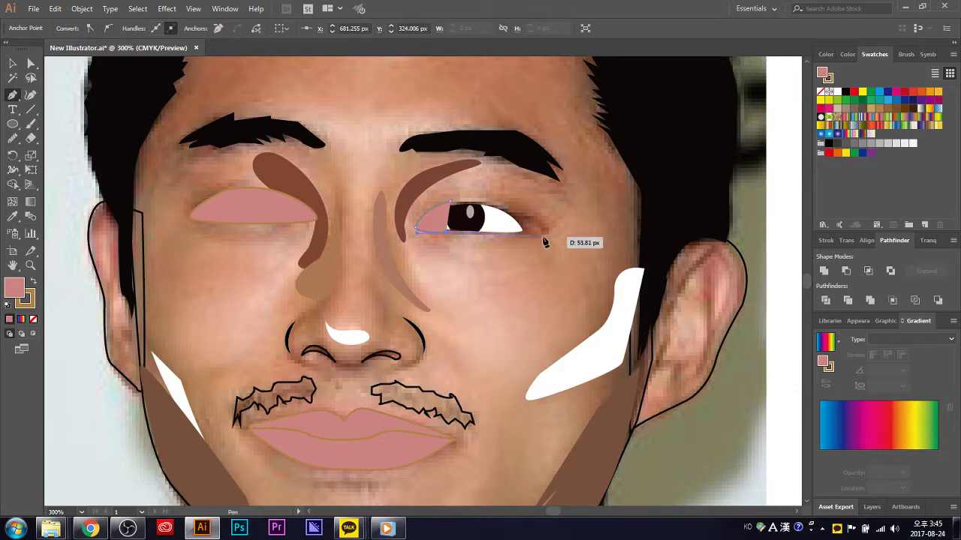
mouse_move(540, 237)
mouse_down()
mouse_move(513, 208)
mouse_move(452, 203)
mouse_move(433, 213)
mouse_up()
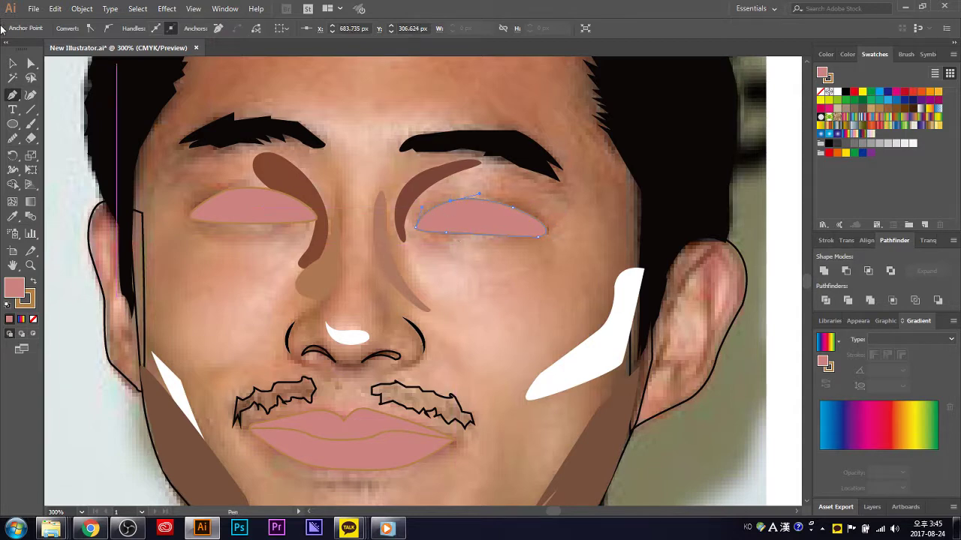
click(11, 65)
- Group the two pink eye shapes and set their stroke to None
shift+click(253, 214)
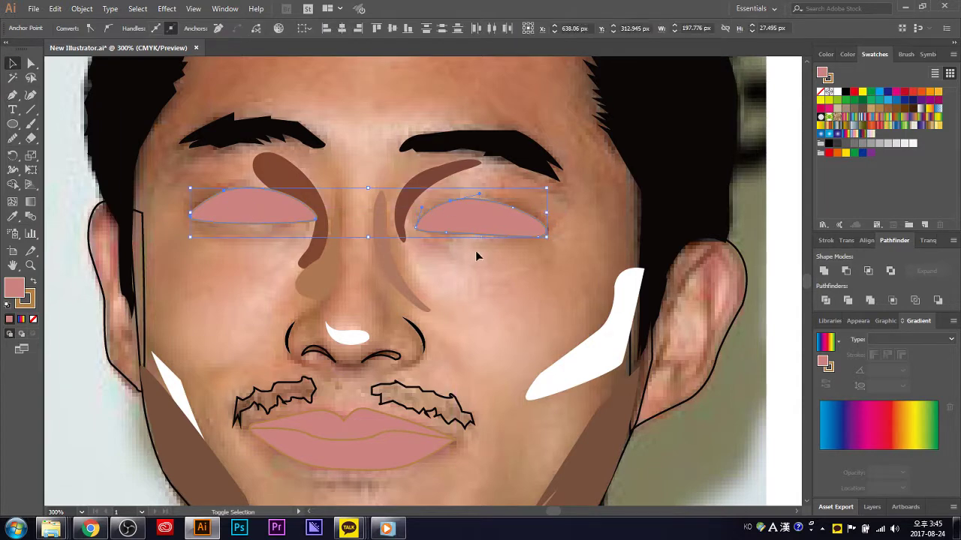
key(a)
key(ctrl+g)
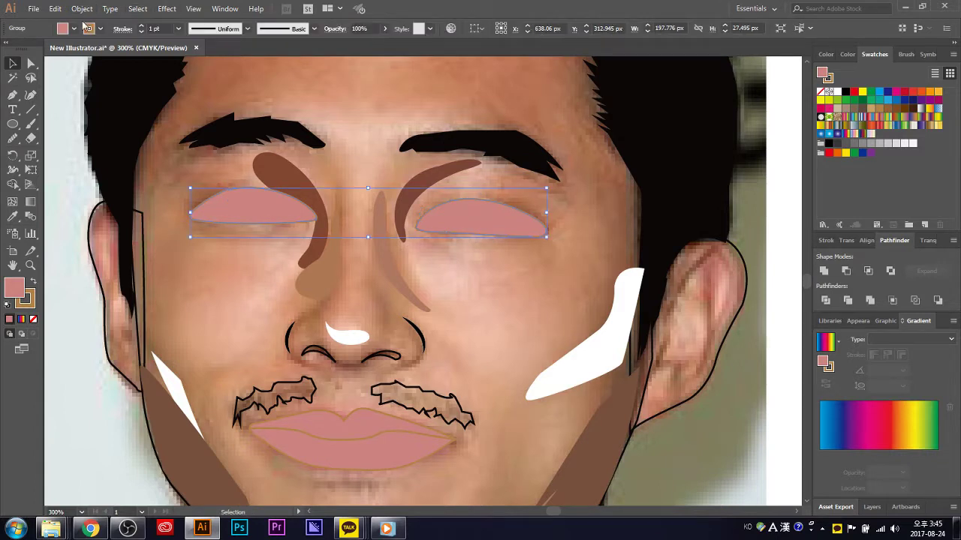
click(100, 29)
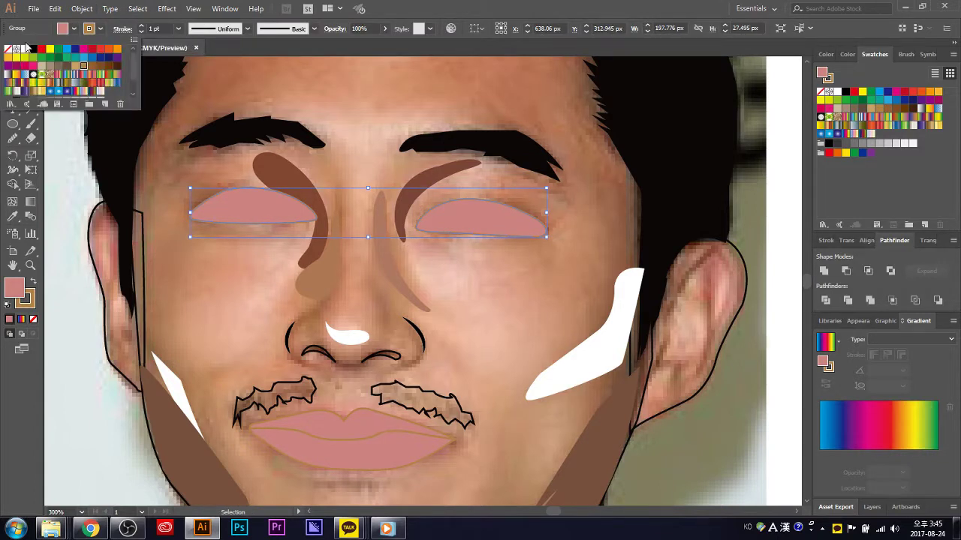
click(7, 50)
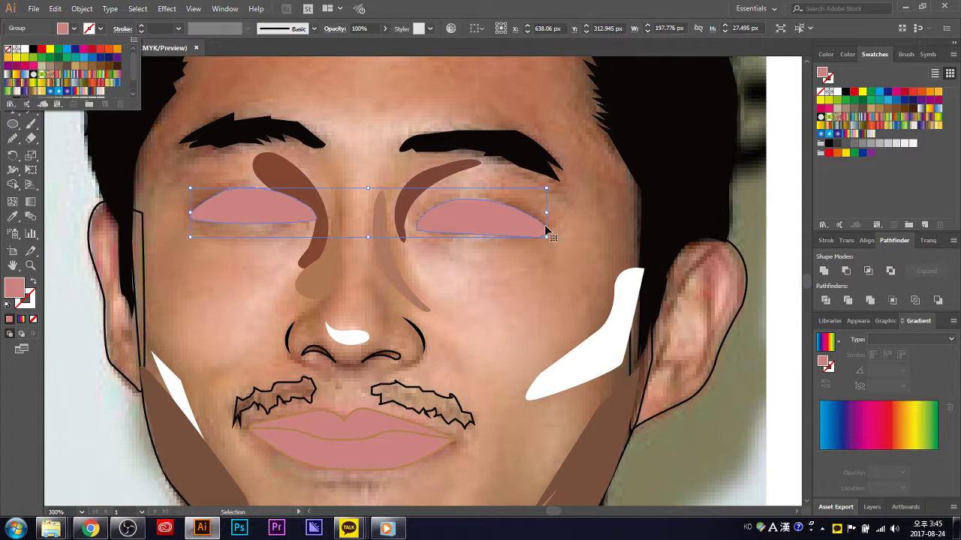
key(ctrl)
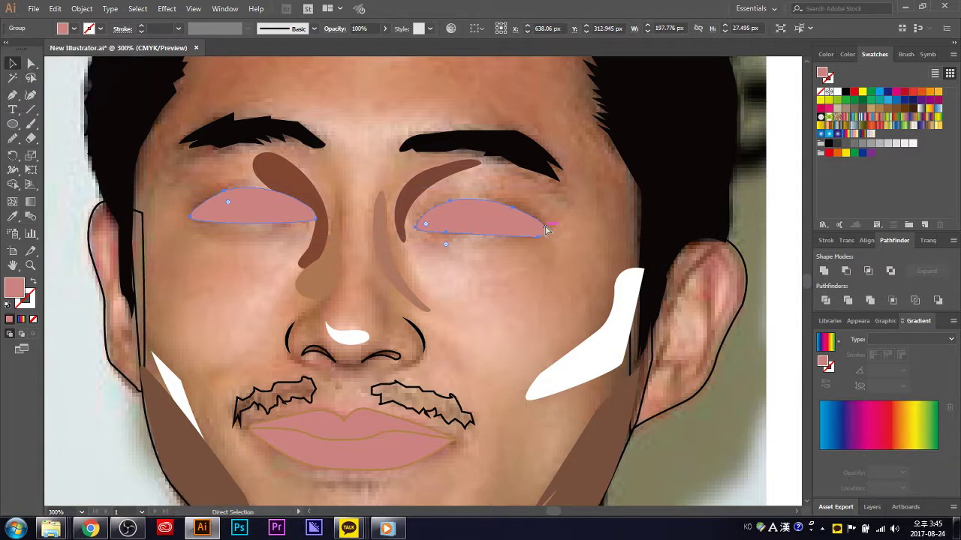
key(v)
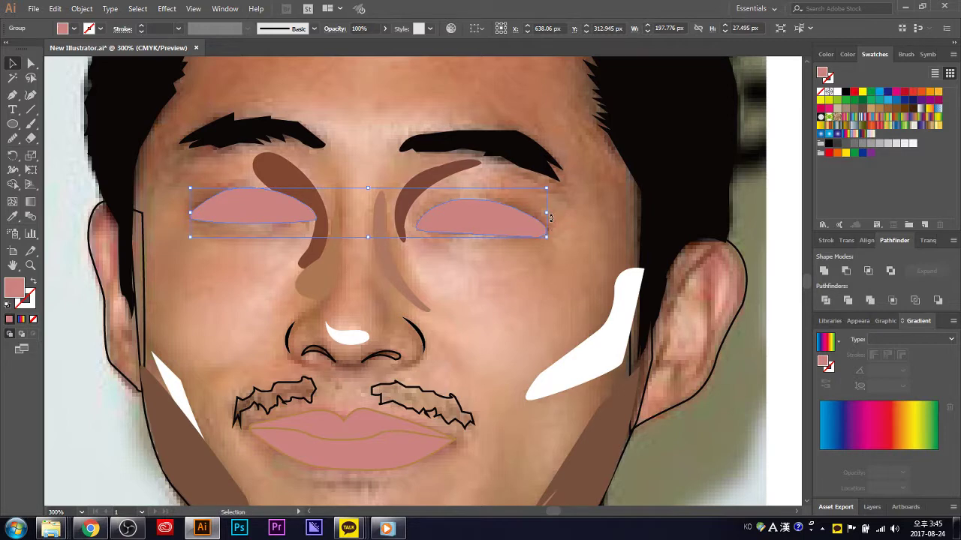
- Send the eye group behind the eye artwork and lower its opacity to 51%
key(ctrl+shift+bracketleft)
key(a)
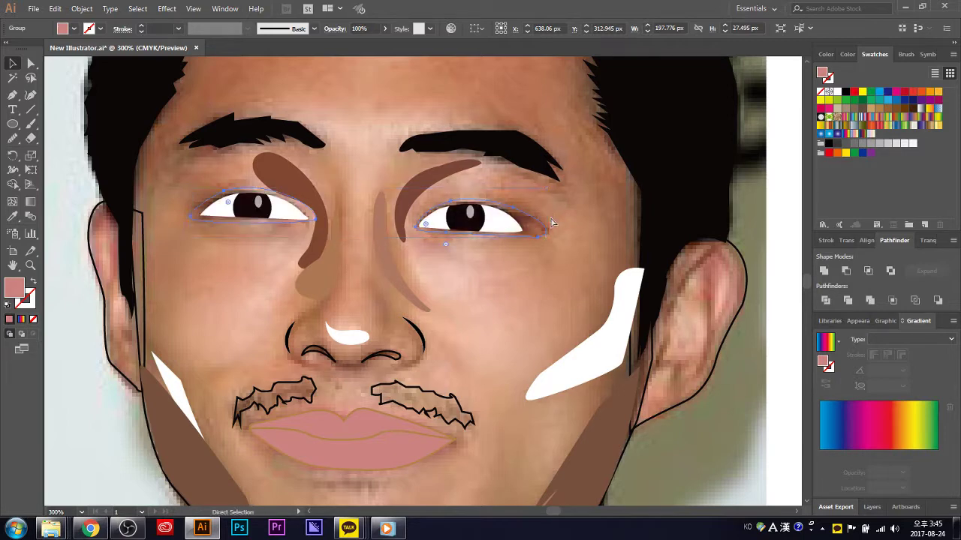
key(v)
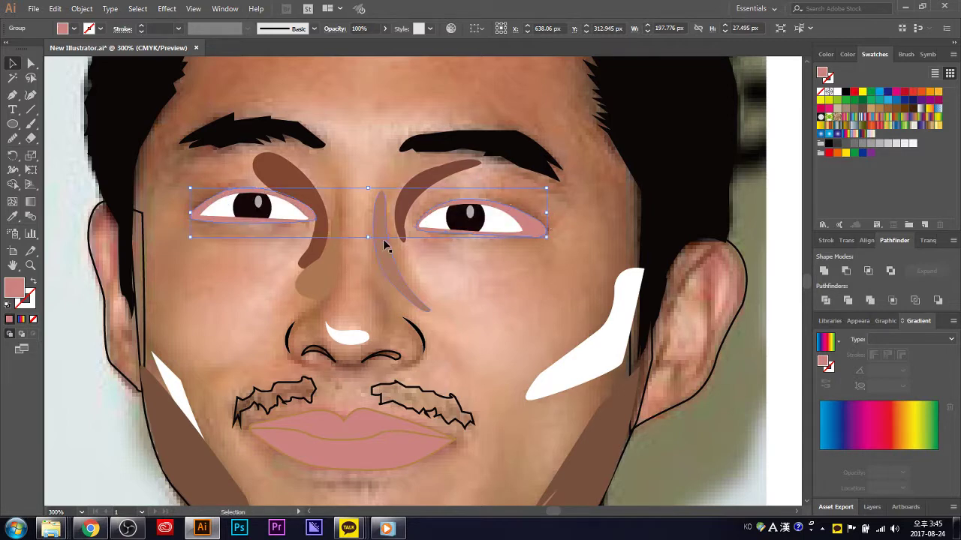
click(930, 240)
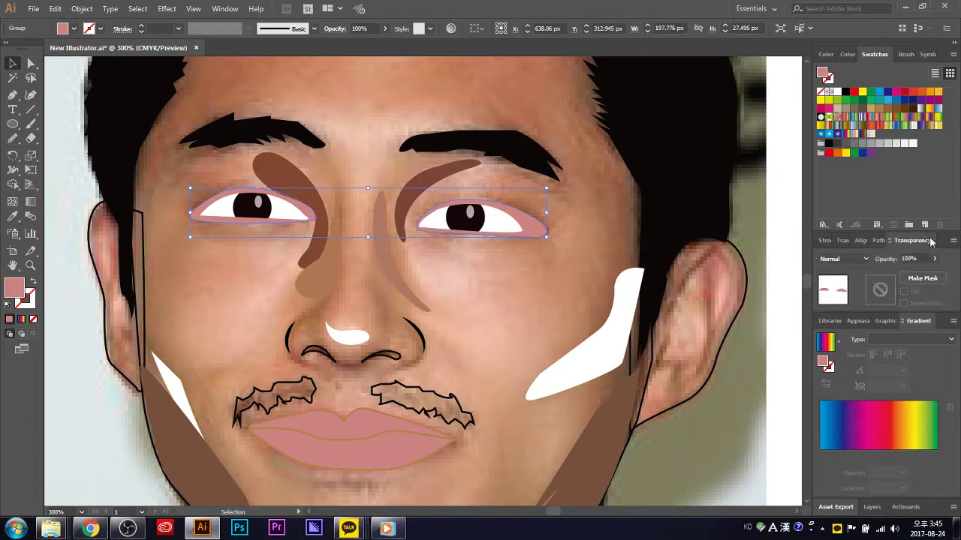
click(934, 259)
drag(932, 273, 911, 273)
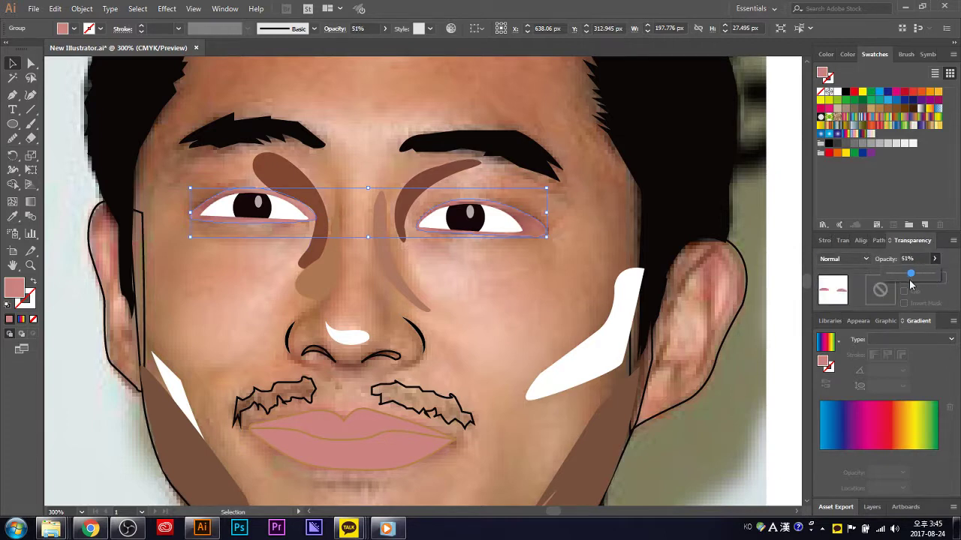
click(605, 265)
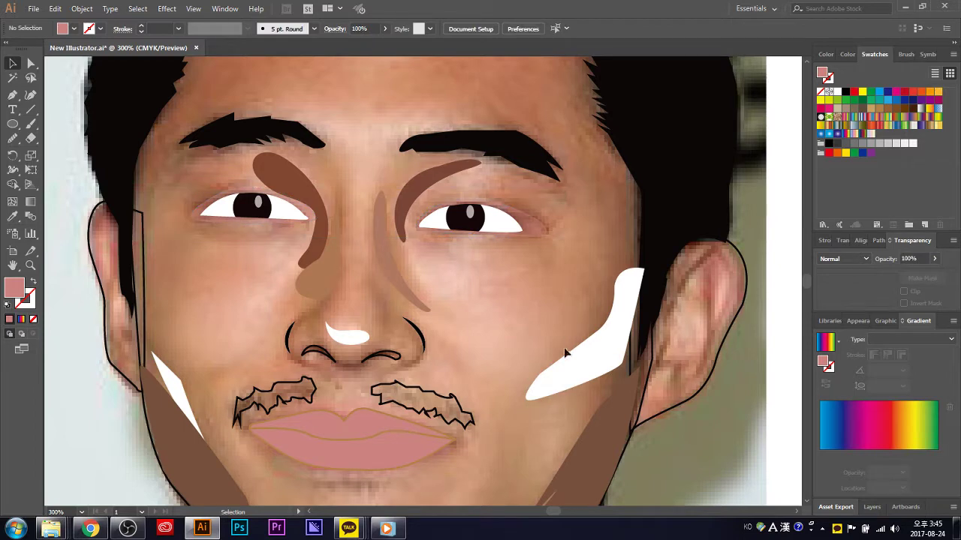
- Fill the face and ear outline path with the skin colour sampled by Eyedropper
scroll(563, 413, down, 2)
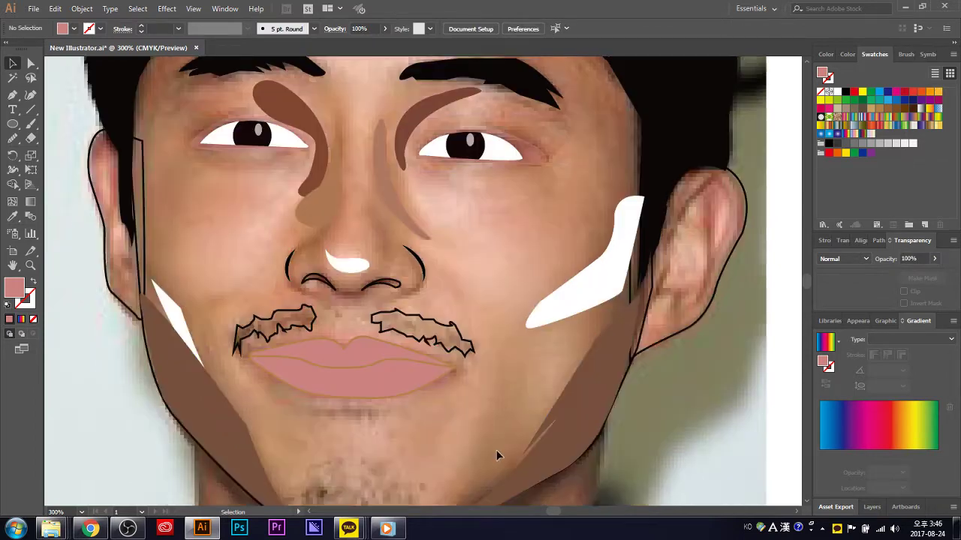
scroll(496, 449, down, 2)
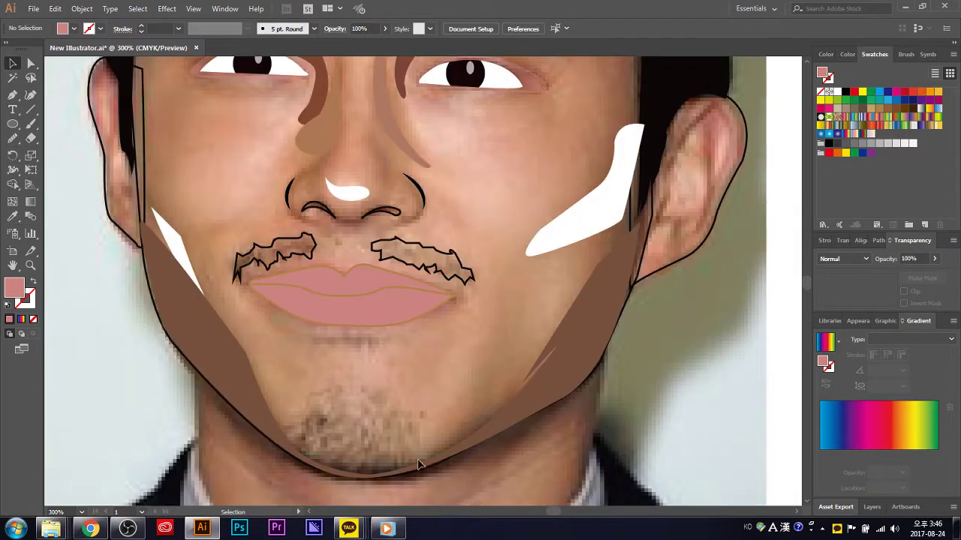
click(270, 427)
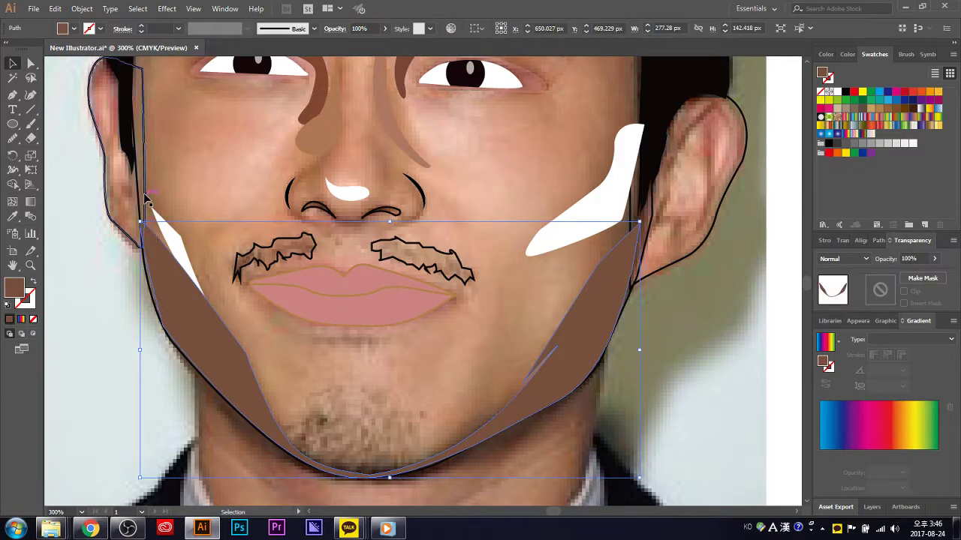
click(143, 255)
scroll(232, 203, up, 3)
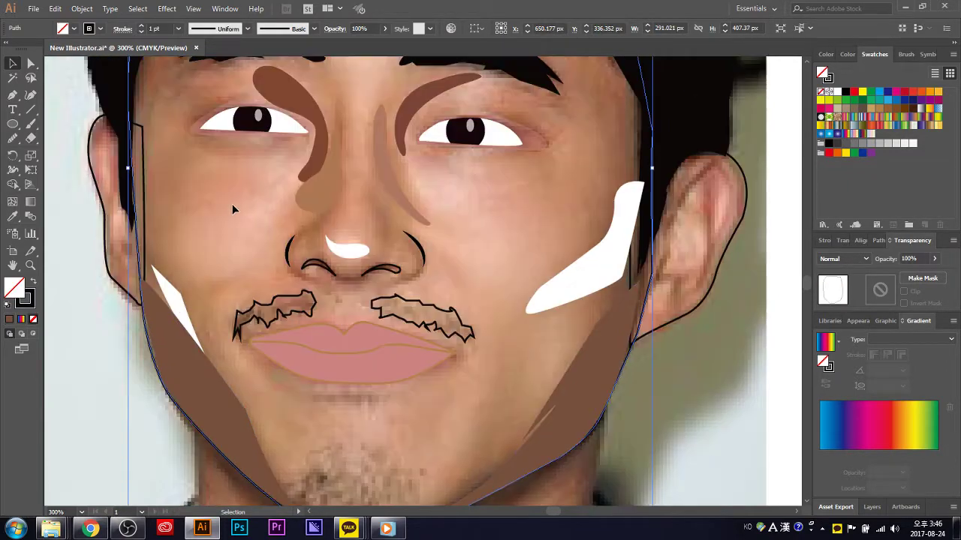
key(i)
click(235, 214)
- Restack the skin-filled face shape so it sits behind the hair
scroll(239, 216, up, 2)
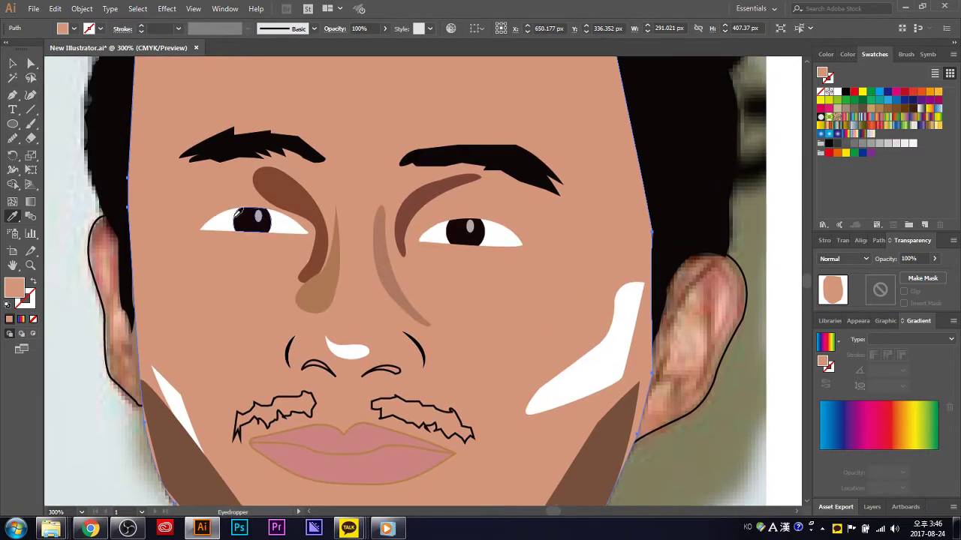
scroll(238, 216, up, 1)
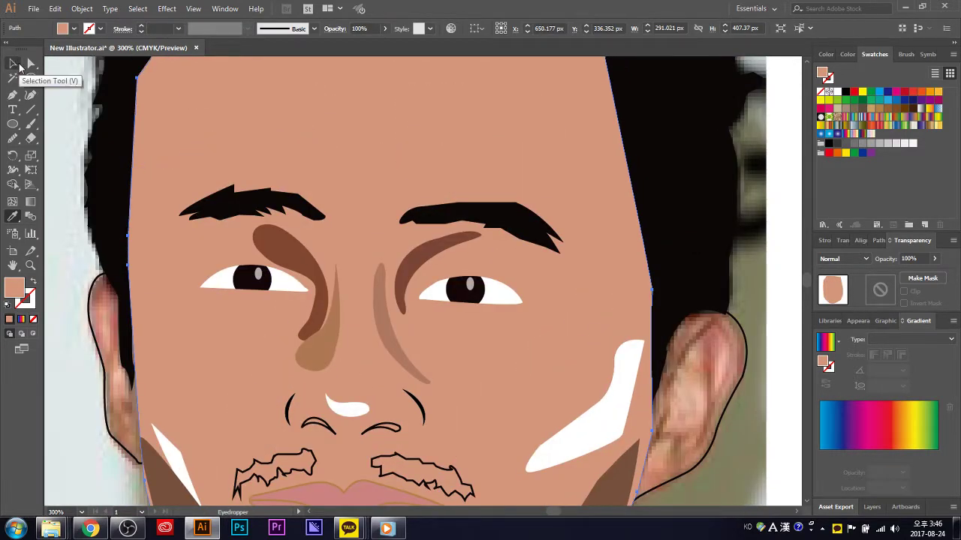
key(ctrl+shift+bracketleft)
key(ctrl+bracketright)
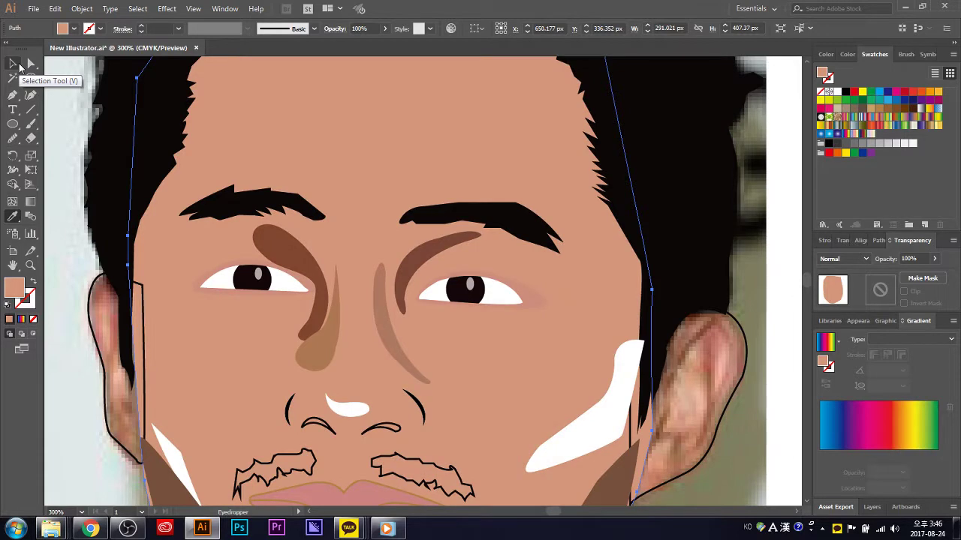
scroll(132, 148, down, 3)
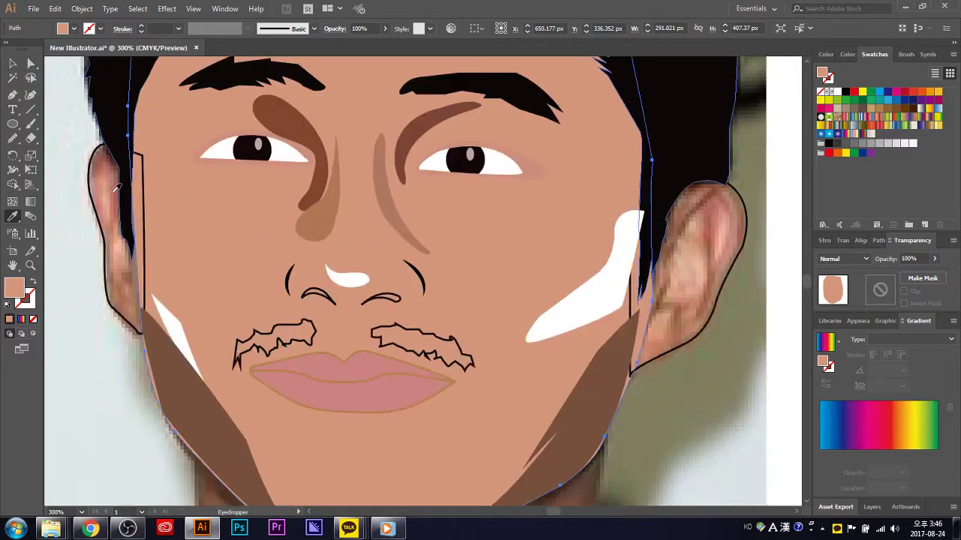
key(v)
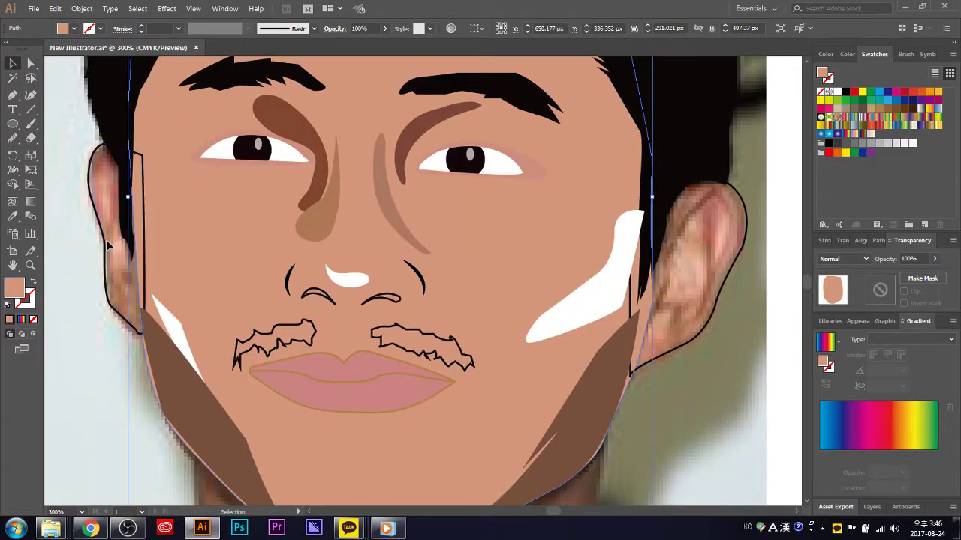
- Trace a closed, curved inner-ear shape over the left ear with the Pen tool
key(p)
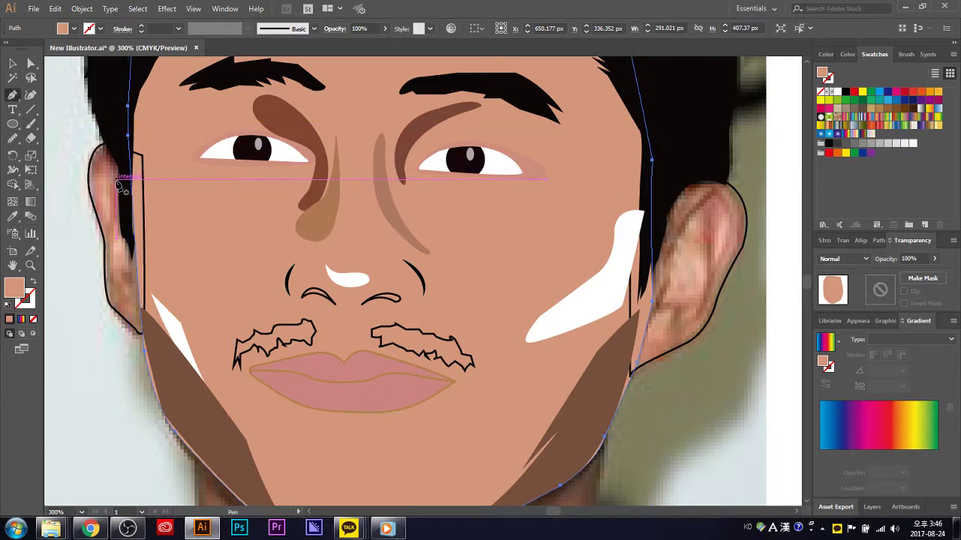
click(105, 171)
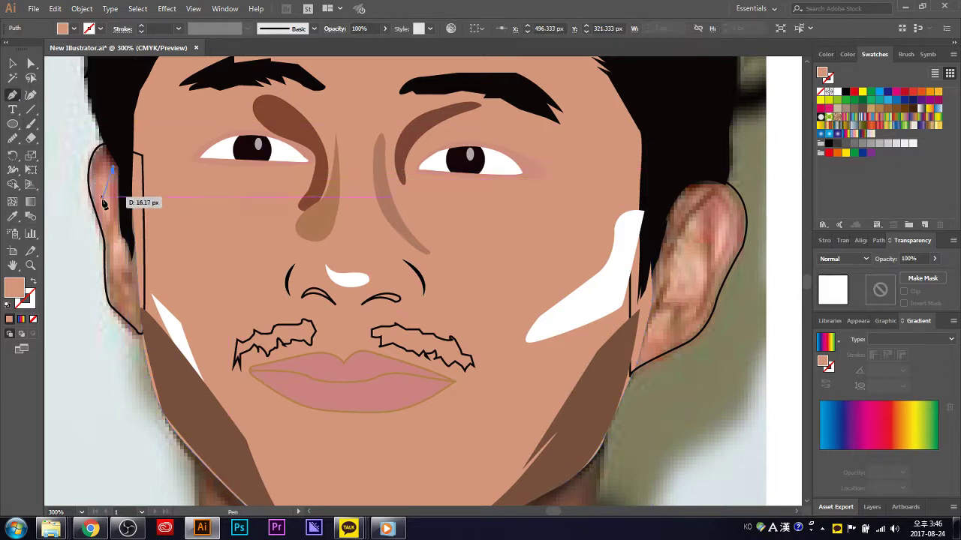
drag(102, 200, 118, 239)
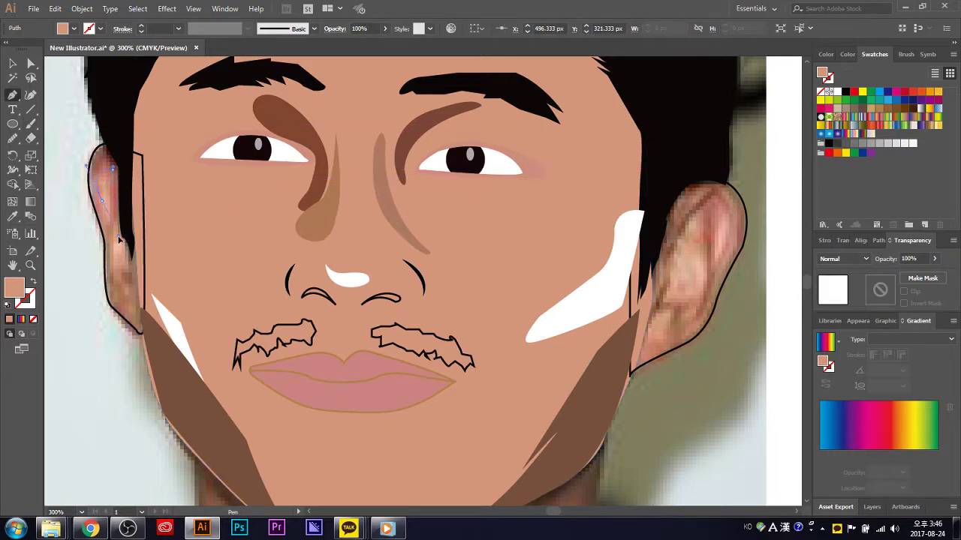
click(103, 200)
drag(120, 235, 132, 282)
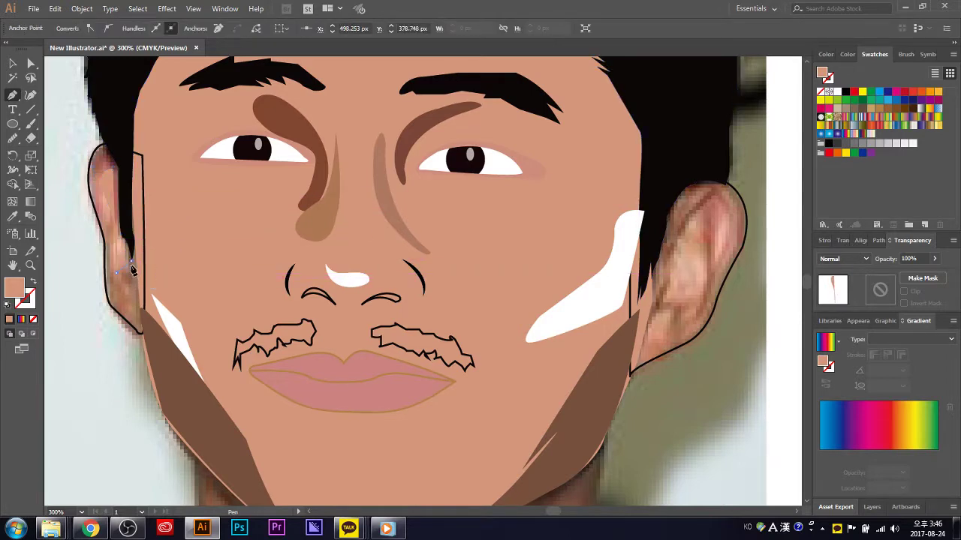
click(132, 237)
drag(132, 237, 126, 171)
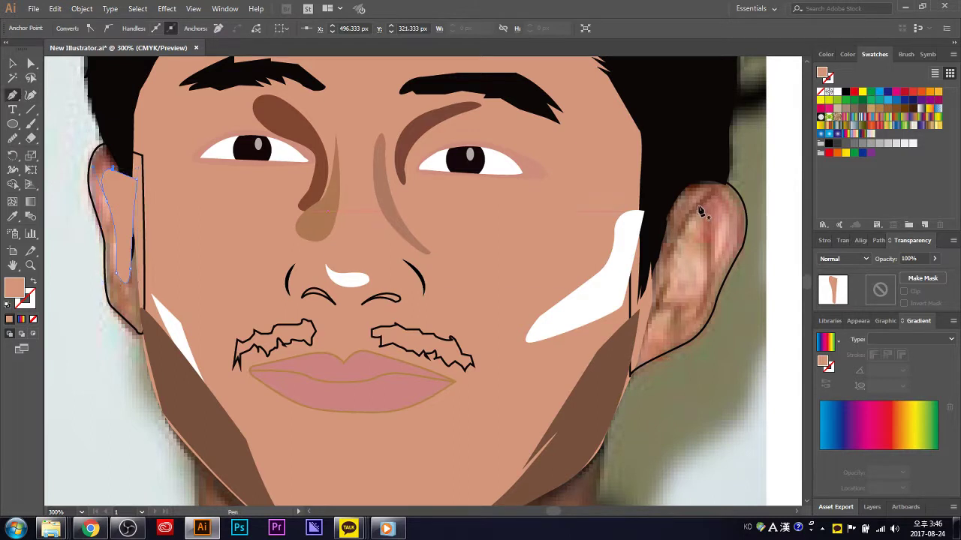
- Trace the right ear's inner-ear shapes and start a separate earlobe piece at its bottom
drag(705, 204, 728, 217)
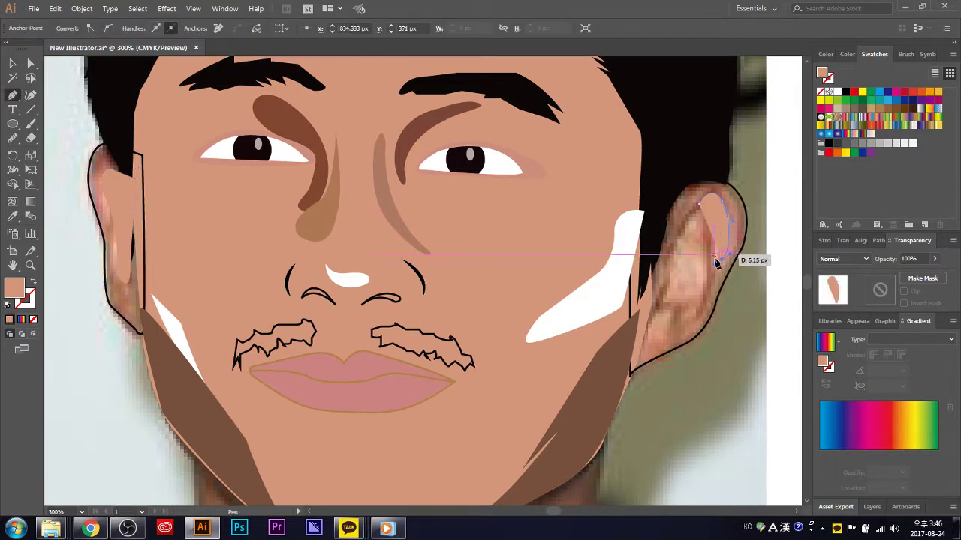
click(710, 288)
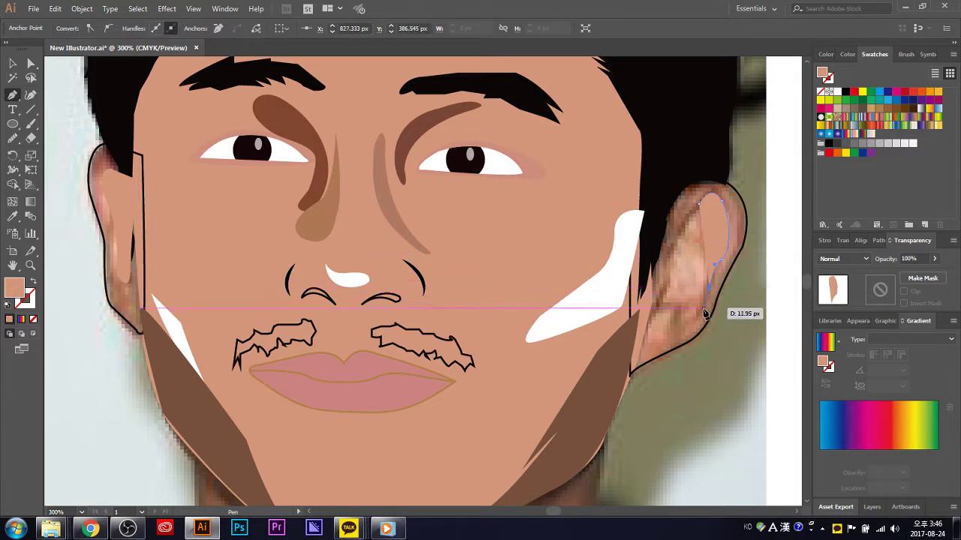
drag(699, 203, 685, 206)
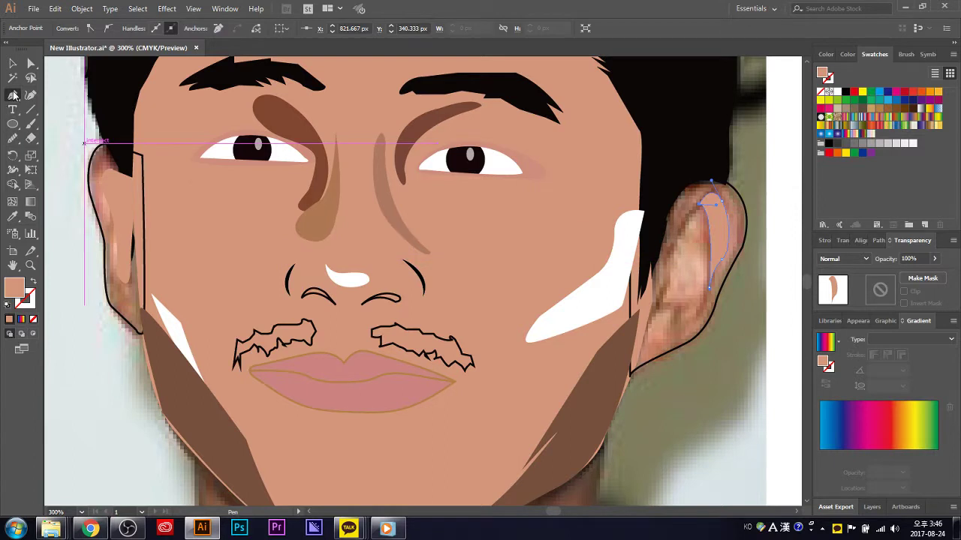
click(690, 211)
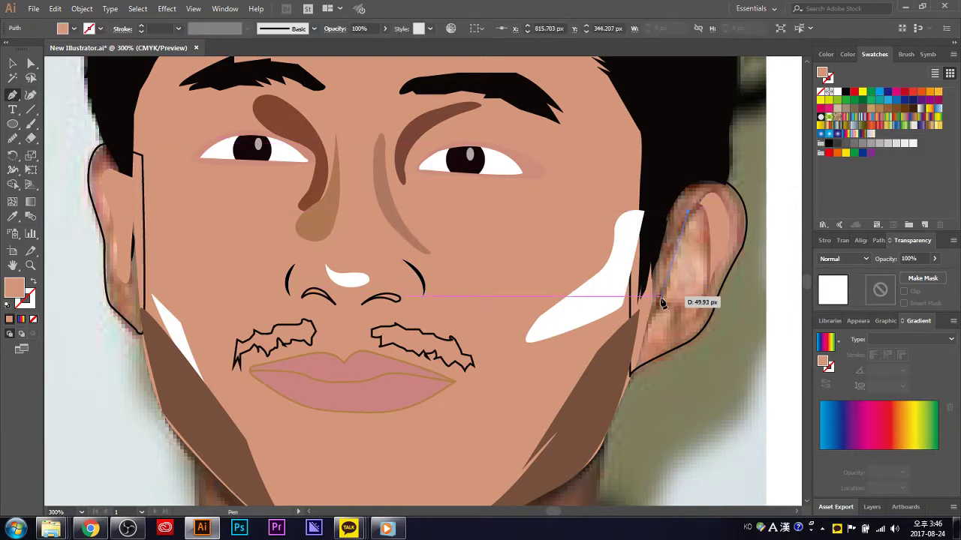
click(668, 284)
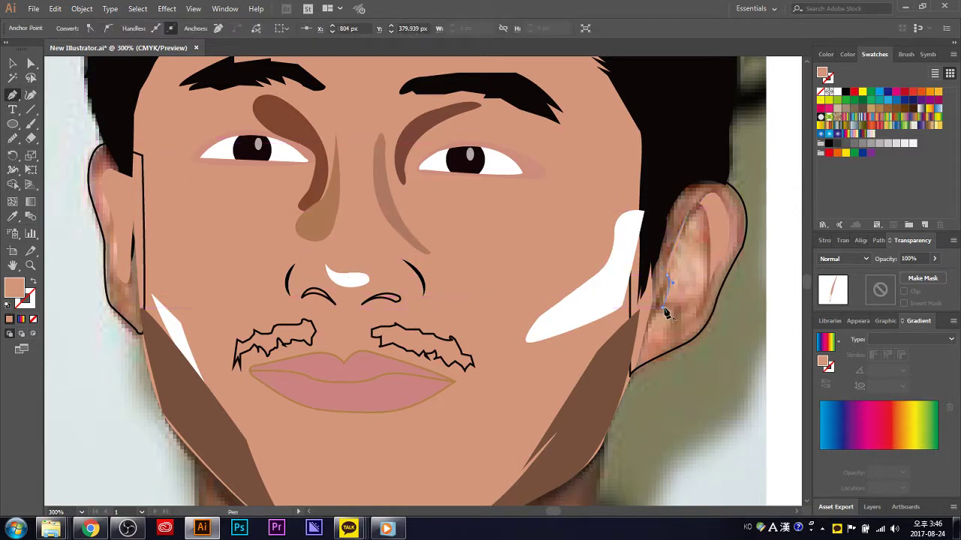
click(700, 310)
click(701, 281)
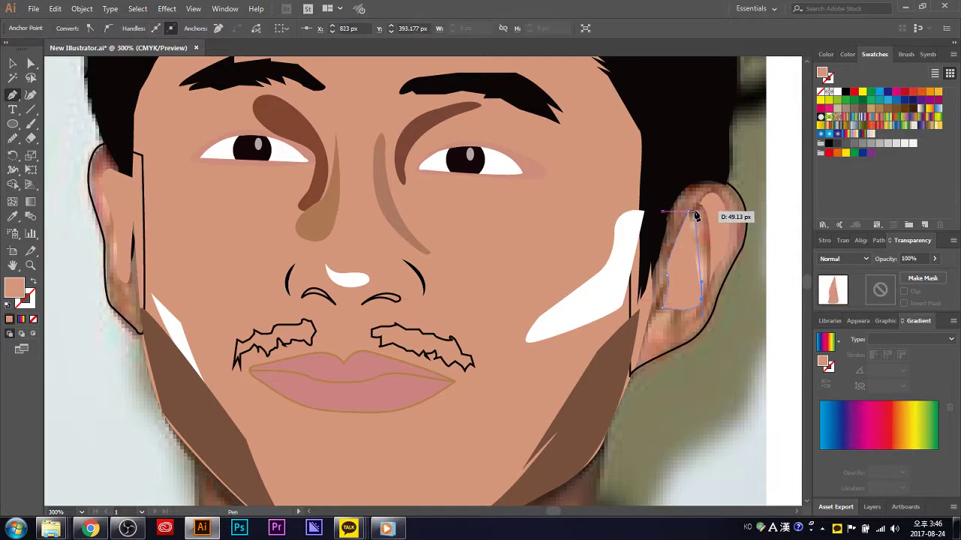
drag(696, 217, 676, 203)
drag(691, 220, 691, 216)
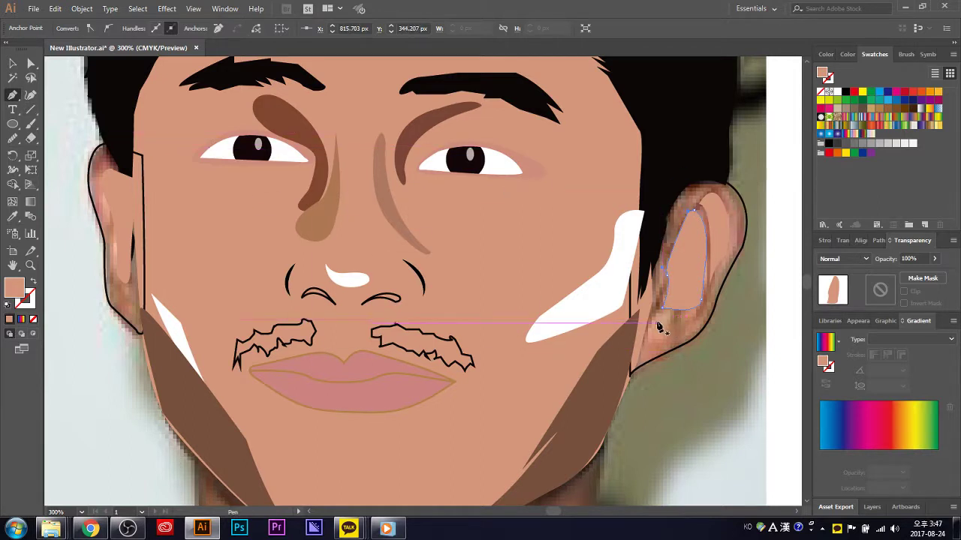
mouse_move(659, 321)
mouse_down()
mouse_move(705, 327)
mouse_move(701, 308)
mouse_move(677, 334)
mouse_move(655, 318)
mouse_up()
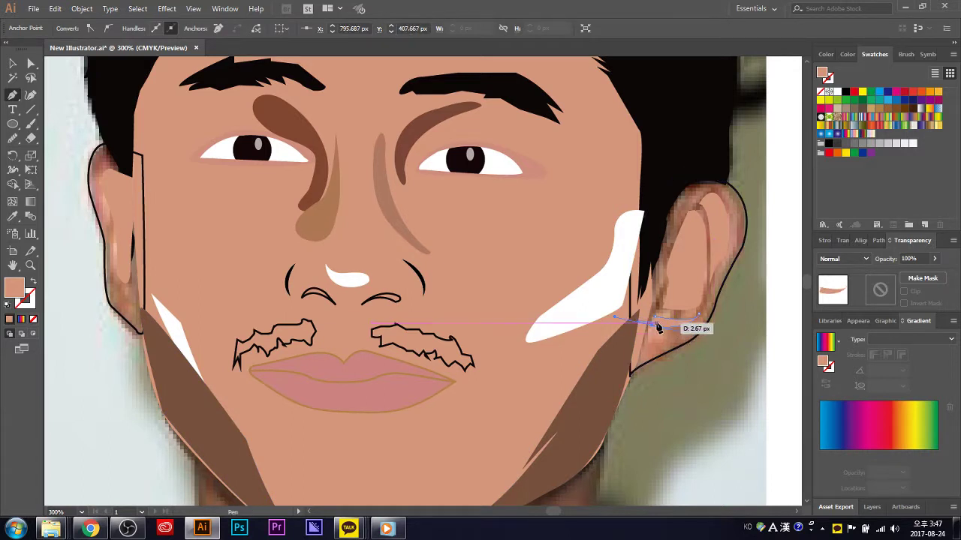
key(v)
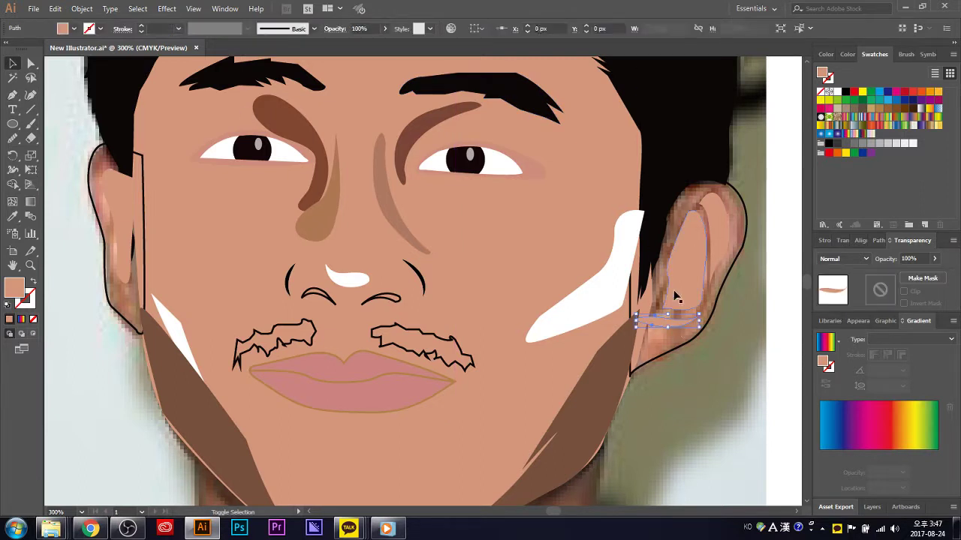
- Group the right inner-ear pieces and fill the group with the nose's brown
shift+click(713, 248)
key(ctrl+g)
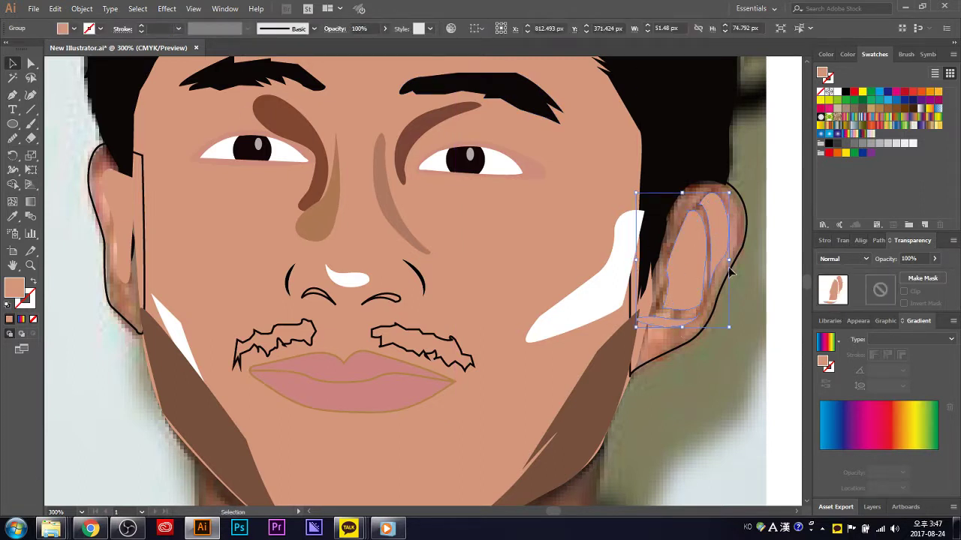
click(793, 294)
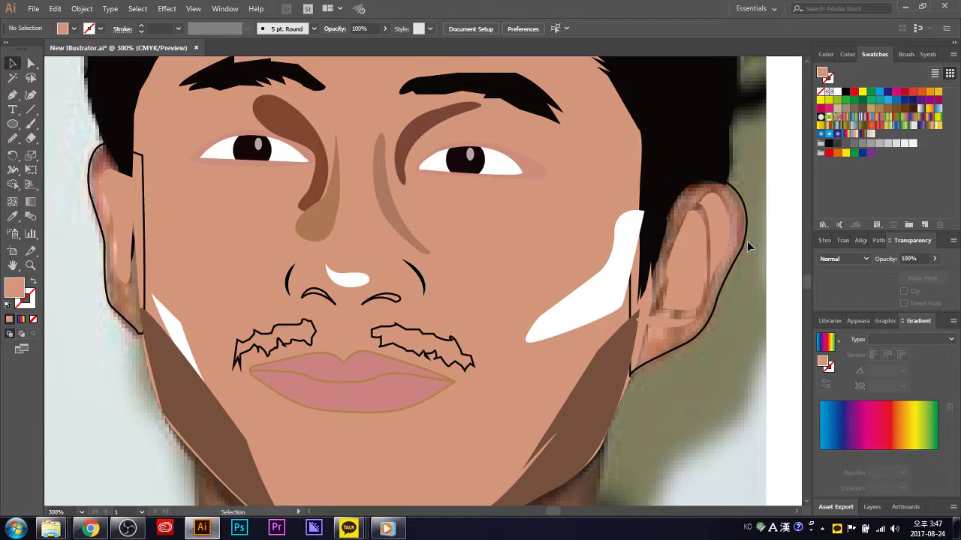
click(686, 293)
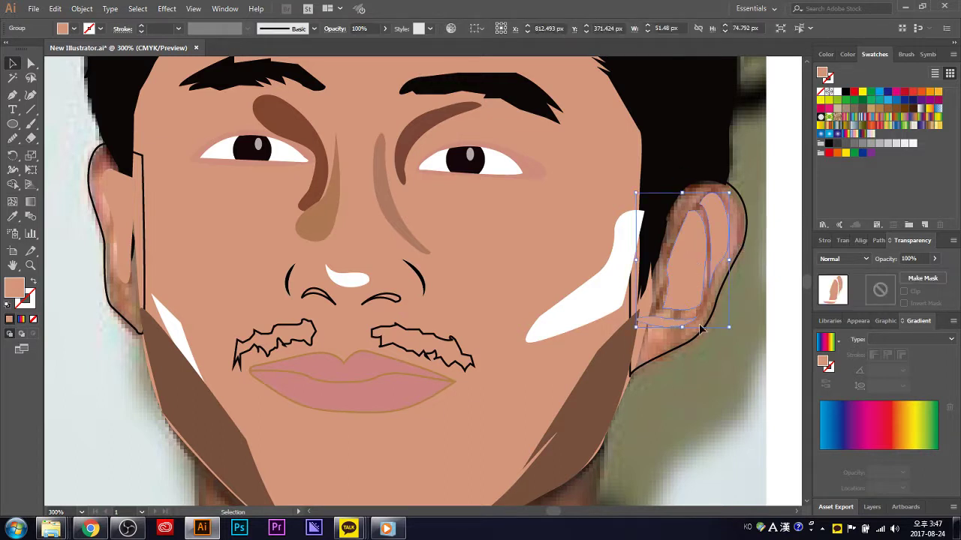
key(i)
click(324, 217)
key(v)
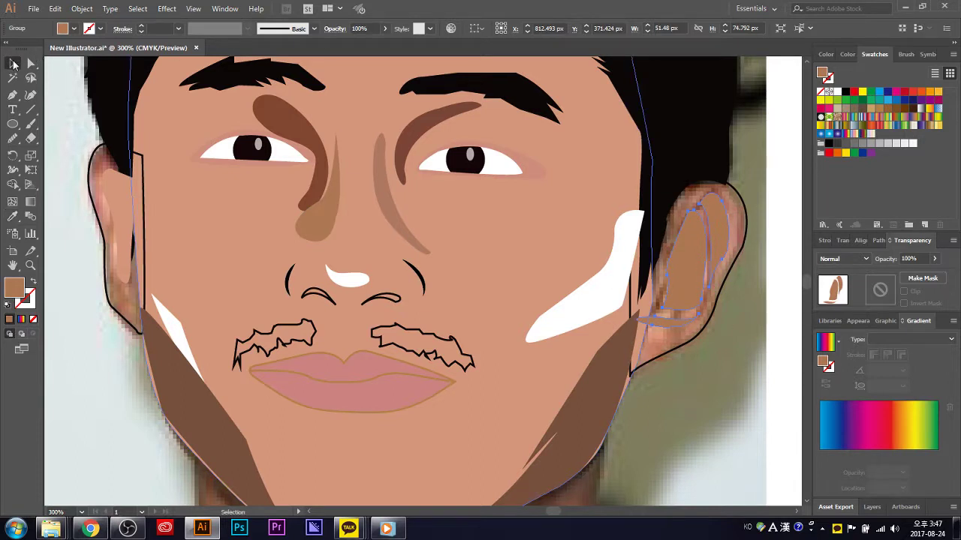
click(786, 247)
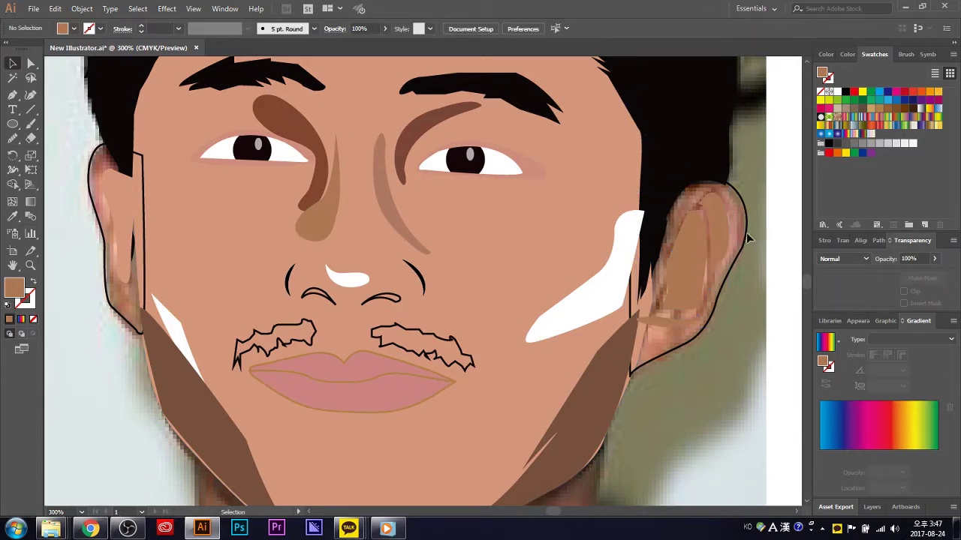
- Fill the right ear shape with the pinkish skin tone sampled from the photo
click(748, 238)
key(i)
click(656, 344)
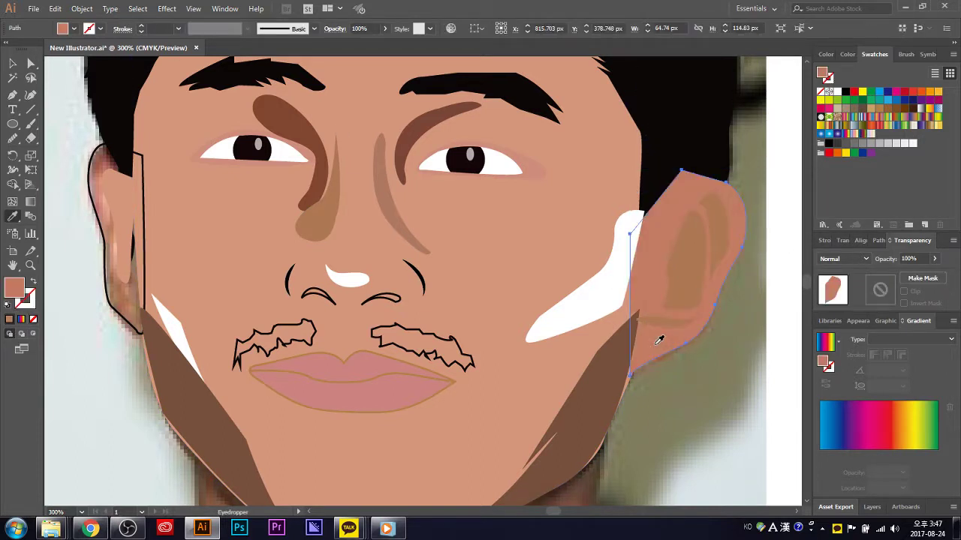
scroll(803, 307, down, 5)
scroll(729, 286, up, 2)
scroll(750, 289, up, 3)
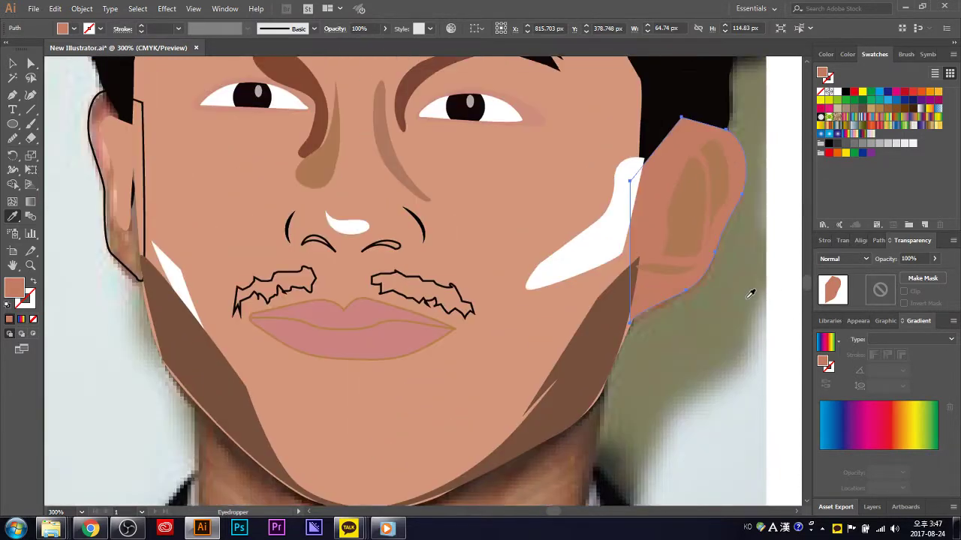
scroll(675, 291, up, 1)
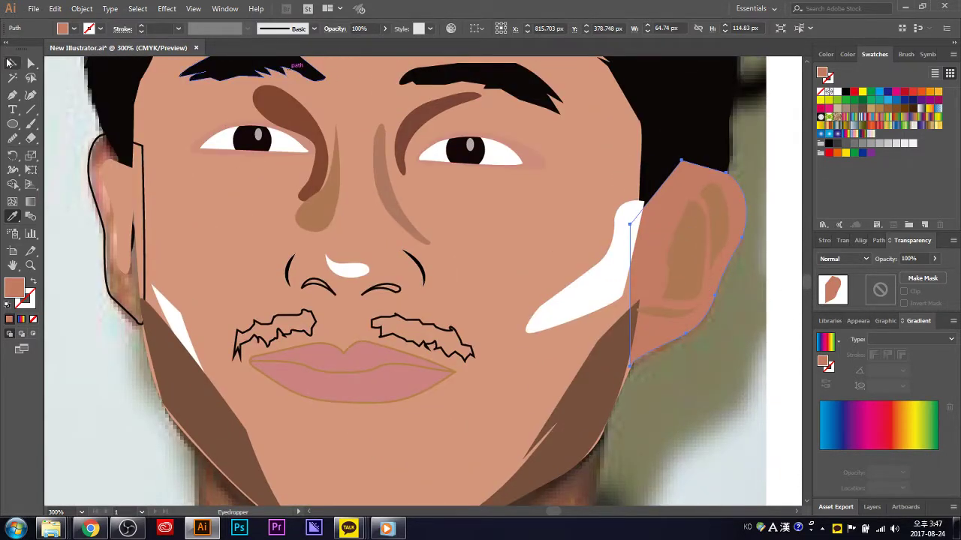
click(13, 63)
click(792, 187)
- Copy the right ear's skin fill onto the left ear outline, then select the left inner ear
click(684, 197)
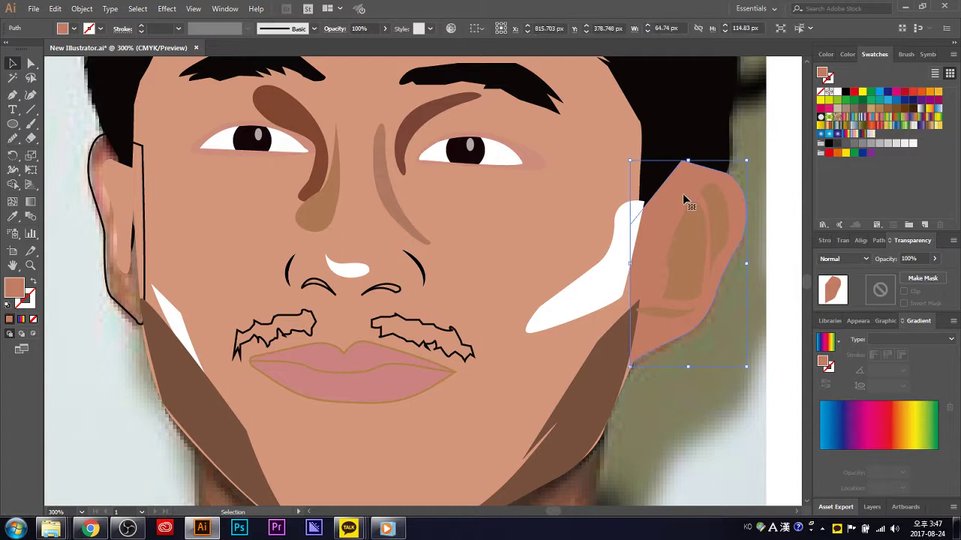
click(111, 295)
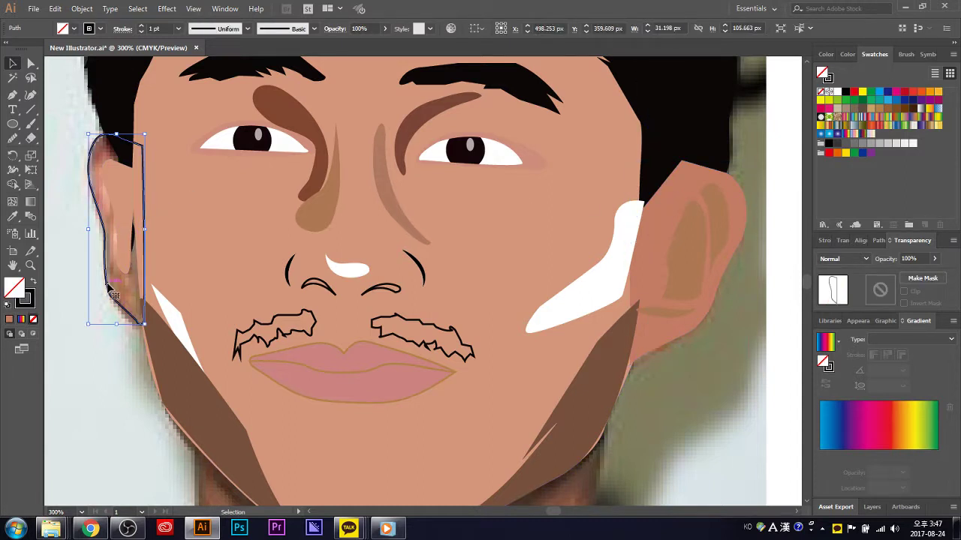
key(o)
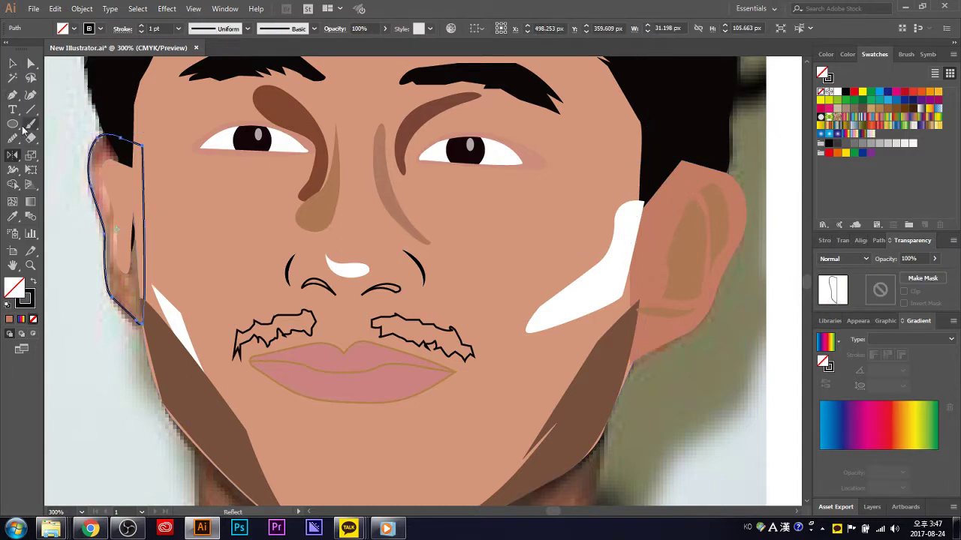
key(i)
click(682, 197)
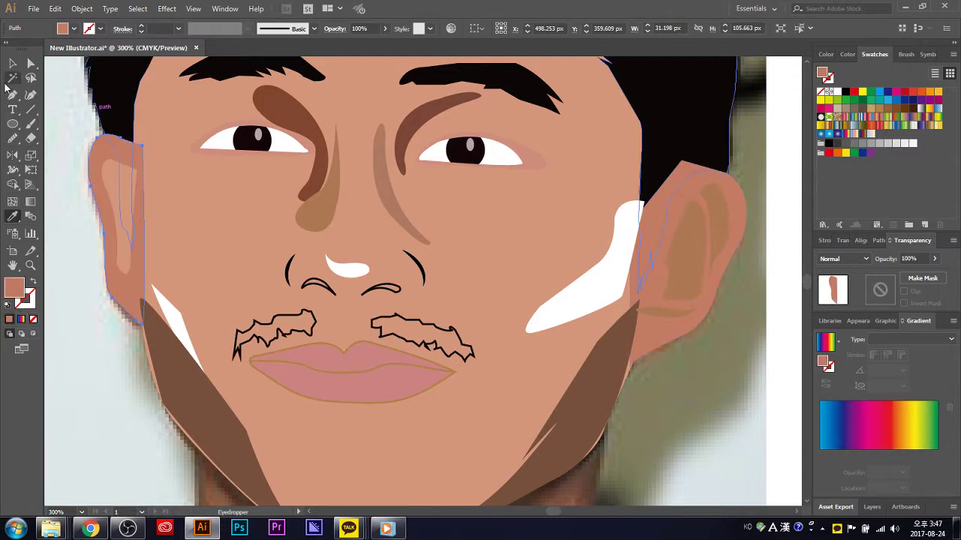
click(12, 66)
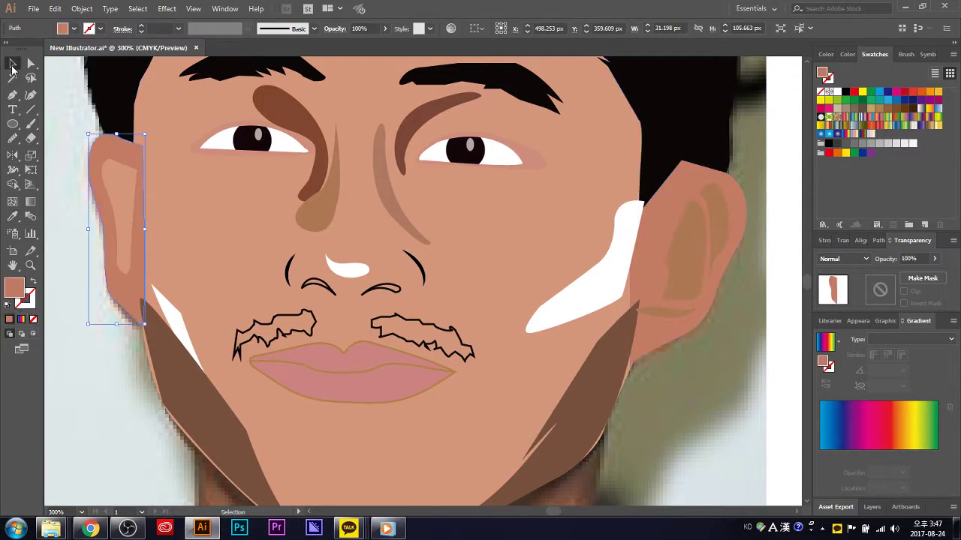
shift+click(93, 177)
key(ctrl+8)
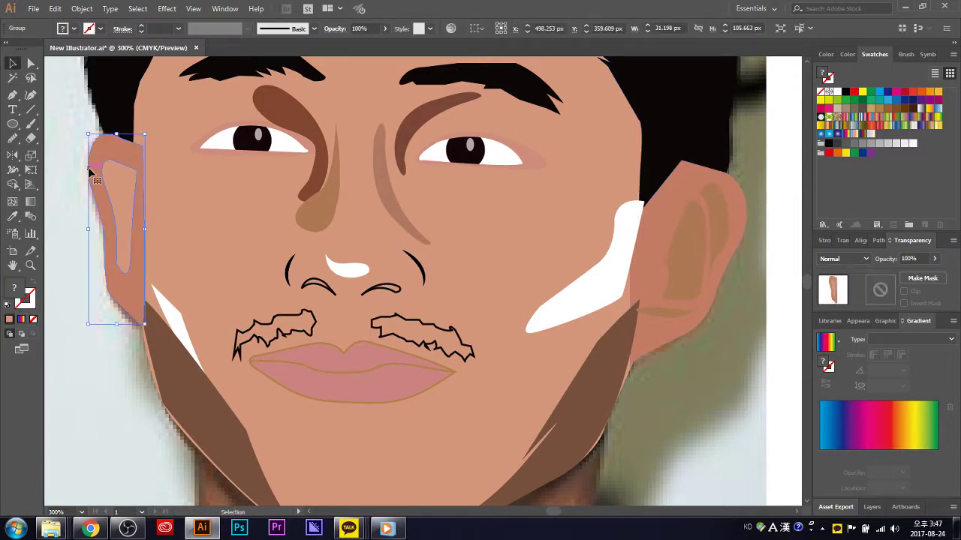
key(a)
key(v)
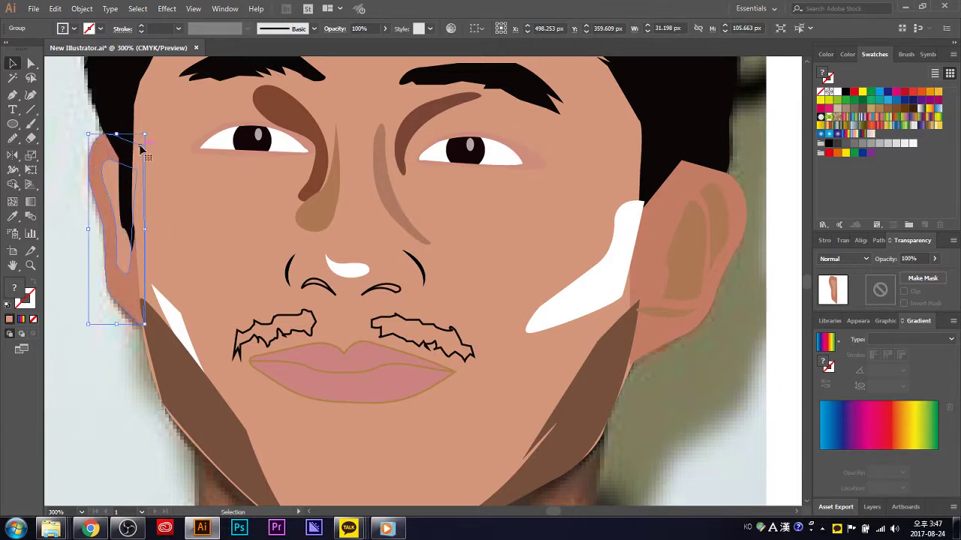
- Group the right ear's shapes, keeping the group in front of the photo
click(713, 235)
shift+click(650, 220)
key(a)
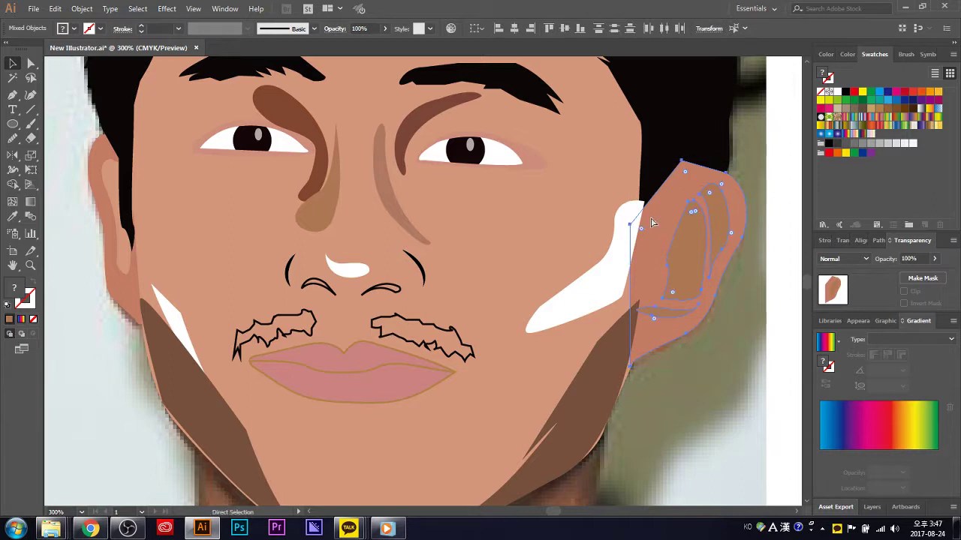
key(v)
key(ctrl+g)
key(a)
key(ctrl+shift+bracketleft)
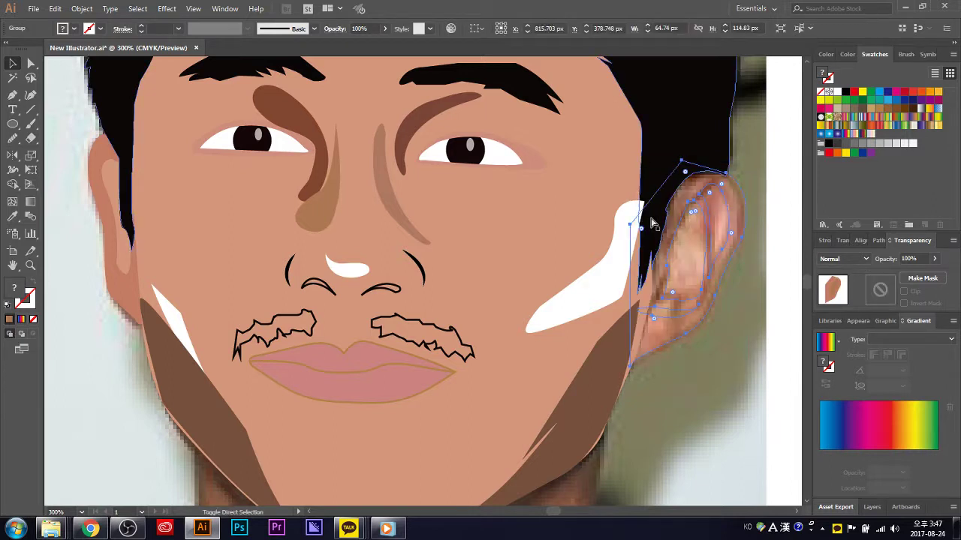
key(ctrl+z)
key(v)
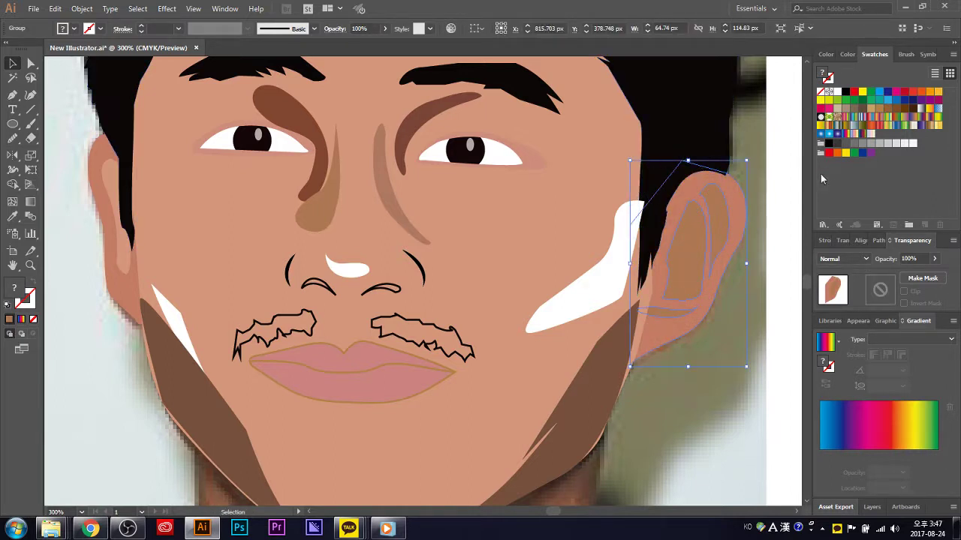
click(796, 185)
scroll(781, 272, up, 2)
scroll(676, 326, down, 4)
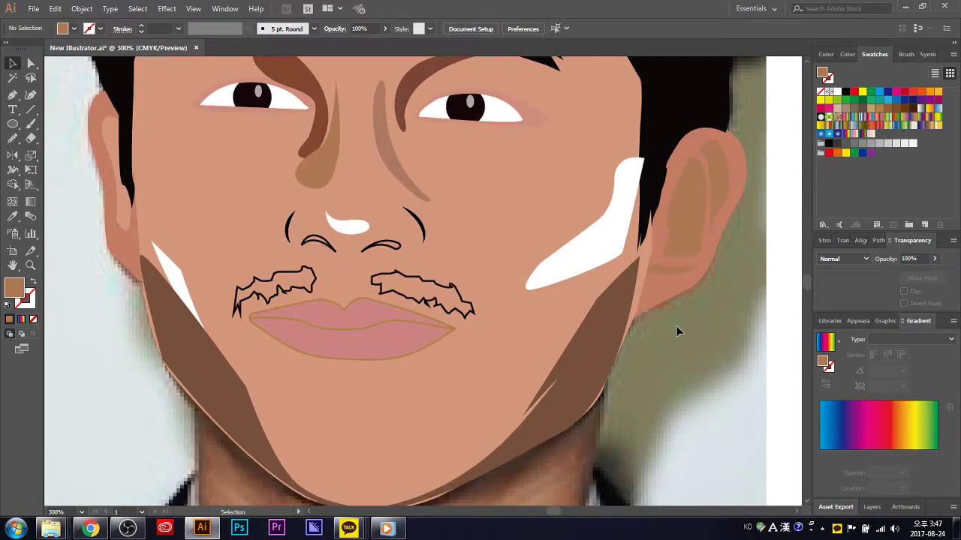
scroll(676, 325, down, 2)
- Lower the dark-brown jaw shading to 16% opacity
click(210, 361)
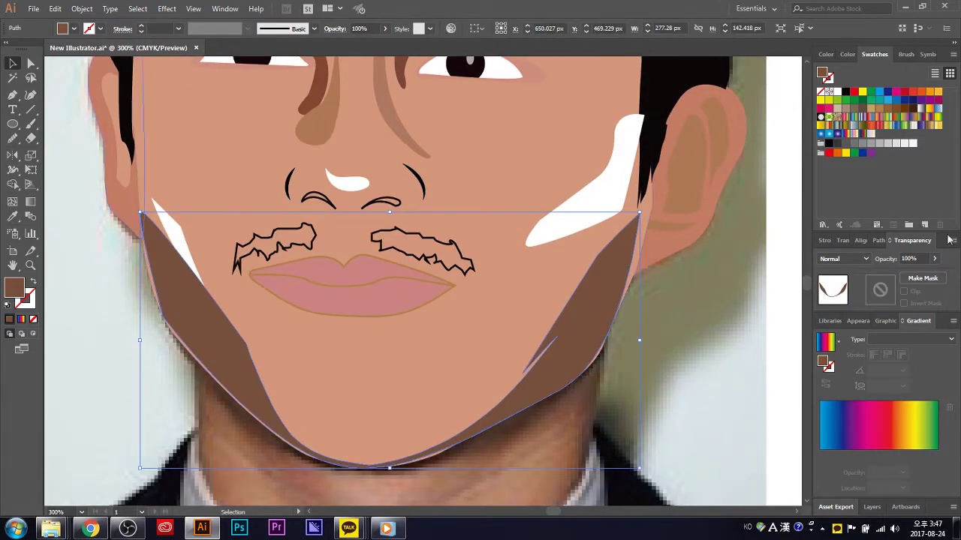
click(935, 260)
drag(917, 279, 889, 279)
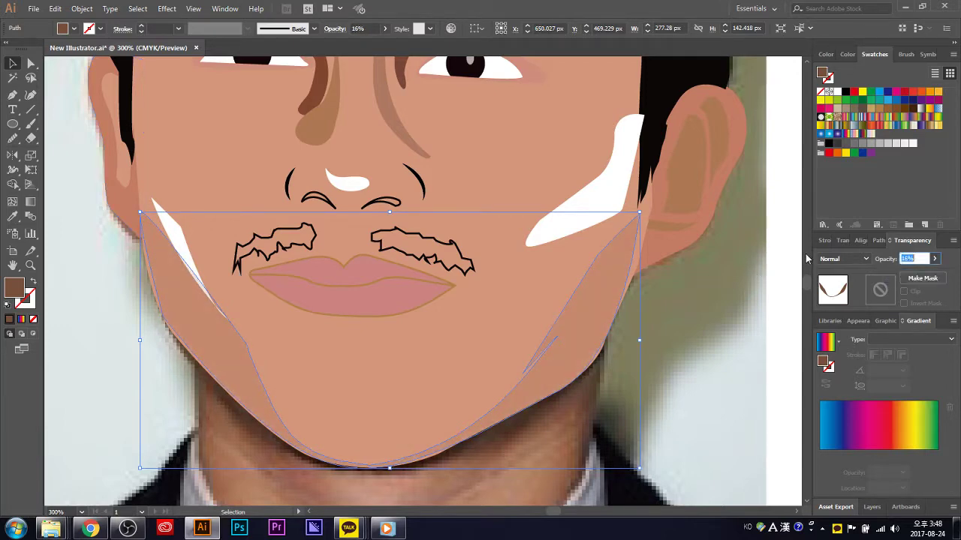
click(776, 247)
scroll(750, 248, up, 5)
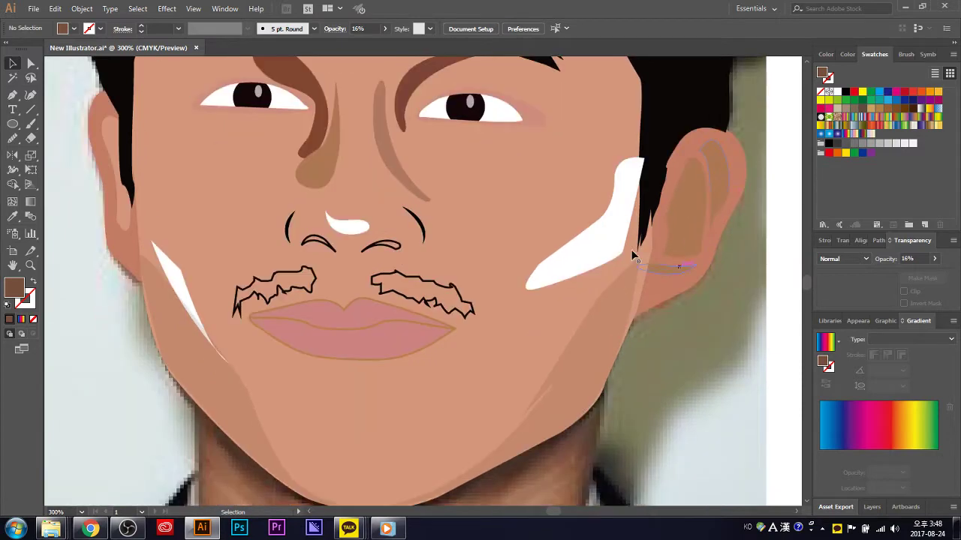
- Make the left-eye shading semi-transparent and the brown arc over the right eye about 21% opaque
click(315, 354)
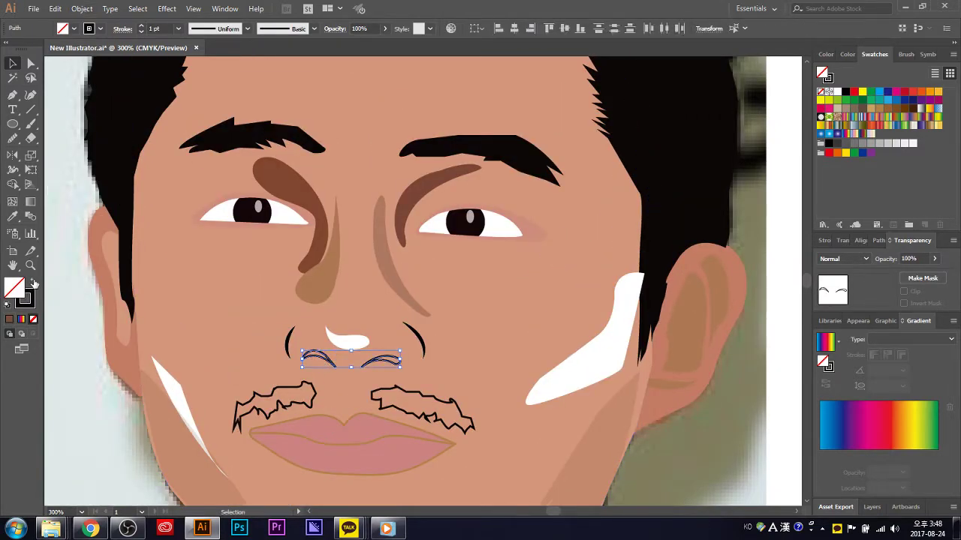
scroll(248, 280, up, 1)
click(326, 269)
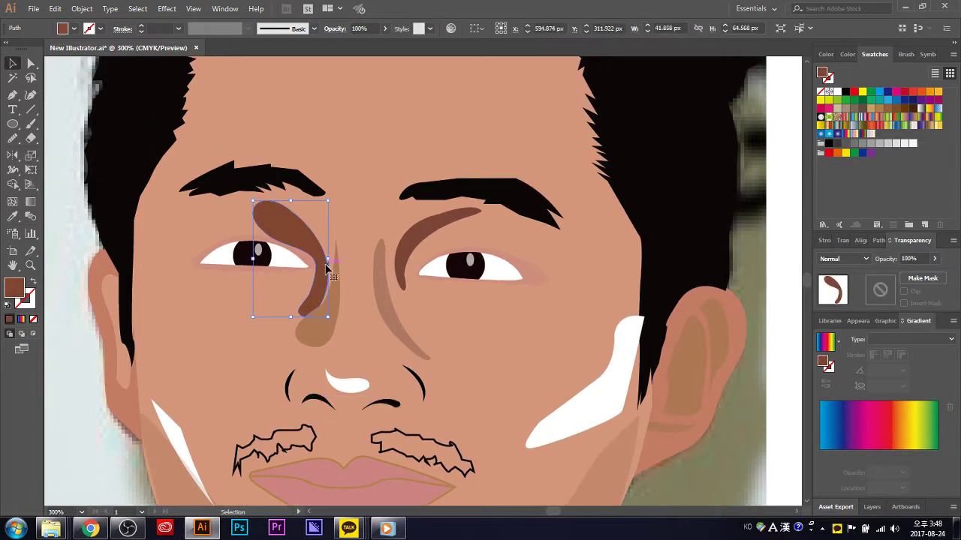
click(934, 258)
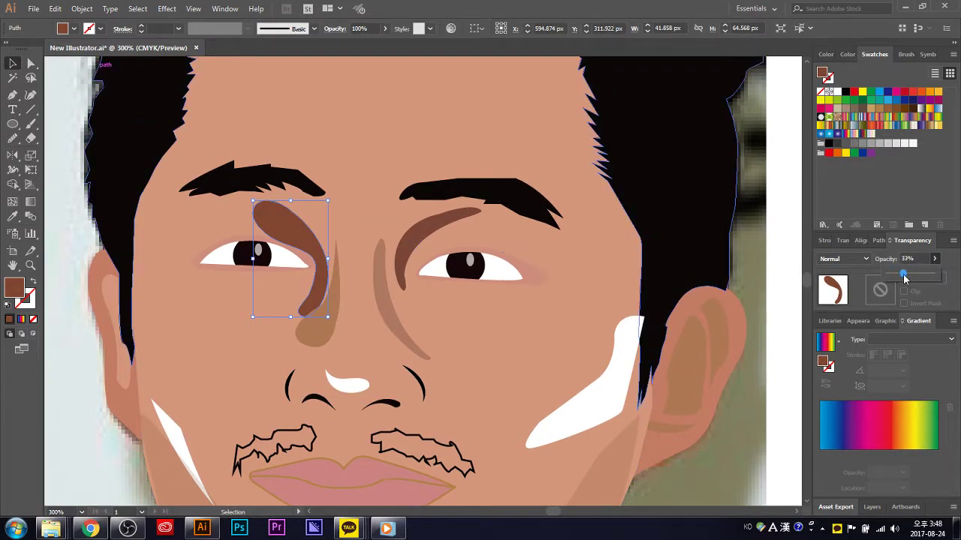
drag(904, 278, 905, 277)
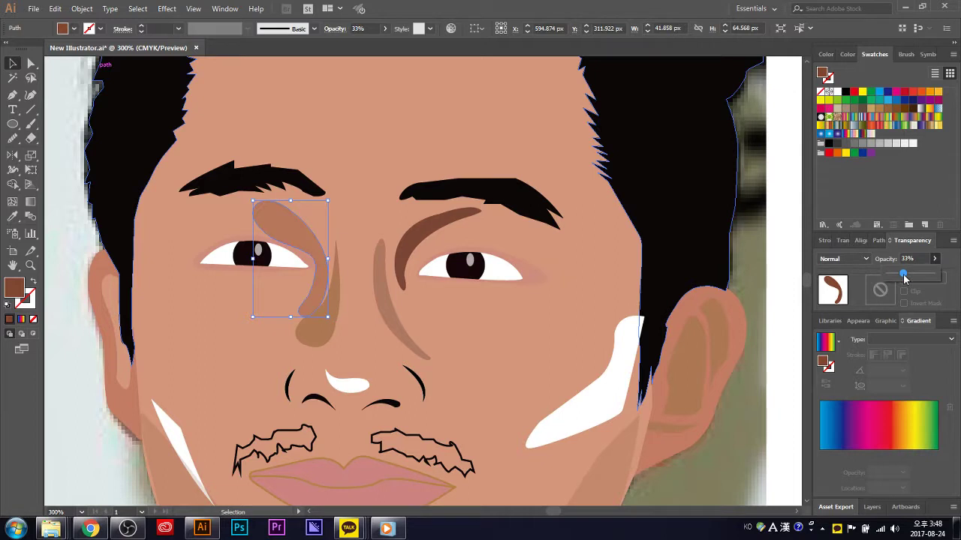
click(424, 228)
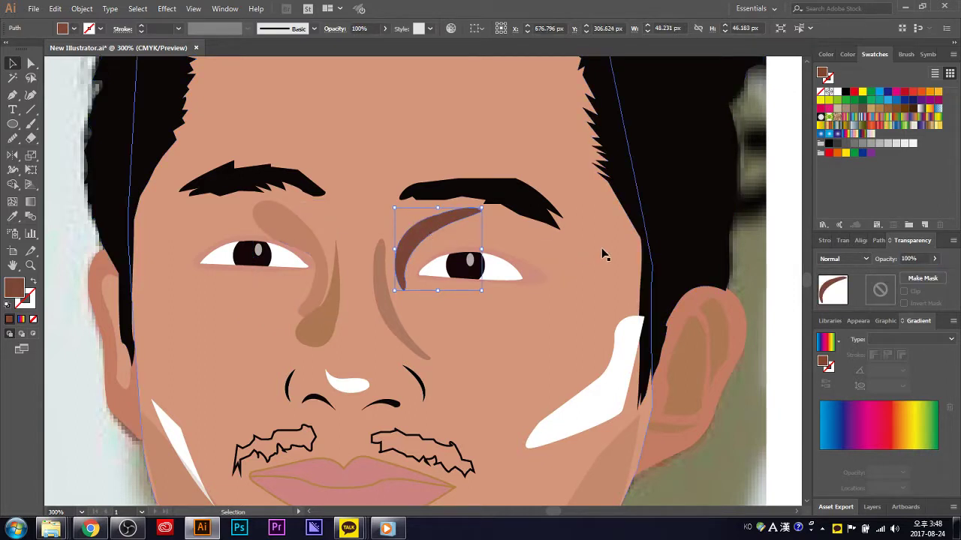
click(934, 258)
drag(936, 276, 899, 276)
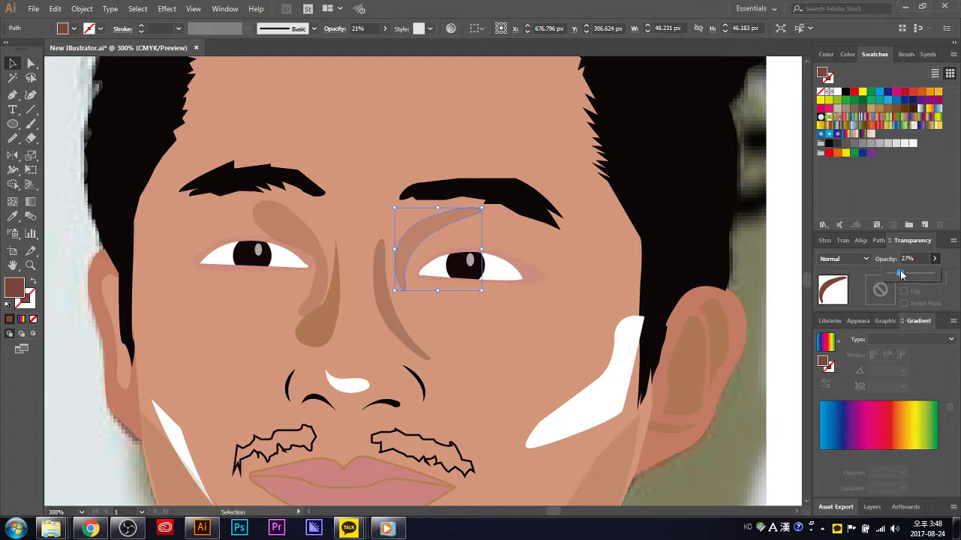
- Set both brown nose shadings to 42% opacity
click(402, 315)
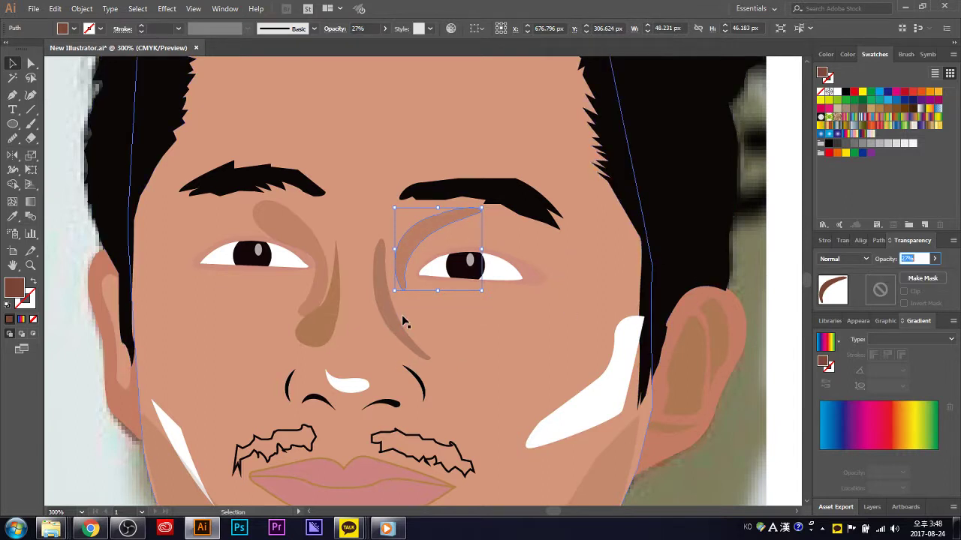
shift+click(322, 325)
click(935, 258)
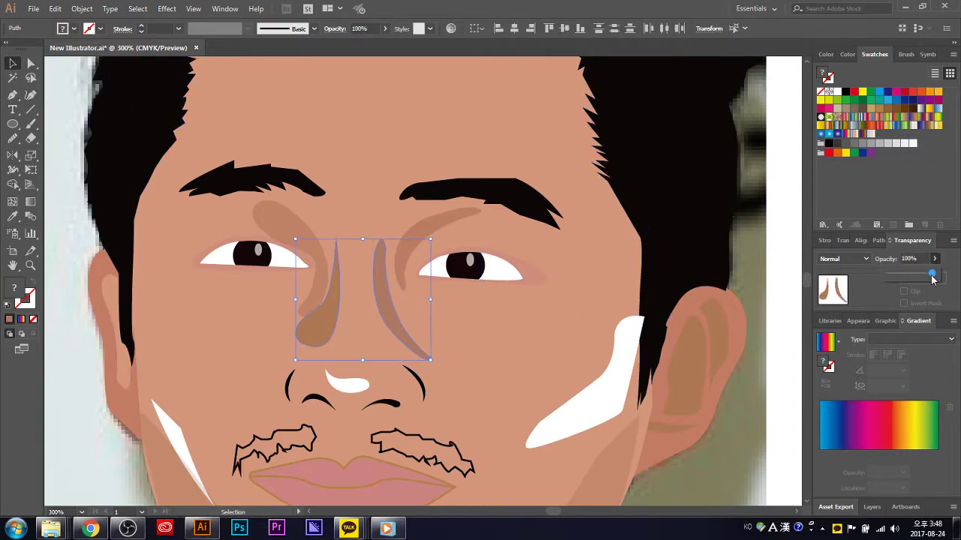
drag(933, 278, 906, 279)
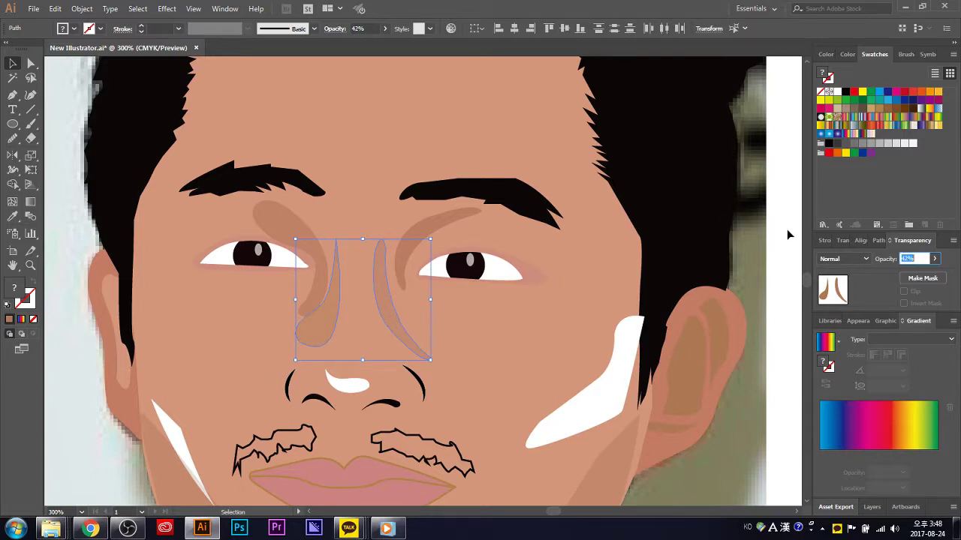
scroll(756, 281, down, 3)
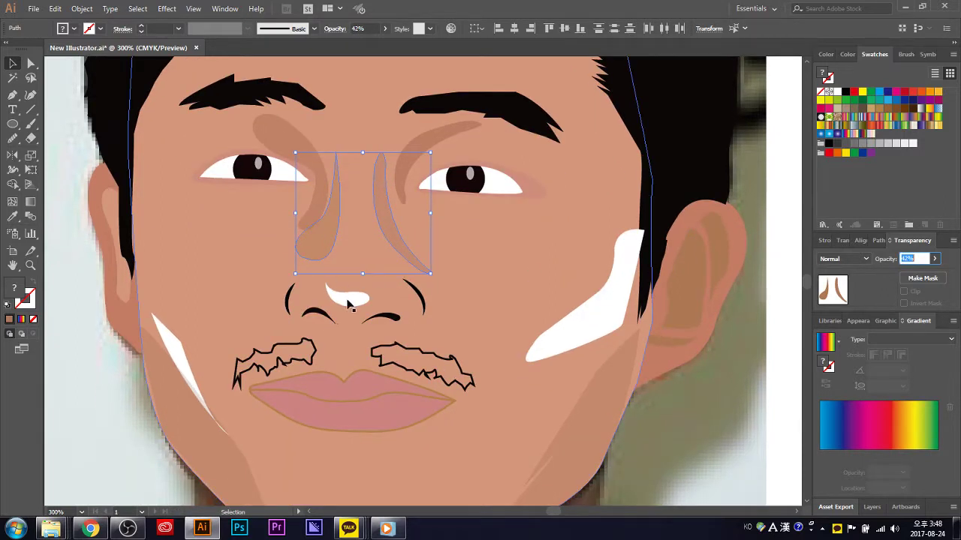
- Give the white nose highlight the translucent brown shading look at 42% opacity
click(794, 243)
click(345, 297)
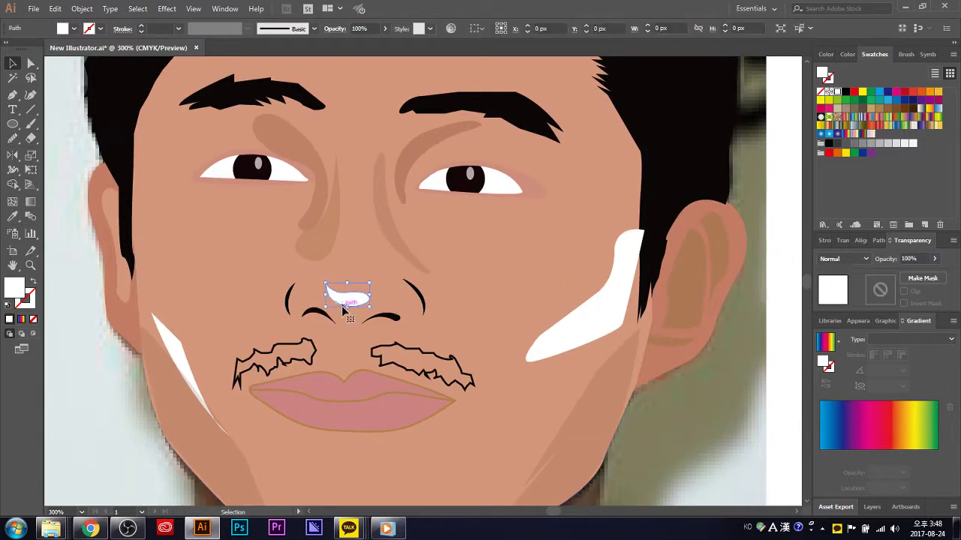
key(i)
click(401, 243)
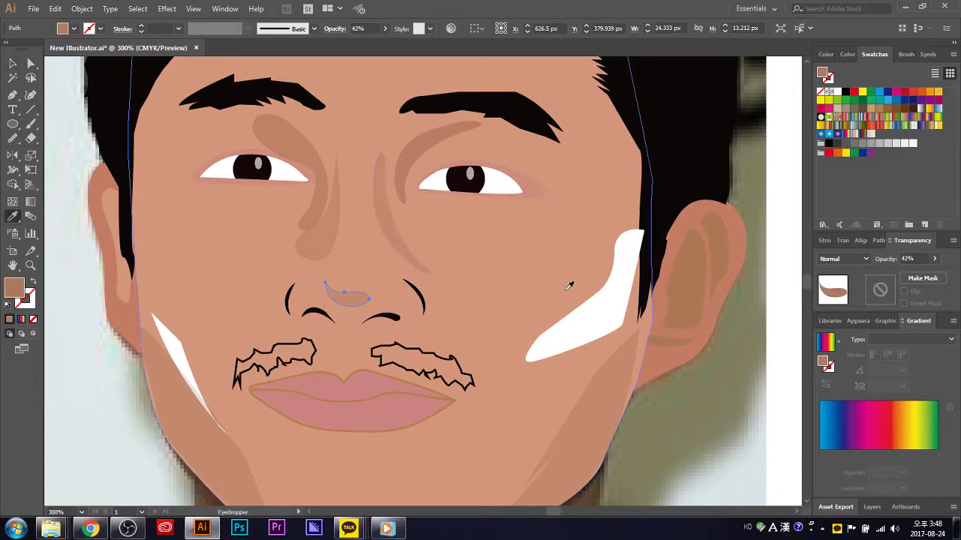
click(934, 259)
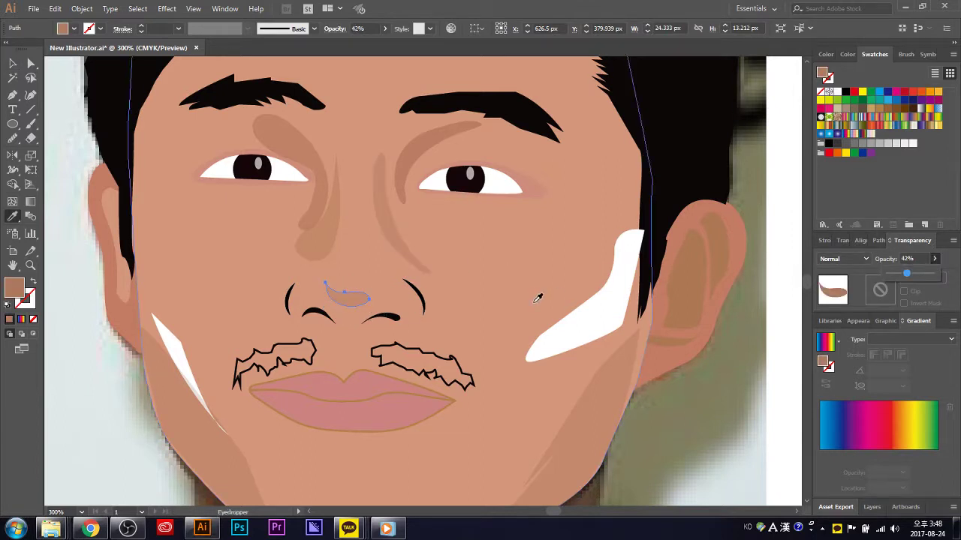
click(797, 214)
click(12, 63)
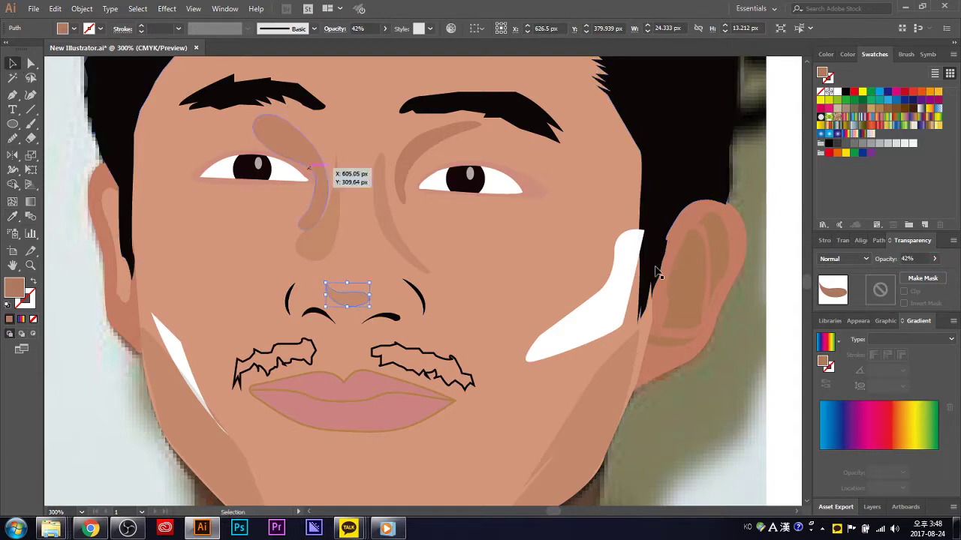
click(784, 265)
scroll(773, 296, down, 1)
scroll(365, 257, down, 1)
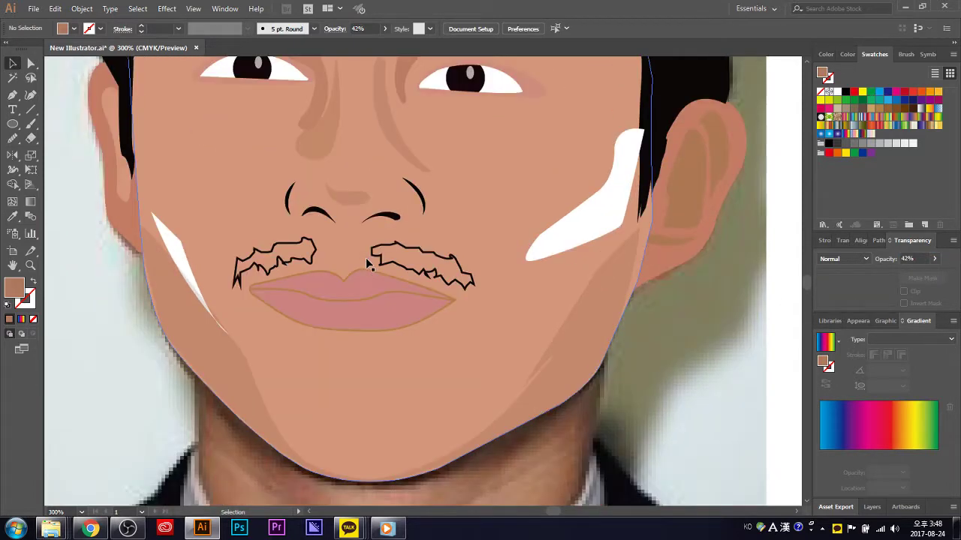
scroll(384, 248, down, 2)
alt+scroll(393, 233, up, 3)
alt+scroll(390, 224, down, 3)
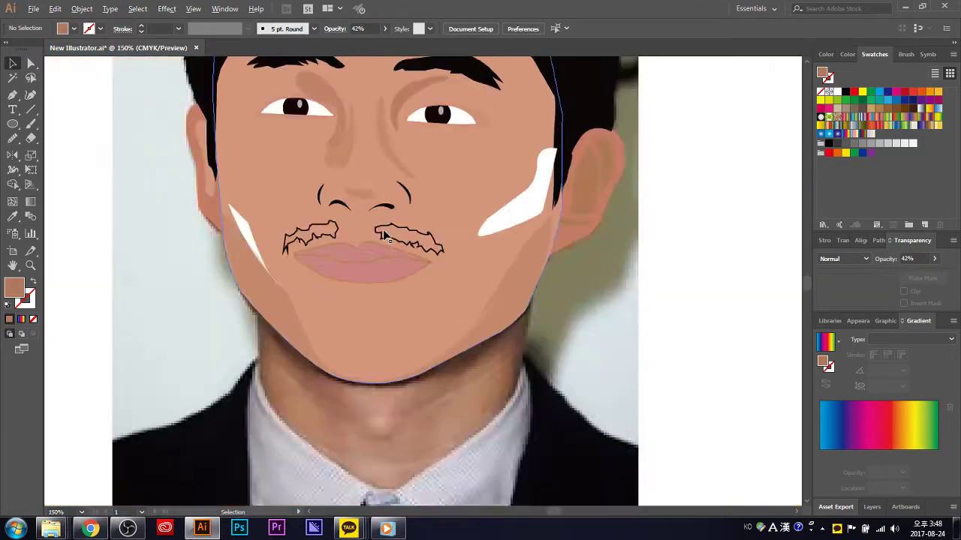
alt+scroll(390, 224, down, 3)
alt+scroll(393, 345, up, 1)
scroll(392, 353, up, 1)
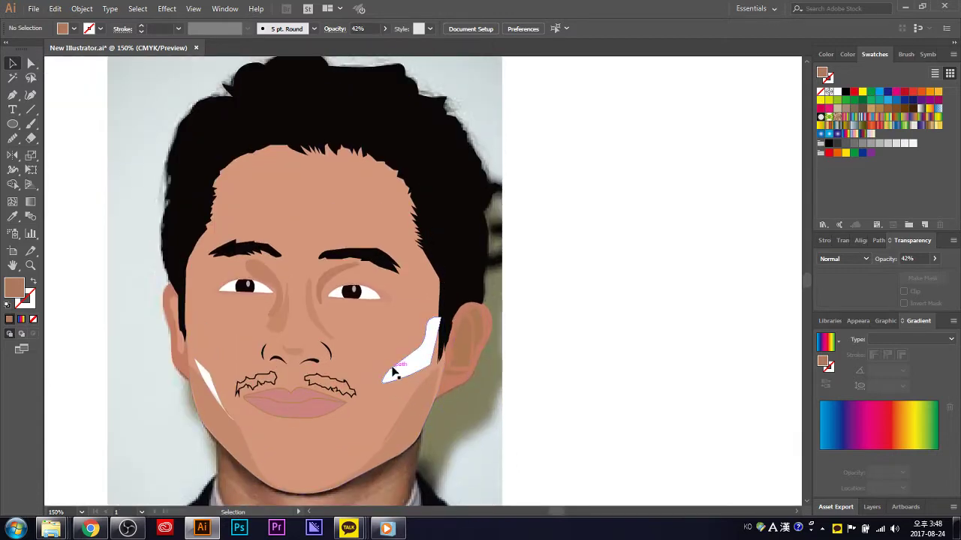
alt+scroll(247, 441, up, 1)
scroll(247, 441, down, 1)
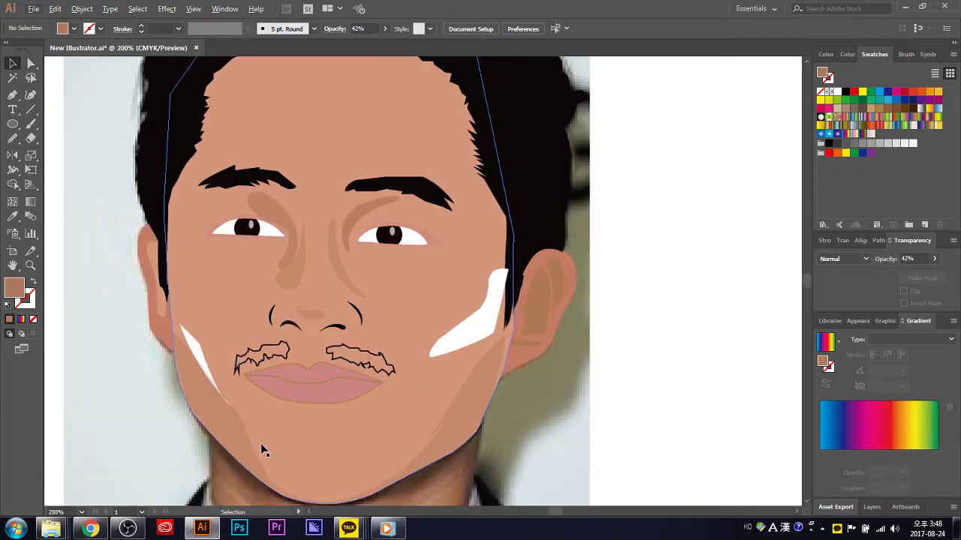
alt+scroll(260, 448, up, 2)
scroll(319, 417, down, 1)
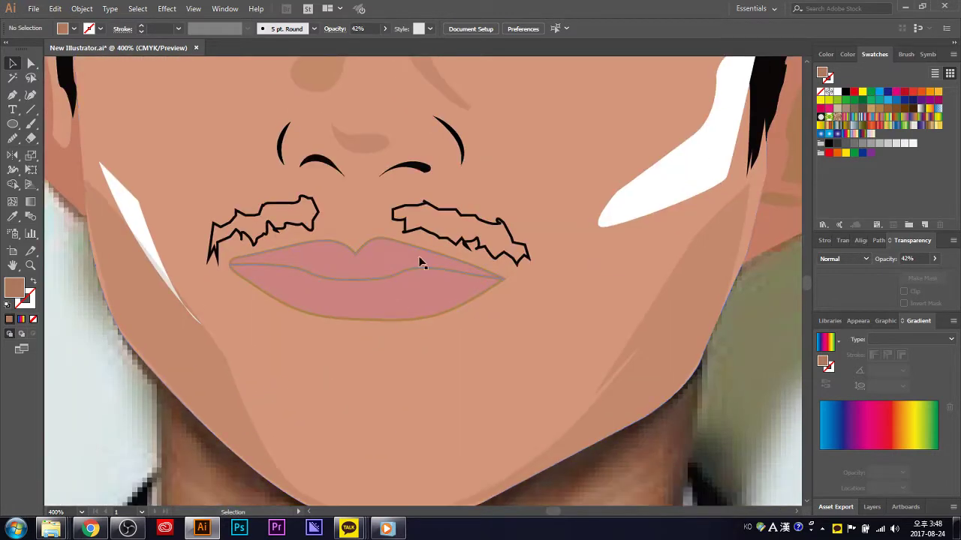
- Select the lips and eyedropper the skin colour onto them
click(375, 264)
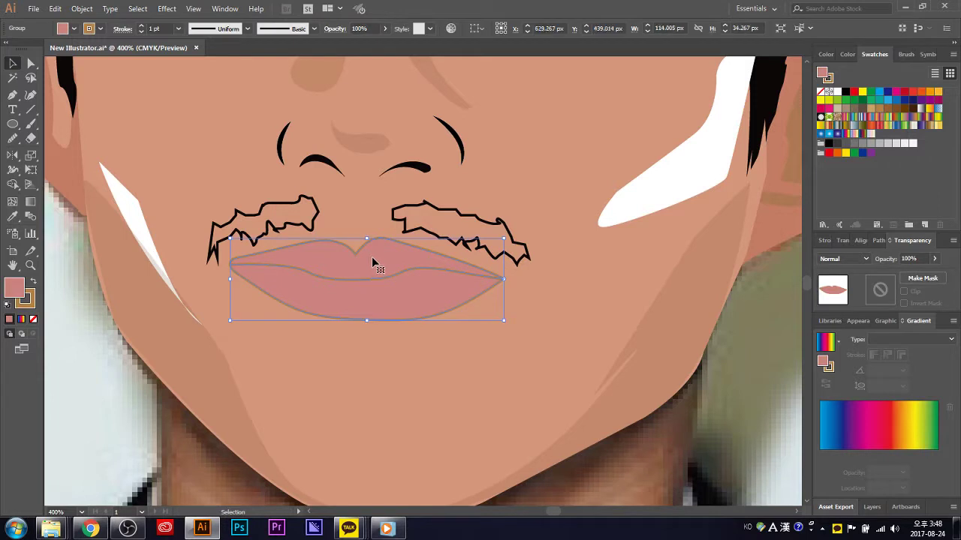
key(i)
click(331, 347)
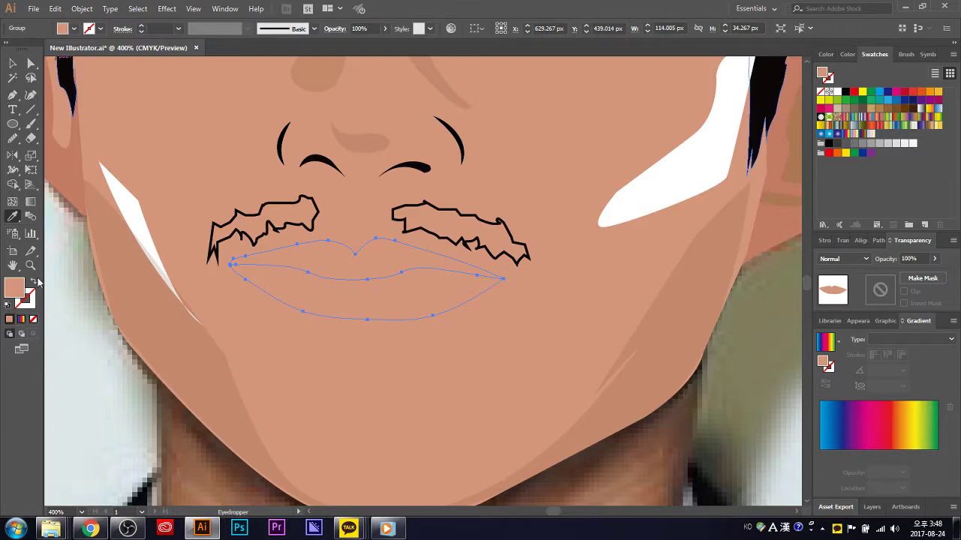
- Change the lips' stroke colour using the stroke swatch list
click(100, 32)
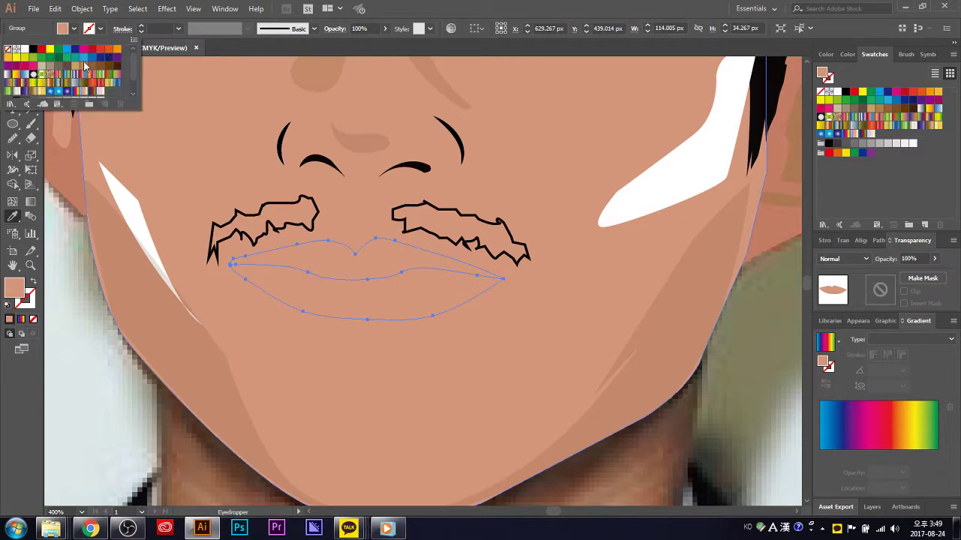
click(82, 66)
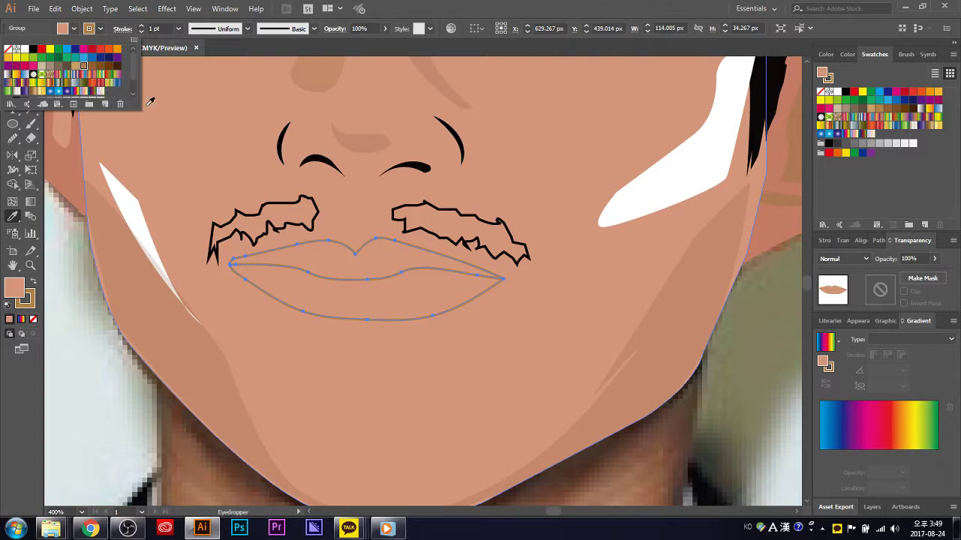
scroll(277, 318, down, 2)
scroll(276, 318, down, 1)
scroll(276, 319, down, 2)
scroll(274, 321, down, 1)
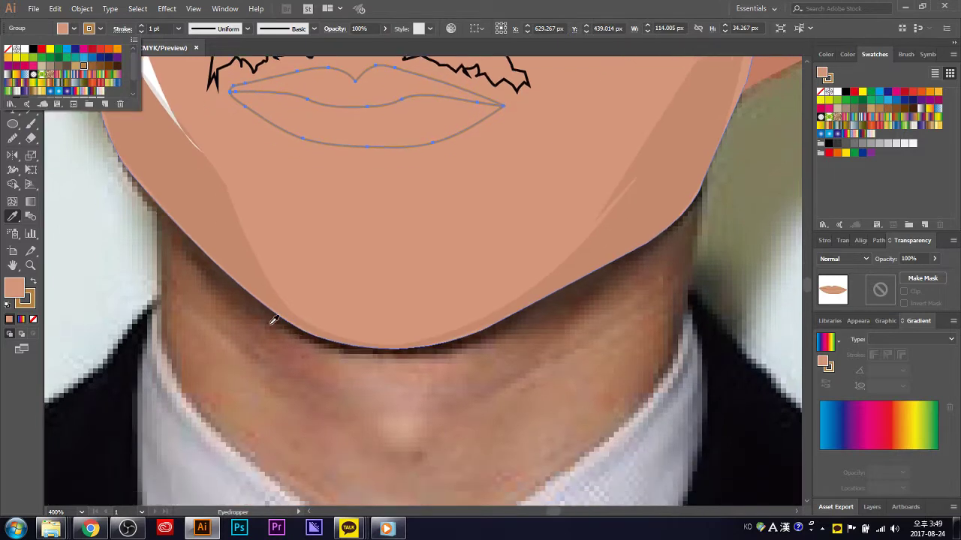
scroll(273, 321, down, 1)
key(u)
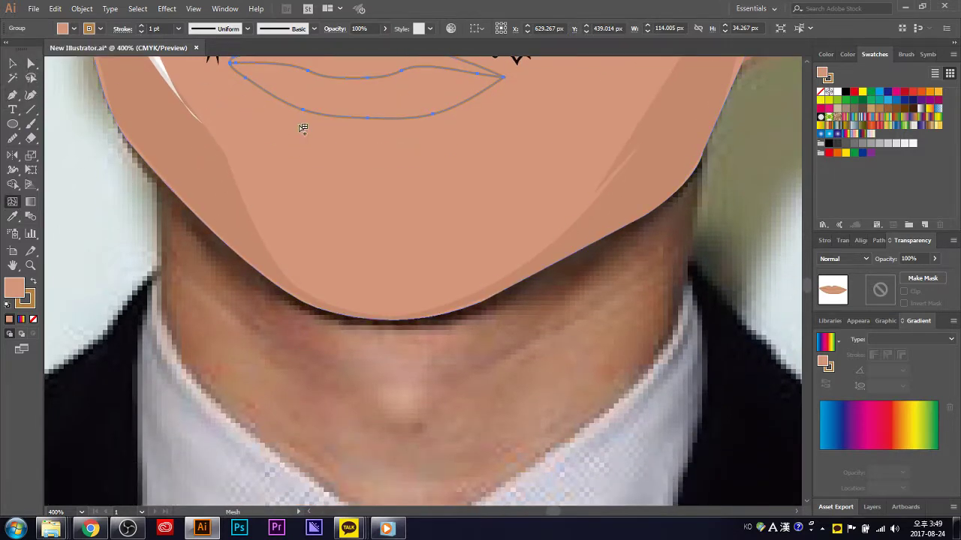
- Eyedropper the neck colour onto the lips
scroll(302, 128, up, 1)
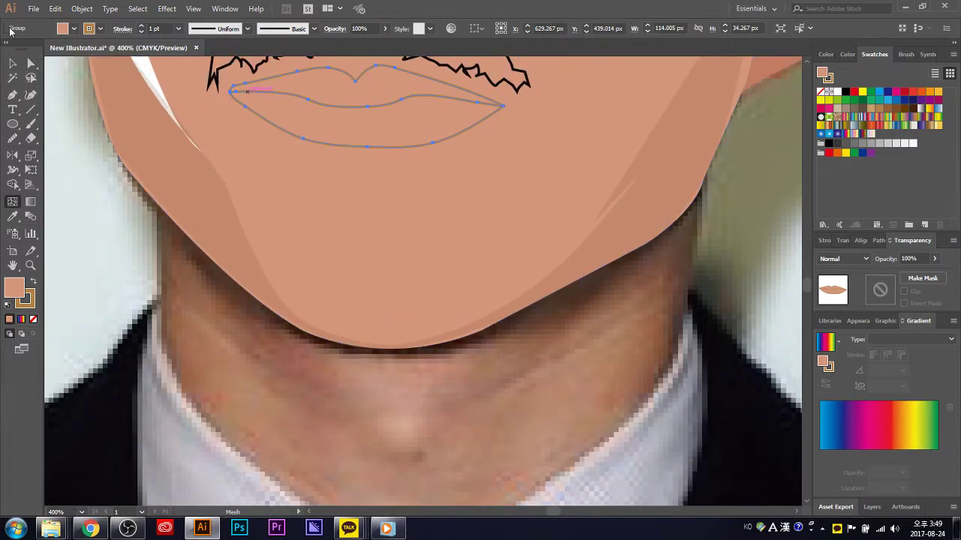
key(i)
click(297, 369)
scroll(300, 369, up, 2)
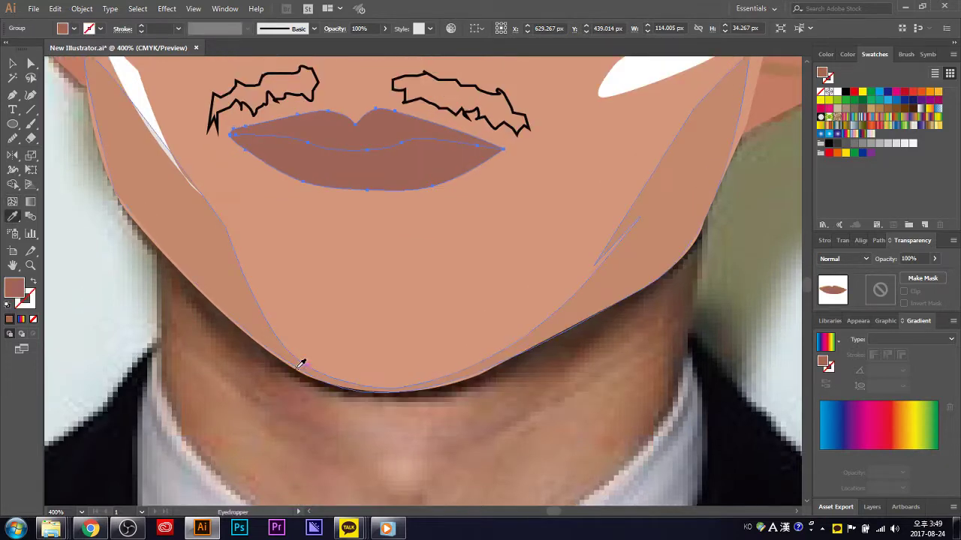
scroll(304, 372, up, 1)
scroll(323, 383, down, 2)
scroll(311, 345, down, 2)
- Sample a darker brown, then a lighter skin tone, settling the lips on soft pink
click(304, 343)
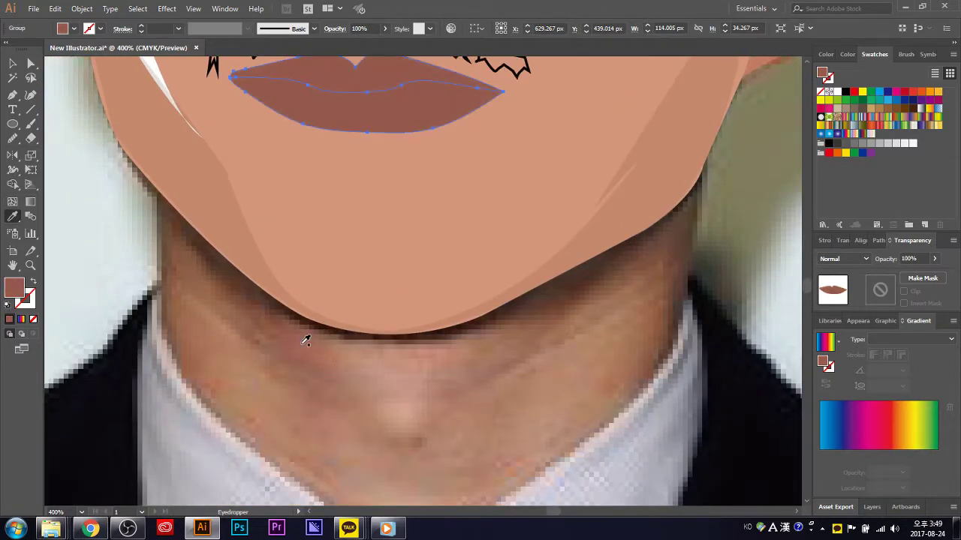
scroll(306, 339, down, 2)
scroll(306, 339, up, 1)
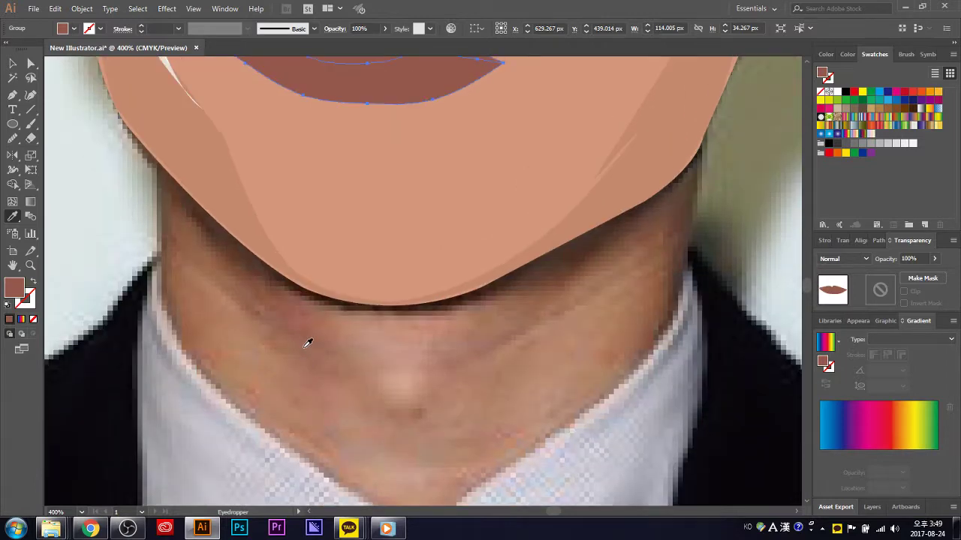
scroll(367, 415, down, 2)
scroll(368, 413, down, 1)
click(406, 296)
scroll(406, 296, up, 2)
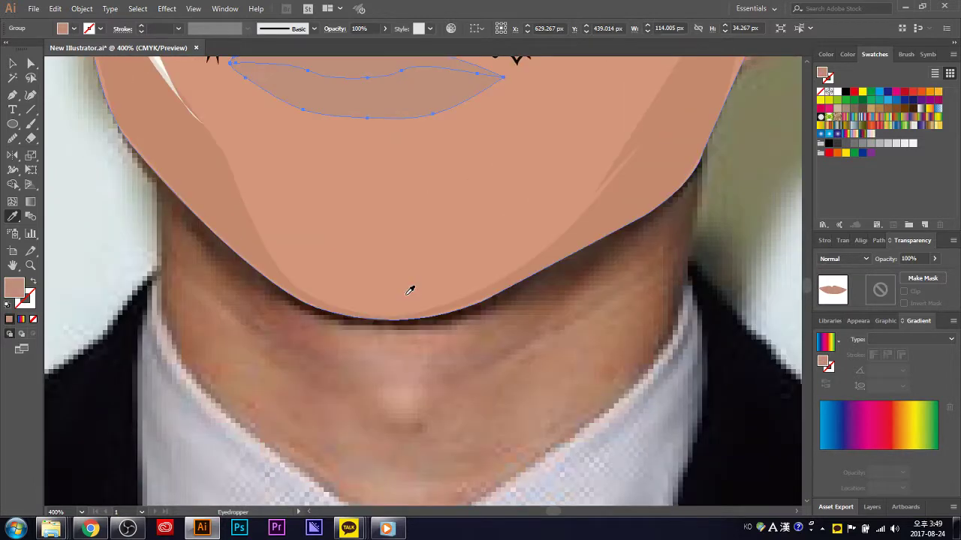
scroll(411, 285, up, 3)
scroll(390, 231, up, 3)
scroll(419, 210, down, 2)
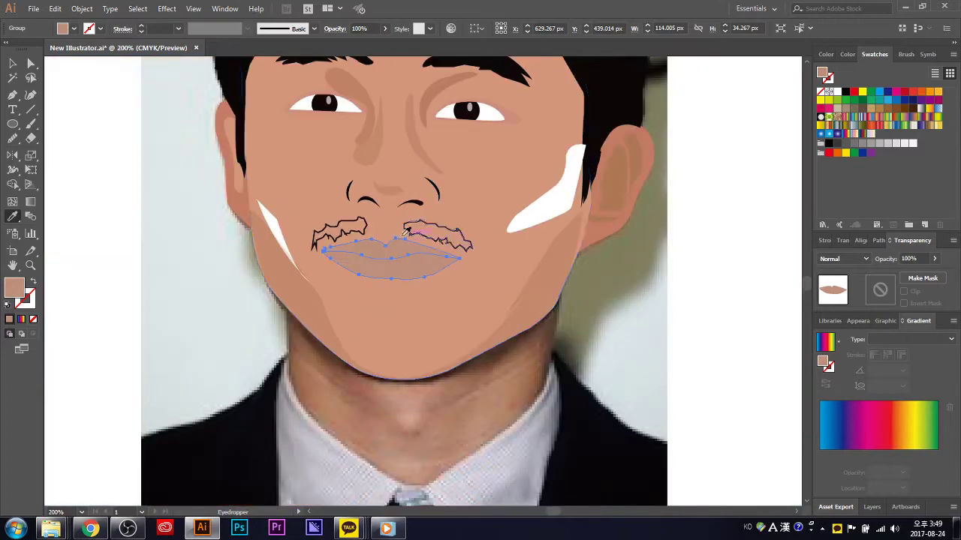
scroll(352, 255, up, 3)
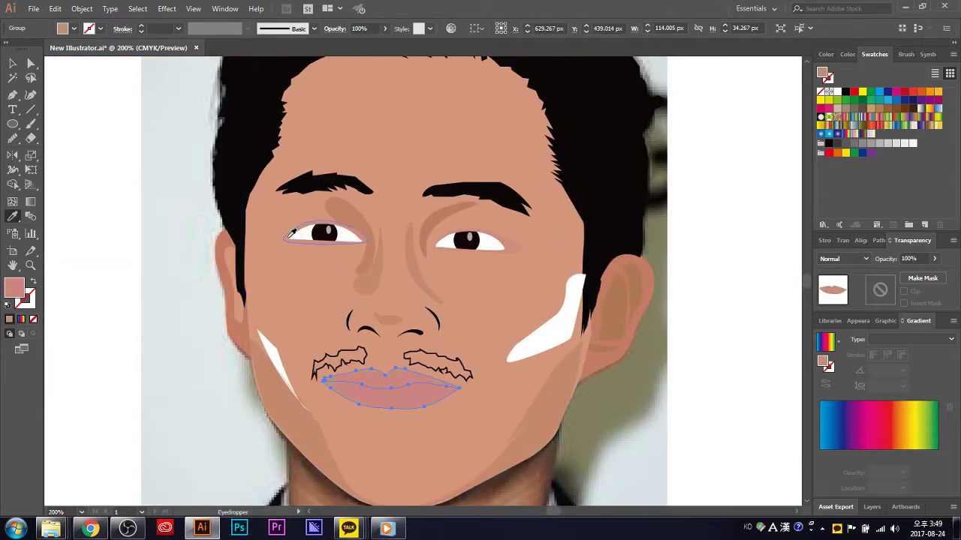
click(13, 63)
click(87, 153)
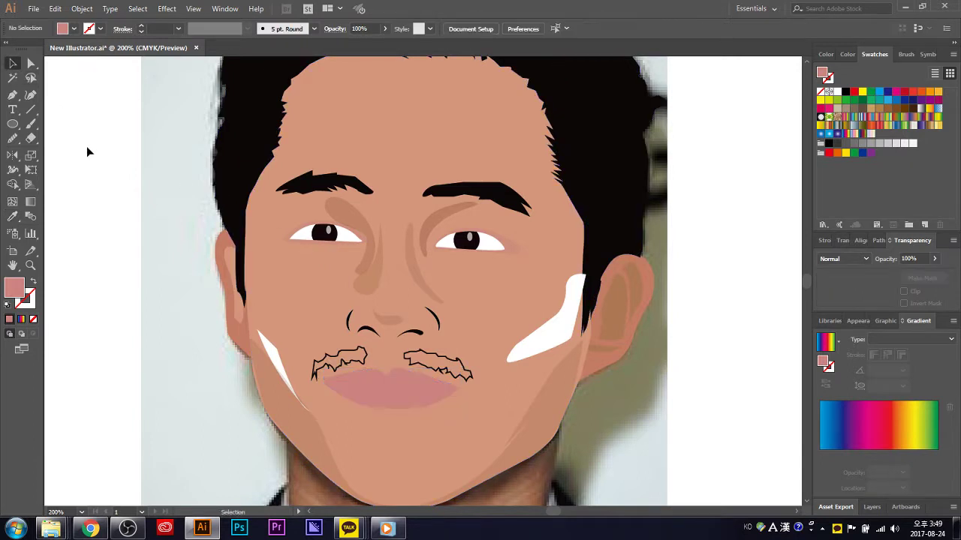
click(411, 396)
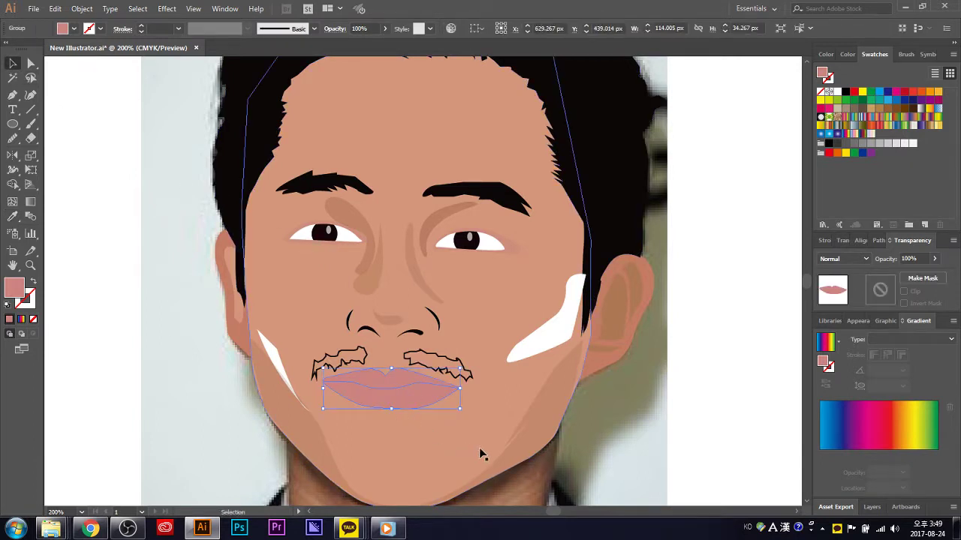
click(433, 405)
double_click(433, 406)
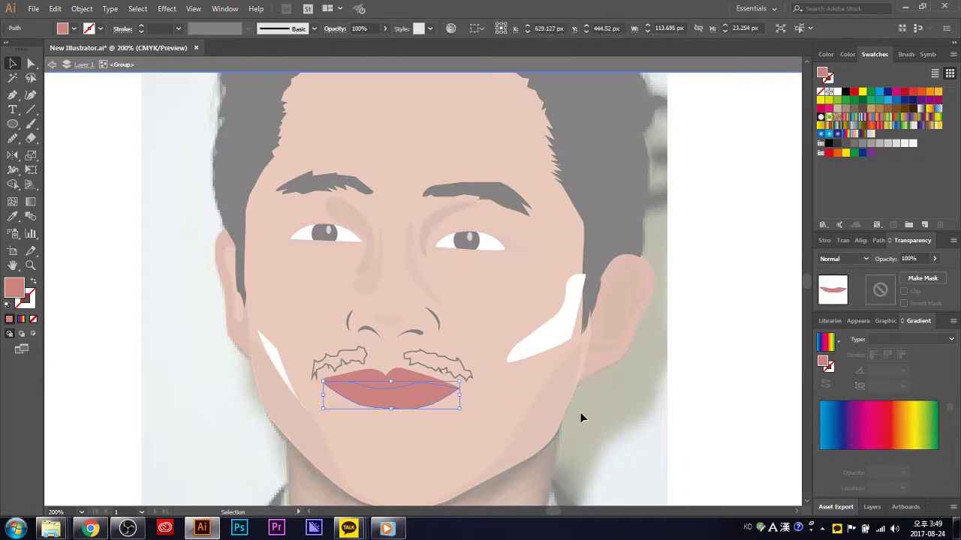
double_click(22, 291)
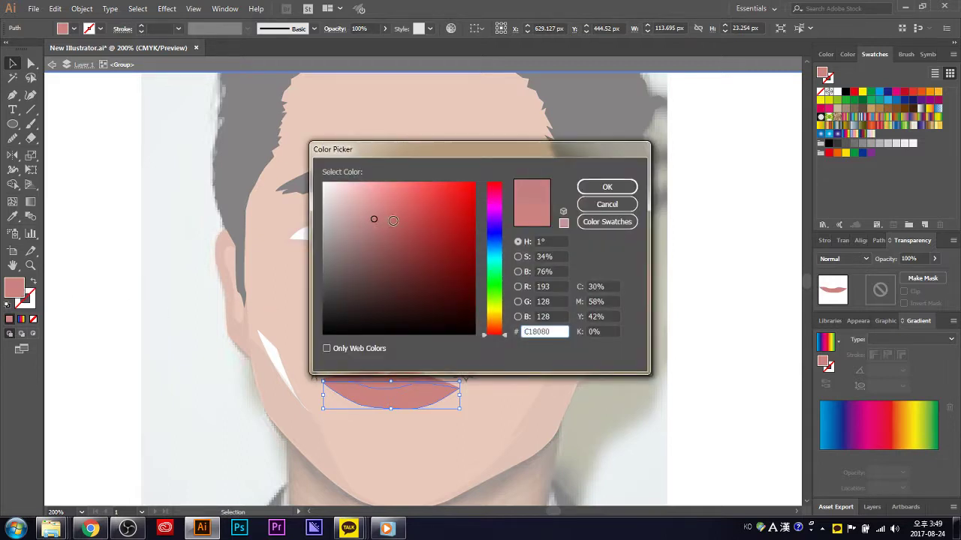
click(607, 187)
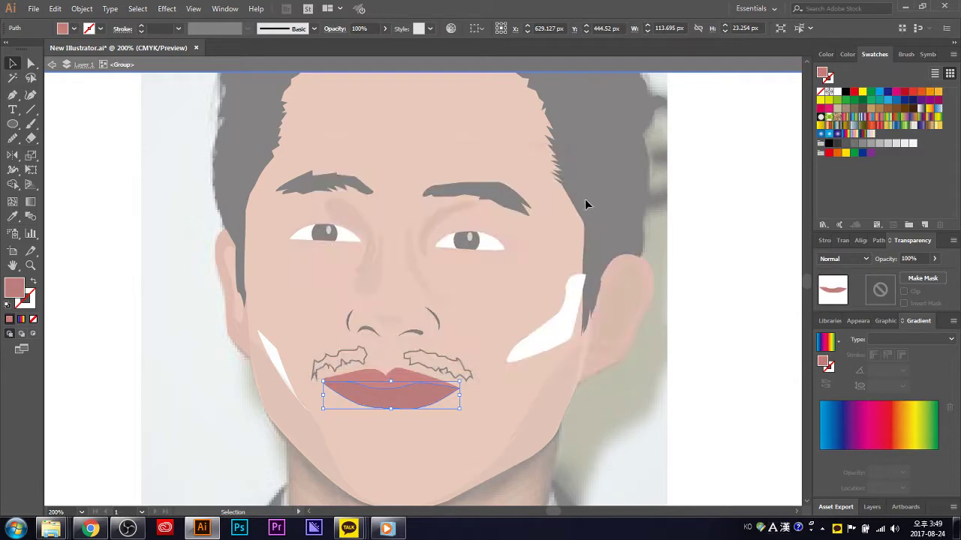
click(52, 65)
scroll(234, 310, up, 2)
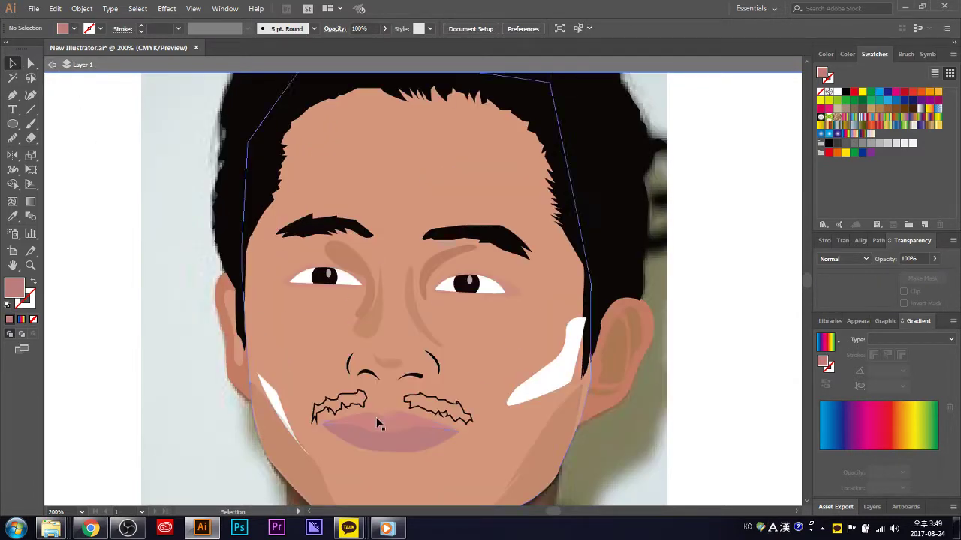
click(414, 449)
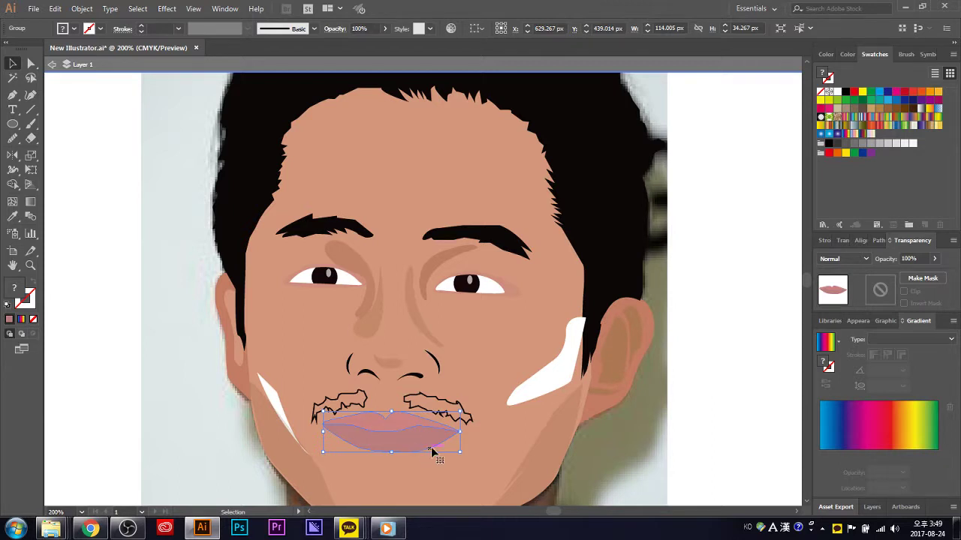
scroll(443, 452, down, 2)
click(719, 388)
scroll(705, 405, up, 2)
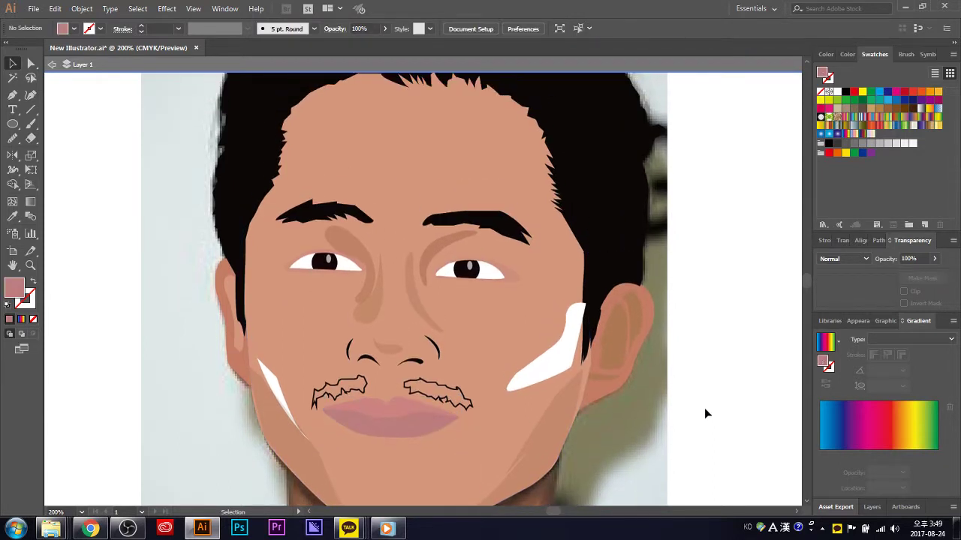
scroll(703, 409, down, 2)
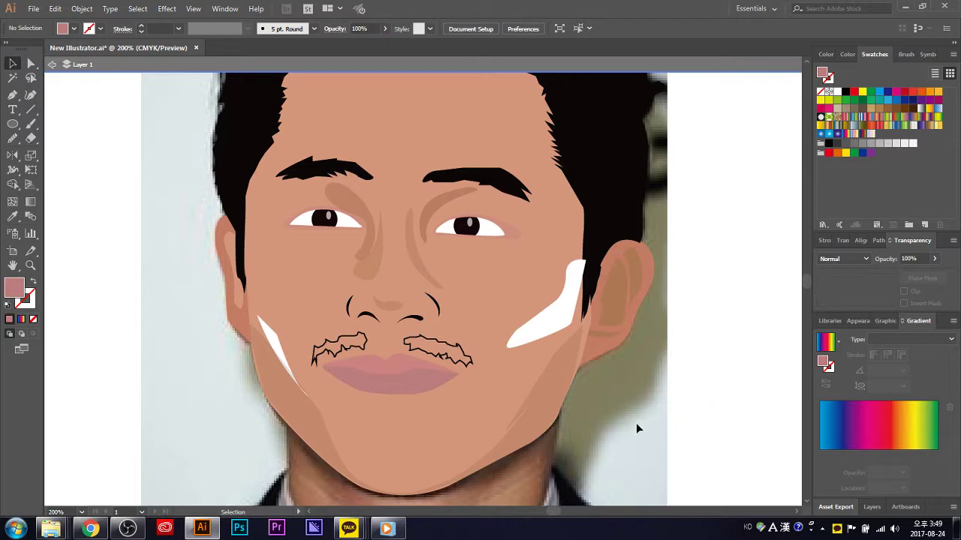
- Select the jaw shadow, drop its opacity from 16% to 10%, and deselect
click(553, 418)
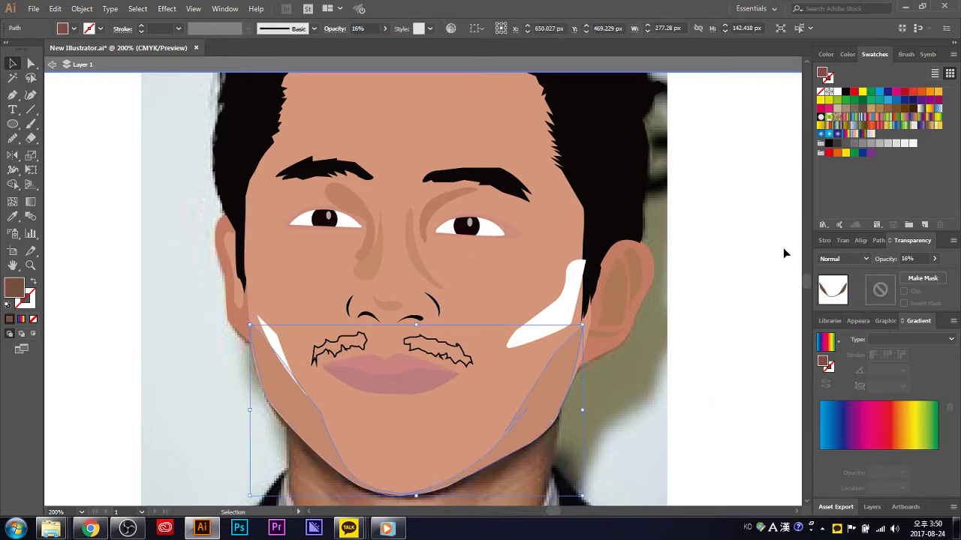
click(932, 262)
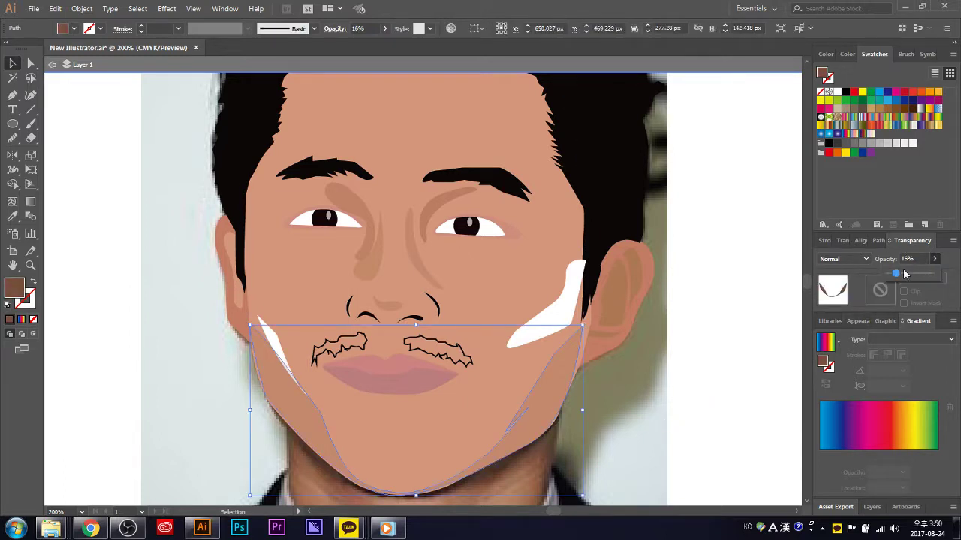
click(778, 310)
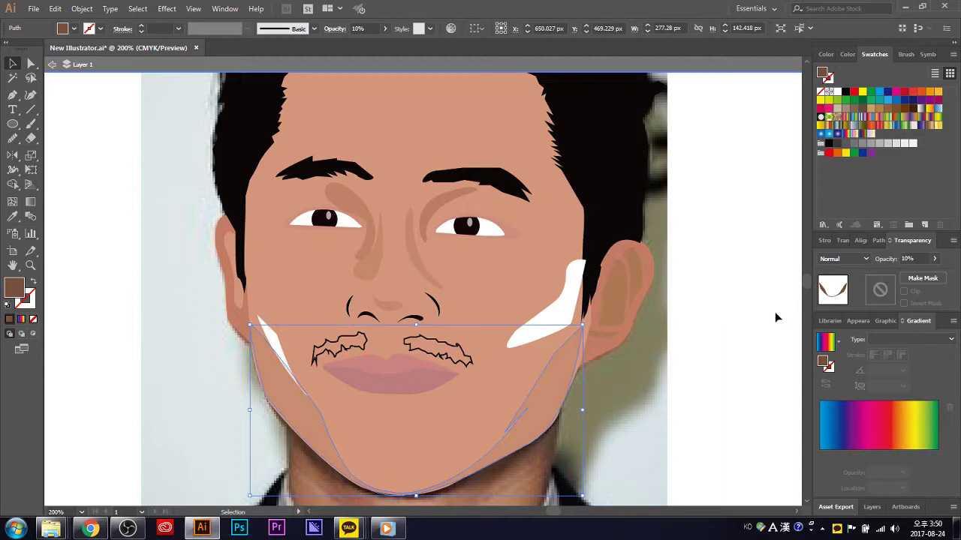
click(703, 453)
scroll(600, 466, up, 1)
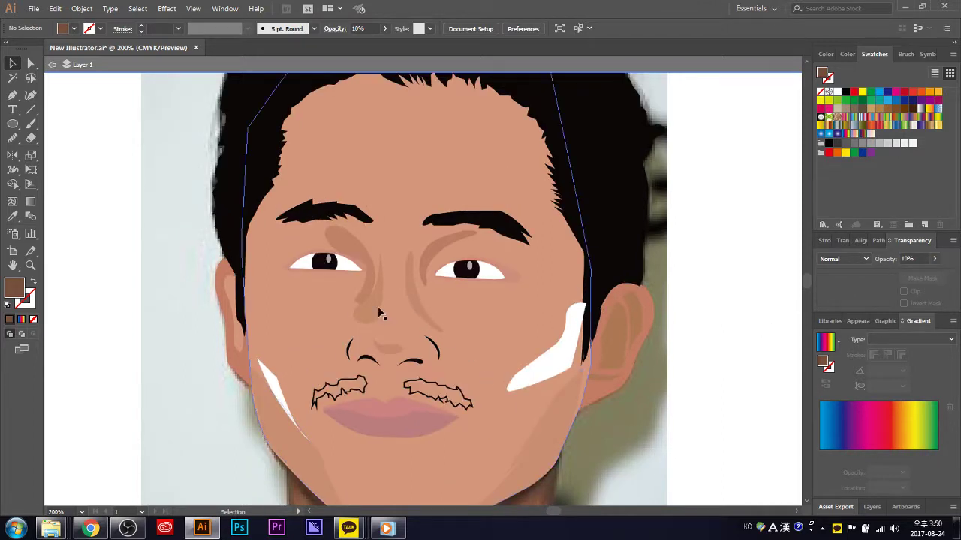
- Pen-draw a curved upper-eyelid path across the right eye, corner to corner
click(14, 97)
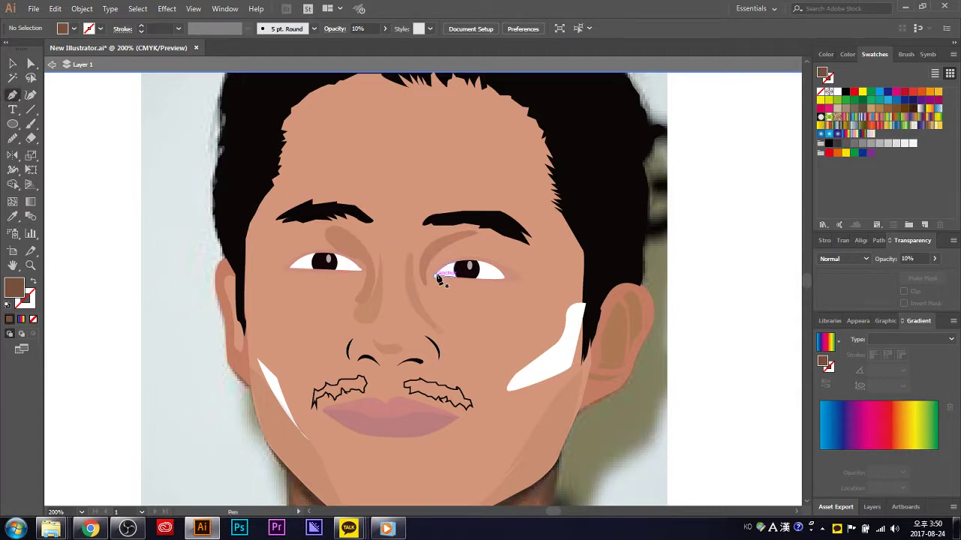
click(437, 272)
scroll(510, 282, up, 1)
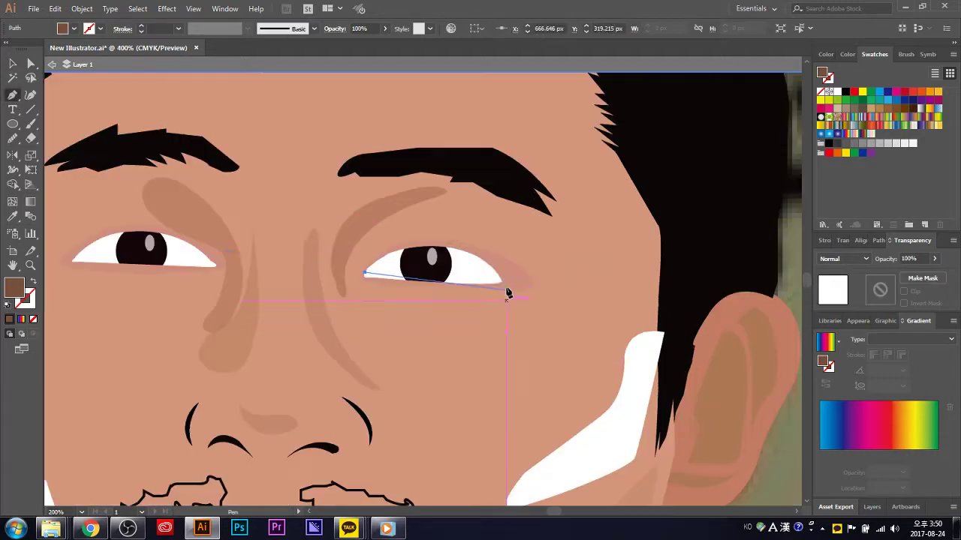
scroll(495, 276, up, 1)
drag(499, 269, 644, 381)
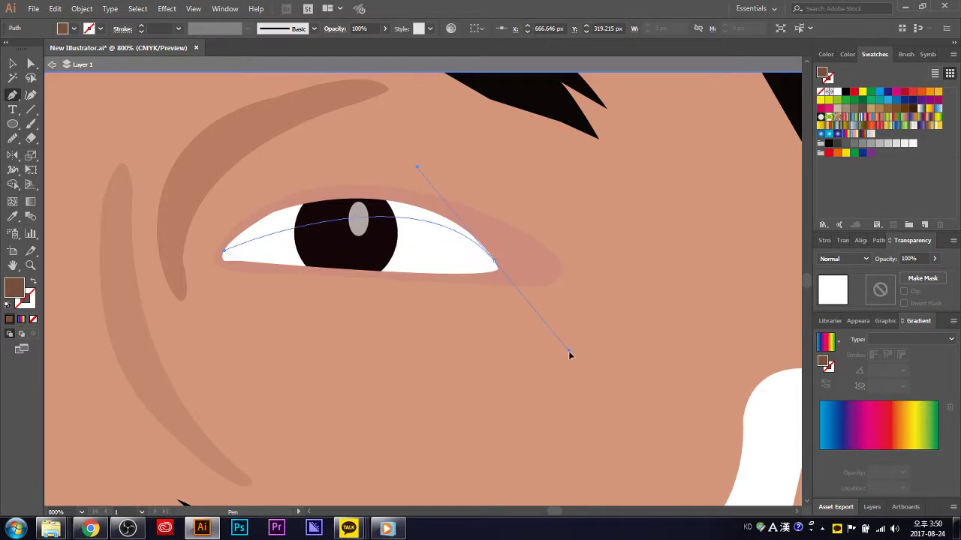
key(ctrl+z)
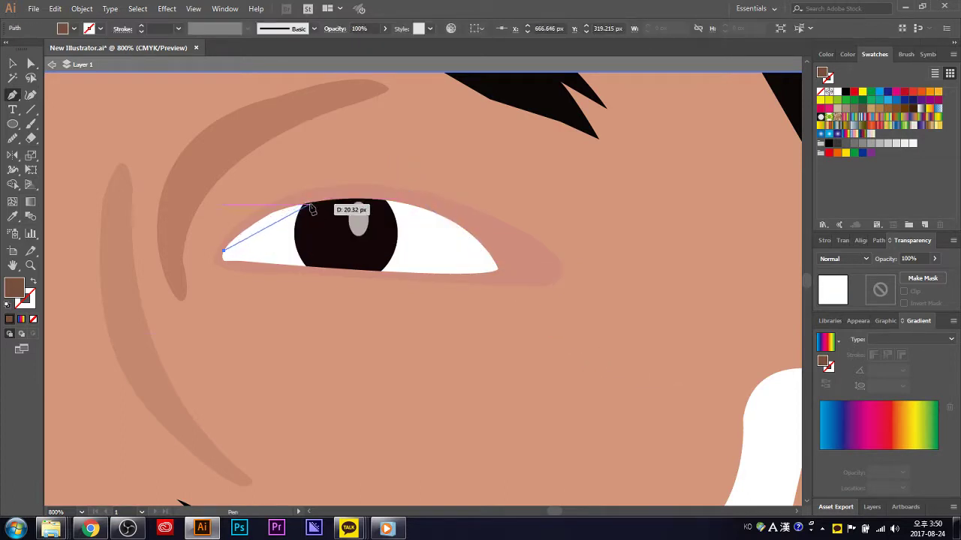
drag(310, 203, 357, 201)
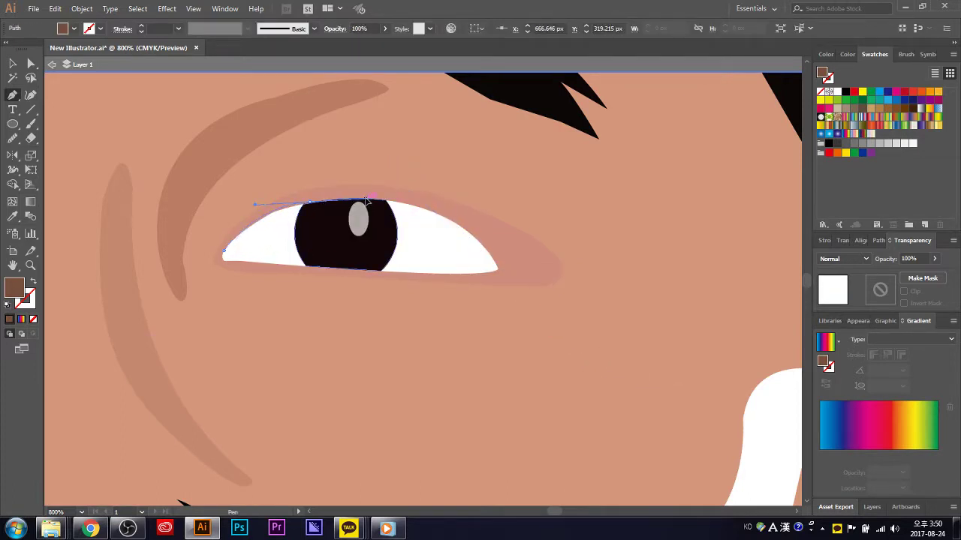
drag(447, 219, 468, 237)
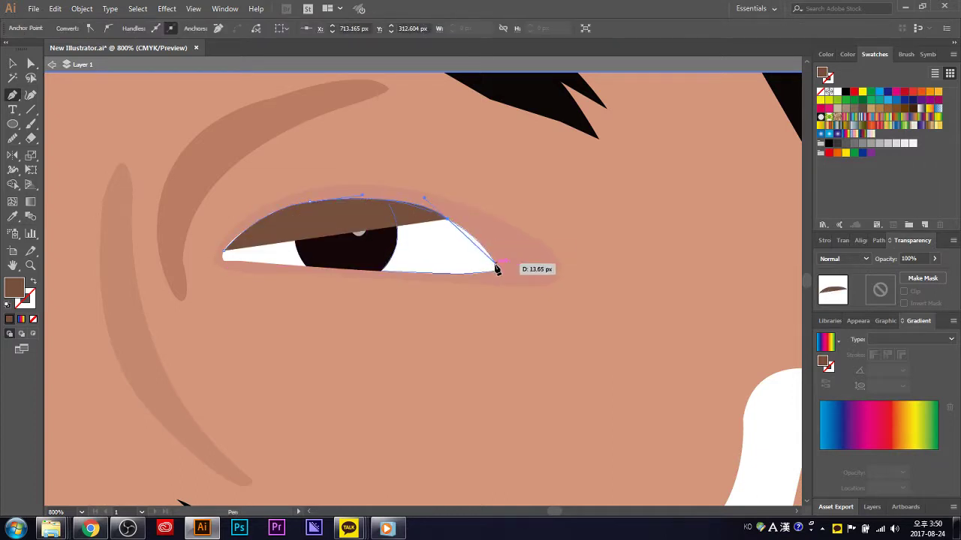
drag(497, 268, 499, 294)
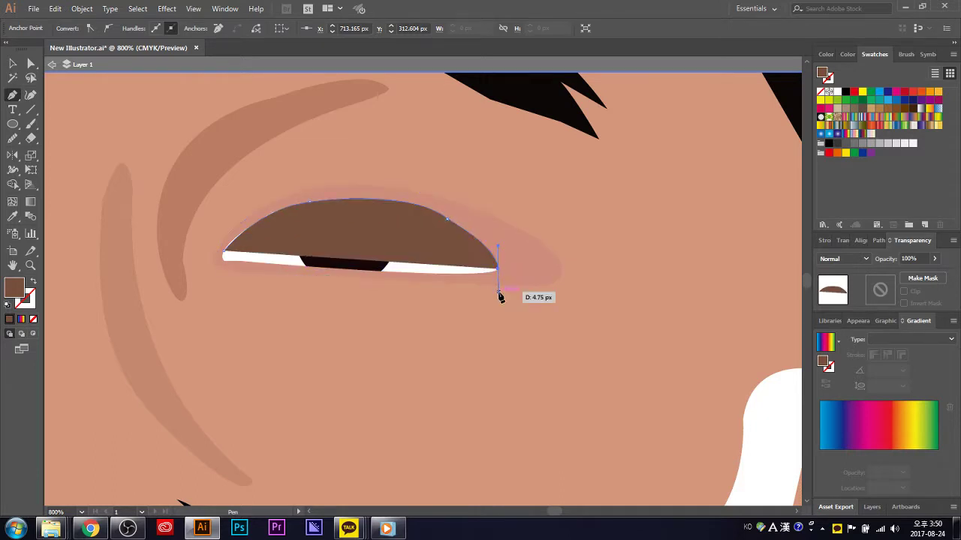
- Smooth the top of the eyelid curve and select the eyelid shape
click(13, 138)
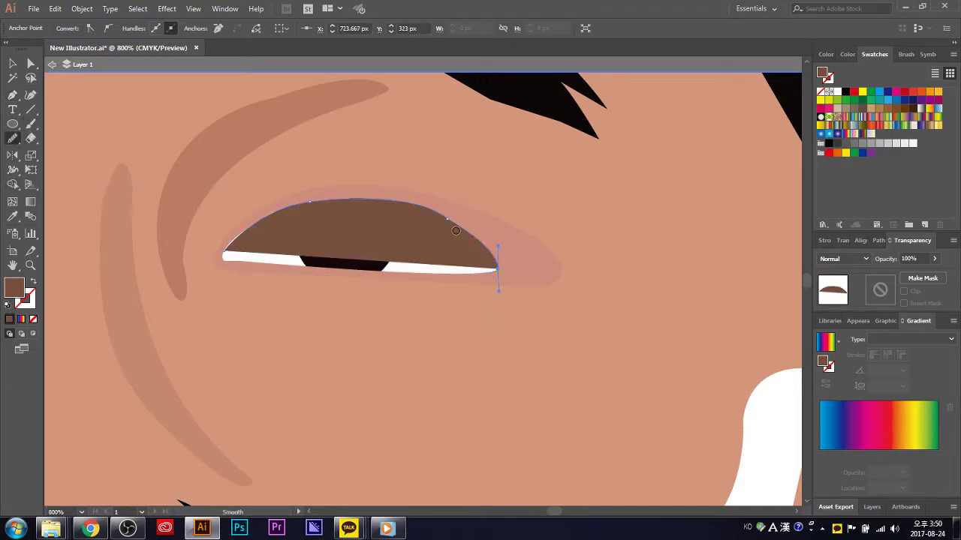
drag(449, 217, 325, 188)
click(13, 63)
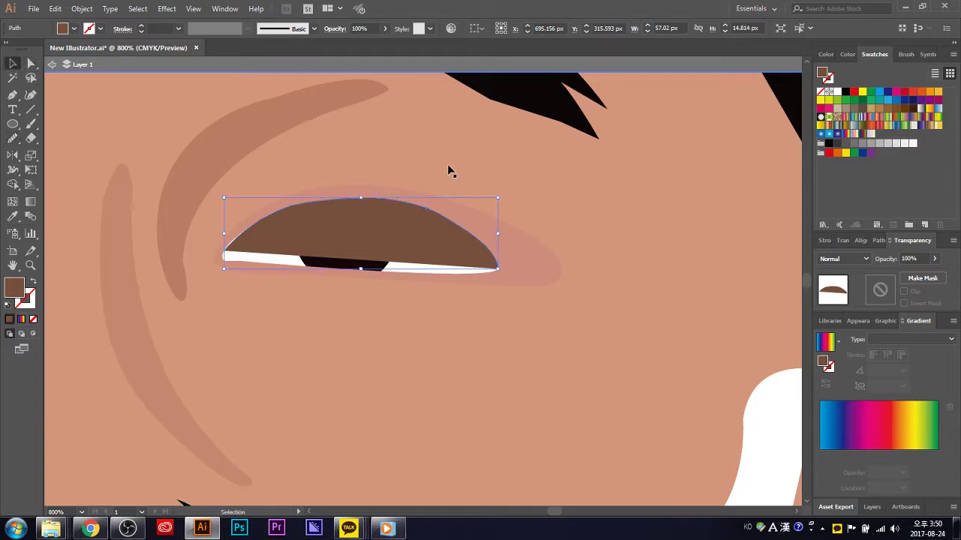
click(437, 197)
click(411, 220)
- Give the eyelid a black 2 pt tapered stroke (Width Profile 1) with no fill
click(63, 29)
click(33, 50)
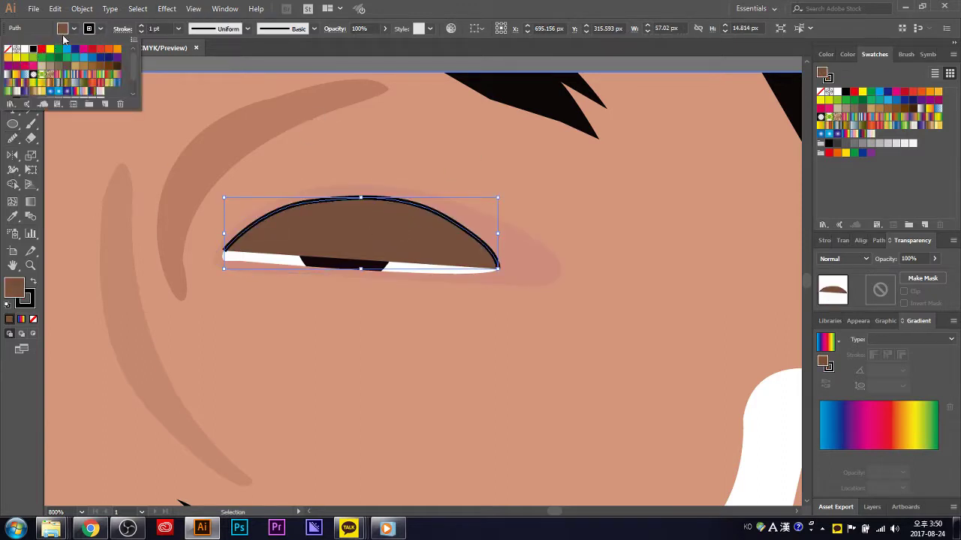
click(74, 29)
click(6, 50)
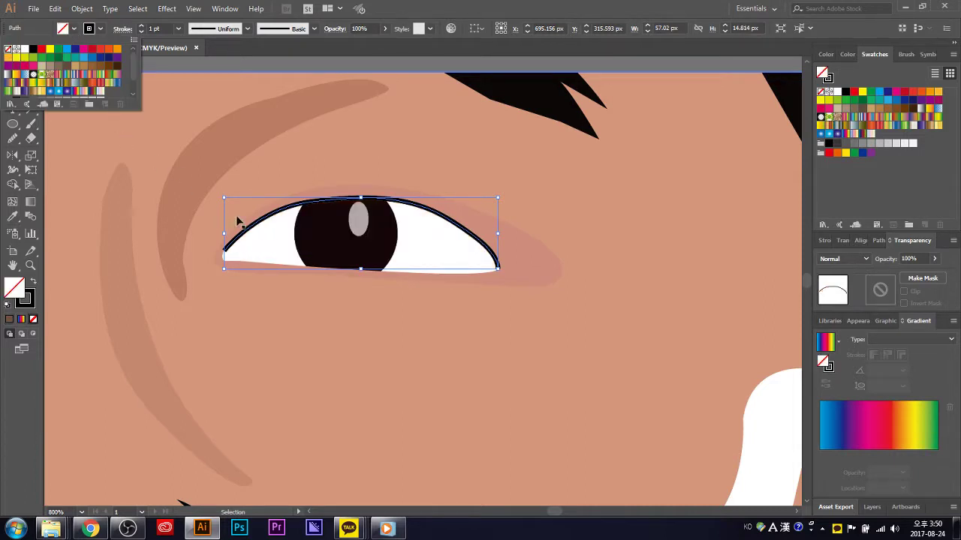
click(246, 28)
click(223, 68)
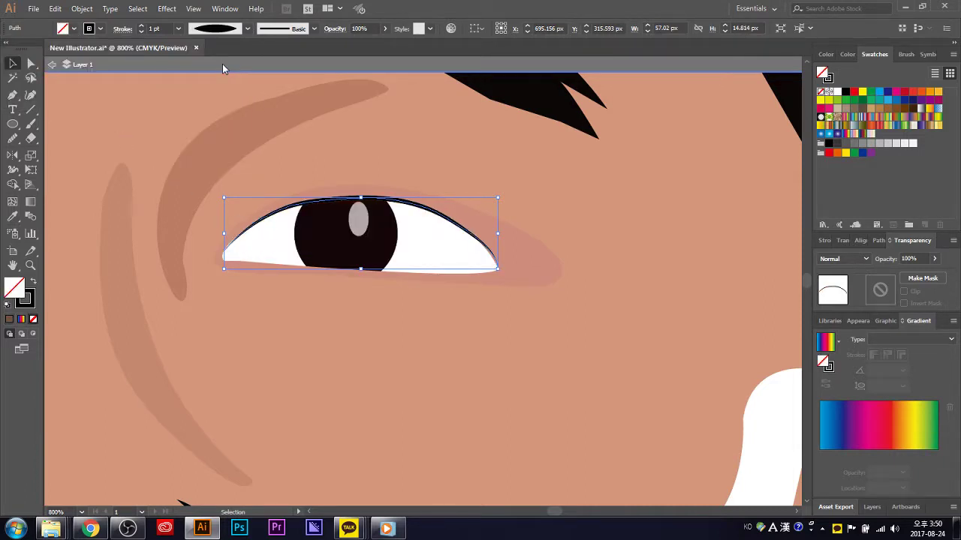
click(142, 27)
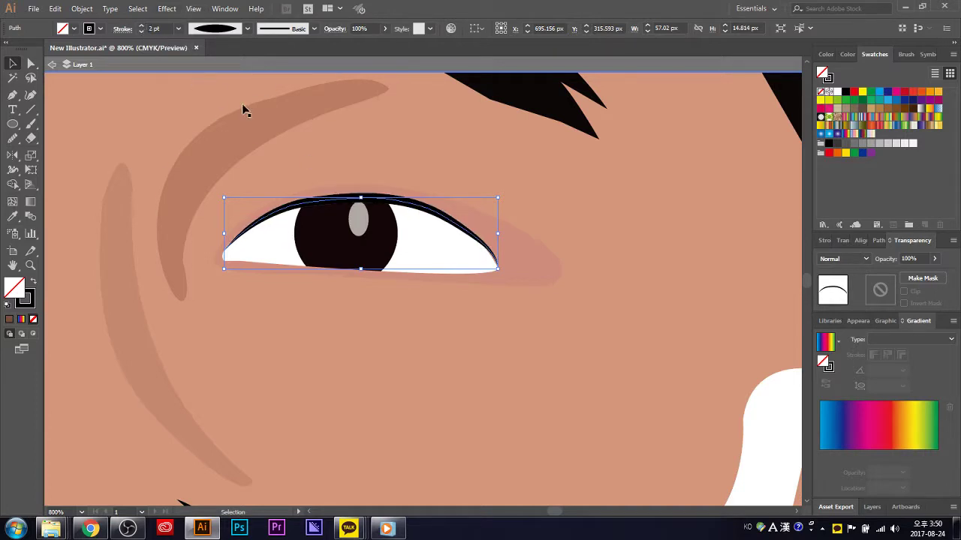
click(357, 136)
- Pan around the portrait and reselect the right eye's eyelid outline
scroll(349, 148, down, 1)
scroll(316, 255, down, 1)
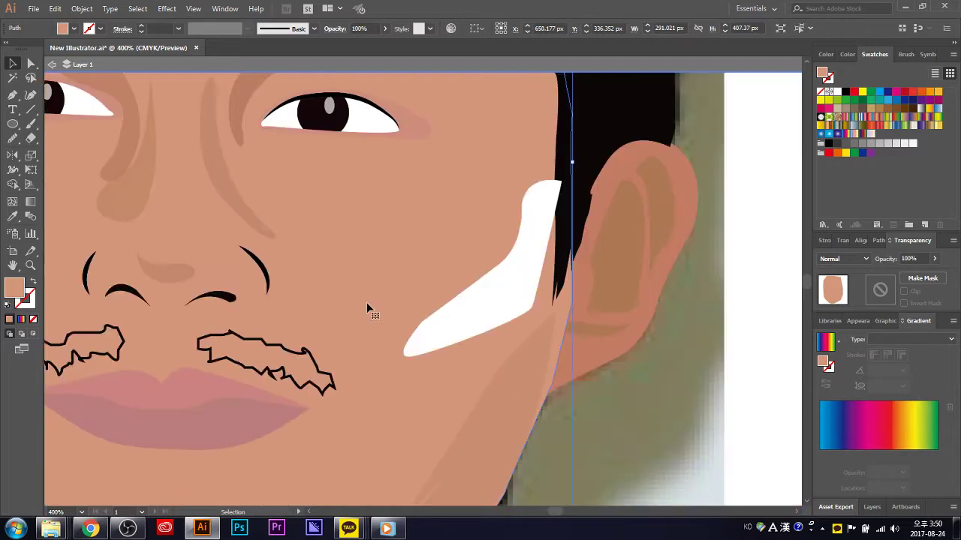
mouse_move(552, 513)
mouse_down()
mouse_move(536, 511)
mouse_move(553, 511)
mouse_up()
scroll(645, 503, down, 1)
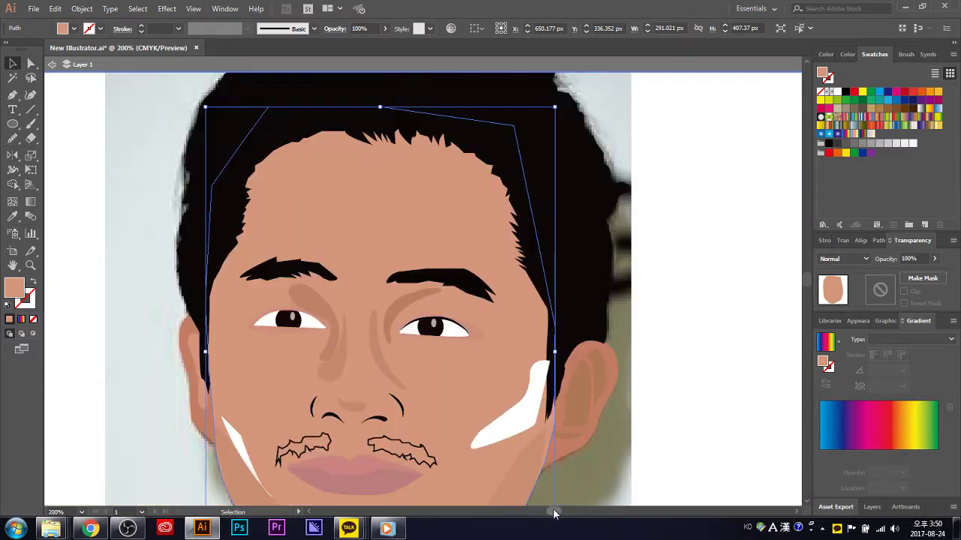
scroll(559, 482, down, 1)
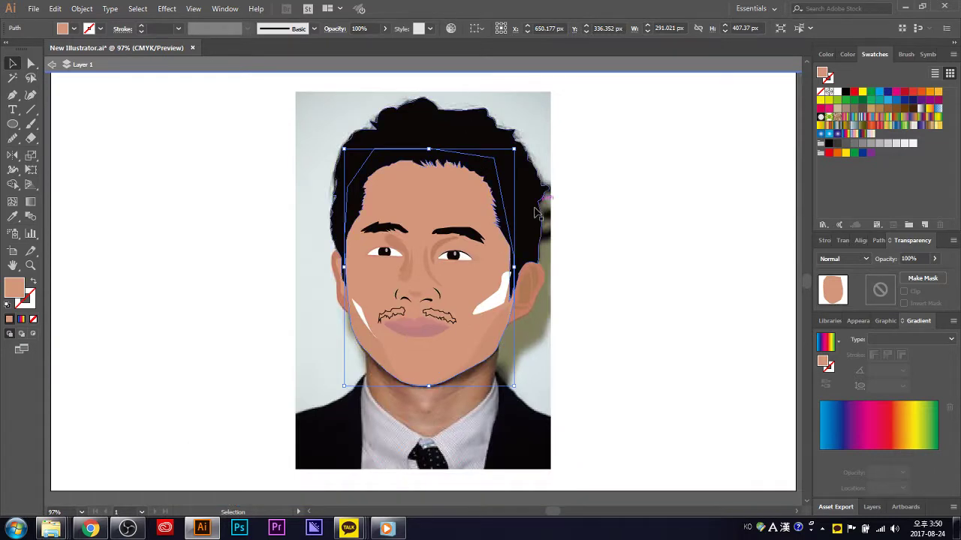
scroll(433, 285, up, 1)
scroll(435, 285, up, 2)
scroll(421, 217, up, 2)
scroll(422, 218, down, 2)
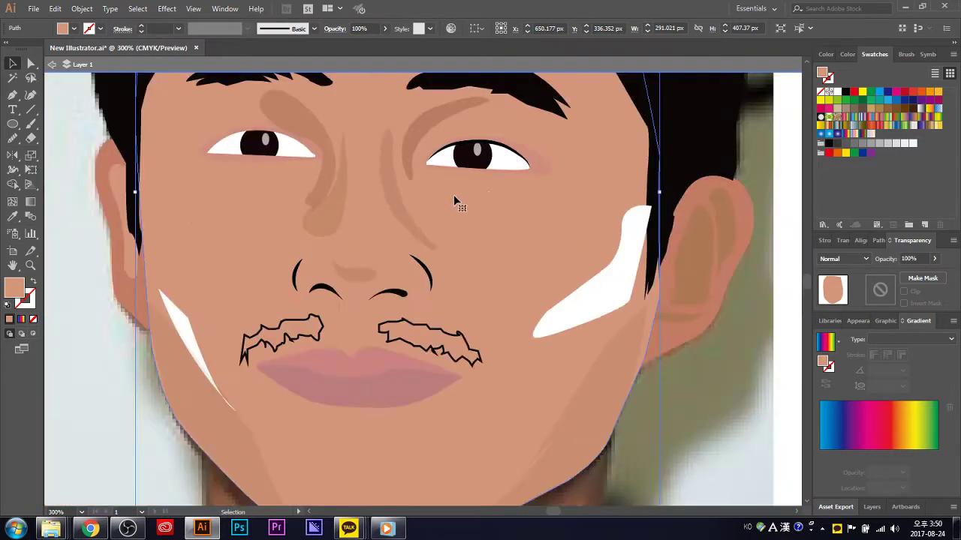
click(514, 153)
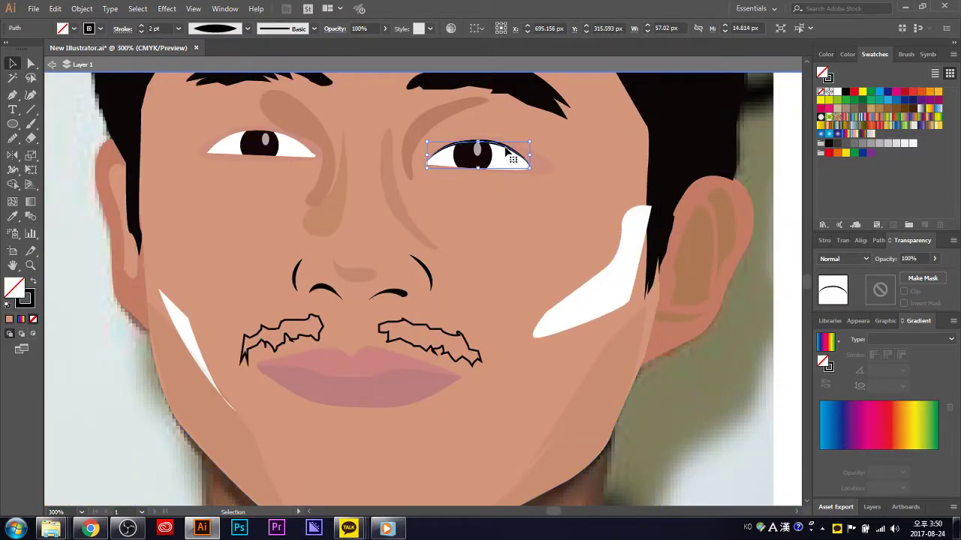
- Pen-draw a curved eyelid line over the left eye and exit group editing
click(13, 95)
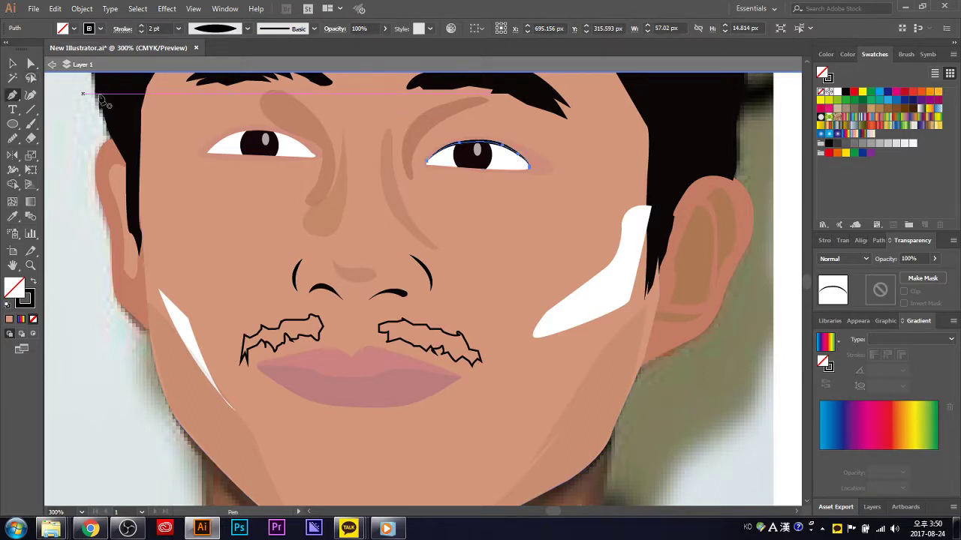
click(209, 153)
mouse_move(314, 153)
mouse_down()
mouse_move(376, 204)
mouse_move(366, 208)
mouse_up()
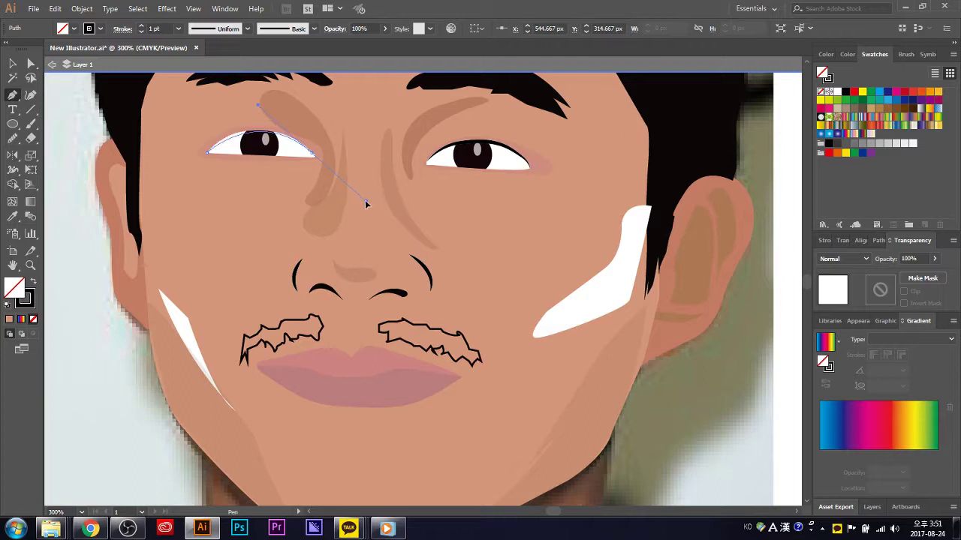
drag(366, 208, 374, 205)
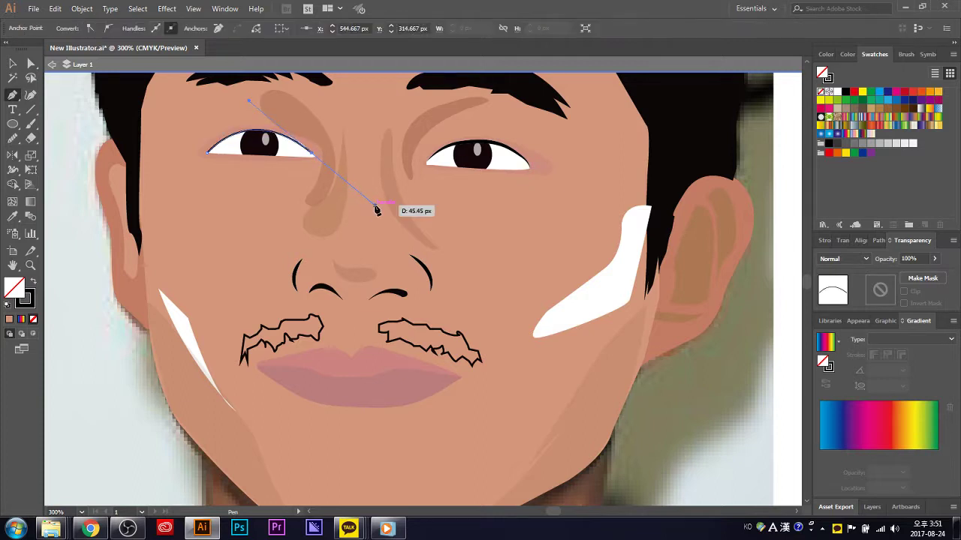
drag(325, 166, 284, 88)
key(v)
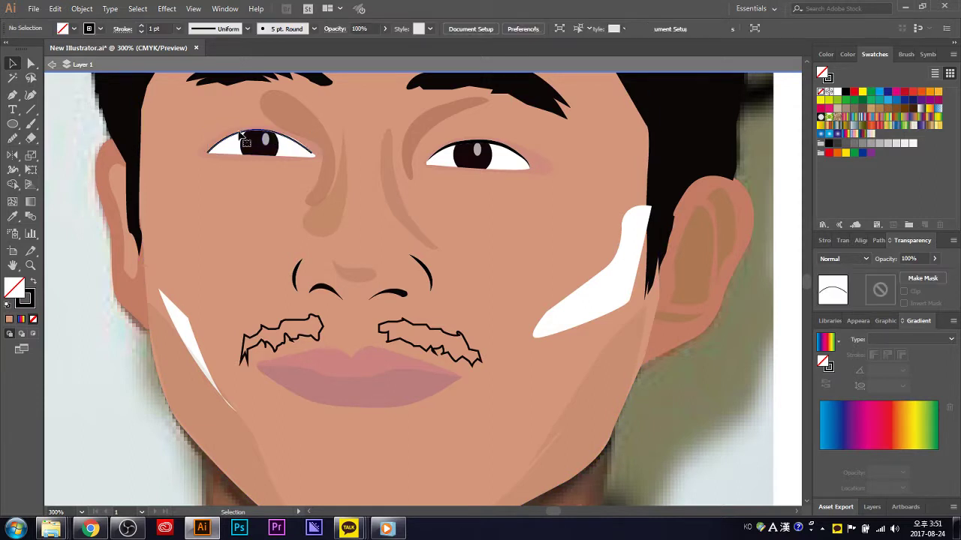
click(53, 65)
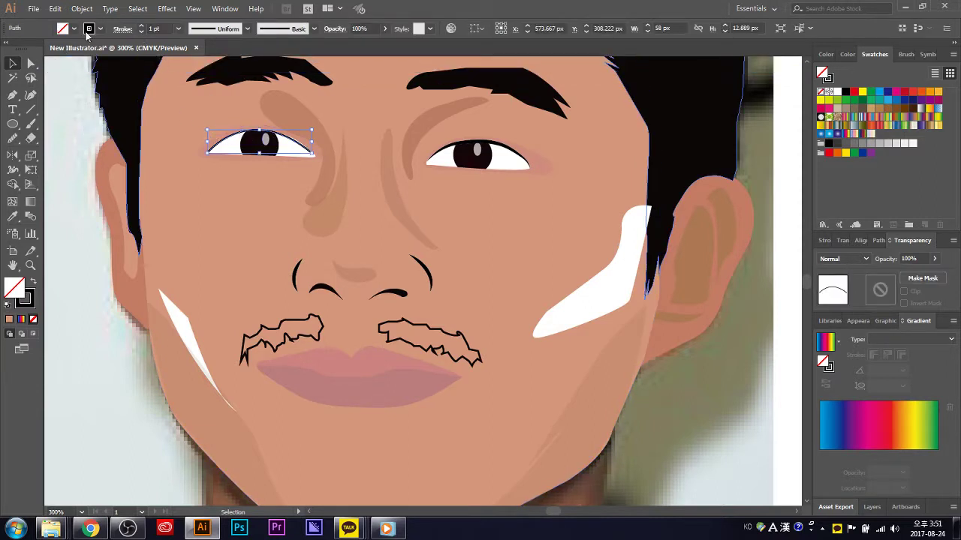
- Give the left eyelid line a tapered width profile and 2 pt weight
click(247, 29)
click(229, 68)
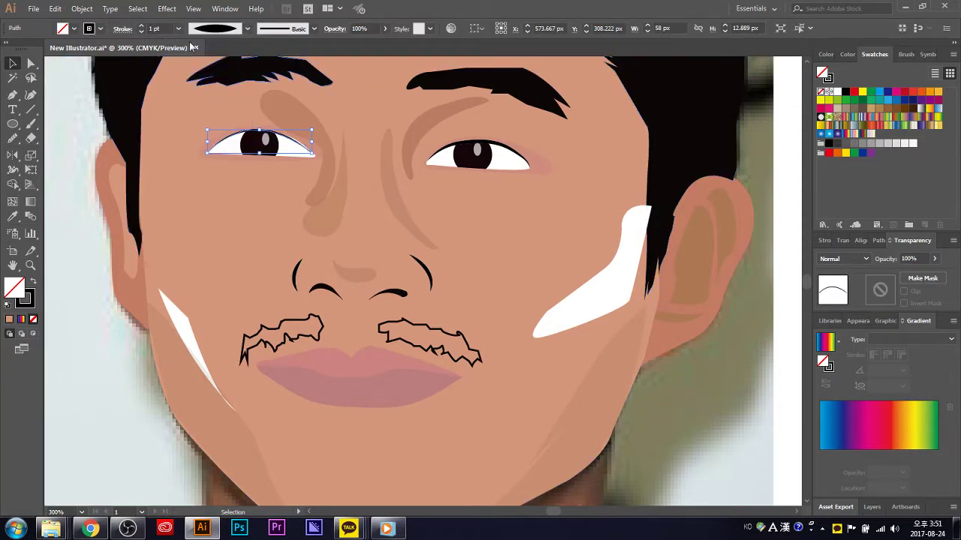
click(177, 29)
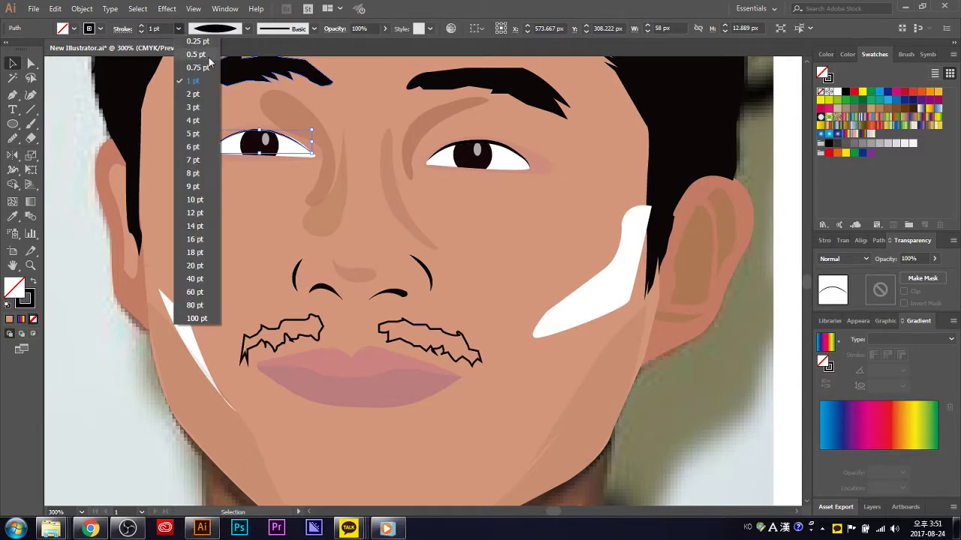
click(142, 26)
click(141, 26)
click(142, 27)
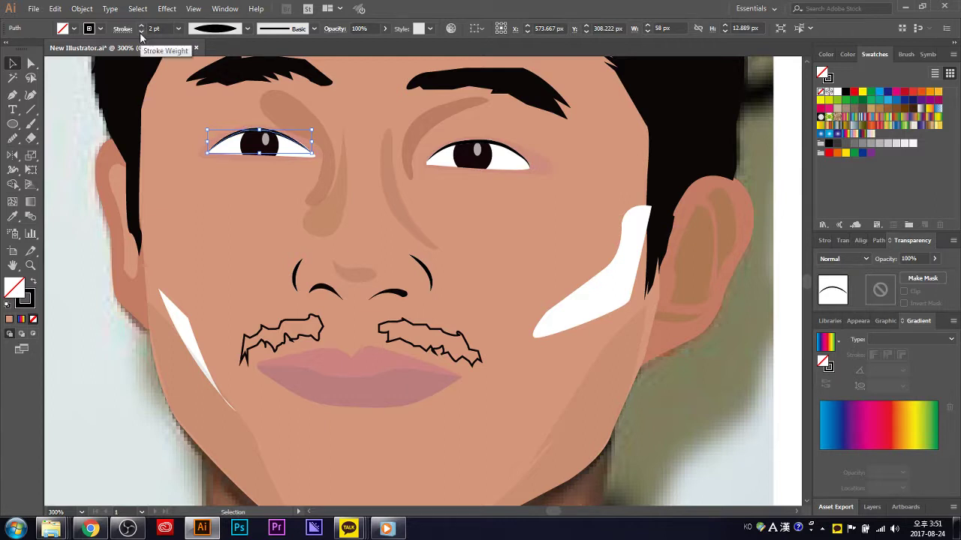
click(74, 120)
- Nudge the left eyelid line up 1 px and stretch both ends outward
click(306, 152)
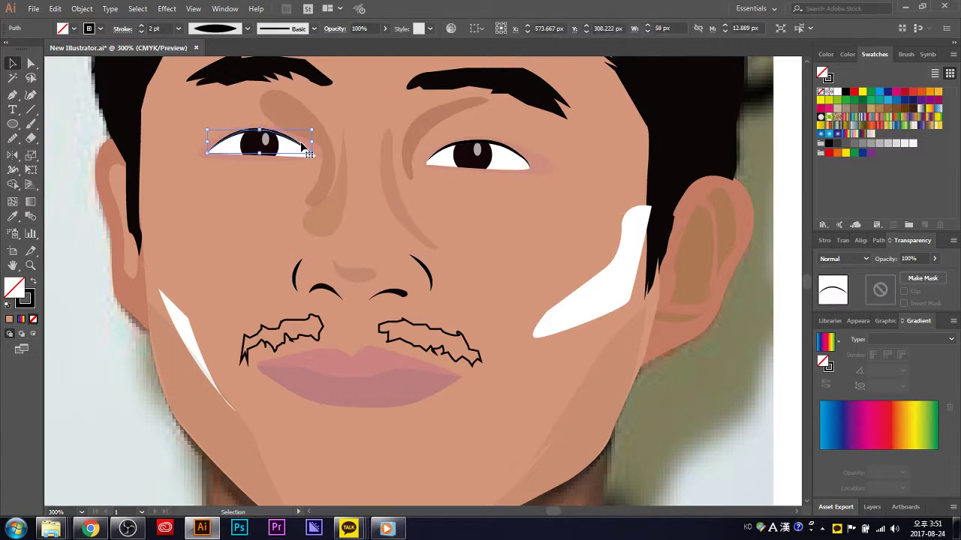
key(Up)
drag(311, 142, 317, 140)
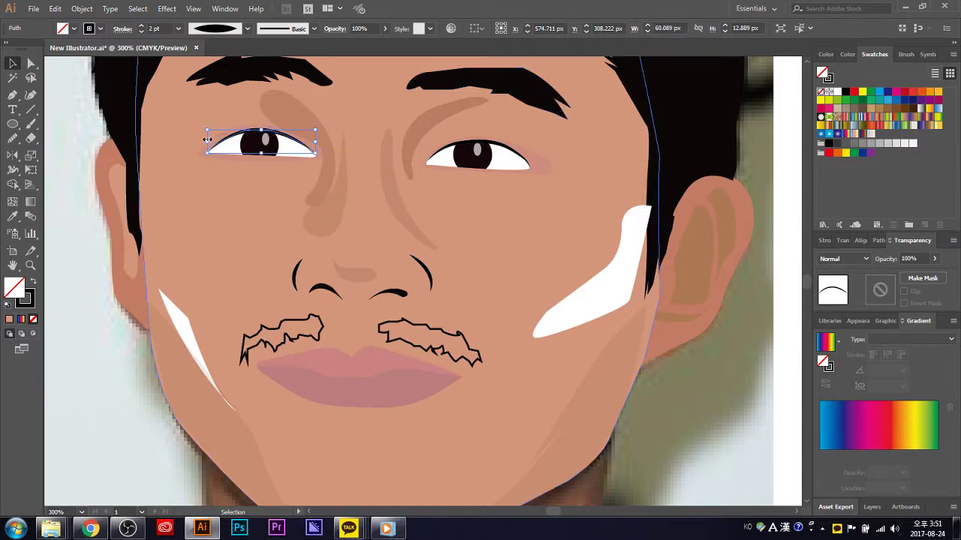
drag(207, 140, 204, 141)
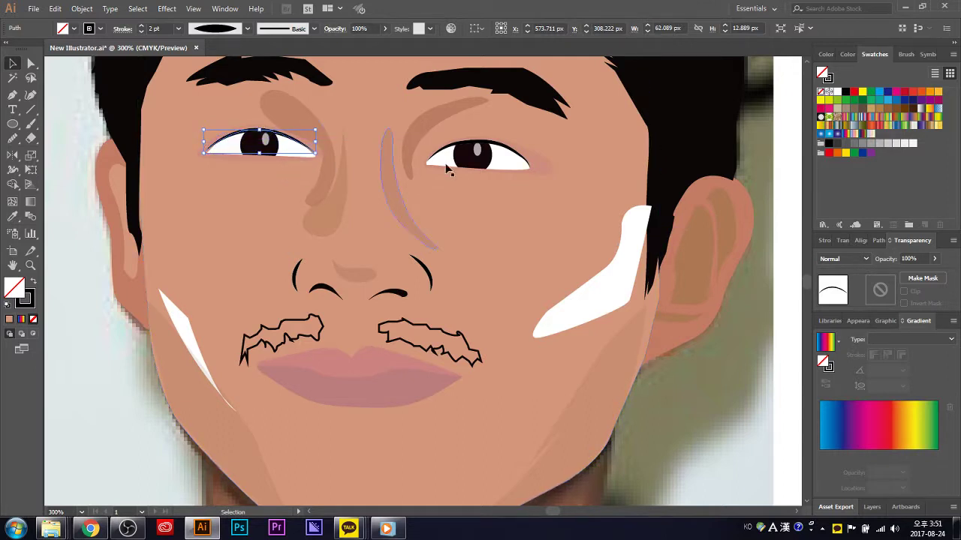
click(797, 187)
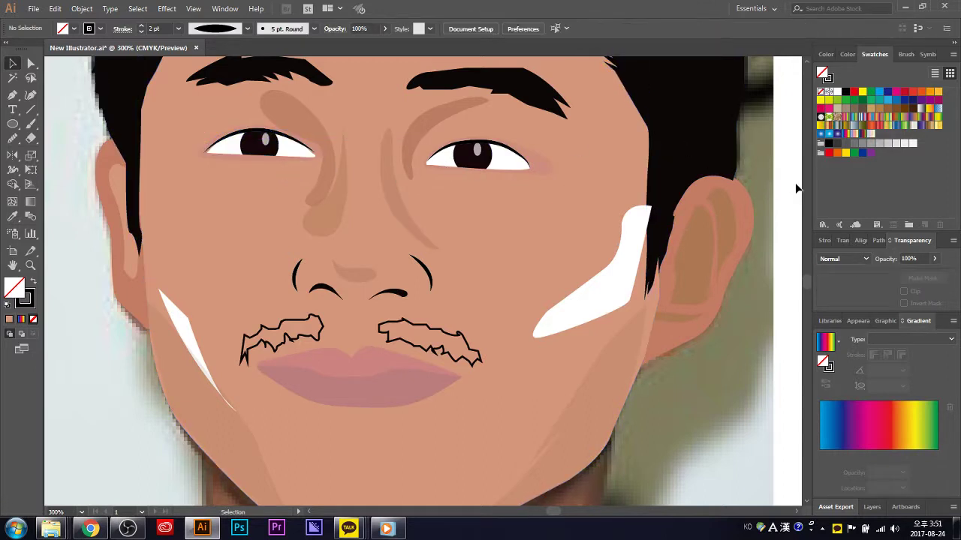
- Stretch the right eyelid line to about 58.8 px wide and smooth it
click(516, 151)
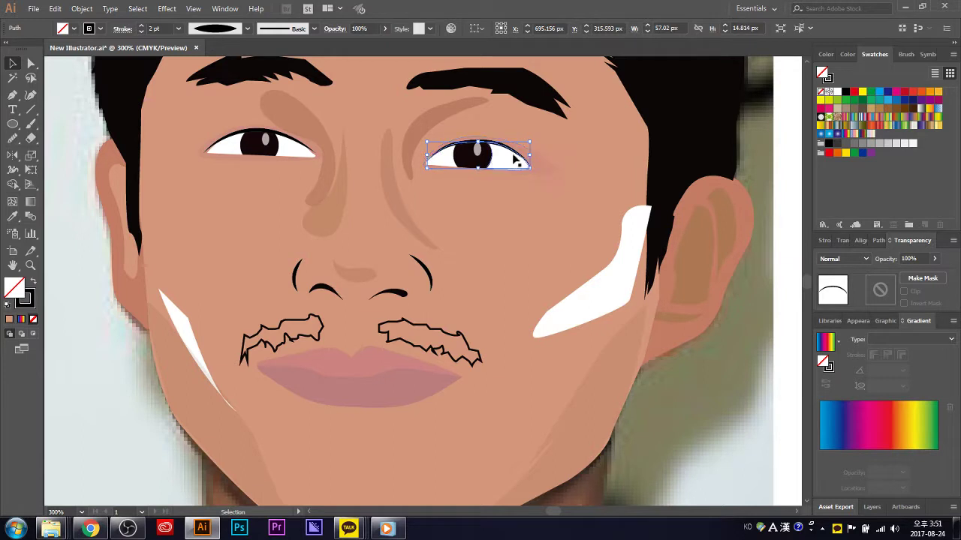
drag(530, 155, 534, 155)
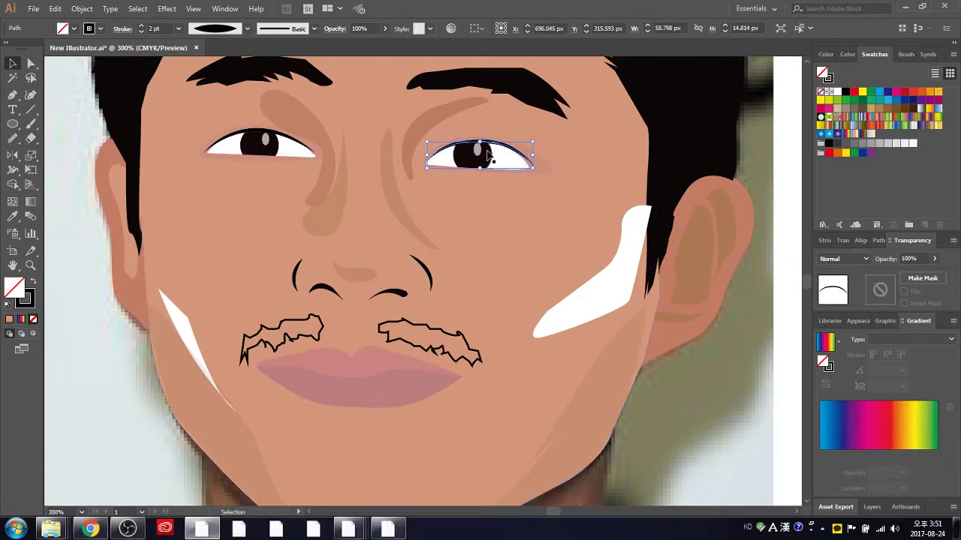
click(13, 139)
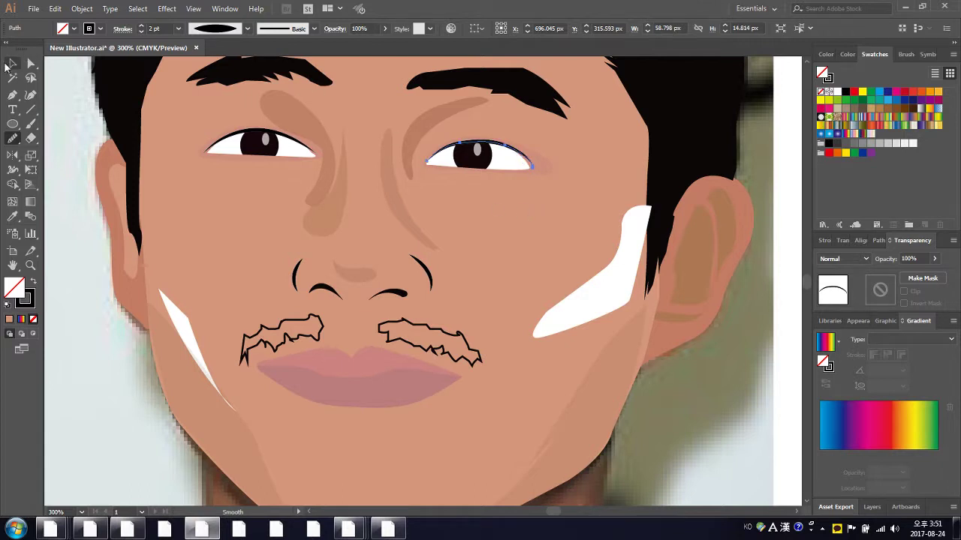
click(13, 63)
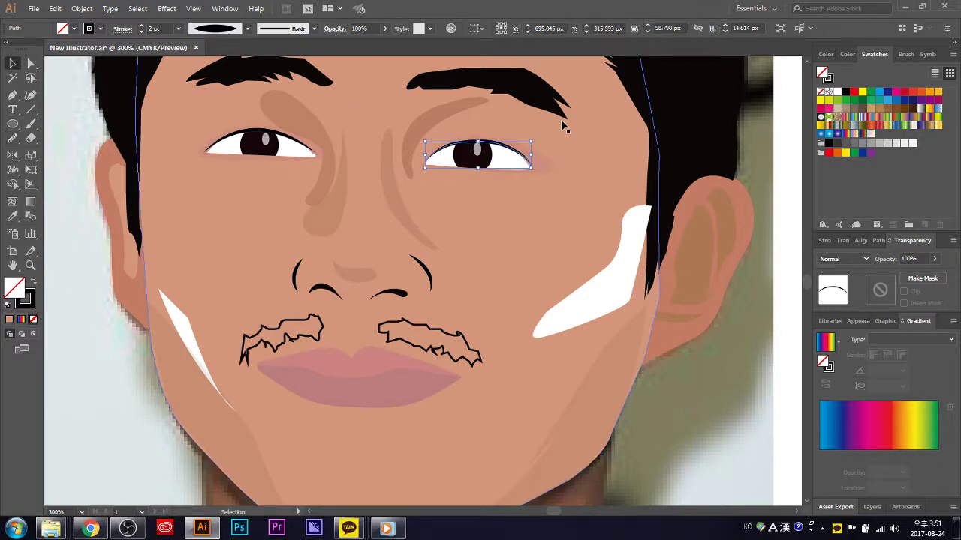
click(798, 201)
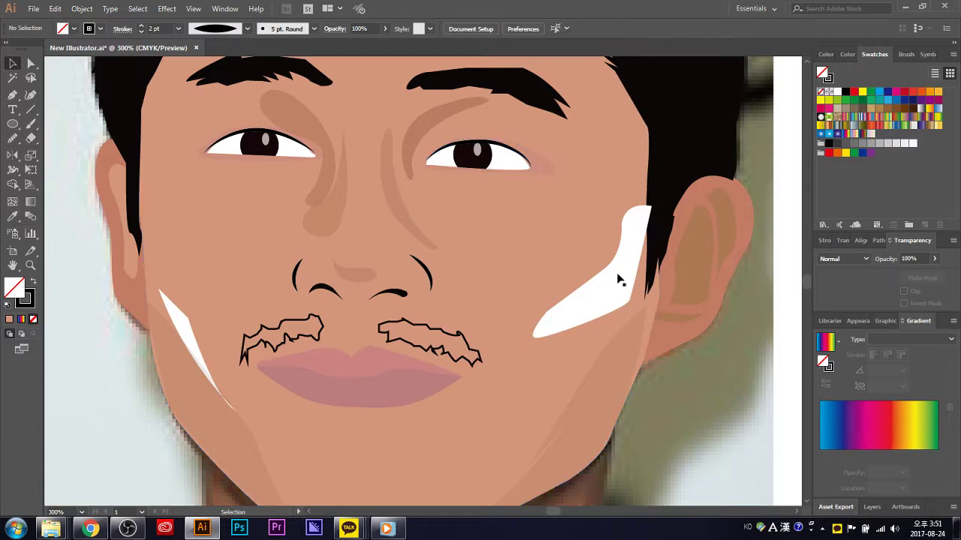
- Pen-trace a closed sliver shape along the left eye's lower lid, corner to corner
click(13, 95)
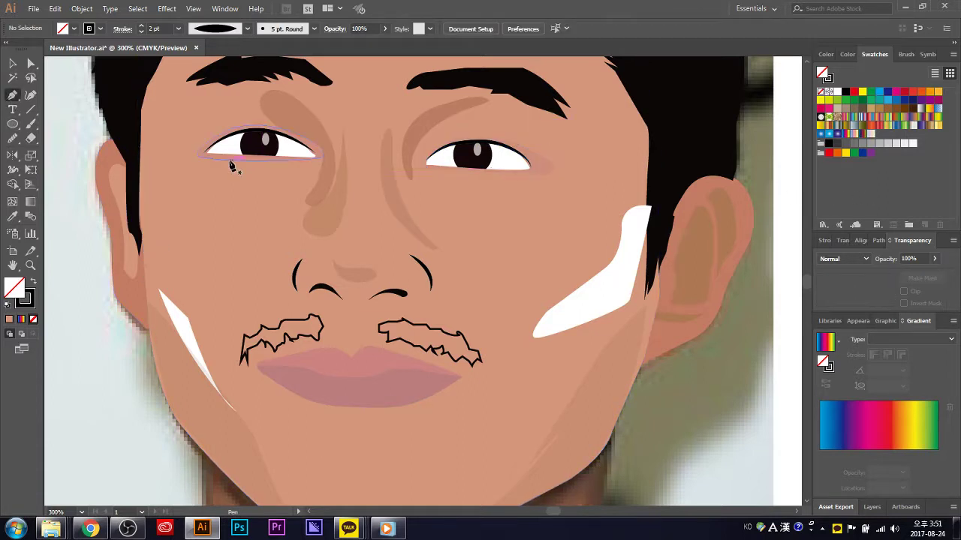
click(207, 152)
drag(315, 156, 199, 157)
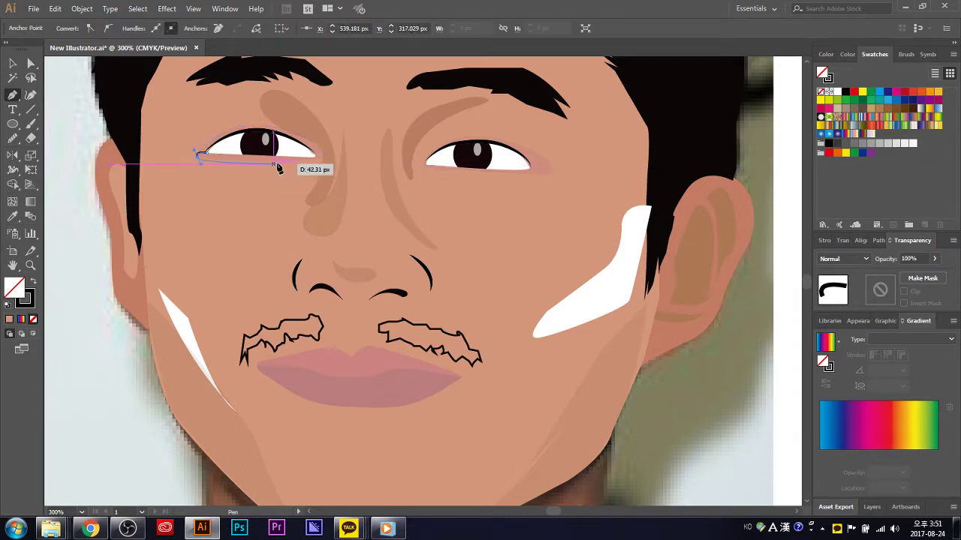
drag(319, 167, 322, 159)
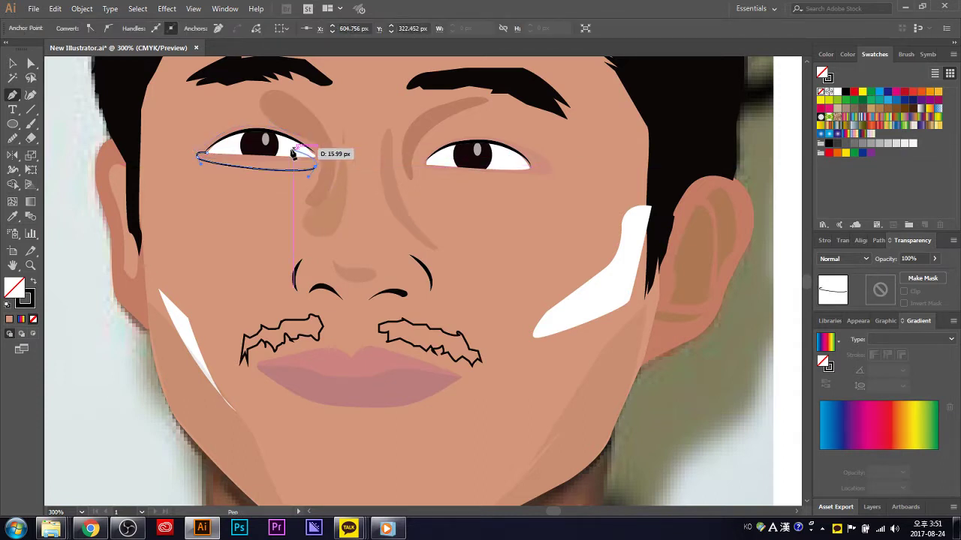
mouse_move(200, 156)
mouse_down()
mouse_move(210, 173)
mouse_move(197, 171)
mouse_move(316, 173)
mouse_move(318, 165)
mouse_move(200, 161)
mouse_up()
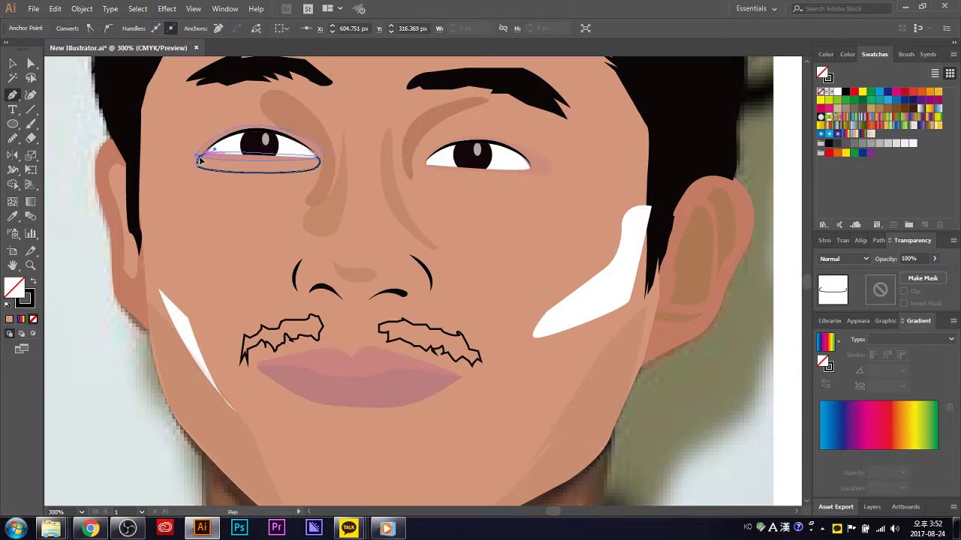
key(v)
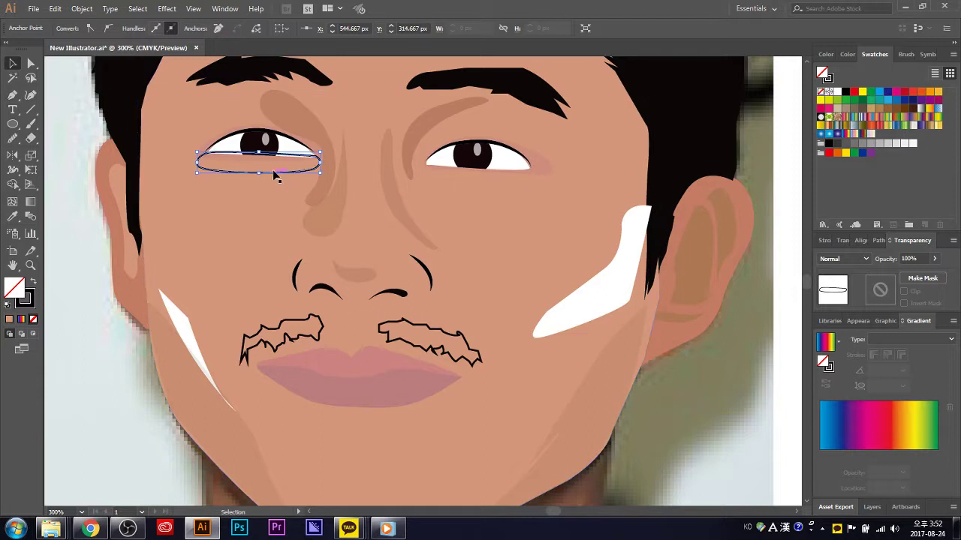
- Fill the under-eye shape with the lips' pink and set its opacity to 56%
key(i)
click(330, 358)
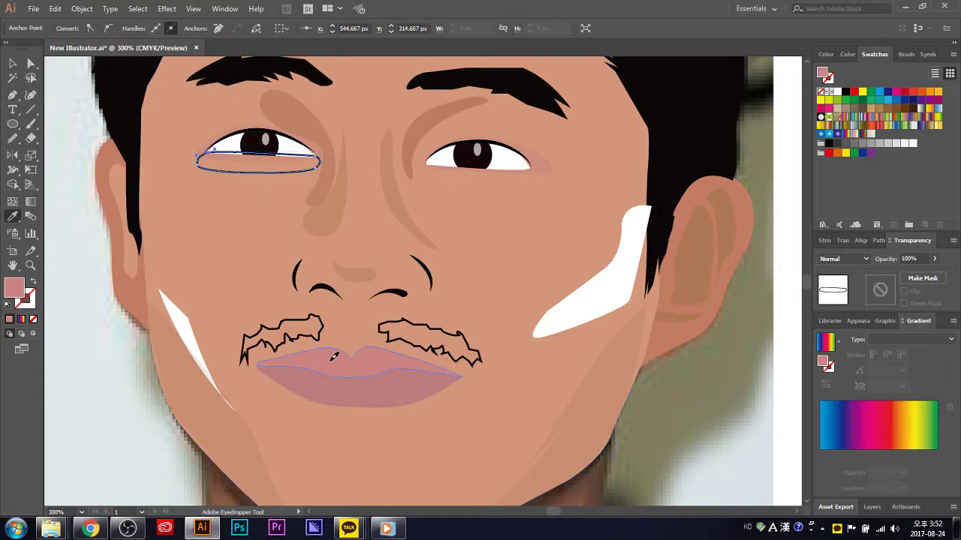
click(14, 64)
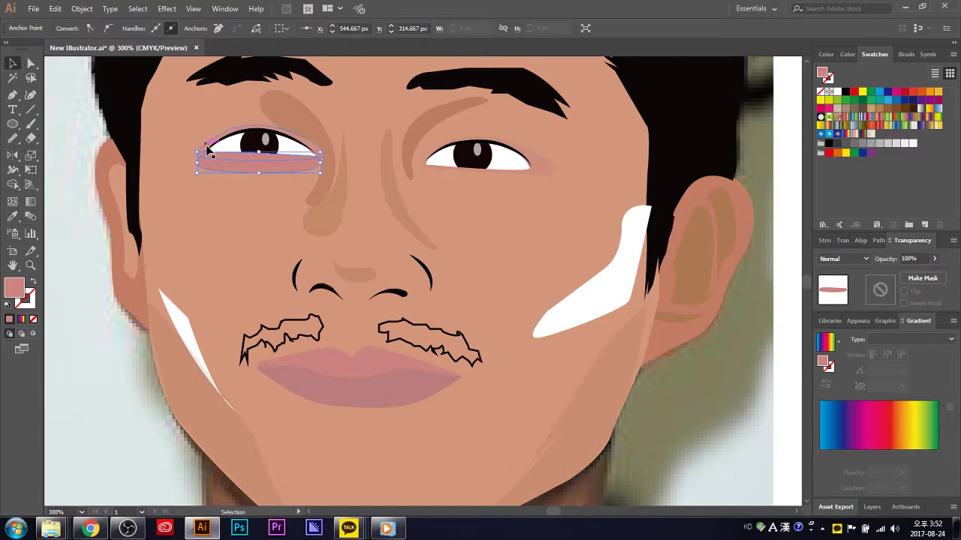
click(272, 172)
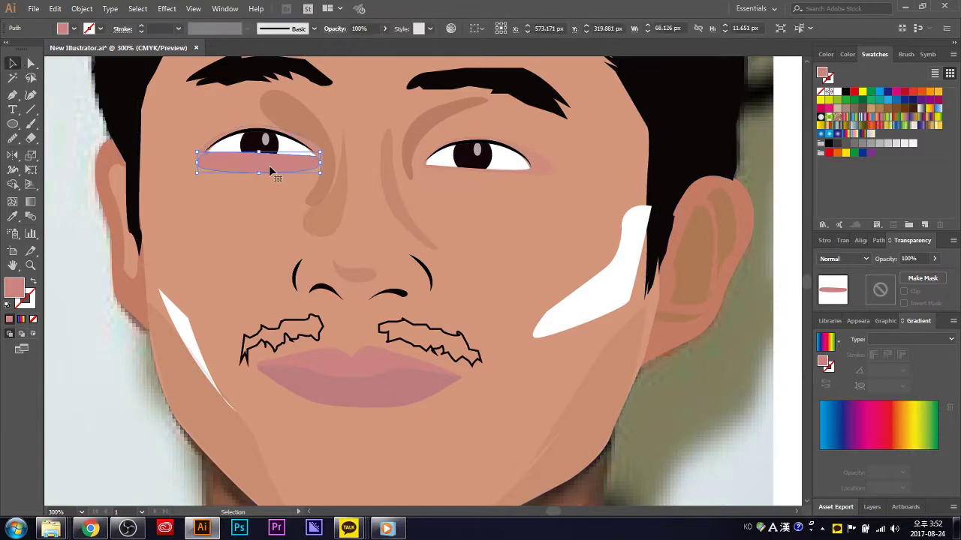
click(934, 258)
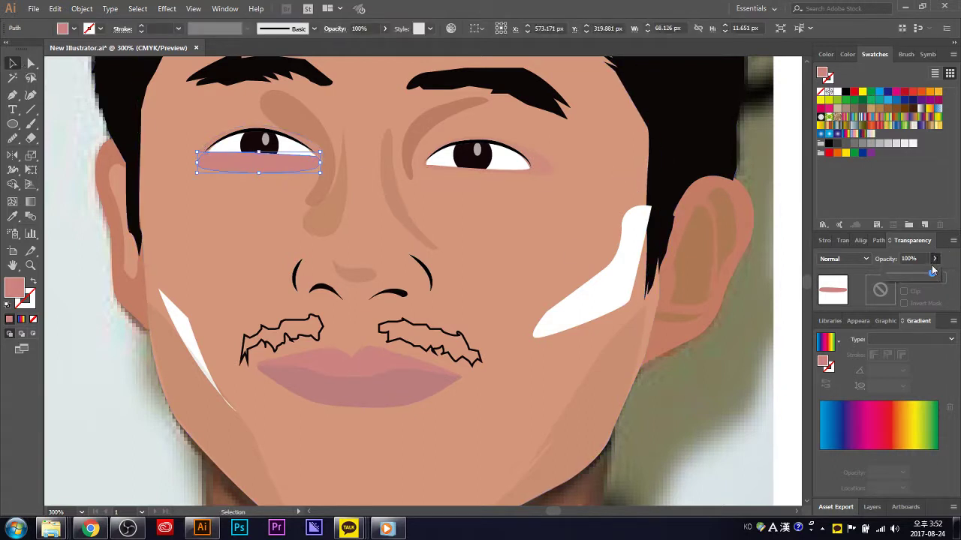
drag(922, 283, 912, 281)
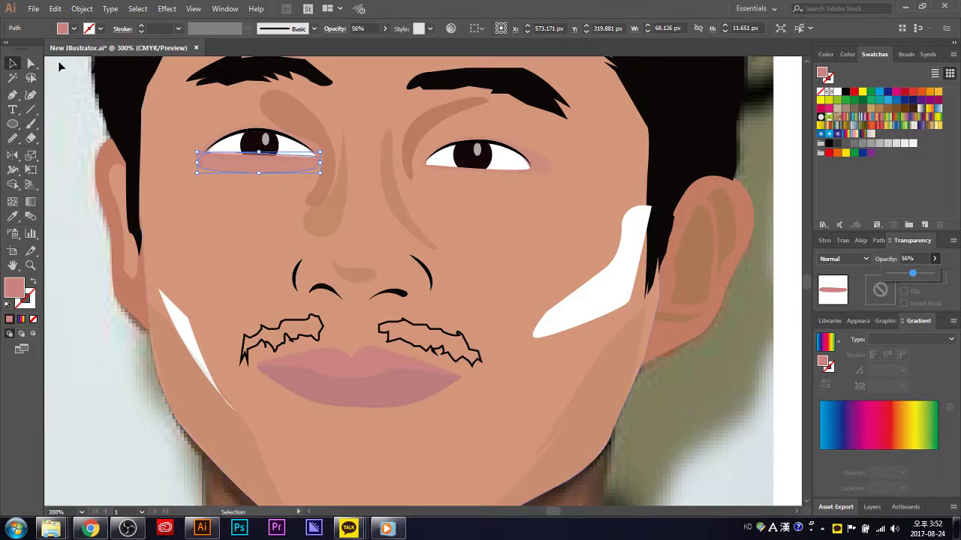
click(215, 188)
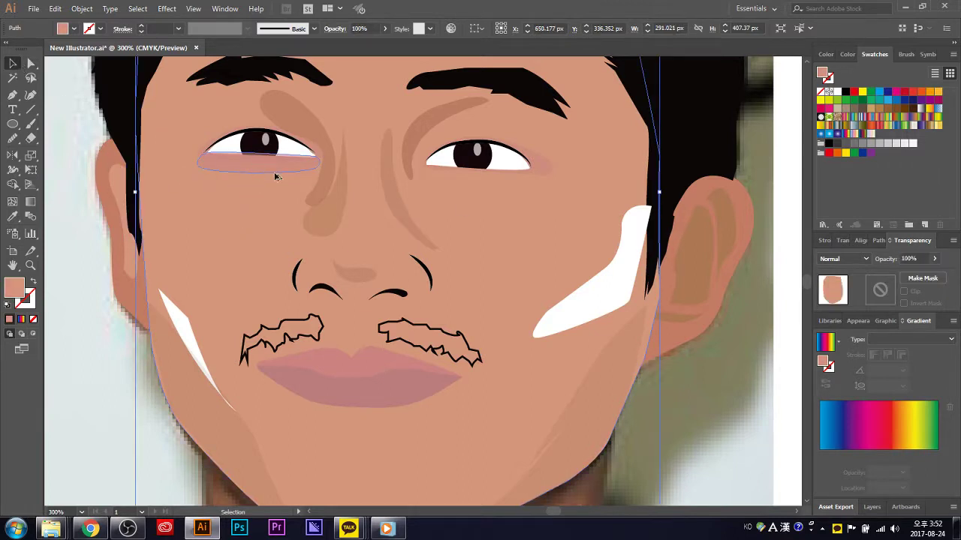
- Duplicate the shadow under the right eye, widening and positioning the copy
drag(275, 176, 484, 177)
drag(542, 177, 540, 177)
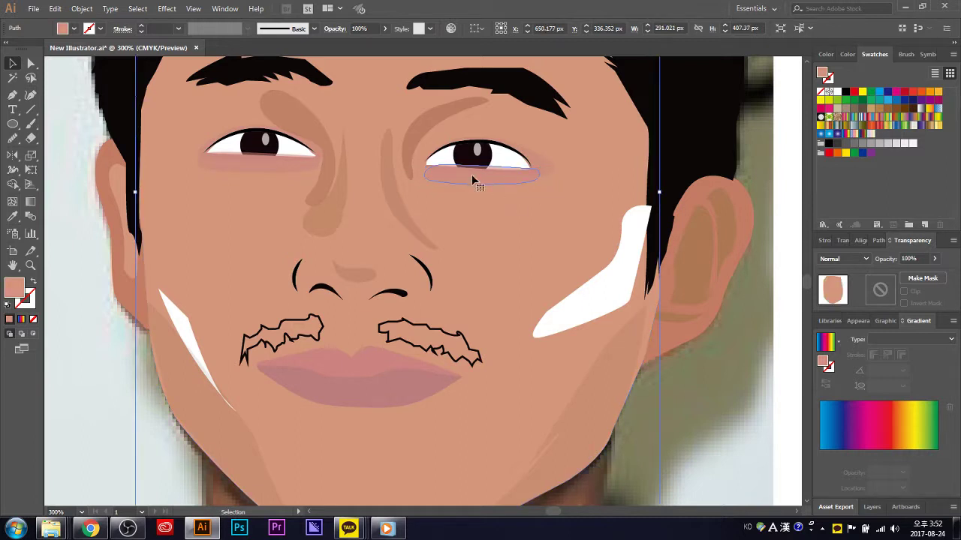
drag(472, 183, 473, 177)
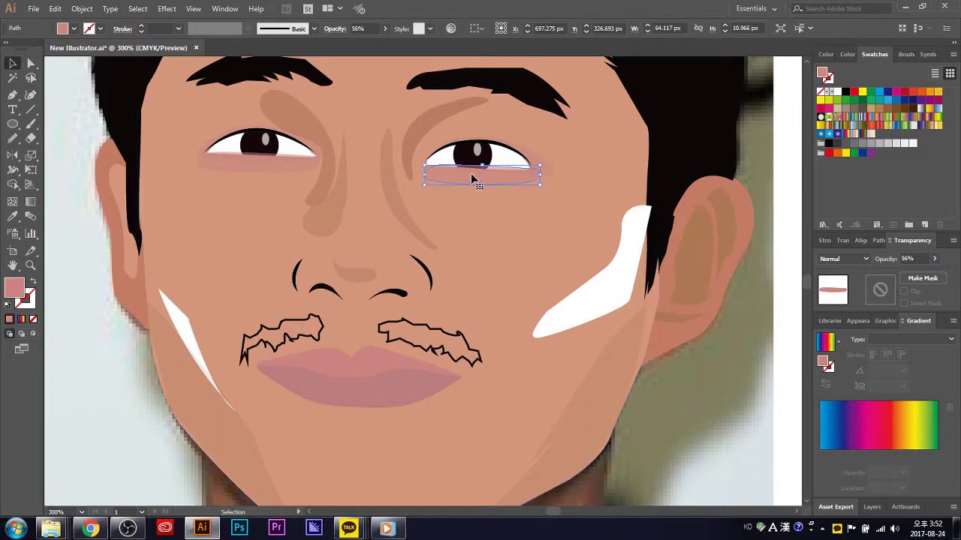
click(483, 124)
- Select both white cheek highlights and eyedropper the nose shadow's brown at 21% opacity onto them
key(ctrl+minus)
key(ctrl+minus)
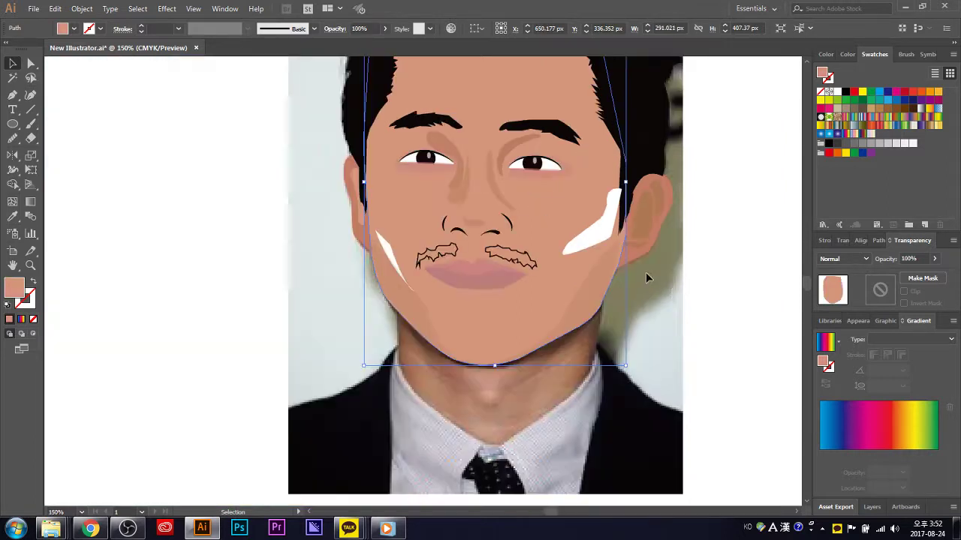
key(ctrl+minus)
key(ctrl+minus)
scroll(698, 323, up, 1)
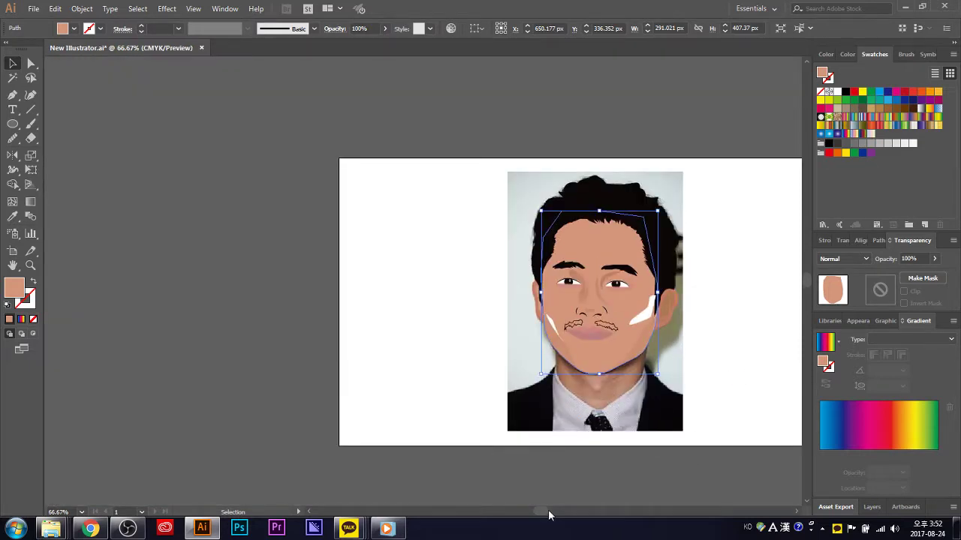
mouse_move(548, 511)
mouse_down()
mouse_move(556, 517)
mouse_move(550, 504)
mouse_up()
click(682, 440)
key(ctrl+plus)
key(ctrl+plus)
scroll(430, 384, up, 2)
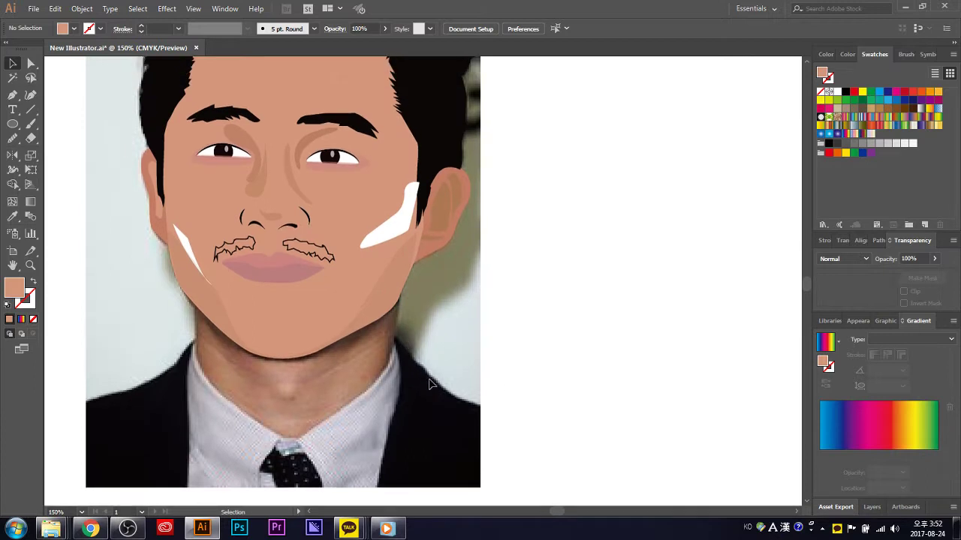
scroll(430, 384, up, 1)
click(392, 262)
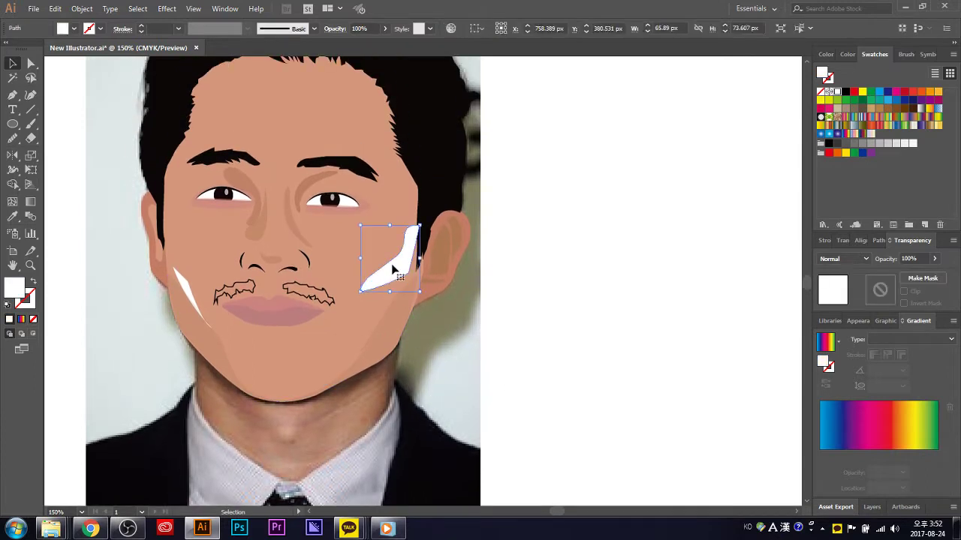
shift+click(186, 289)
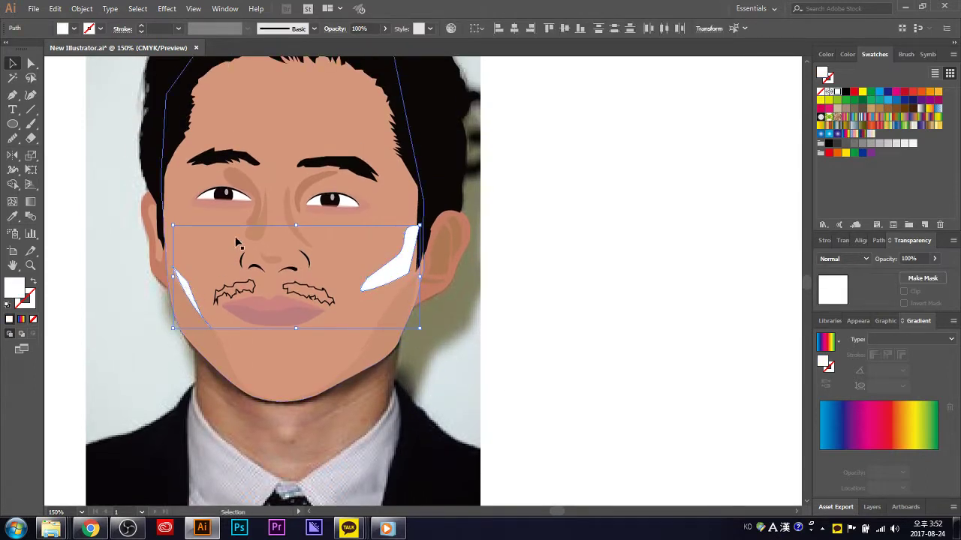
key(i)
click(260, 201)
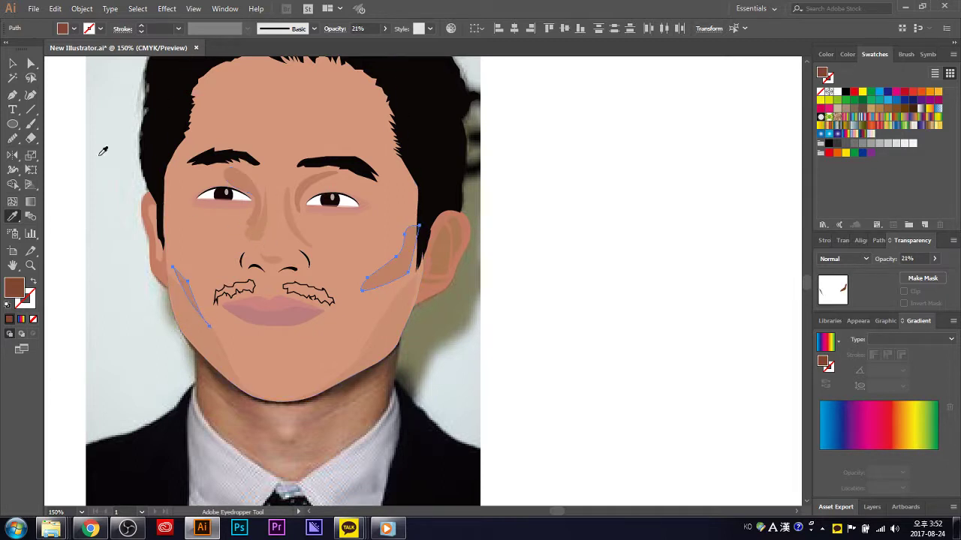
- Copy the left moustache half's black stroke onto the right half
click(12, 63)
click(548, 233)
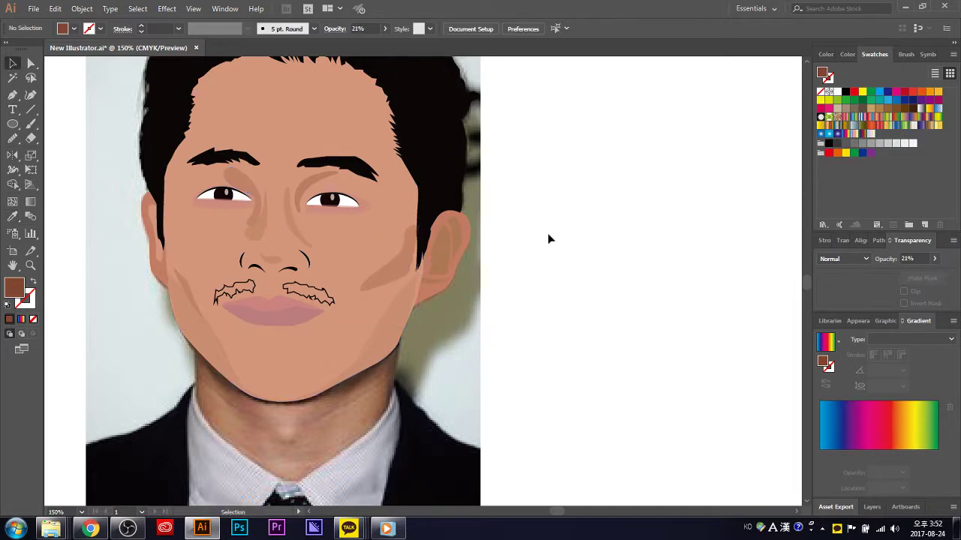
click(300, 289)
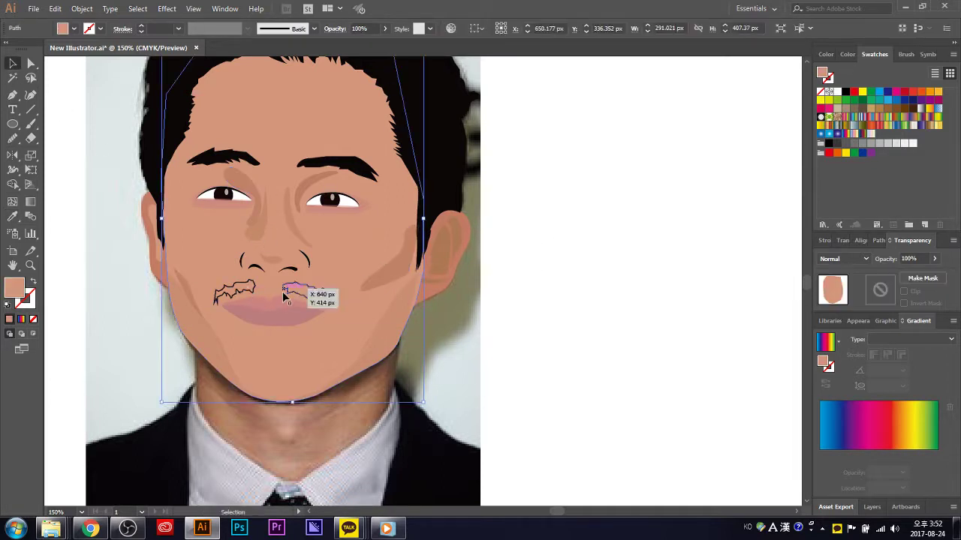
key(i)
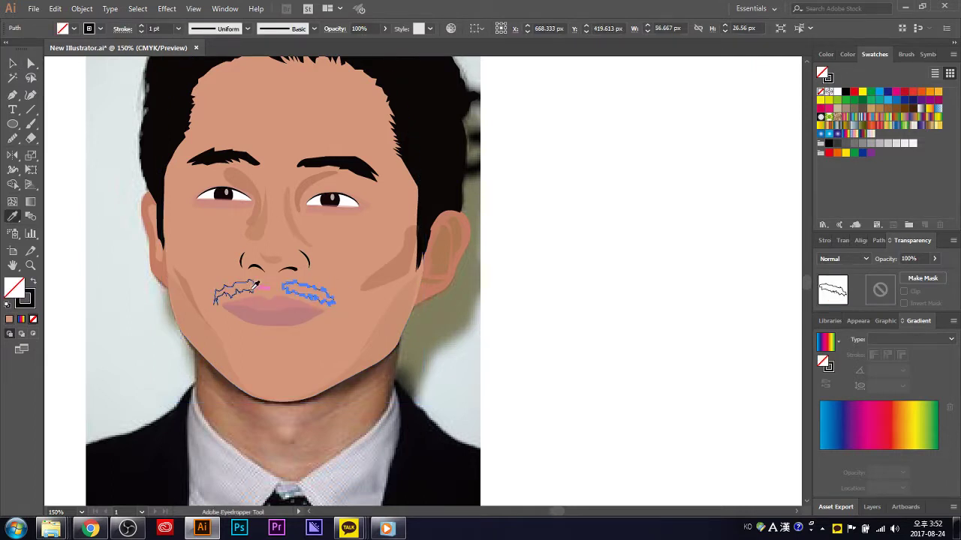
click(256, 286)
key(v)
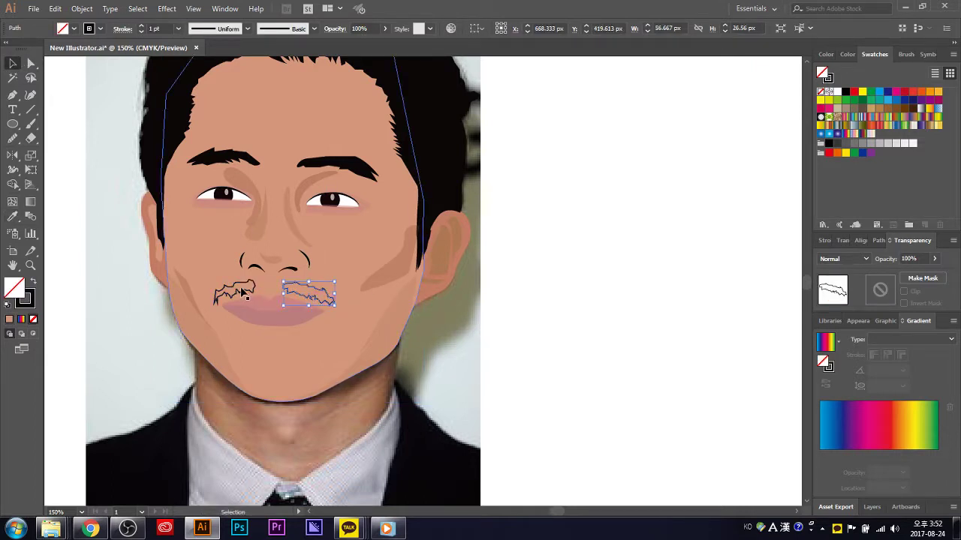
- Select both moustache halves and group them
shift+click(242, 293)
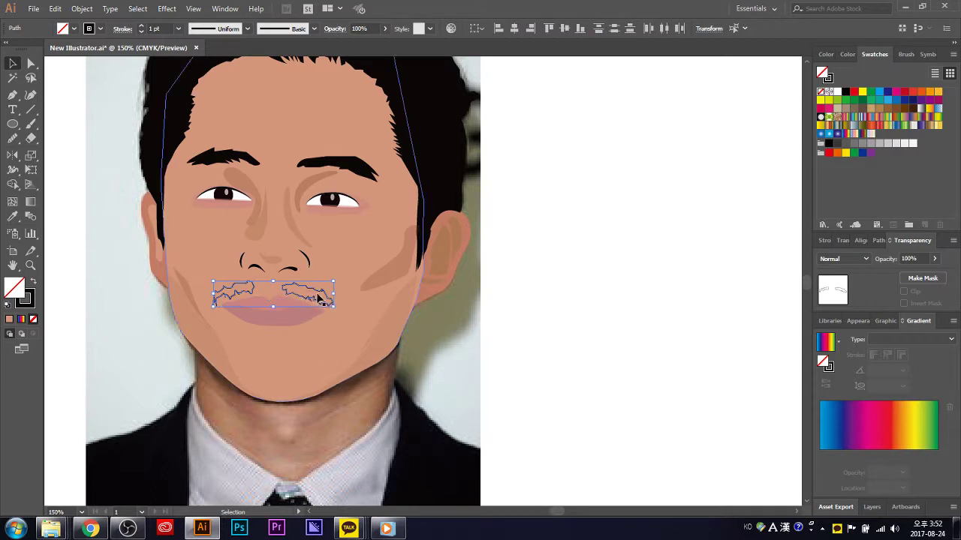
key(a)
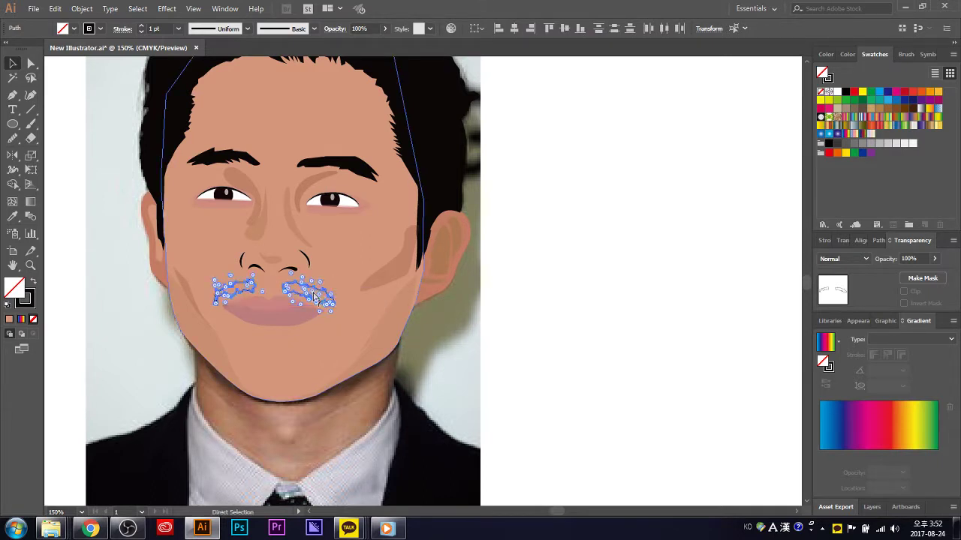
key(v)
click(319, 298)
shift+click(255, 291)
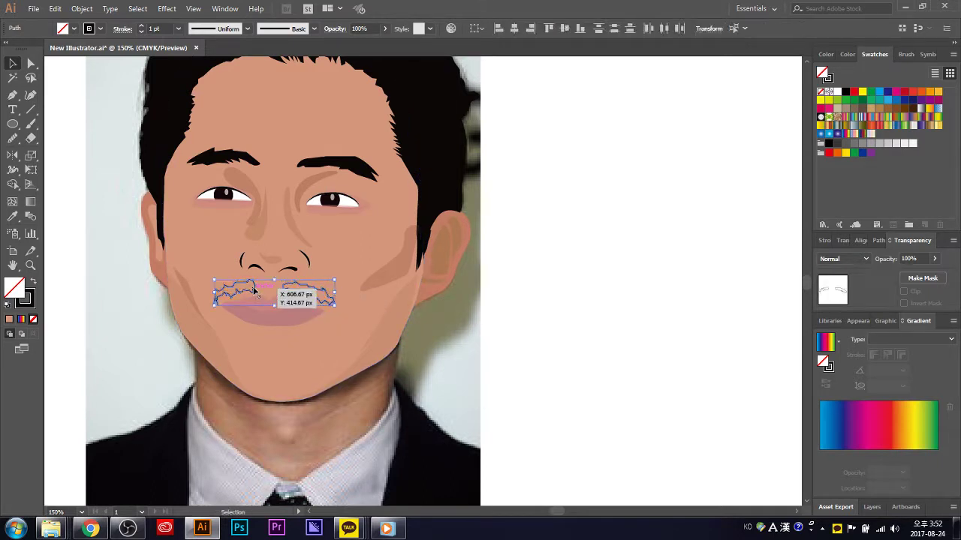
key(ctrl+g)
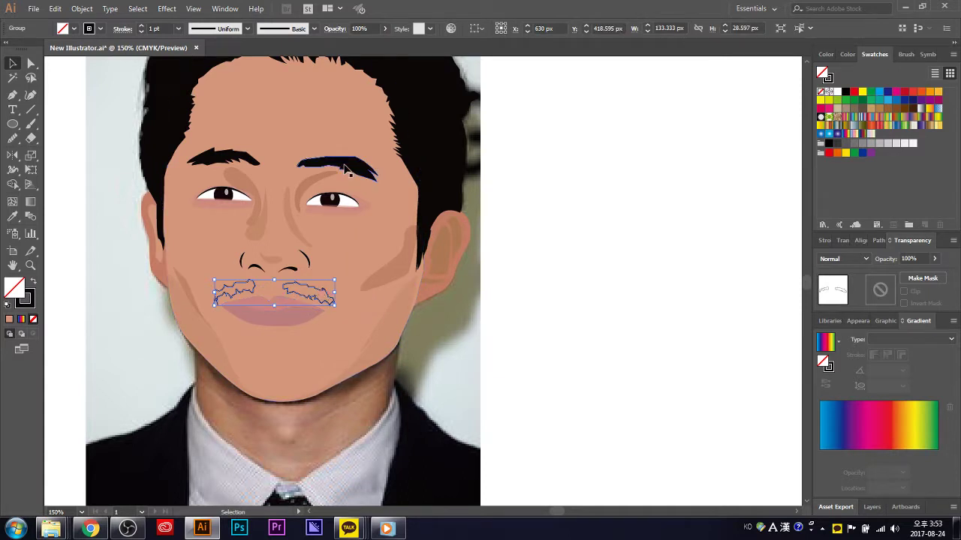
- Swap the moustache to a fill and sample the cheek shadow's light brown at 21% opacity
key(shift+x)
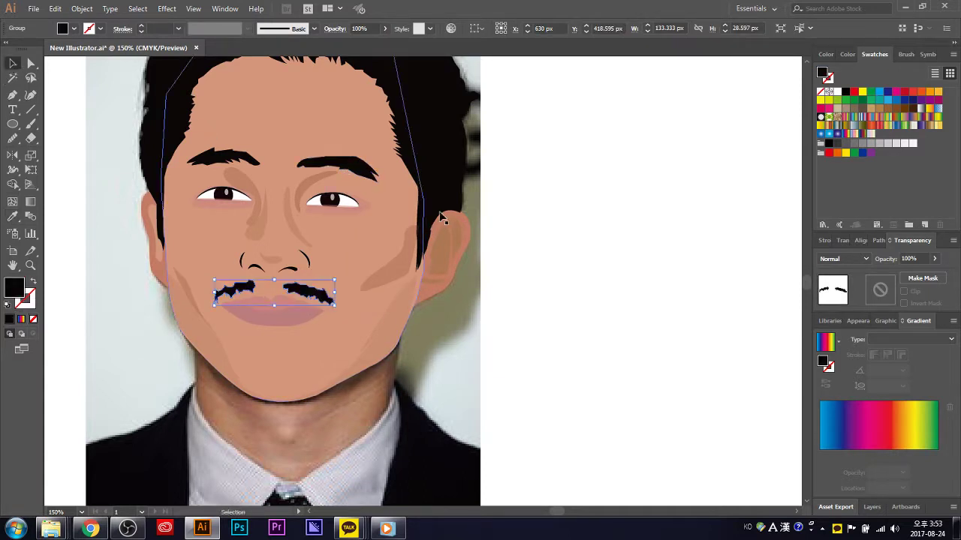
click(627, 267)
scroll(554, 352, up, 1)
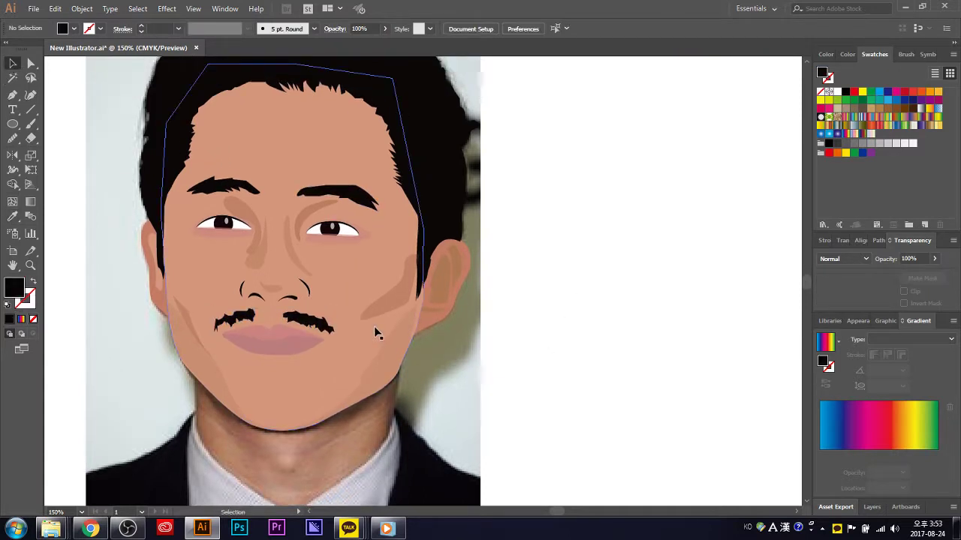
click(328, 323)
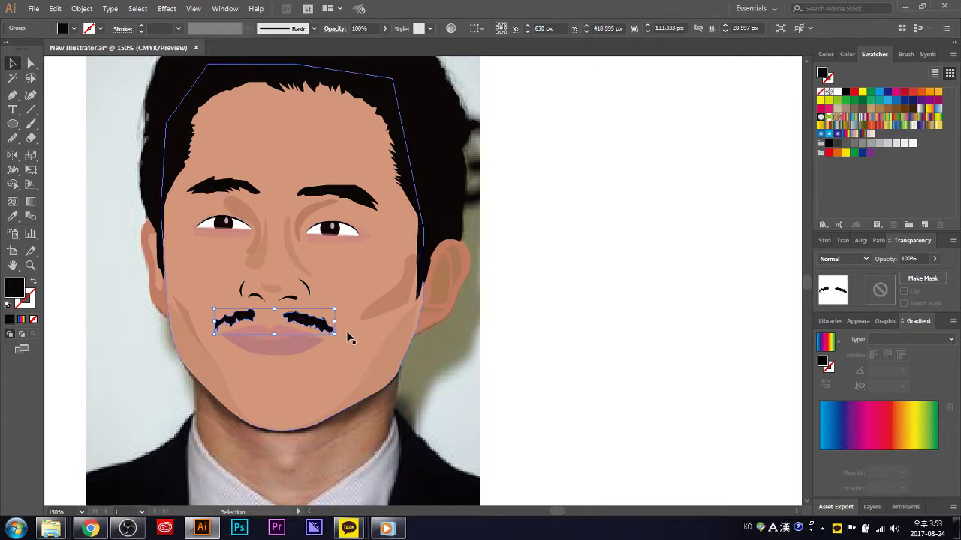
key(i)
click(382, 313)
click(12, 64)
- Refill the moustache group with a dark brown from the Color Picker
click(630, 289)
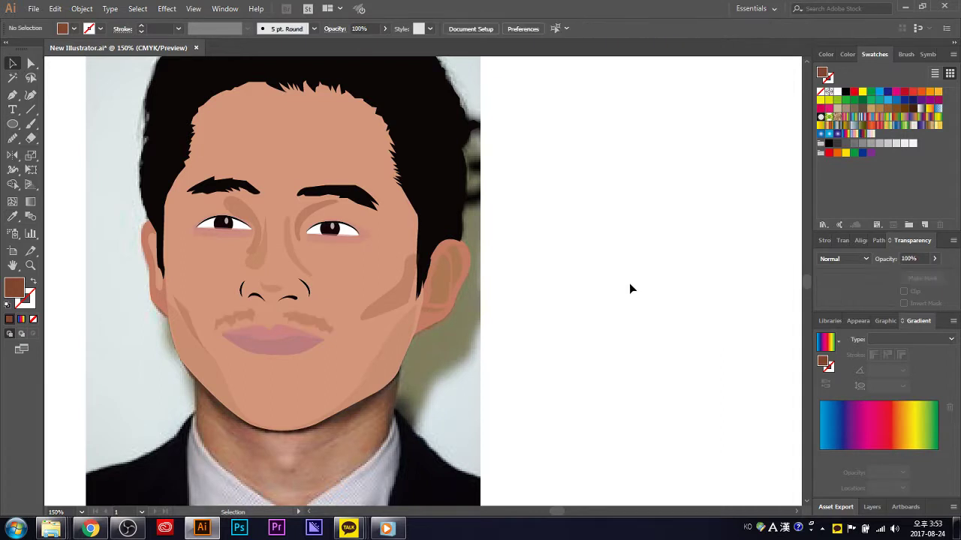
click(323, 322)
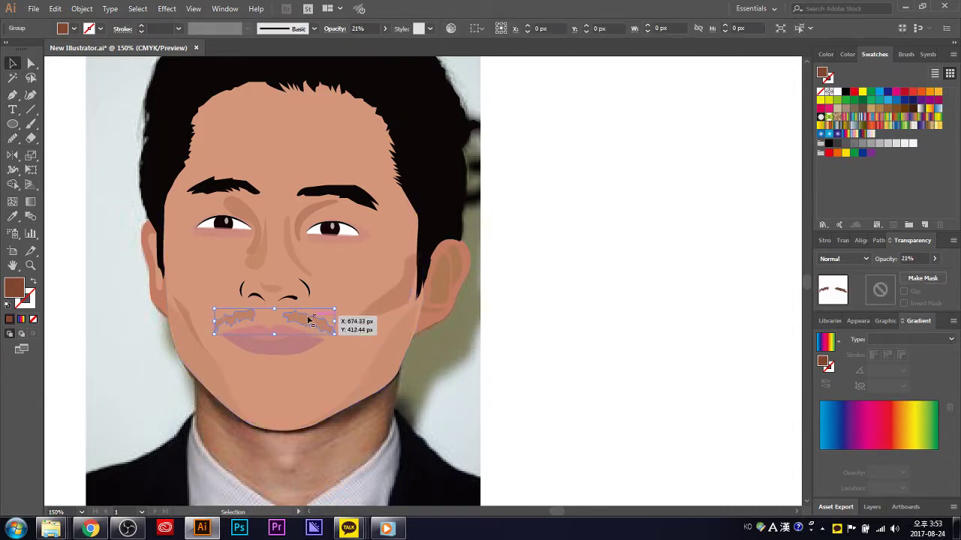
click(74, 28)
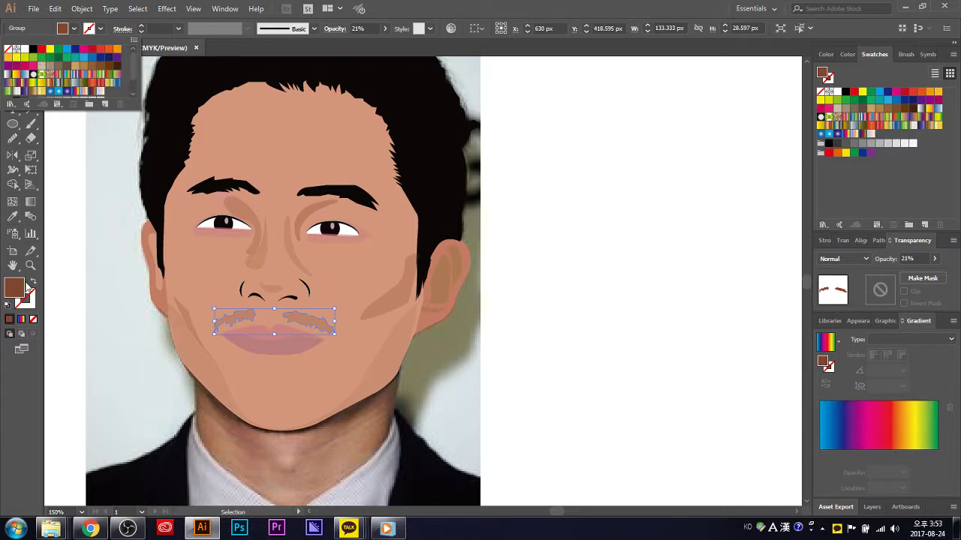
double_click(16, 288)
click(410, 312)
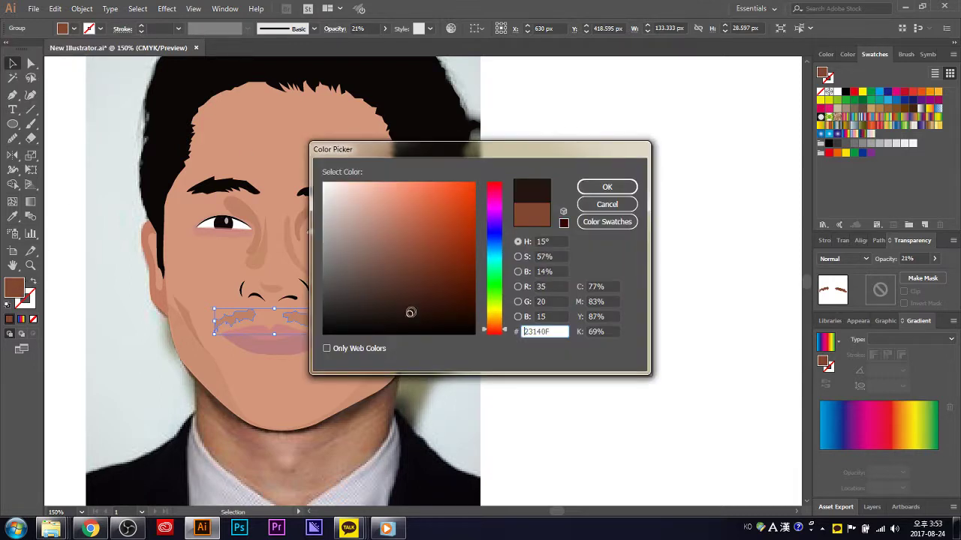
click(607, 186)
click(606, 235)
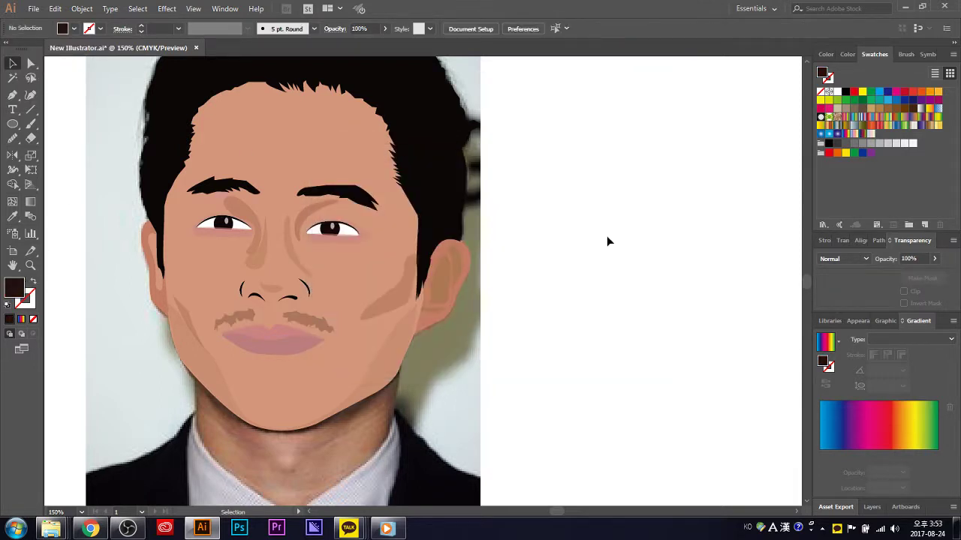
- Give both moustache pieces an even darker brown, #140C0A, at 21% opacity
scroll(538, 294, up, 2)
scroll(538, 300, up, 2)
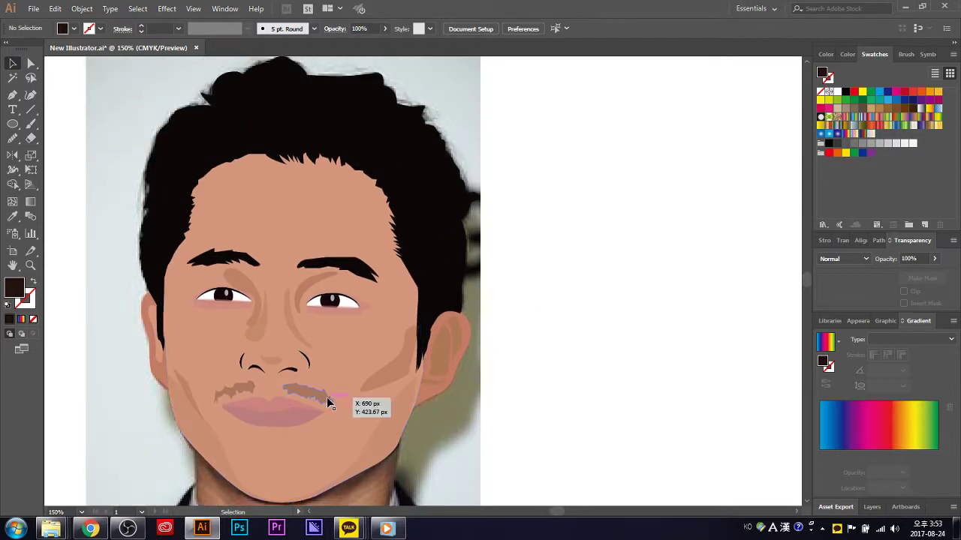
drag(326, 397, 320, 391)
click(315, 400)
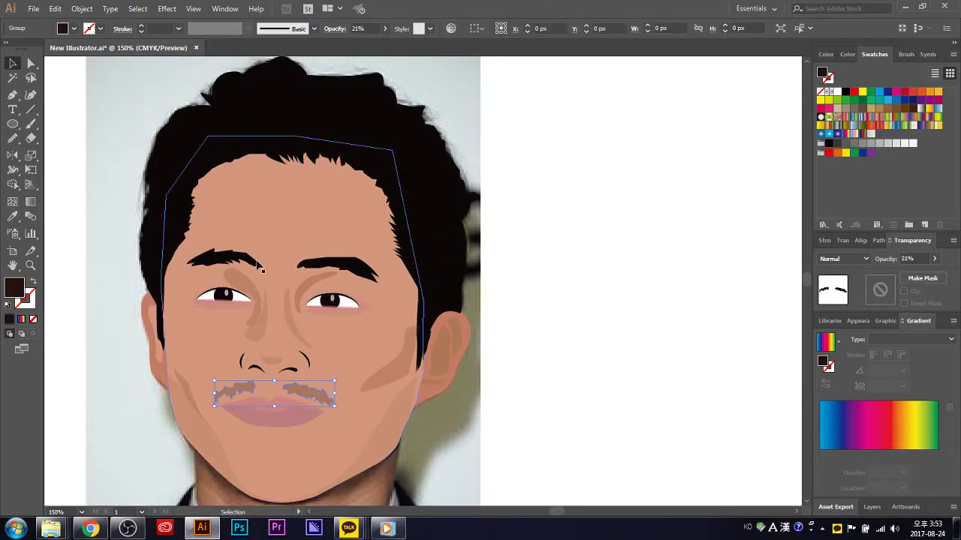
click(67, 27)
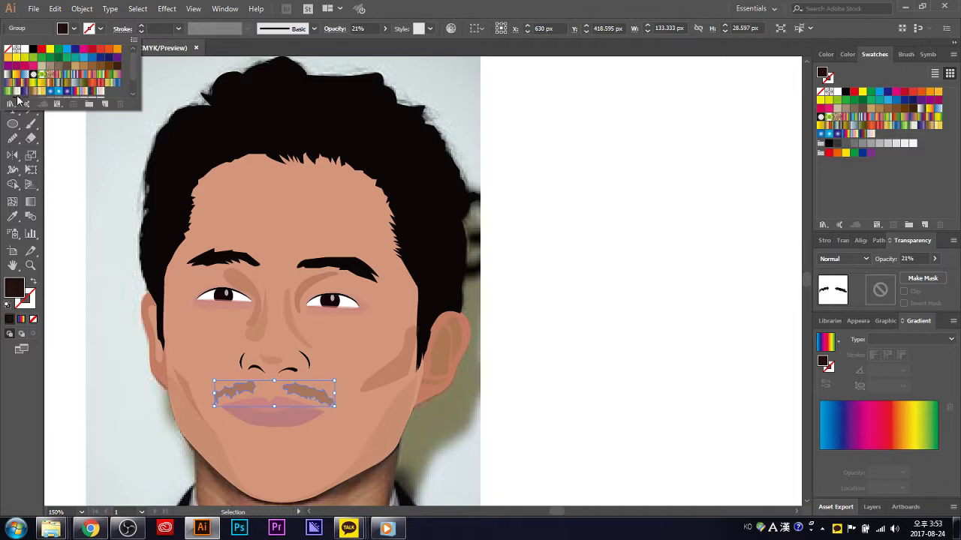
double_click(14, 287)
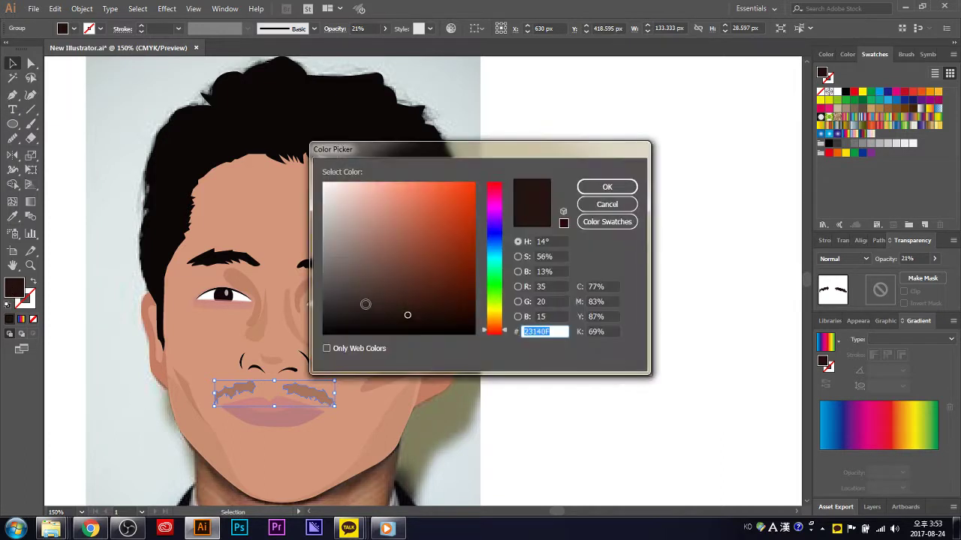
click(397, 324)
click(609, 187)
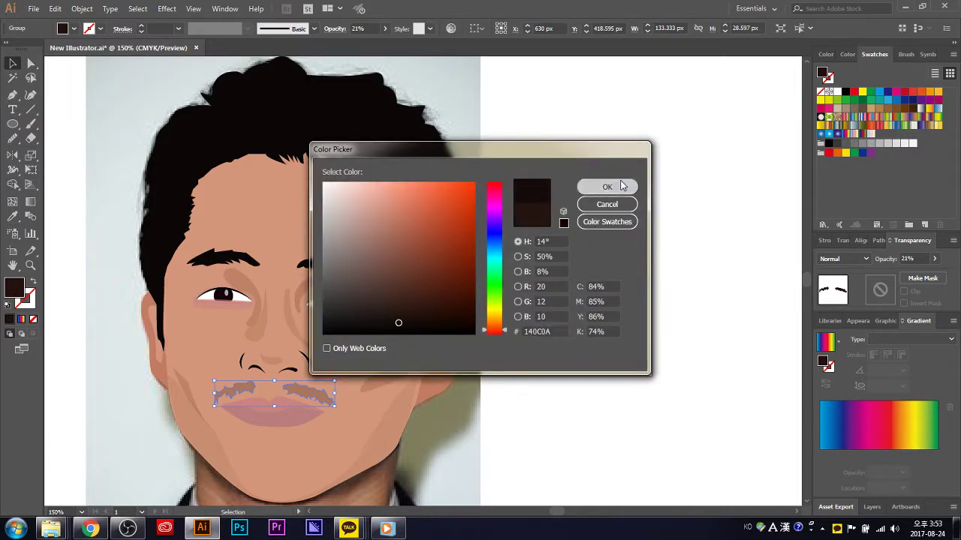
click(613, 234)
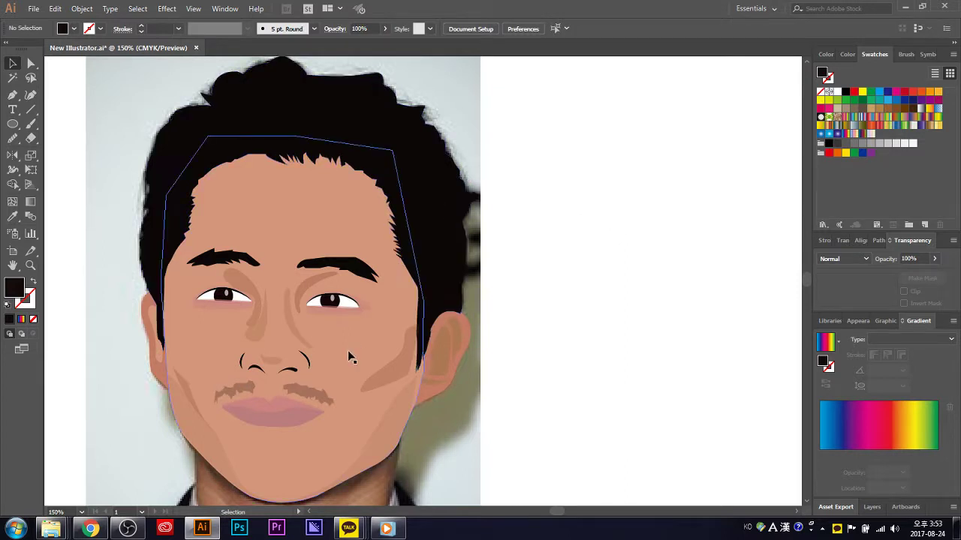
scroll(525, 413, down, 2)
- Swap the face shape's fill to stroke, leaving no fill and a 1 pt tan outline
scroll(518, 417, up, 1)
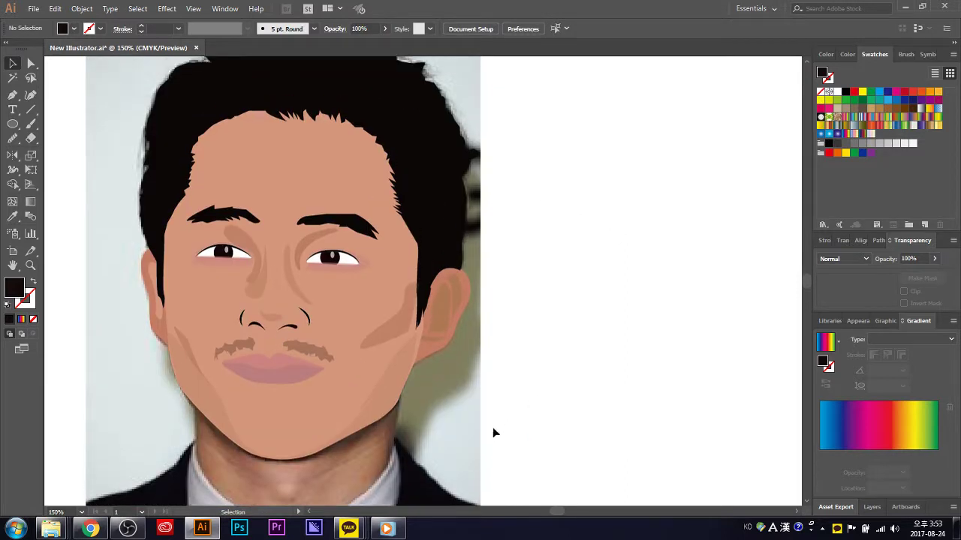
scroll(492, 427, up, 1)
click(345, 440)
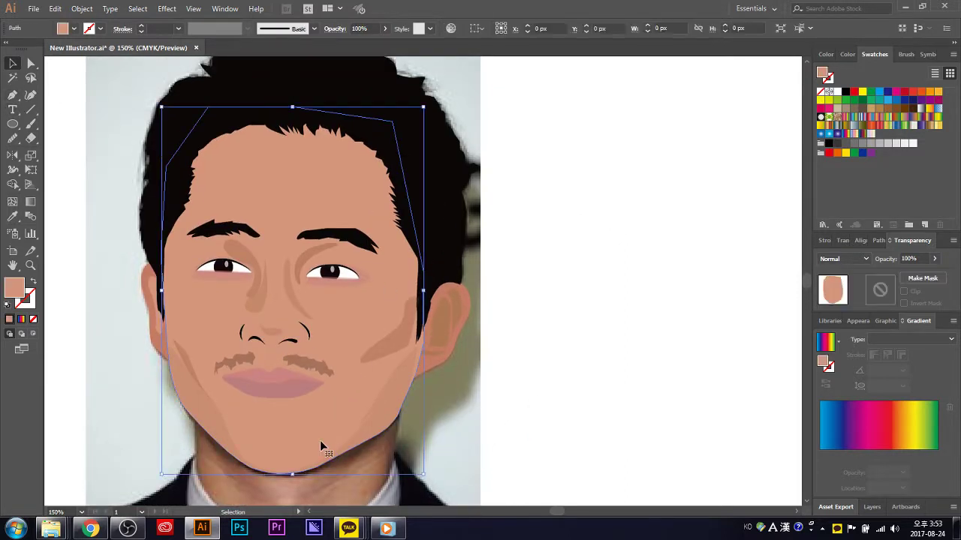
click(32, 283)
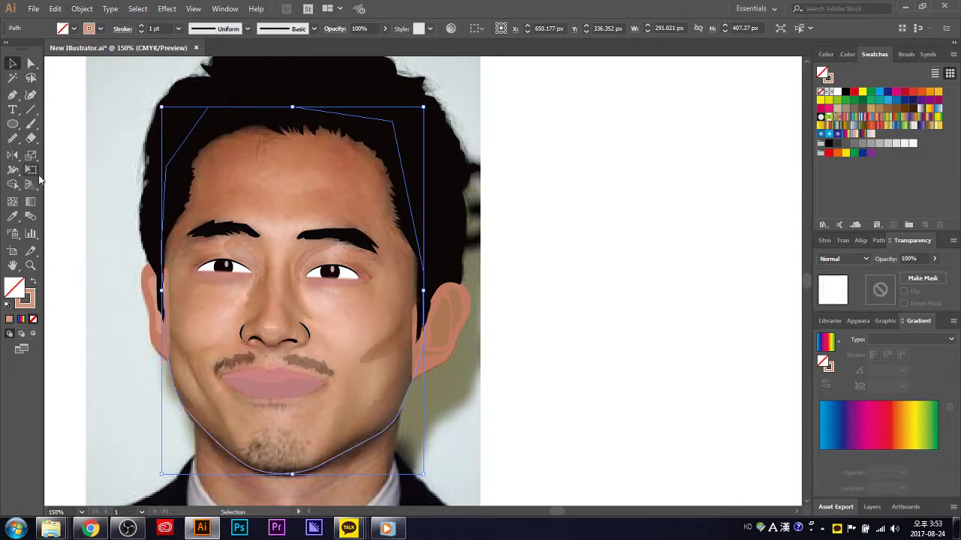
click(12, 95)
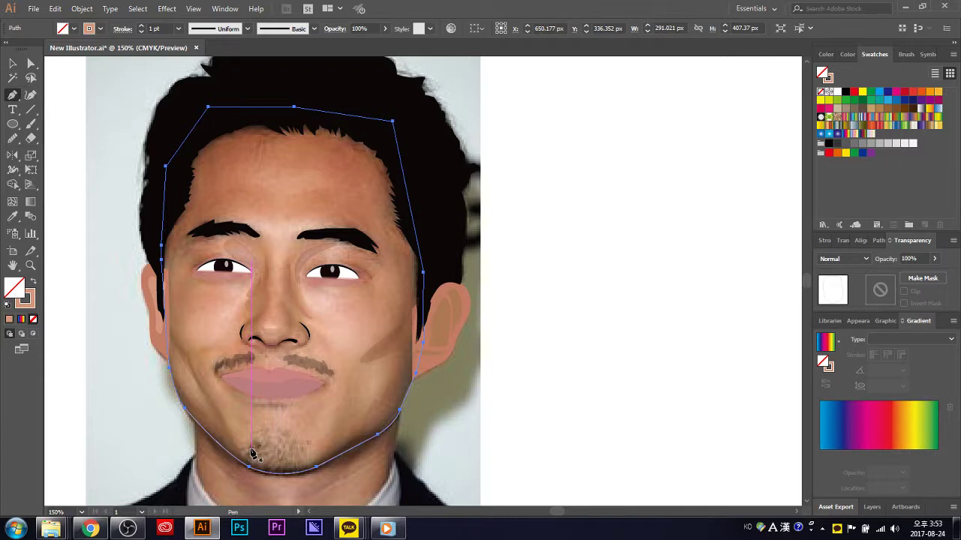
- Open the Hair and Fur symbol library and move its panel off the face
click(929, 55)
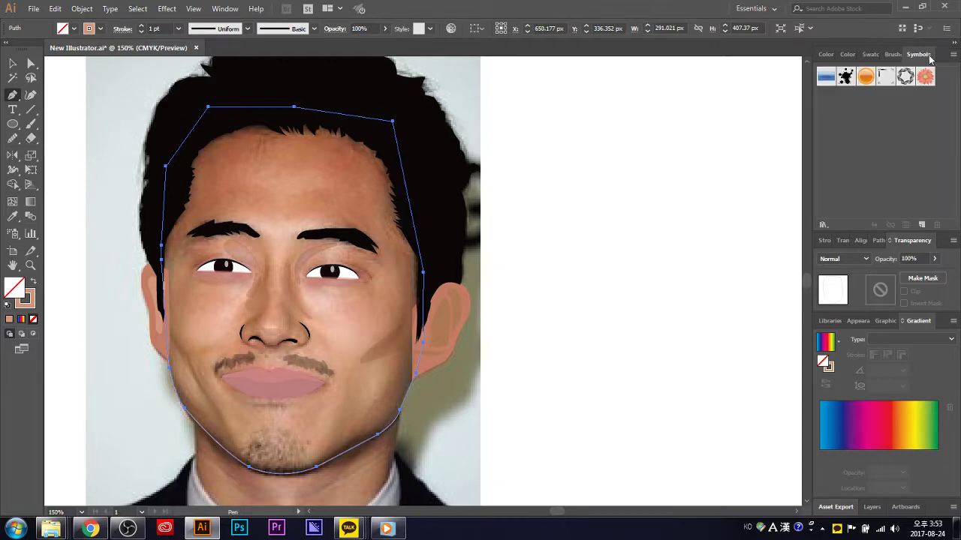
click(824, 225)
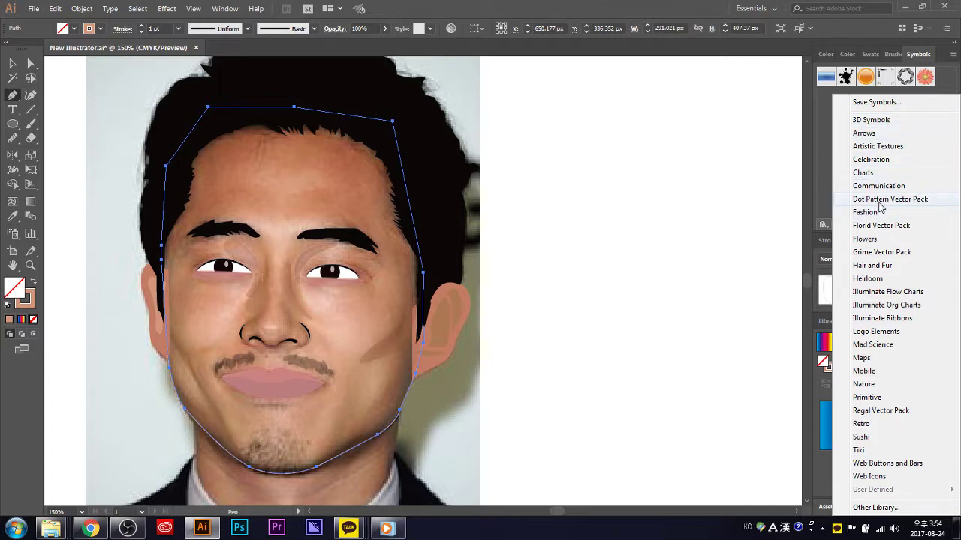
click(872, 265)
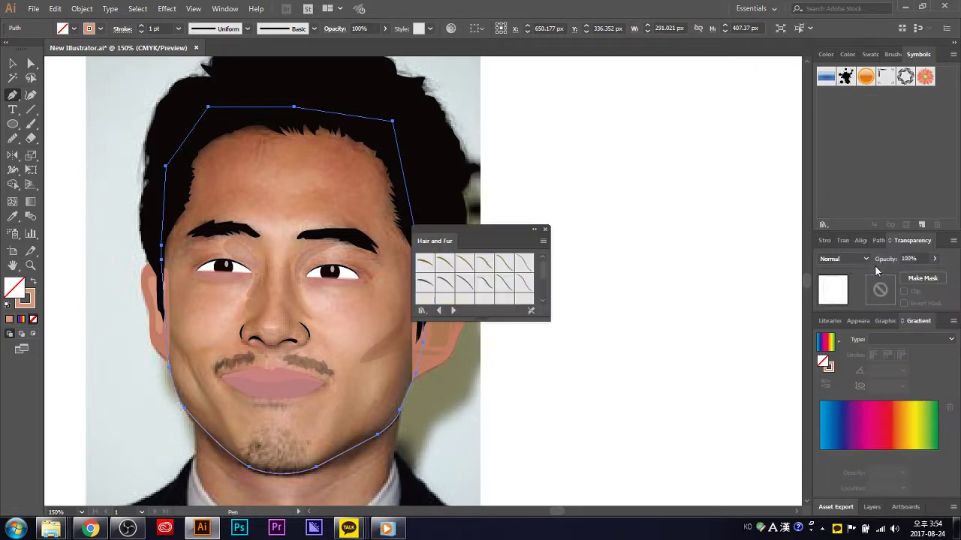
drag(500, 236, 577, 232)
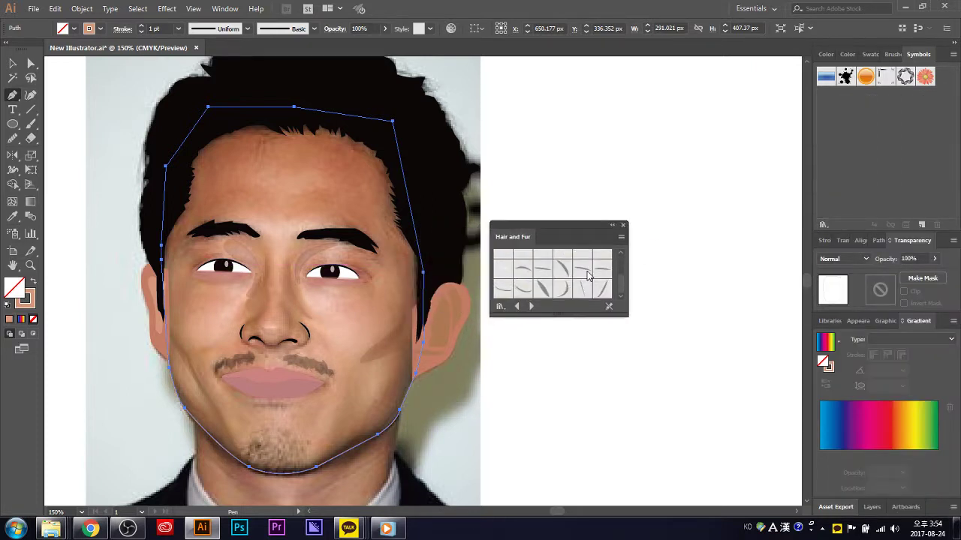
scroll(589, 276, up, 2)
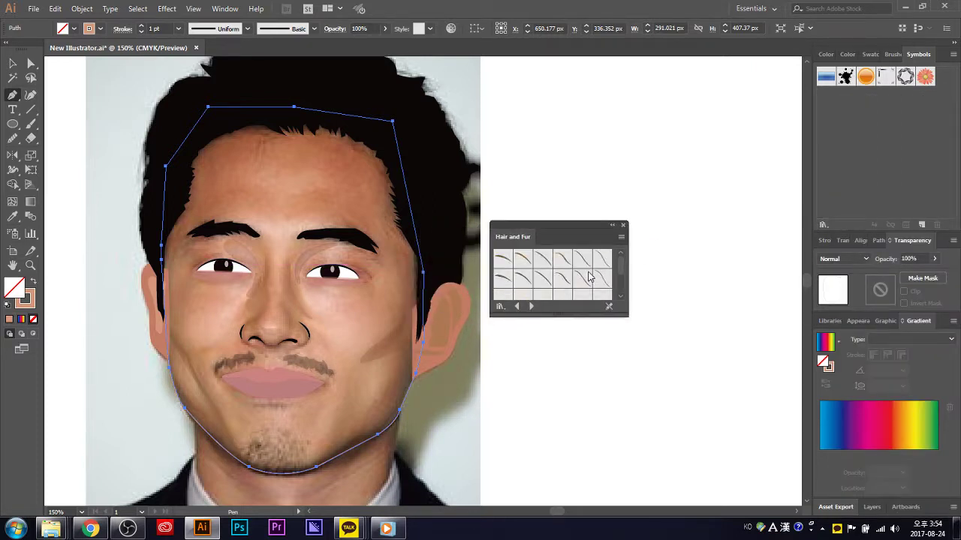
scroll(588, 277, down, 2)
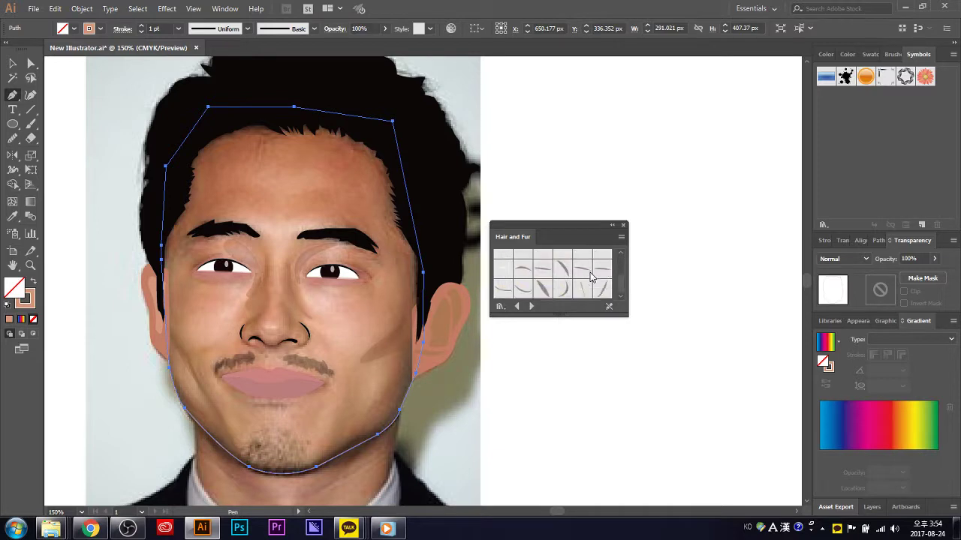
- Switch the symbol library to Dot Pattern Vector Pack and browse its dot textures
click(502, 306)
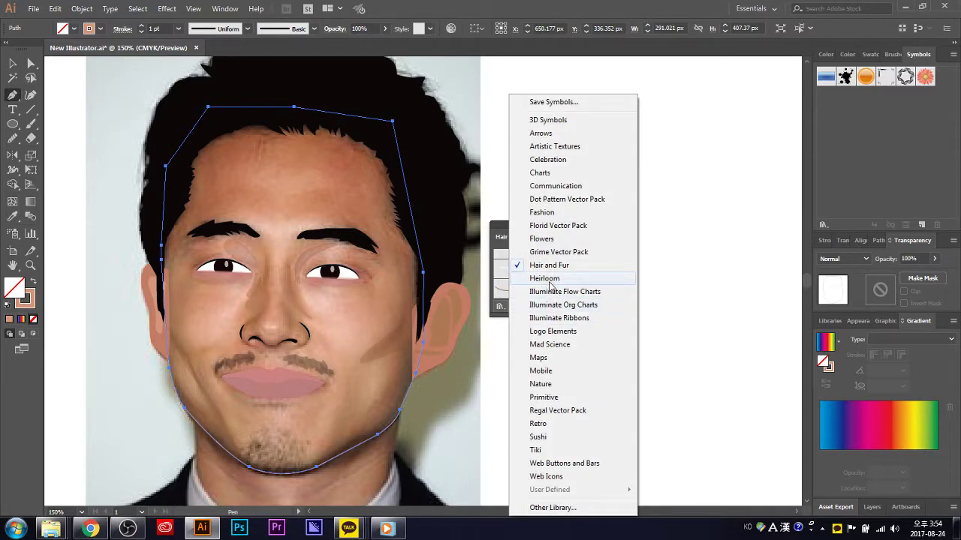
click(550, 200)
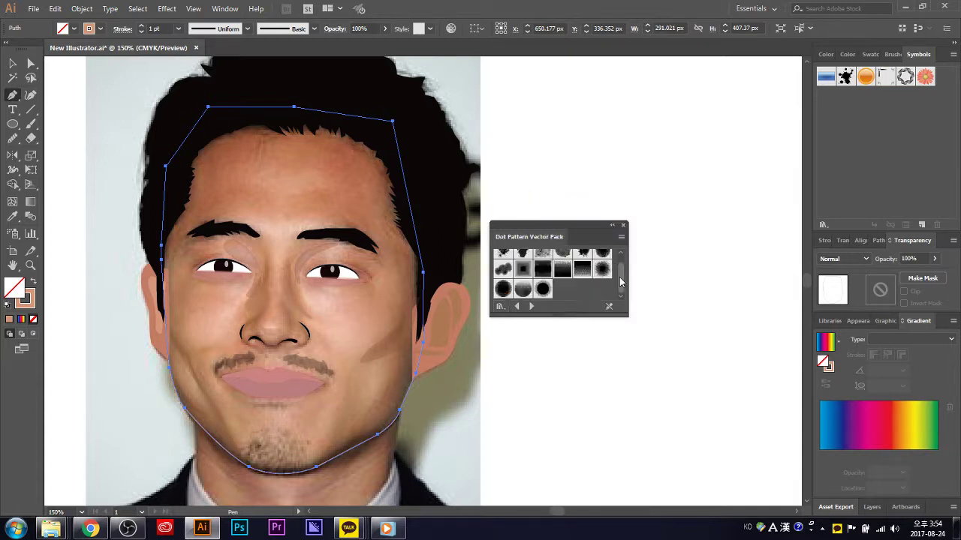
drag(622, 281, 622, 276)
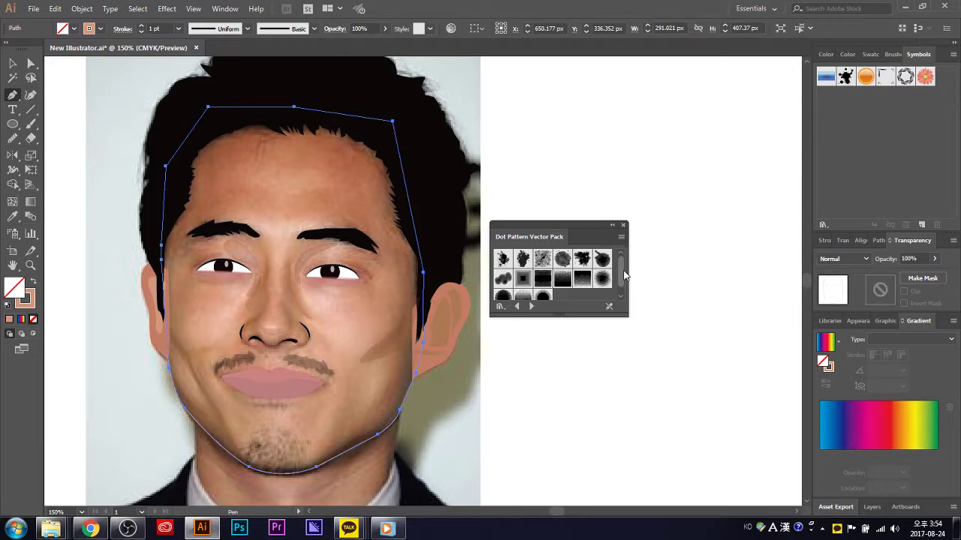
drag(623, 276, 622, 270)
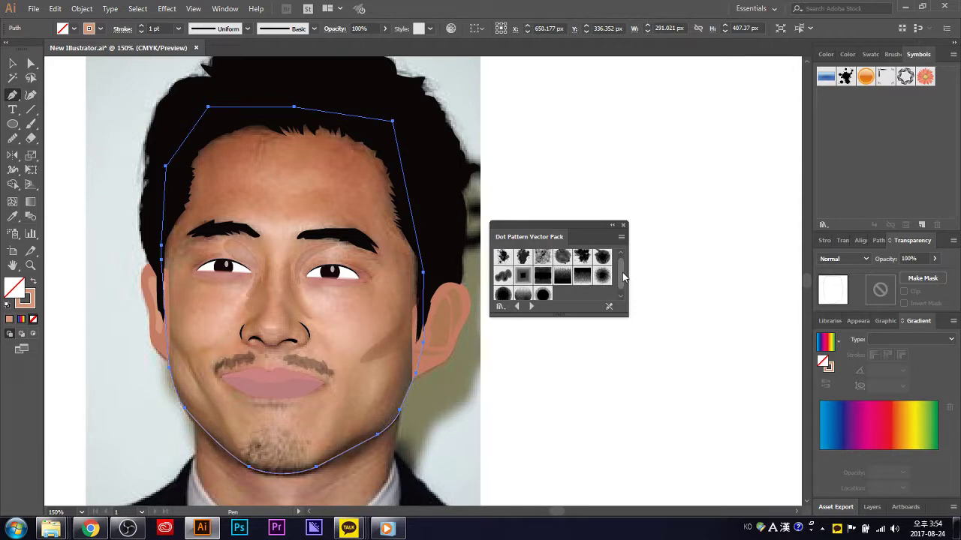
click(501, 306)
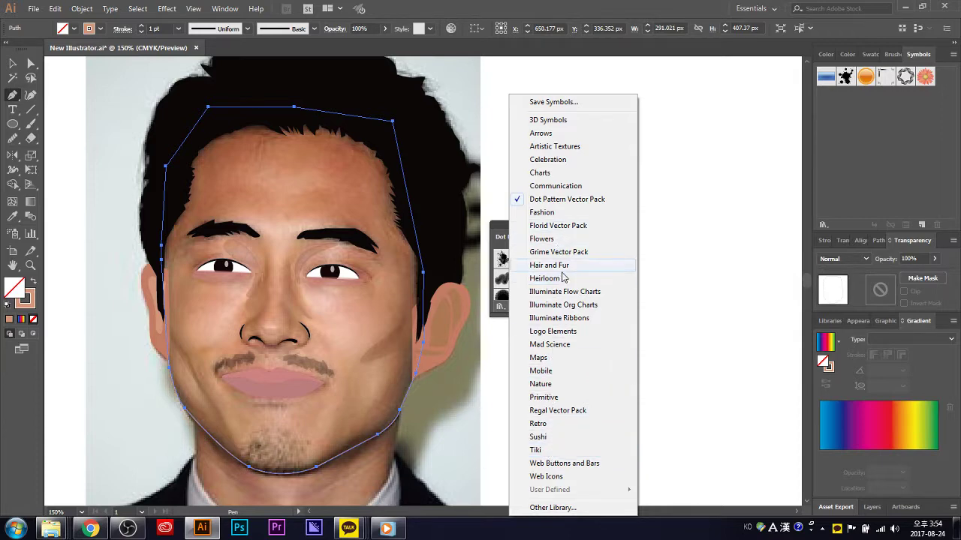
- Open the Hair and Fur symbol library and undo a stray pen segment
click(563, 269)
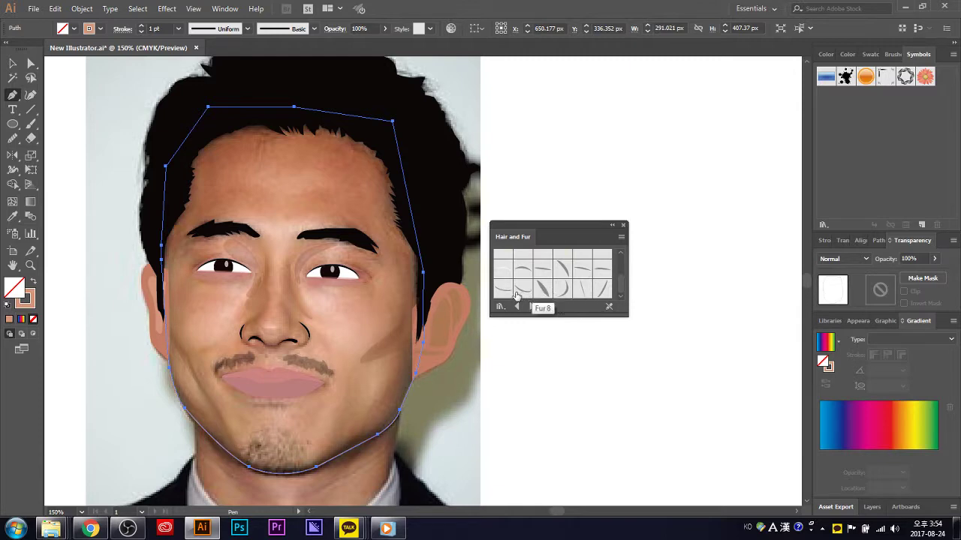
click(523, 271)
click(495, 349)
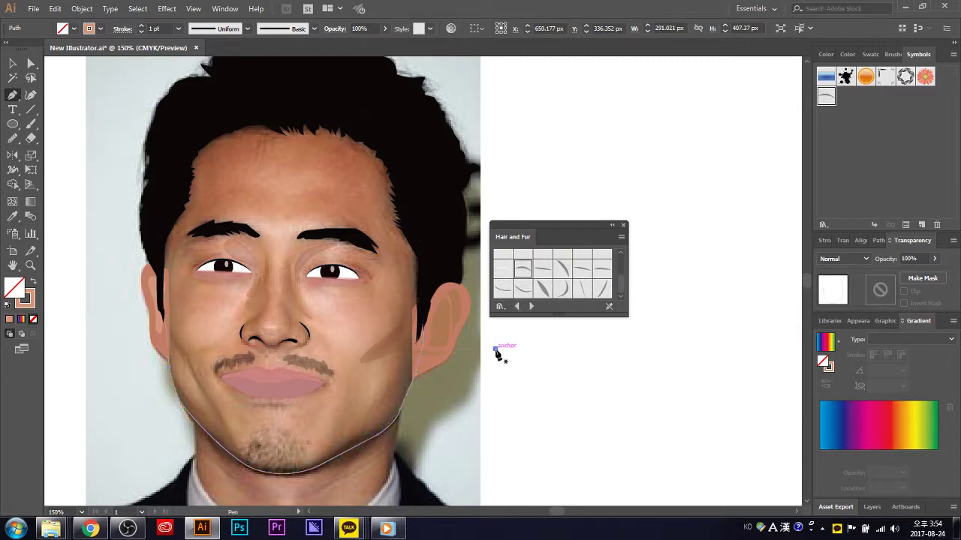
click(518, 370)
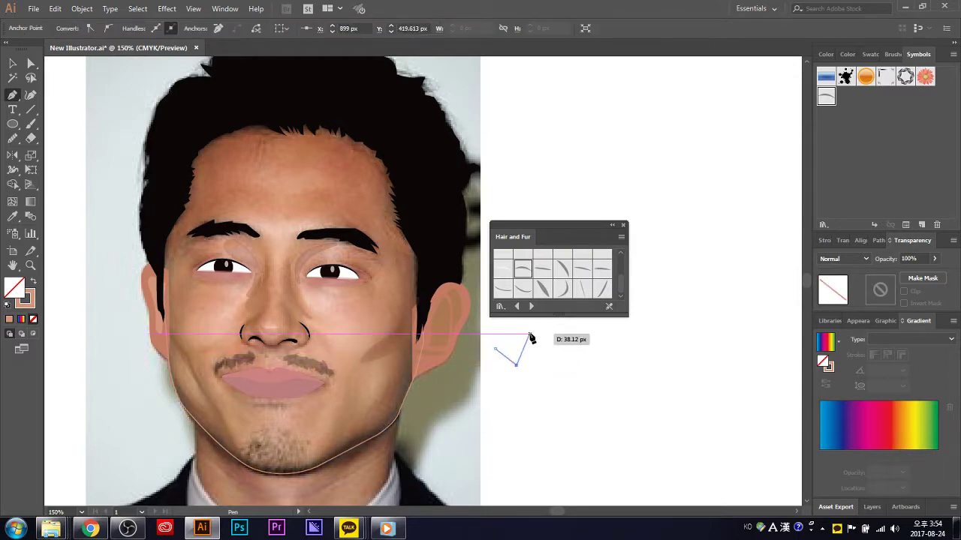
key(ctrl+z)
key(ctrl+z)
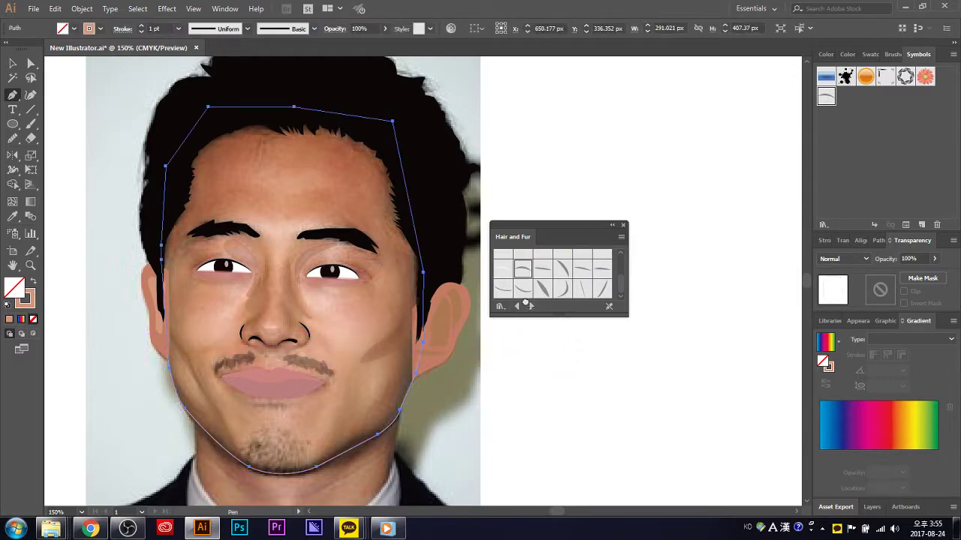
- Drag Fur 2, 4, 5 and 10 strand symbols into a cluster beside the portrait
drag(525, 304, 520, 377)
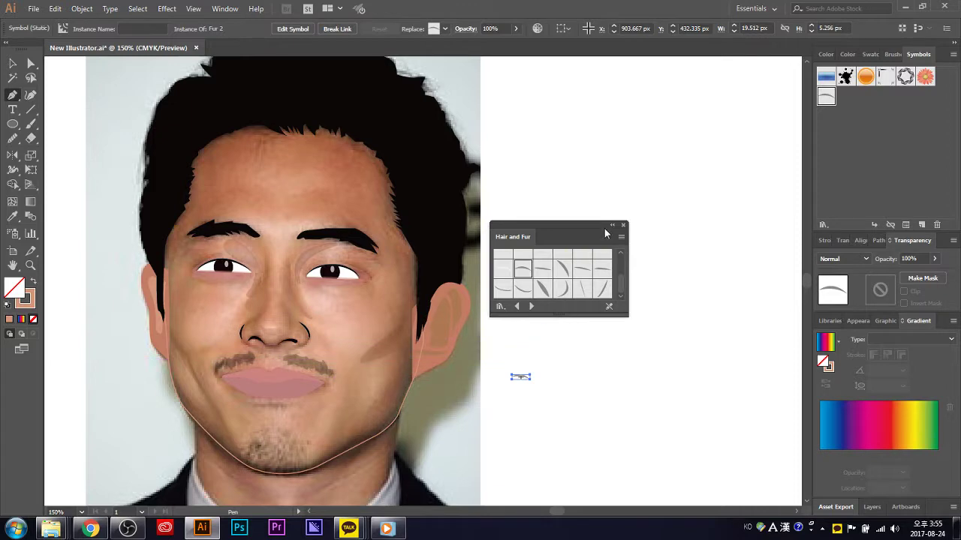
mouse_move(563, 276)
mouse_down()
mouse_move(549, 353)
mouse_move(535, 365)
mouse_up()
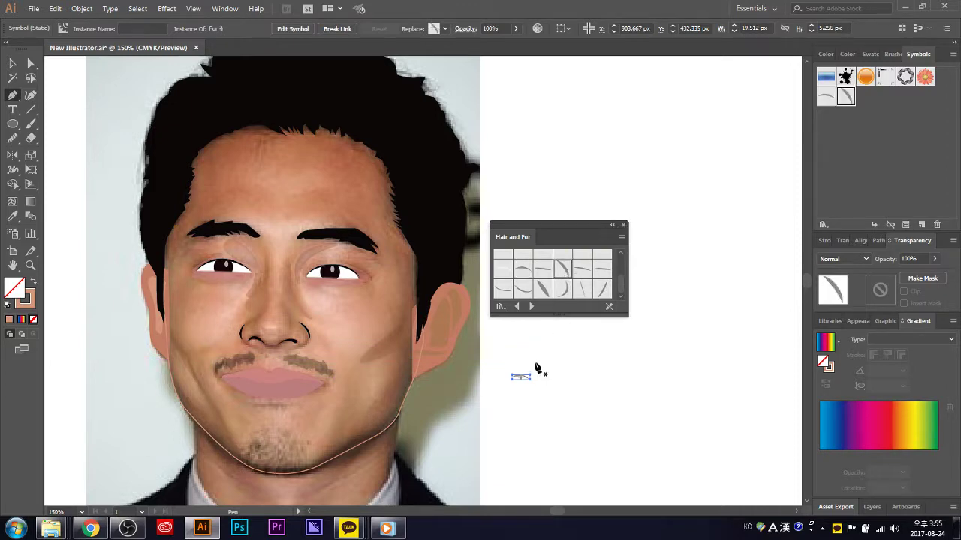
mouse_move(602, 267)
mouse_down()
mouse_move(573, 348)
mouse_move(533, 373)
mouse_up()
mouse_move(602, 288)
mouse_down()
mouse_move(561, 371)
mouse_move(549, 374)
mouse_up()
drag(553, 341, 545, 336)
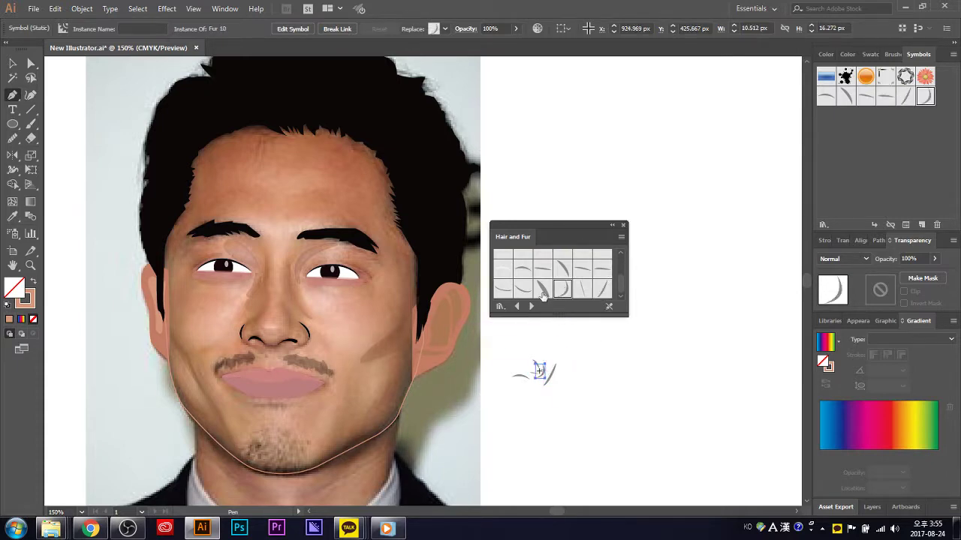
mouse_move(523, 268)
mouse_down()
mouse_move(540, 364)
mouse_move(528, 364)
mouse_up()
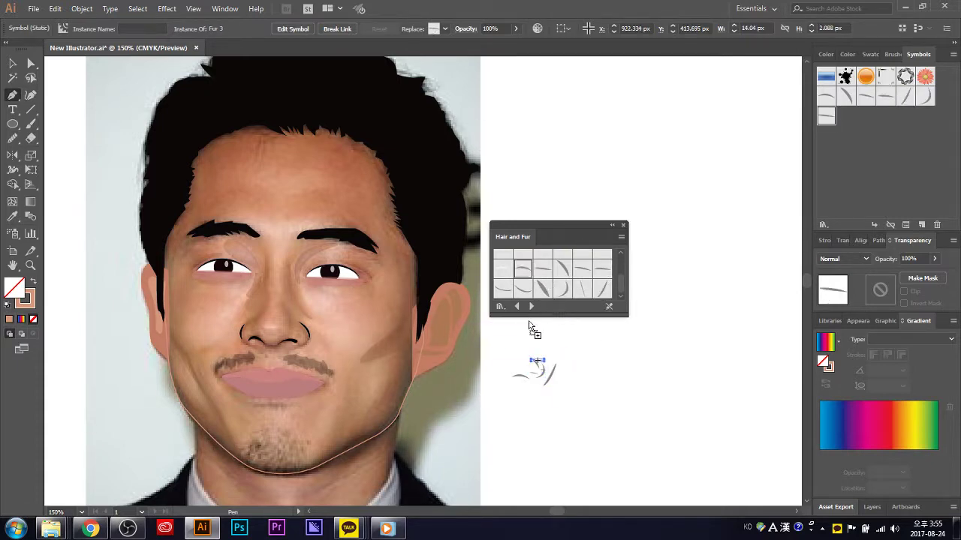
mouse_move(582, 268)
mouse_down()
mouse_move(555, 361)
mouse_move(537, 342)
mouse_up()
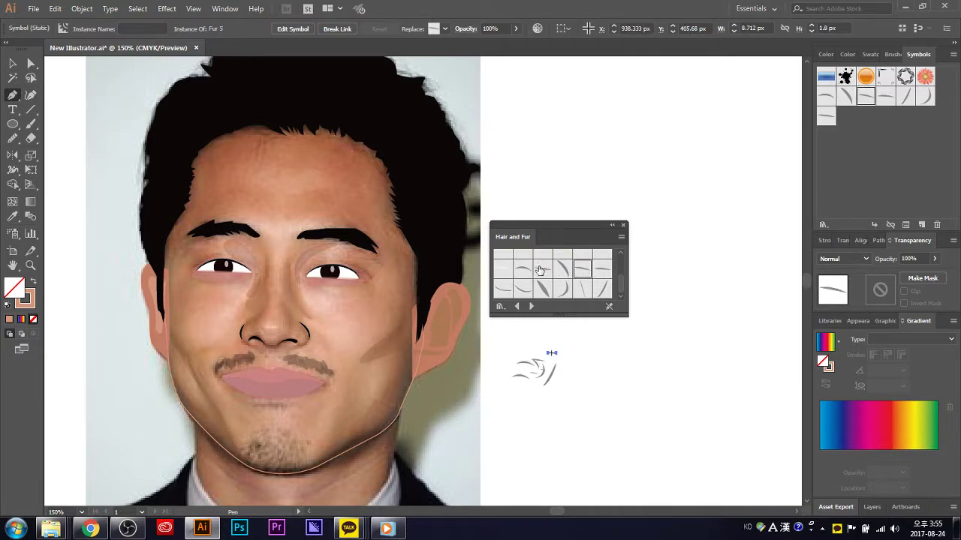
- Close the Hair and Fur library and deselect the unfinished pen path
click(623, 225)
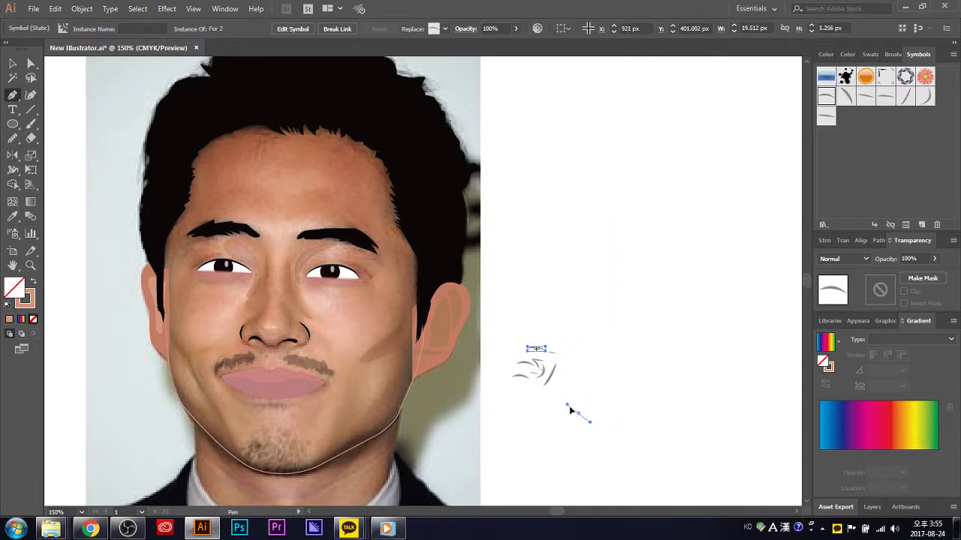
drag(577, 413, 525, 341)
ctrl+click(535, 353)
- Select all the fur strand instances and group them
key(v)
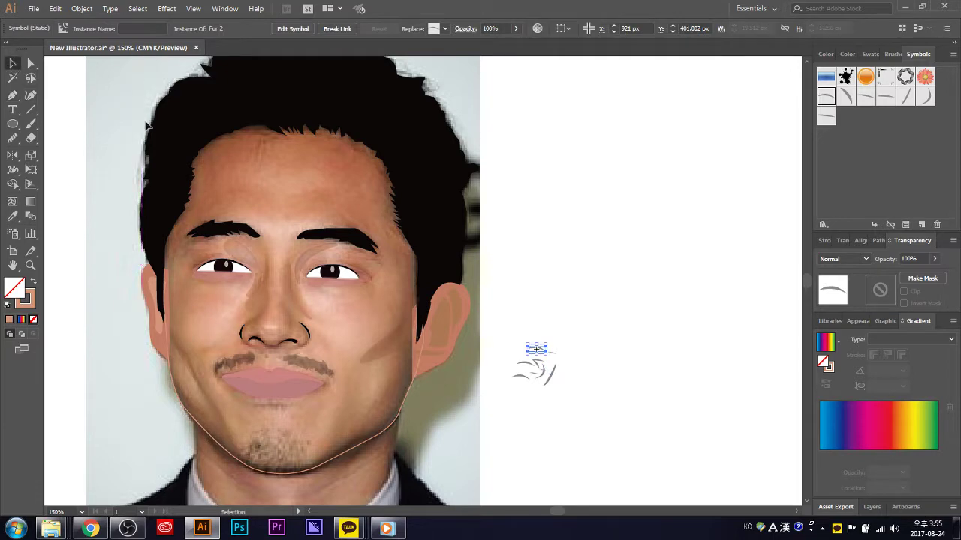
drag(605, 393, 524, 337)
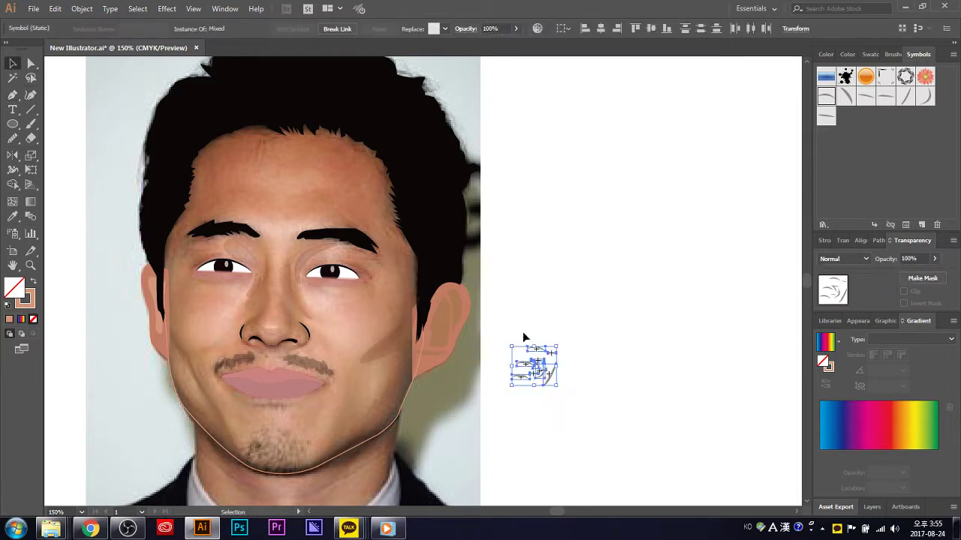
click(554, 373)
drag(578, 397, 508, 335)
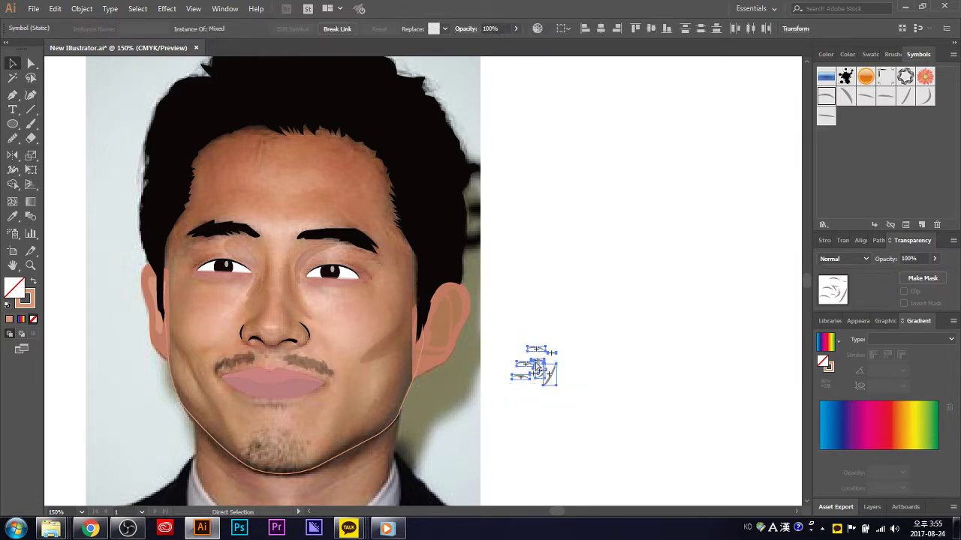
key(ctrl+g)
- Duplicate the fur group and rotate the copy counter-clockwise
mouse_move(540, 368)
mouse_down()
mouse_move(580, 374)
mouse_move(562, 388)
mouse_move(545, 371)
mouse_up()
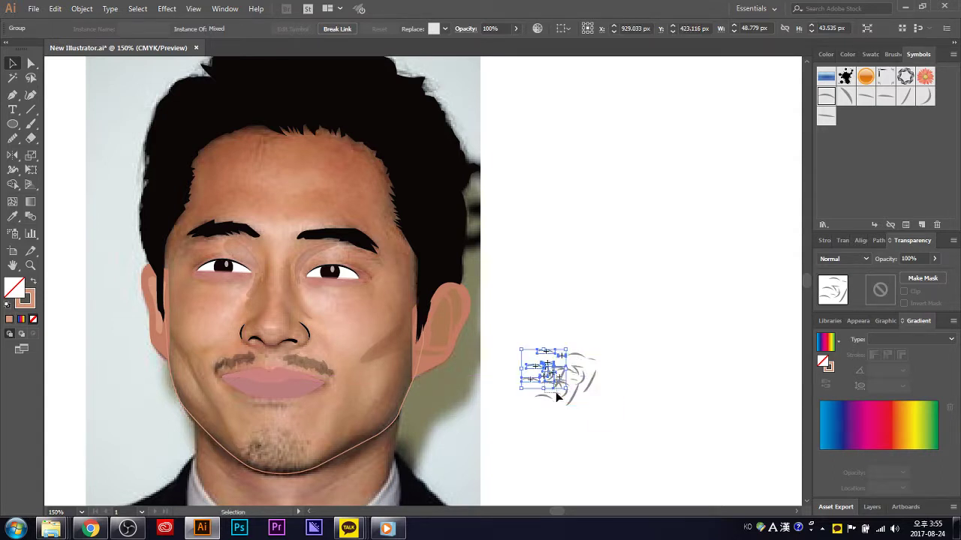
shift+click(557, 397)
mouse_move(636, 429)
mouse_down()
mouse_move(534, 337)
mouse_move(564, 364)
mouse_up()
click(612, 390)
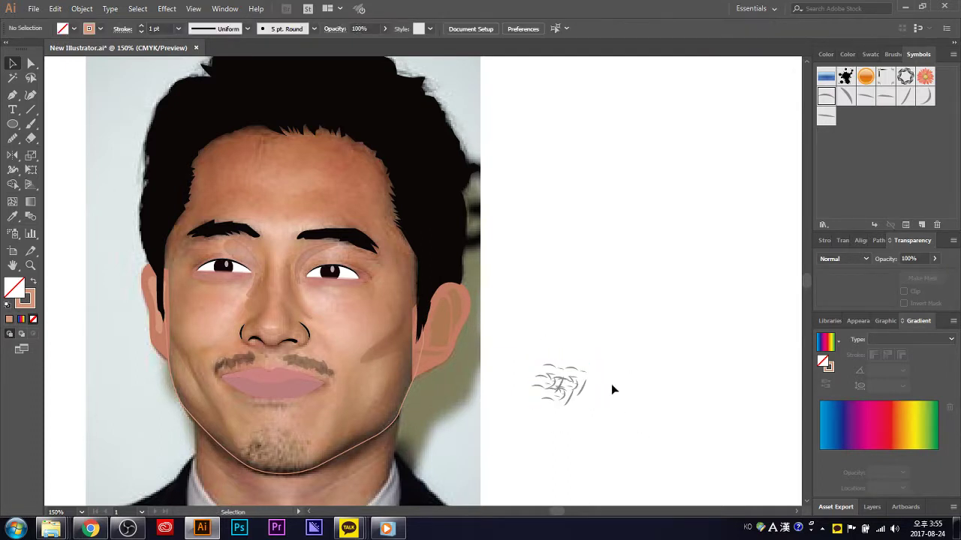
mouse_move(608, 410)
mouse_down()
mouse_move(538, 362)
mouse_move(628, 361)
mouse_up()
drag(657, 327, 639, 313)
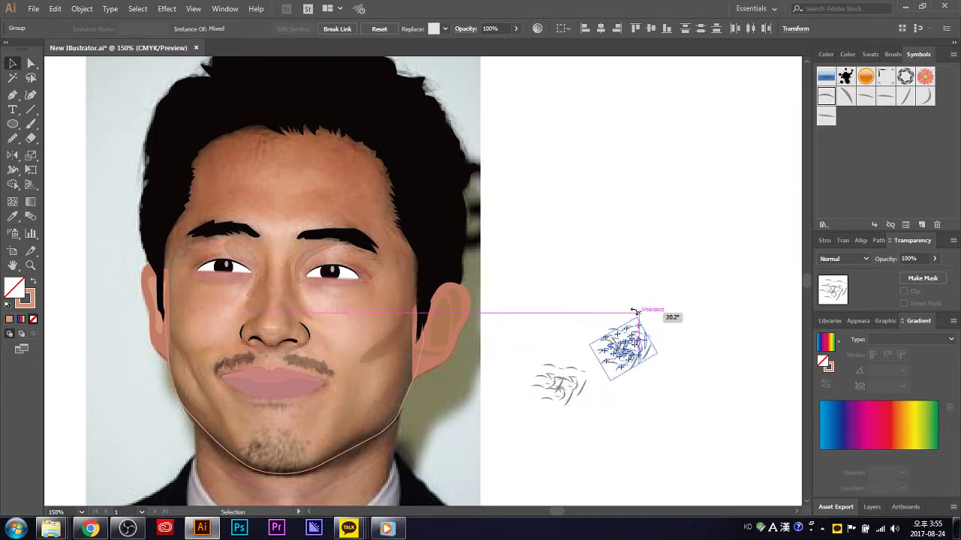
- Move the rotated fur group onto the original group to form a tuft
shift+click(572, 385)
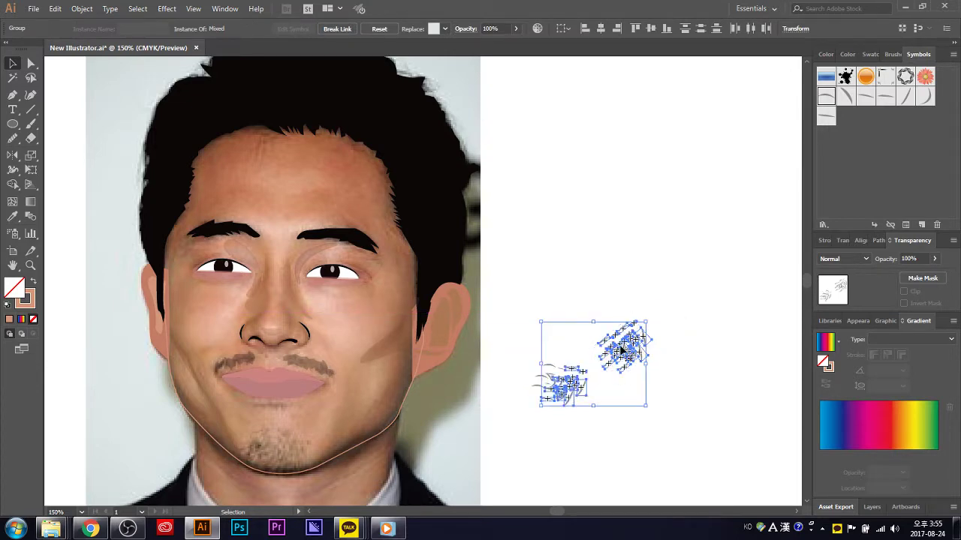
click(663, 371)
drag(675, 375, 595, 308)
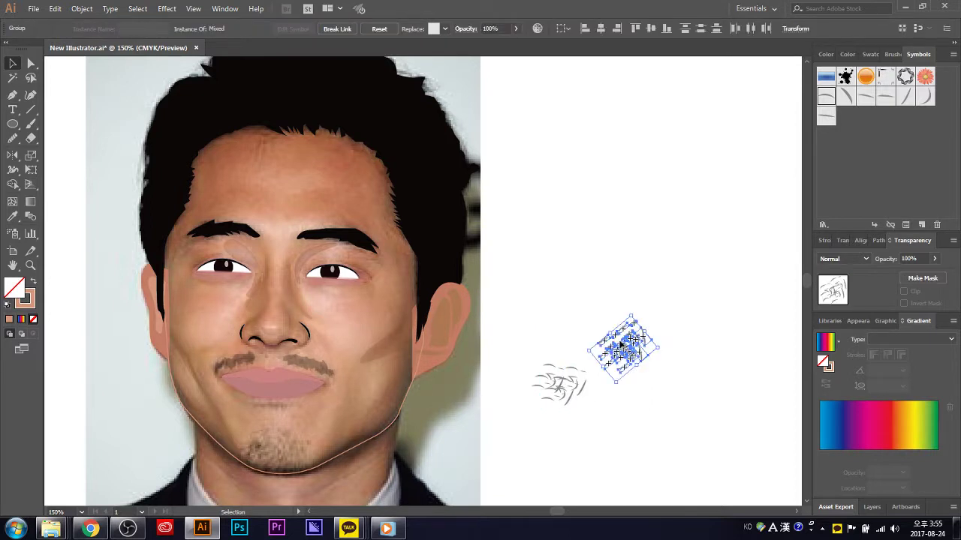
drag(633, 341, 573, 389)
click(612, 406)
- Select the combined fur tuft, leaving the perspective grid hidden
drag(625, 411, 481, 333)
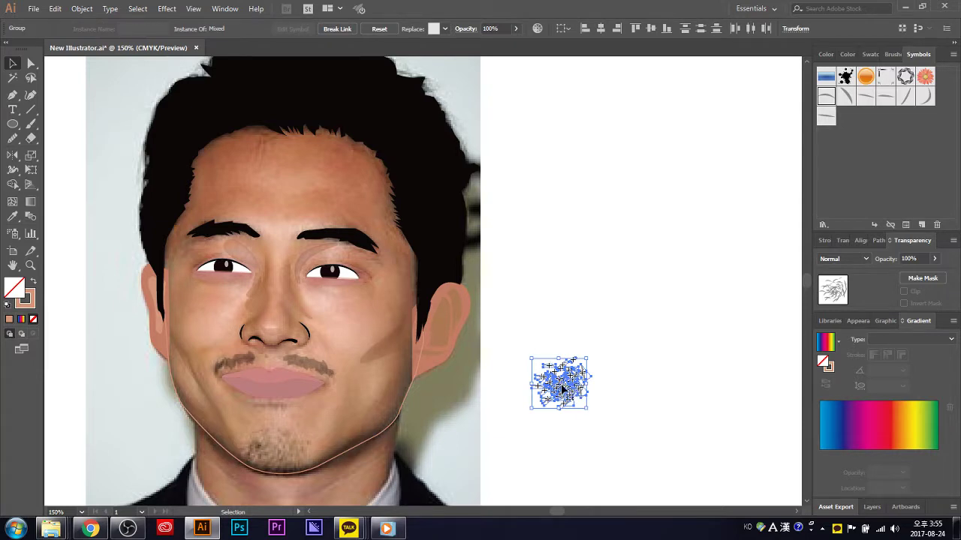
key(ctrl+shift+i)
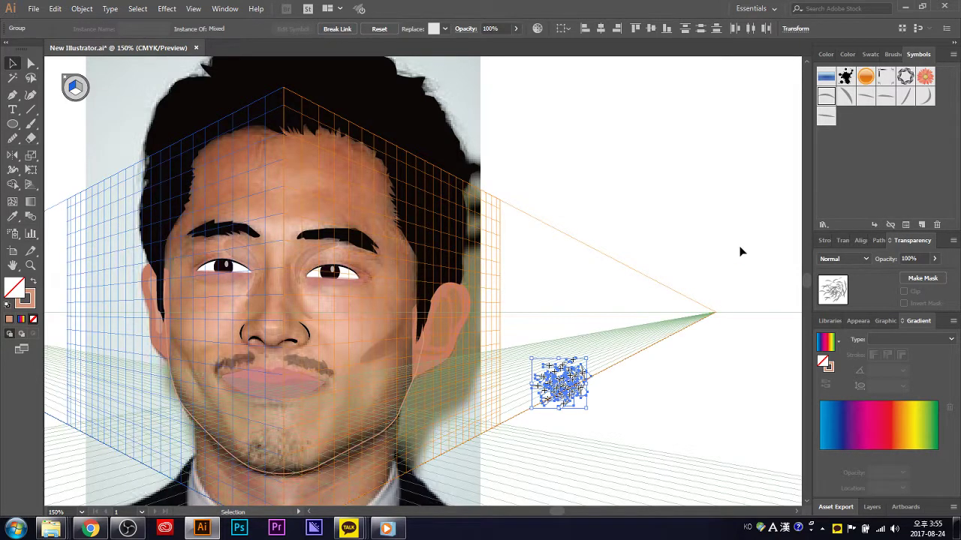
key(ctrl+shift+i)
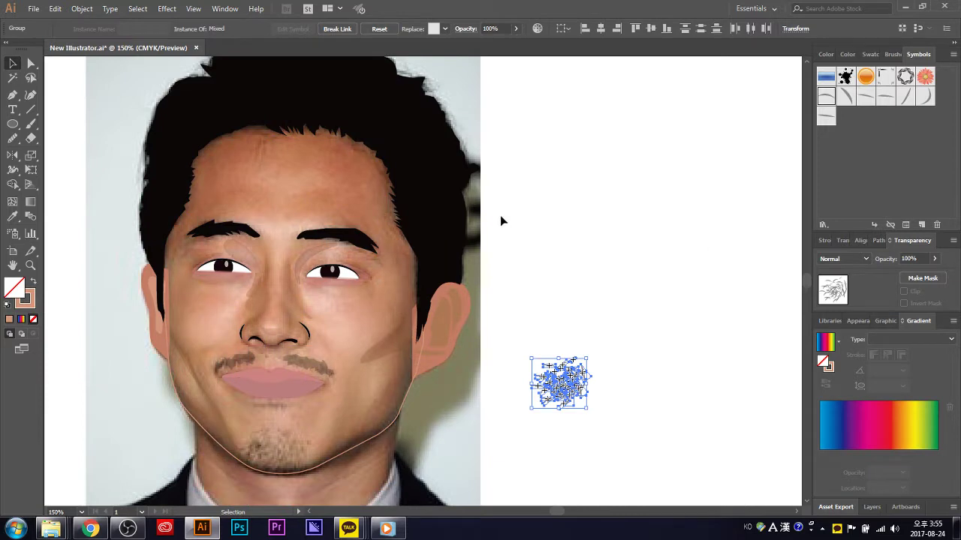
click(559, 282)
drag(632, 426, 537, 343)
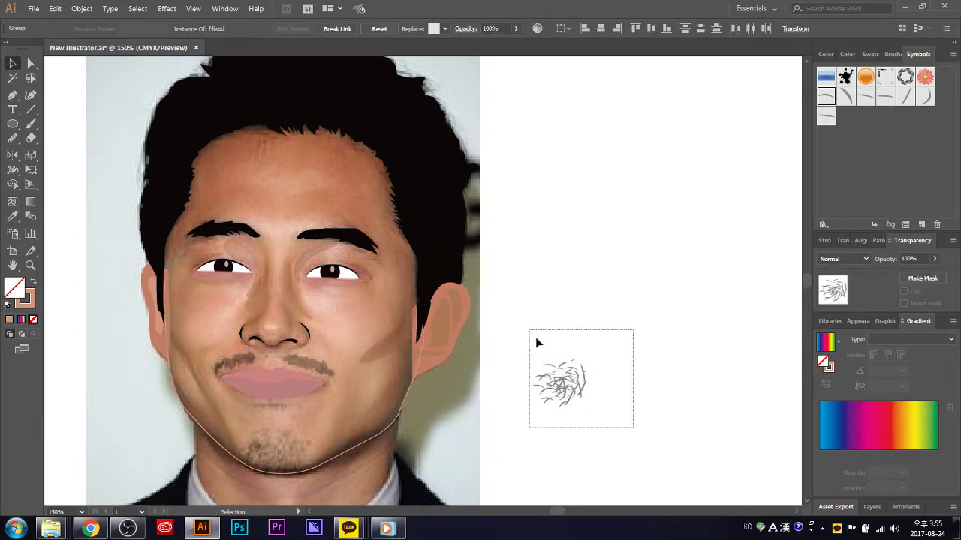
- Move the fur tuft onto the portrait's chin as stubble
mouse_move(562, 380)
mouse_down()
mouse_move(486, 409)
mouse_move(273, 445)
mouse_move(315, 448)
mouse_move(294, 450)
mouse_up()
click(459, 444)
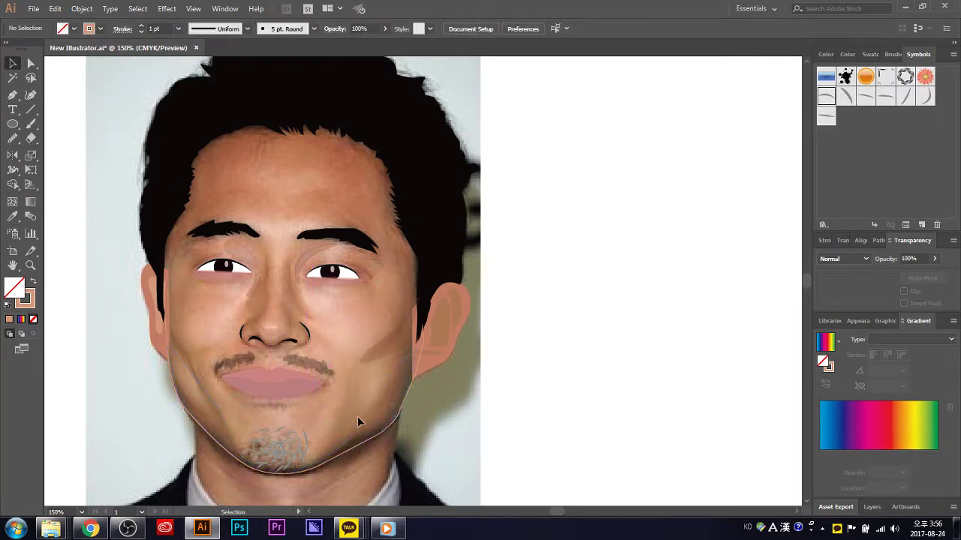
click(390, 411)
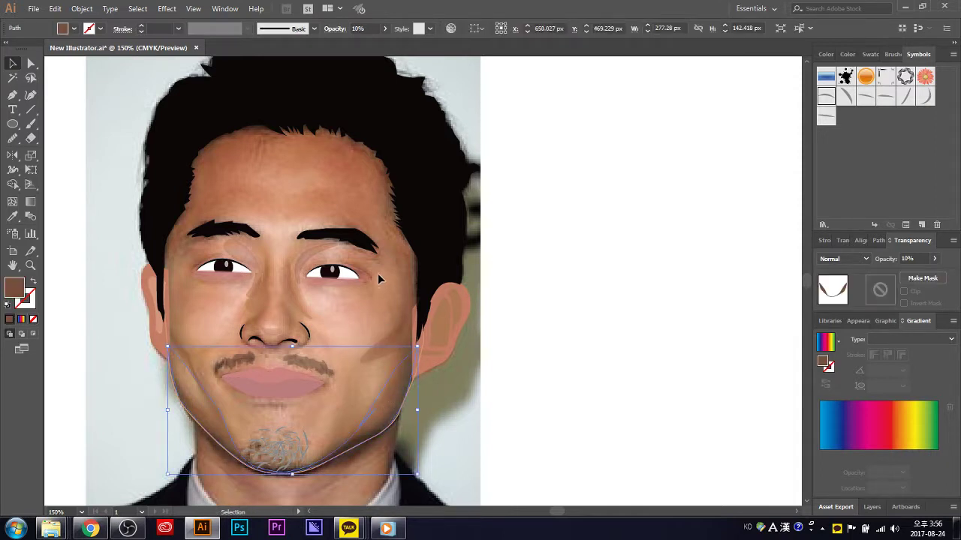
key(ctrl+shift+a)
click(330, 458)
key(ctrl+shift+a)
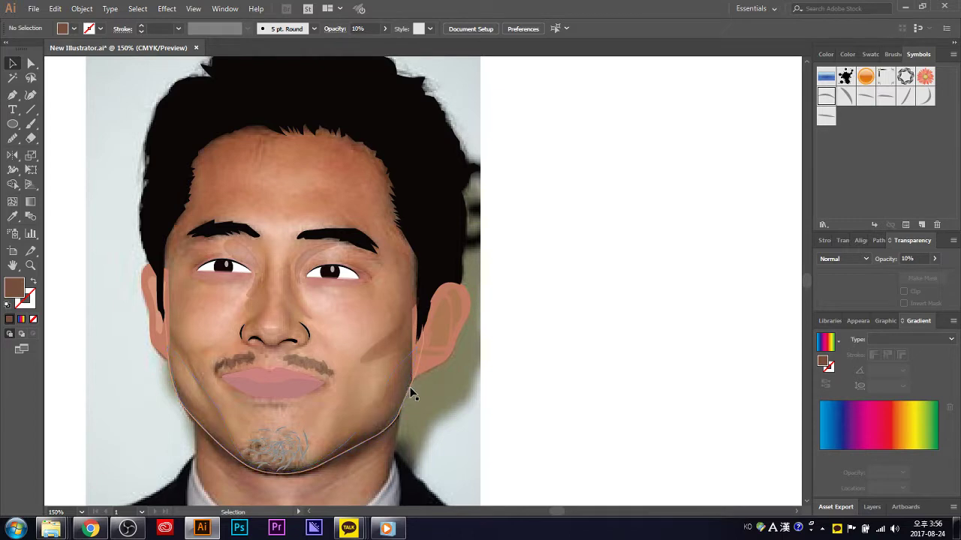
- Check the jaw shading shape, then select the face outline path
click(412, 393)
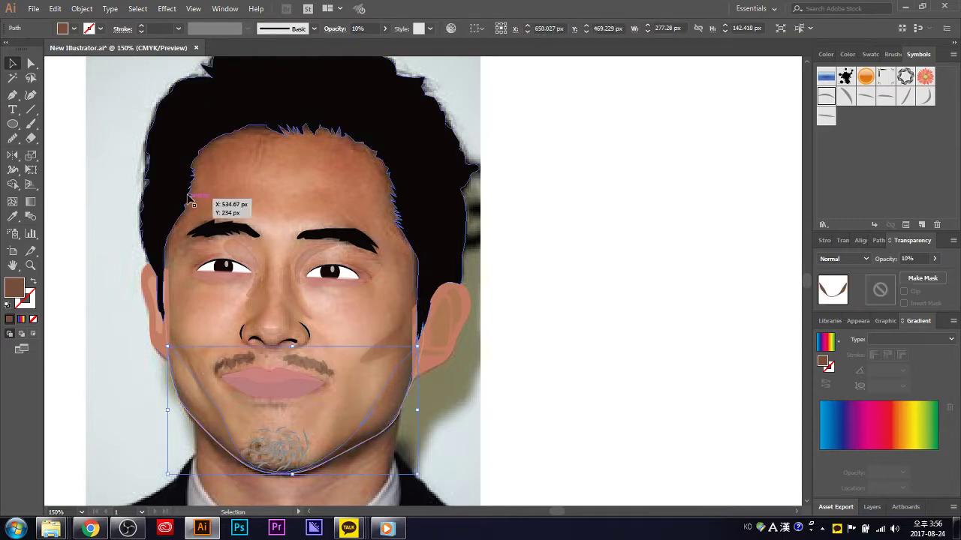
key(ctrl+shift+a)
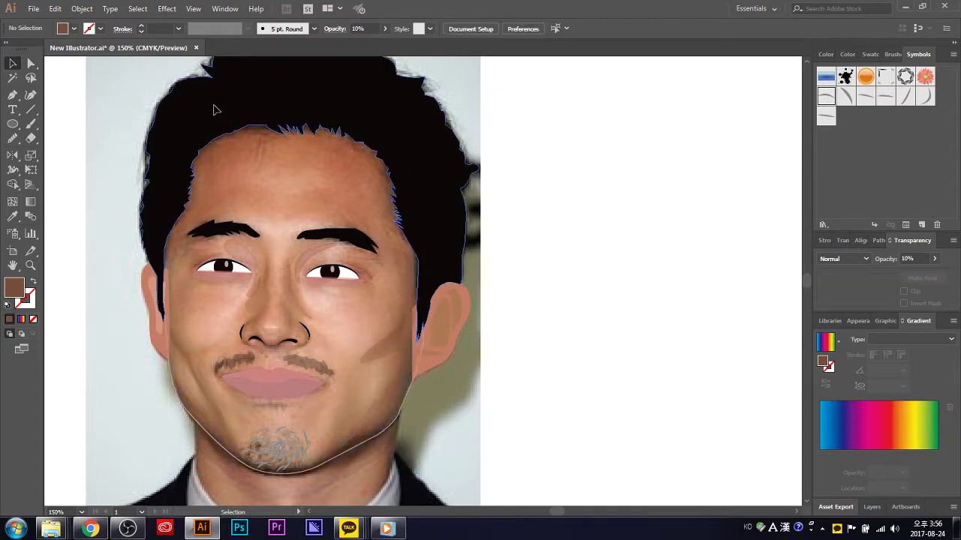
click(215, 111)
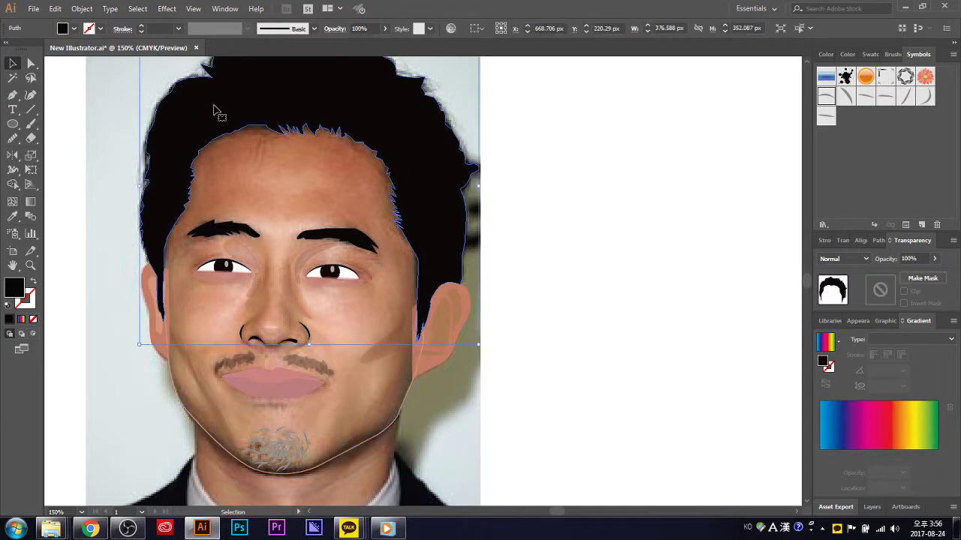
click(205, 438)
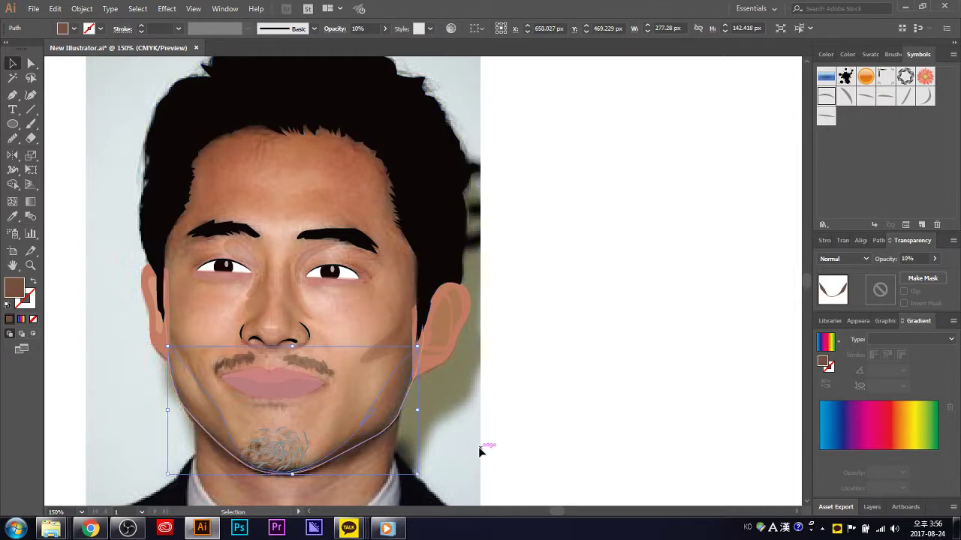
key(ctrl+shift+a)
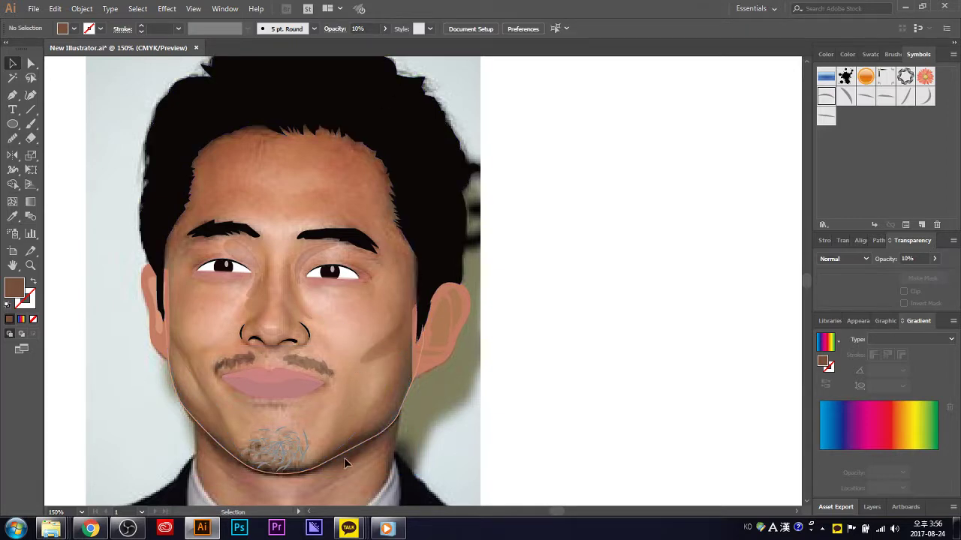
click(349, 454)
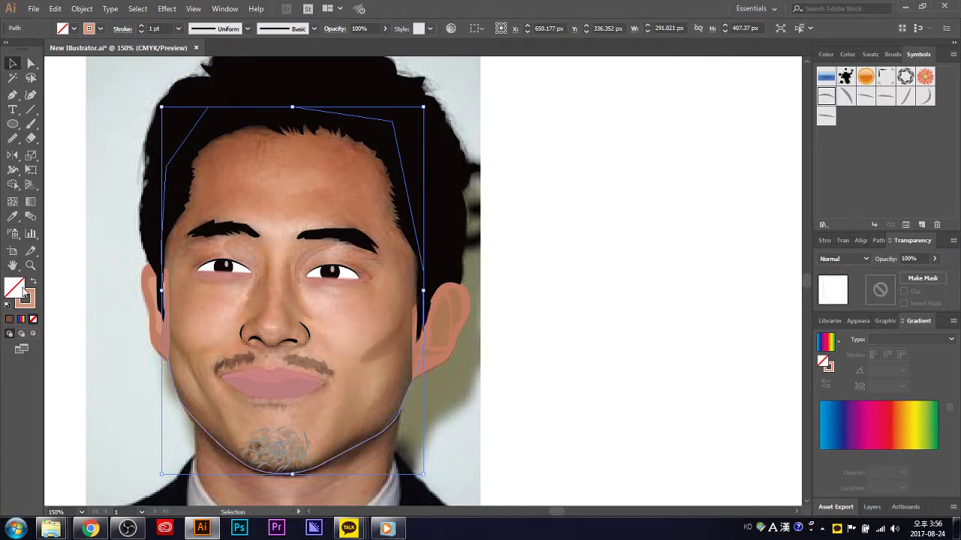
- Fill the face outline with skin colour and no stroke
click(32, 283)
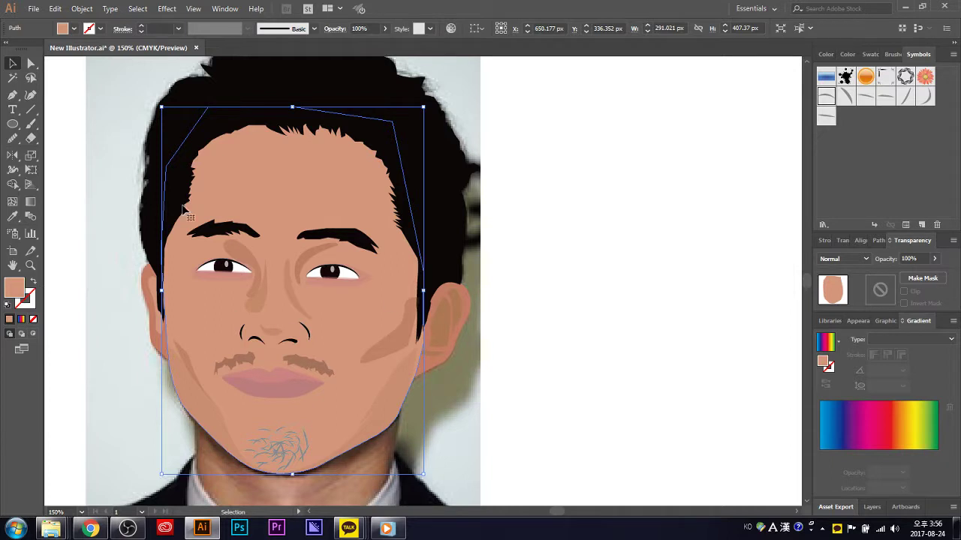
key(ctrl+shift+a)
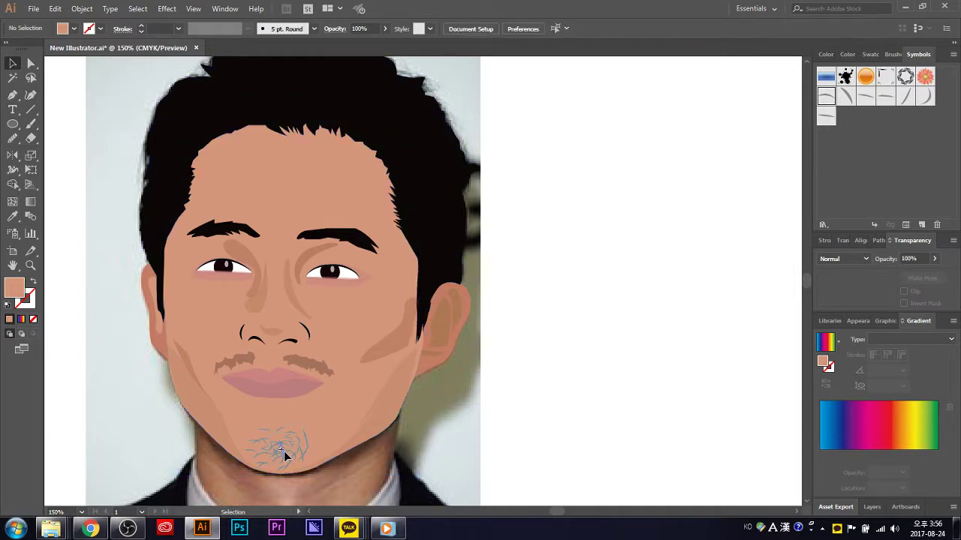
click(284, 453)
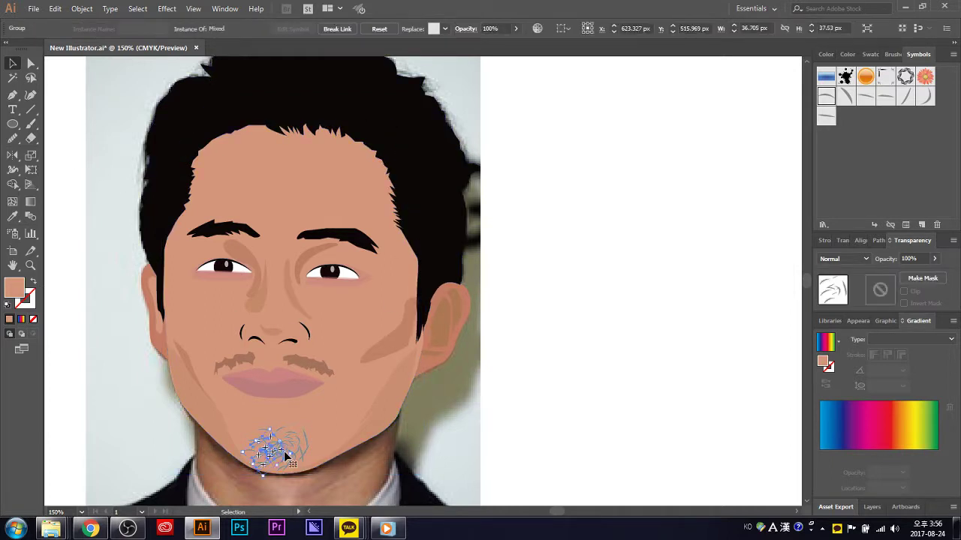
click(328, 448)
key(ctrl+shift+a)
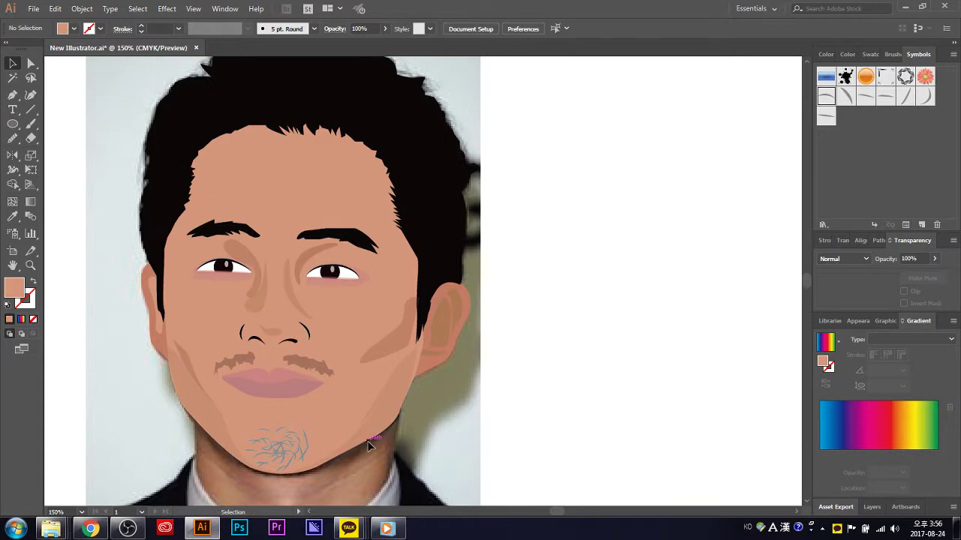
- Select the chin stubble symbol and go to the Object menu to expand it
click(278, 453)
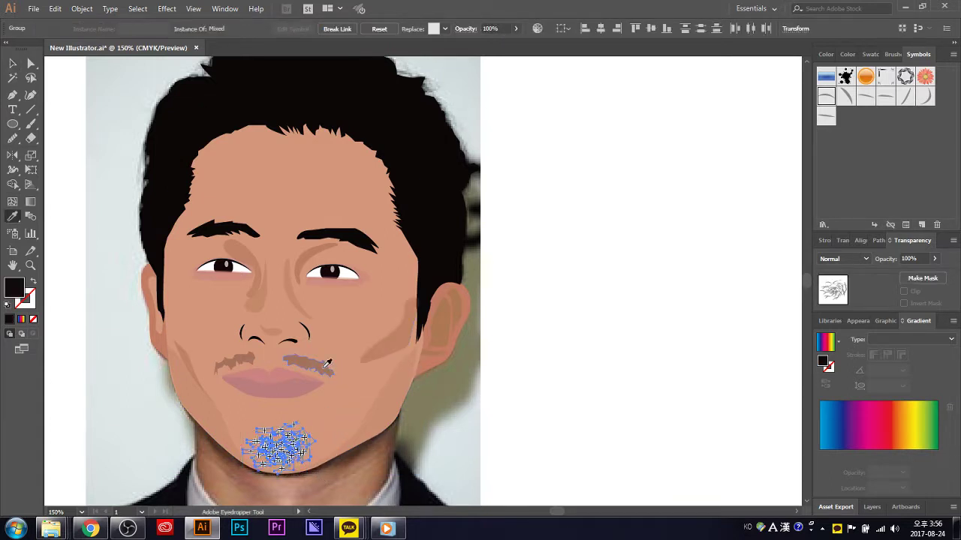
click(558, 315)
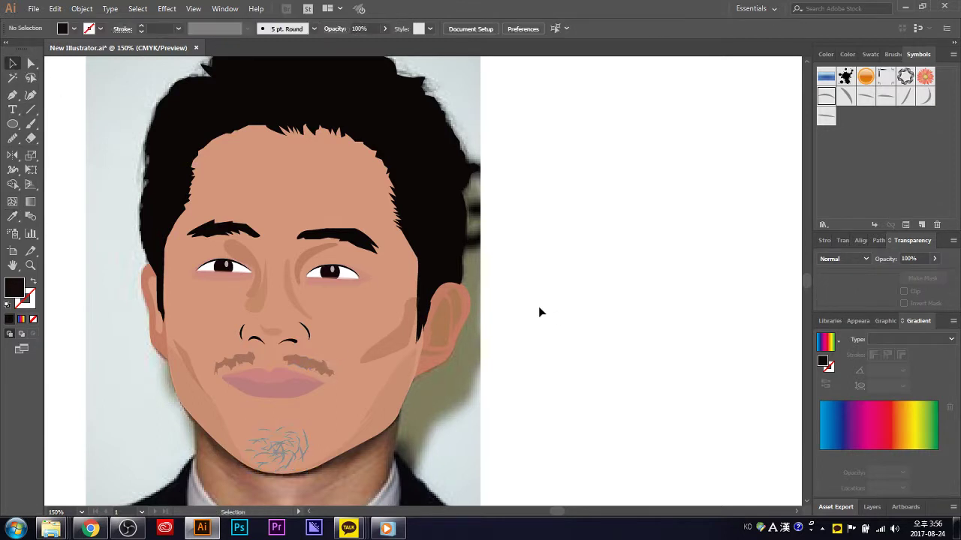
click(304, 451)
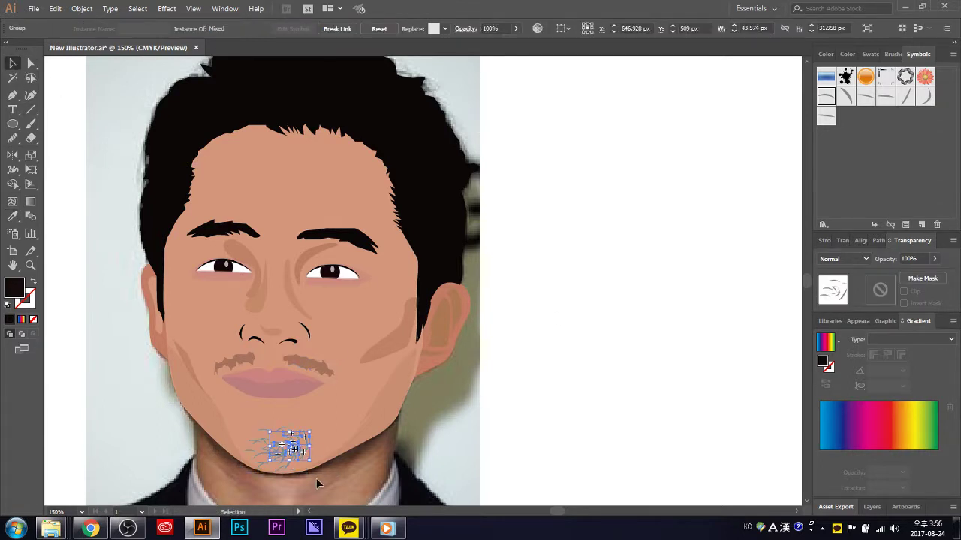
click(82, 8)
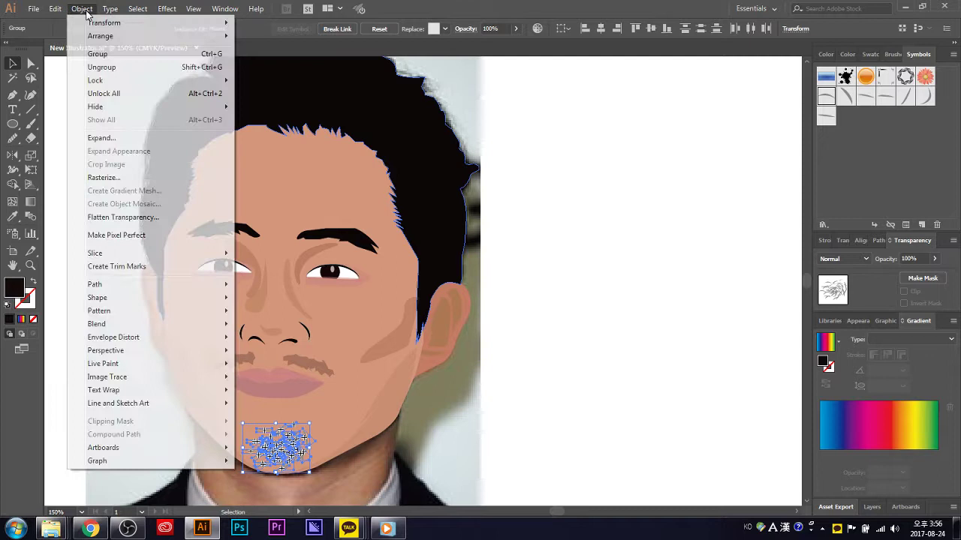
- Expand the stubble symbol into paths and colour them with the eyebrow black
click(94, 138)
click(454, 328)
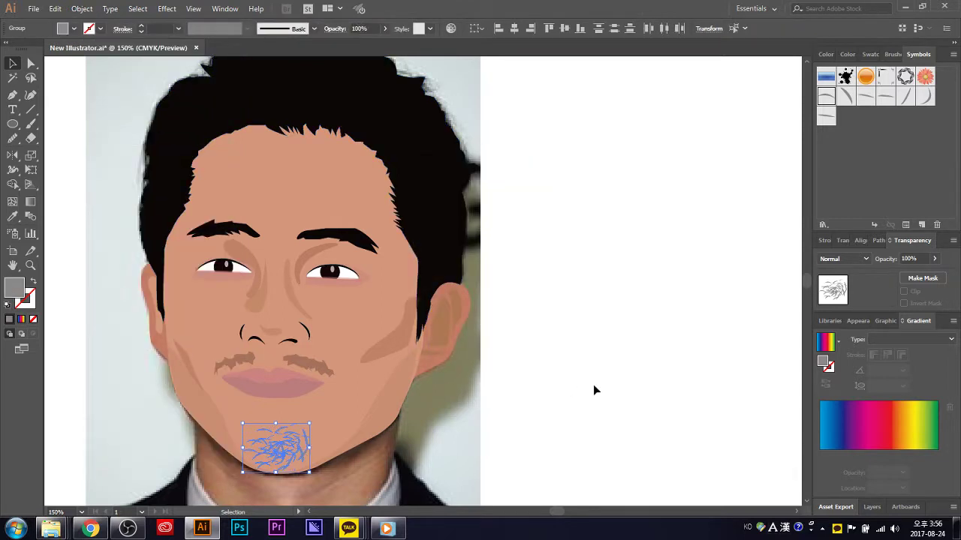
key(i)
click(334, 235)
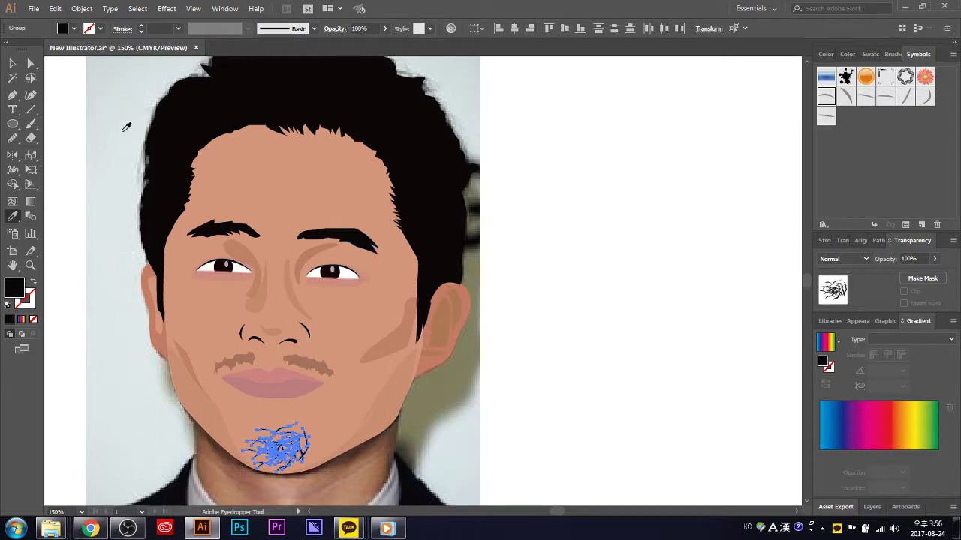
click(12, 67)
click(682, 354)
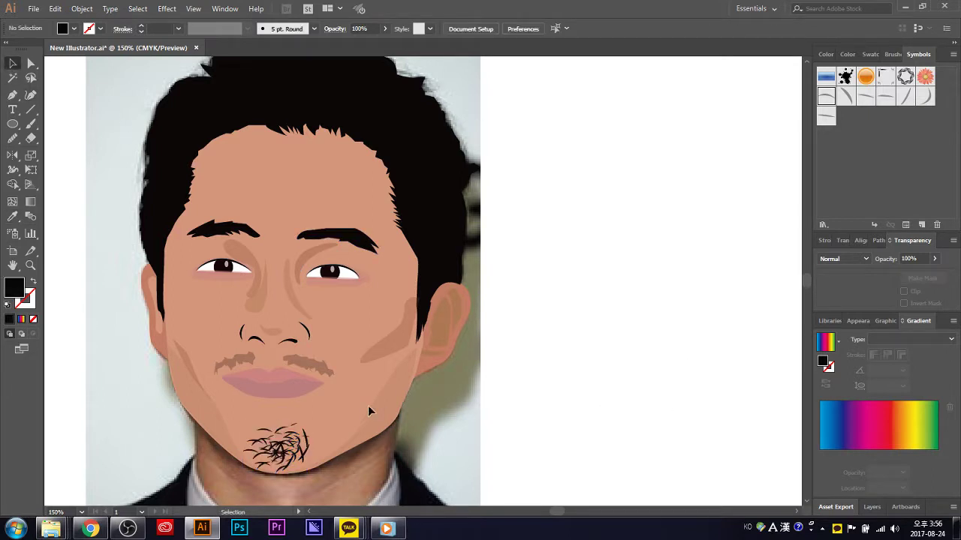
- Reselect the recoloured chin stubble group
click(304, 444)
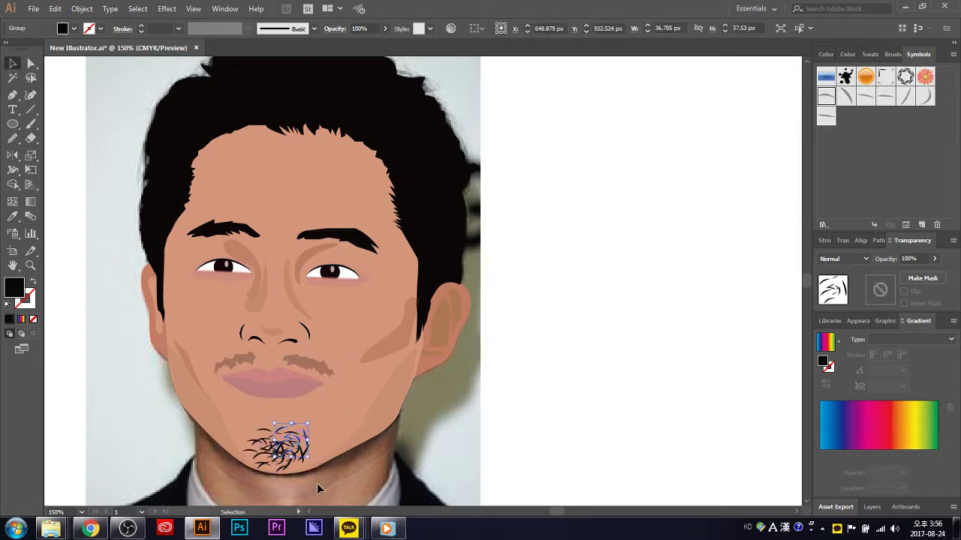
click(316, 484)
click(260, 438)
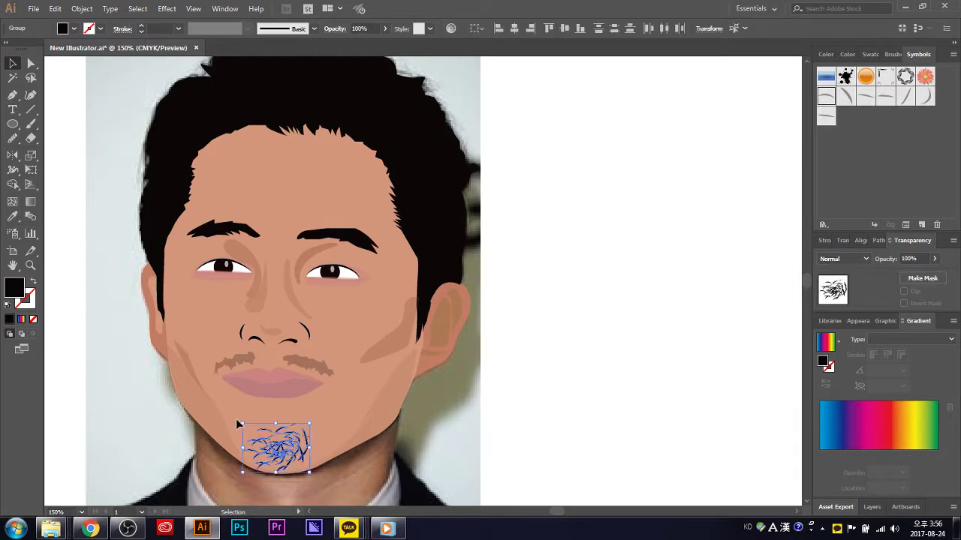
right_click(292, 446)
click(322, 338)
click(464, 390)
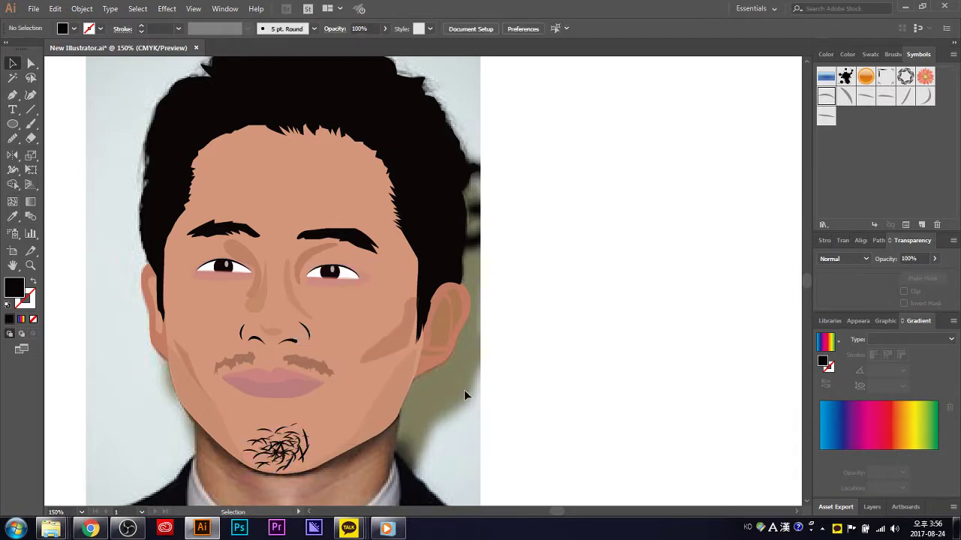
click(298, 456)
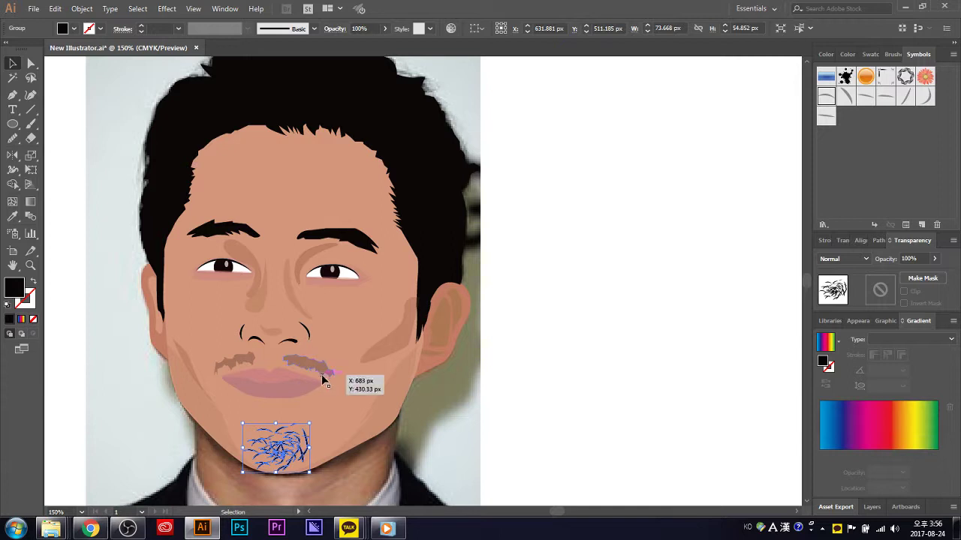
- Lower the chin stubble's opacity to 83%
click(935, 259)
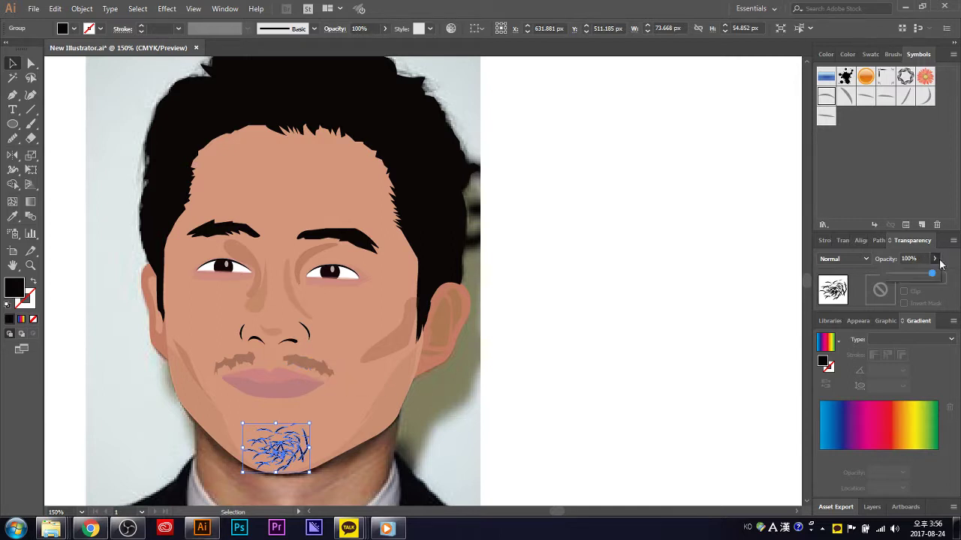
drag(935, 276, 925, 279)
click(668, 343)
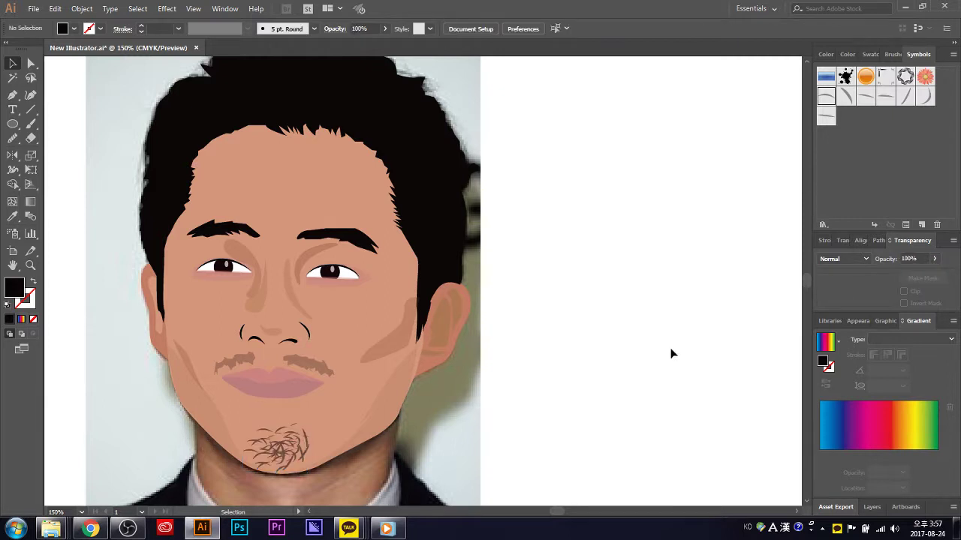
click(270, 448)
click(933, 258)
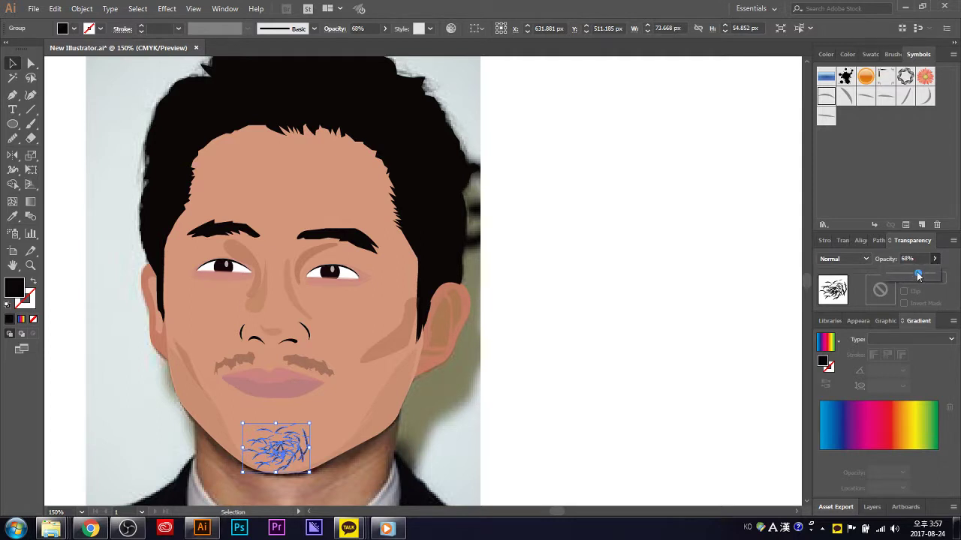
click(681, 353)
- Give the mustache the eyebrow black at 61% opacity, undoing a stray white fill
click(318, 368)
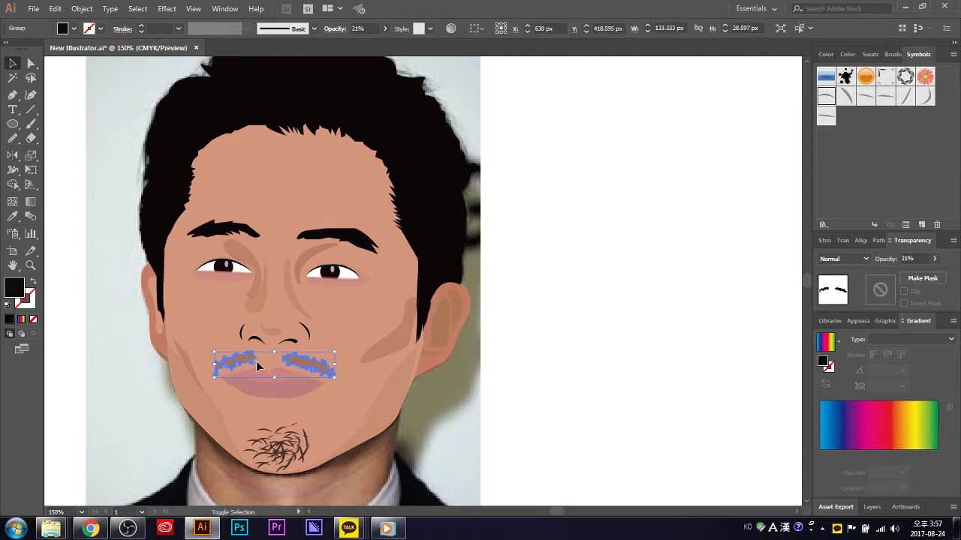
key(i)
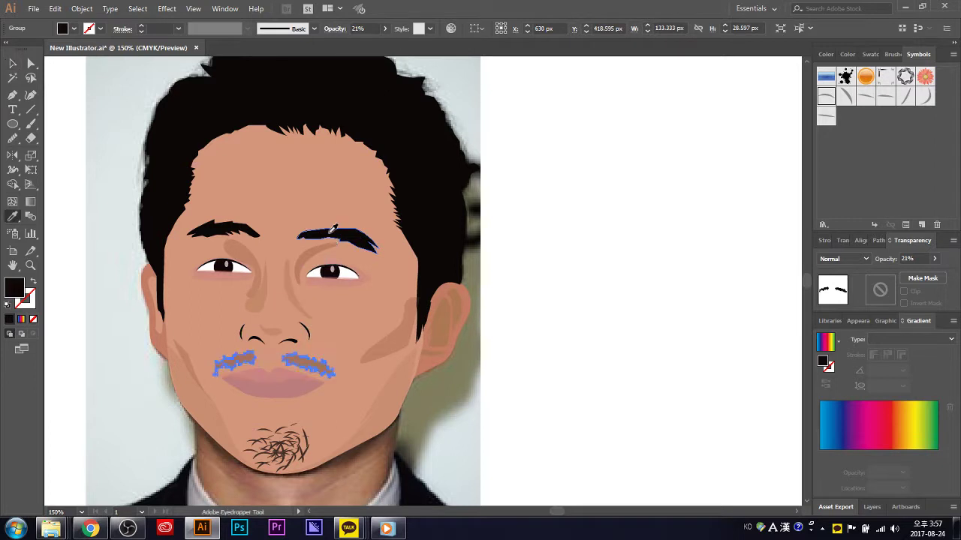
click(330, 238)
click(934, 259)
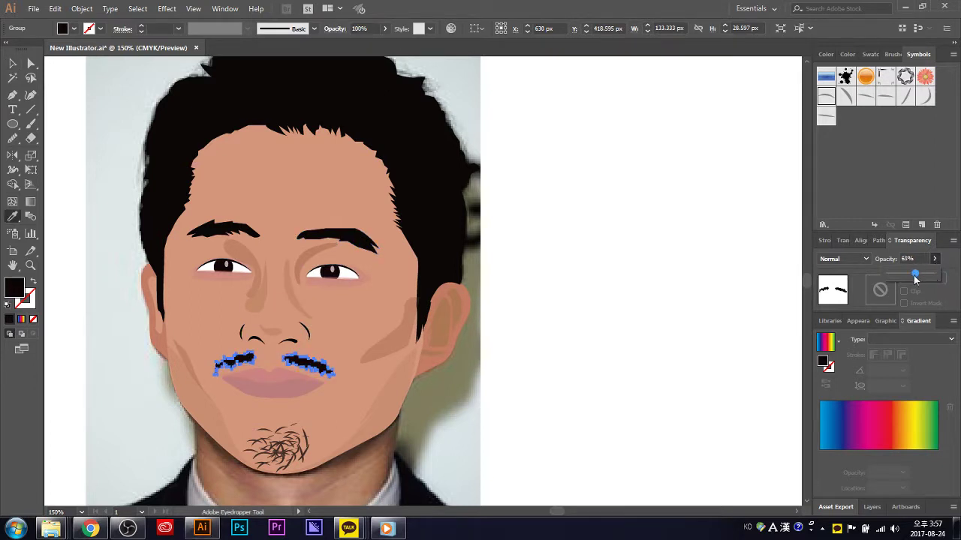
click(735, 344)
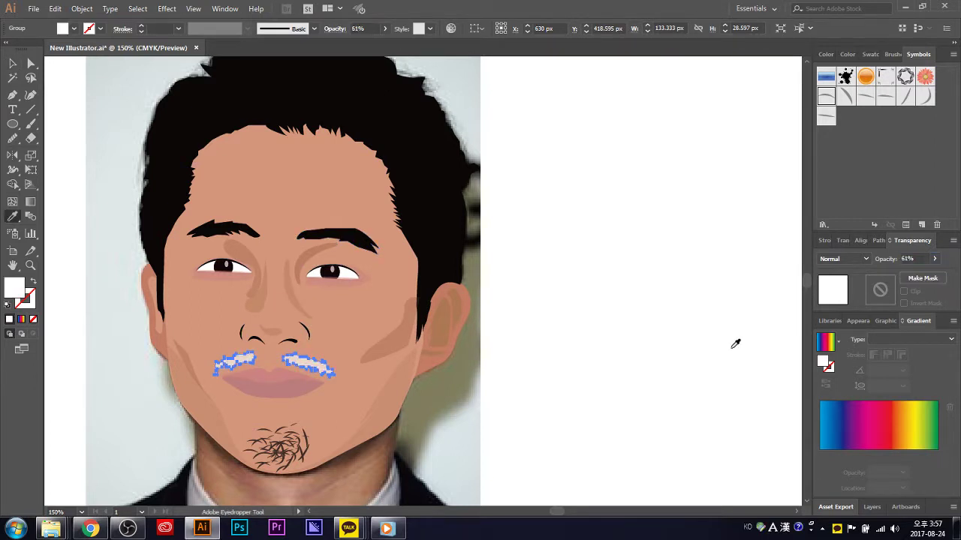
key(ctrl+z)
click(673, 395)
key(ctrl+z)
click(13, 63)
click(598, 251)
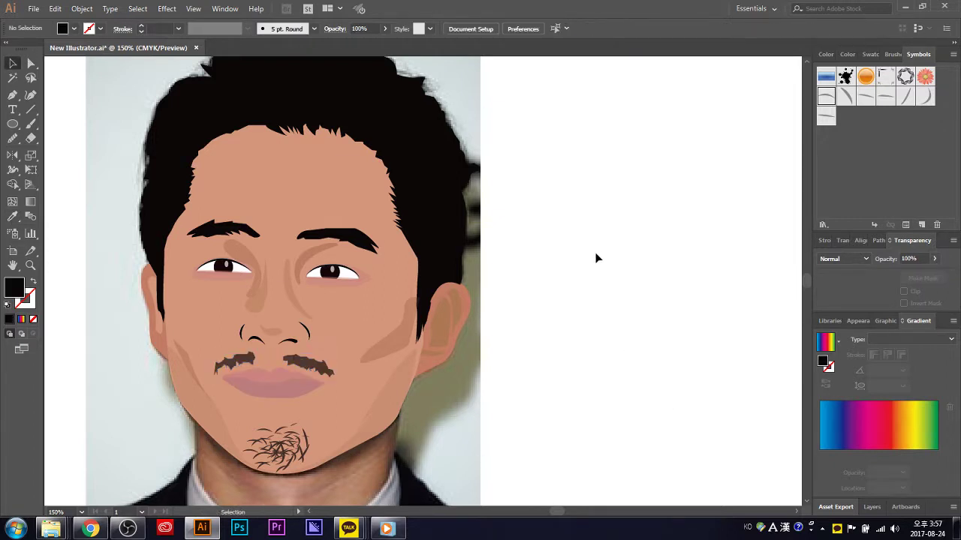
- Zoom in and draw a small closed shape at the right eye's inner corner
scroll(600, 300, down, 2)
scroll(572, 375, up, 3)
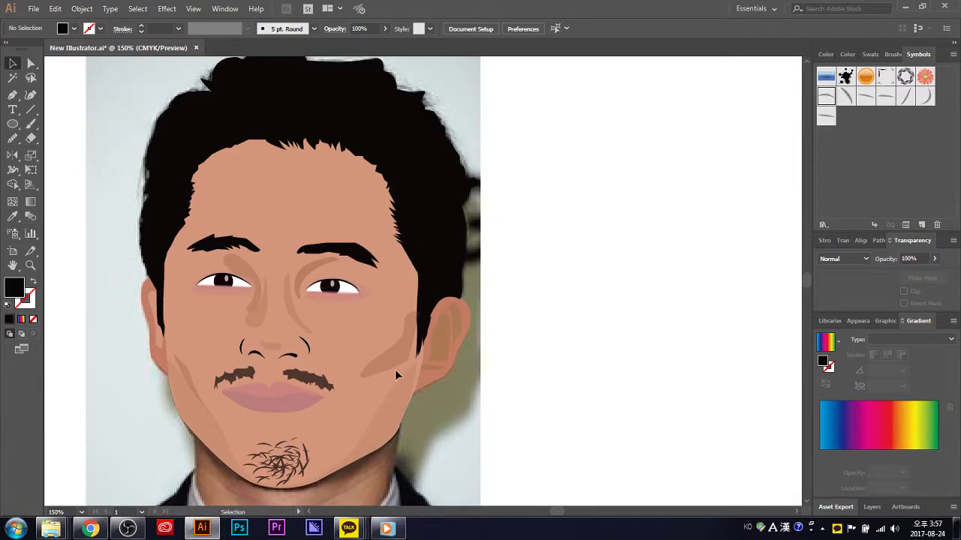
scroll(517, 488, up, 1)
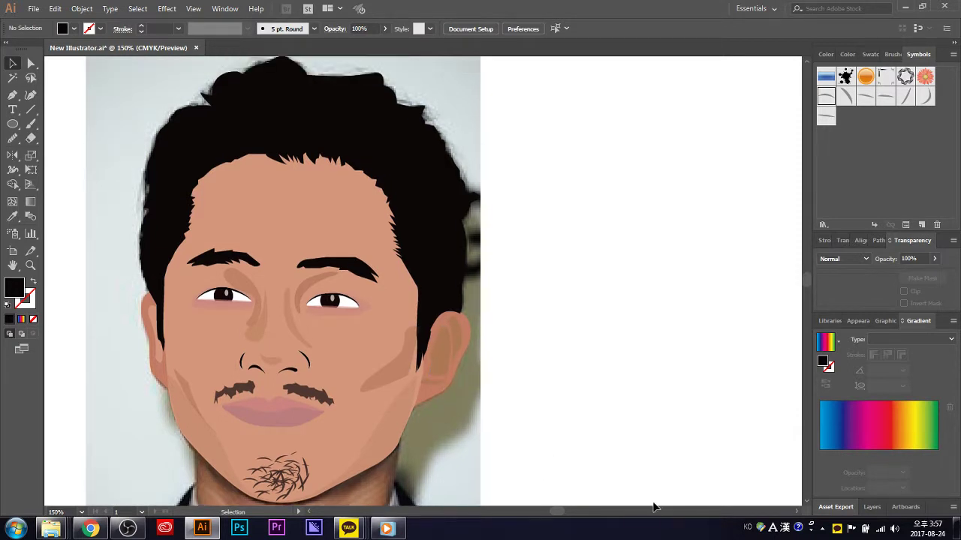
scroll(548, 457, up, 1)
key(p)
scroll(186, 368, up, 1)
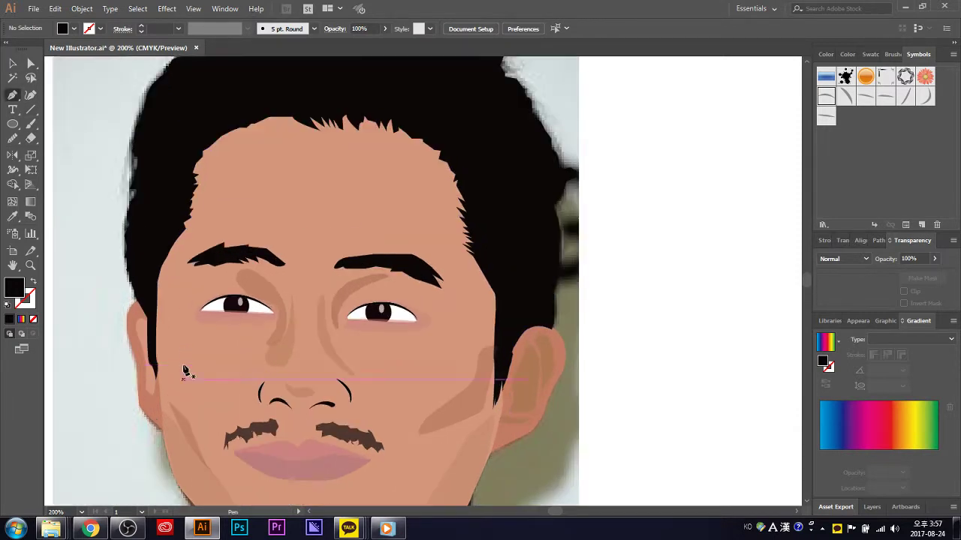
scroll(203, 366, up, 1)
scroll(315, 375, up, 2)
scroll(398, 387, up, 1)
scroll(358, 393, up, 1)
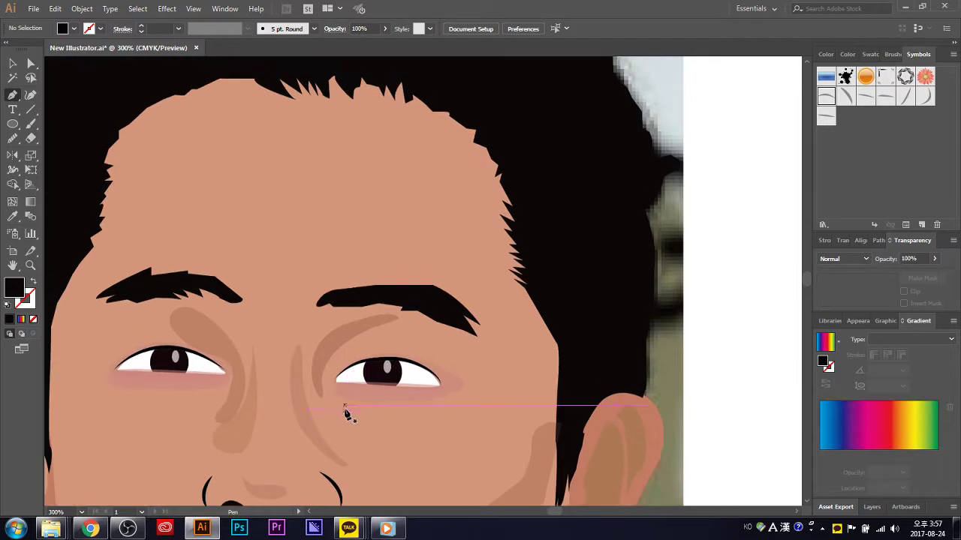
scroll(345, 412, down, 1)
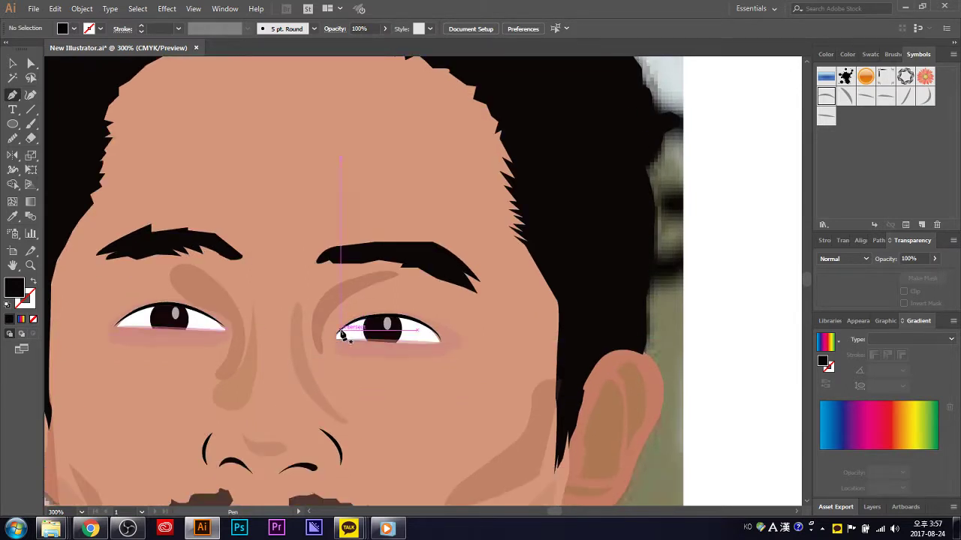
drag(340, 336, 339, 340)
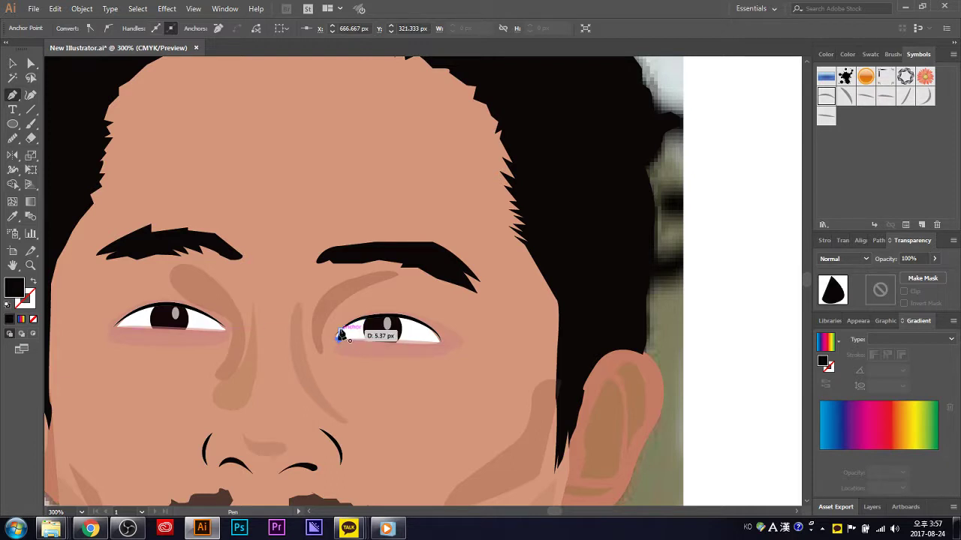
drag(338, 335, 342, 329)
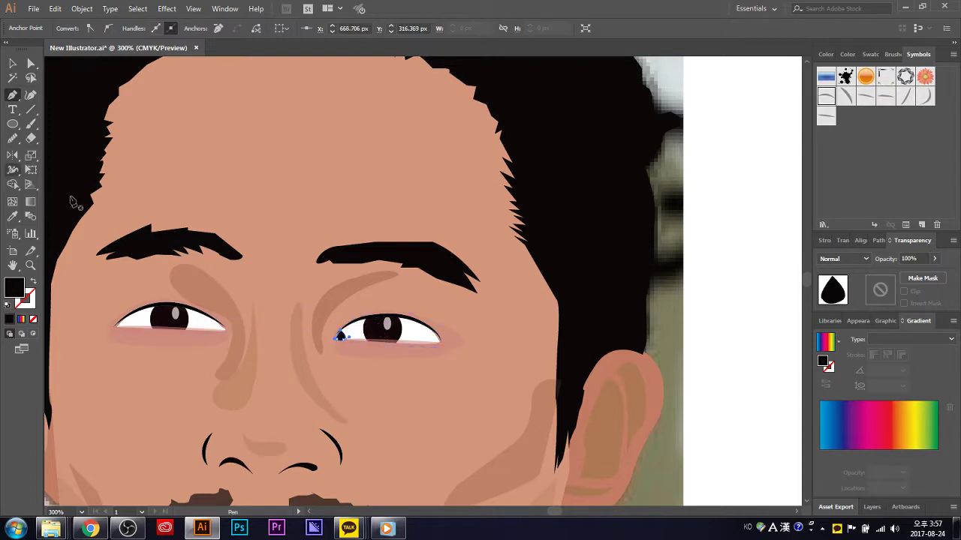
- Fill the inner-corner shape red and lower its opacity to about 37%
click(12, 63)
click(557, 264)
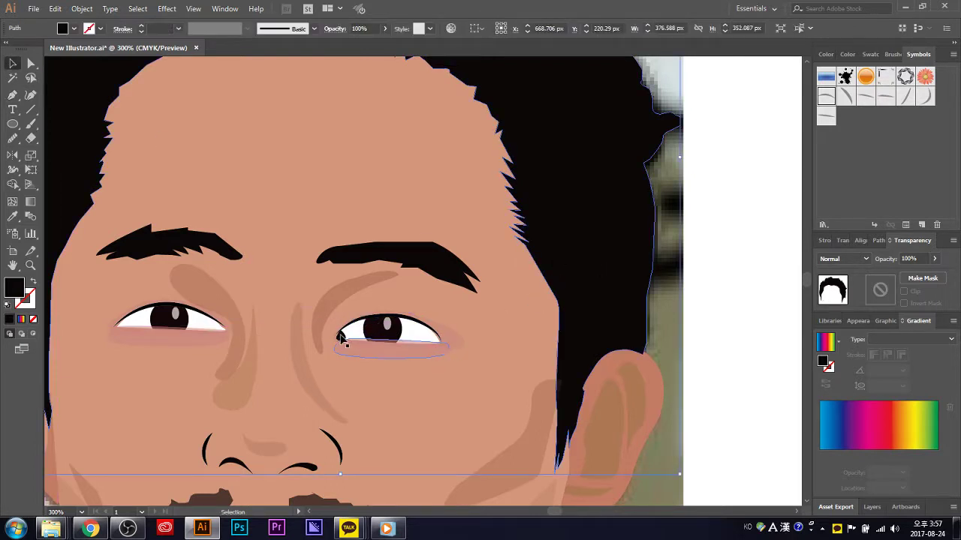
click(343, 338)
click(75, 30)
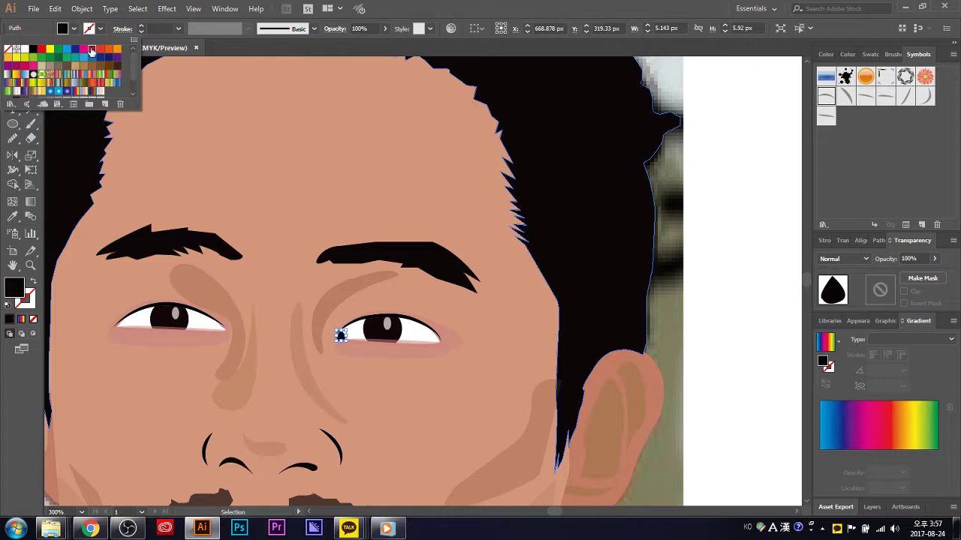
click(91, 51)
click(934, 258)
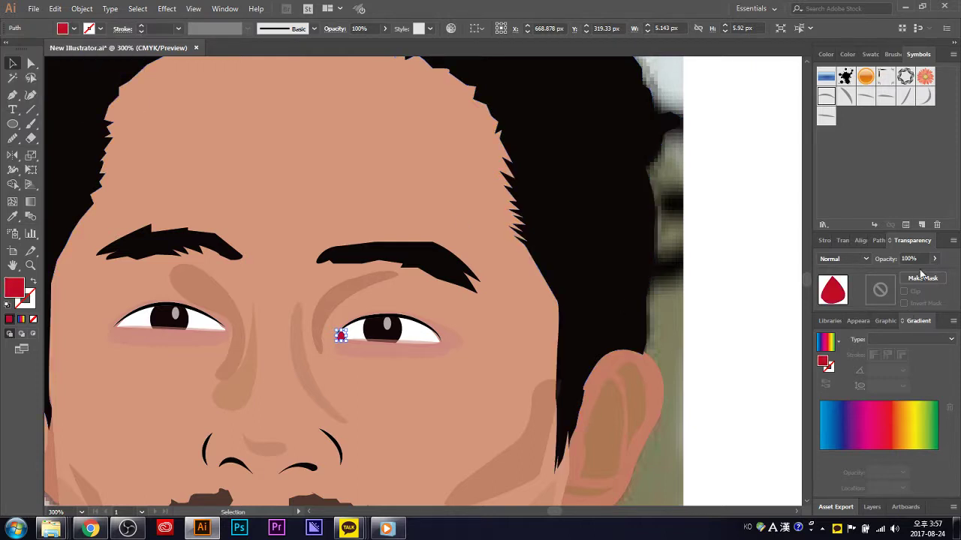
drag(934, 275, 899, 278)
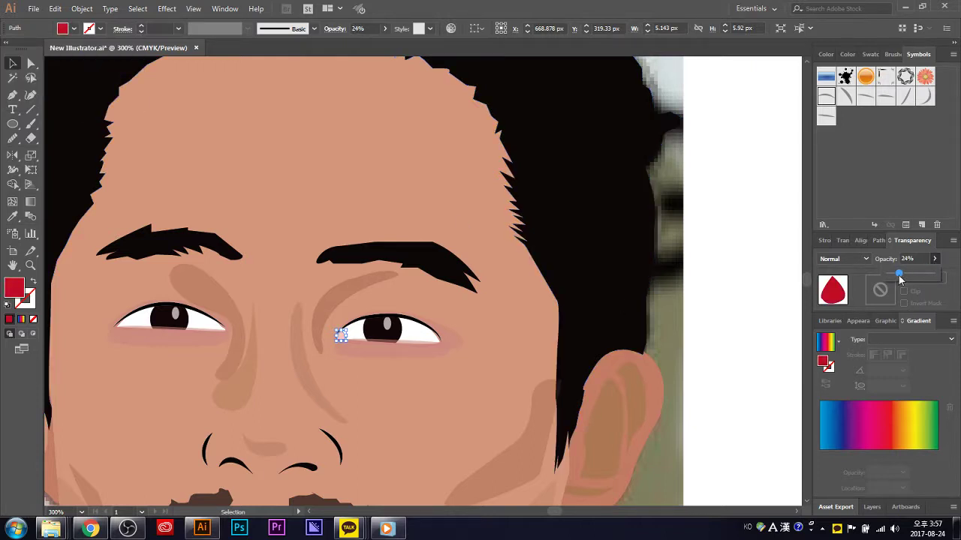
click(698, 326)
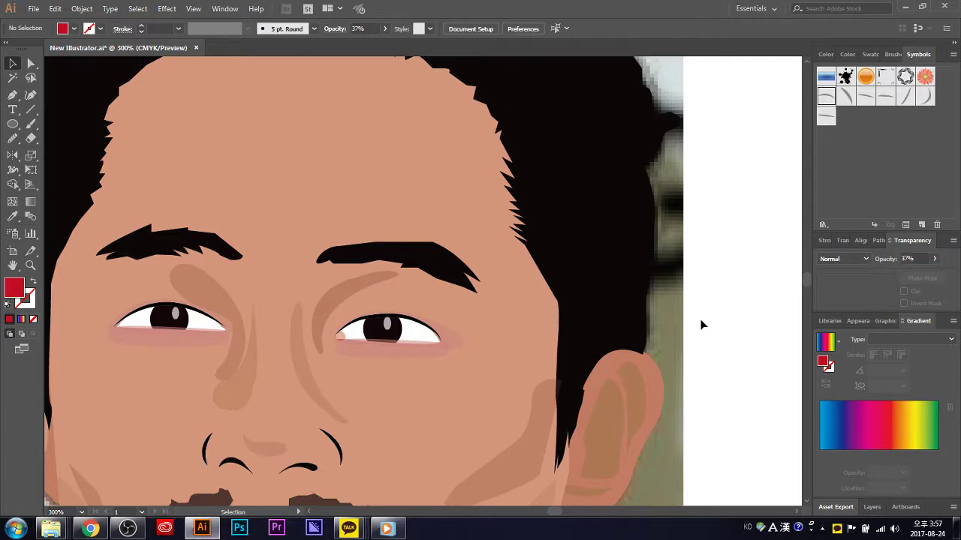
click(340, 336)
- Draw a red shape at the left eye's inner corner at 47% opacity
click(12, 95)
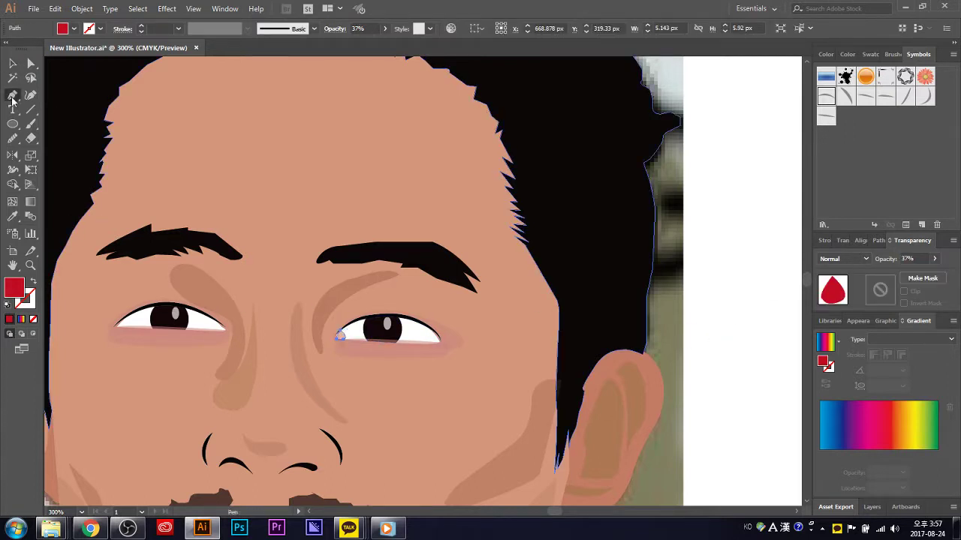
click(221, 328)
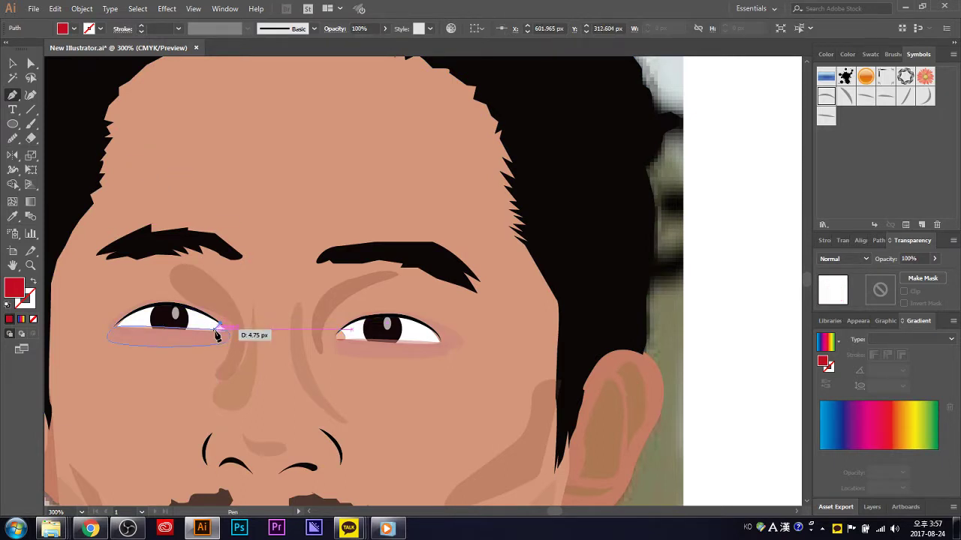
mouse_move(223, 337)
mouse_down()
mouse_move(232, 338)
mouse_move(222, 328)
mouse_up()
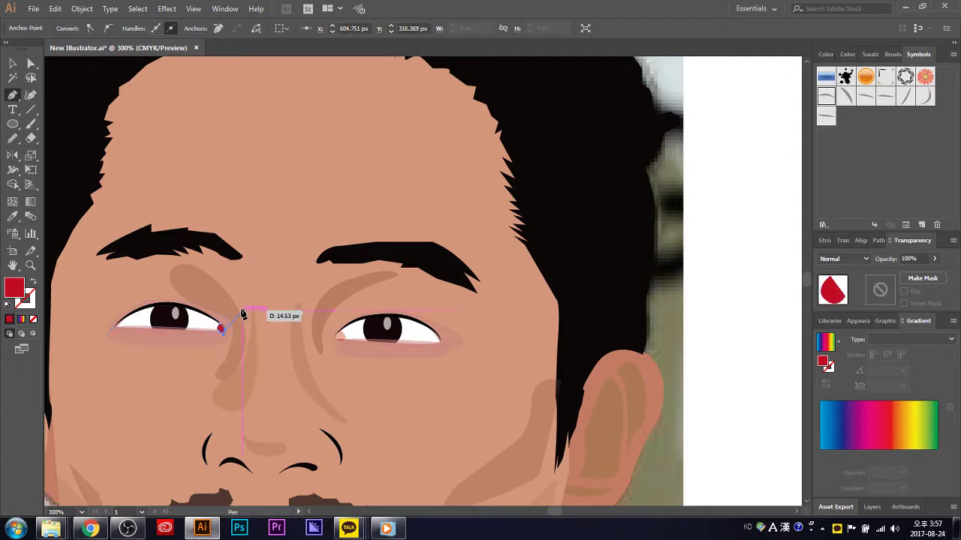
click(12, 63)
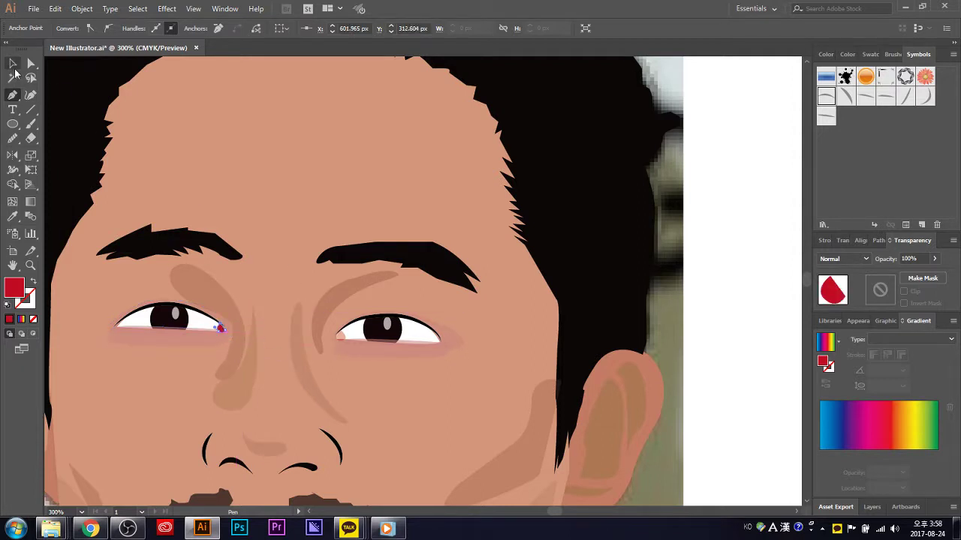
click(708, 302)
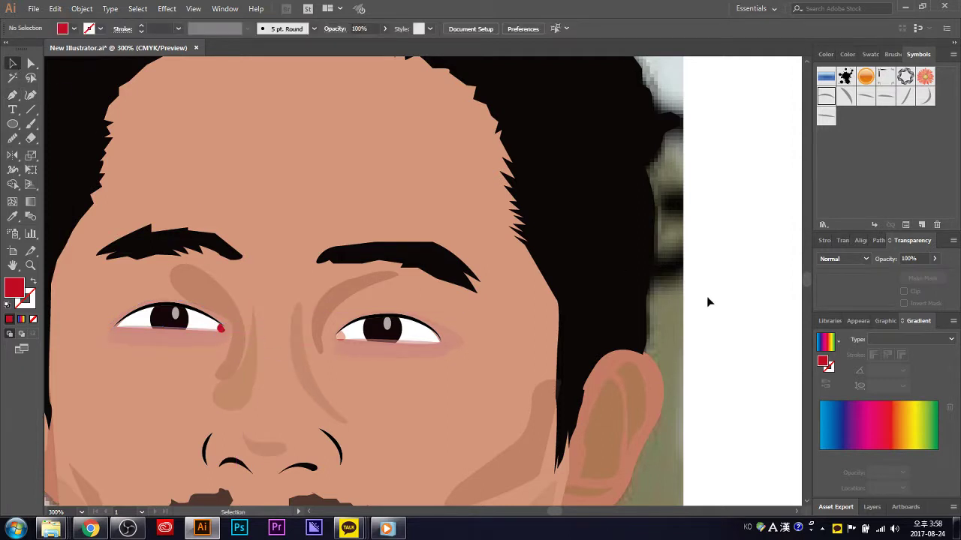
click(221, 329)
click(936, 258)
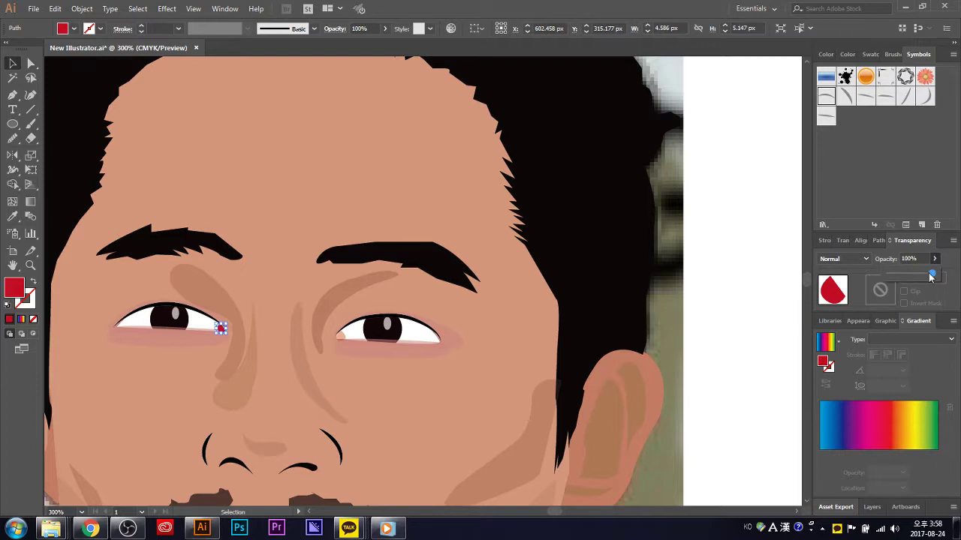
drag(931, 276, 908, 282)
- Fit the artwork in view, zoom in on the left eye and pick the Pen tool
click(729, 284)
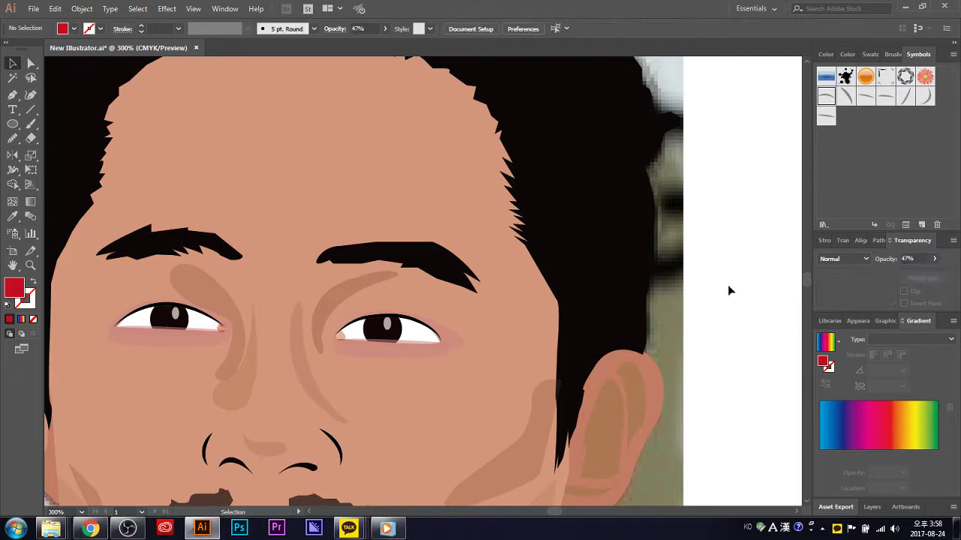
key(ctrl+1)
scroll(751, 330, up, 1)
alt+scroll(777, 365, up, 1)
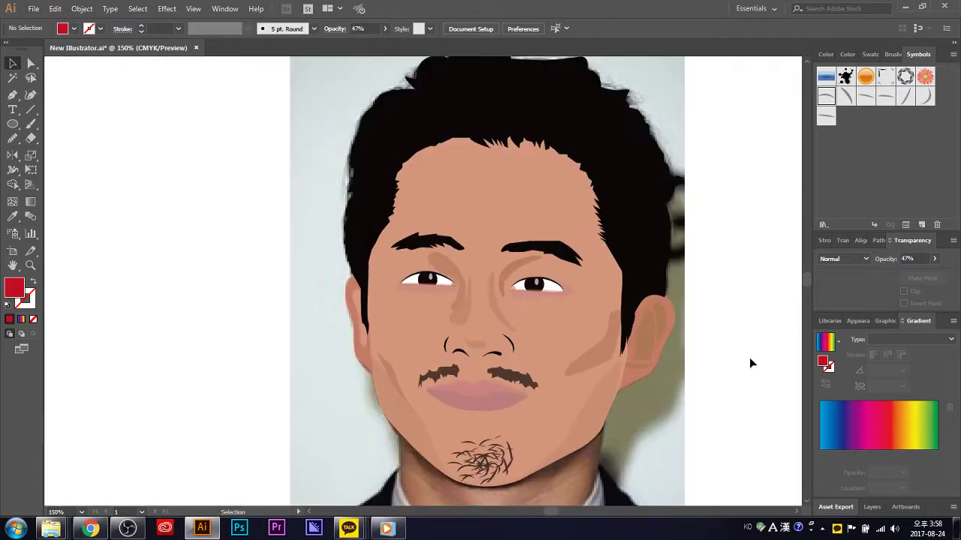
scroll(740, 355, up, 1)
scroll(740, 359, down, 2)
scroll(743, 349, up, 1)
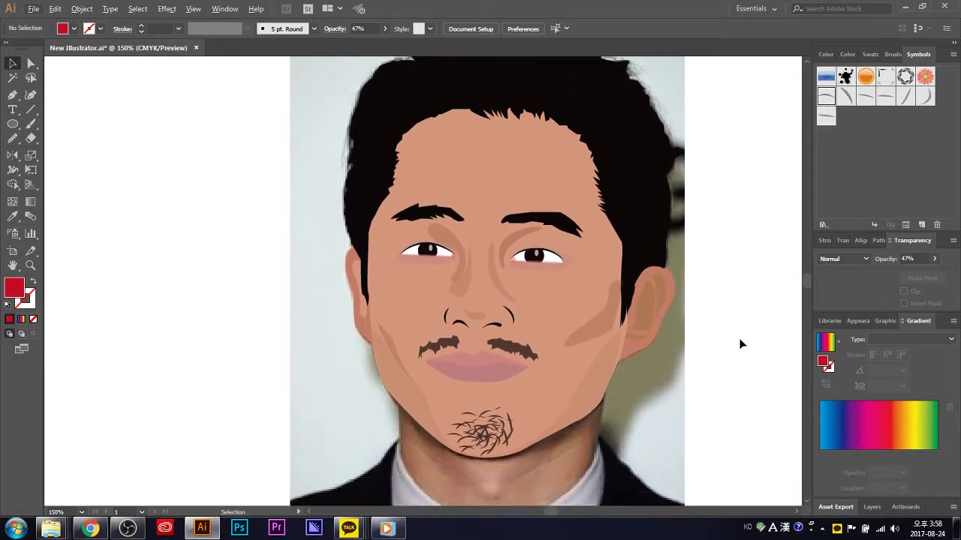
click(13, 95)
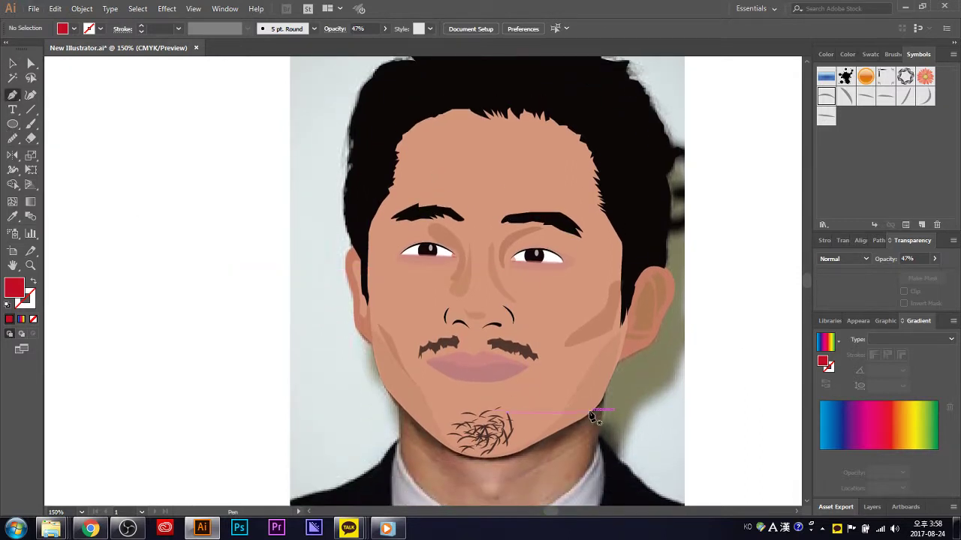
scroll(605, 415, up, 1)
alt+scroll(626, 361, up, 1)
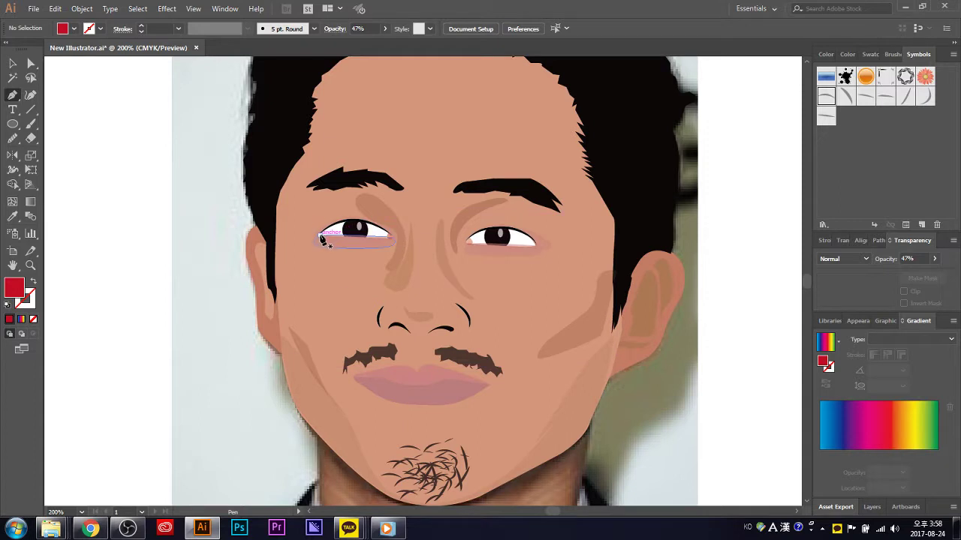
- Try drawing an eyelid curve at the left eye, then undo the misshapen attempt
mouse_move(322, 234)
mouse_down()
mouse_move(312, 235)
mouse_move(364, 225)
mouse_move(396, 233)
mouse_move(309, 235)
mouse_up()
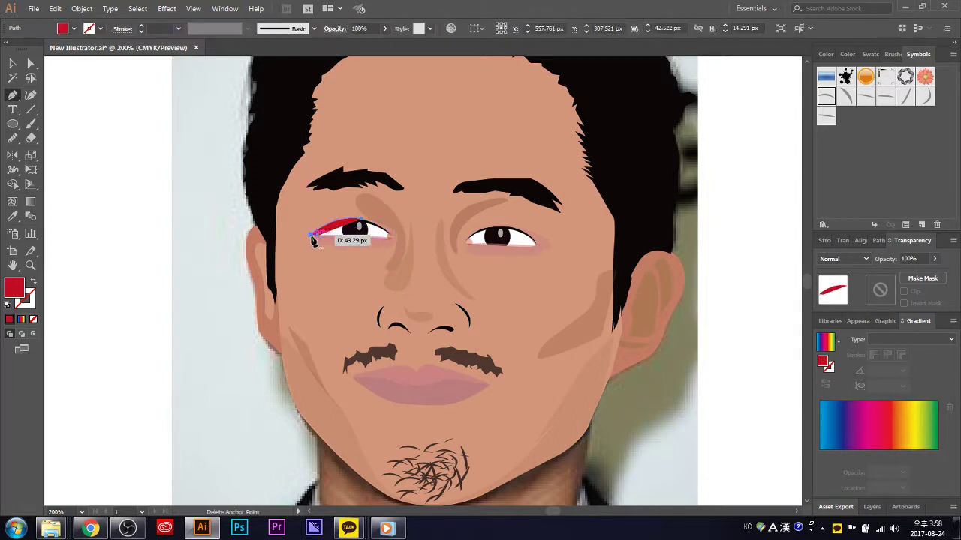
drag(314, 240, 316, 241)
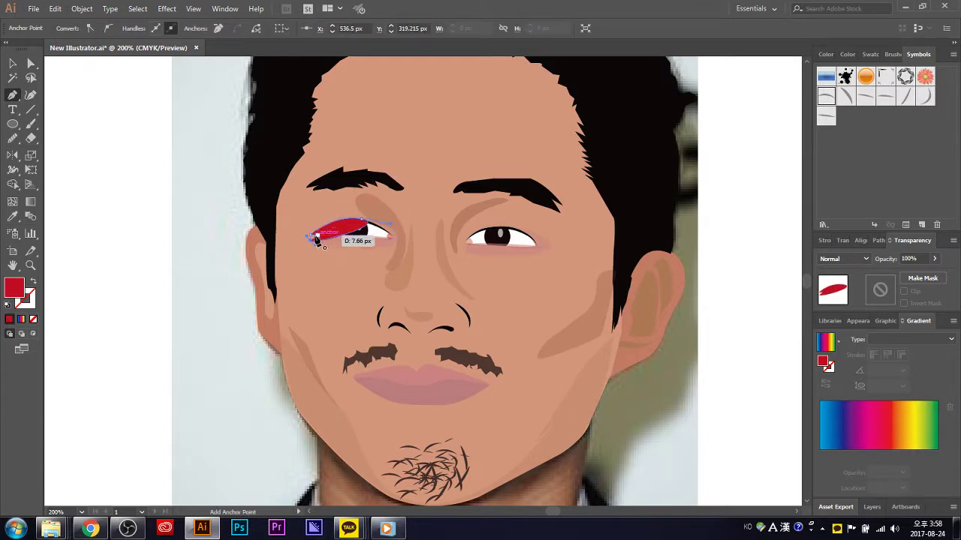
mouse_move(352, 223)
mouse_down()
mouse_move(418, 214)
mouse_move(361, 225)
mouse_move(322, 248)
mouse_up()
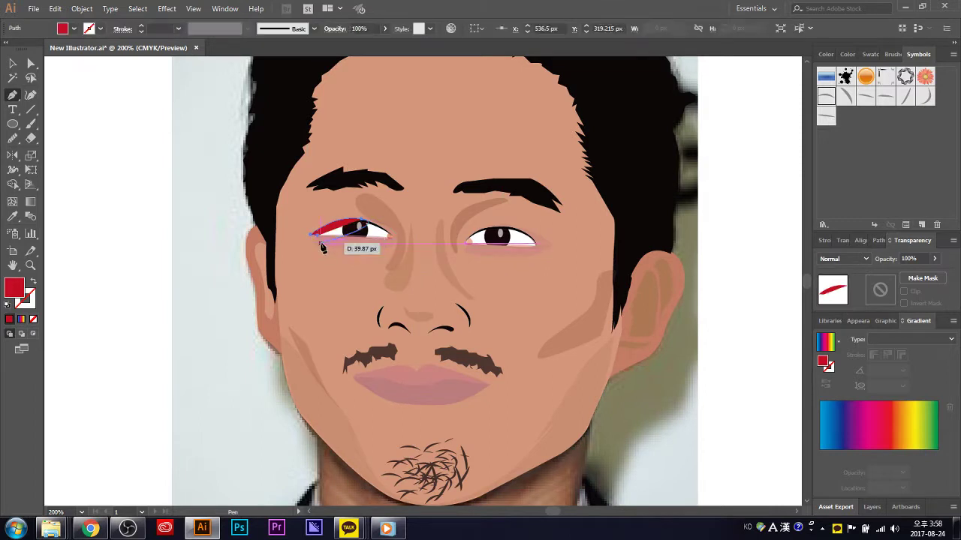
key(ctrl+z)
mouse_move(318, 236)
mouse_down()
mouse_move(327, 241)
mouse_move(318, 237)
mouse_move(338, 210)
mouse_move(389, 207)
mouse_up()
key(ctrl+z)
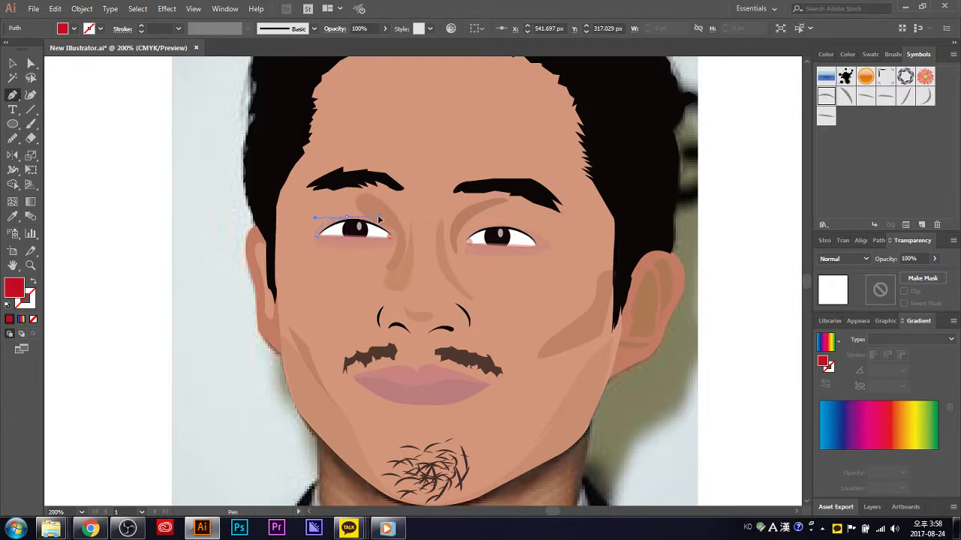
key(ctrl+z)
- Redraw and close the thin red eyelid shape over the left eye
click(316, 242)
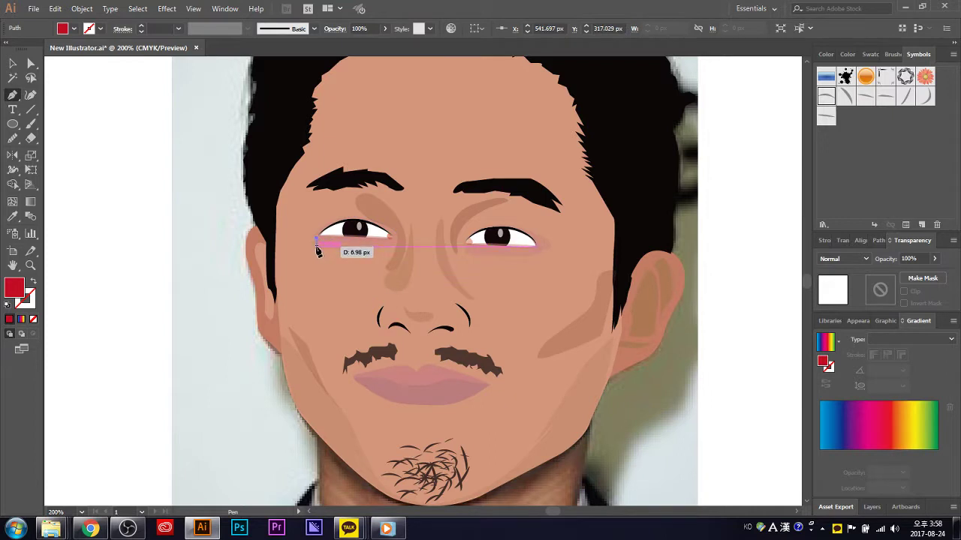
click(315, 243)
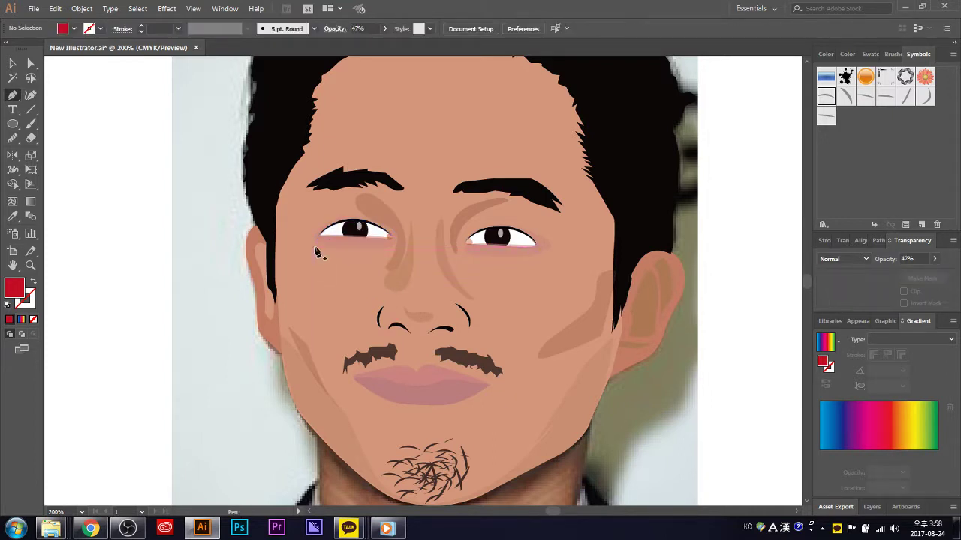
click(306, 220)
mouse_move(342, 217)
mouse_down()
mouse_move(381, 219)
mouse_move(313, 246)
mouse_up()
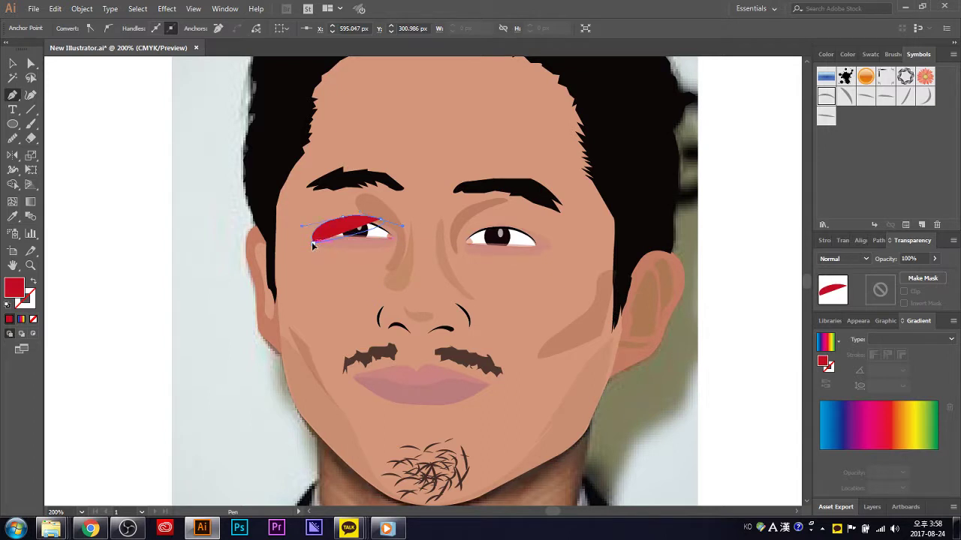
drag(392, 232, 393, 240)
drag(313, 239, 301, 264)
- Select the red eyelid shape, check its anchor points and fade it to 51% opacity
click(13, 63)
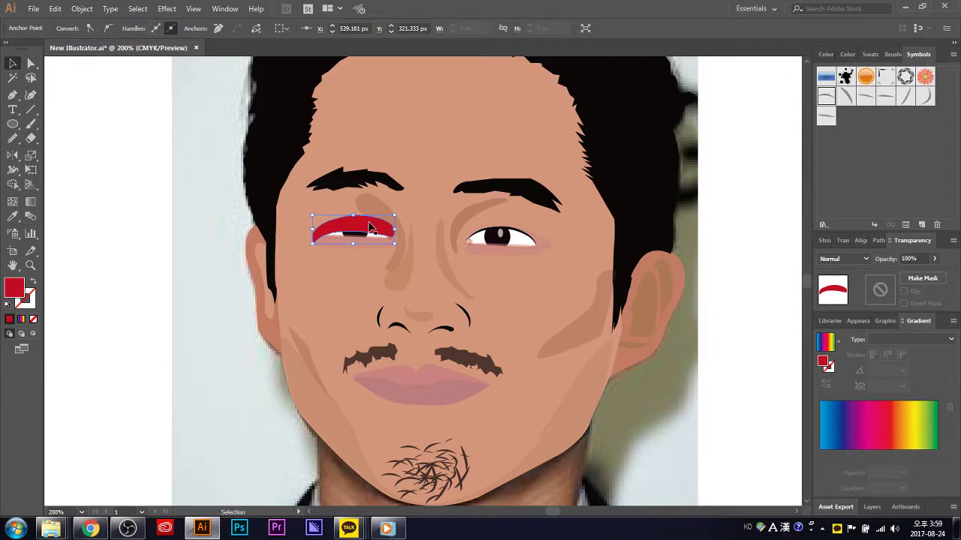
key(ctrl+shift+bracketleft)
key(a)
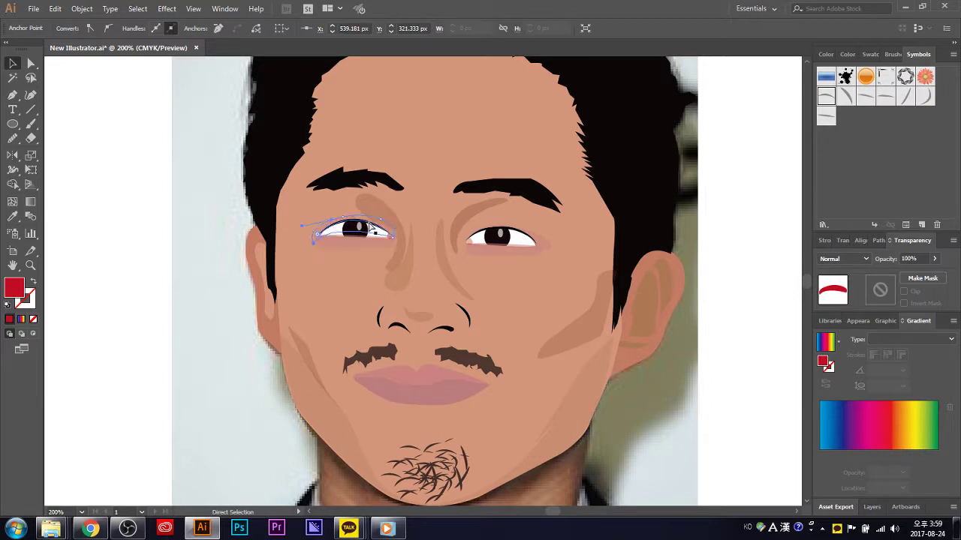
key(v)
key(ctrl+z)
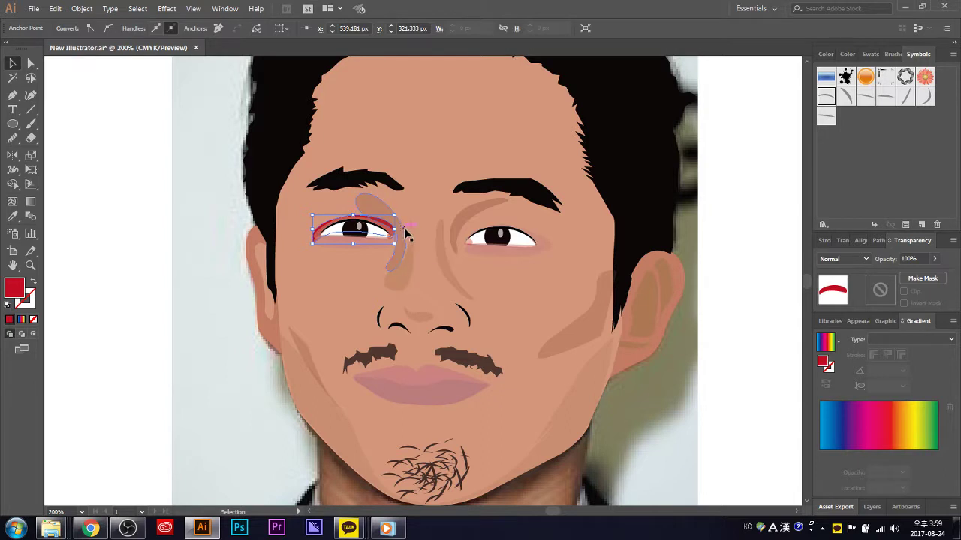
click(935, 258)
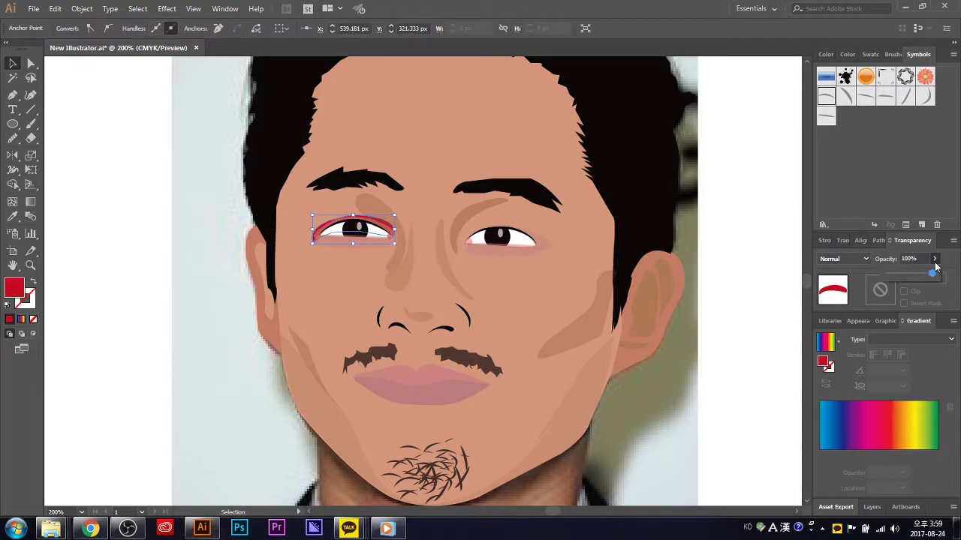
drag(916, 274, 912, 275)
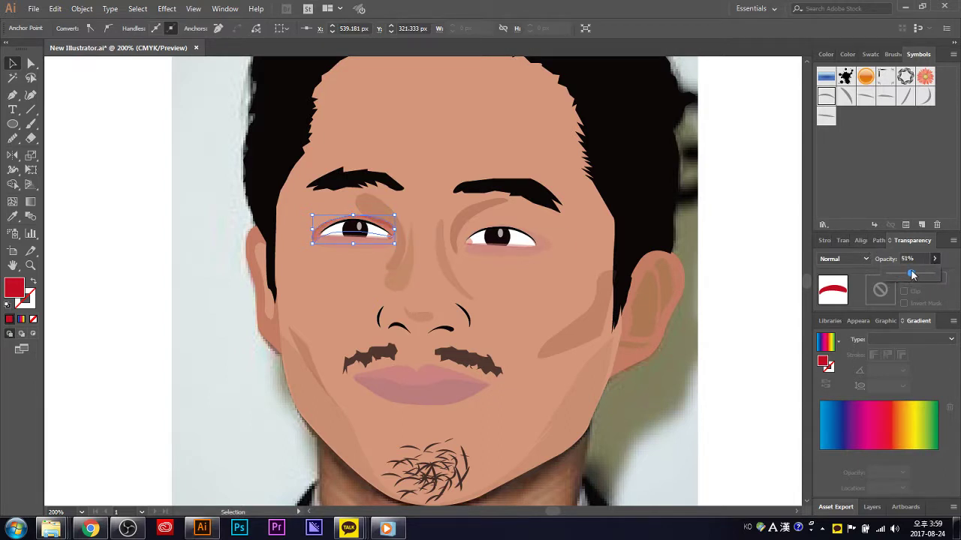
click(717, 213)
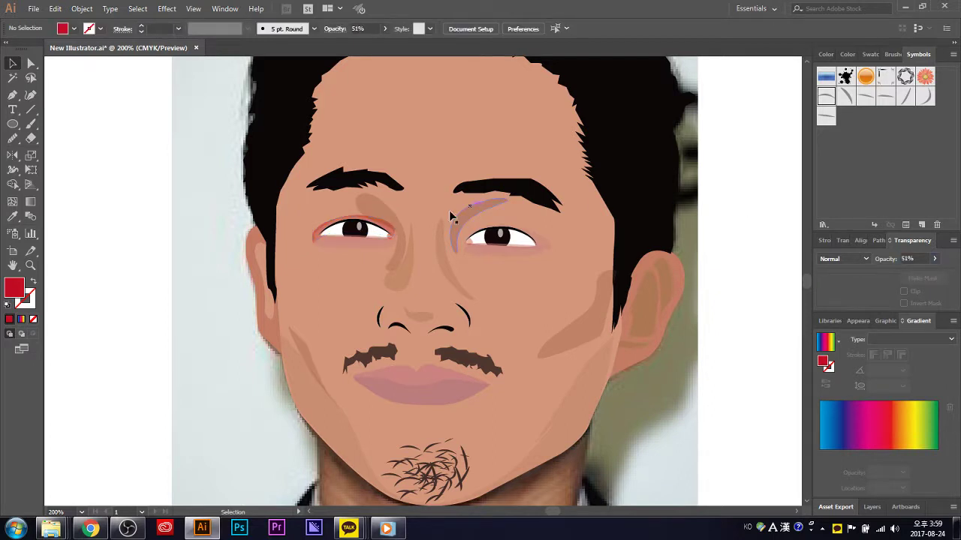
- Retune the nose shadow's opacity, dropping it to 4% then raising it back
click(377, 227)
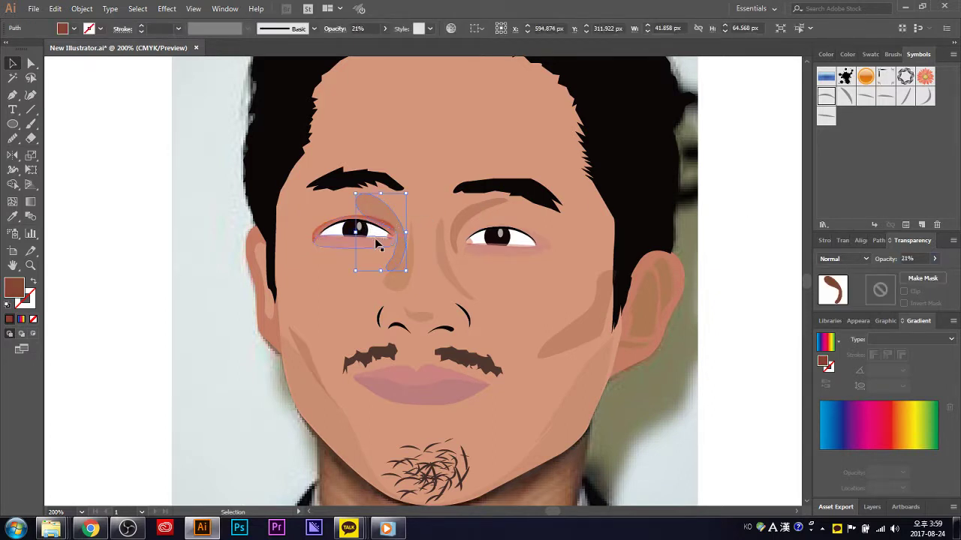
click(938, 260)
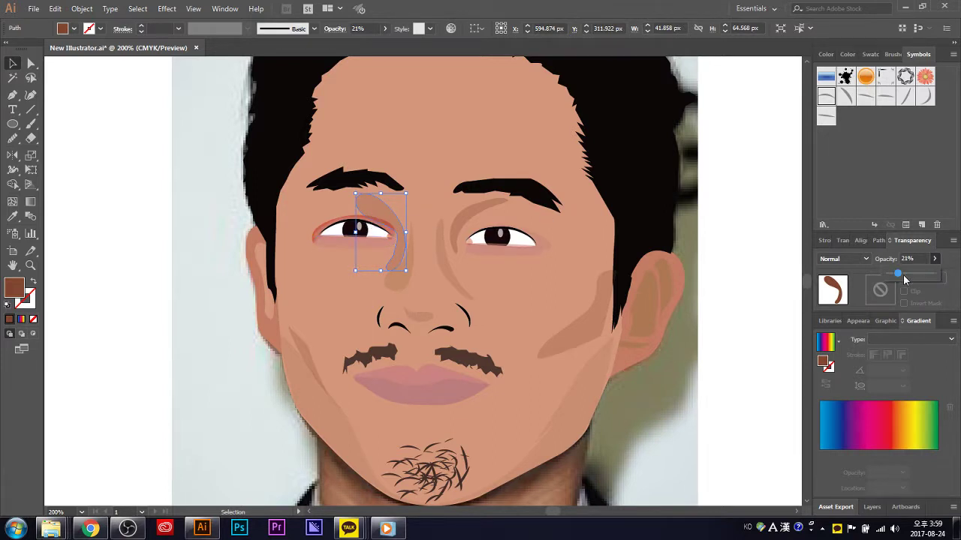
drag(902, 274, 893, 273)
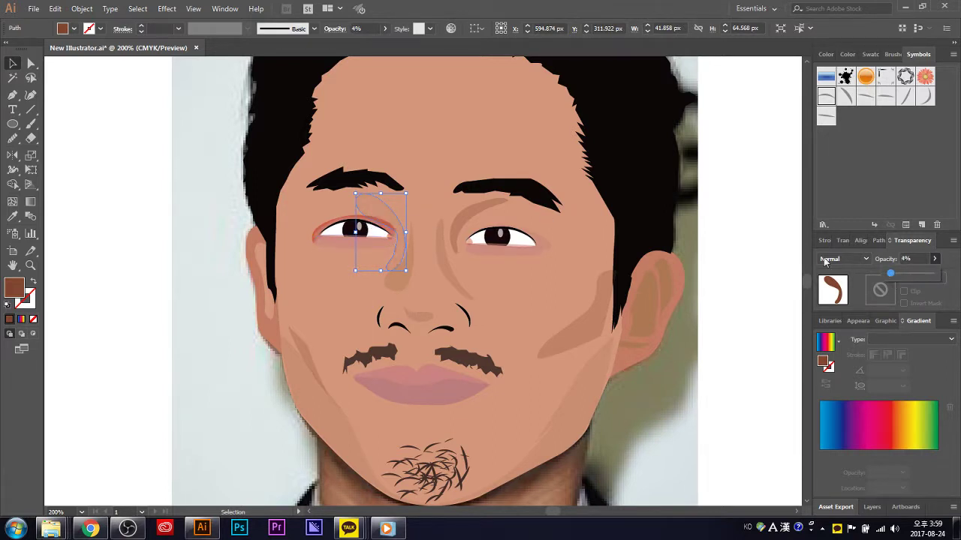
click(934, 259)
drag(891, 279, 900, 278)
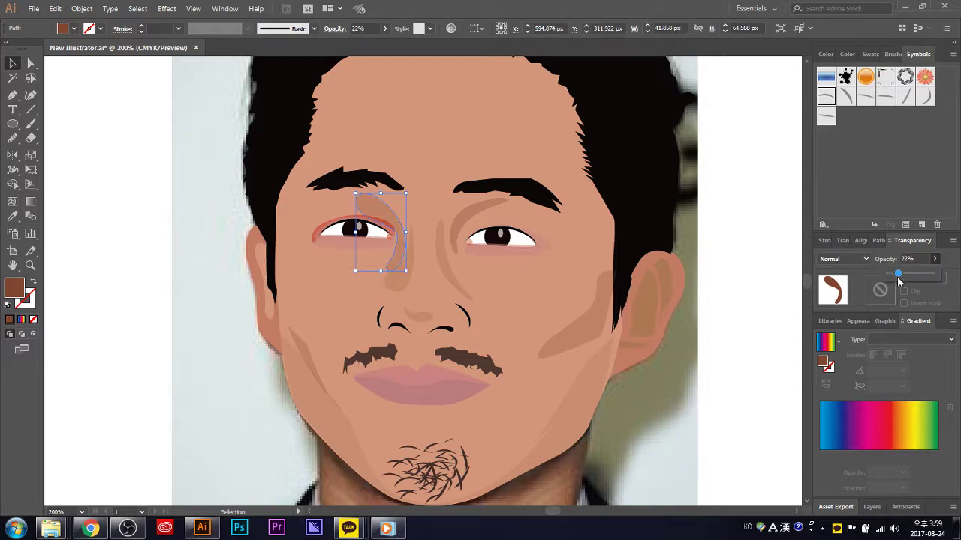
click(762, 202)
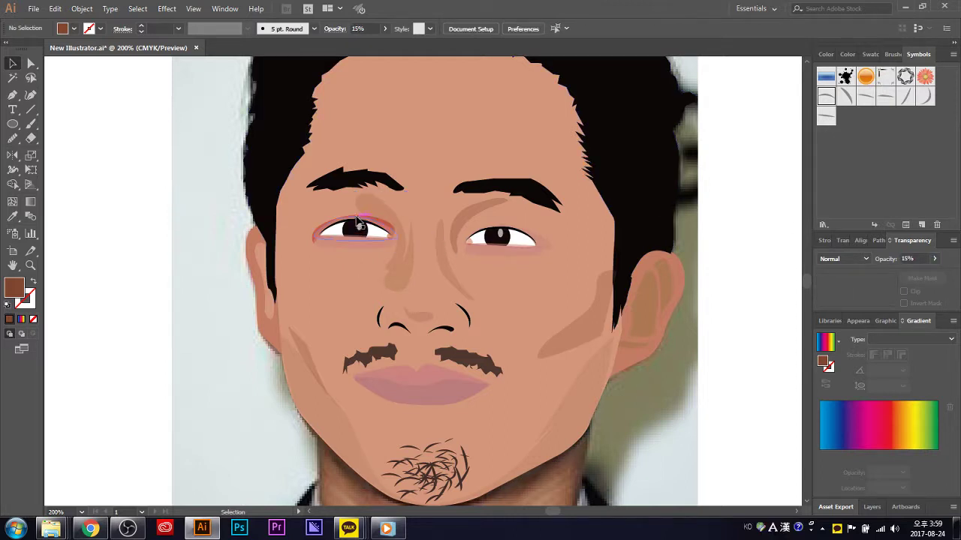
- Eyedrop the cheek shadow's brown onto the left eyelid and set it to 45% opacity
click(310, 237)
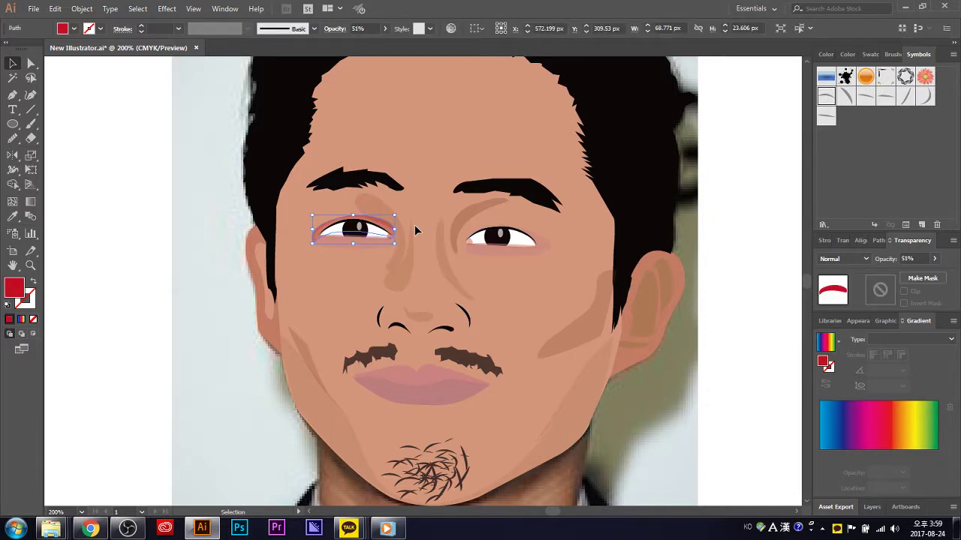
key(i)
click(585, 339)
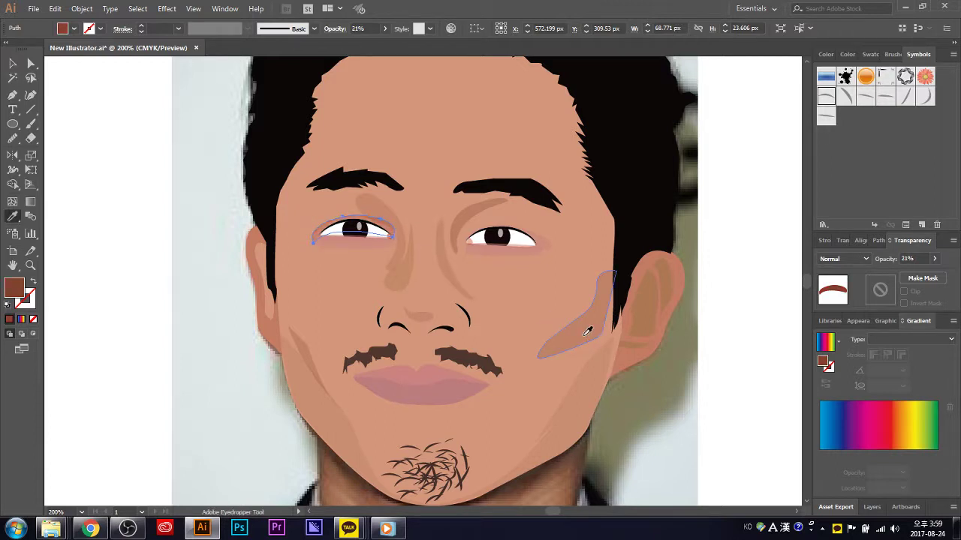
click(934, 260)
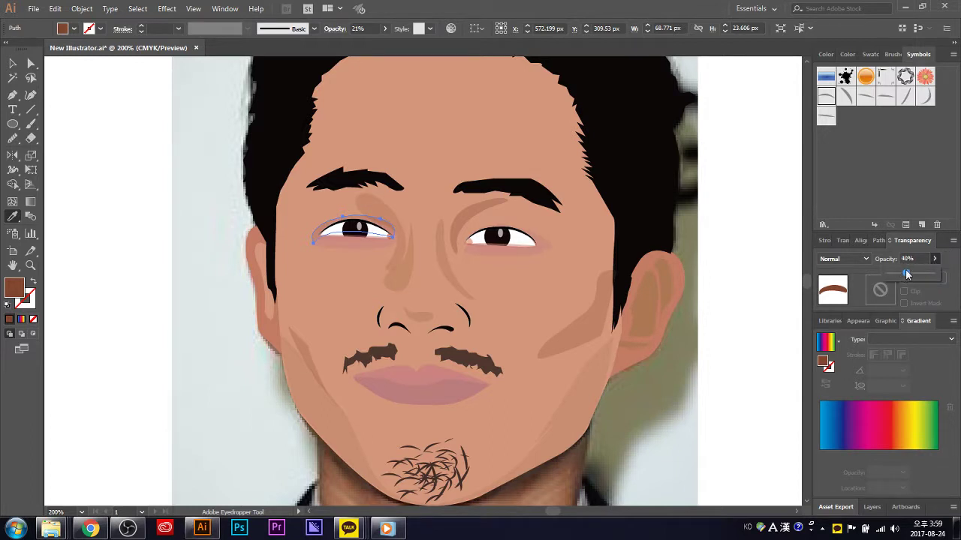
drag(906, 274, 908, 274)
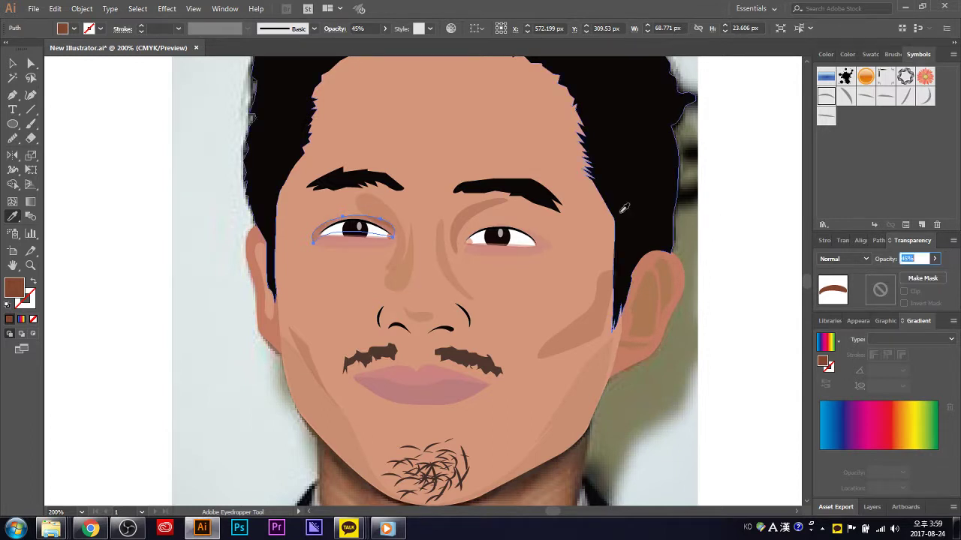
click(12, 65)
click(783, 223)
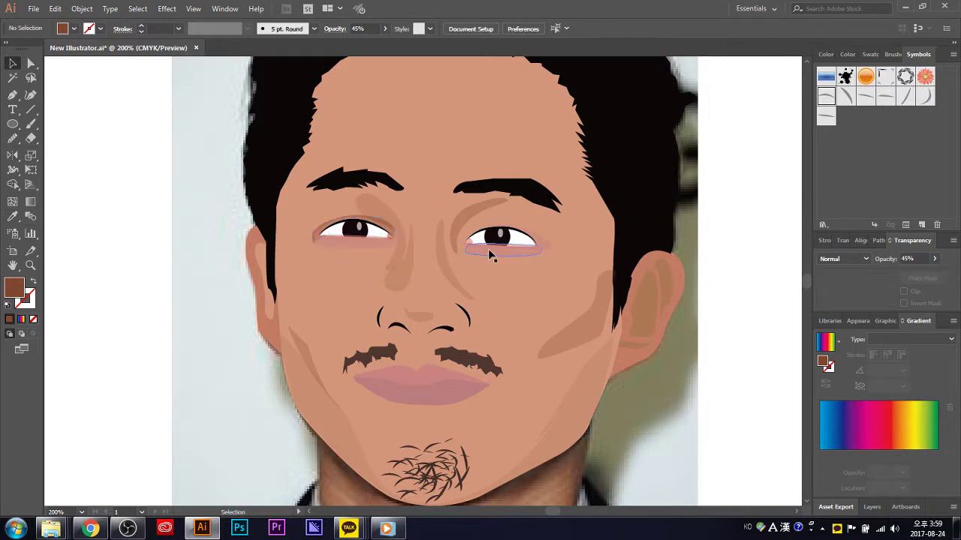
click(14, 96)
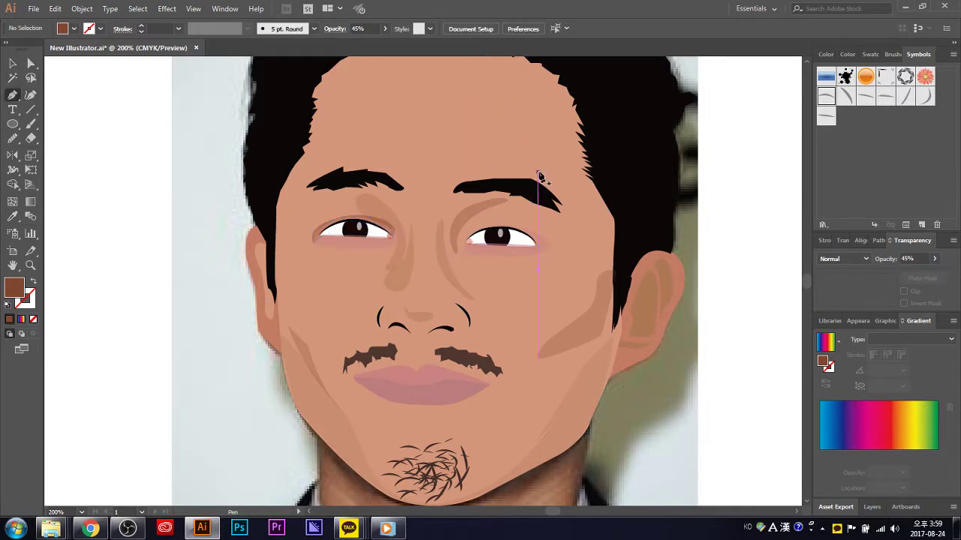
- Draw a closed brown eyelid outline over the right eye
mouse_move(462, 249)
mouse_down()
mouse_move(494, 213)
mouse_move(545, 225)
mouse_move(553, 251)
mouse_up()
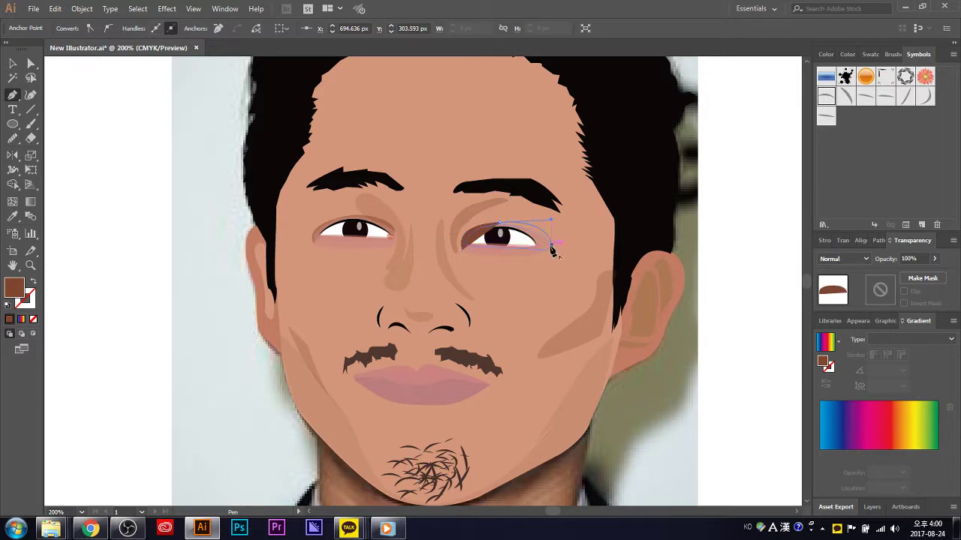
mouse_move(462, 248)
mouse_down()
mouse_move(467, 257)
mouse_move(461, 251)
mouse_move(488, 242)
mouse_up()
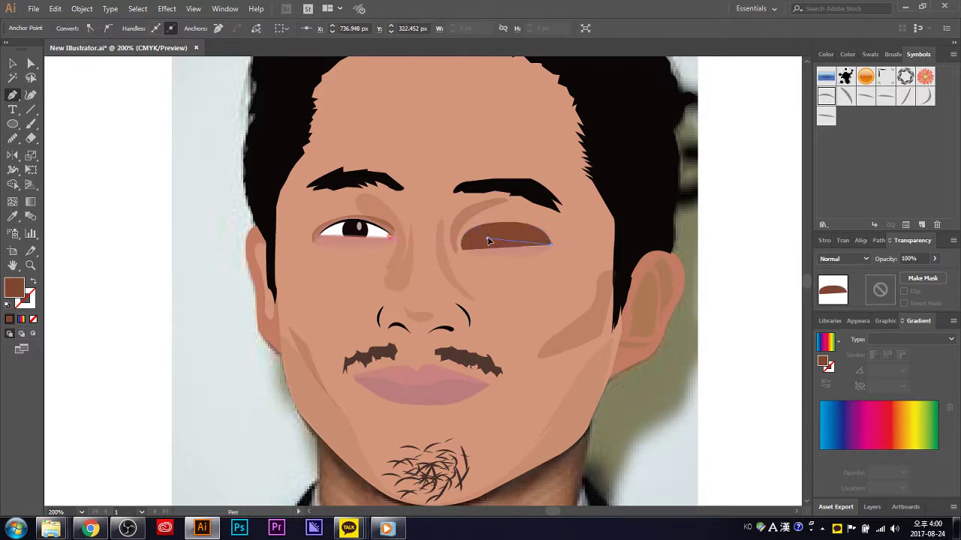
click(465, 225)
drag(464, 249, 468, 257)
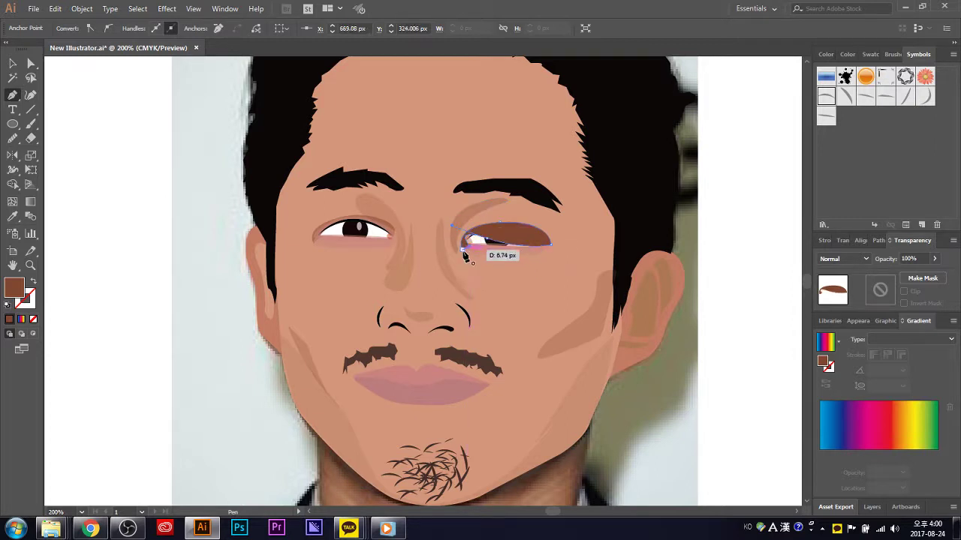
drag(471, 252, 461, 242)
- Send the eyelid behind the eye white and pupil and set it to about 78% opacity
key(v)
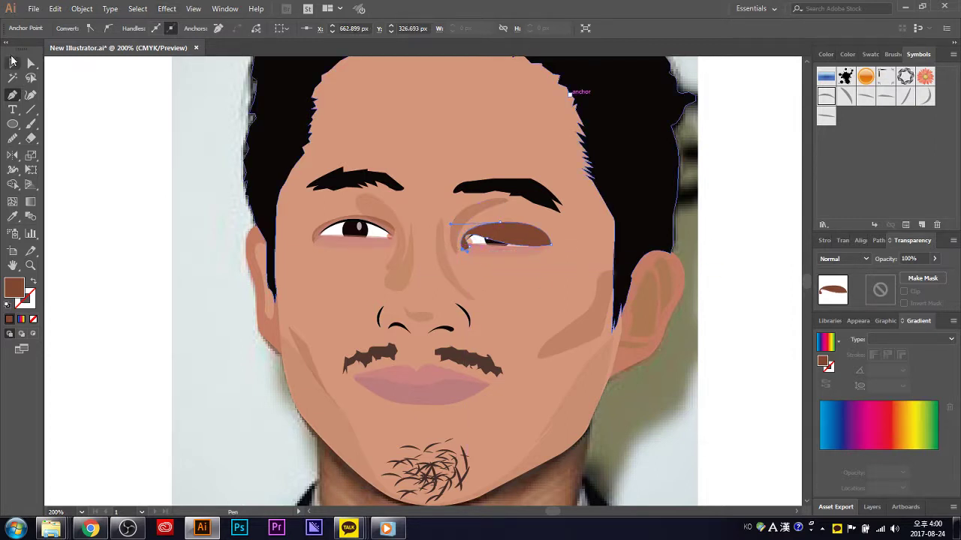
click(753, 243)
click(509, 231)
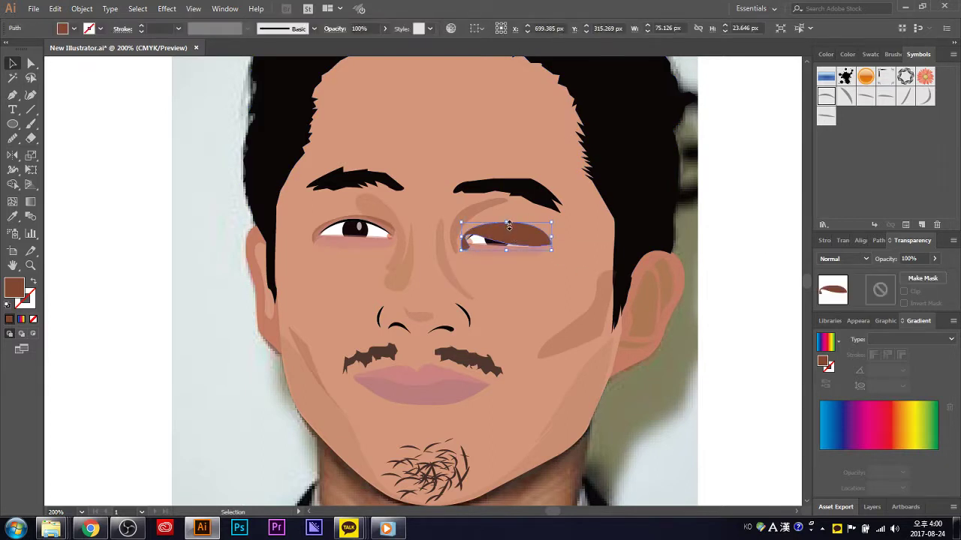
key(ctrl+shift+bracketleft)
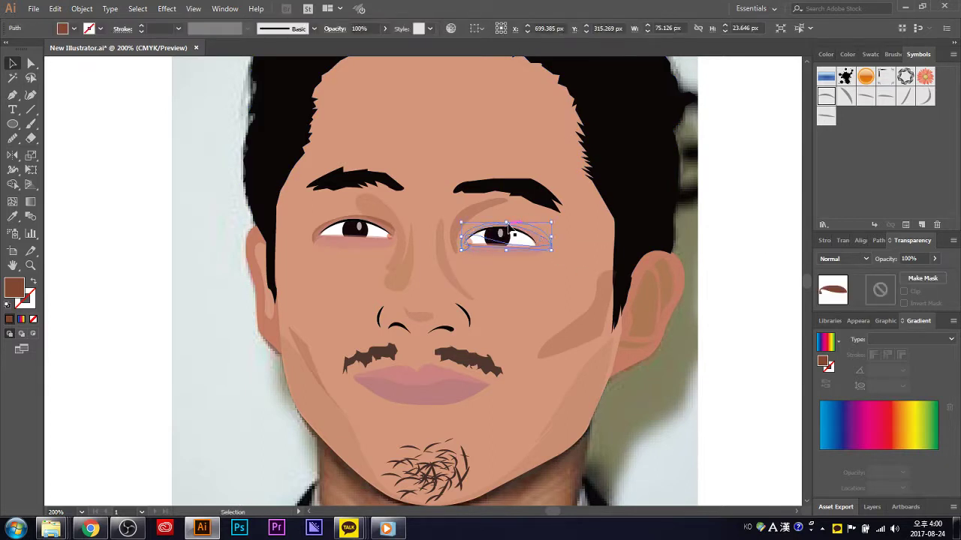
click(935, 259)
drag(930, 275, 921, 279)
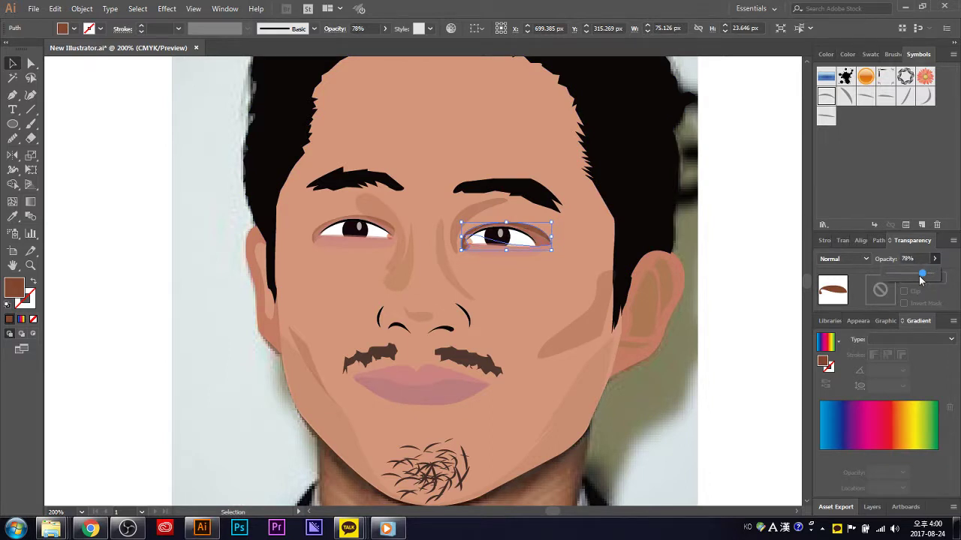
- Check the right eyelid's opacity and inspect the small red shape at the eye's inner corner
scroll(806, 271, up, 5)
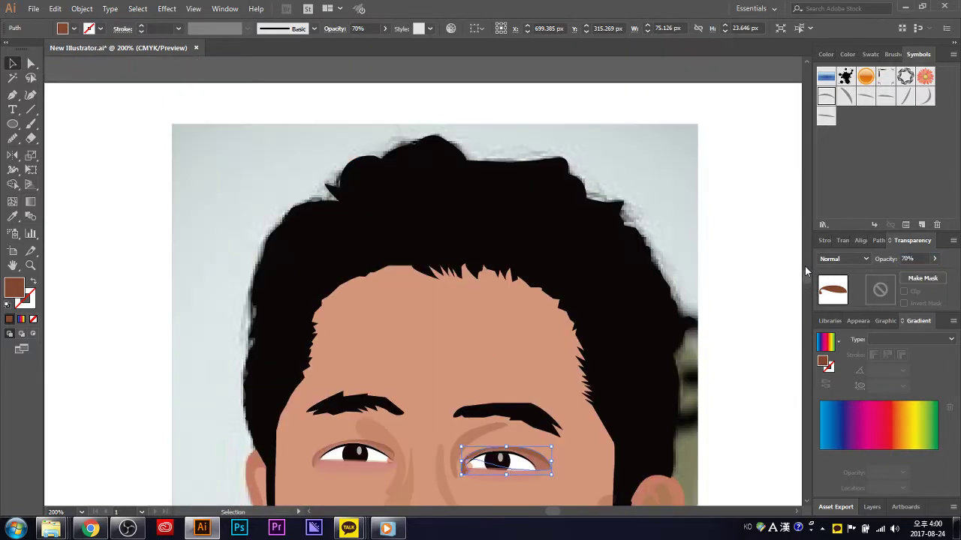
click(767, 299)
scroll(765, 304, down, 2)
scroll(766, 305, down, 1)
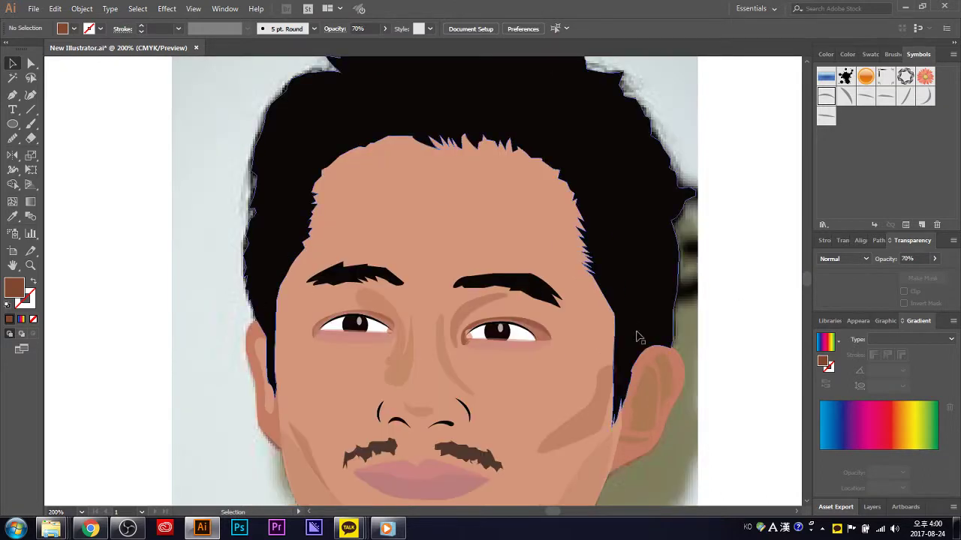
click(542, 329)
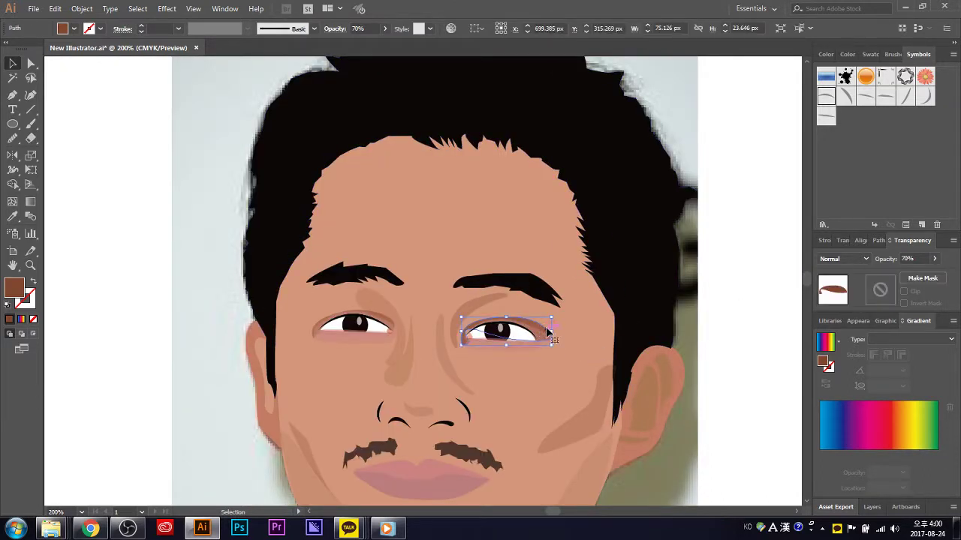
click(935, 259)
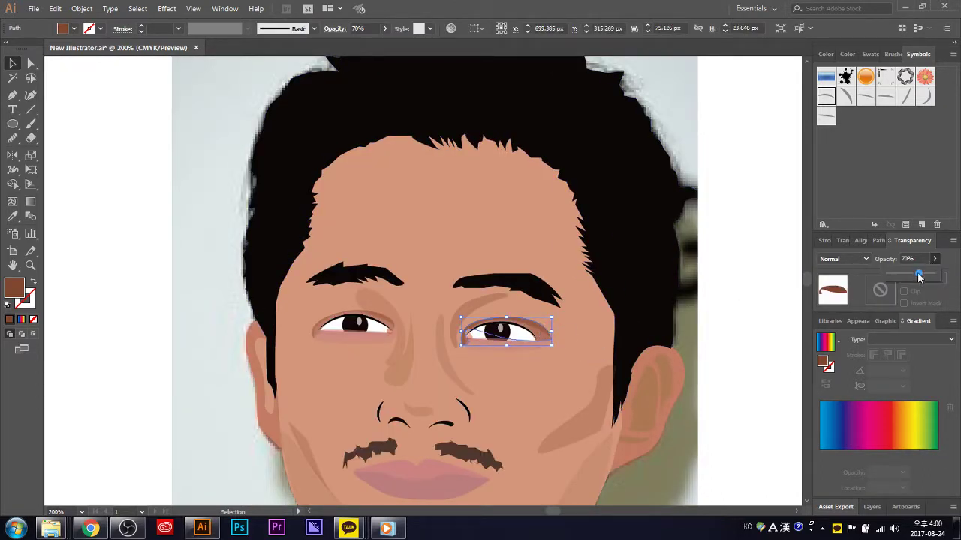
click(763, 257)
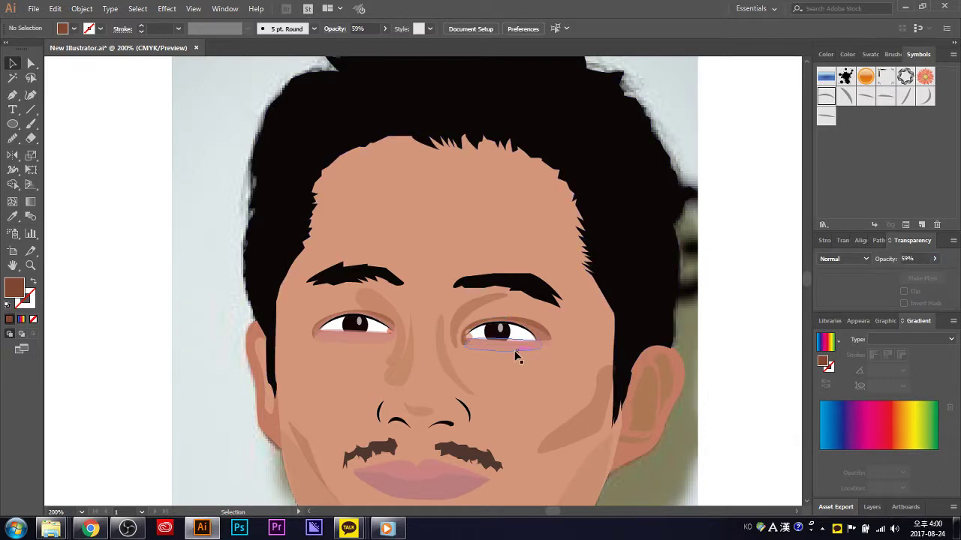
click(471, 333)
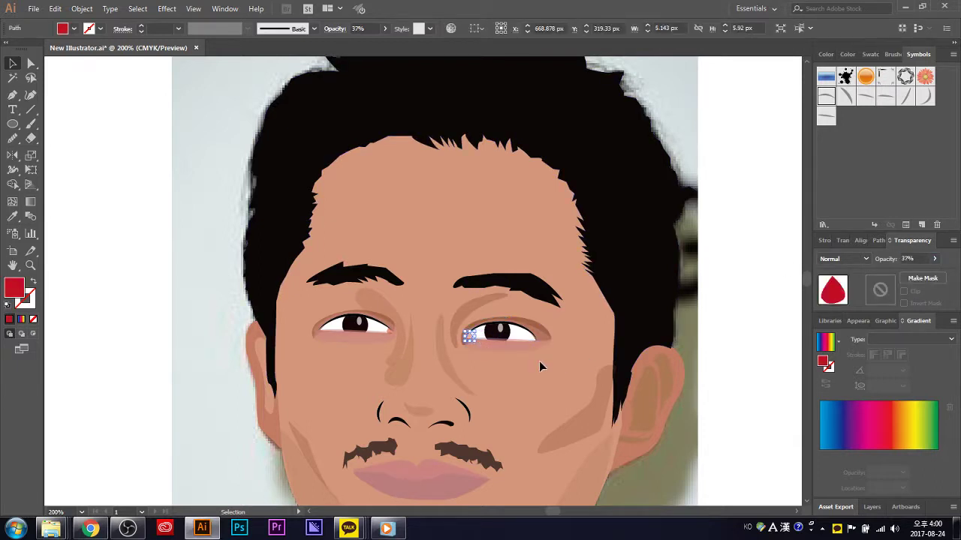
click(726, 355)
scroll(476, 377, up, 2)
scroll(478, 315, up, 2)
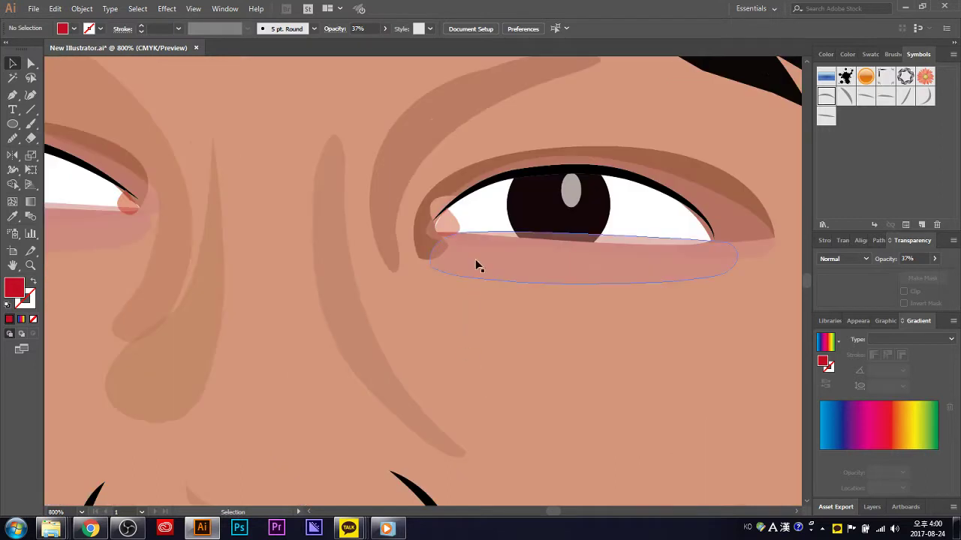
- Drag the brown eyelid's inner-corner anchor left to hug the eye, then zoom out
click(439, 203)
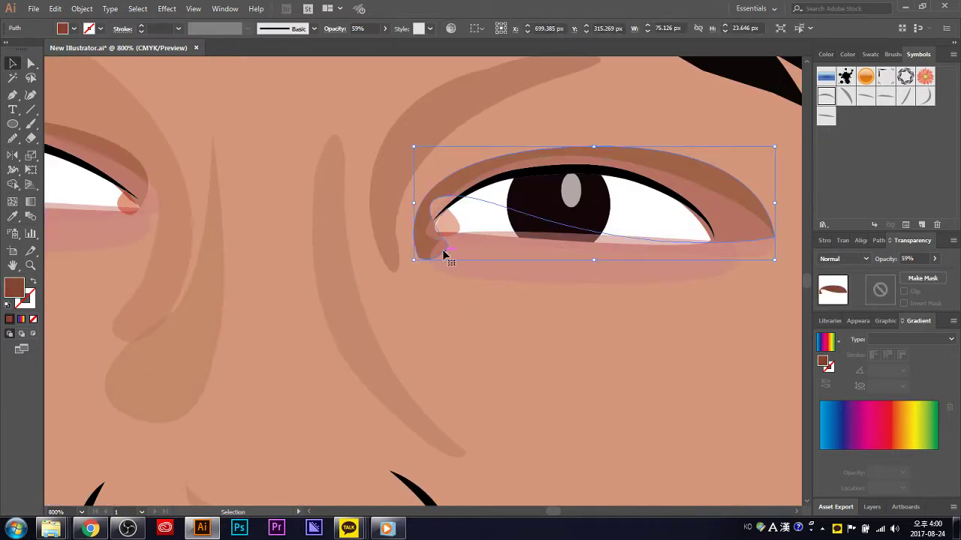
click(30, 63)
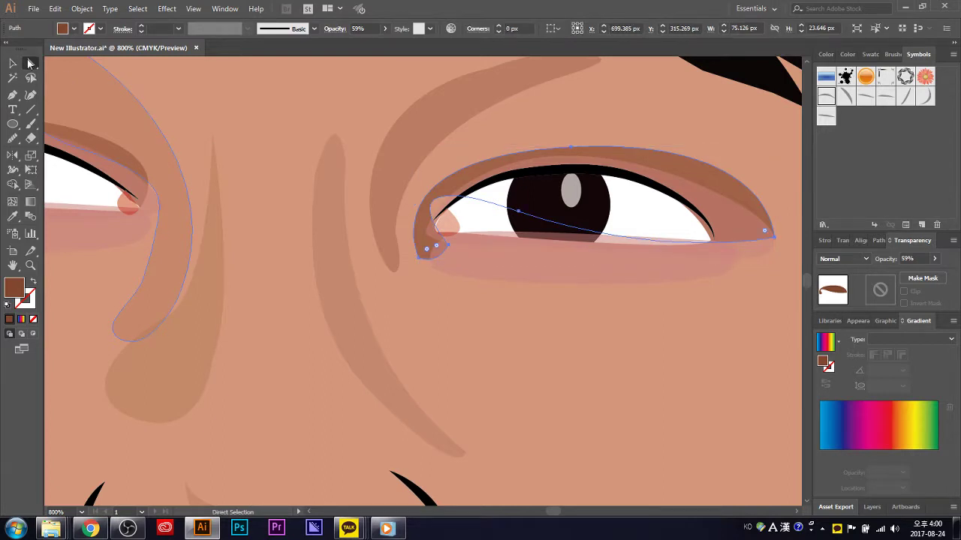
click(444, 246)
drag(441, 250, 426, 245)
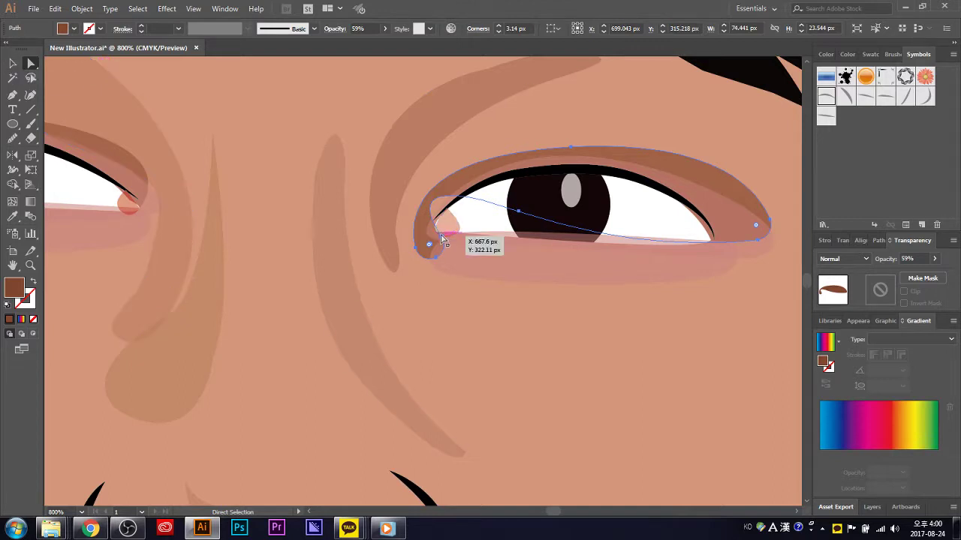
drag(442, 238, 432, 239)
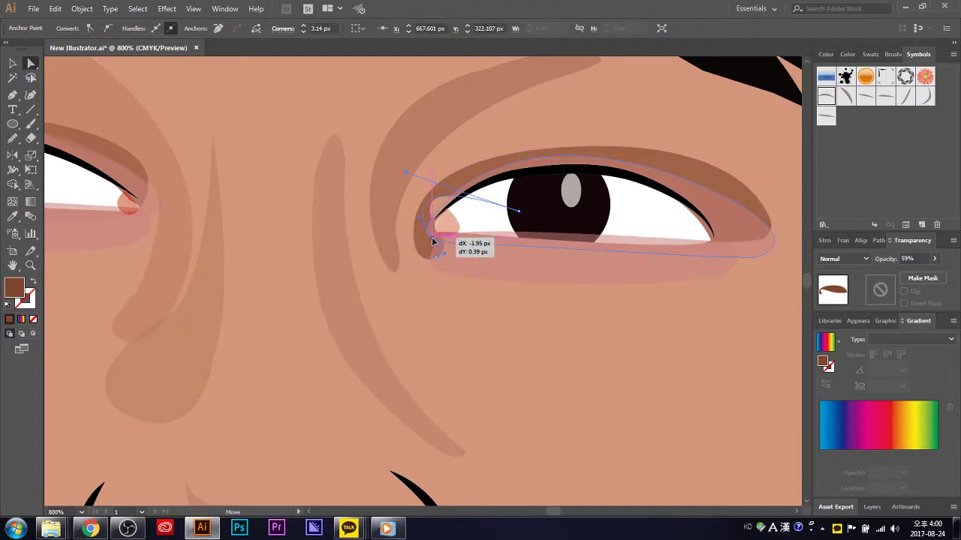
drag(432, 237, 433, 240)
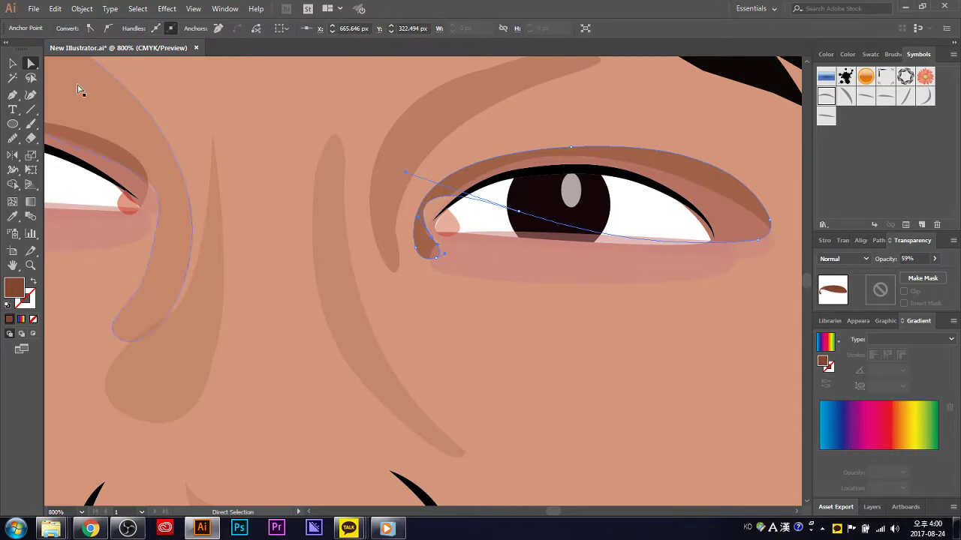
click(12, 63)
scroll(318, 164, down, 3)
- Draw a closed, rounded brown shape around the left eye
scroll(318, 164, down, 3)
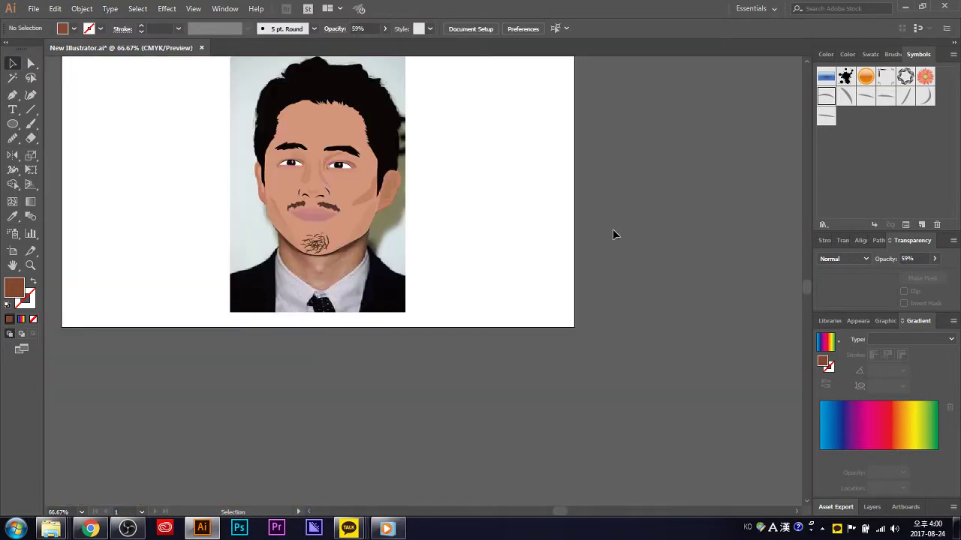
scroll(431, 338, up, 2)
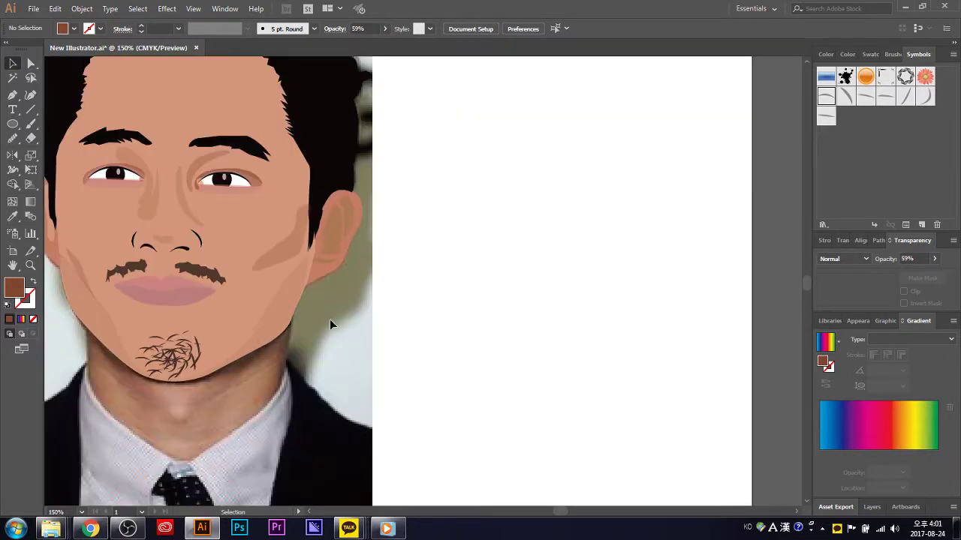
scroll(556, 503, left, 5)
scroll(562, 503, up, 1)
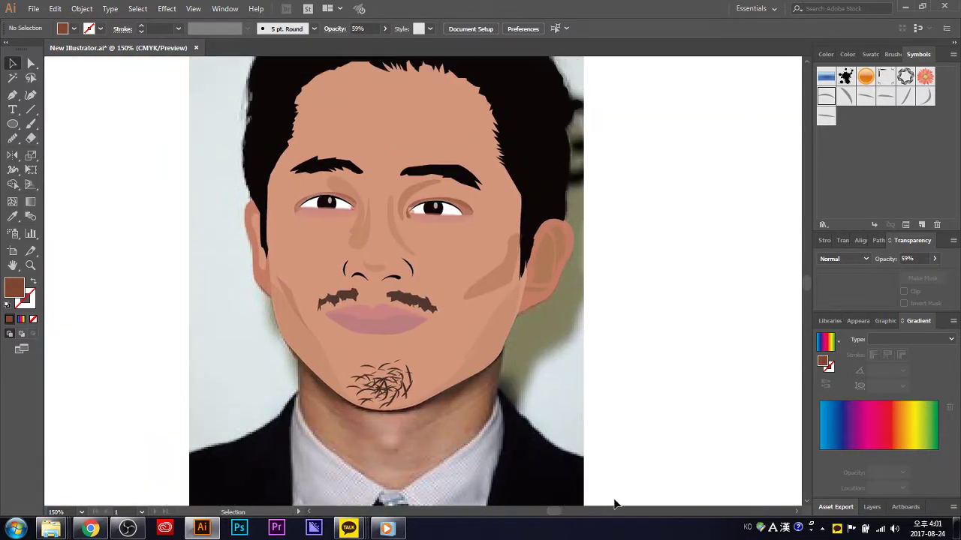
click(12, 95)
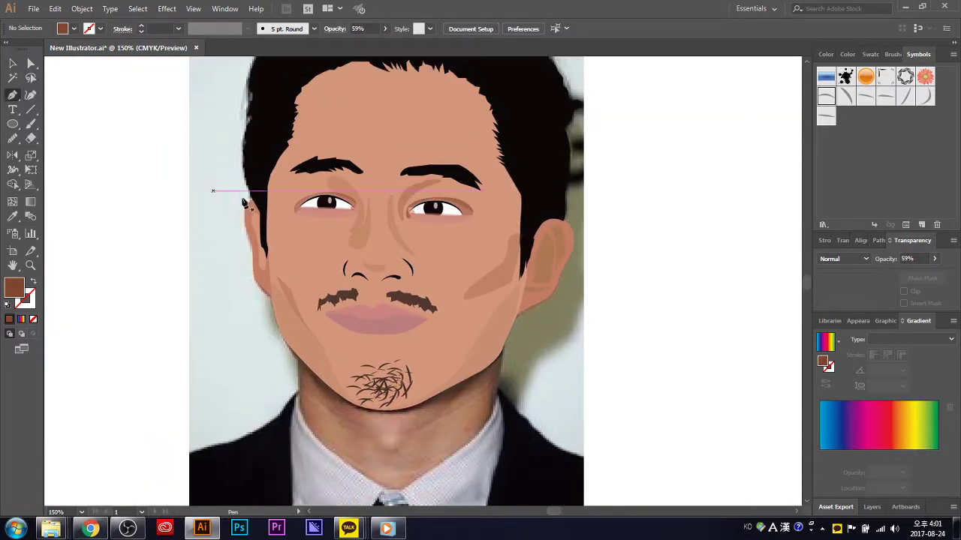
click(306, 180)
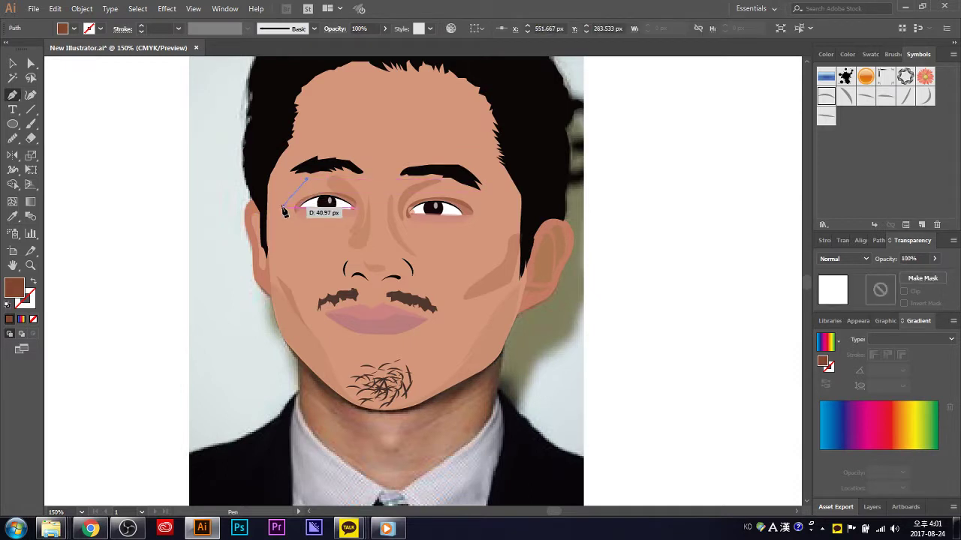
drag(290, 206, 298, 227)
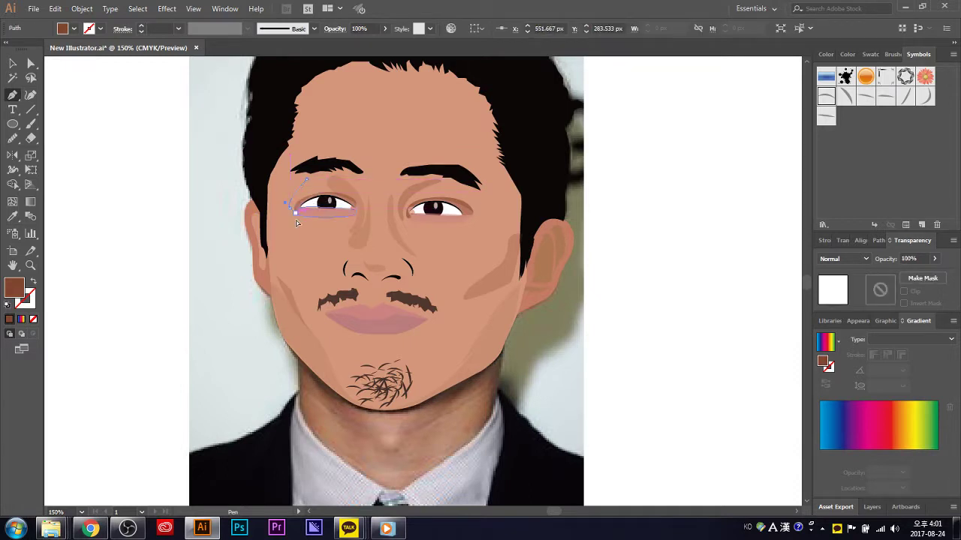
click(354, 228)
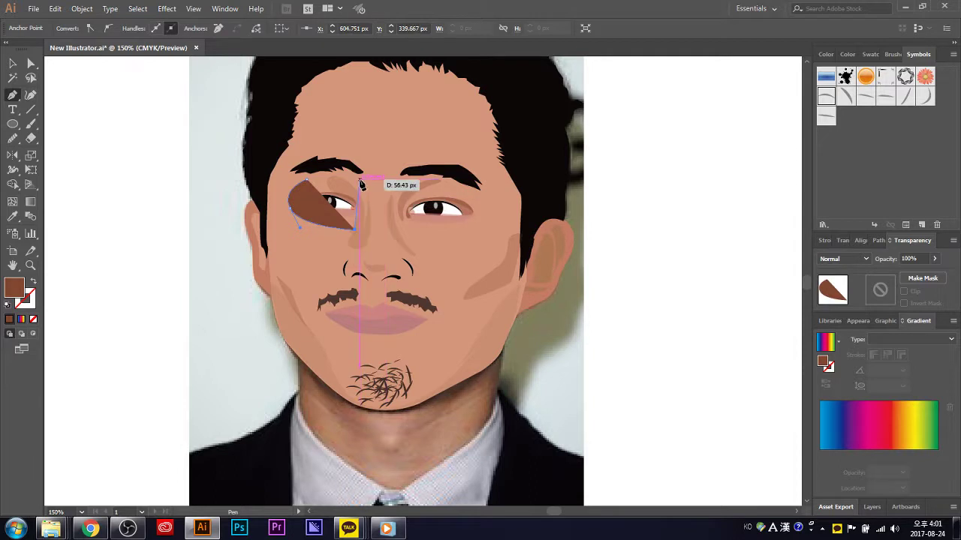
drag(360, 178, 342, 154)
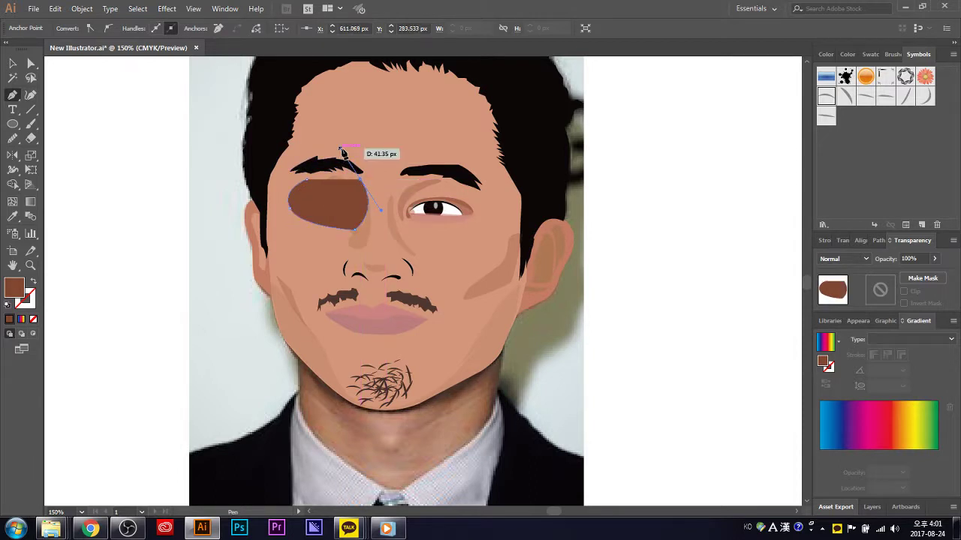
drag(306, 180, 332, 170)
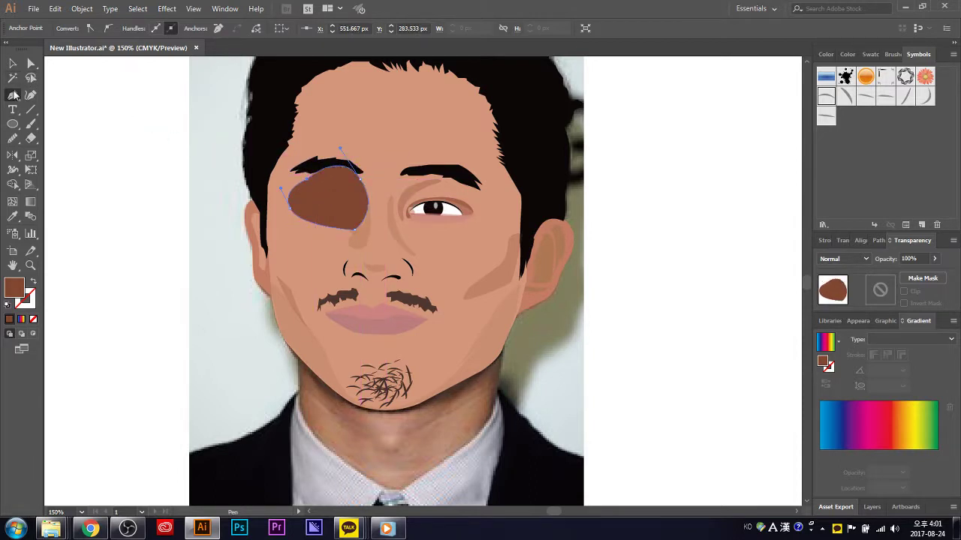
- Draw a matching brown oval over the right eye and select both eye shapes
click(417, 177)
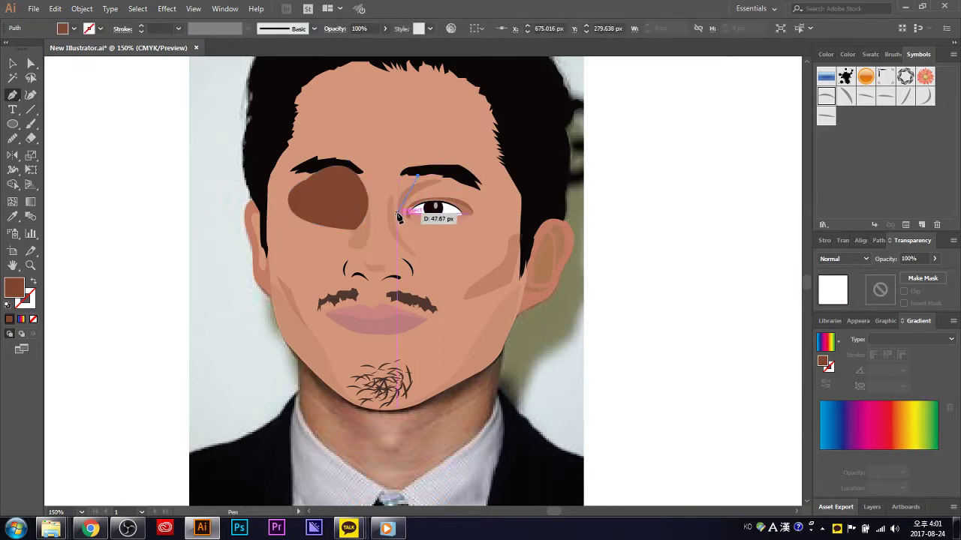
drag(411, 212, 398, 228)
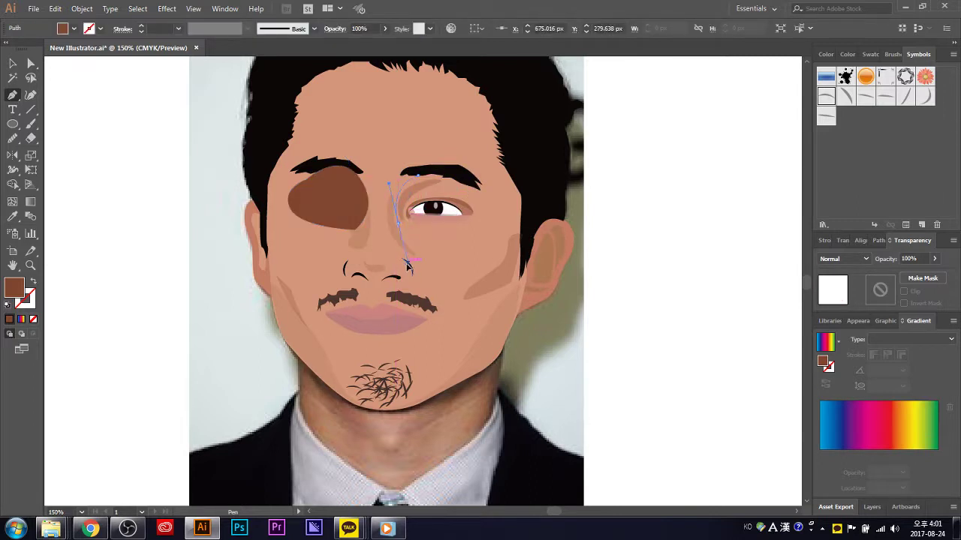
drag(409, 262, 431, 264)
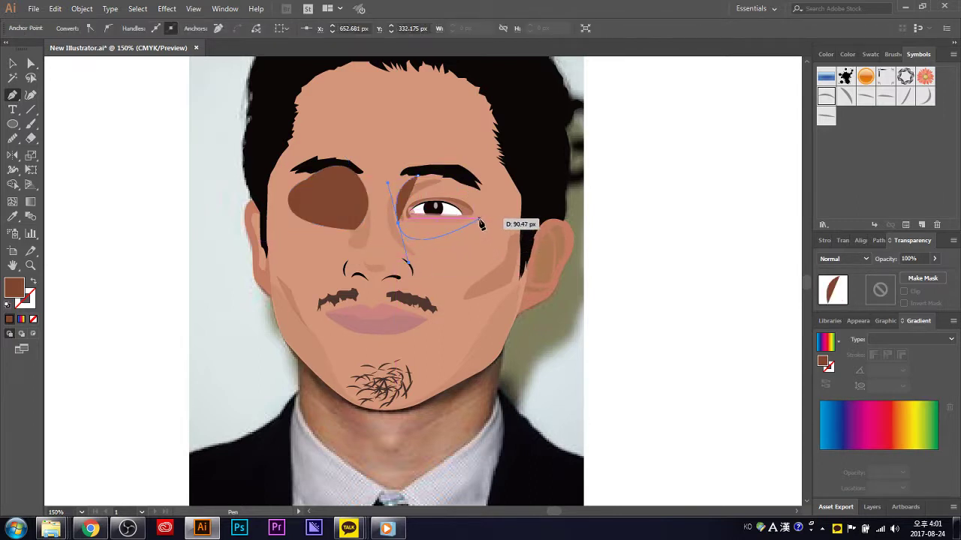
key(ctrl+z)
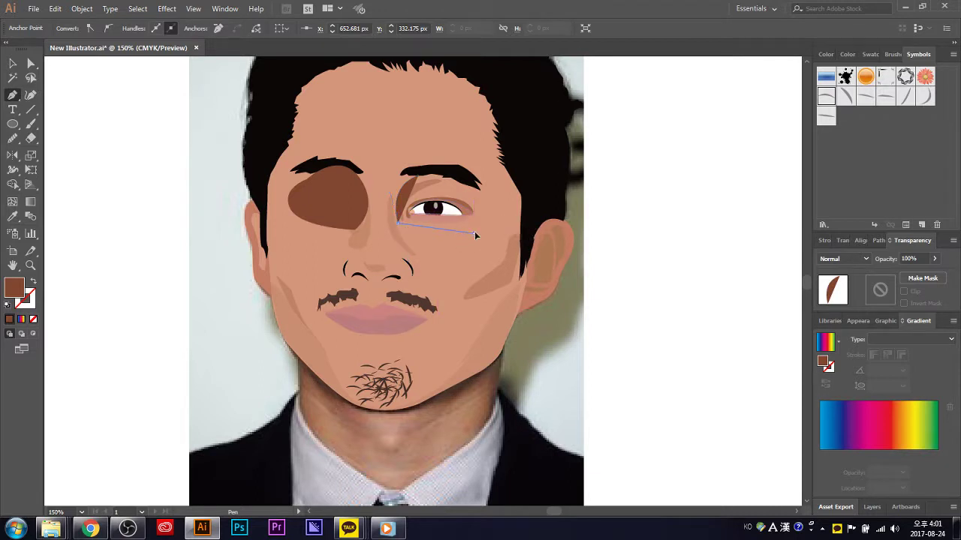
click(484, 227)
drag(493, 197, 488, 186)
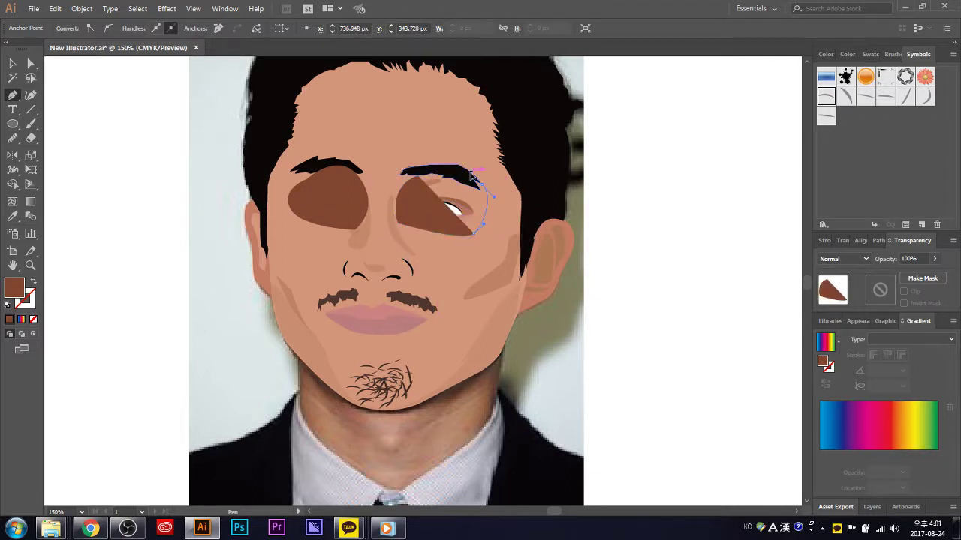
drag(425, 174, 425, 180)
mouse_move(485, 185)
mouse_down()
mouse_move(459, 174)
mouse_move(418, 178)
mouse_up()
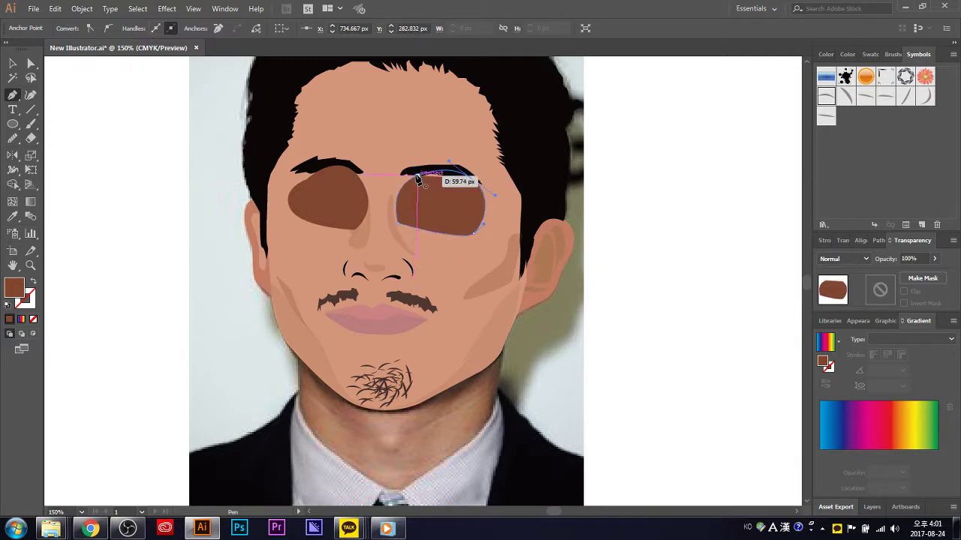
key(v)
click(599, 223)
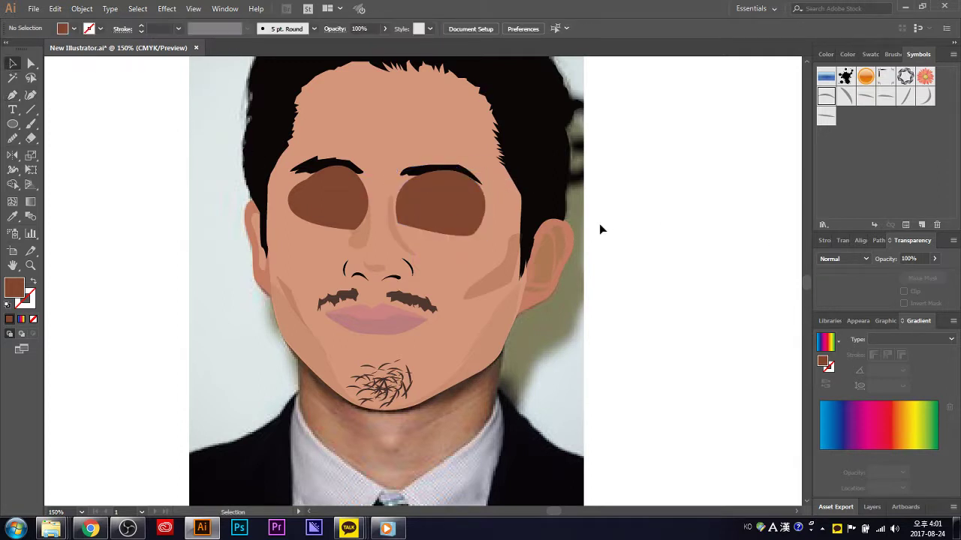
click(406, 206)
shift+click(328, 199)
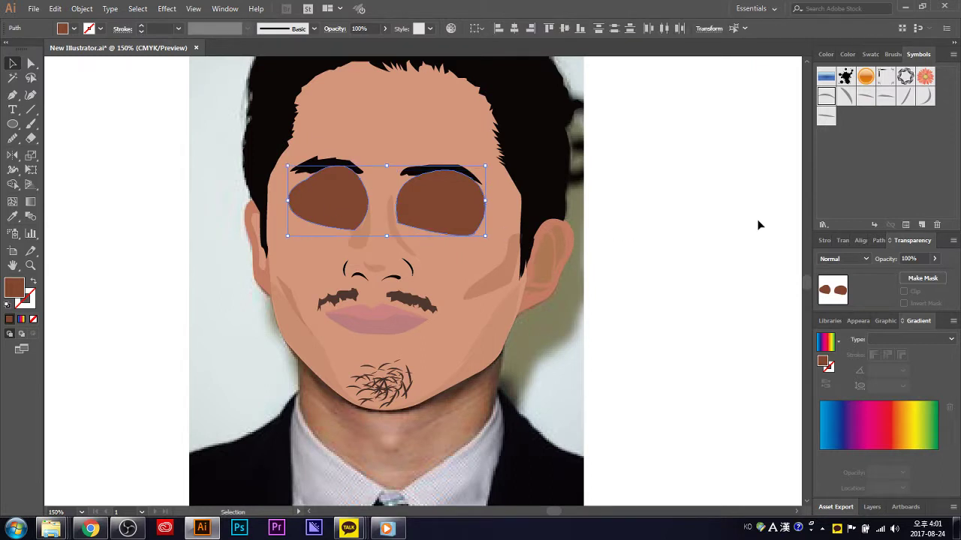
- Lower both eye shapes' opacity to 17%, then deselect
click(934, 258)
drag(932, 275, 905, 274)
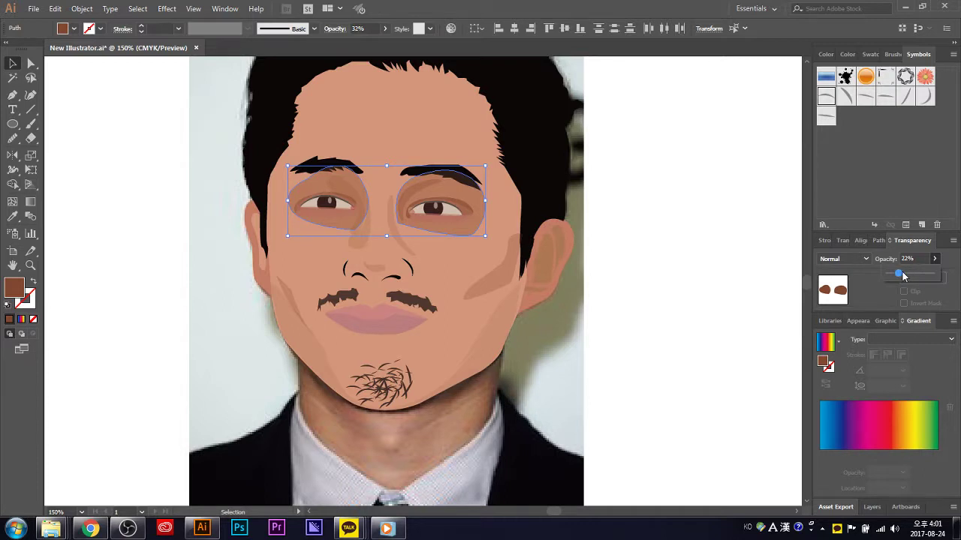
drag(903, 277, 898, 274)
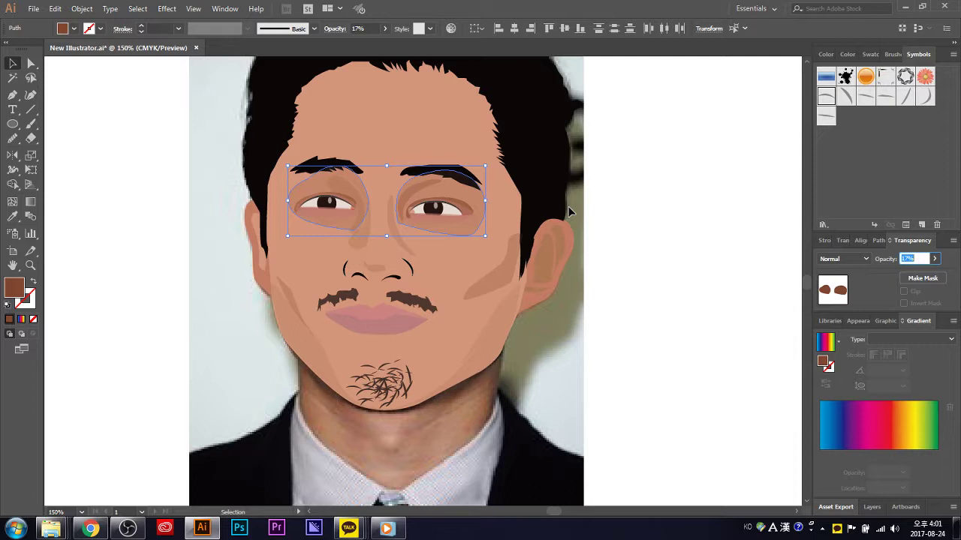
click(664, 217)
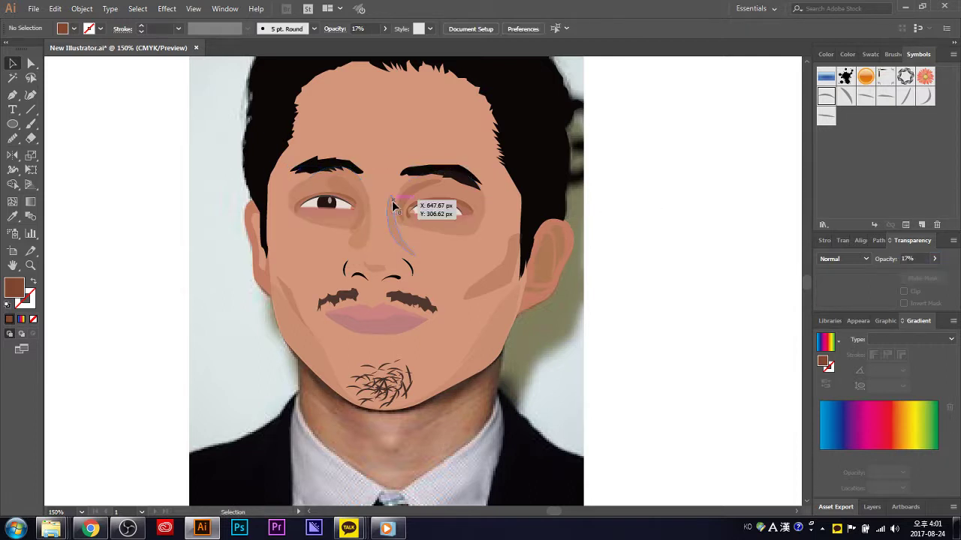
- Group the two eye shapes and set the group's opacity to 57%
click(461, 190)
click(322, 197)
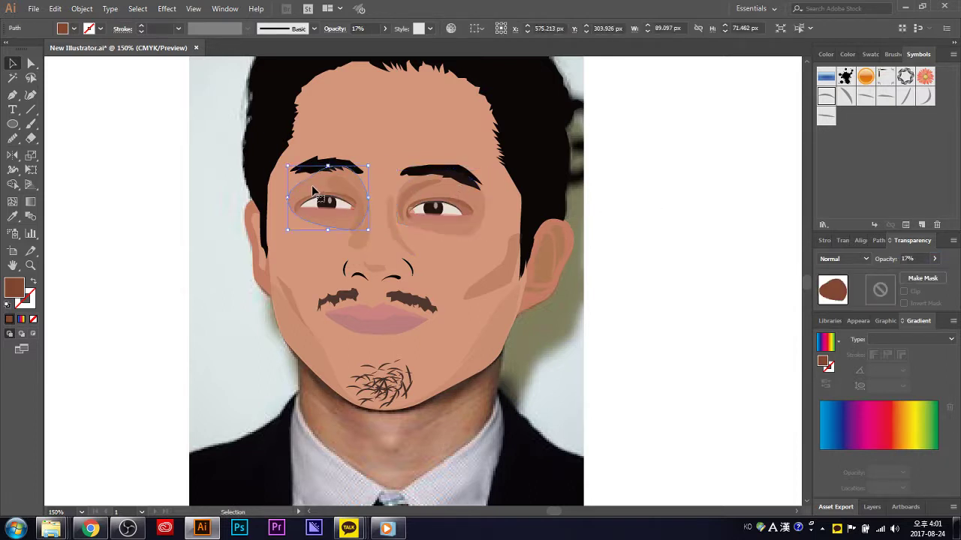
shift+click(453, 193)
key(ctrl+g)
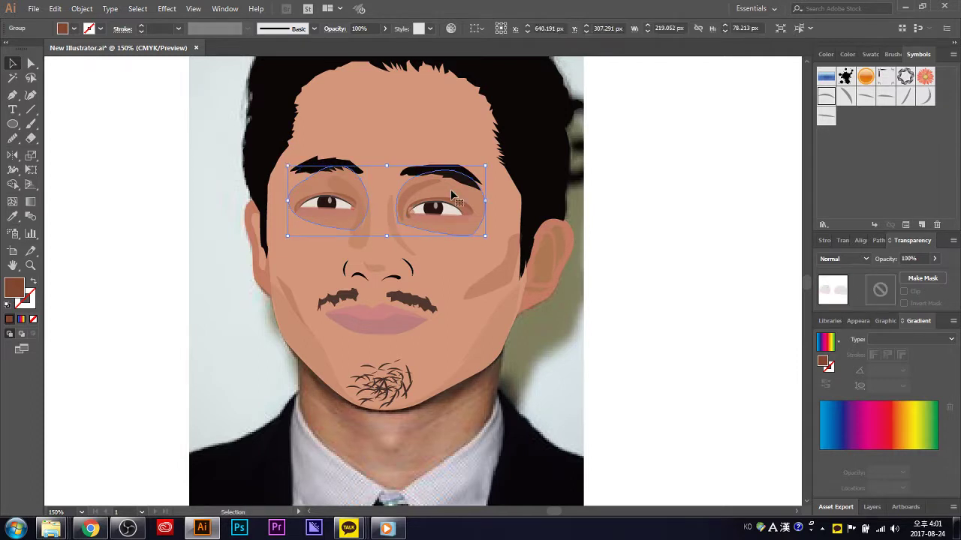
key(v)
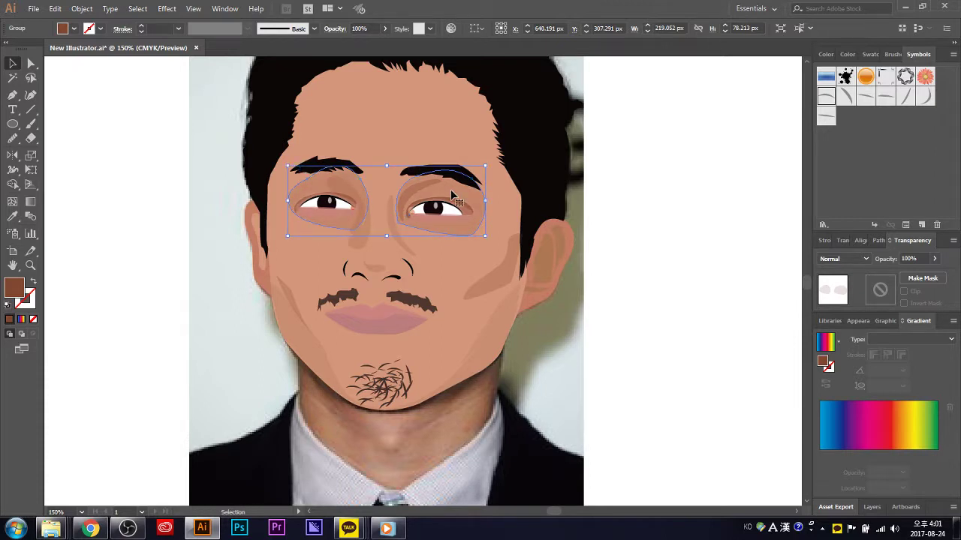
key(a)
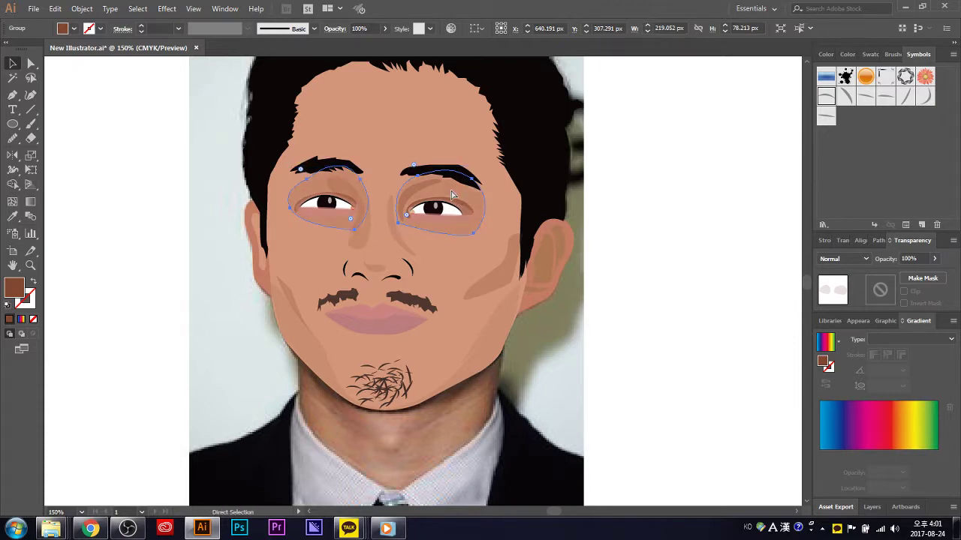
key(v)
click(934, 259)
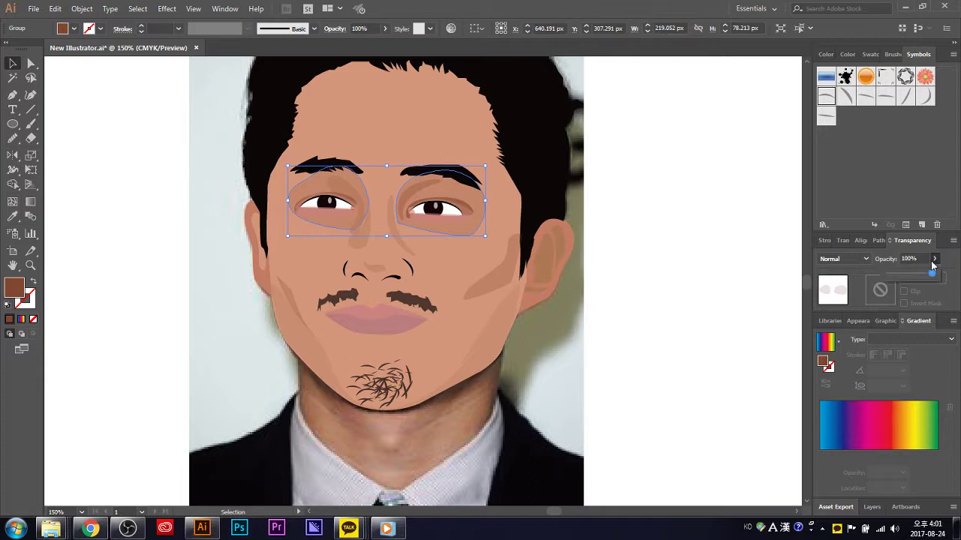
drag(930, 274, 915, 277)
click(761, 252)
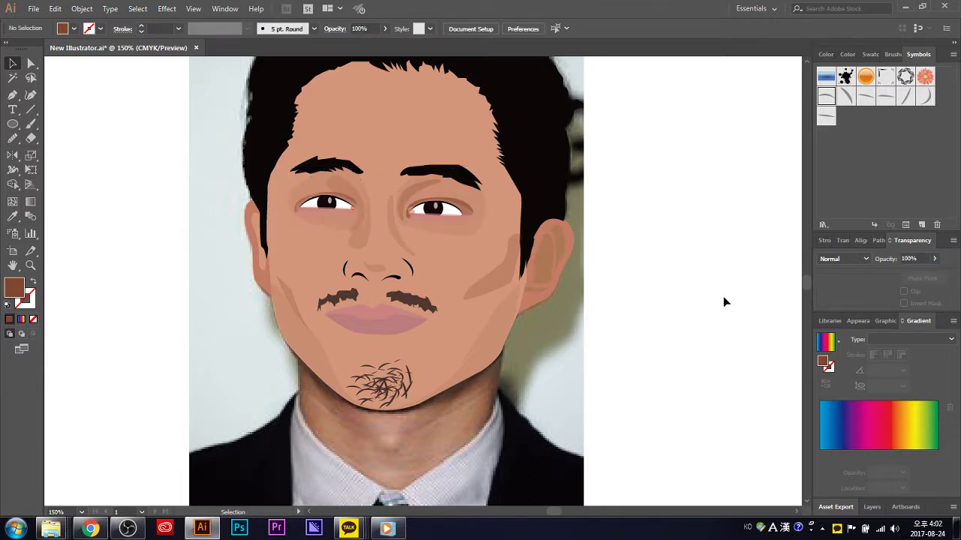
scroll(709, 281, up, 1)
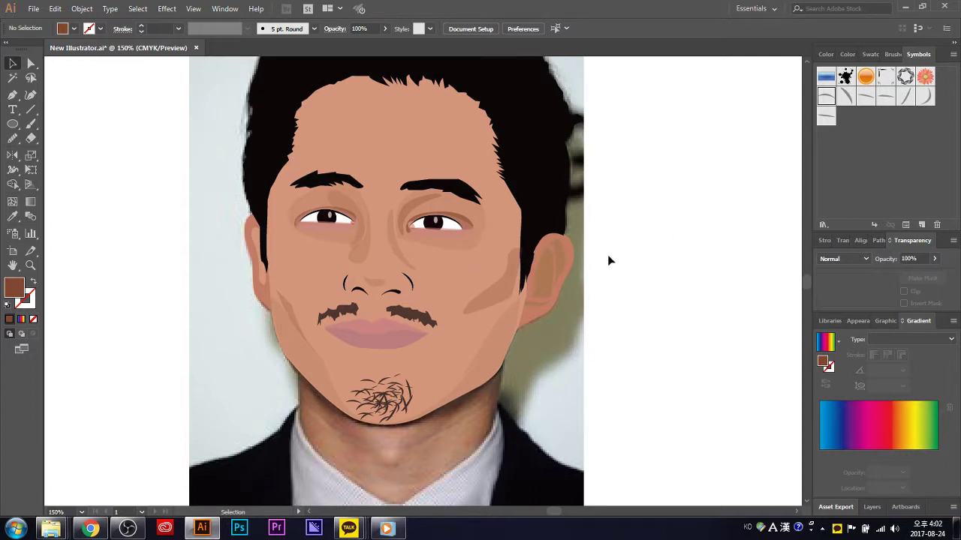
- Draw a brown shading shape along the right temple at the hairline with the Pen
click(12, 95)
scroll(214, 240, up, 3)
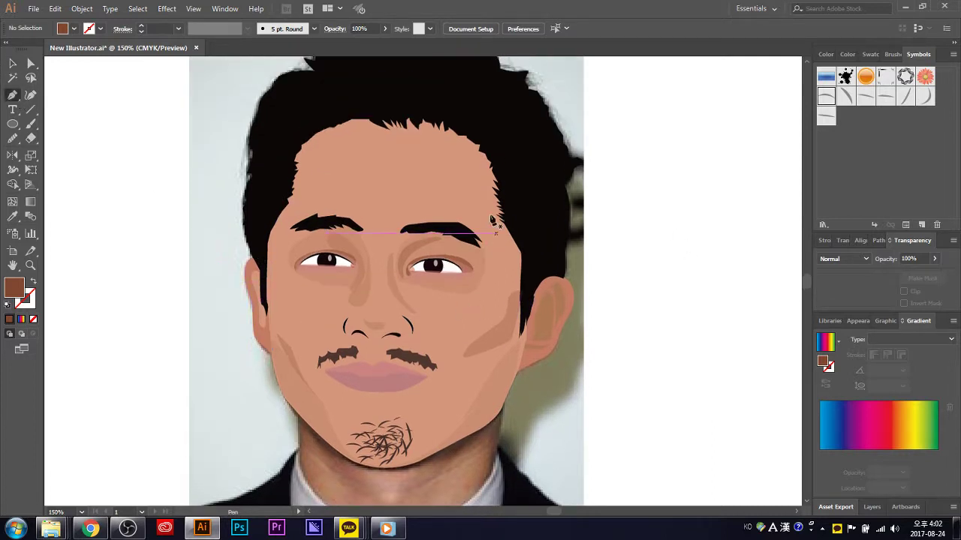
drag(484, 163, 471, 189)
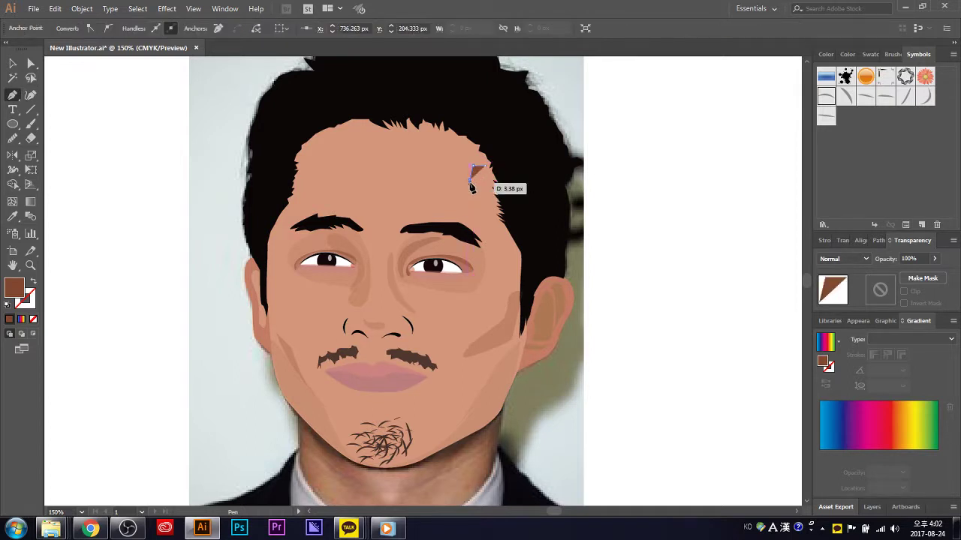
drag(482, 223, 529, 275)
drag(517, 202, 531, 221)
drag(496, 168, 489, 172)
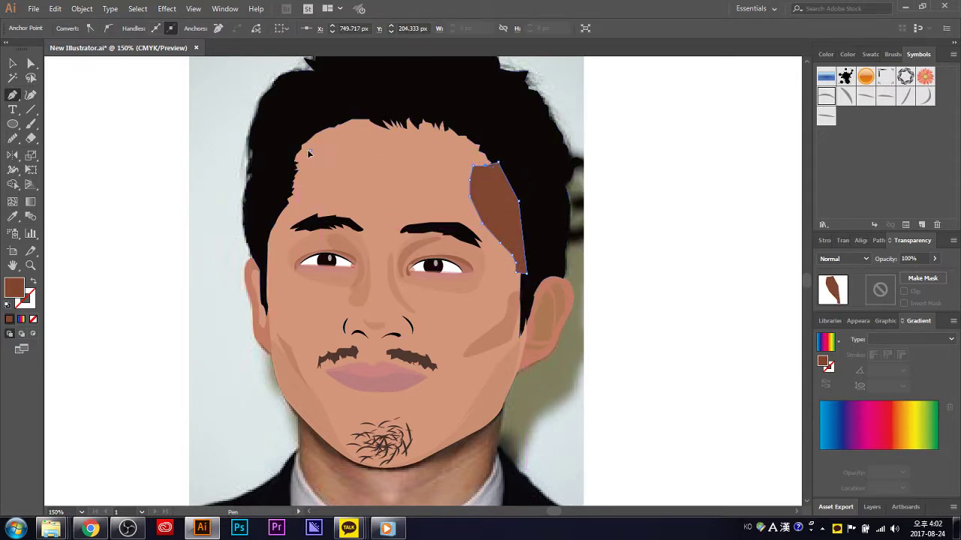
- Draw a matching shading shape at the left side of the forehead
click(309, 151)
click(316, 193)
click(301, 212)
mouse_move(278, 236)
mouse_down()
mouse_move(268, 244)
mouse_move(268, 214)
mouse_up()
drag(279, 154, 315, 156)
- Set both forehead shading shapes to 7% opacity, after first trying 17%
click(13, 63)
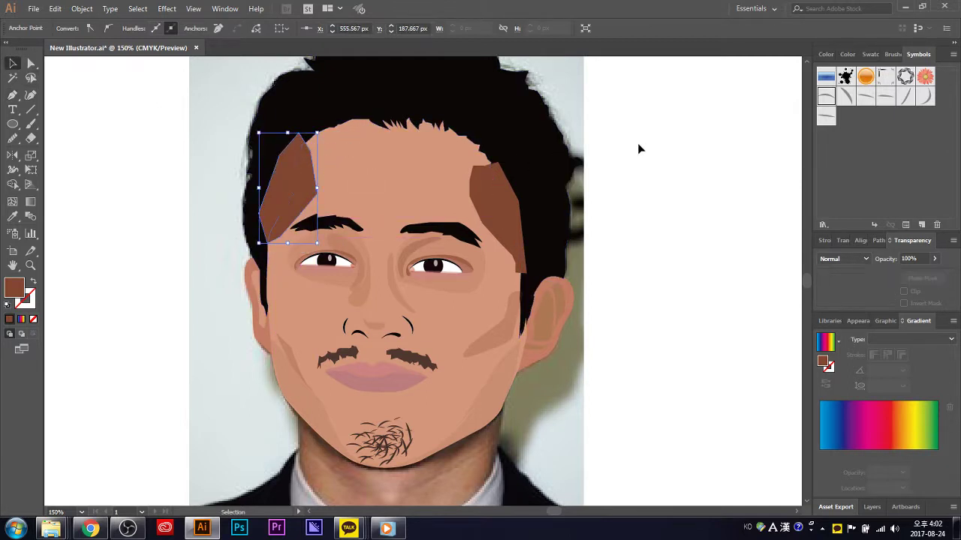
shift+click(498, 210)
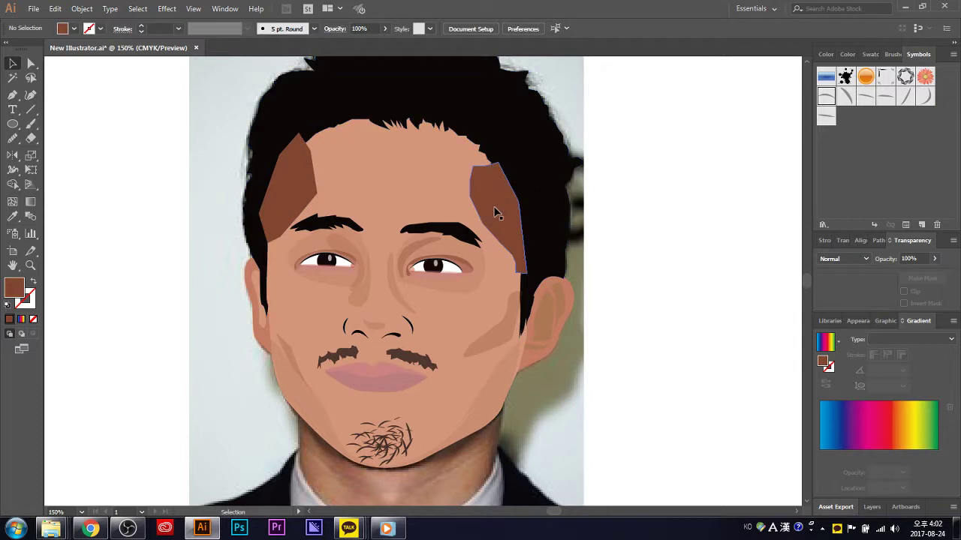
click(933, 259)
drag(931, 275, 895, 274)
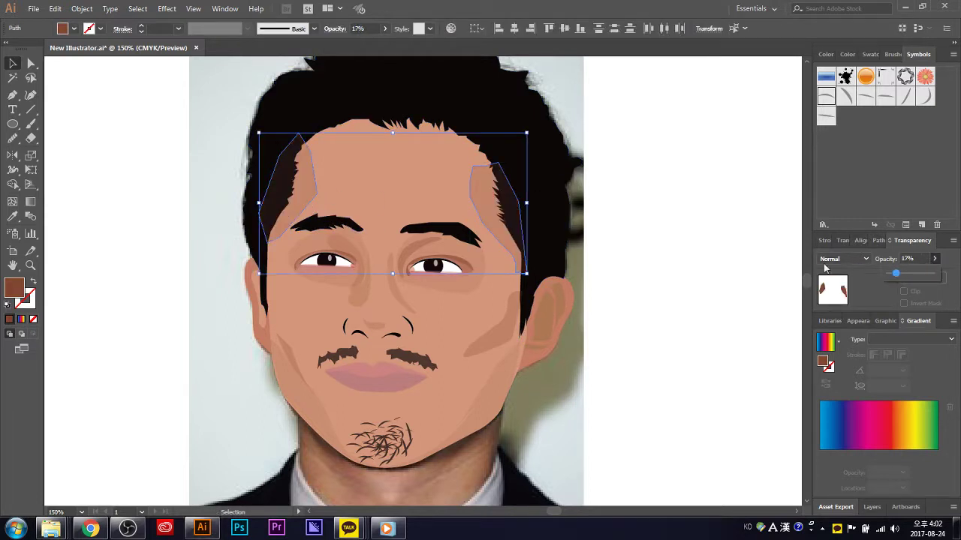
click(719, 229)
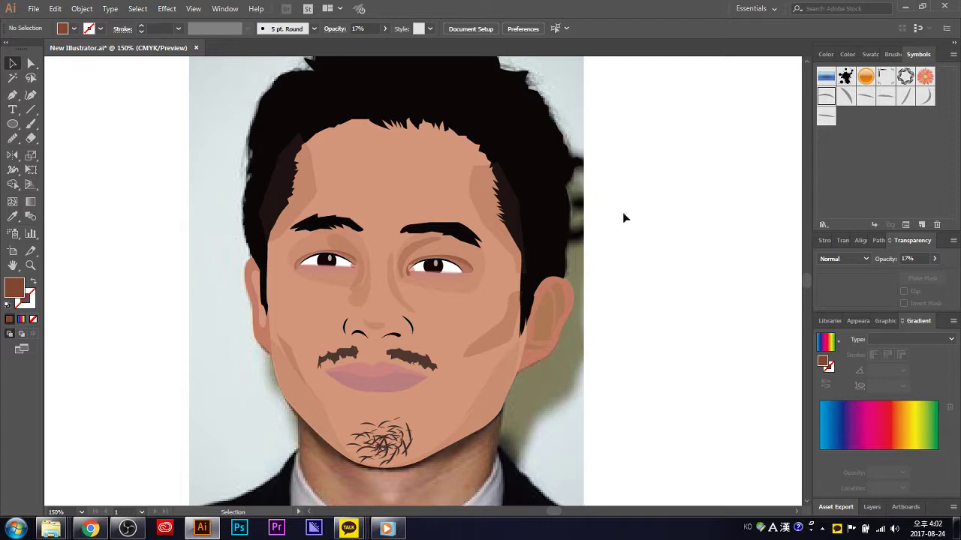
click(487, 201)
shift+click(307, 182)
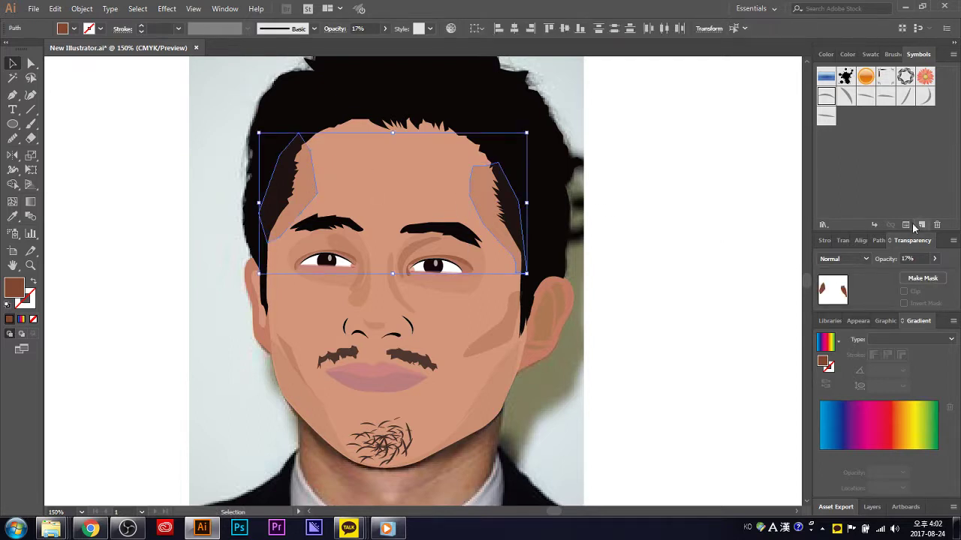
click(933, 259)
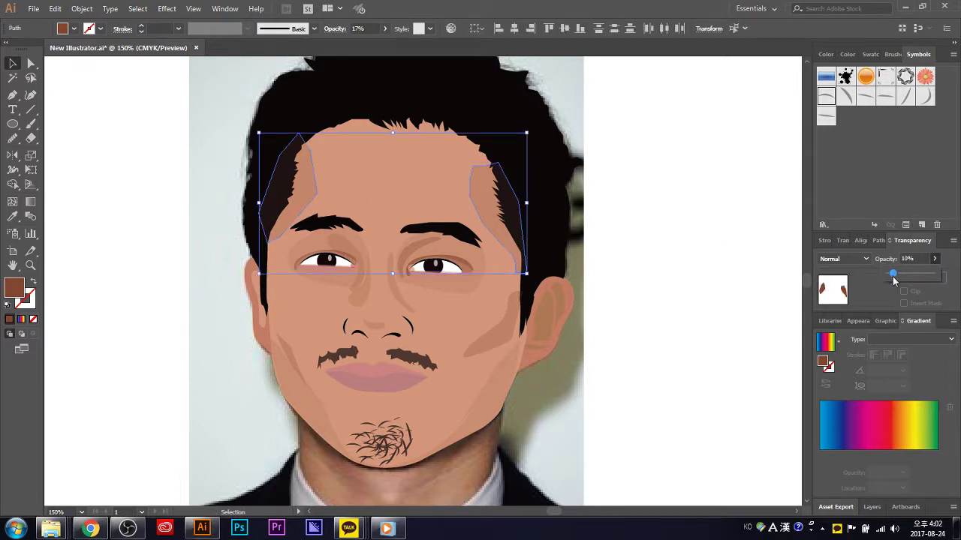
drag(893, 279, 890, 279)
click(750, 242)
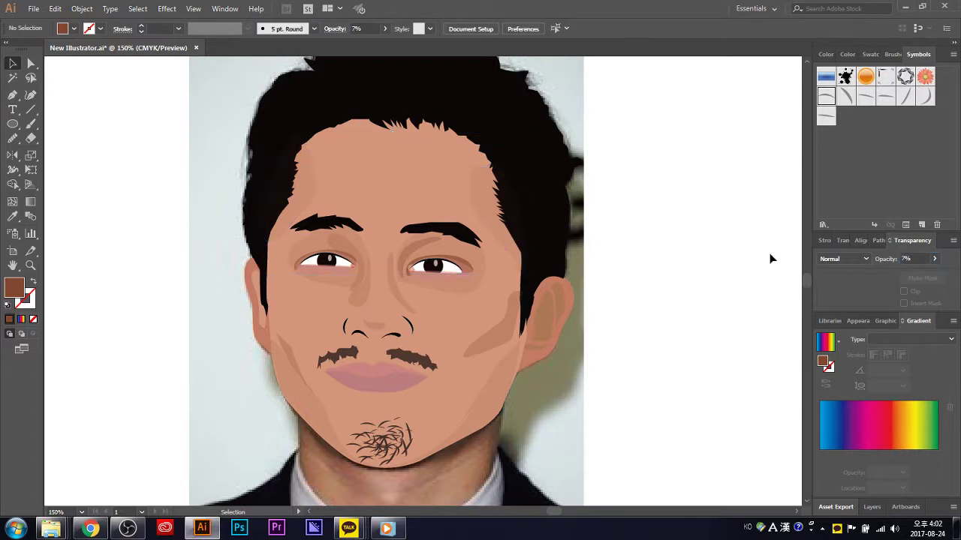
- Check the right cheek shading and scroll around to review the face shading
click(494, 346)
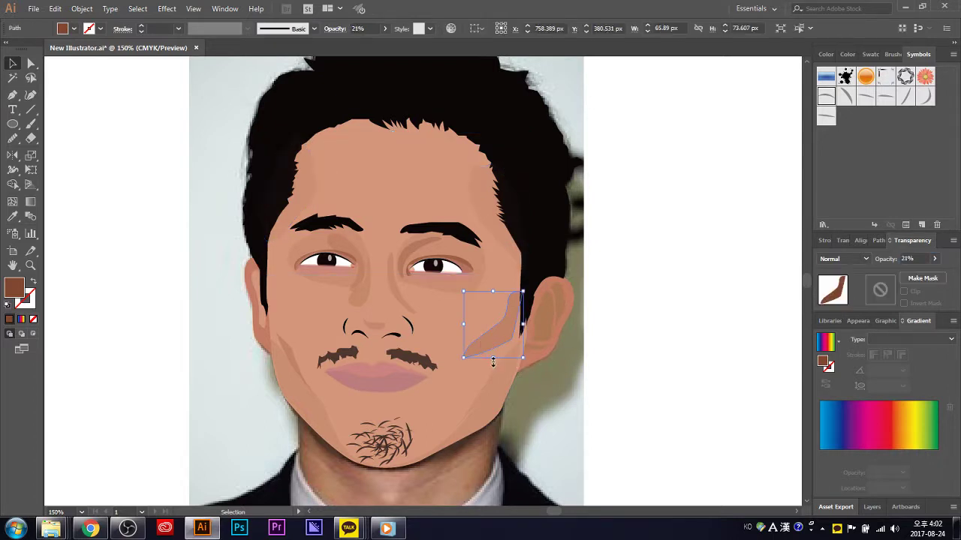
click(670, 389)
scroll(670, 388, down, 1)
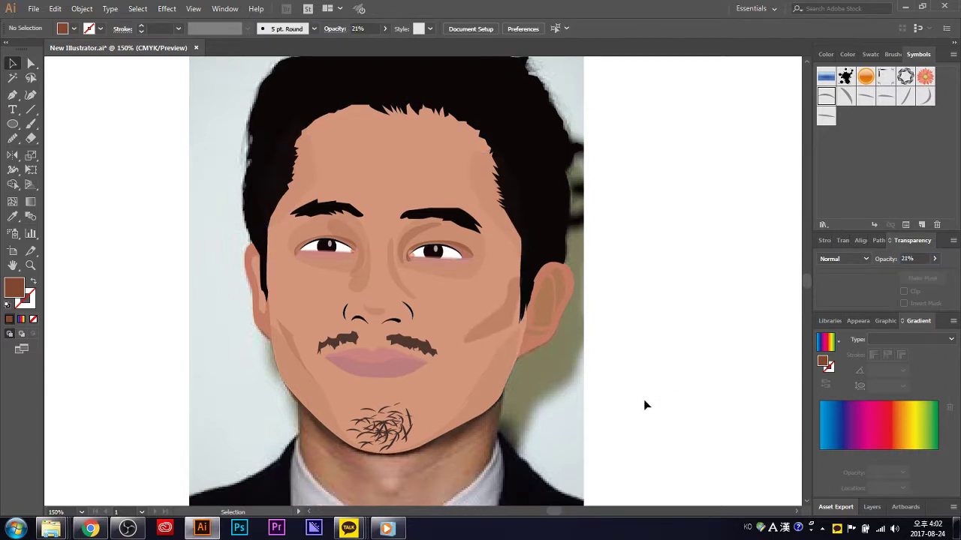
scroll(644, 406, up, 1)
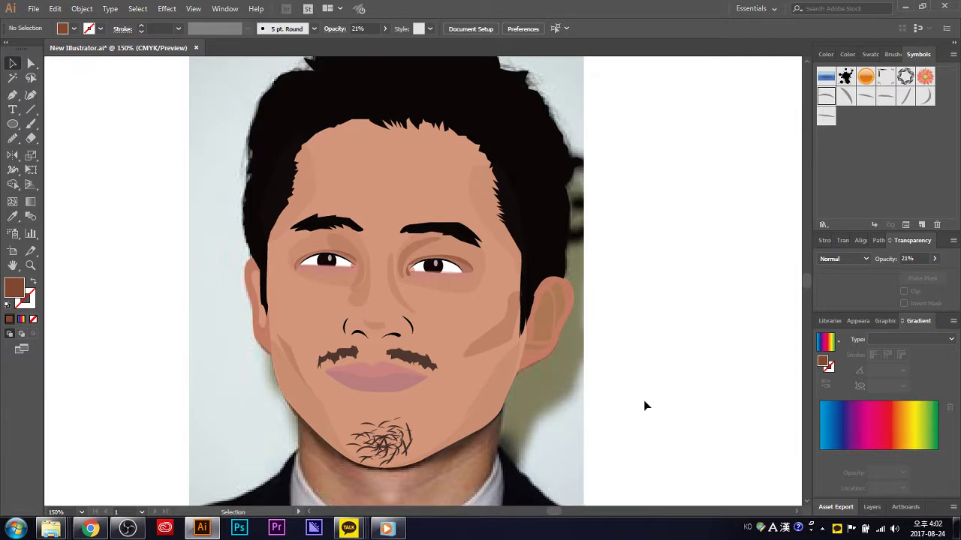
scroll(645, 406, down, 3)
scroll(645, 406, up, 2)
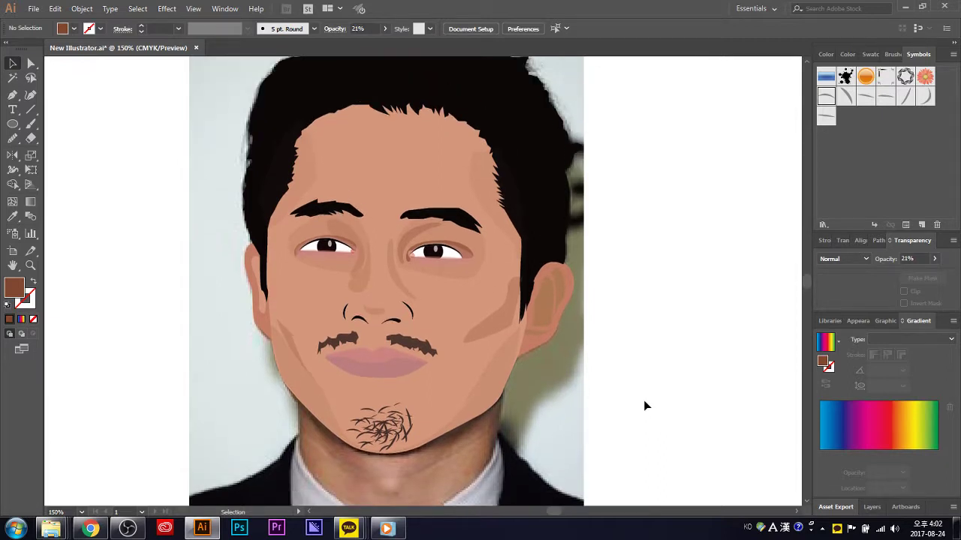
scroll(645, 406, up, 2)
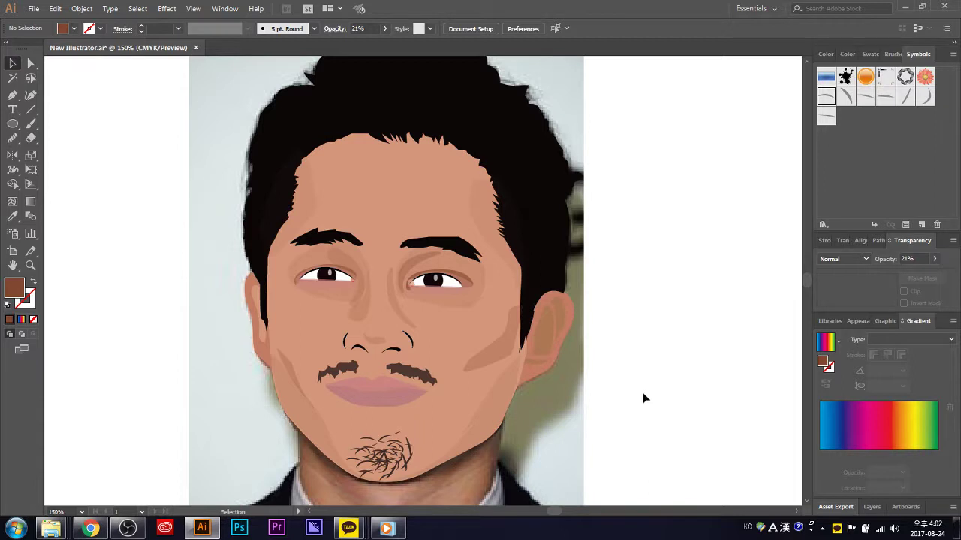
scroll(565, 413, down, 3)
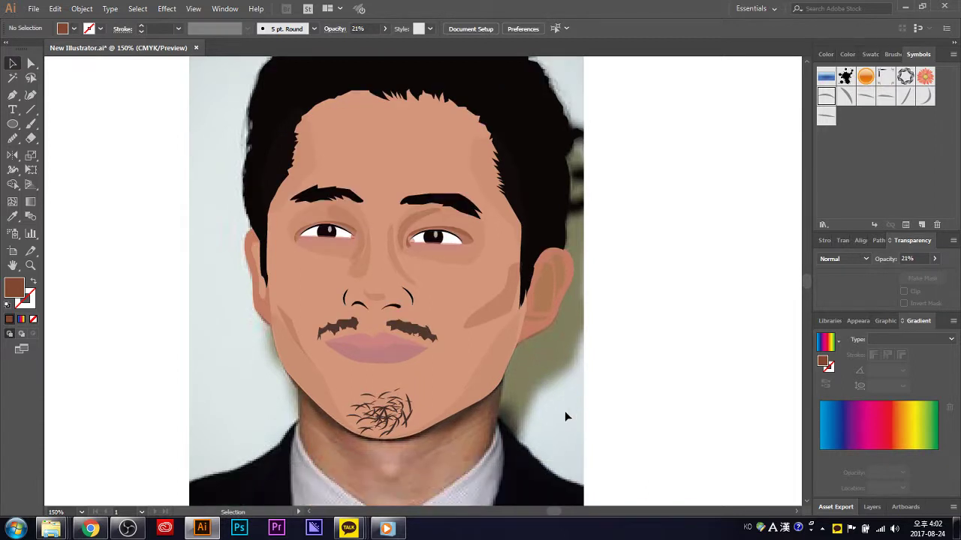
scroll(564, 413, down, 1)
scroll(560, 410, up, 2)
scroll(560, 411, down, 3)
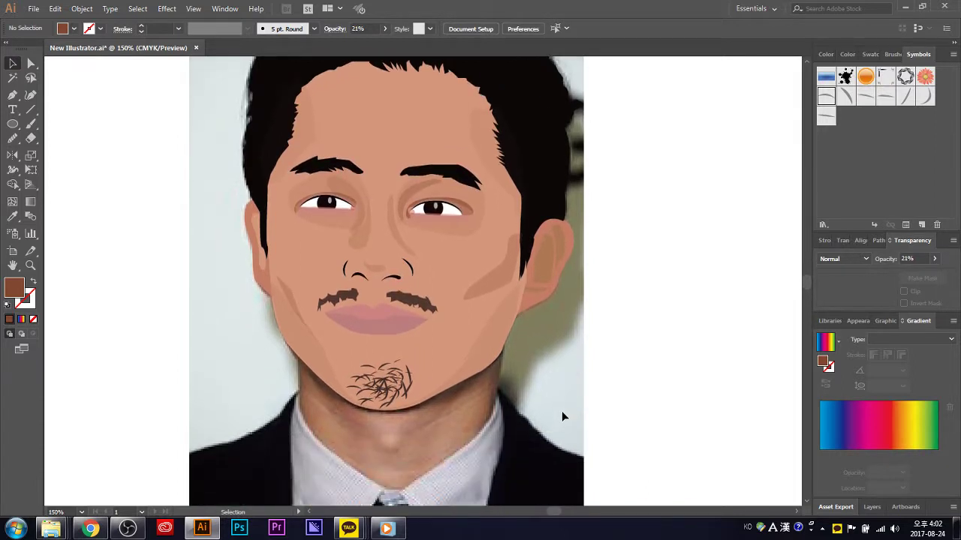
scroll(561, 411, down, 2)
scroll(563, 413, down, 1)
scroll(605, 429, up, 2)
scroll(574, 418, up, 1)
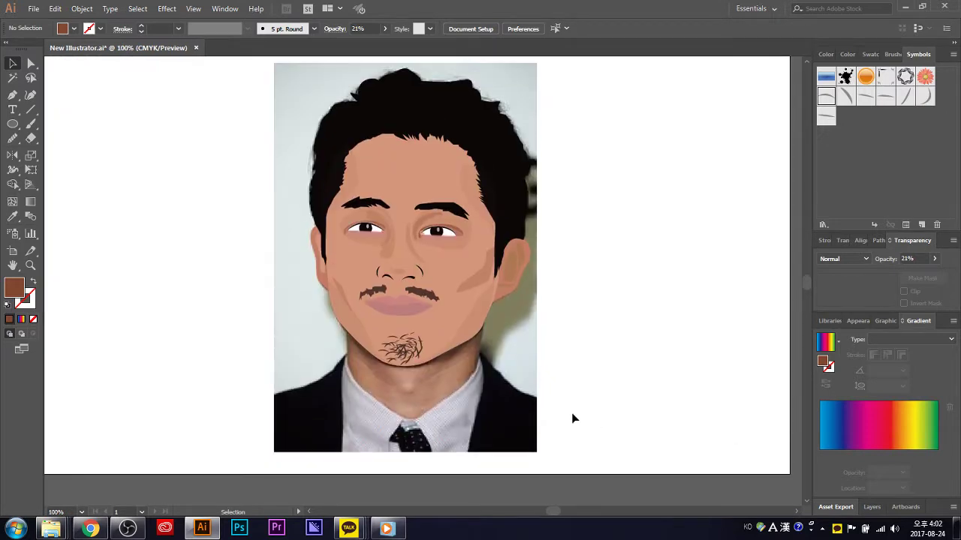
scroll(572, 418, up, 1)
scroll(481, 368, up, 1)
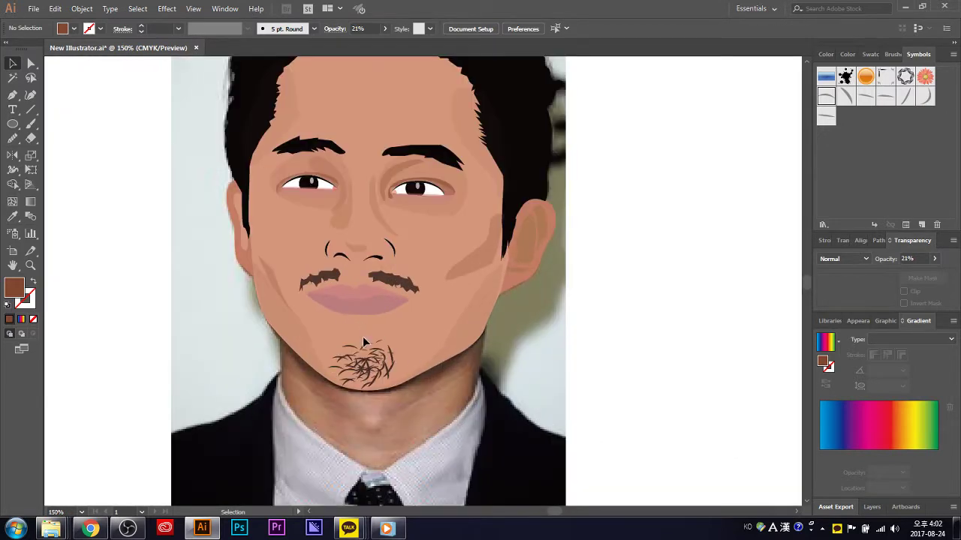
scroll(362, 342, up, 1)
- Fill the lips group with the White, Black gradient preset
click(323, 325)
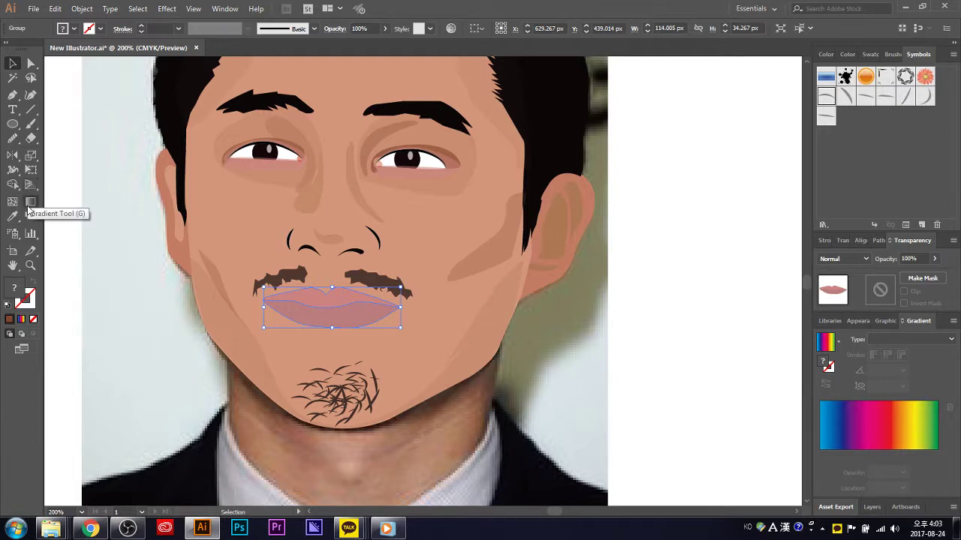
click(30, 205)
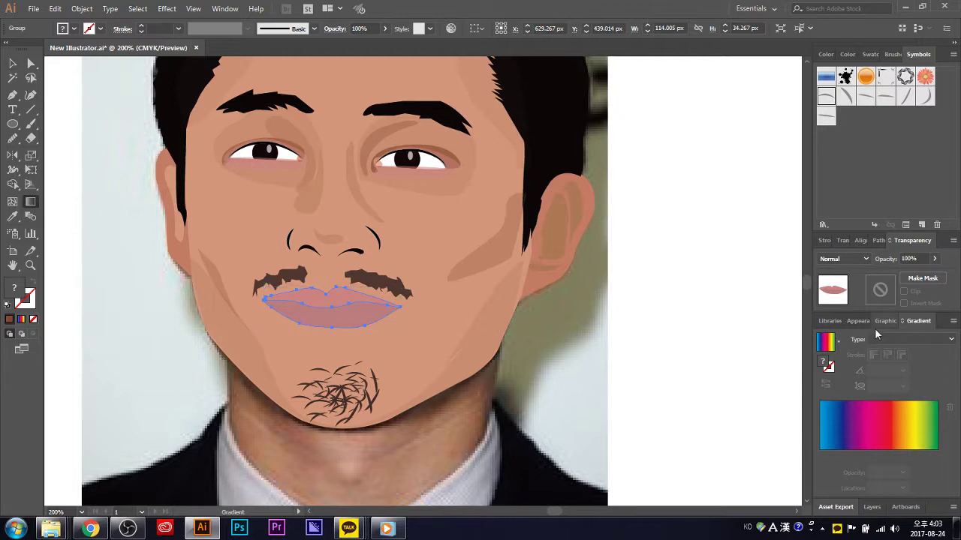
click(838, 343)
click(839, 343)
drag(837, 406, 831, 364)
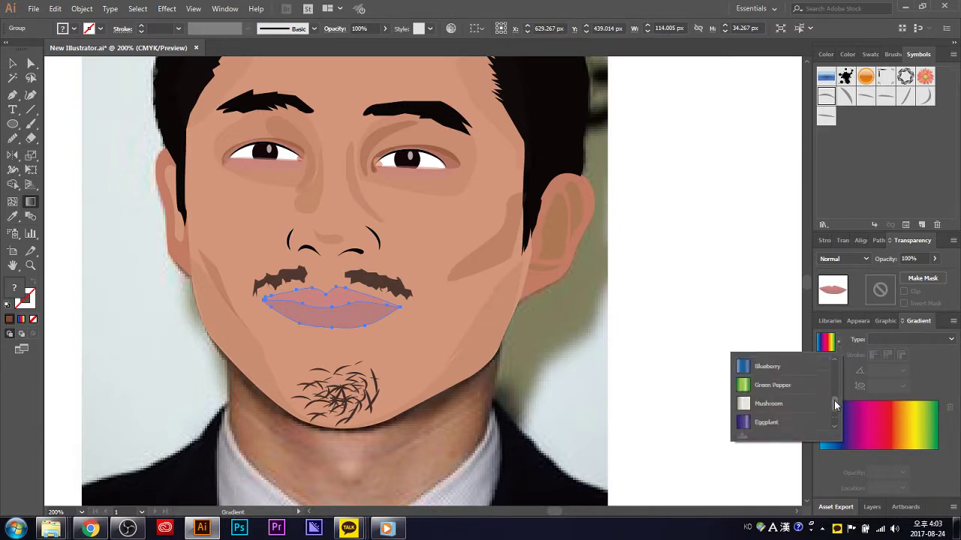
click(792, 372)
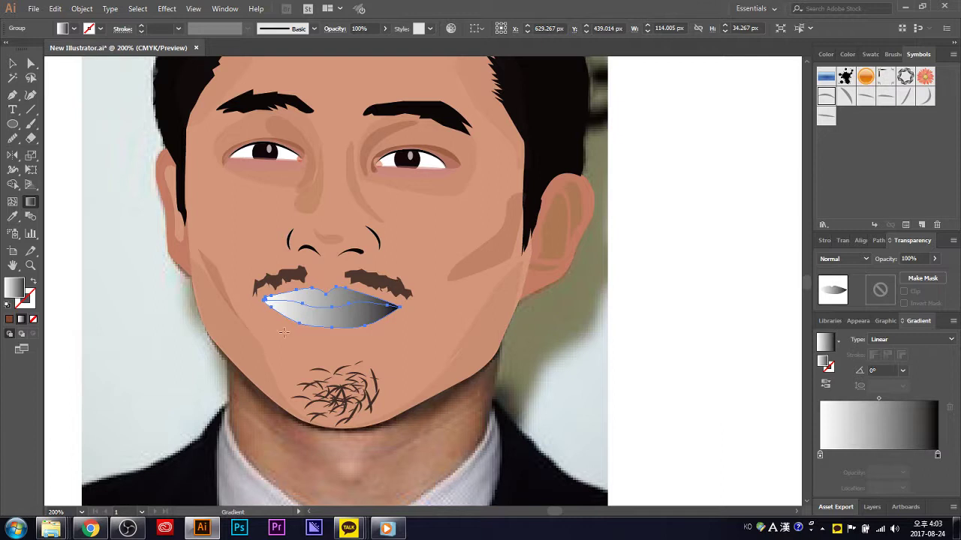
- Ungroup the lips and select the lip path on its own
key(v)
click(647, 224)
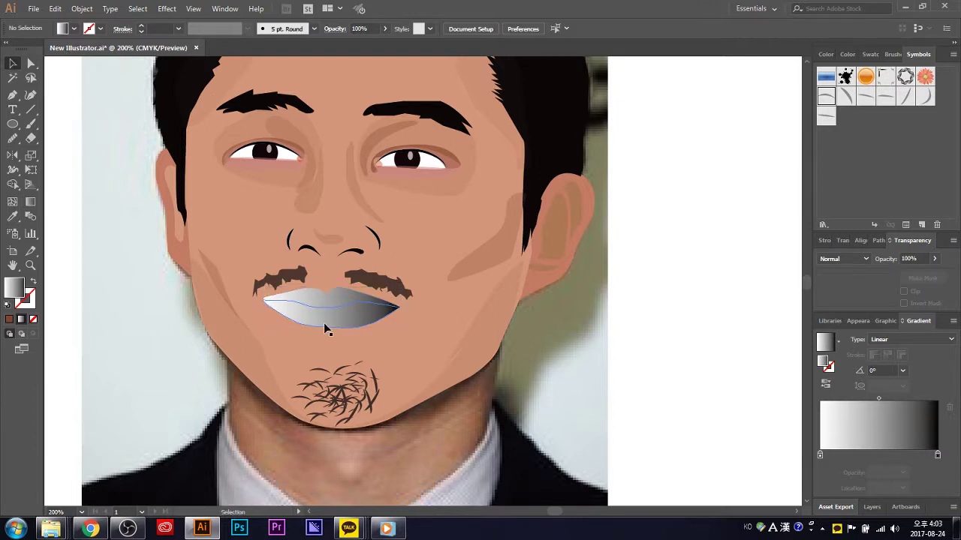
click(324, 323)
right_click(324, 323)
click(430, 426)
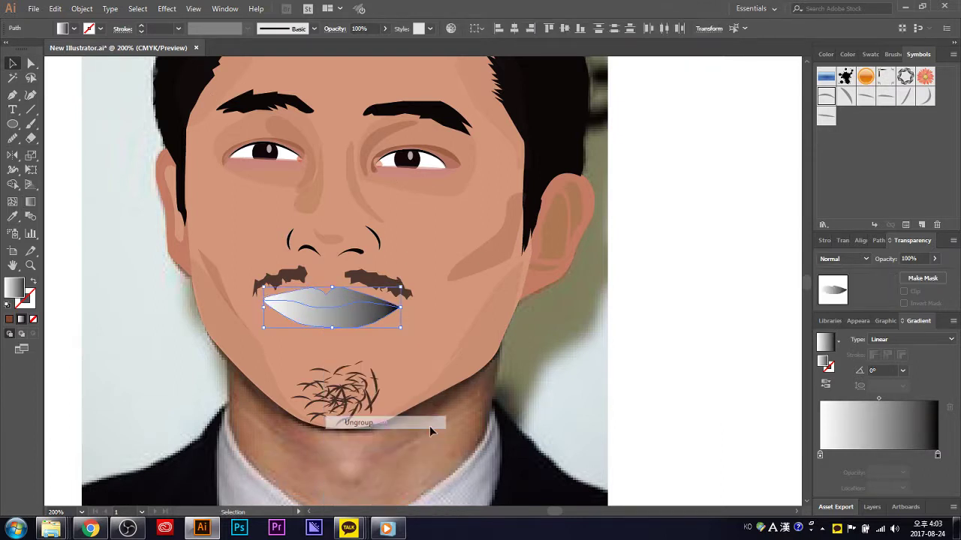
click(337, 321)
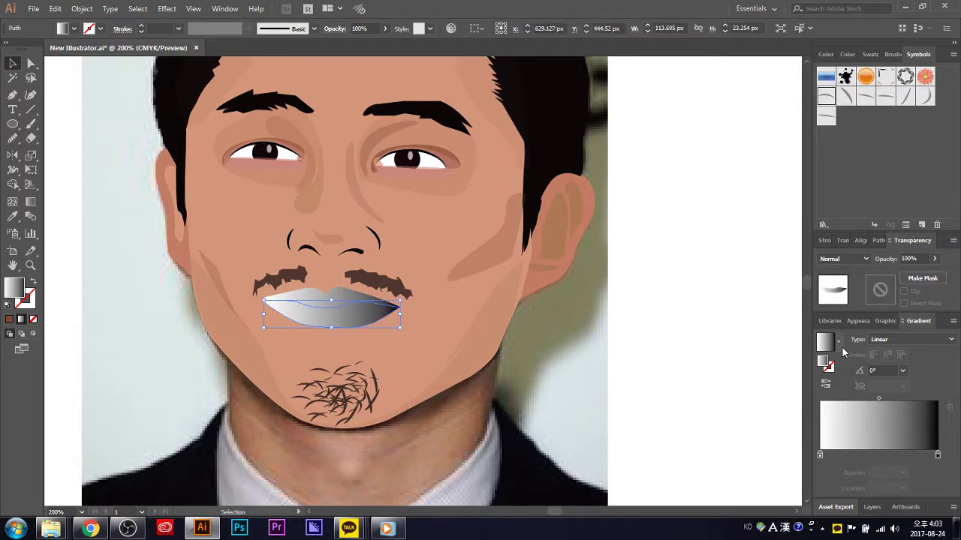
- Eyedropper the skin colour, then the cheek's translucent brown, onto the lip shape
double_click(820, 457)
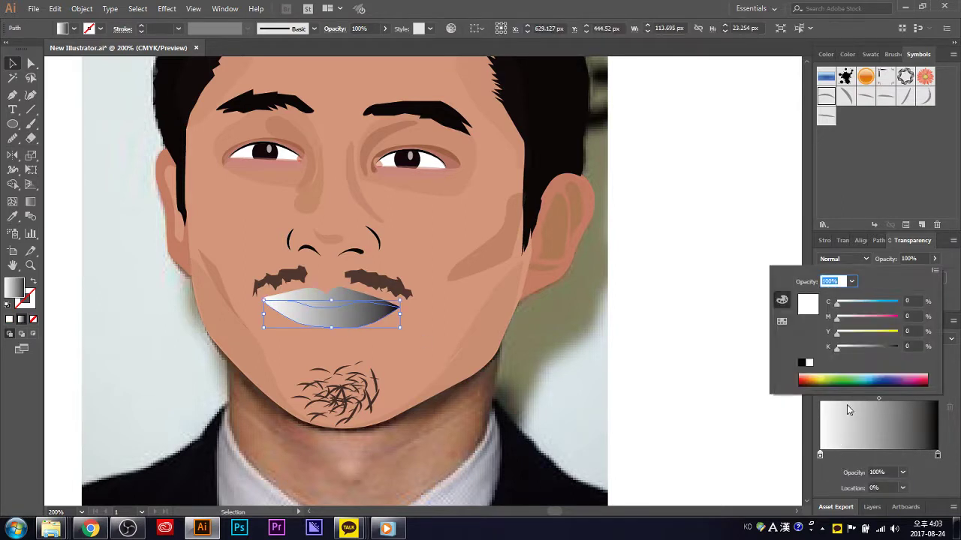
click(676, 366)
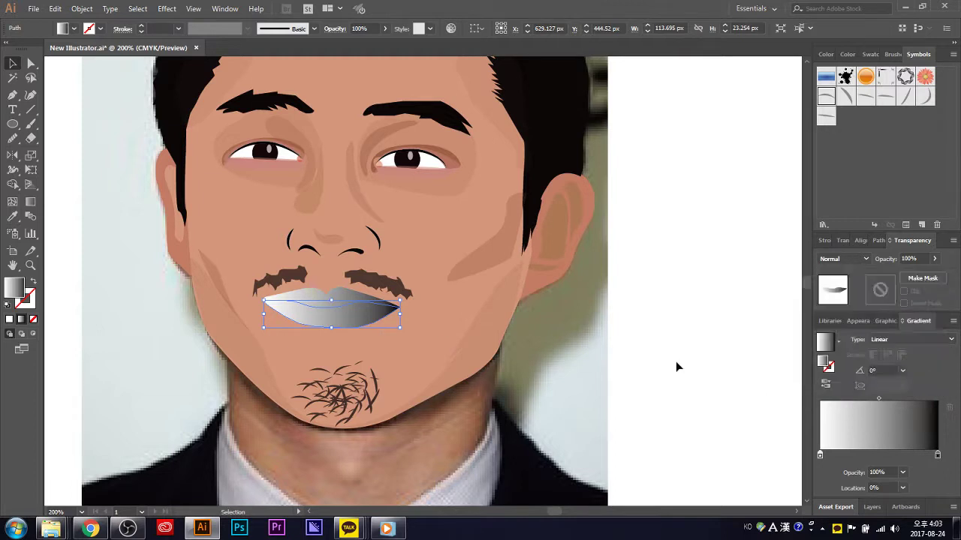
key(i)
click(439, 341)
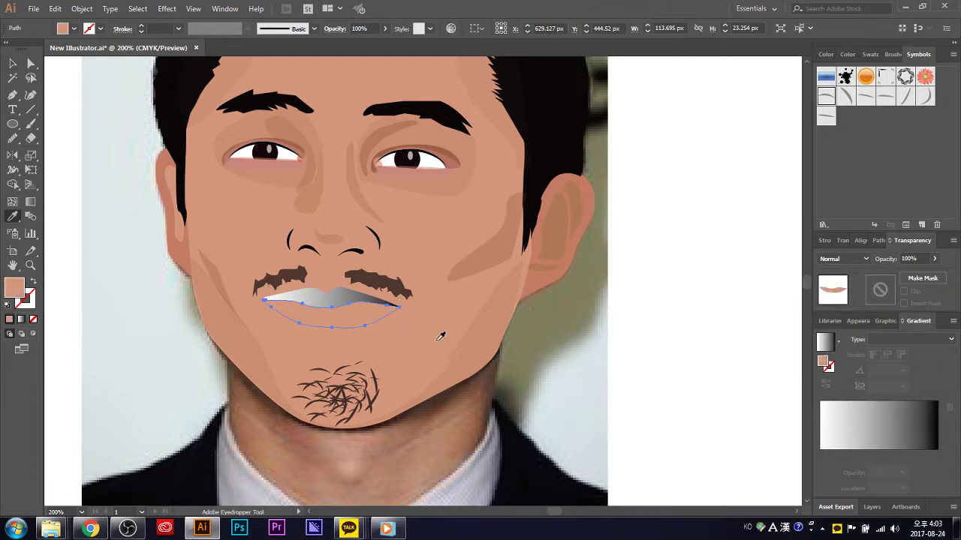
click(463, 276)
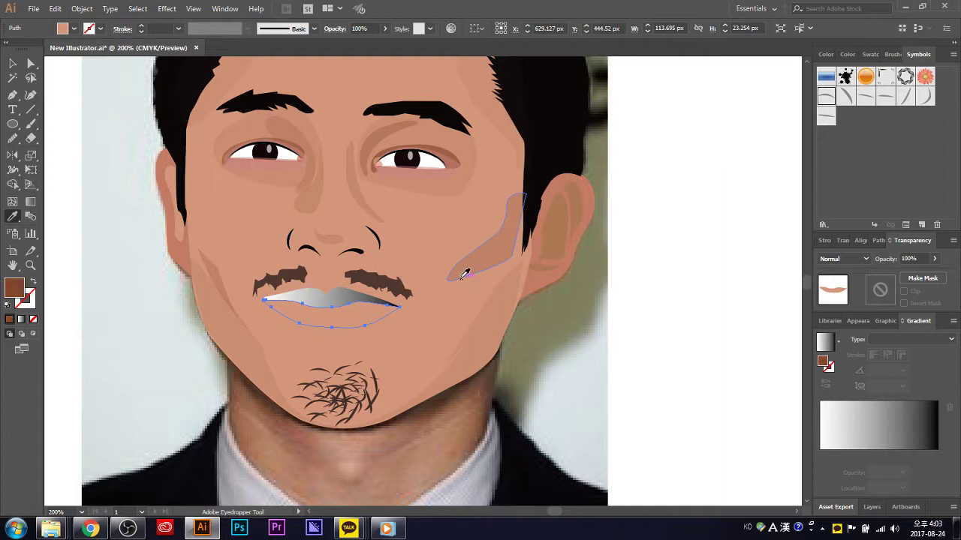
key(v)
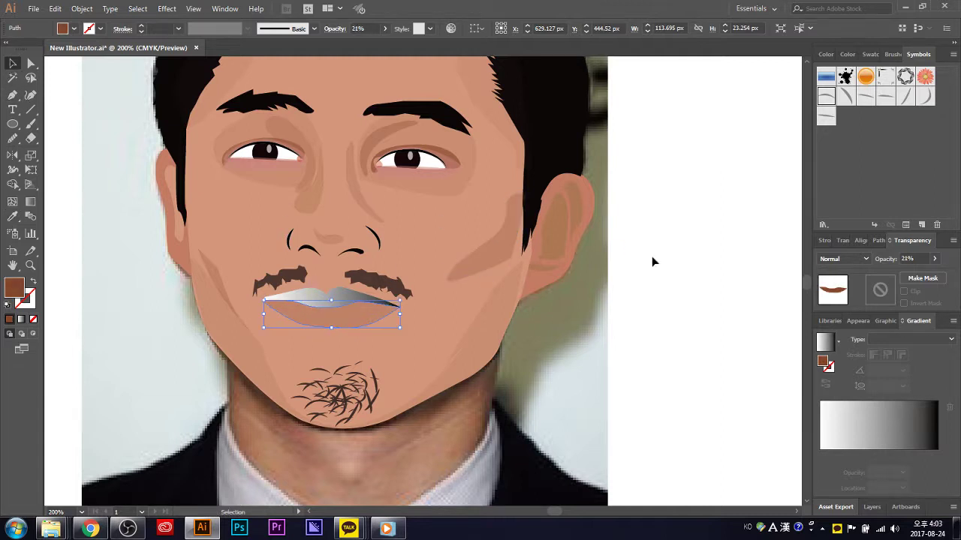
- Make the upper lip the cheek's translucent brown at 10% opacity
click(651, 256)
click(320, 300)
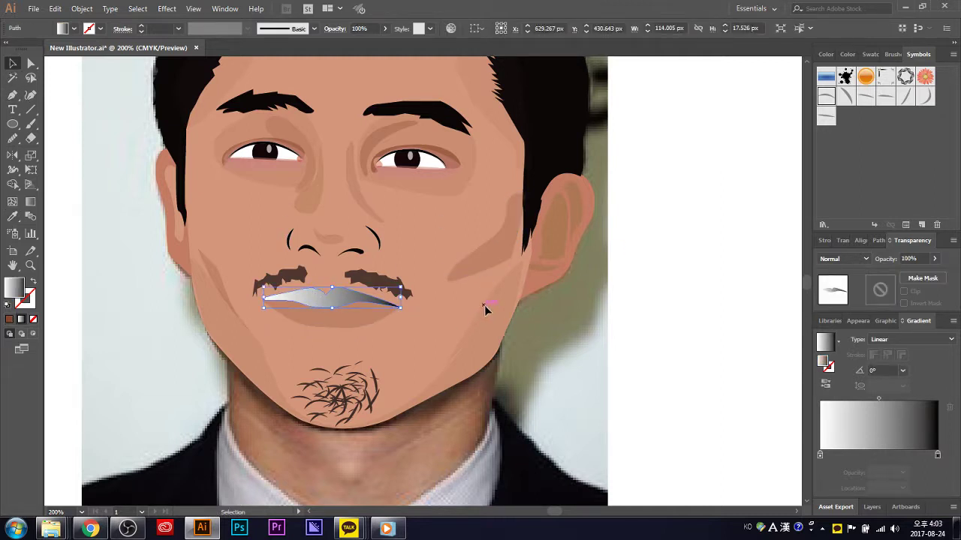
key(i)
click(492, 253)
click(501, 304)
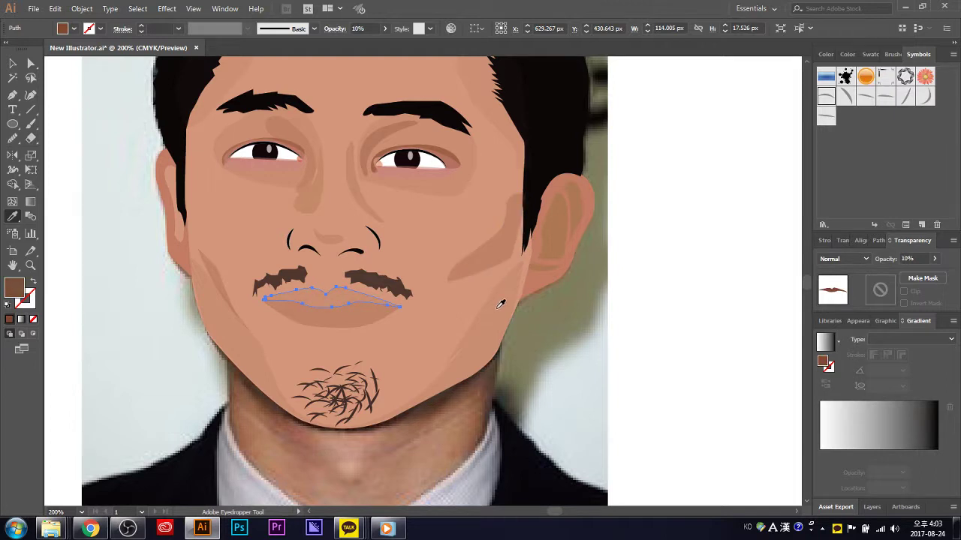
key(v)
click(459, 224)
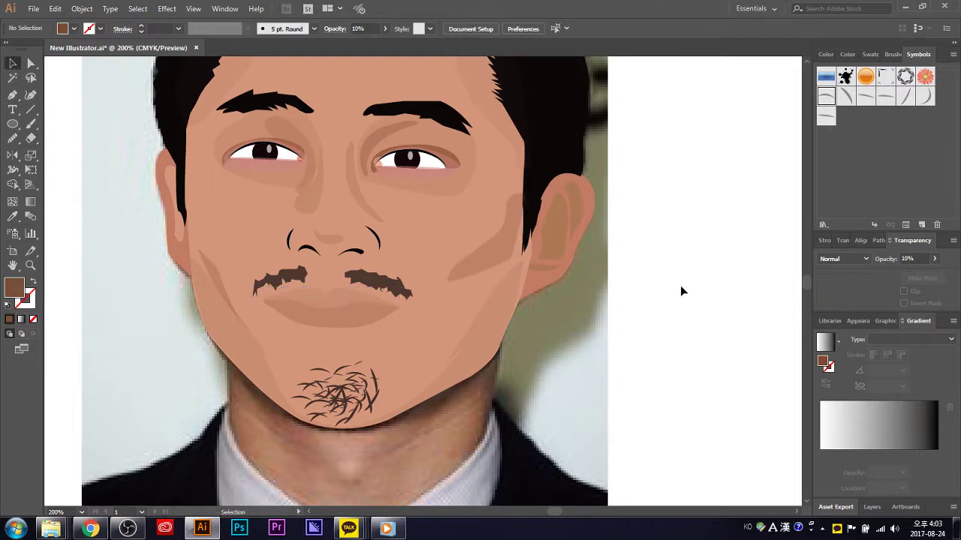
- Give the lower lip shape a linear gradient fill
scroll(680, 291, up, 2)
click(360, 367)
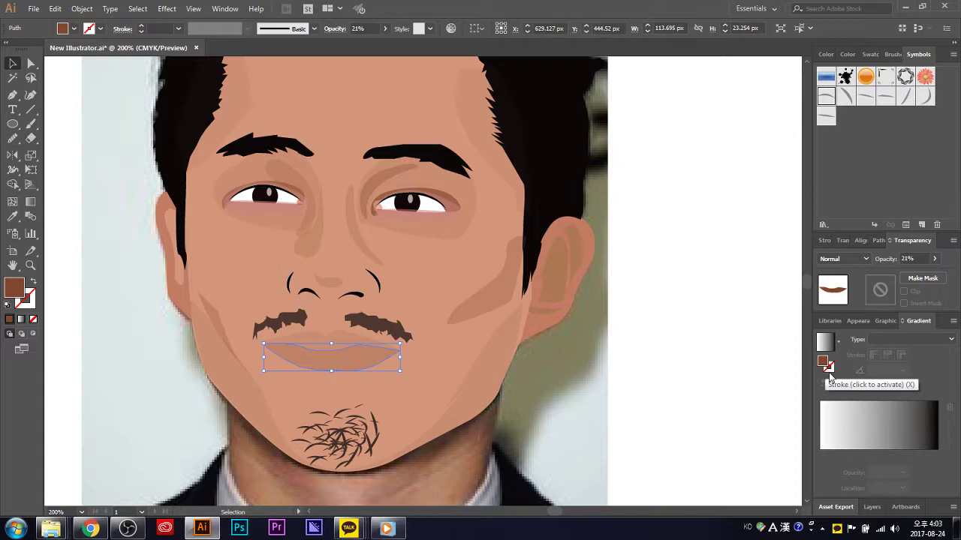
double_click(825, 363)
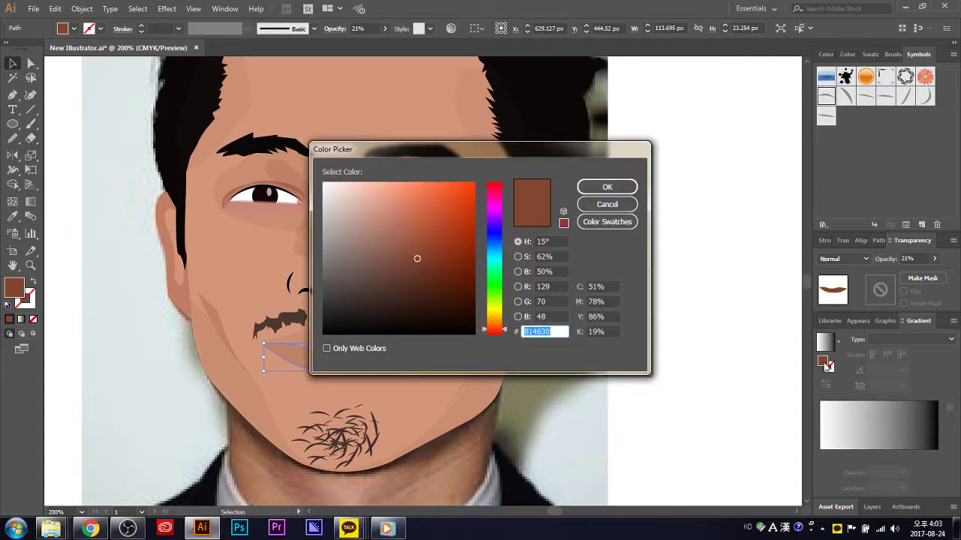
drag(478, 151, 589, 162)
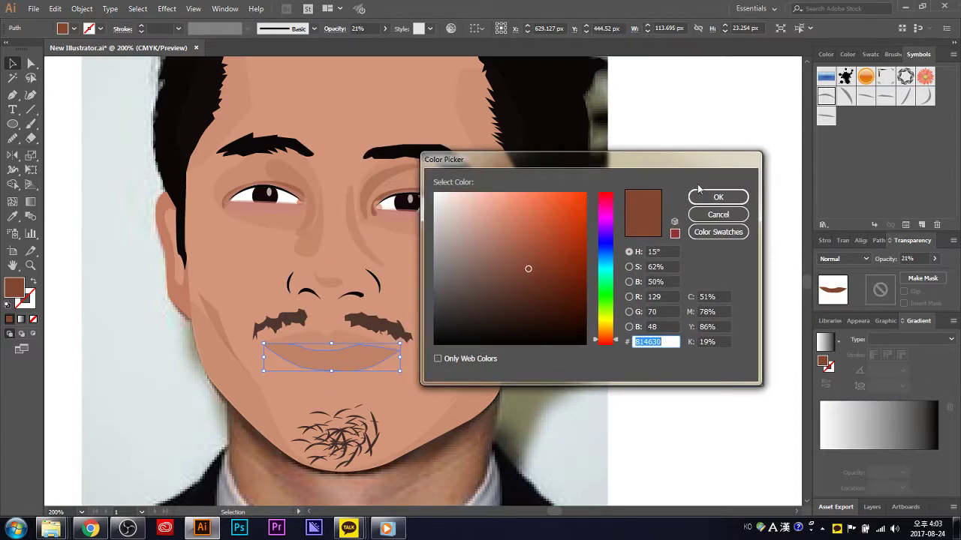
click(718, 215)
click(822, 451)
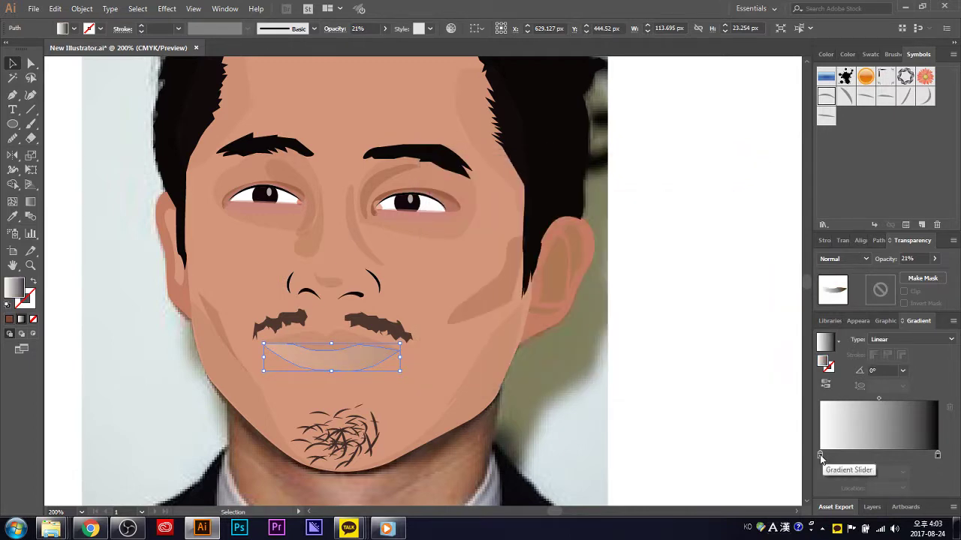
- Set the lip gradient stops to brown on the left and red-orange on the right
double_click(820, 455)
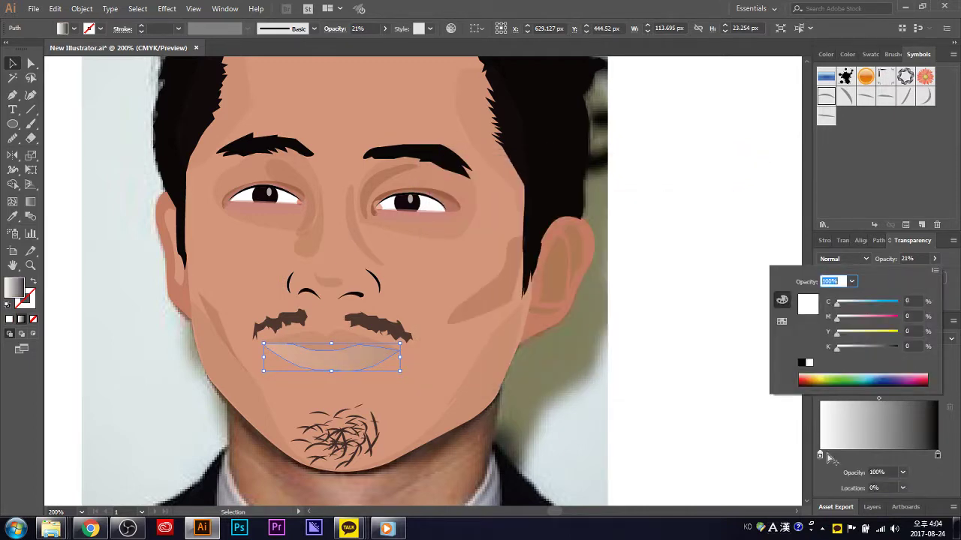
click(780, 321)
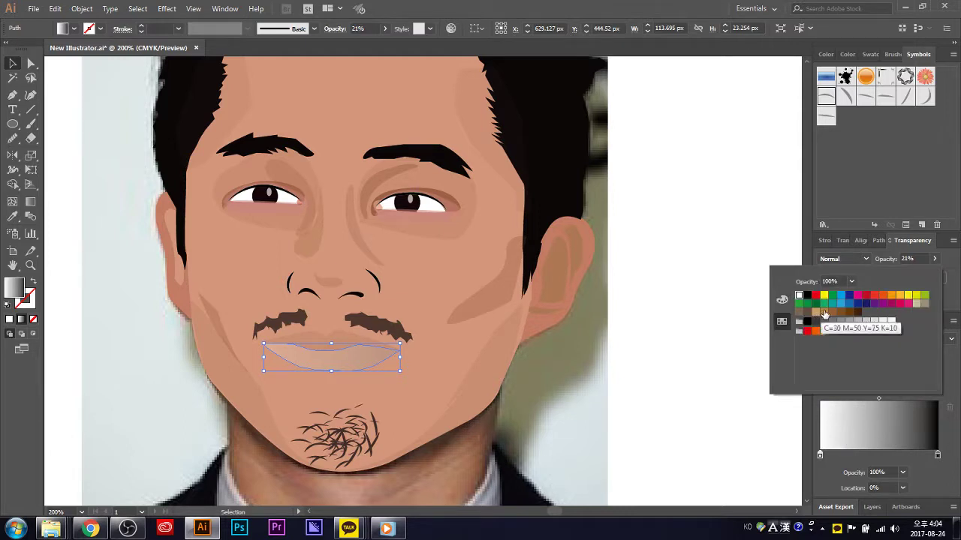
click(815, 313)
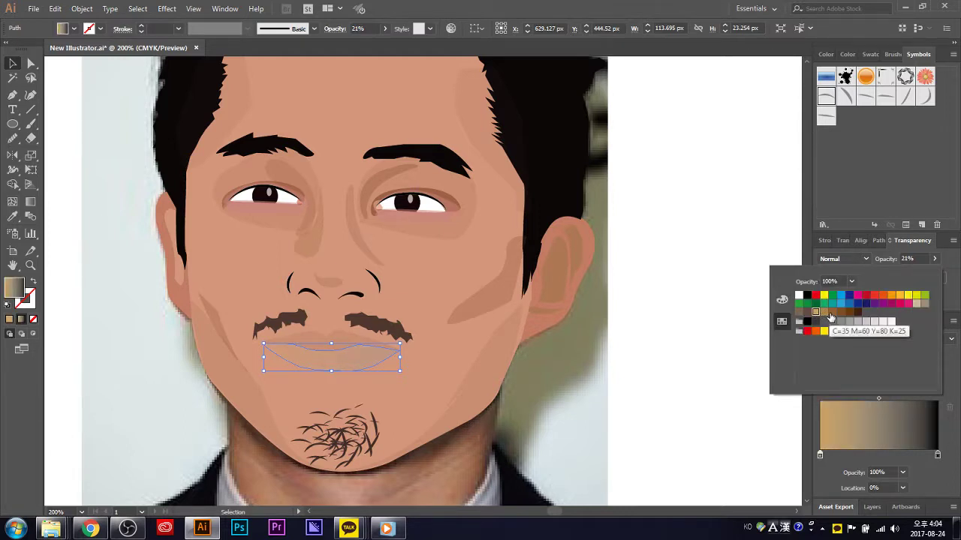
click(832, 313)
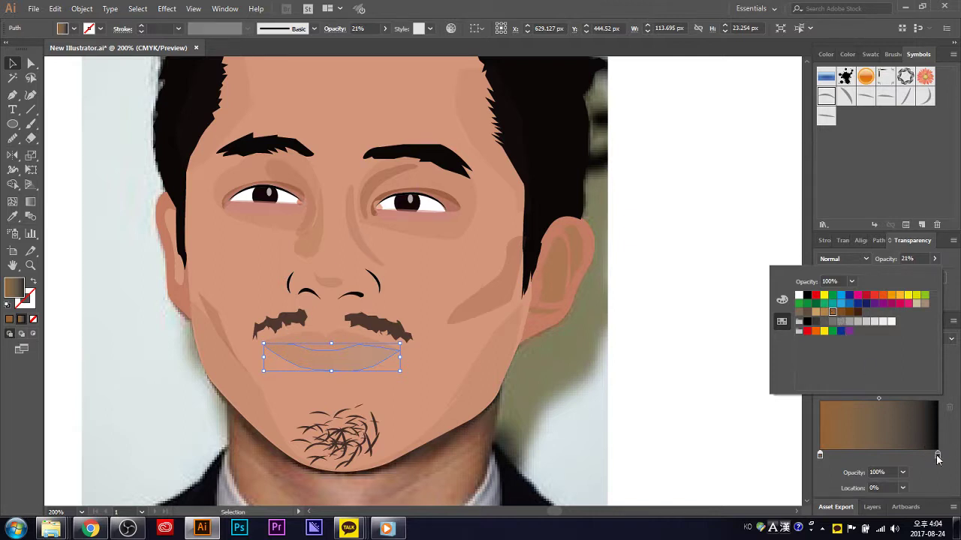
double_click(936, 456)
click(824, 312)
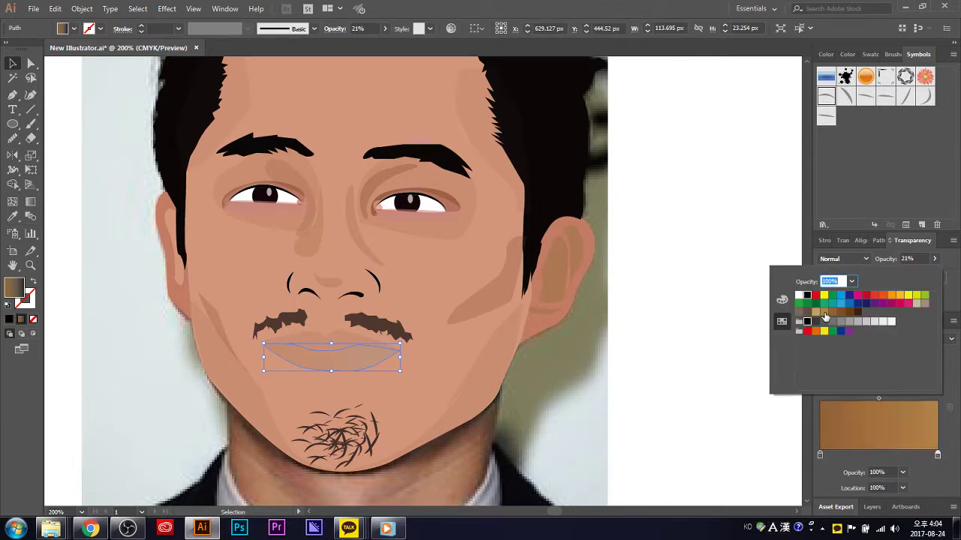
click(875, 297)
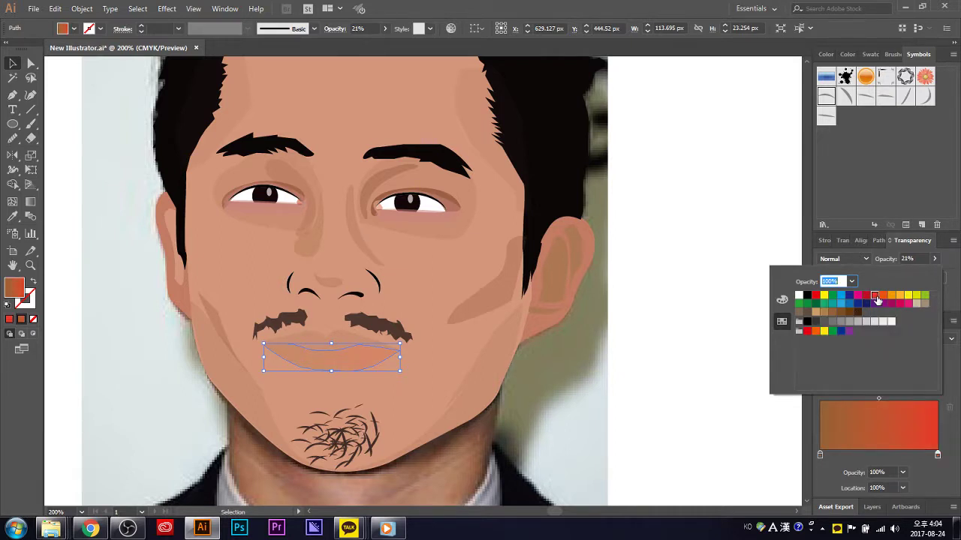
click(767, 451)
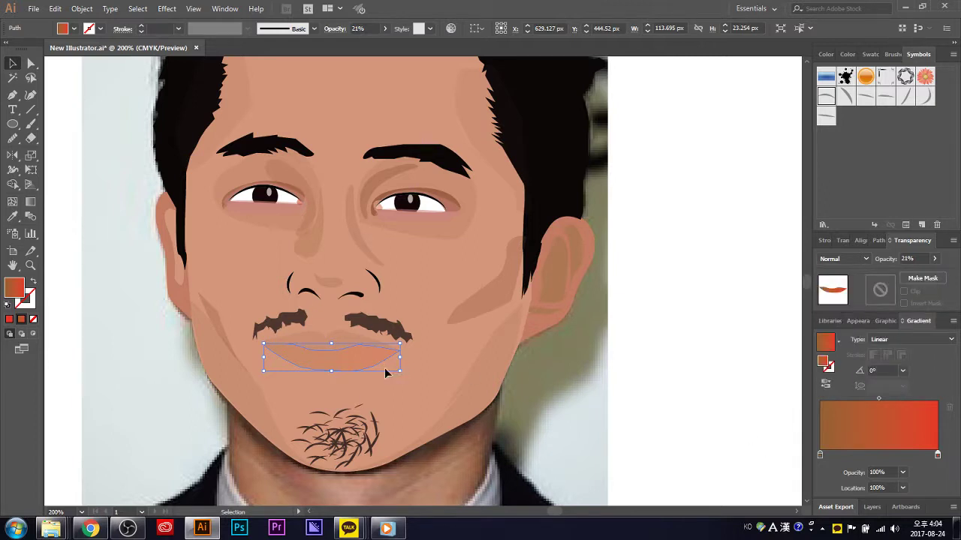
- Turn the lip gradient to run vertically, about 91°, with the Gradient tool
click(31, 202)
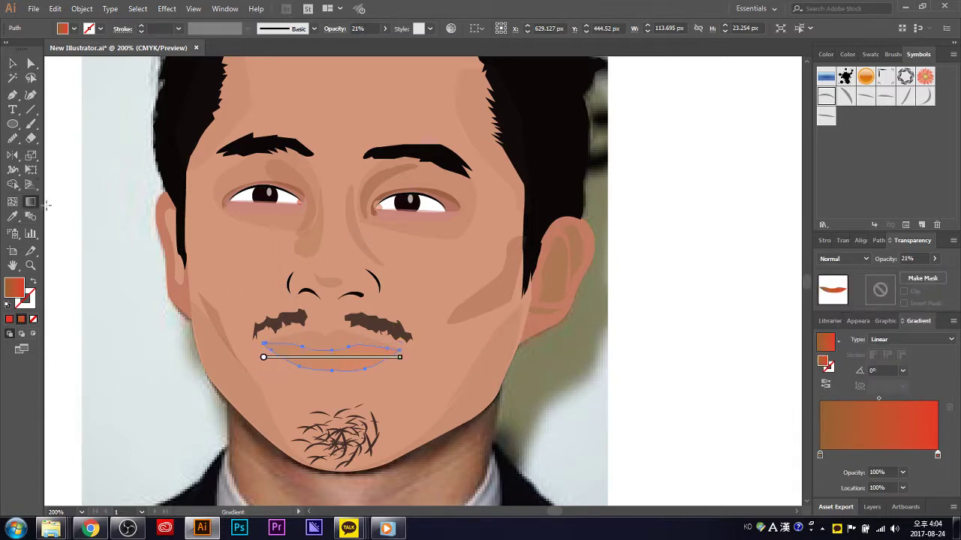
drag(334, 379, 333, 347)
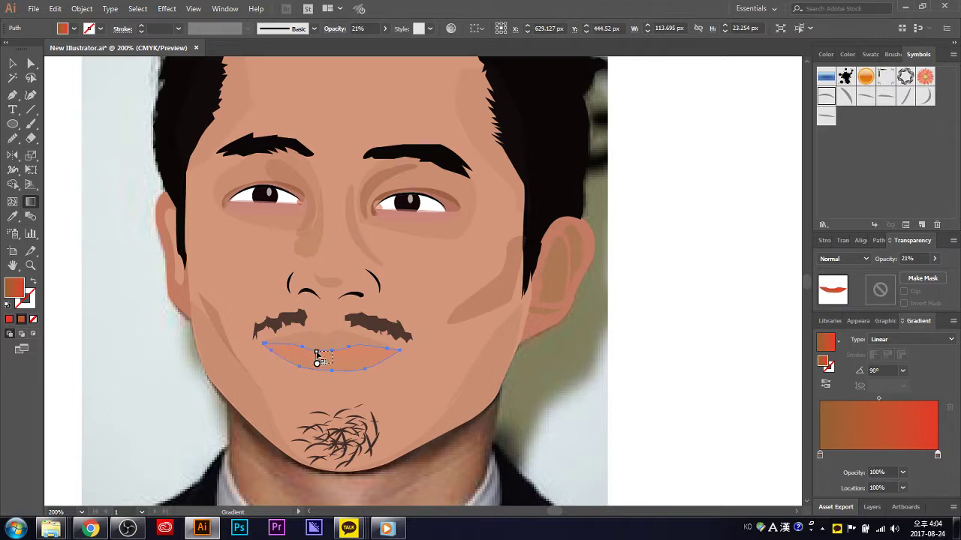
drag(317, 355, 317, 356)
mouse_move(332, 363)
mouse_down()
mouse_move(319, 364)
mouse_move(331, 343)
mouse_up()
click(13, 63)
click(450, 282)
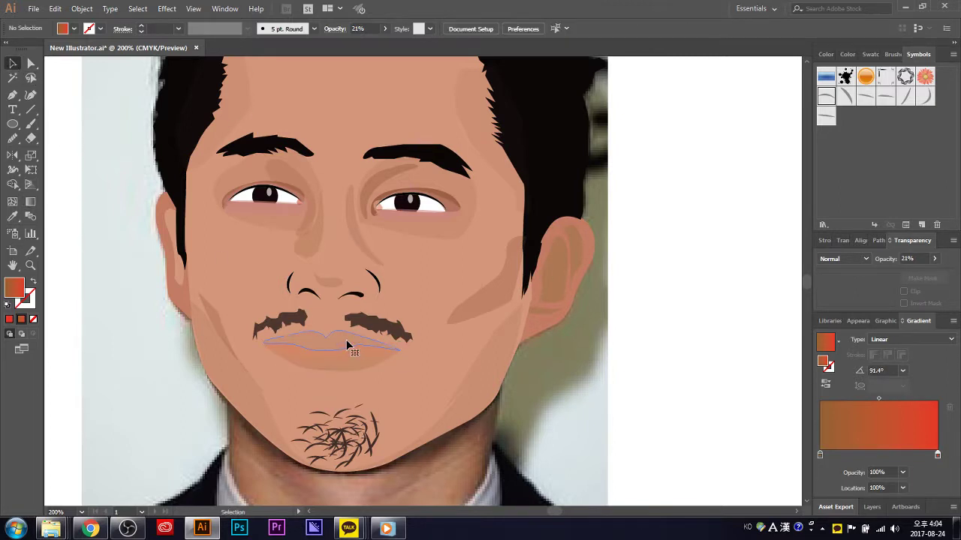
- Drag the mouth-line path's handles so the dark line curves from corner to corner between the lips
click(346, 343)
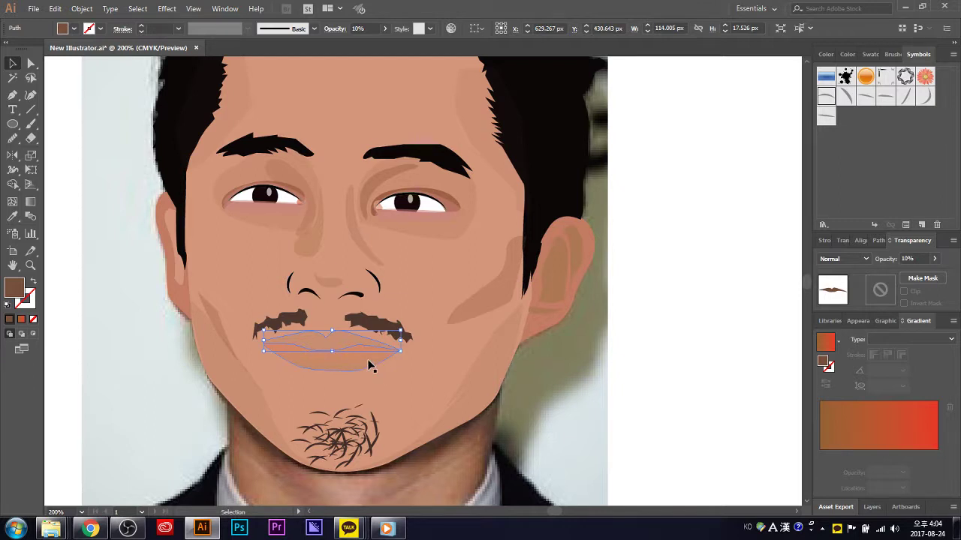
click(691, 378)
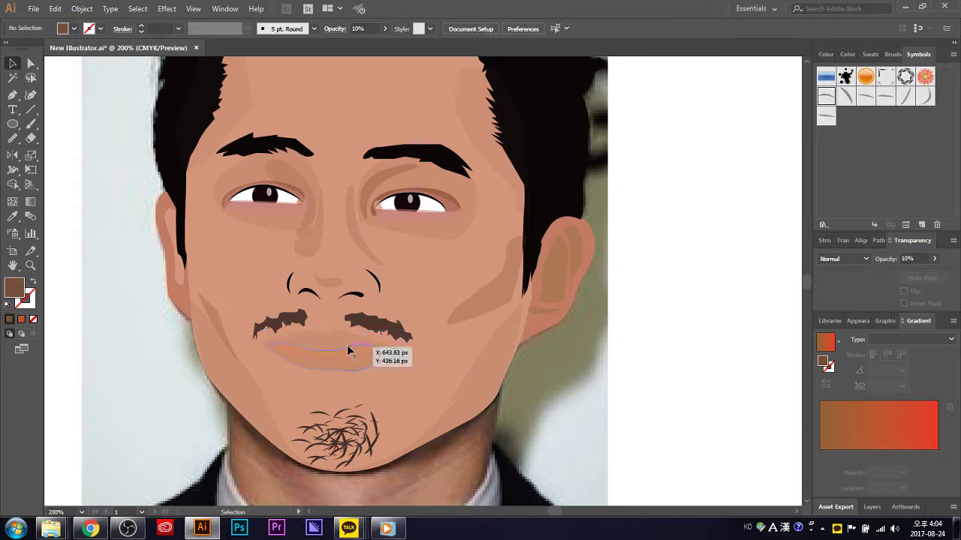
click(13, 95)
scroll(328, 390, up, 1)
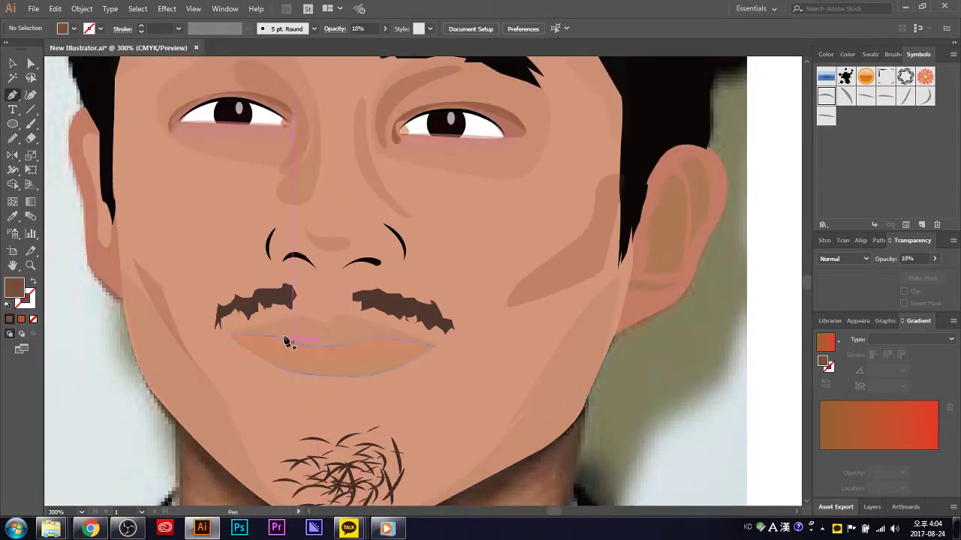
mouse_move(230, 334)
mouse_down()
mouse_move(312, 351)
mouse_move(361, 337)
mouse_move(375, 347)
mouse_up()
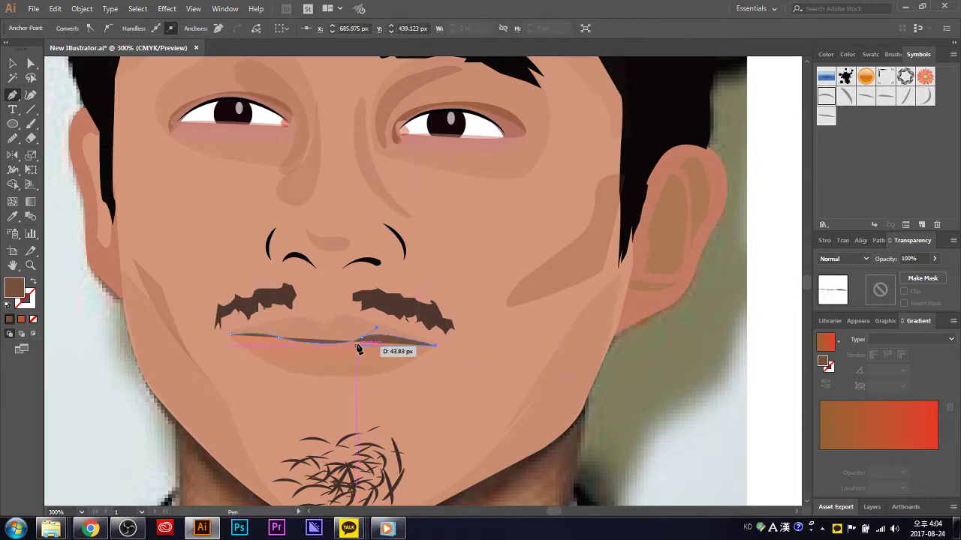
drag(375, 346, 356, 344)
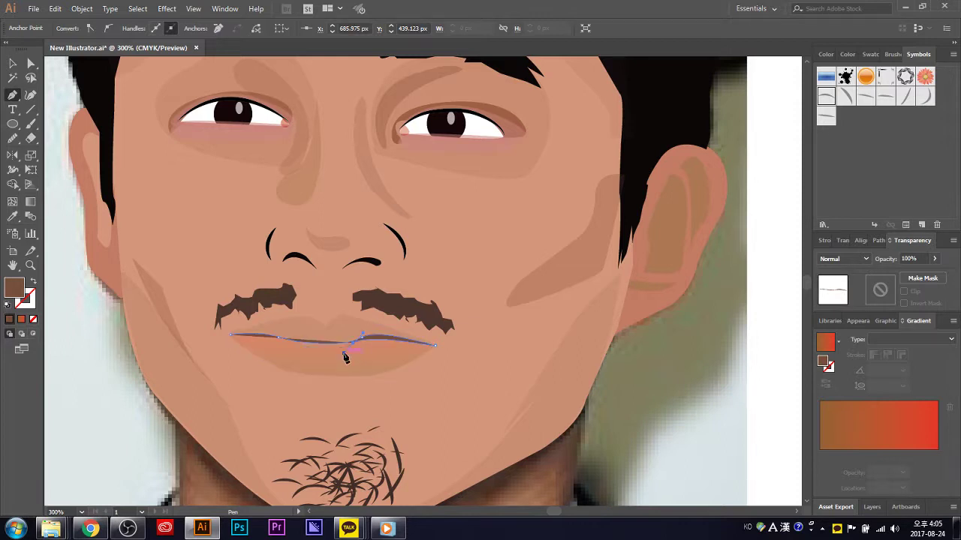
drag(230, 335, 272, 342)
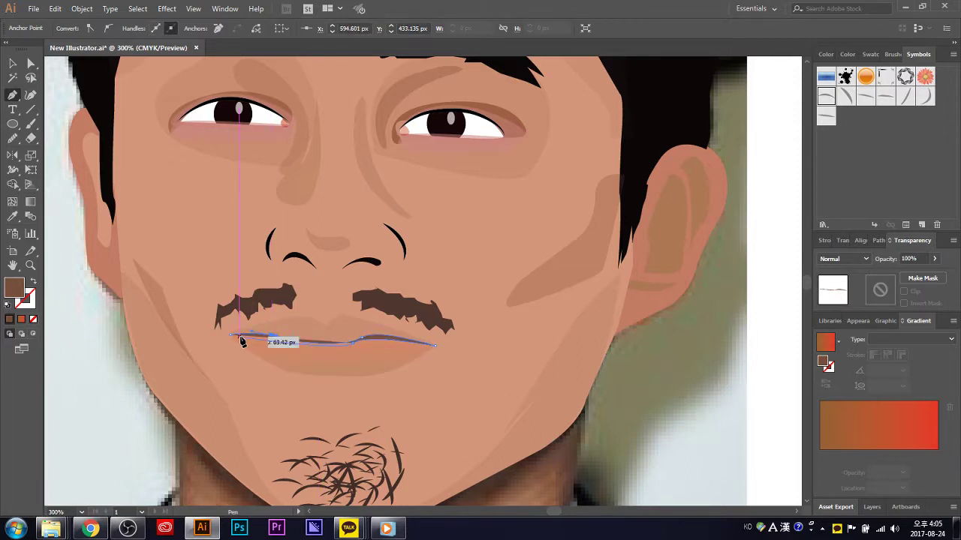
drag(273, 342, 230, 337)
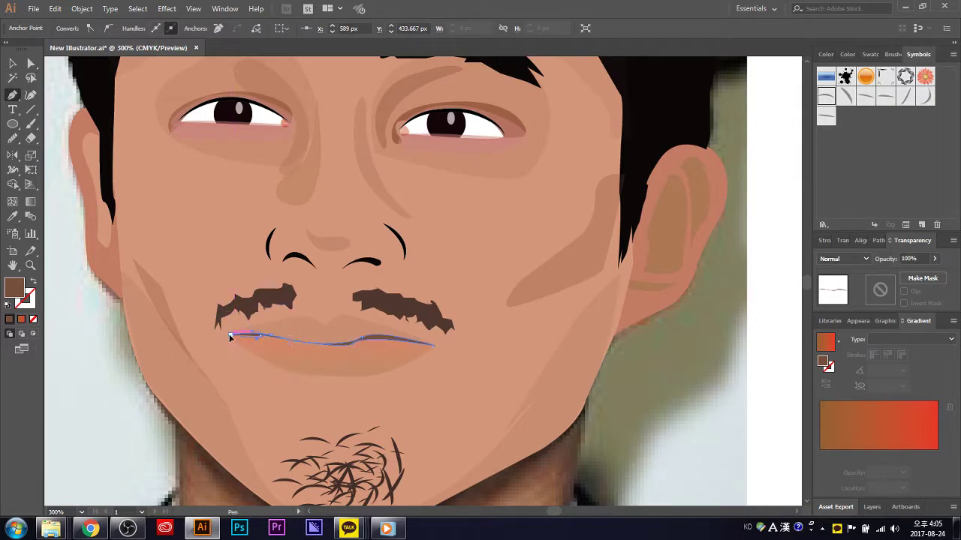
drag(296, 351, 230, 337)
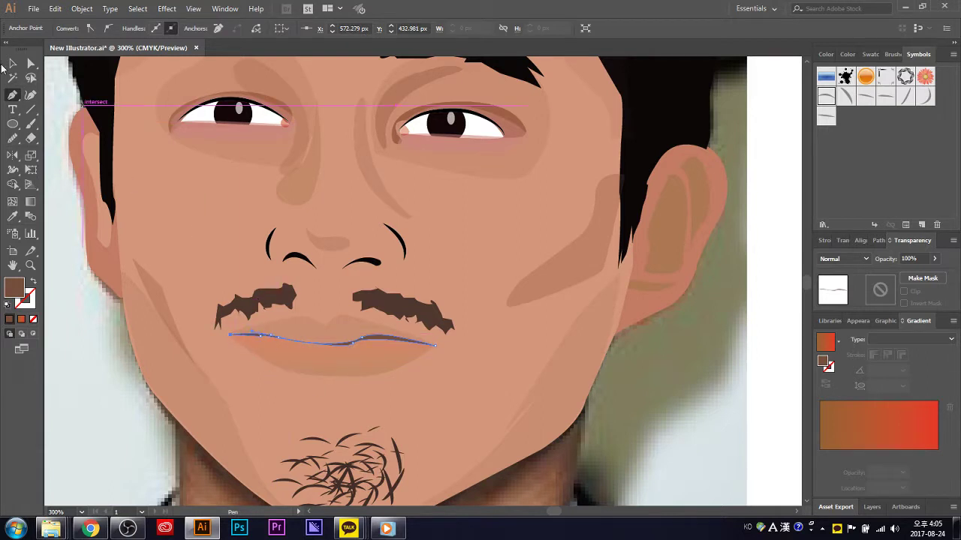
click(12, 63)
click(671, 388)
- Draw a closed curved shape over the middle of the mouth line to thicken it
scroll(671, 388, down, 2)
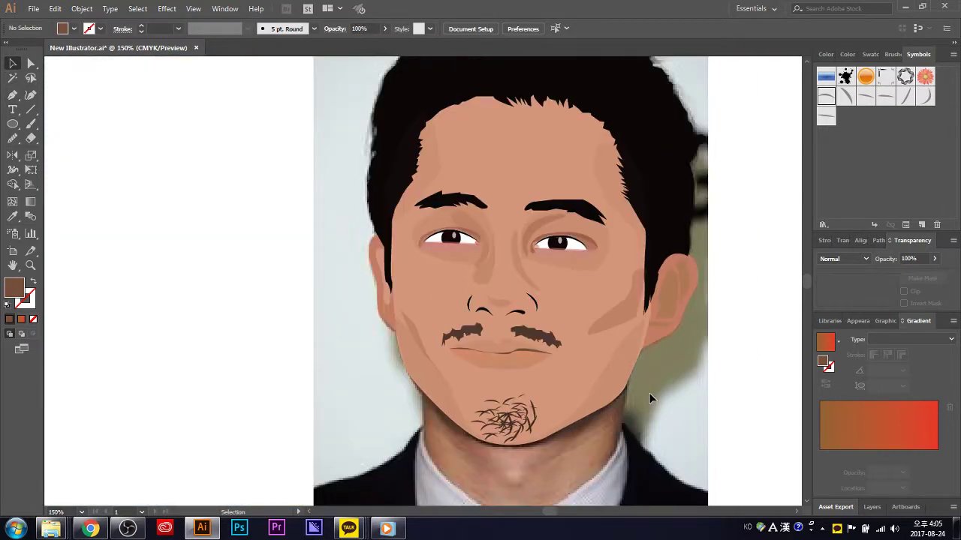
click(525, 353)
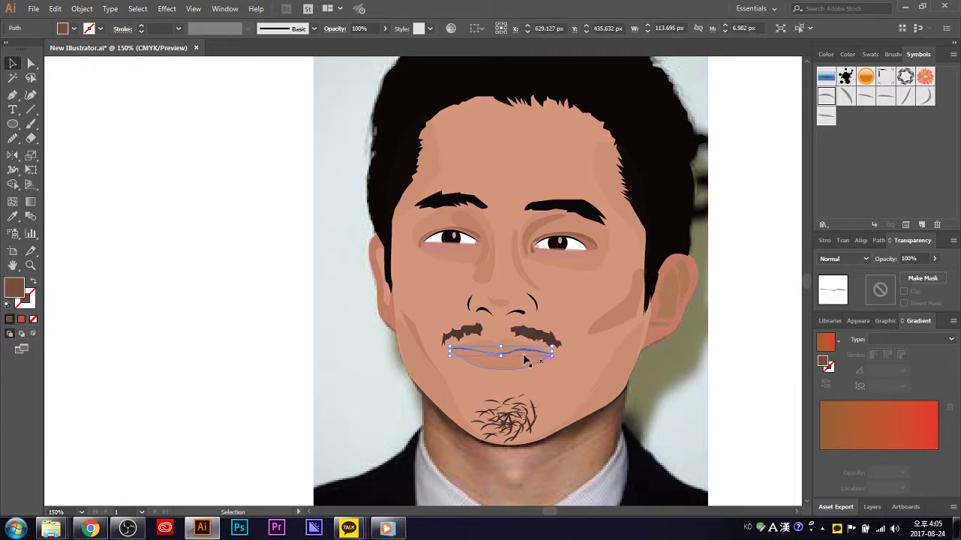
click(760, 340)
scroll(518, 341, up, 1)
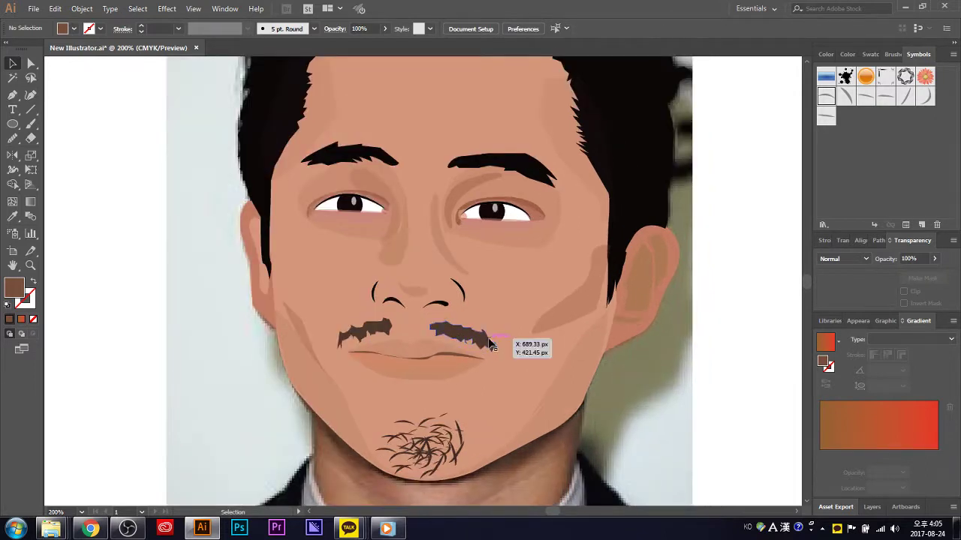
scroll(439, 375, up, 1)
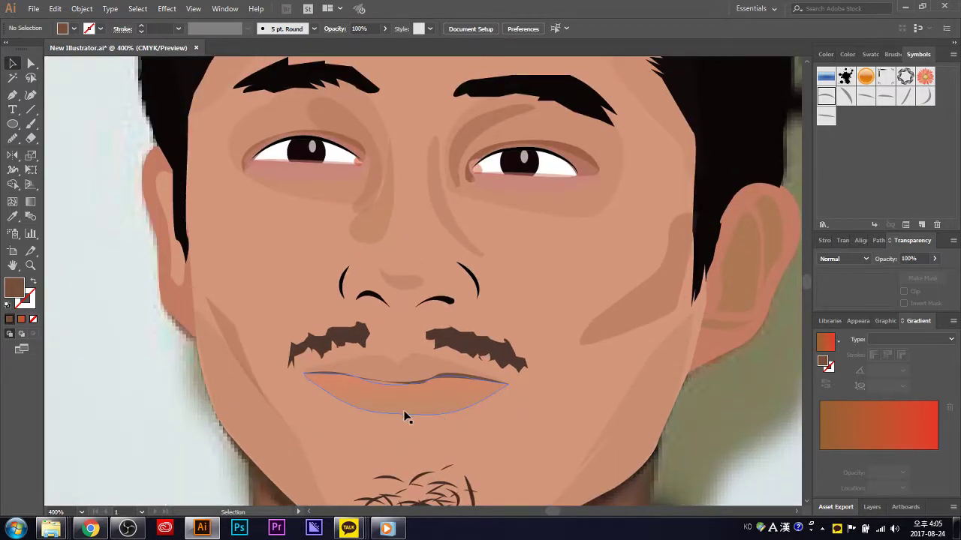
scroll(405, 415, up, 1)
key(p)
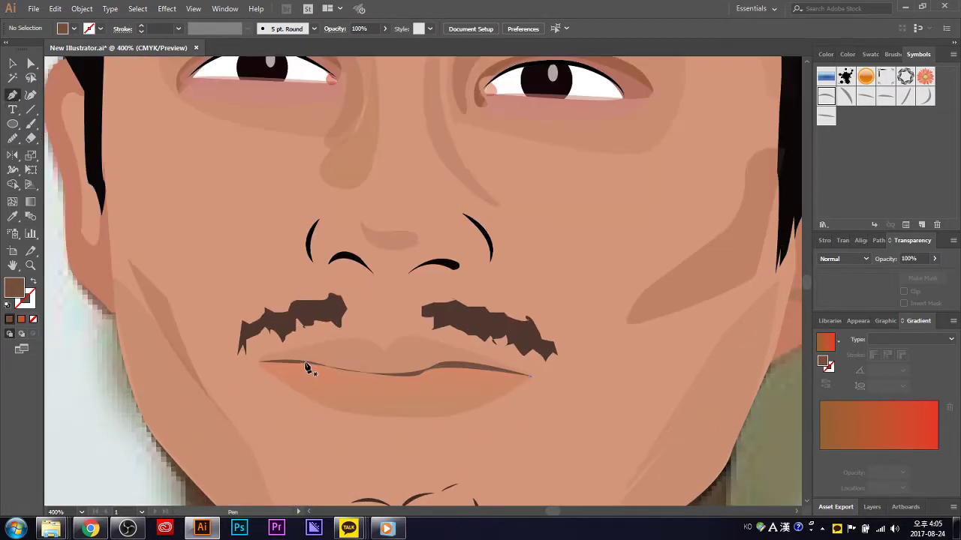
drag(300, 365, 348, 381)
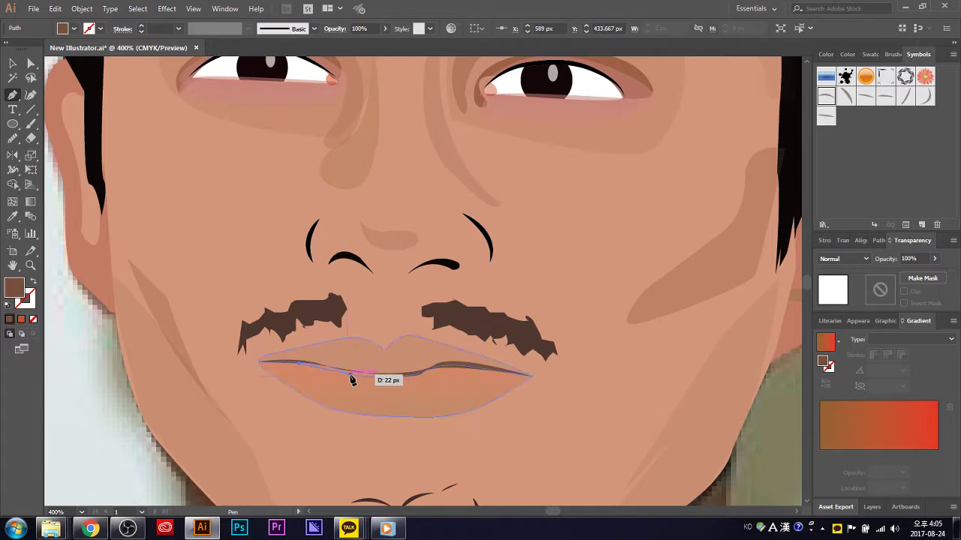
mouse_move(350, 373)
mouse_down()
mouse_move(374, 389)
mouse_move(408, 376)
mouse_move(371, 382)
mouse_move(418, 388)
mouse_move(352, 375)
mouse_up()
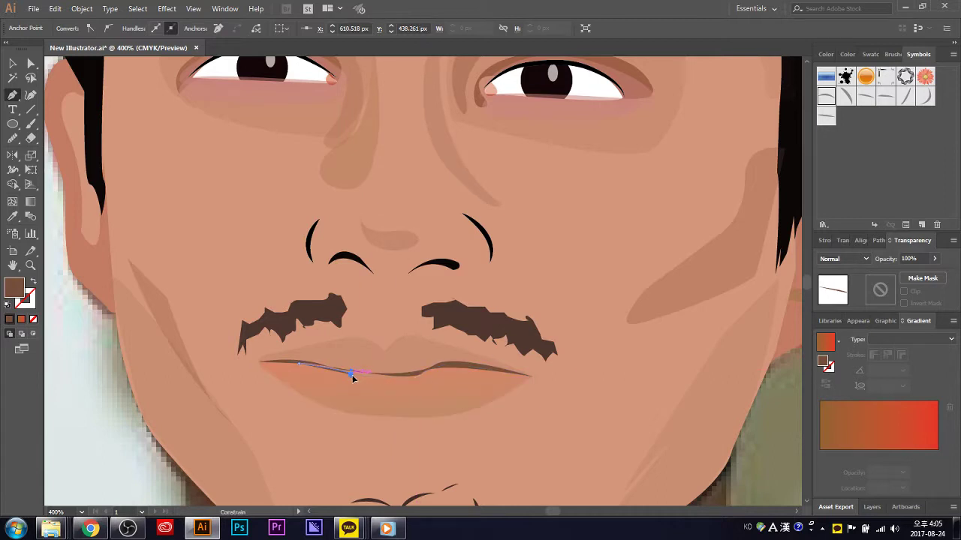
mouse_move(420, 373)
mouse_down()
mouse_move(439, 376)
mouse_move(347, 373)
mouse_up()
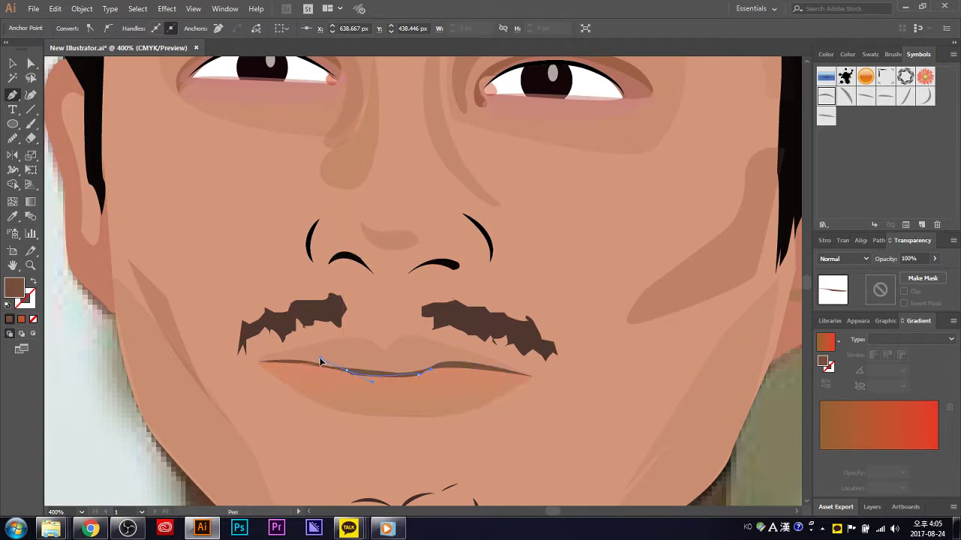
drag(320, 365, 298, 365)
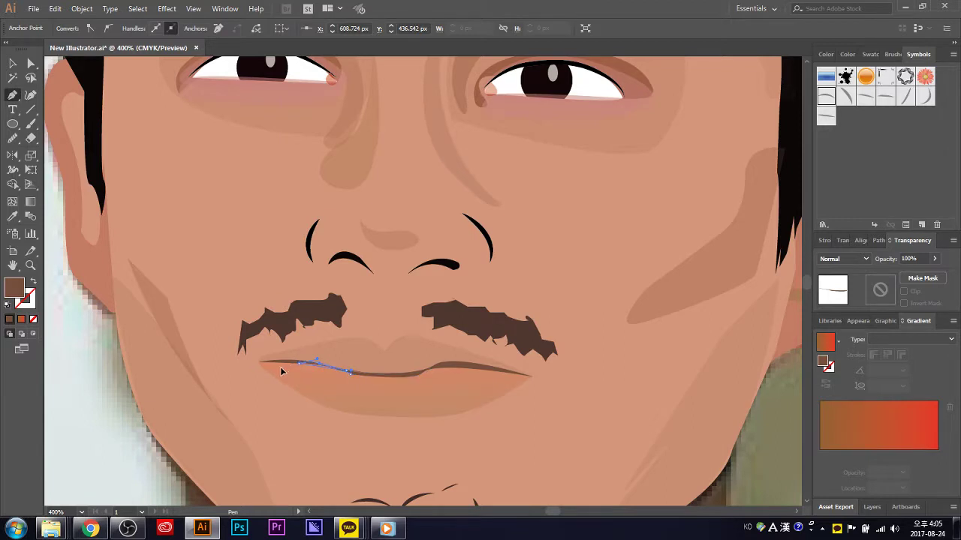
- Unite the new shape with the mouth line in Pathfinder and smooth the result
click(12, 65)
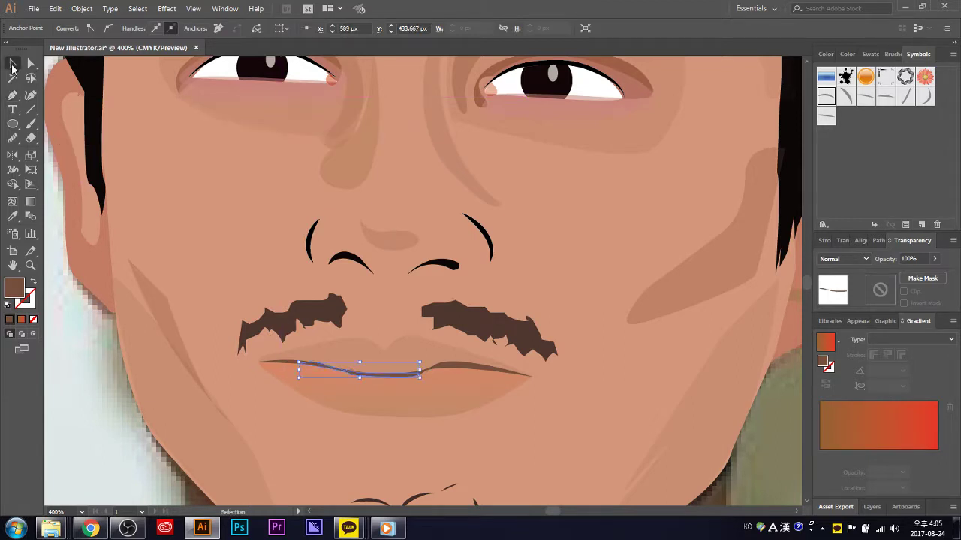
click(73, 373)
click(373, 377)
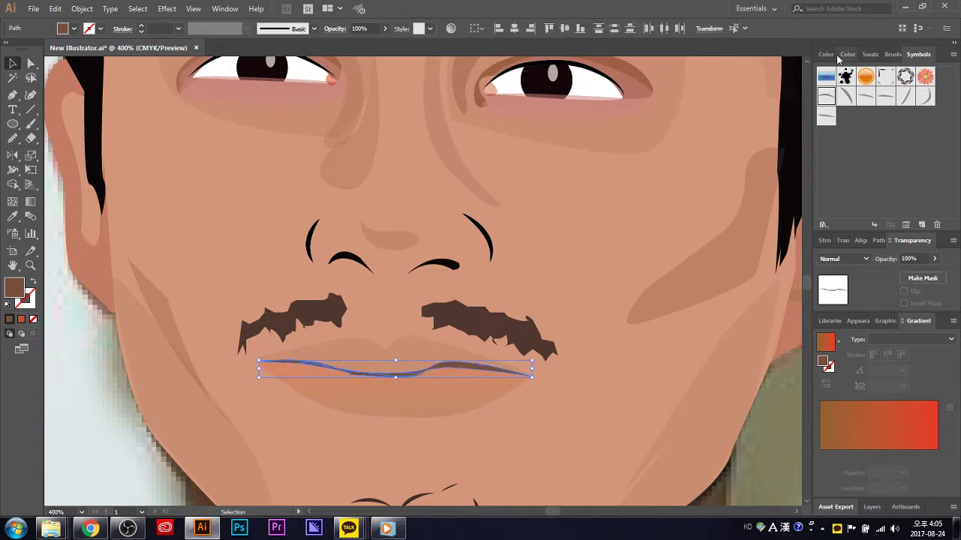
click(877, 241)
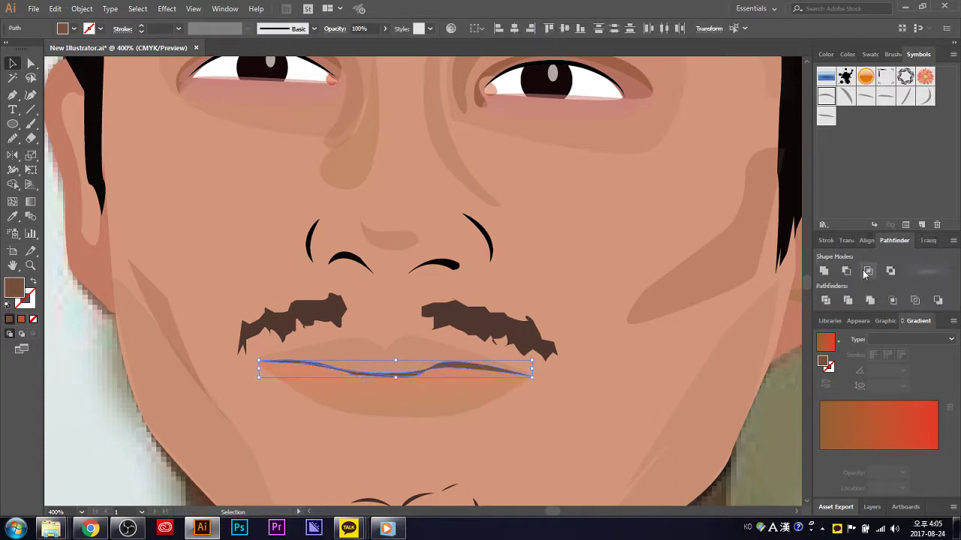
click(825, 273)
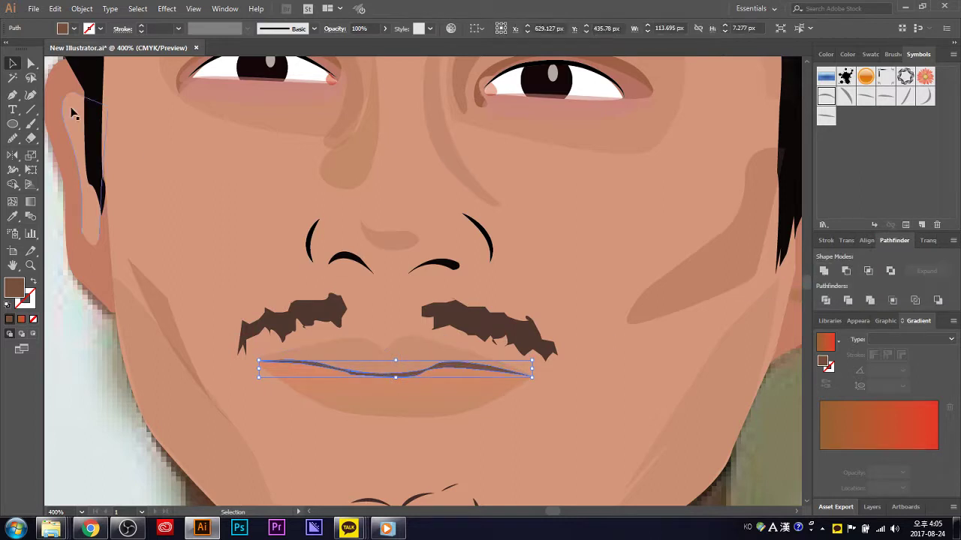
click(13, 138)
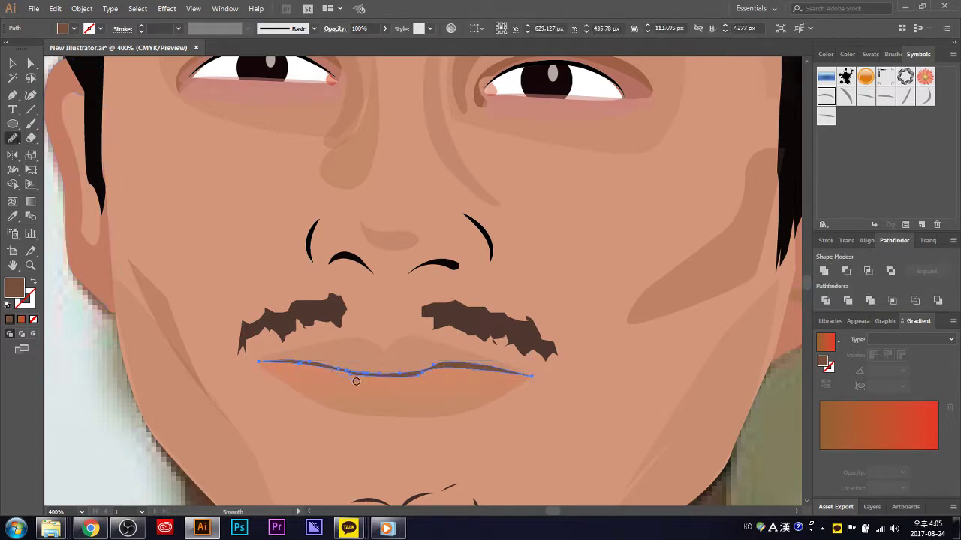
click(13, 63)
click(120, 400)
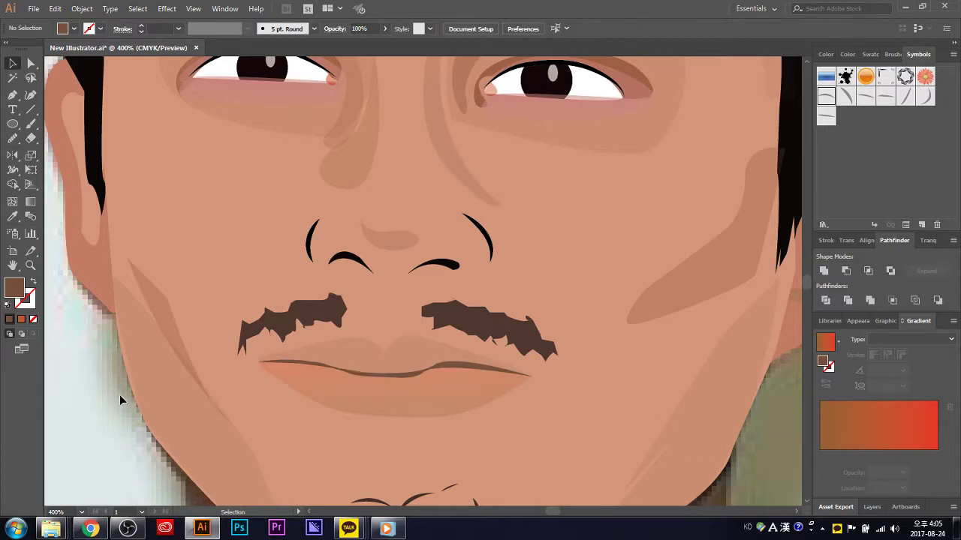
scroll(129, 387, down, 2)
scroll(129, 387, down, 2)
- Draw two curved lid lines from the left eye's corner along its lower edge and across the eye
scroll(279, 424, down, 1)
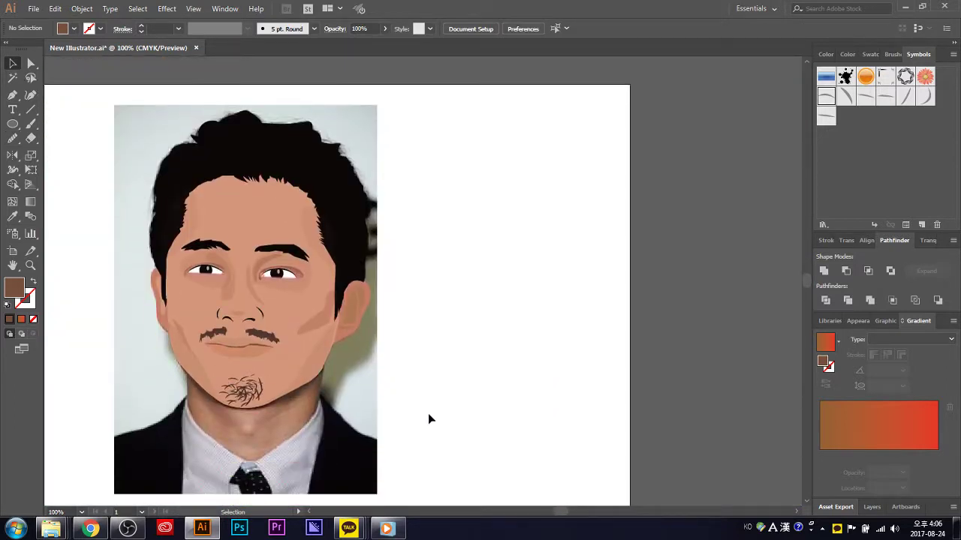
scroll(429, 419, down, 1)
scroll(124, 323, up, 2)
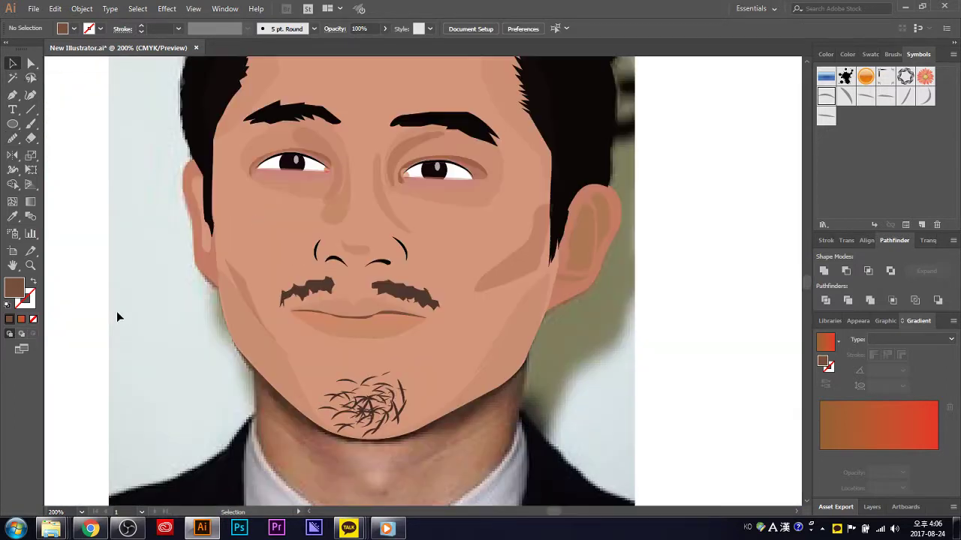
scroll(146, 331, up, 2)
scroll(139, 350, up, 2)
click(13, 94)
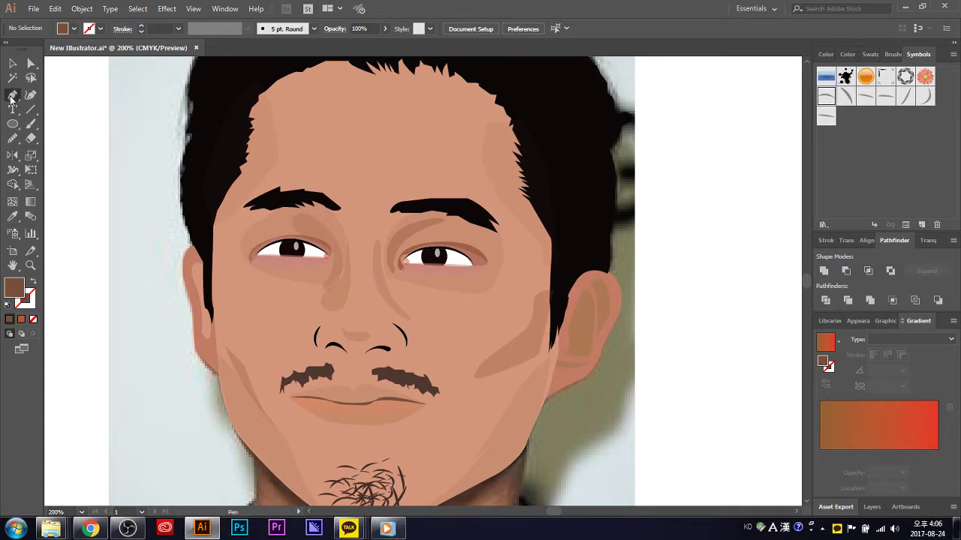
scroll(323, 330, up, 1)
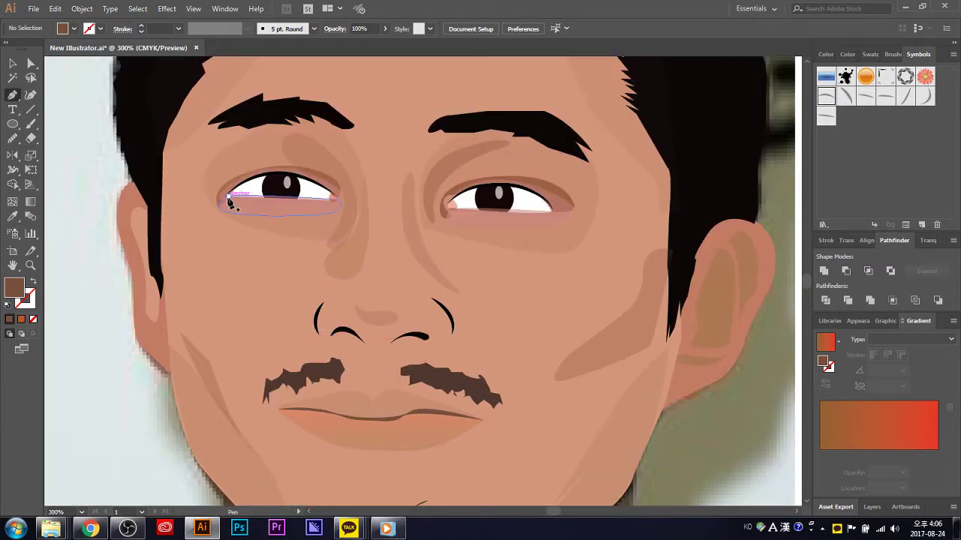
click(229, 199)
drag(331, 199, 329, 209)
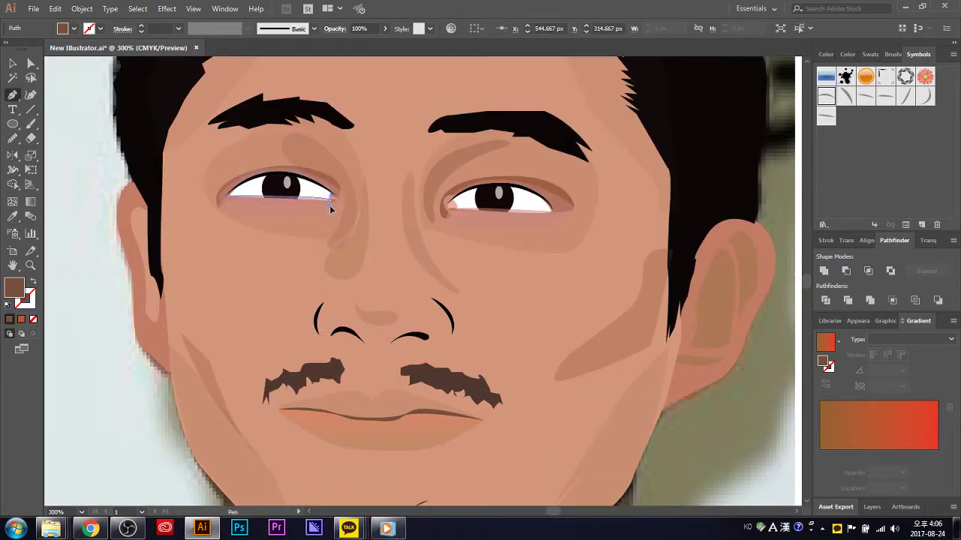
ctrl+click(332, 204)
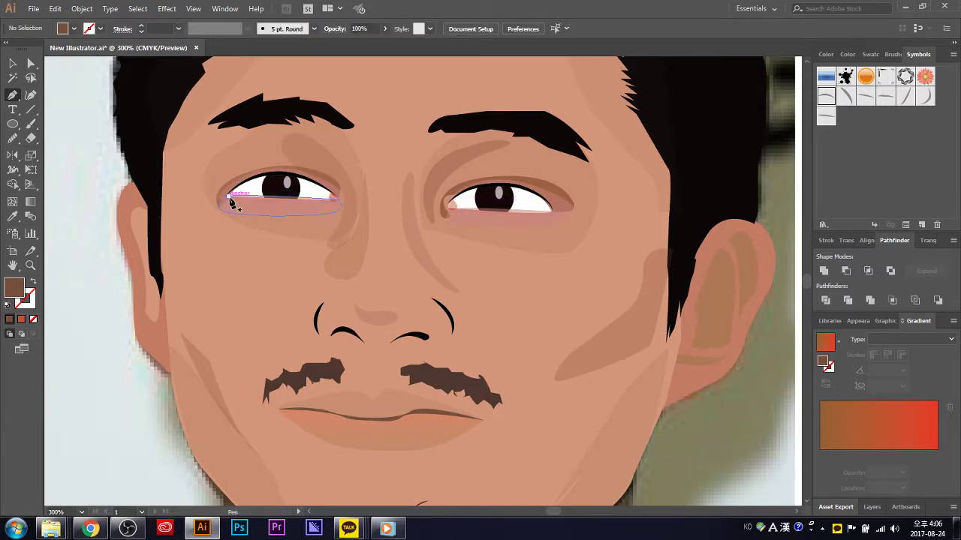
click(230, 198)
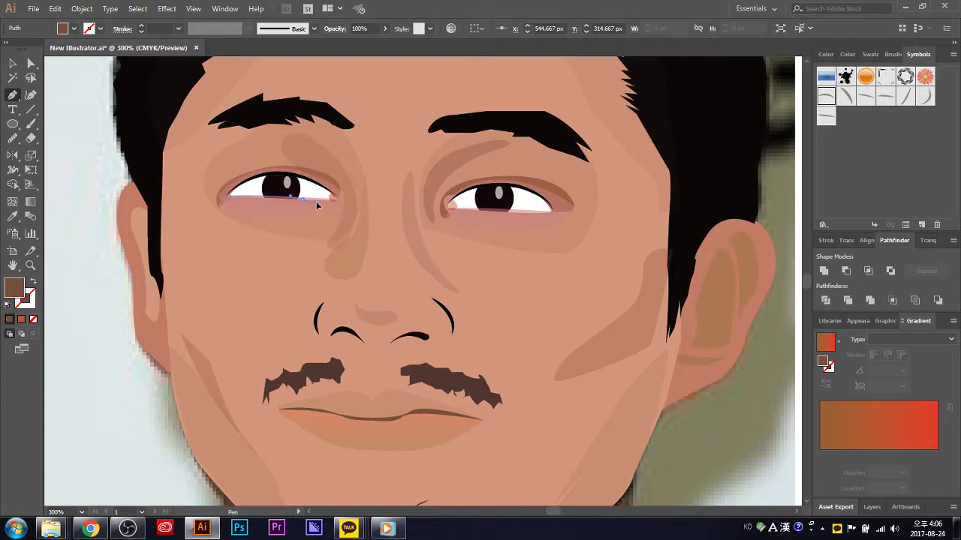
drag(316, 205, 364, 203)
click(14, 65)
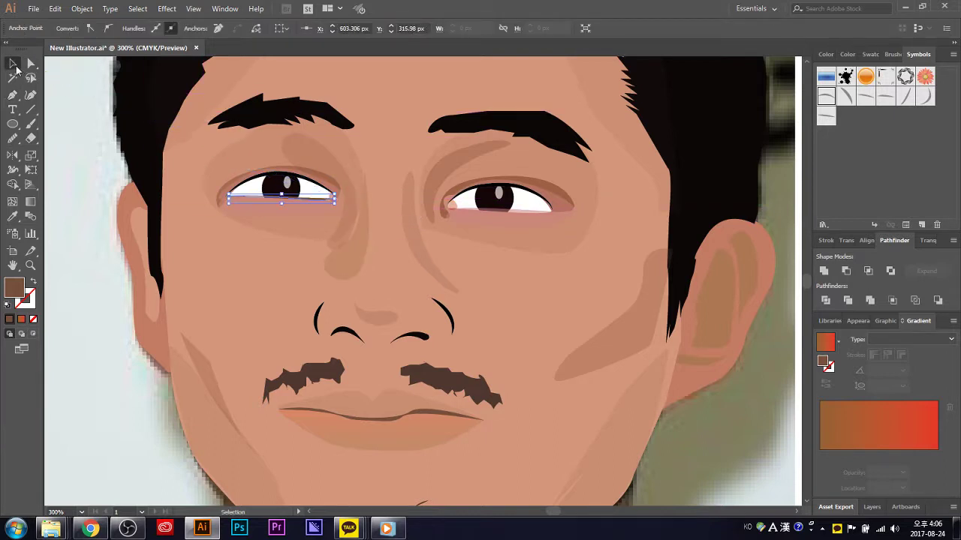
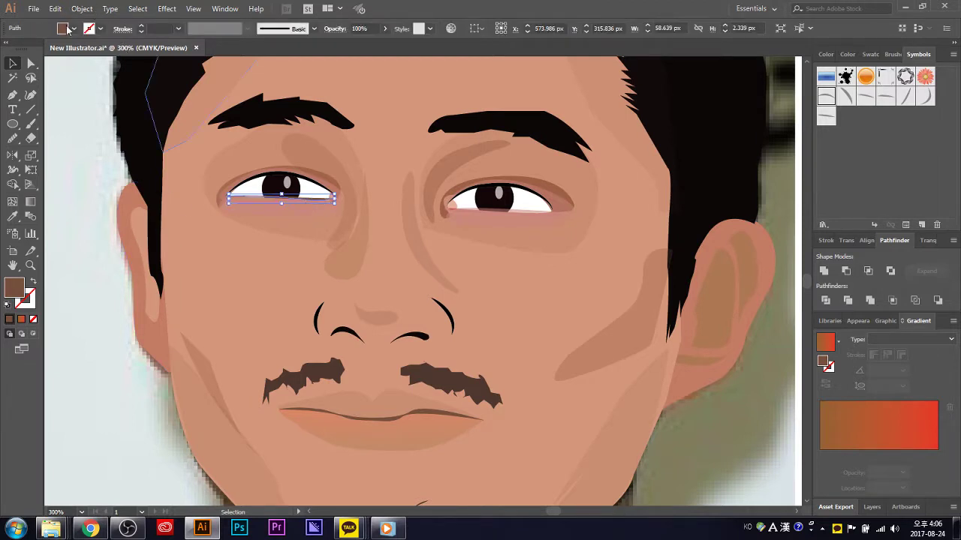
- Fill the eye path black with a thin 0.5 pt stroke, then reselect the left eye's shapes
click(73, 28)
click(33, 49)
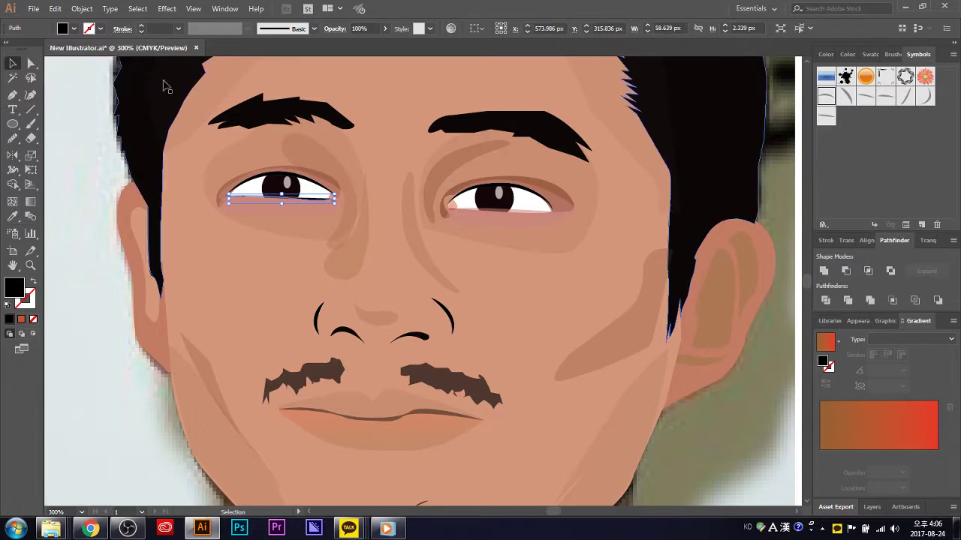
click(314, 30)
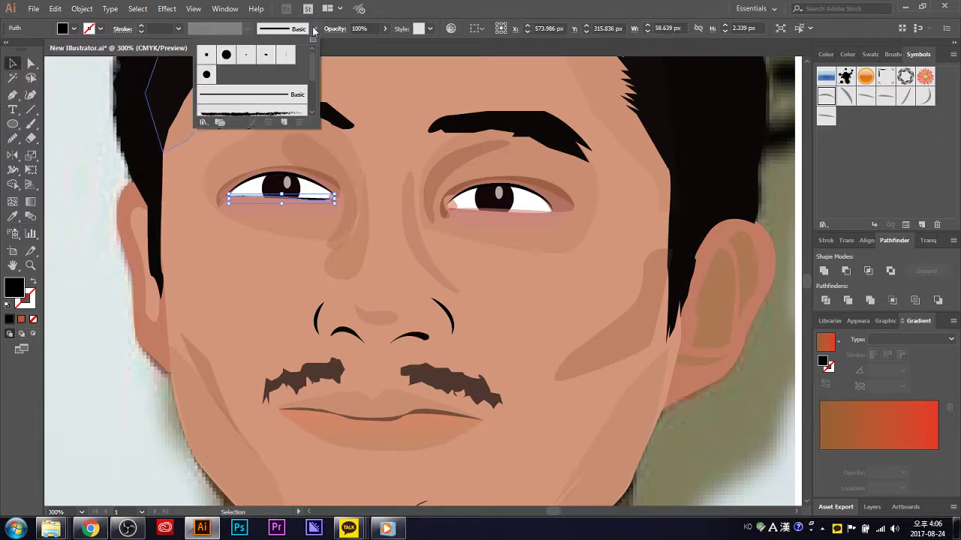
click(142, 29)
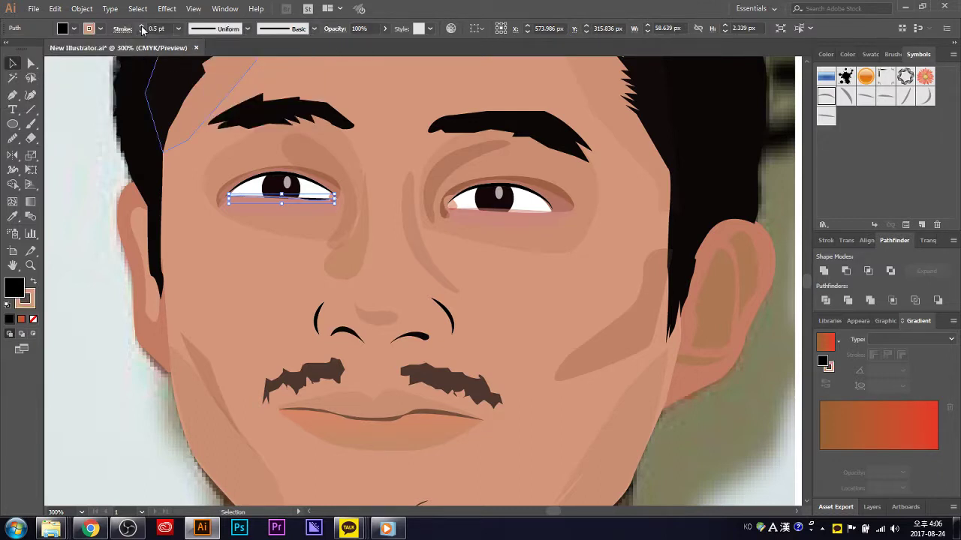
click(105, 134)
click(321, 201)
key(a)
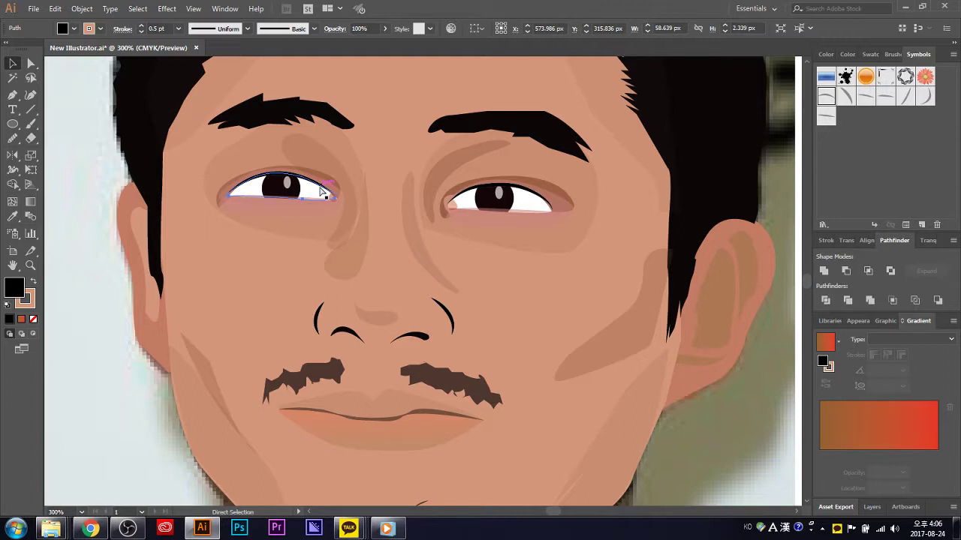
key(v)
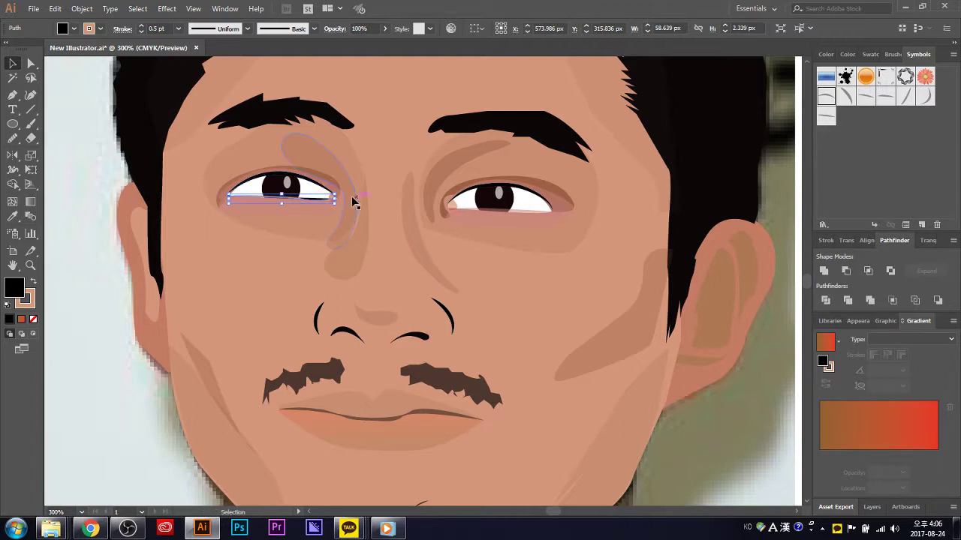
click(246, 276)
click(324, 198)
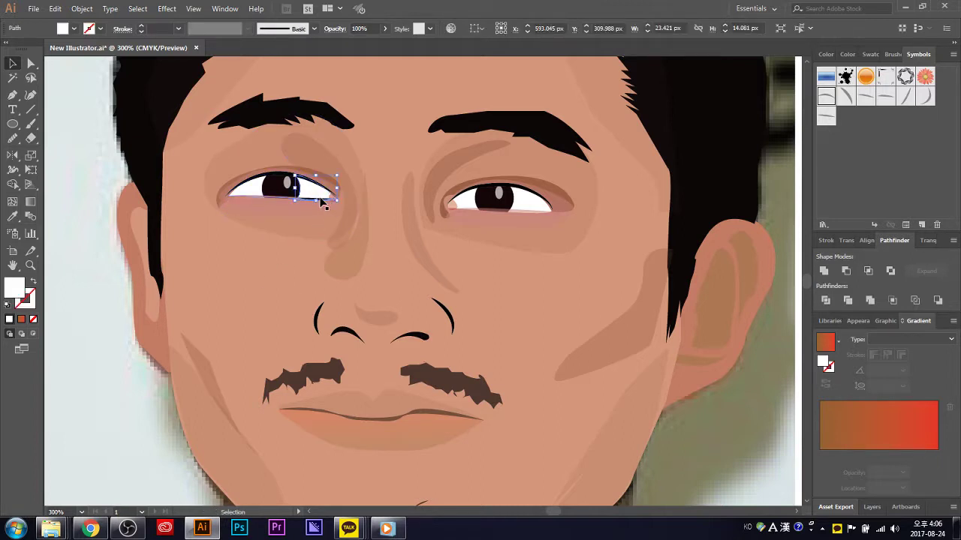
- Draw a curved line along the right eye's lower eyelid with the Pen tool
click(14, 96)
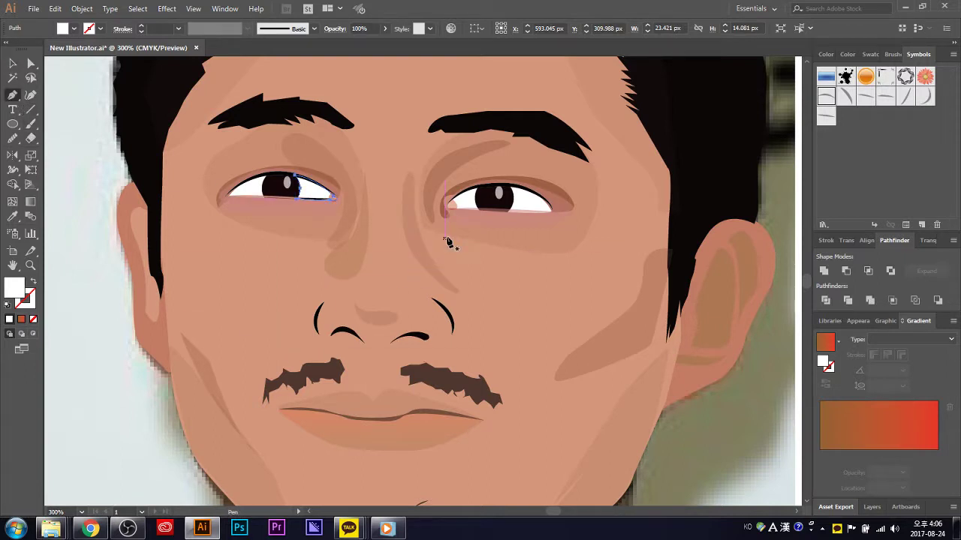
click(448, 210)
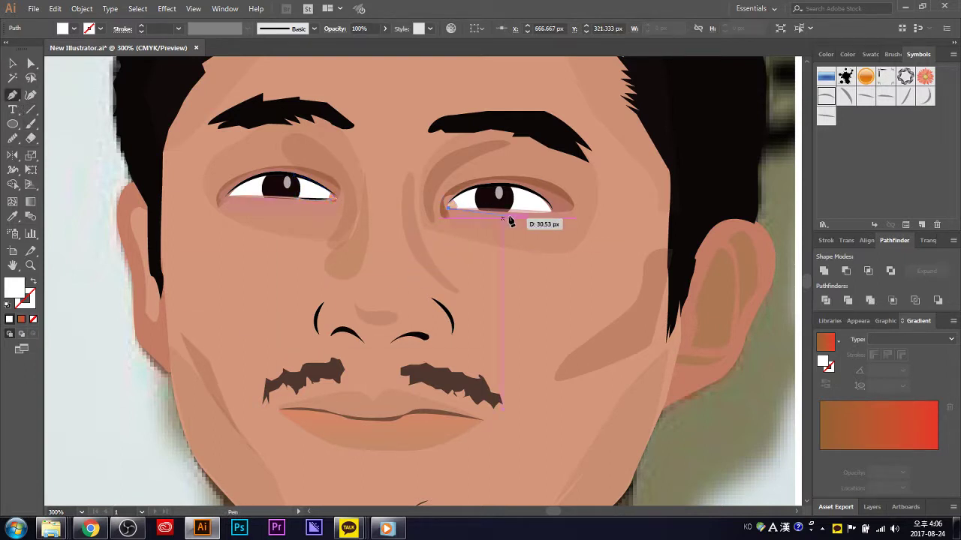
click(553, 211)
mouse_move(553, 212)
mouse_down()
mouse_move(172, 125)
mouse_move(45, 76)
mouse_up()
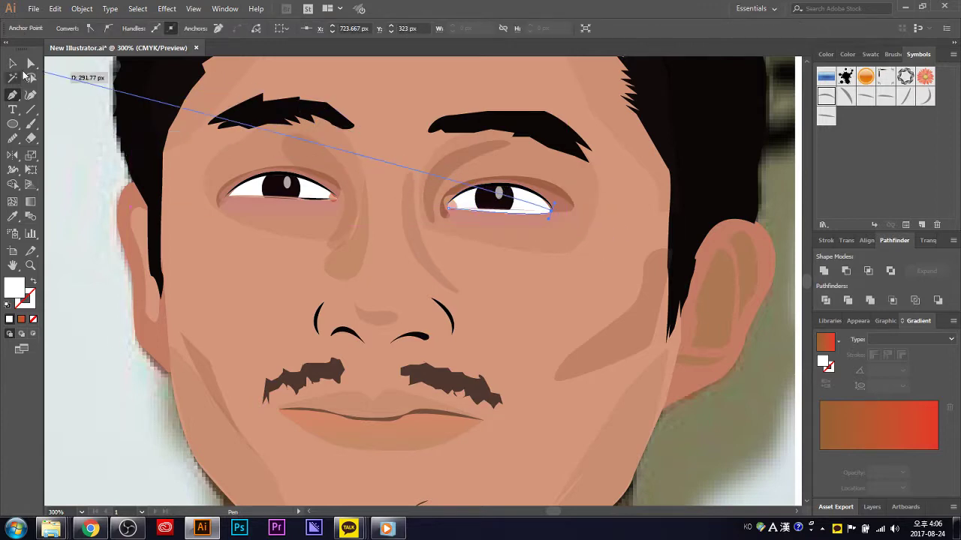
double_click(15, 290)
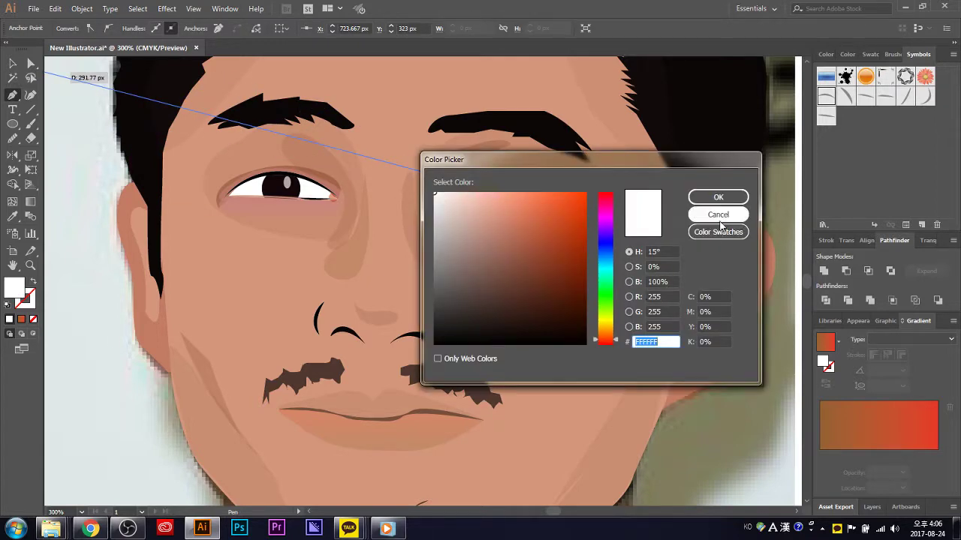
click(716, 215)
click(12, 63)
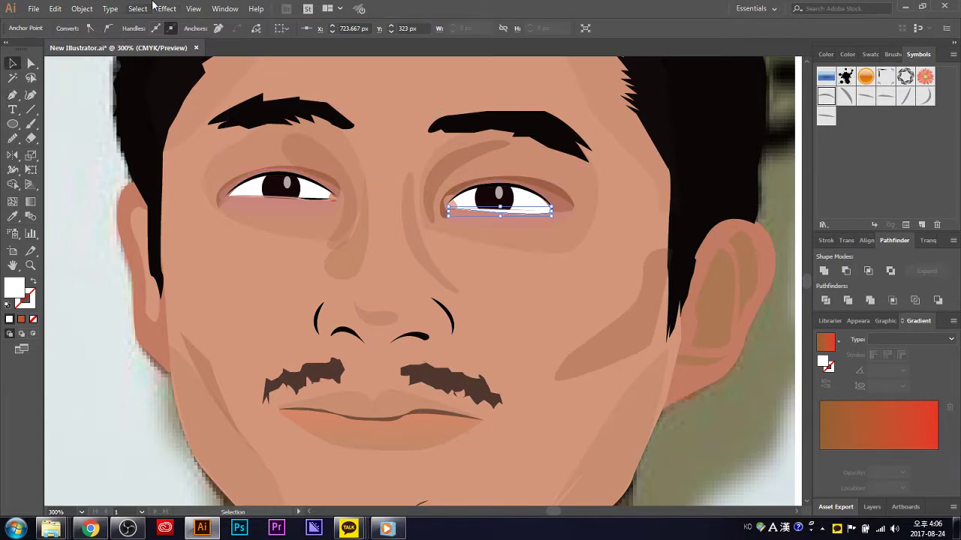
click(66, 154)
click(524, 214)
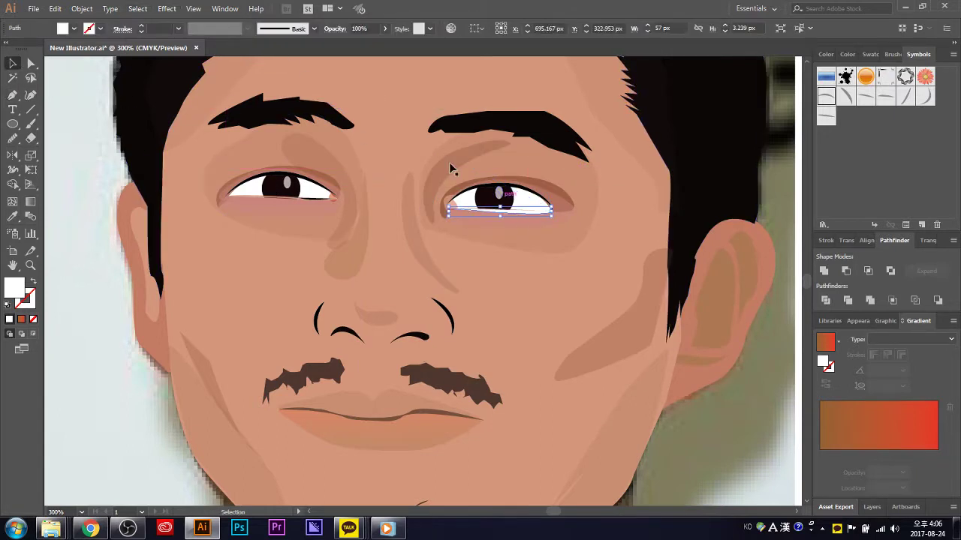
- Make the new eyelid line a black stroke with no fill
click(74, 28)
click(33, 49)
click(32, 283)
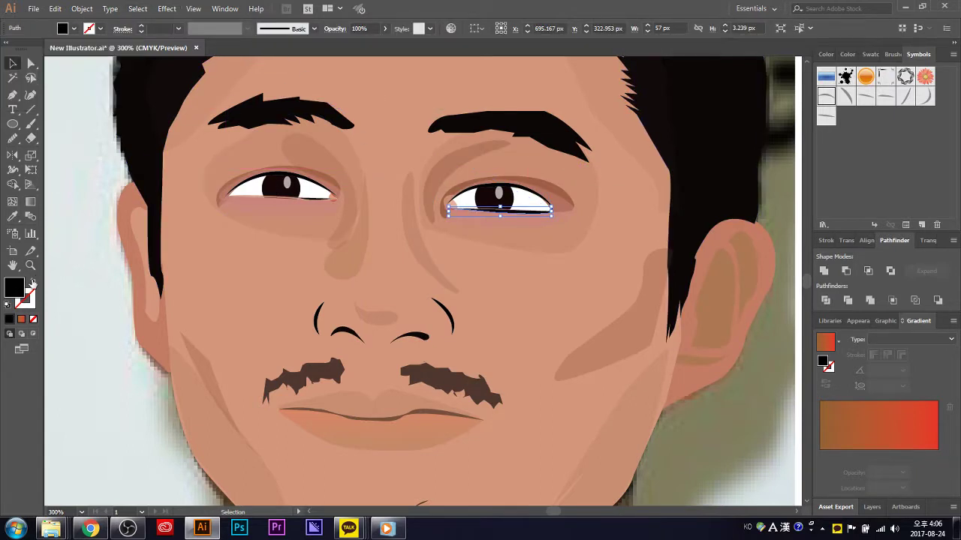
click(32, 283)
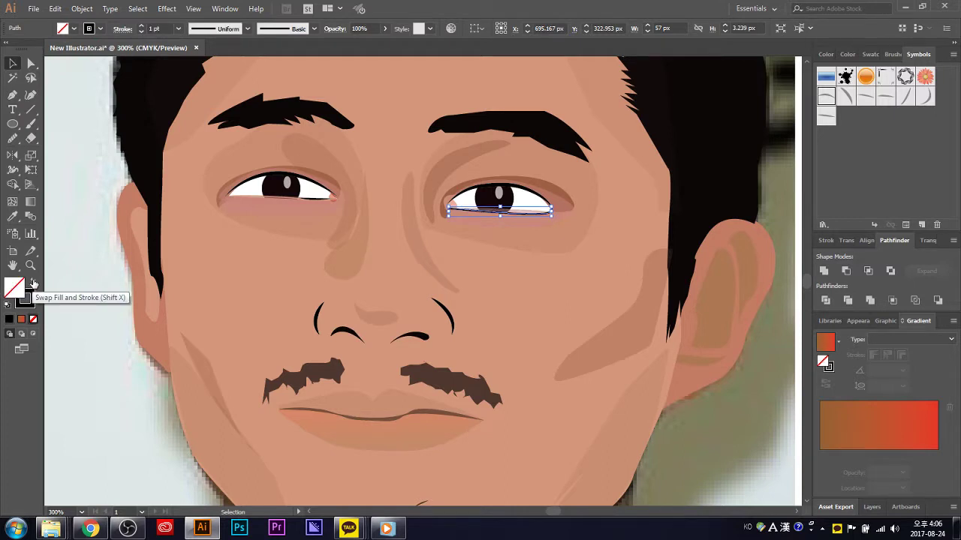
- Give the eyelid line a tapered width profile, 2 pt weight and slightly lower opacity
click(142, 26)
click(142, 27)
click(142, 30)
click(142, 31)
click(247, 29)
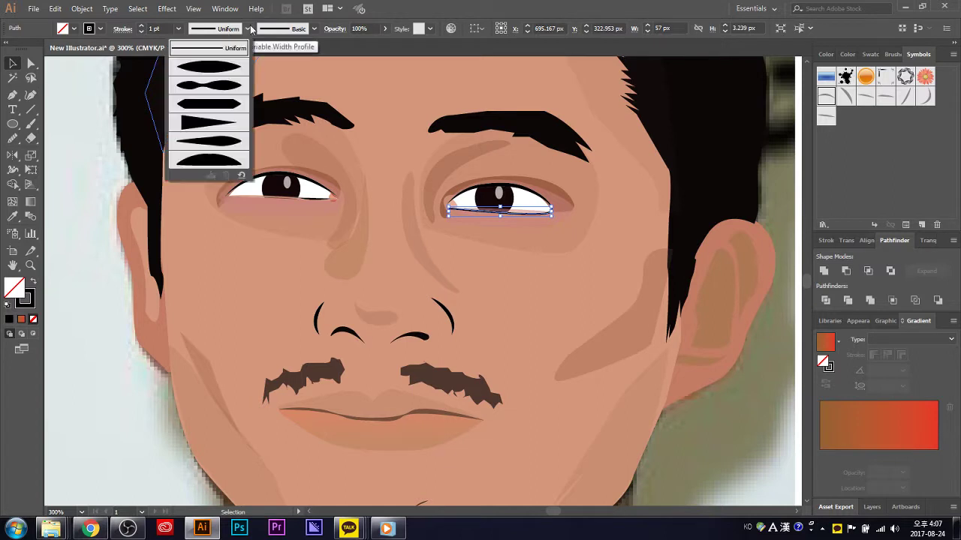
click(218, 77)
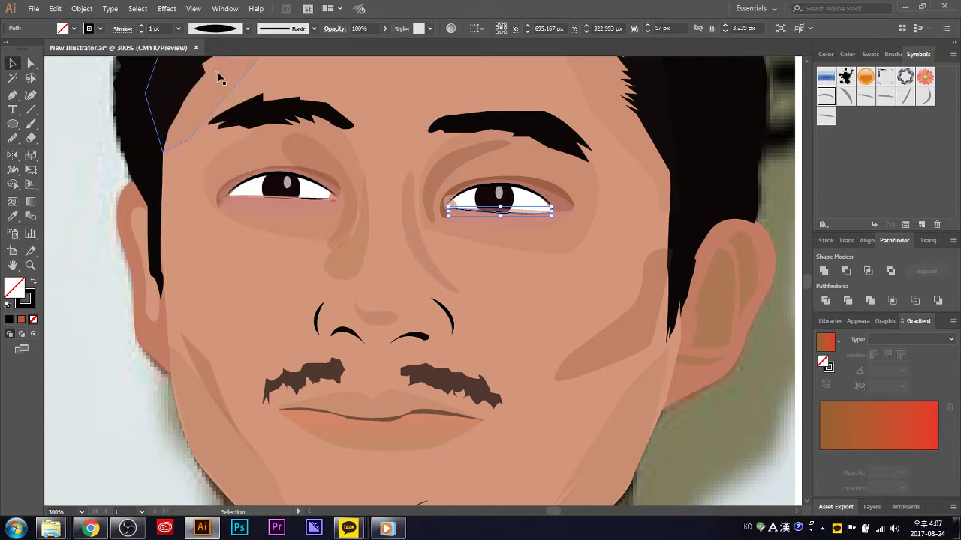
click(143, 26)
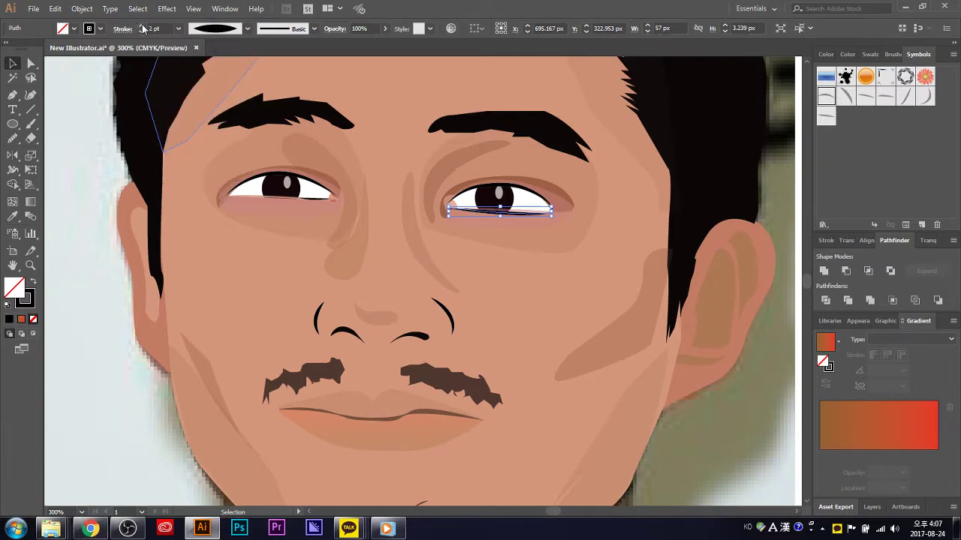
click(928, 240)
click(934, 259)
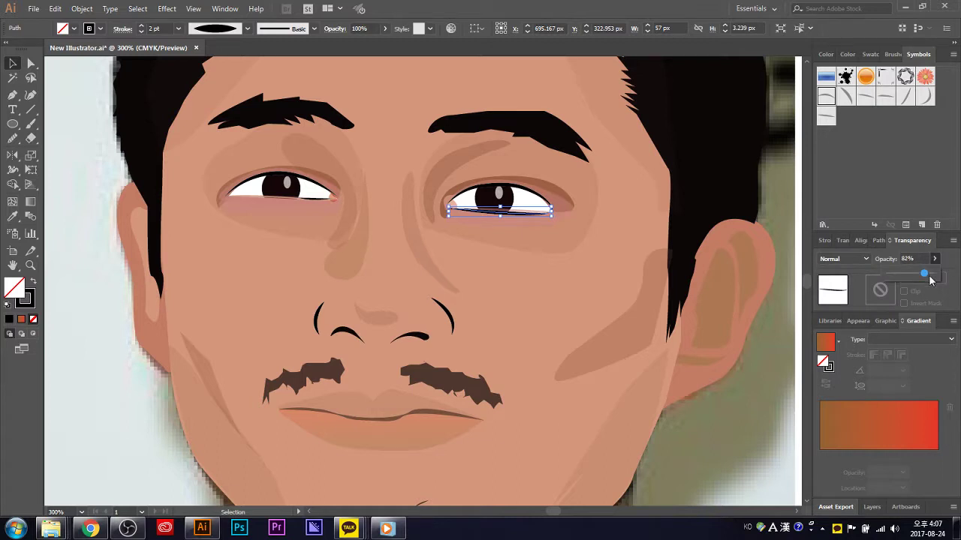
drag(935, 273, 922, 279)
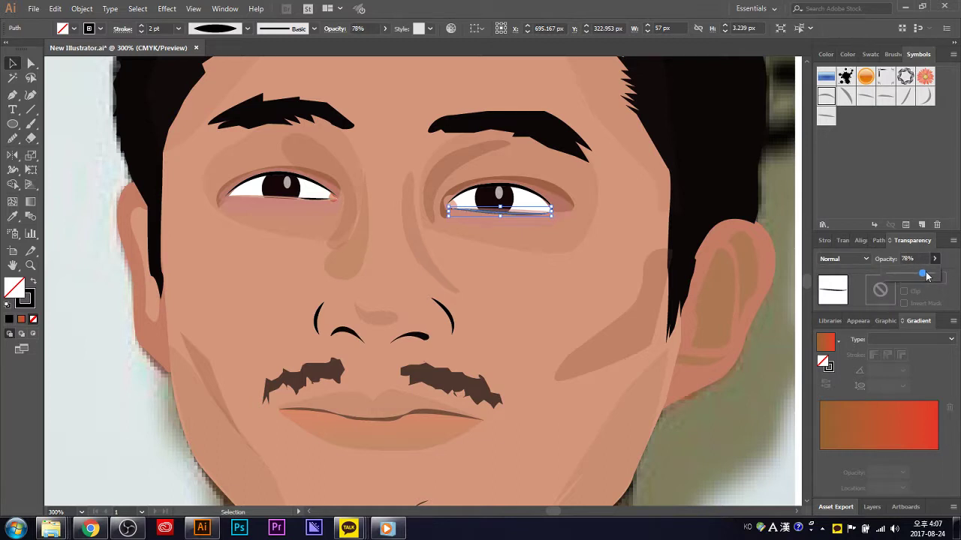
- Make the left eye's lower line a black, tapered 2 pt stroke with no fill
click(786, 198)
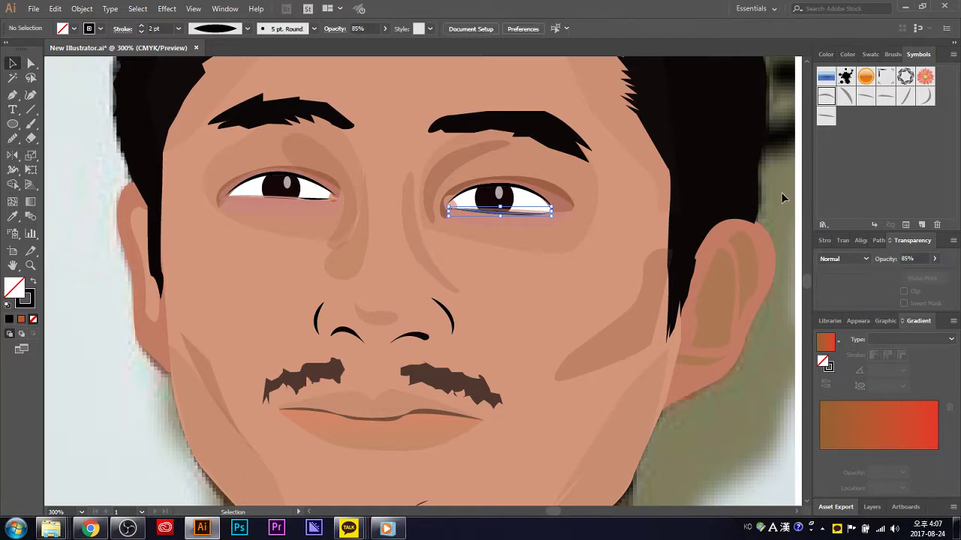
scroll(600, 316, up, 1)
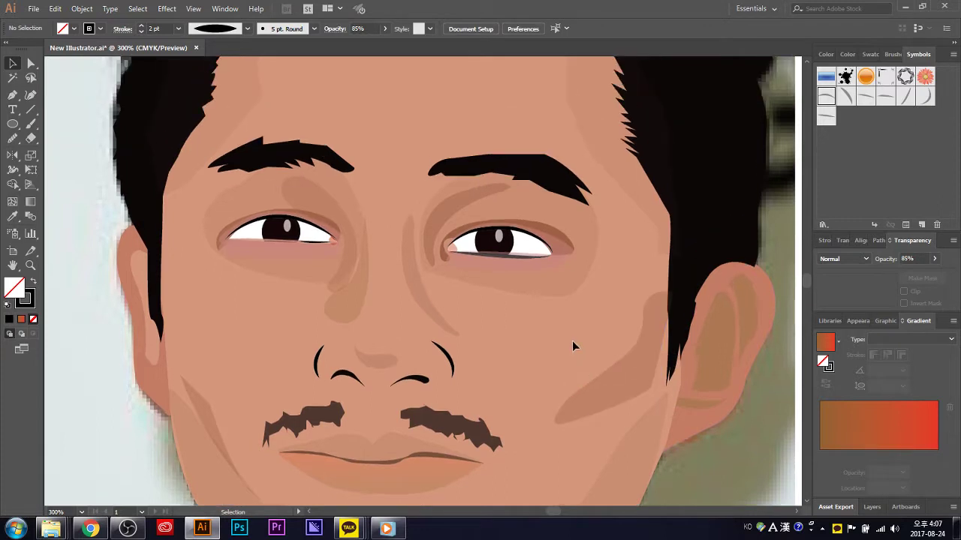
click(523, 256)
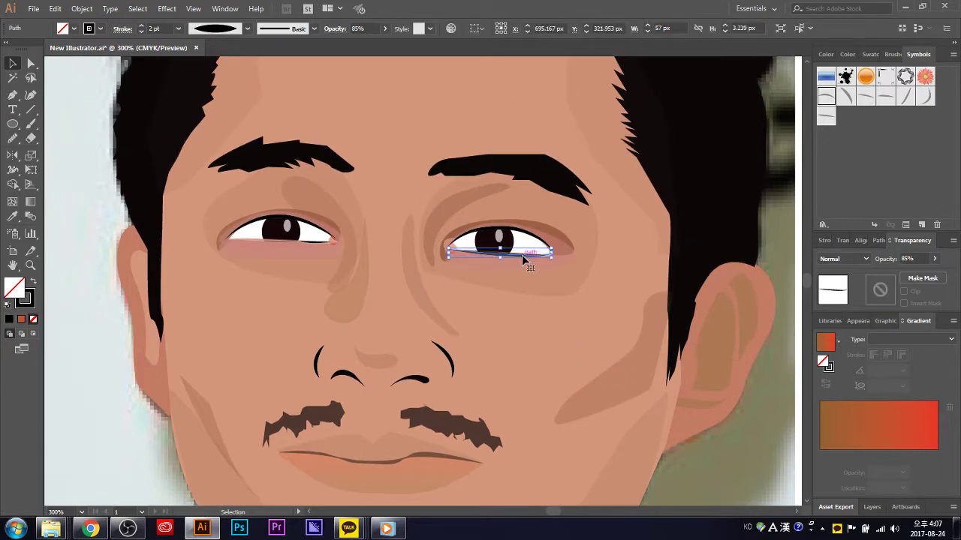
click(308, 247)
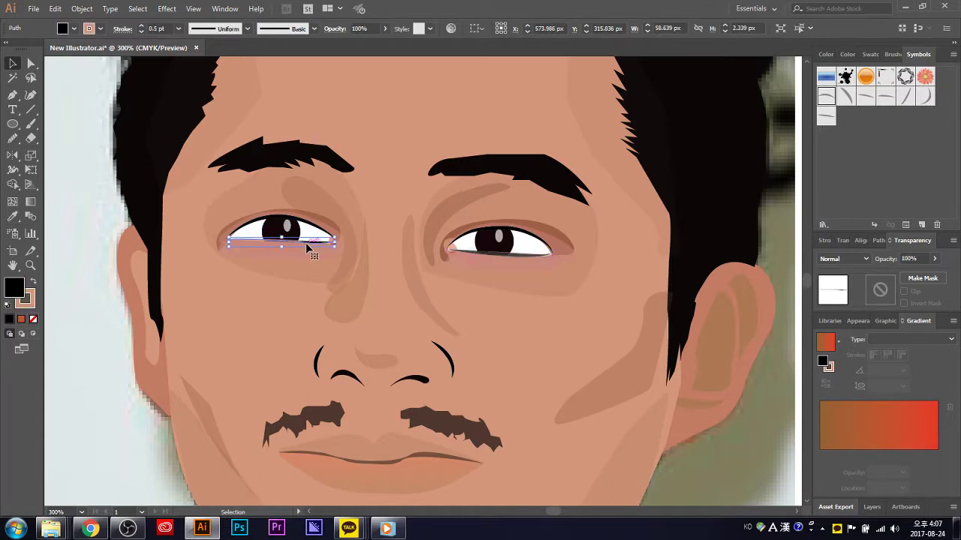
click(89, 29)
click(9, 50)
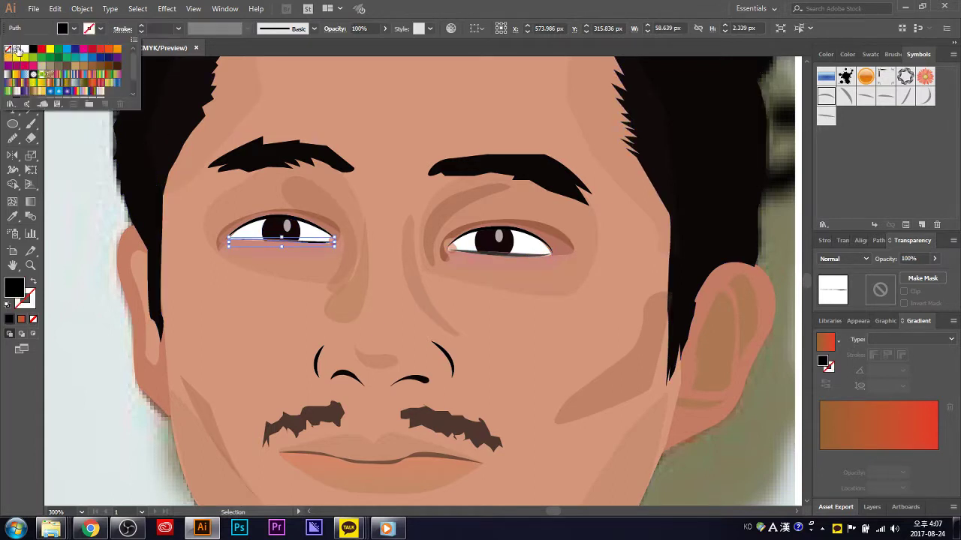
click(33, 281)
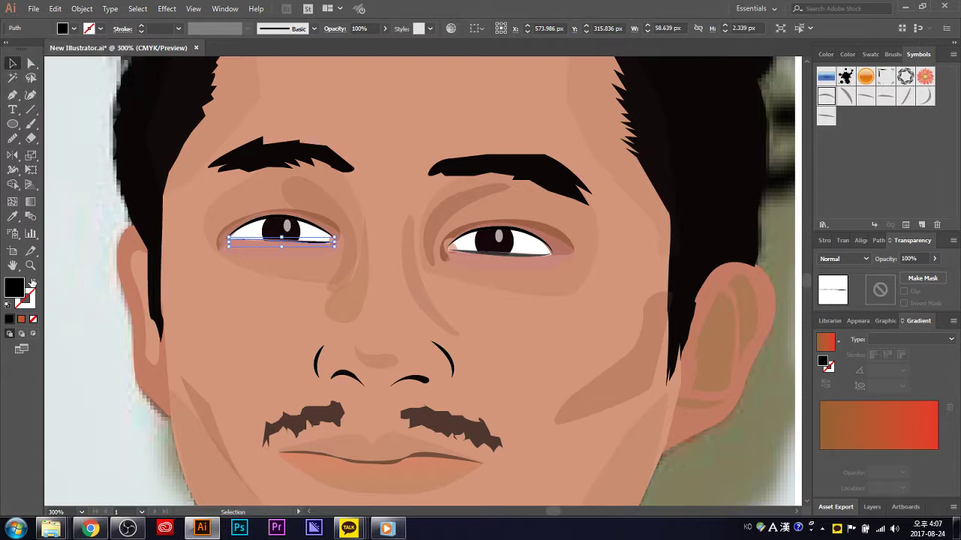
click(248, 29)
click(223, 71)
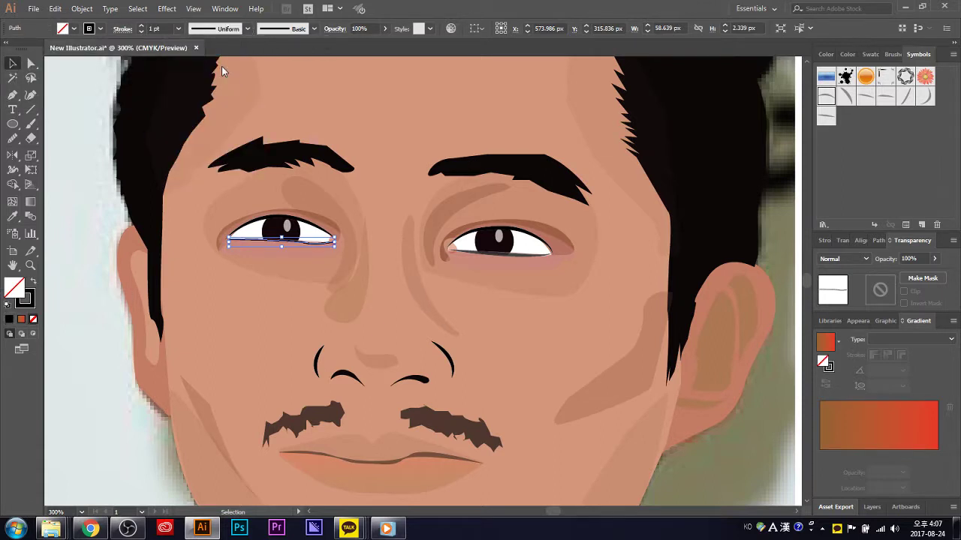
click(142, 25)
click(142, 26)
click(141, 32)
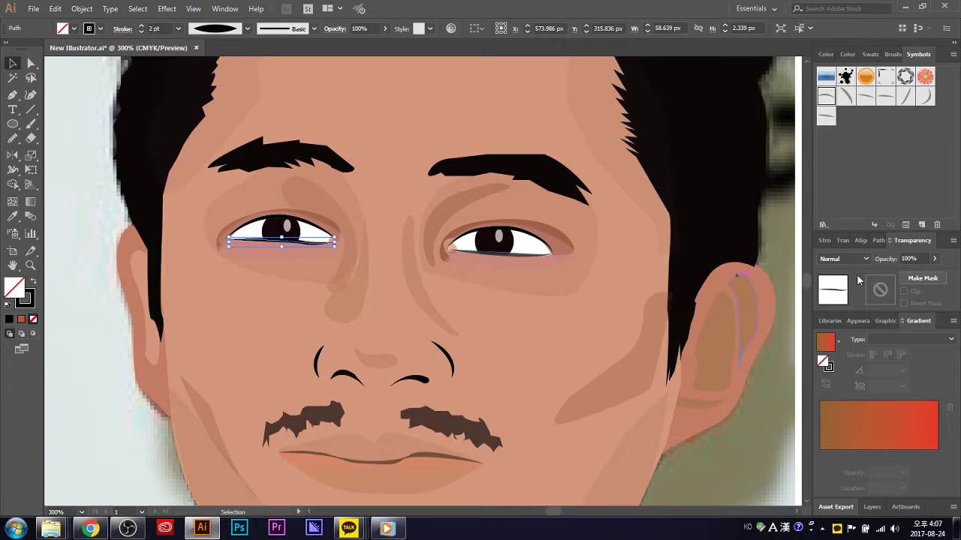
- Set the right eye's lower line to 95% opacity
click(542, 273)
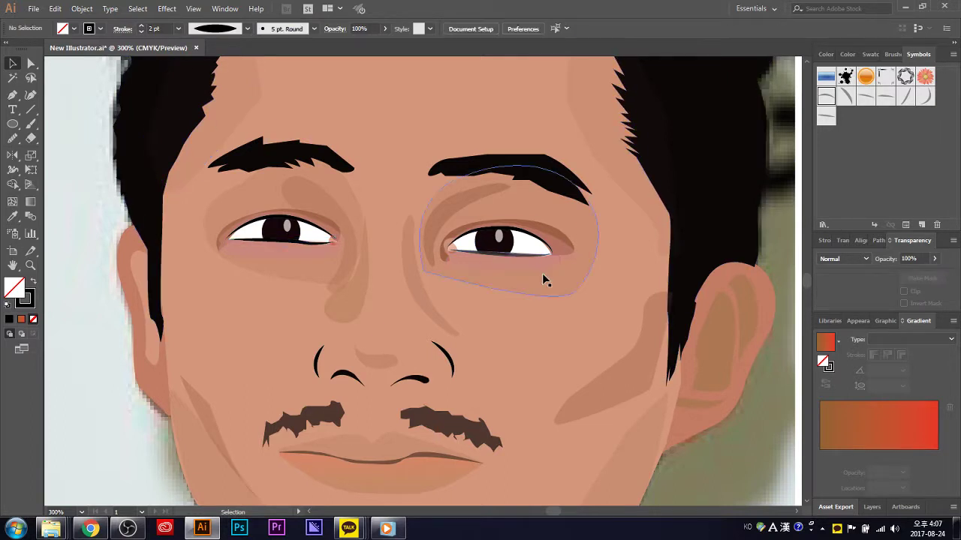
click(535, 253)
click(934, 259)
click(923, 259)
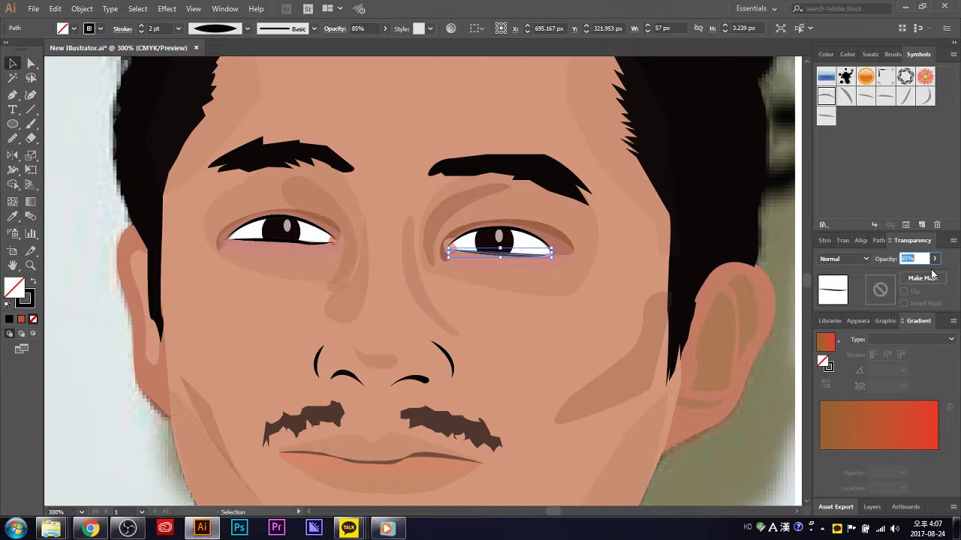
click(934, 259)
text(95)
click(949, 197)
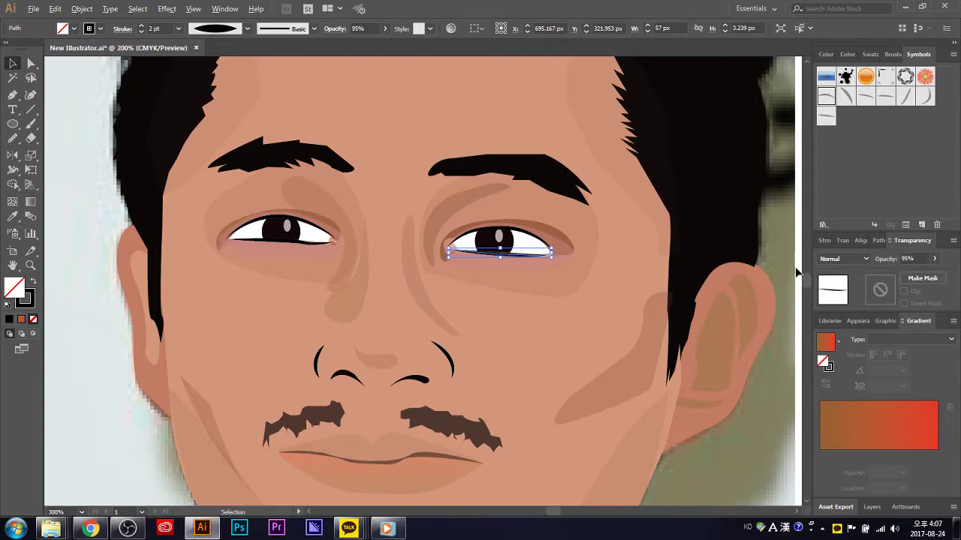
scroll(798, 274, down, 2)
scroll(798, 274, down, 1)
click(561, 348)
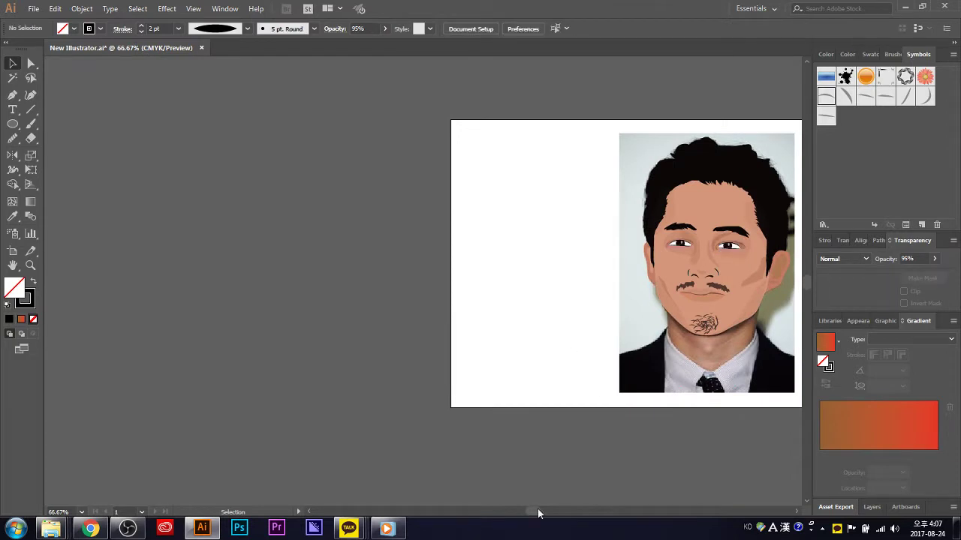
drag(536, 511, 552, 511)
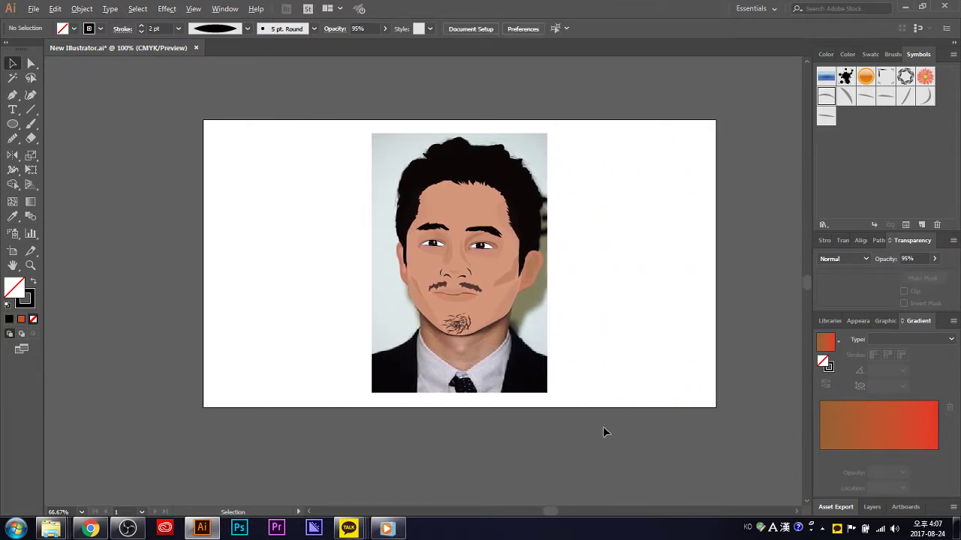
scroll(603, 426, up, 1)
scroll(342, 269, up, 2)
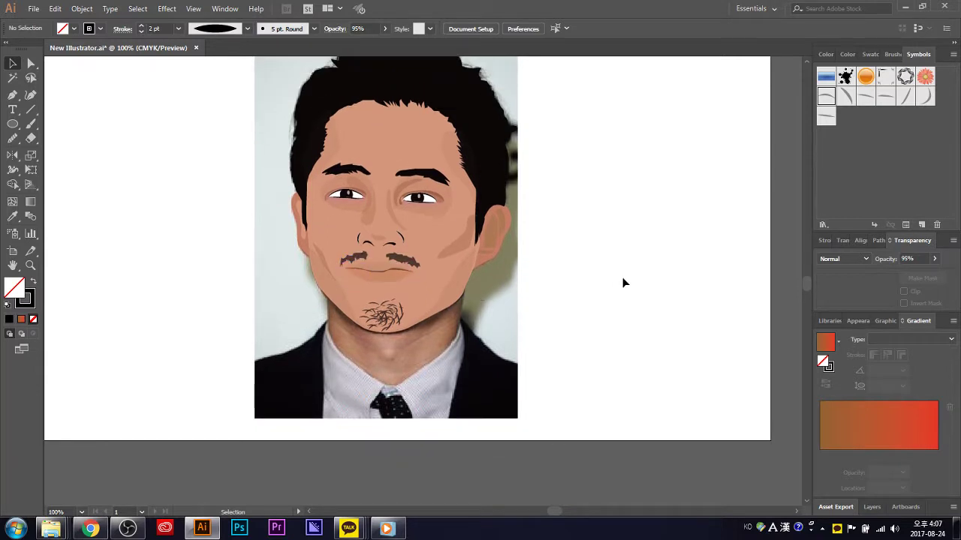
scroll(621, 283, down, 1)
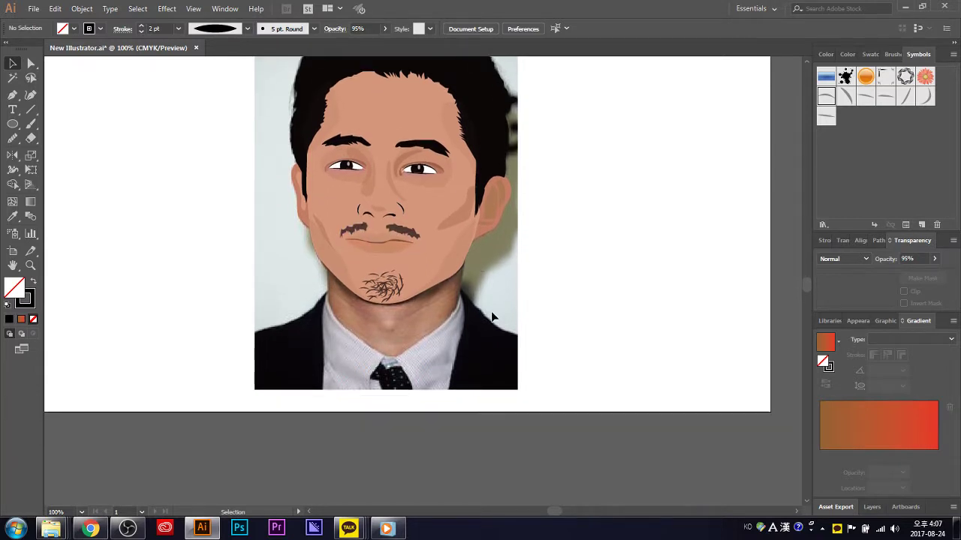
scroll(492, 317, up, 1)
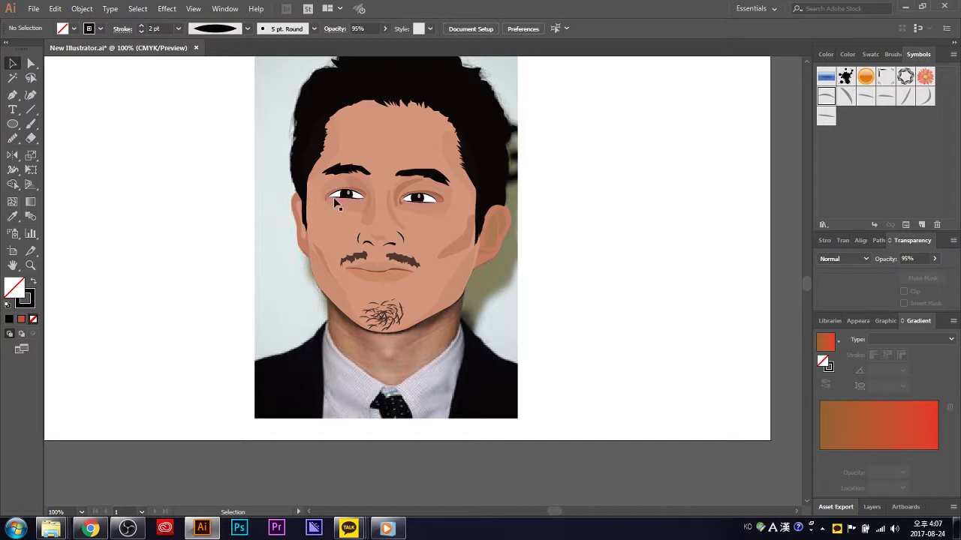
scroll(308, 216, up, 2)
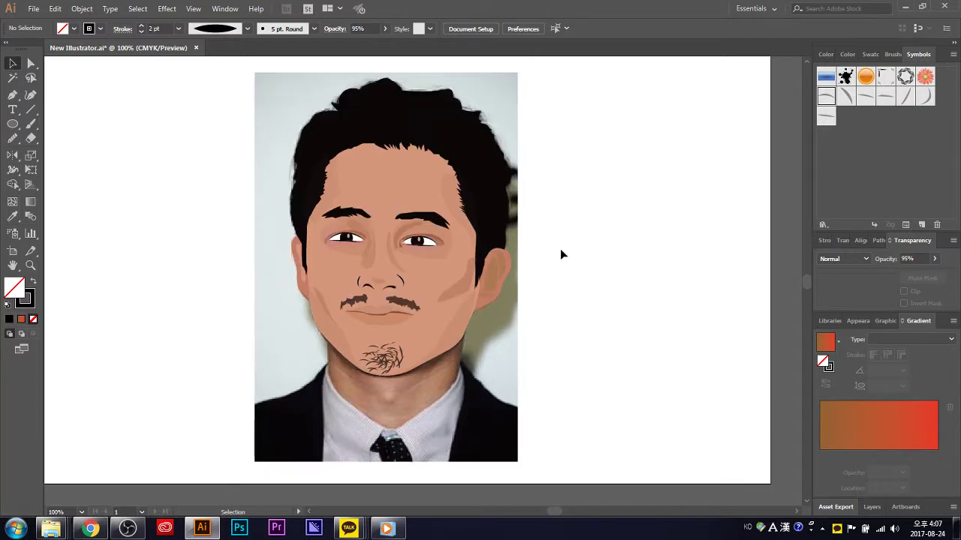
scroll(560, 248, up, 1)
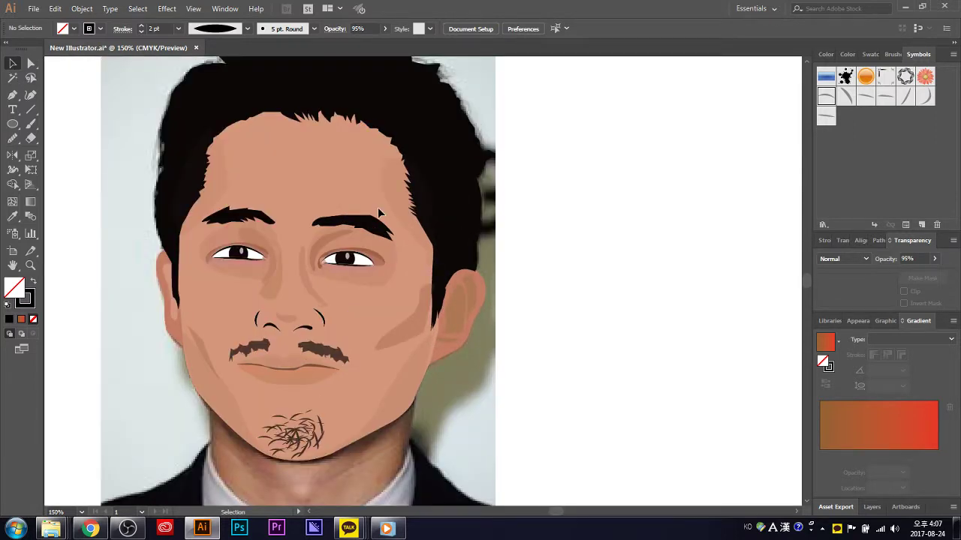
scroll(349, 207, up, 1)
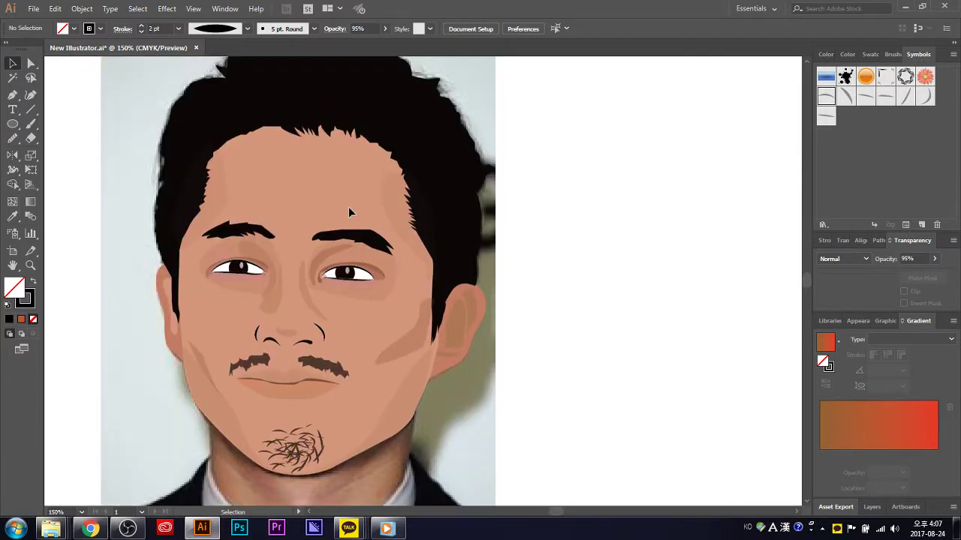
- Sample black onto the nose group and swap it to black nostril outlines with no fill
click(323, 337)
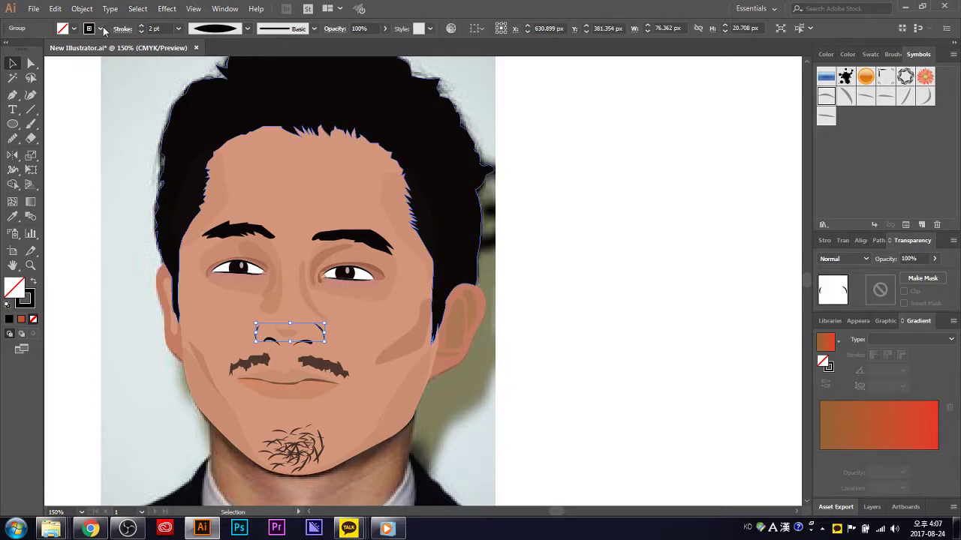
key(i)
click(331, 367)
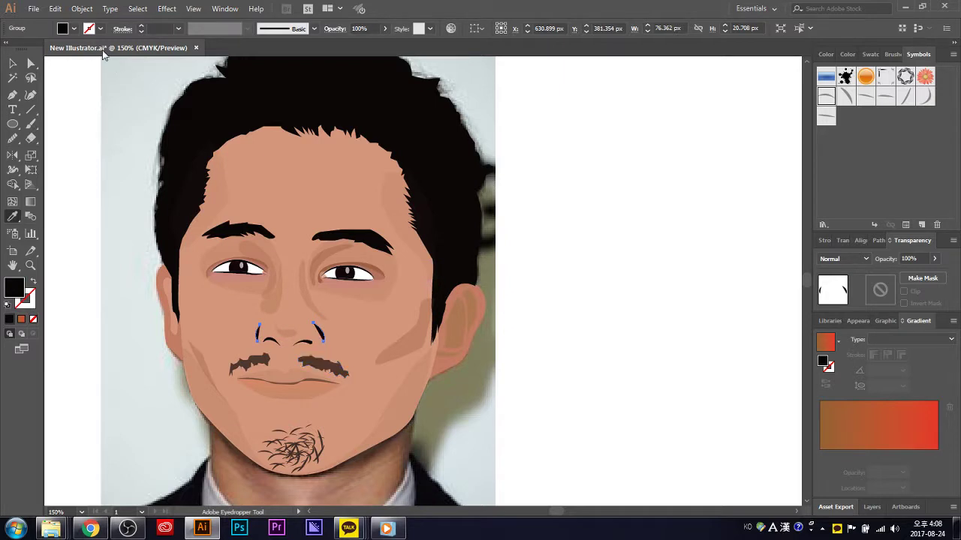
click(32, 284)
click(612, 344)
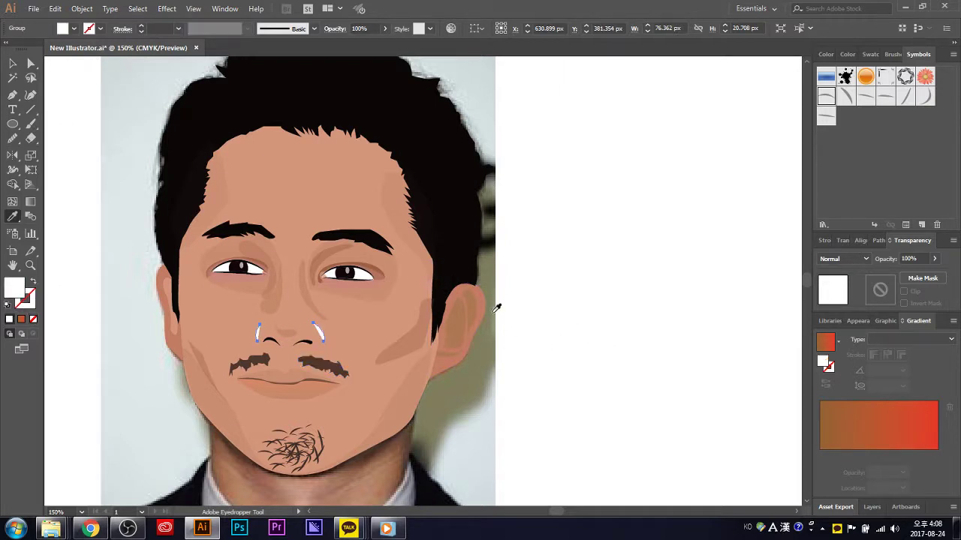
key(ctrl+z)
key(shift+x)
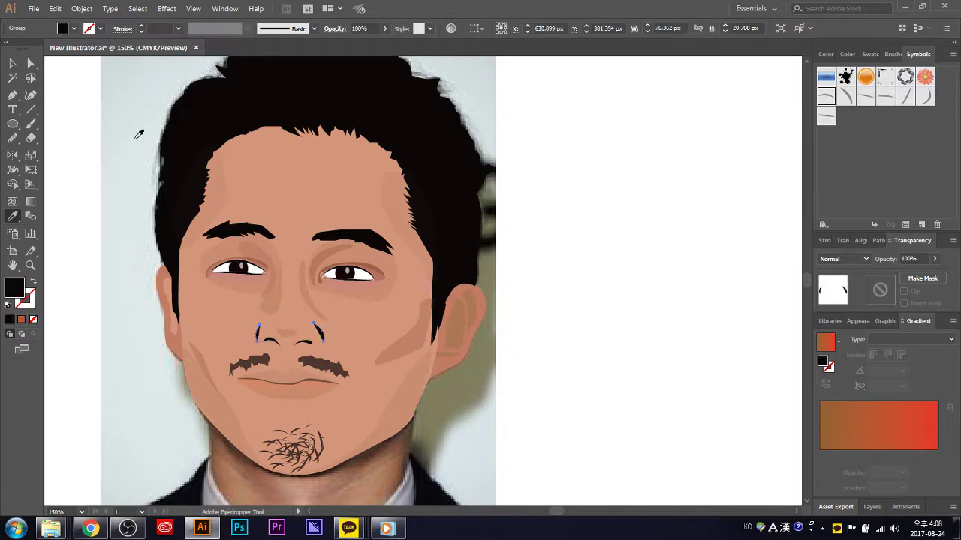
key(shift+x)
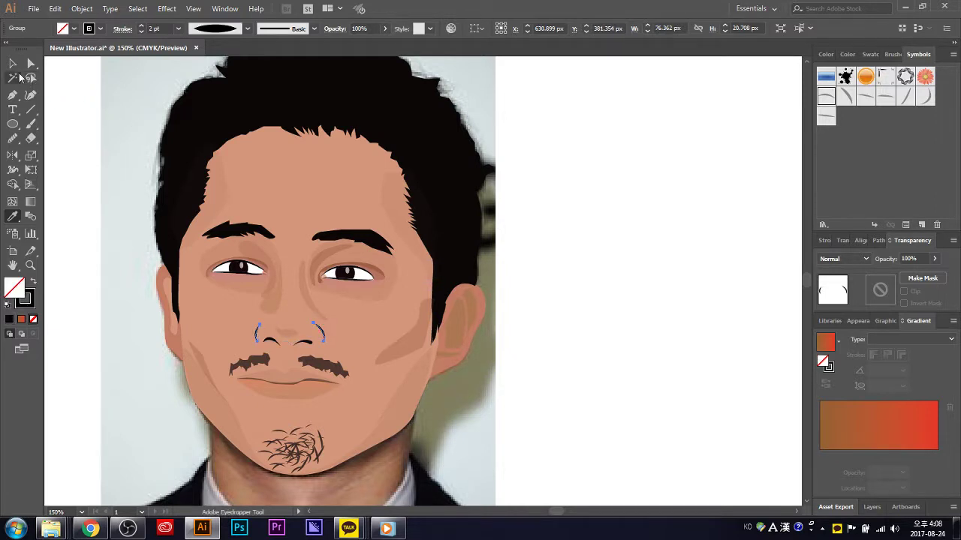
- Toggle the perspective grid on and off, then deselect the nostril paths
key(ctrl+shift+i)
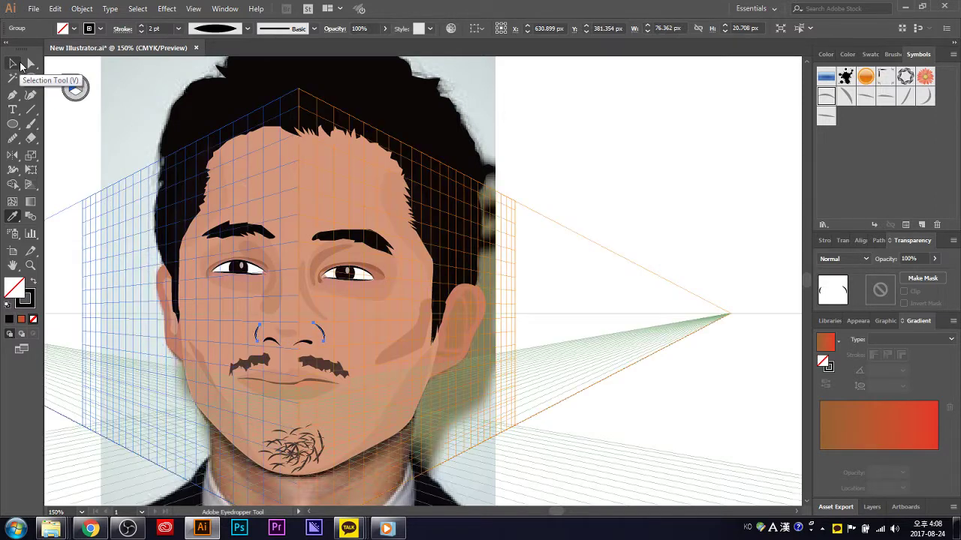
key(ctrl+shift+i)
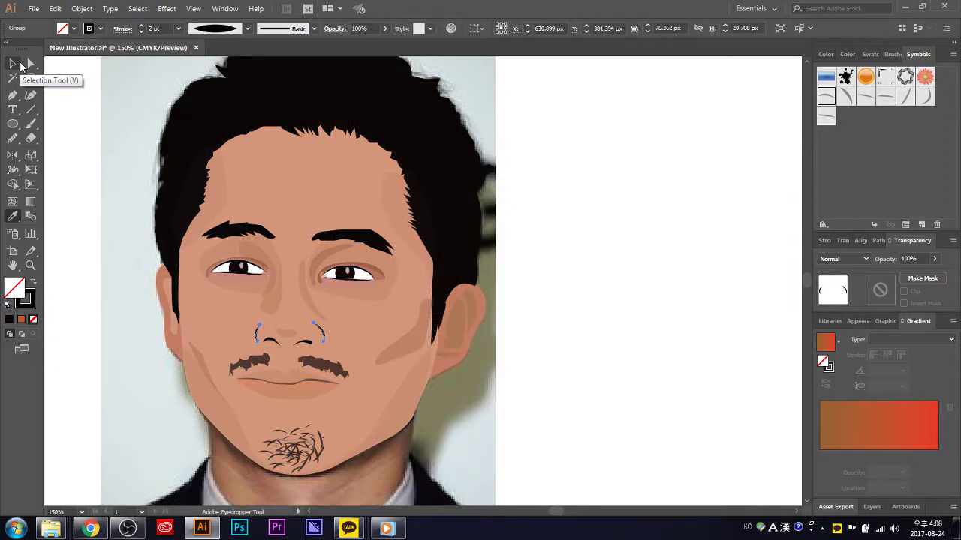
click(13, 63)
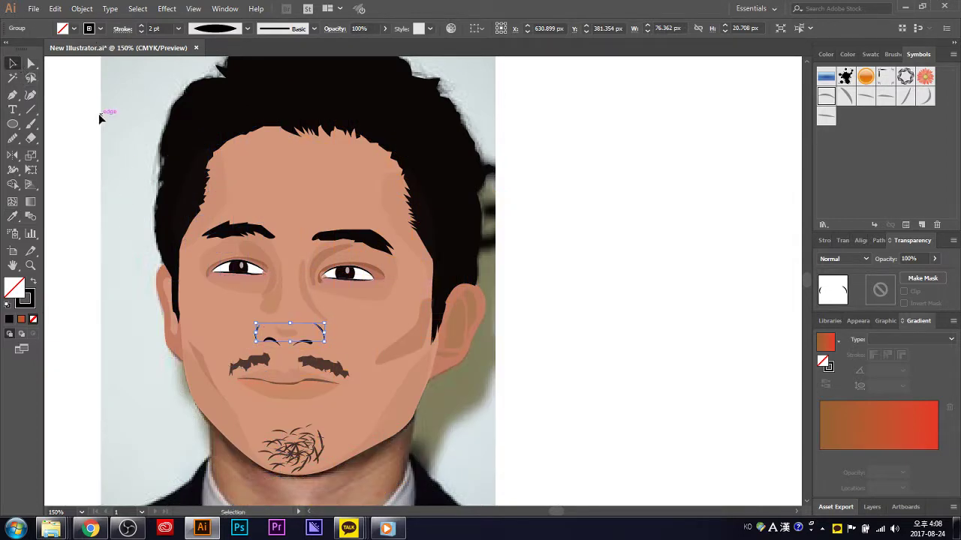
click(508, 344)
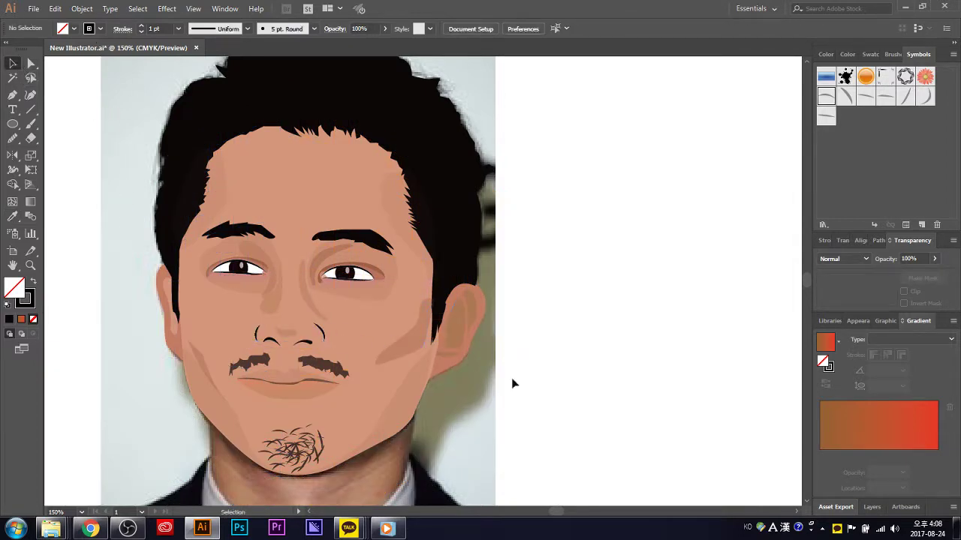
scroll(512, 384, down, 2)
- Draw a closed curved shadow shape on the left cheek with the Pen tool
scroll(615, 386, down, 2)
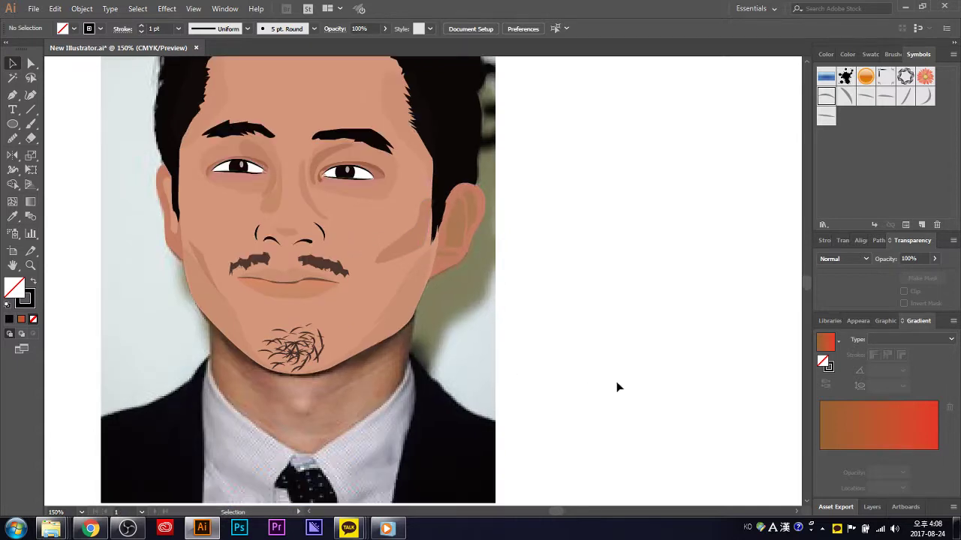
scroll(540, 359, down, 4)
scroll(593, 390, up, 1)
scroll(601, 396, up, 1)
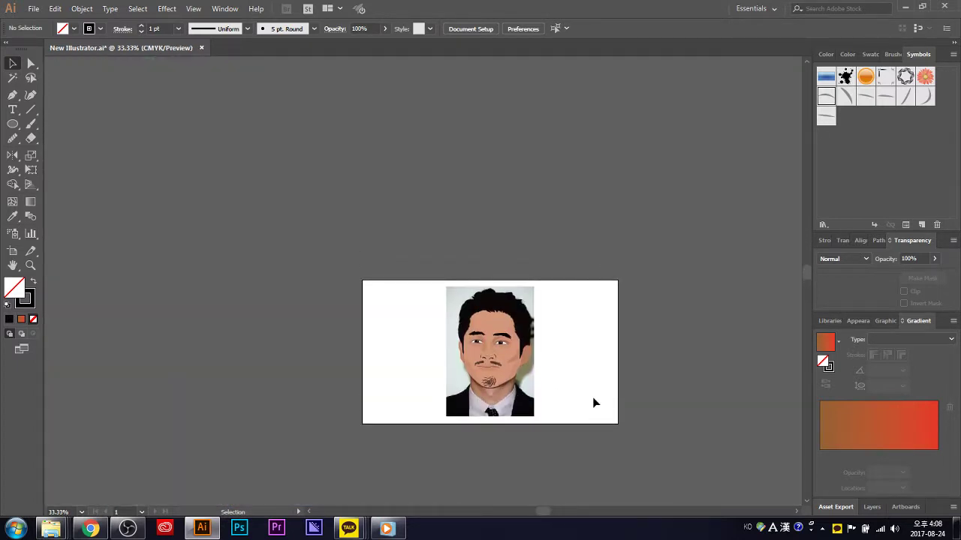
scroll(592, 401, down, 1)
scroll(579, 425, up, 2)
scroll(579, 420, up, 1)
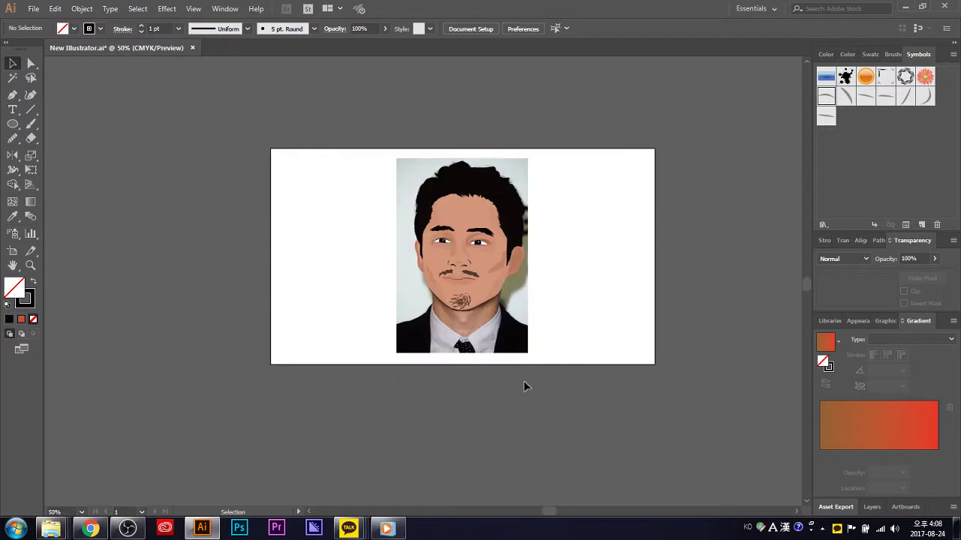
scroll(523, 384, up, 1)
scroll(495, 360, up, 1)
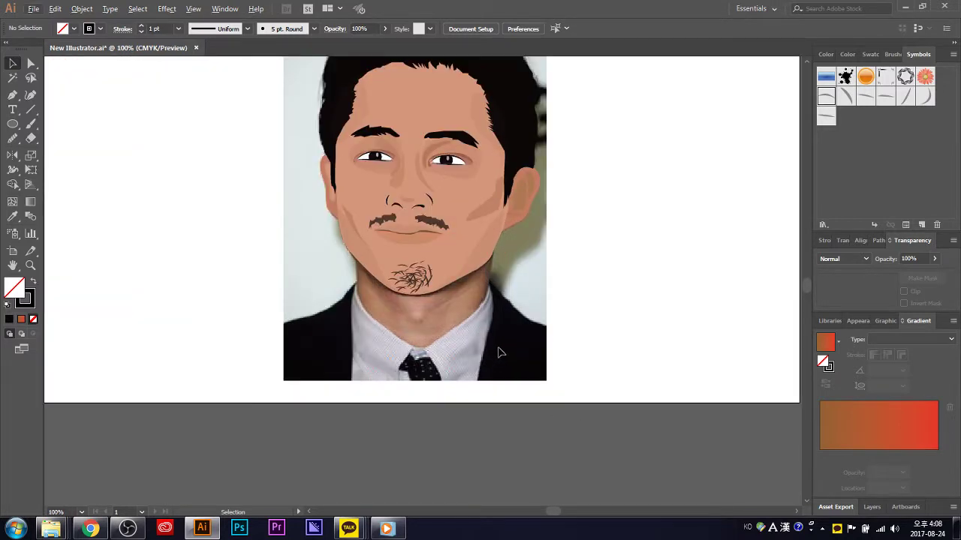
scroll(558, 358, up, 1)
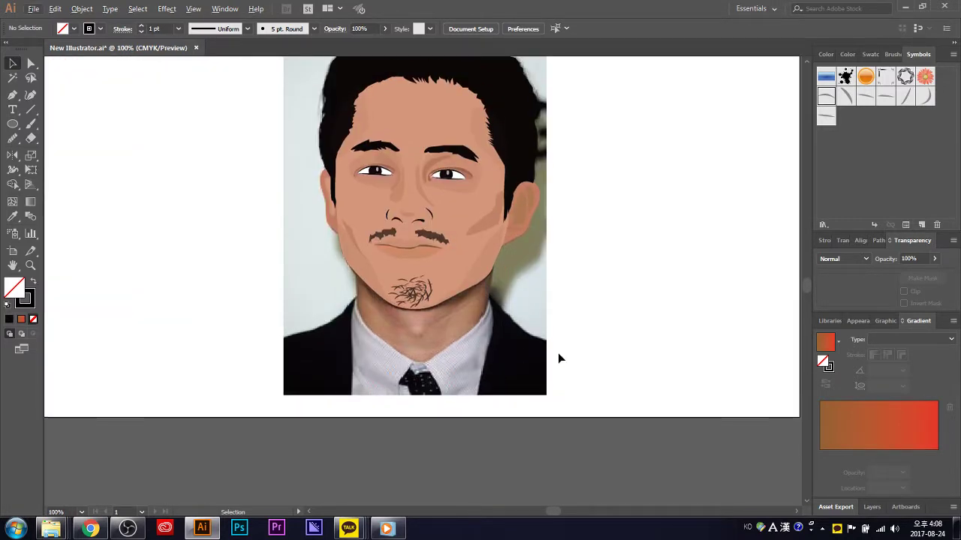
click(13, 96)
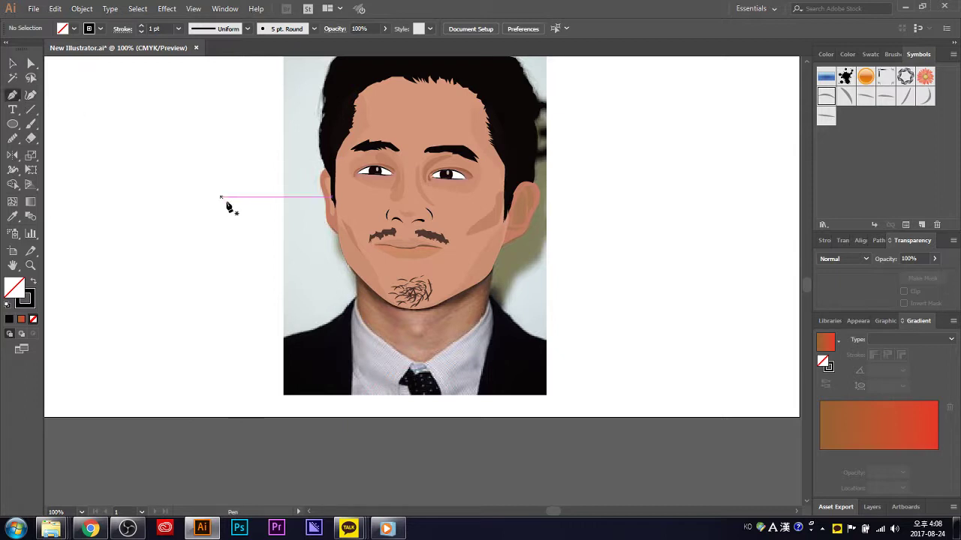
click(342, 216)
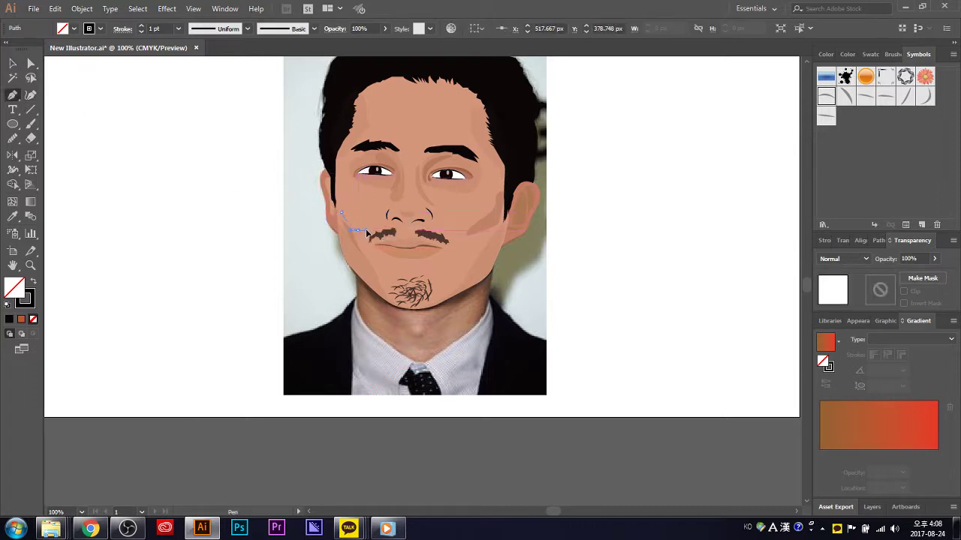
mouse_move(359, 229)
mouse_down()
mouse_move(386, 214)
mouse_move(346, 191)
mouse_up()
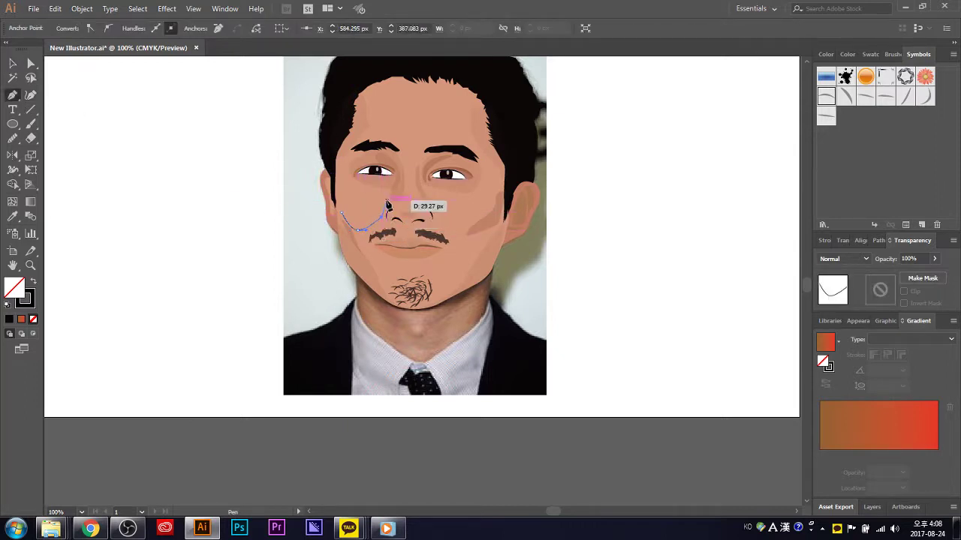
click(343, 183)
click(343, 216)
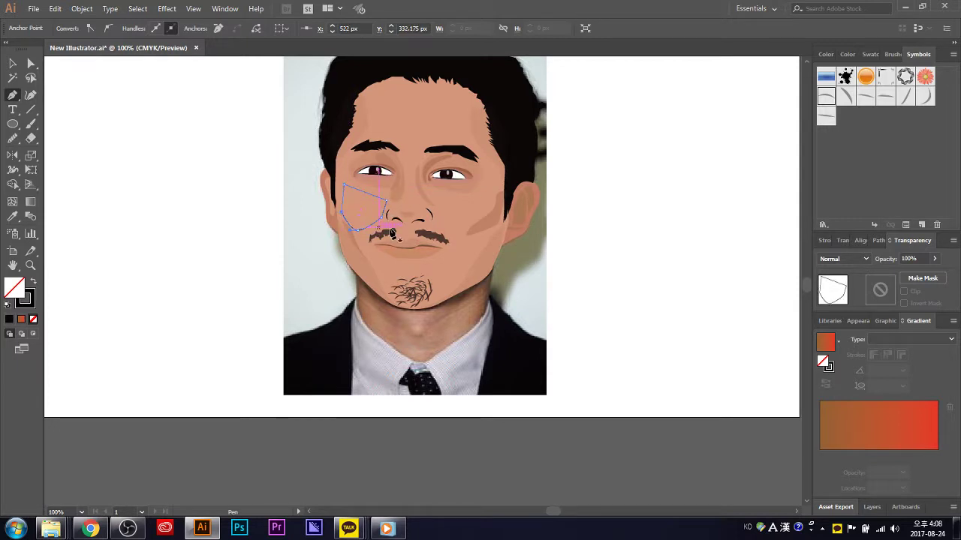
drag(339, 184, 343, 216)
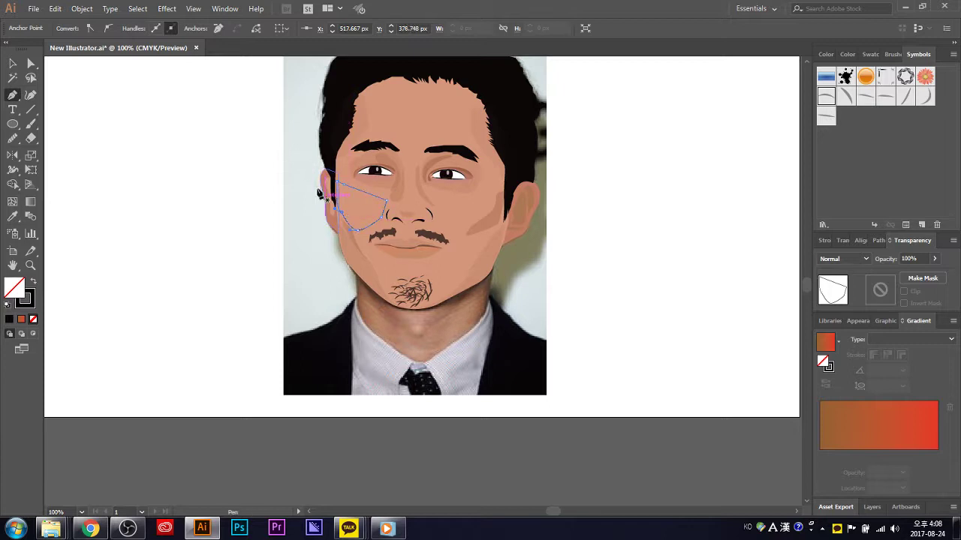
- Smooth the curves of the left cheek shadow shape
click(13, 63)
click(661, 238)
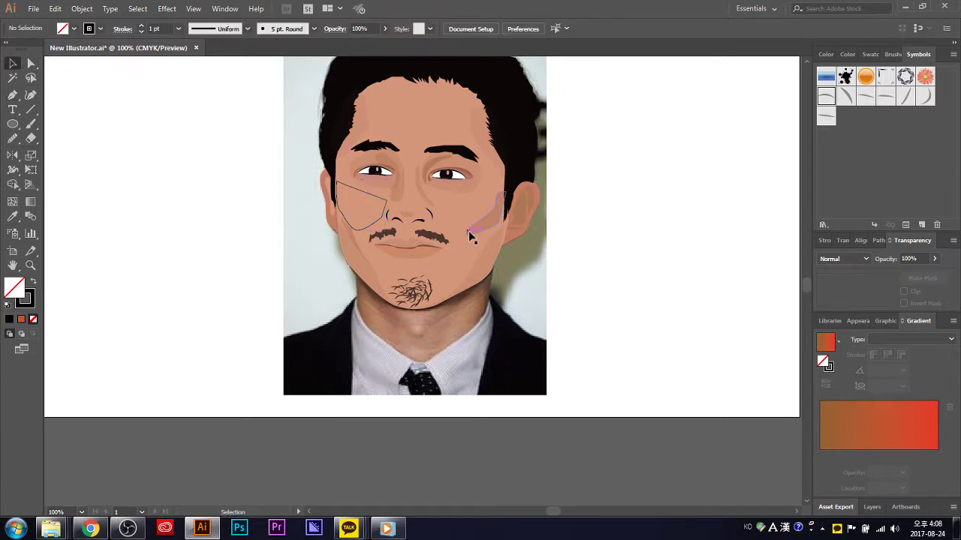
click(369, 198)
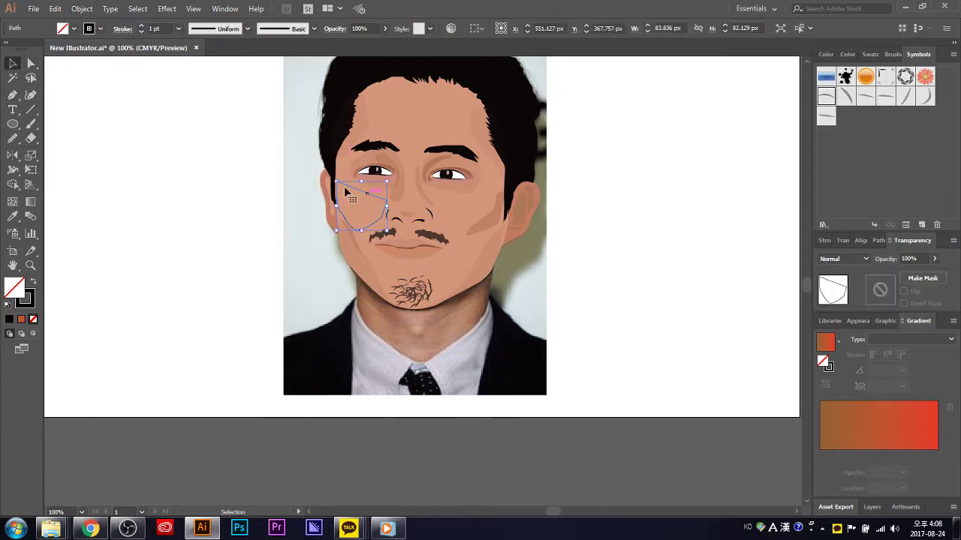
click(13, 138)
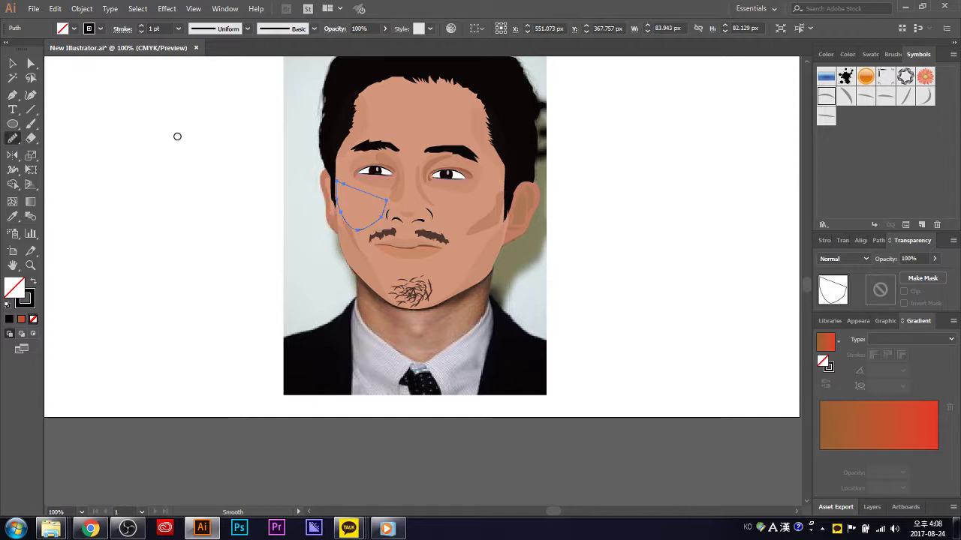
click(13, 63)
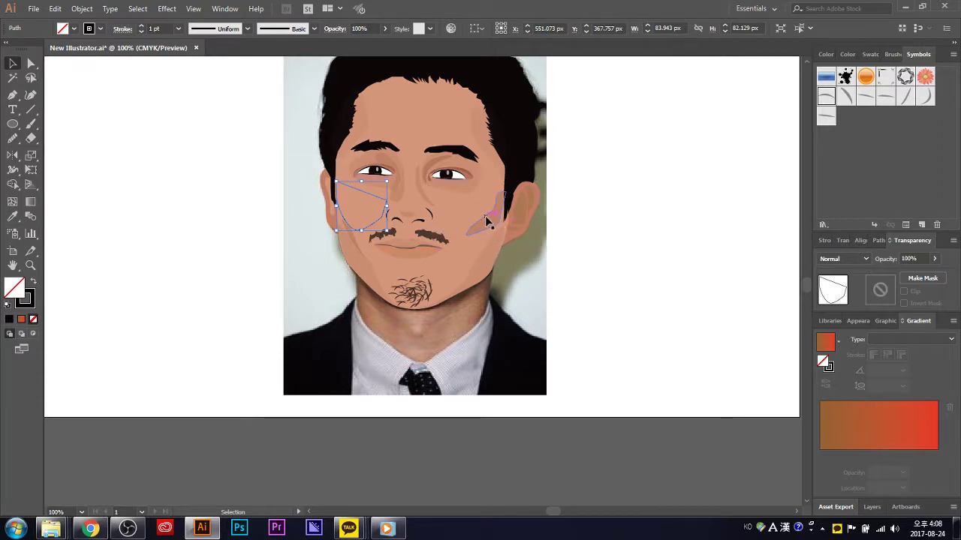
- Apply the brown 10% shadow style to the cheek shape and narrow it from the right
key(i)
click(369, 256)
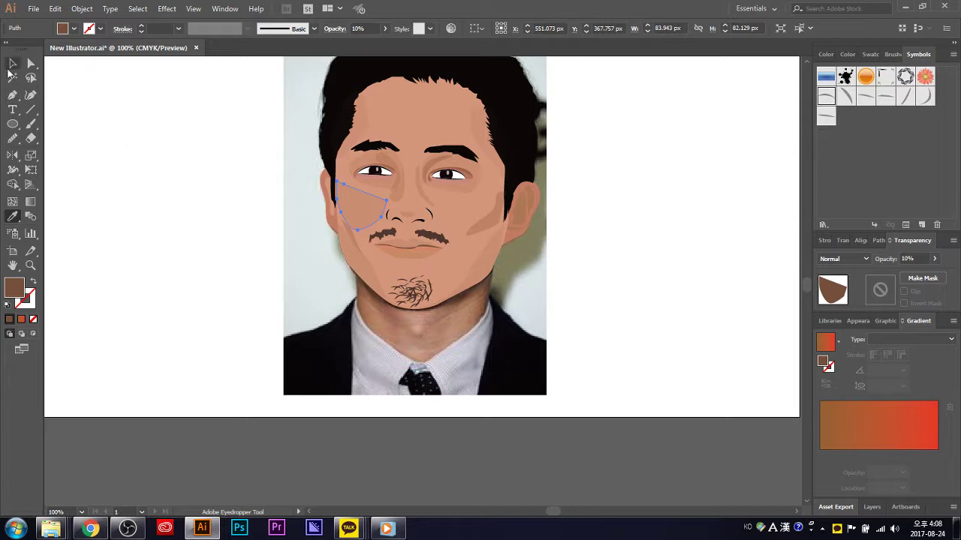
click(12, 64)
click(199, 163)
click(369, 217)
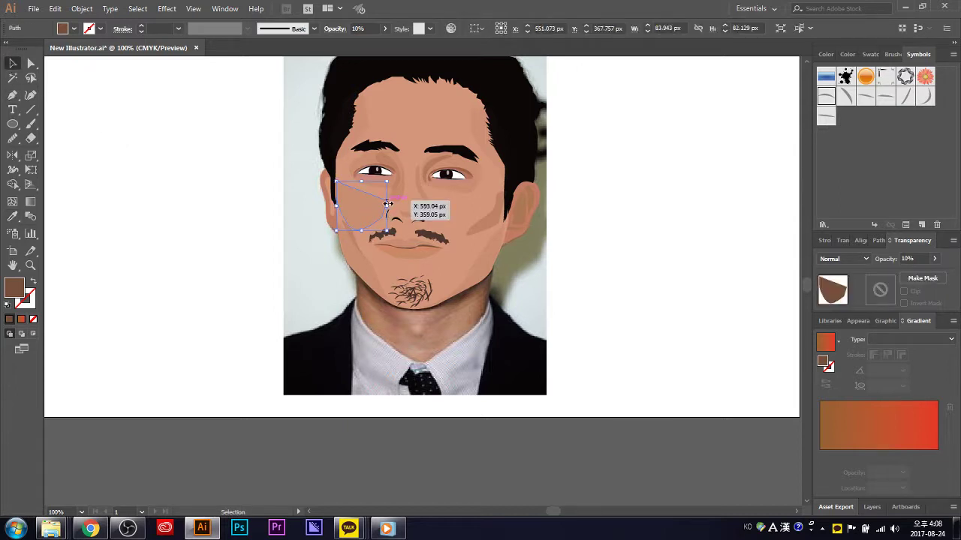
drag(383, 208, 358, 209)
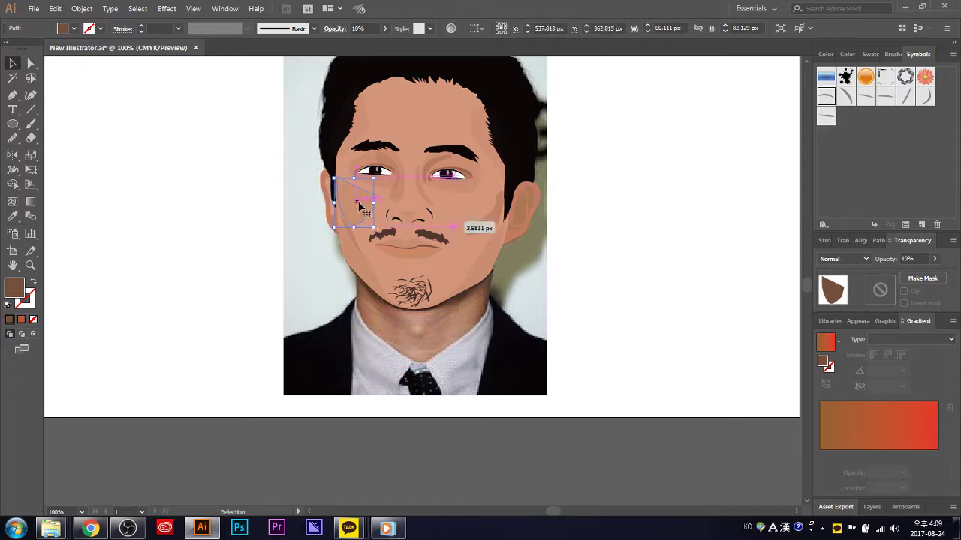
- Lower the left cheek shading's opacity to near 0% and compare it with the right cheek
click(555, 275)
click(357, 211)
click(933, 259)
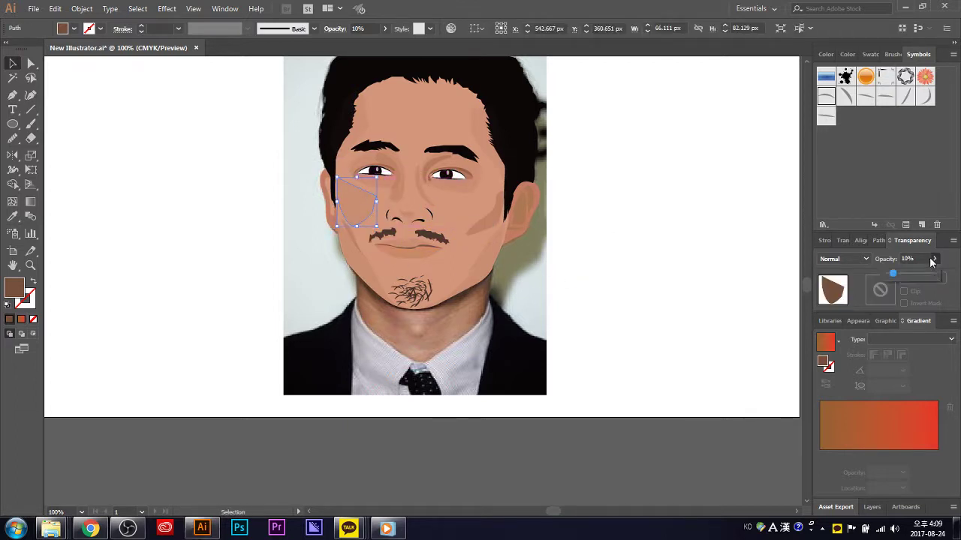
drag(897, 278, 889, 277)
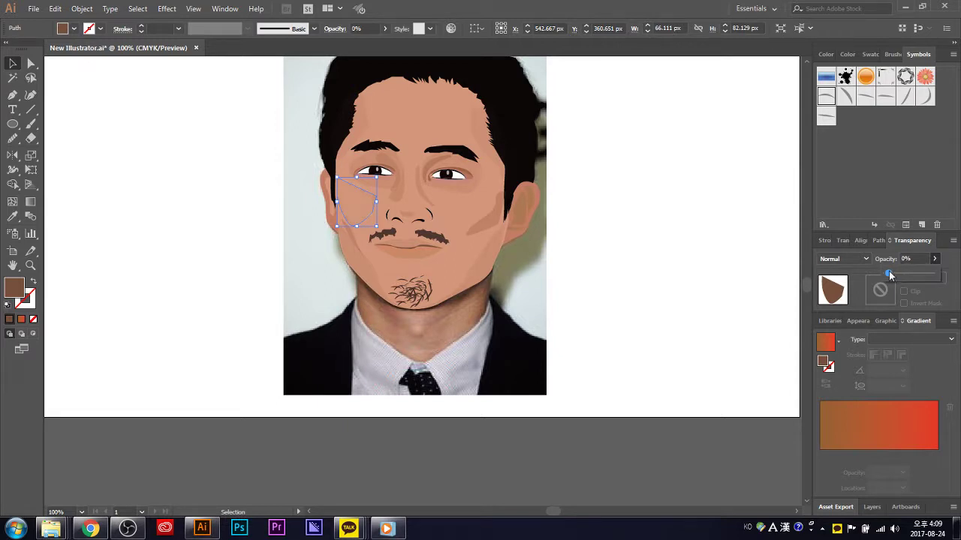
key(Return)
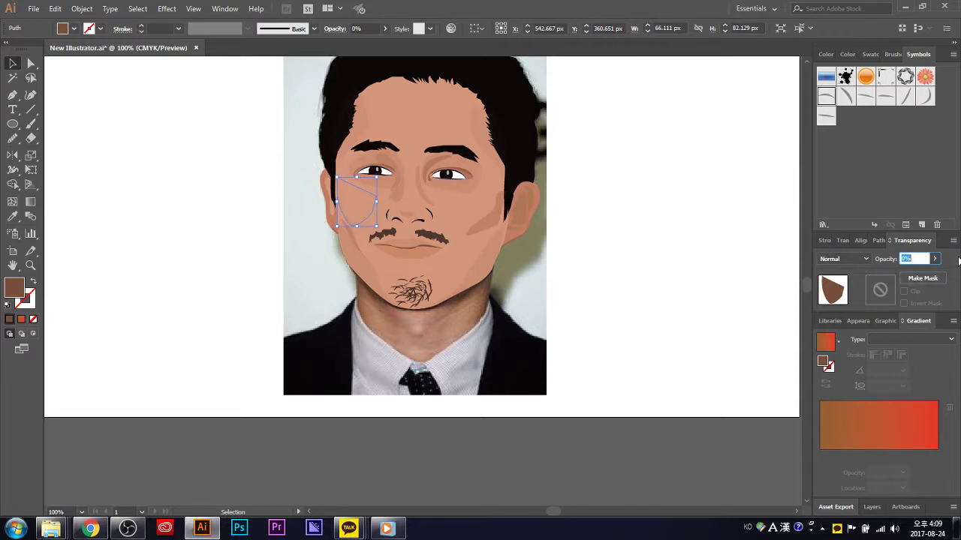
click(934, 258)
text(6)
click(705, 227)
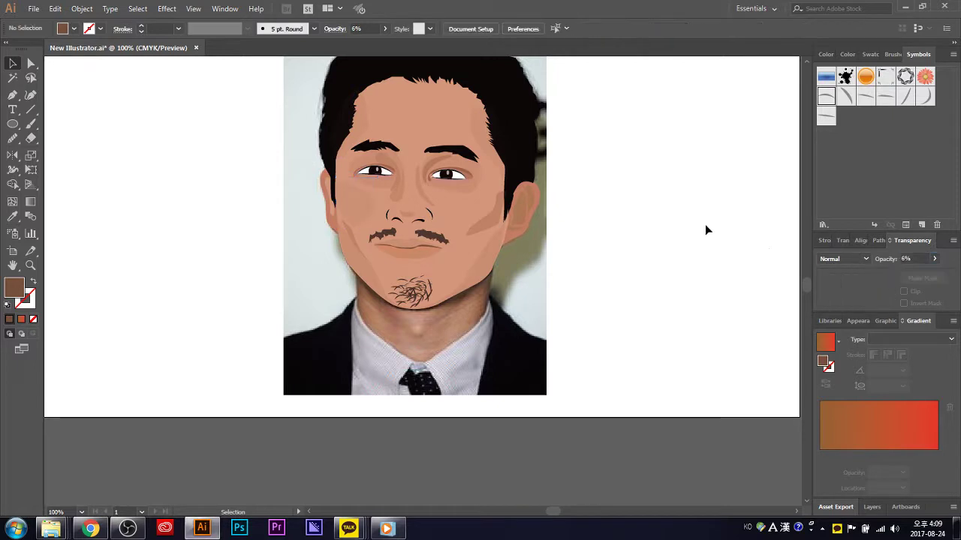
click(477, 213)
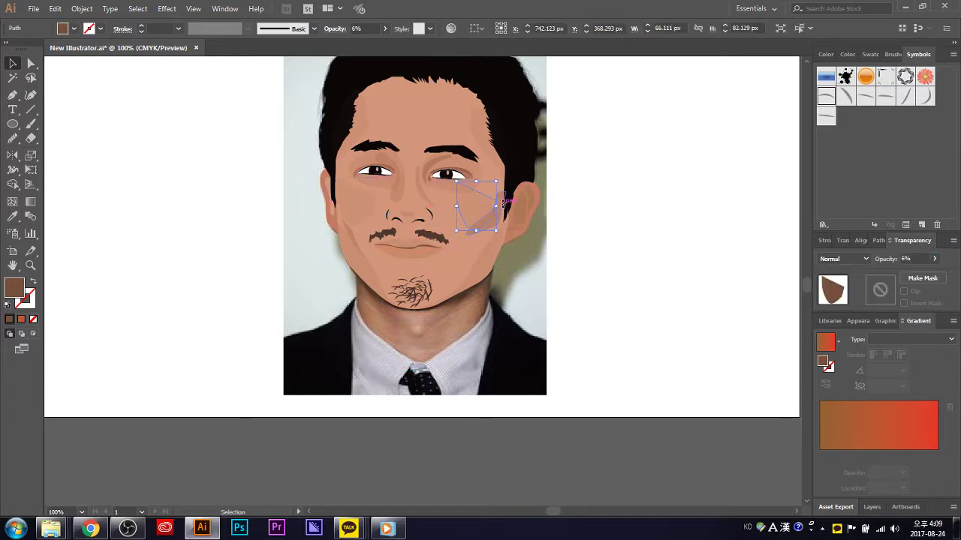
click(476, 209)
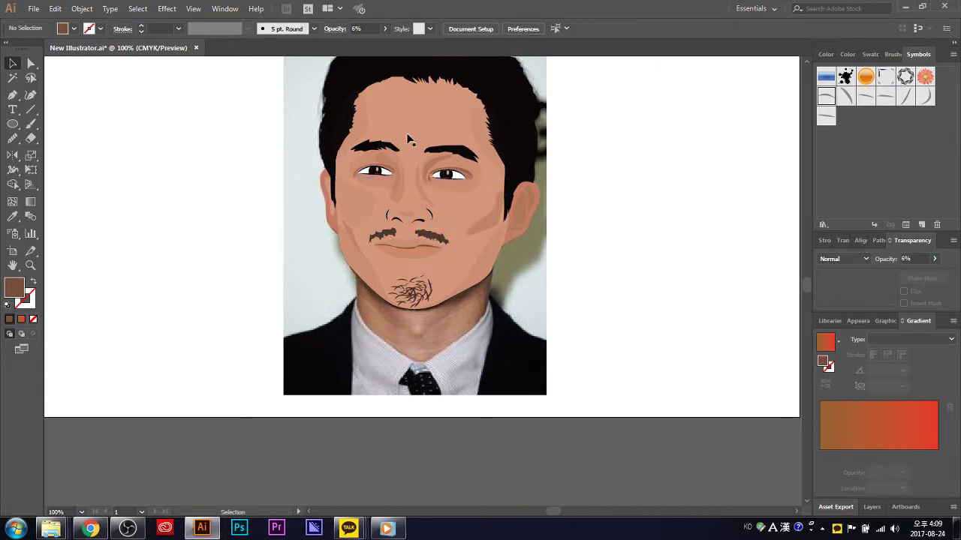
click(13, 95)
- Draw a curved shading shape below the right eye
click(442, 196)
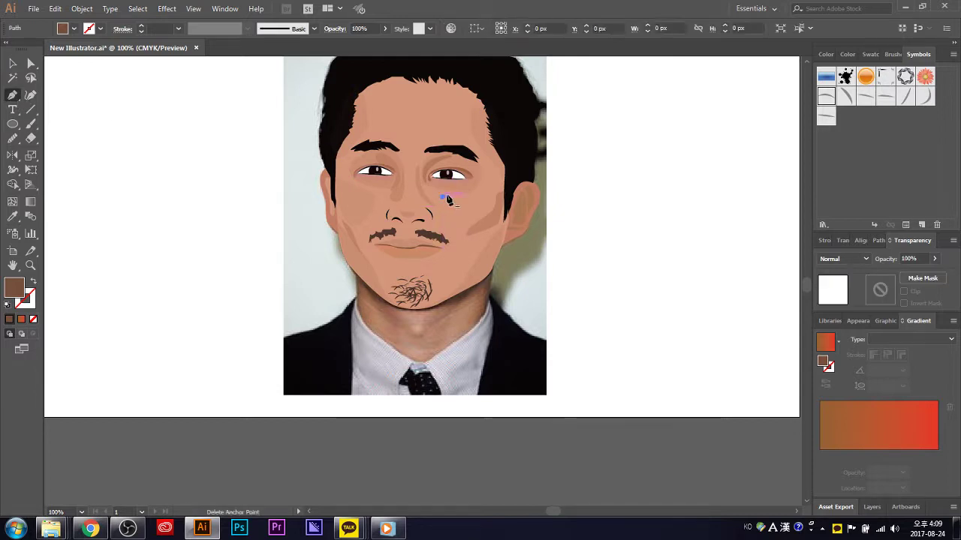
mouse_move(465, 190)
mouse_down()
mouse_move(494, 214)
mouse_move(457, 234)
mouse_move(441, 202)
mouse_up()
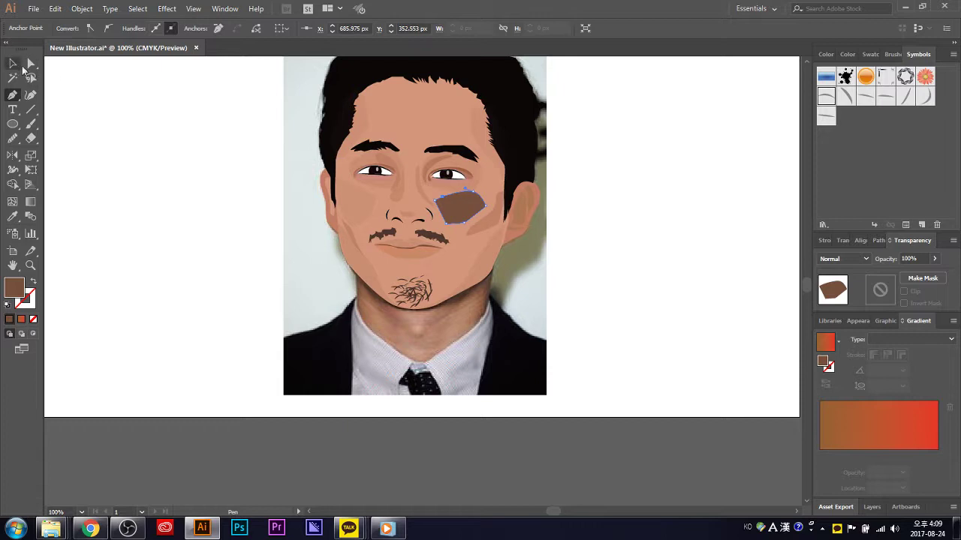
click(12, 64)
- Fade the new shape to 6% opacity and nudge it 5 px to the right
click(934, 259)
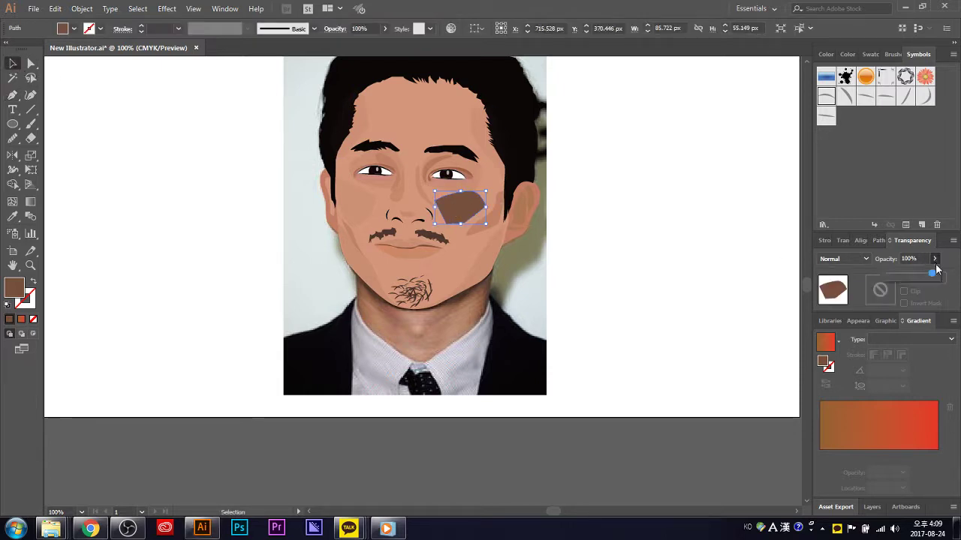
drag(935, 275, 890, 278)
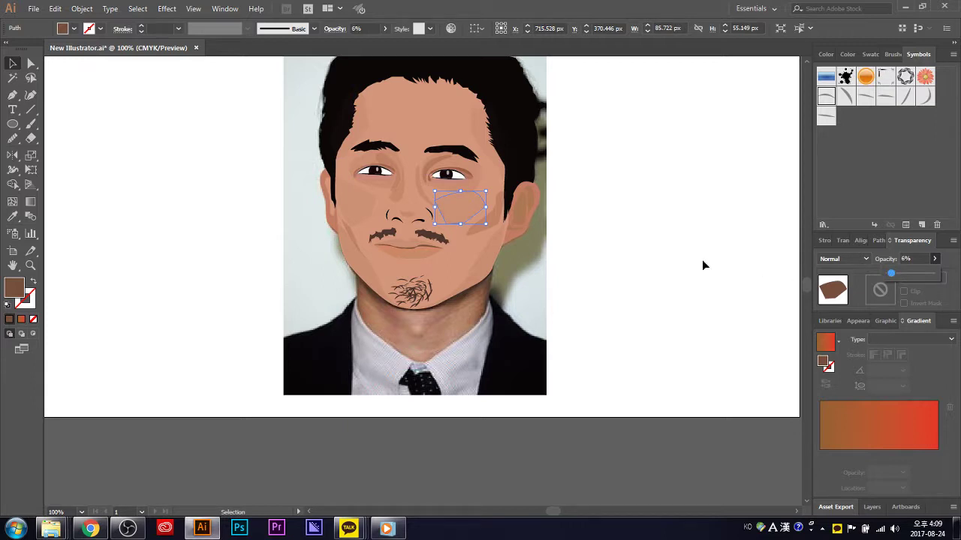
click(703, 265)
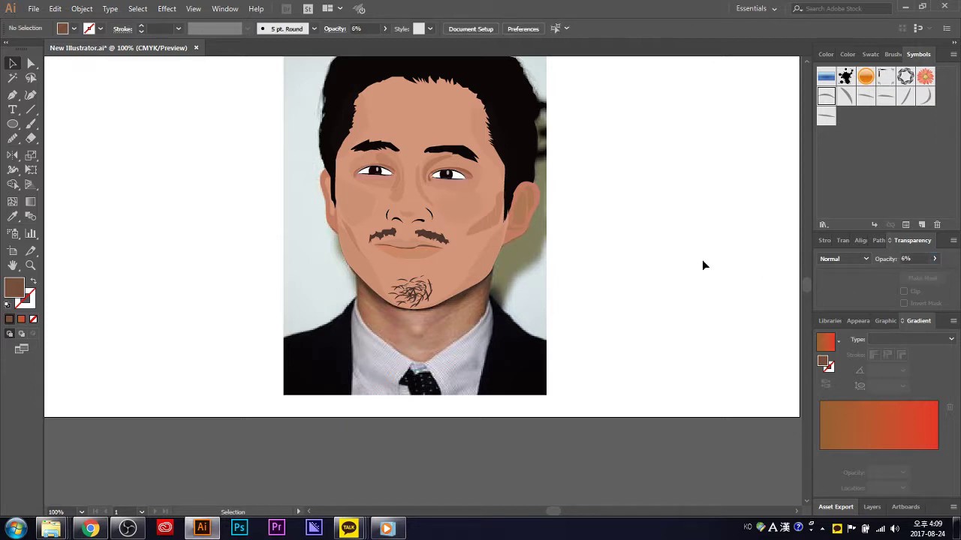
double_click(464, 216)
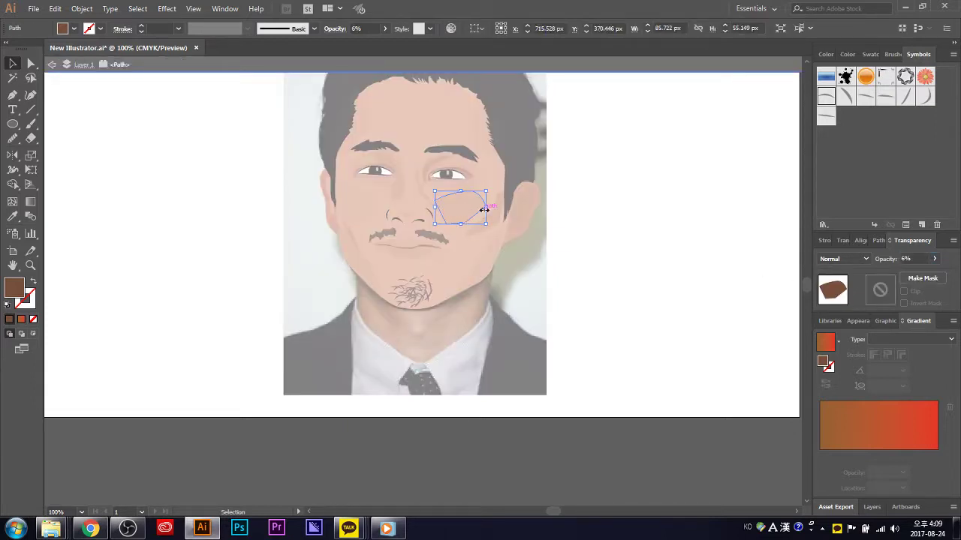
key(Right)
key(Right)
key(Right)
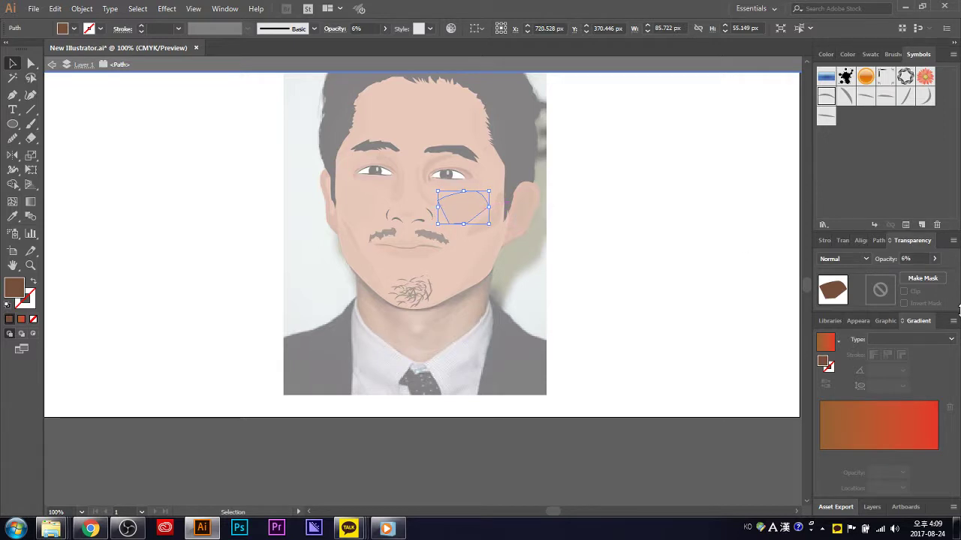
key(Escape)
- Return to the full portrait view and select the black hair shape
click(733, 260)
scroll(662, 291, up, 1)
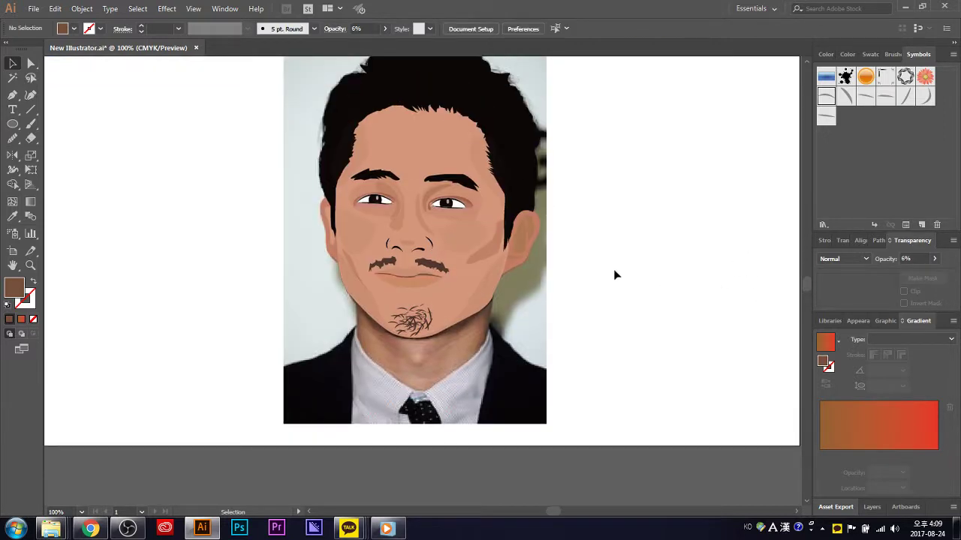
scroll(610, 269, up, 1)
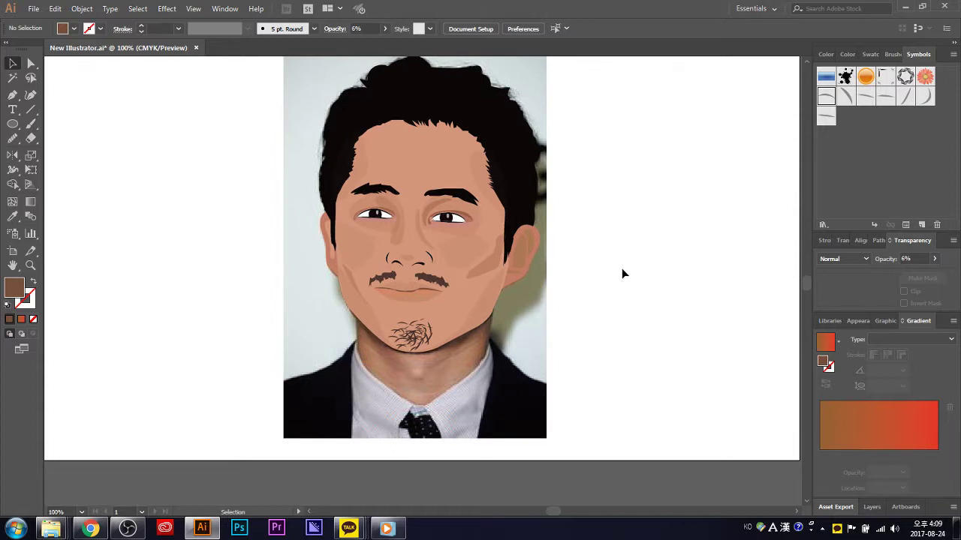
scroll(622, 274, down, 2)
scroll(622, 277, up, 1)
scroll(623, 280, up, 2)
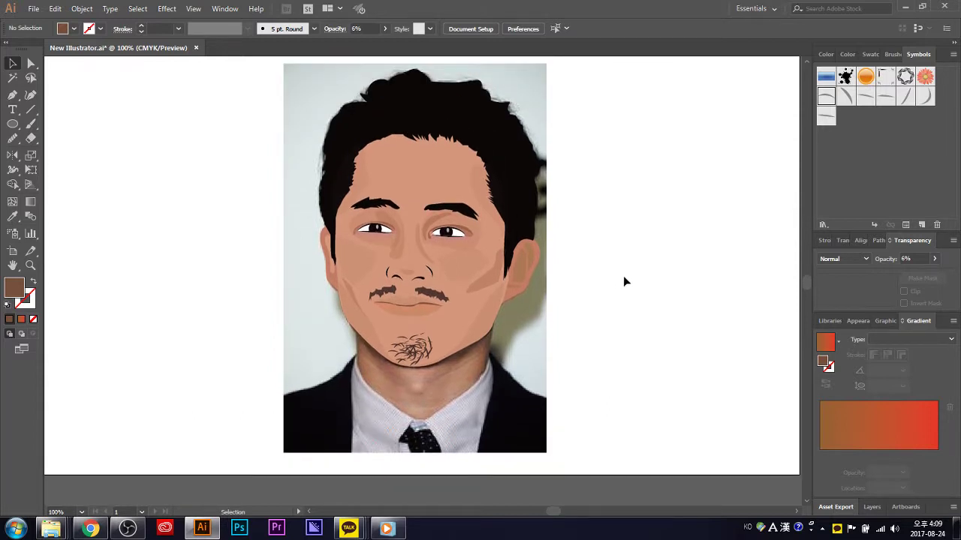
scroll(623, 277, down, 2)
scroll(623, 277, up, 2)
click(412, 118)
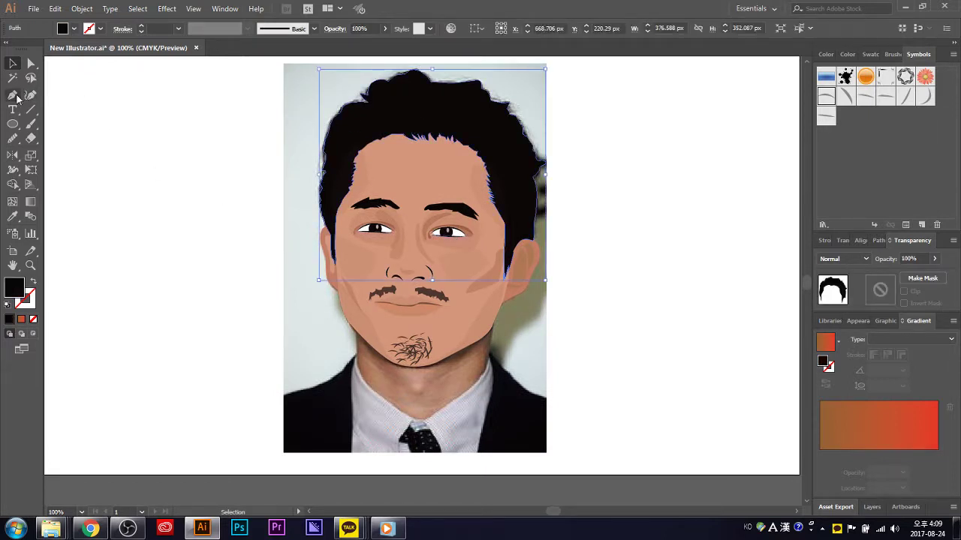
click(14, 96)
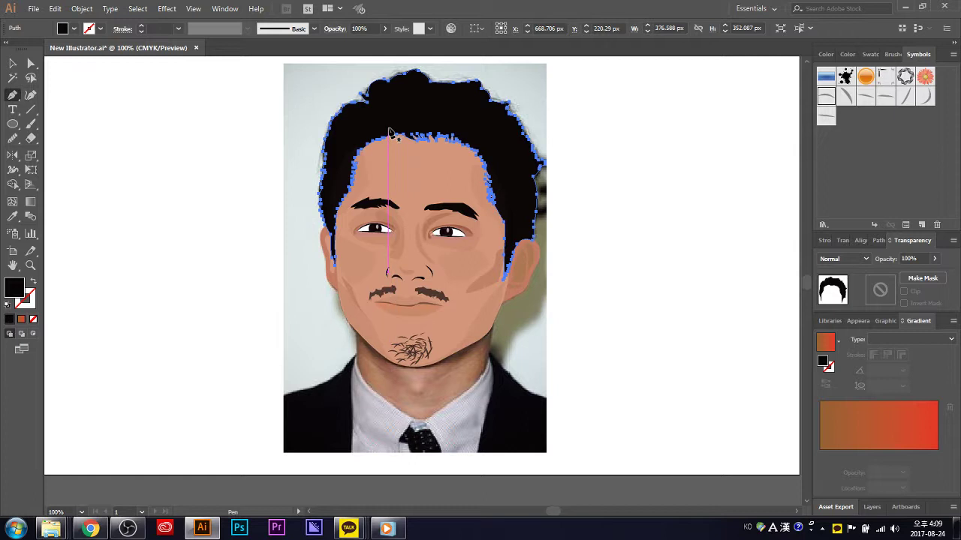
- Draw the first two closed, curved hair-strand paths rising from the hairline with the Pen tool
click(389, 125)
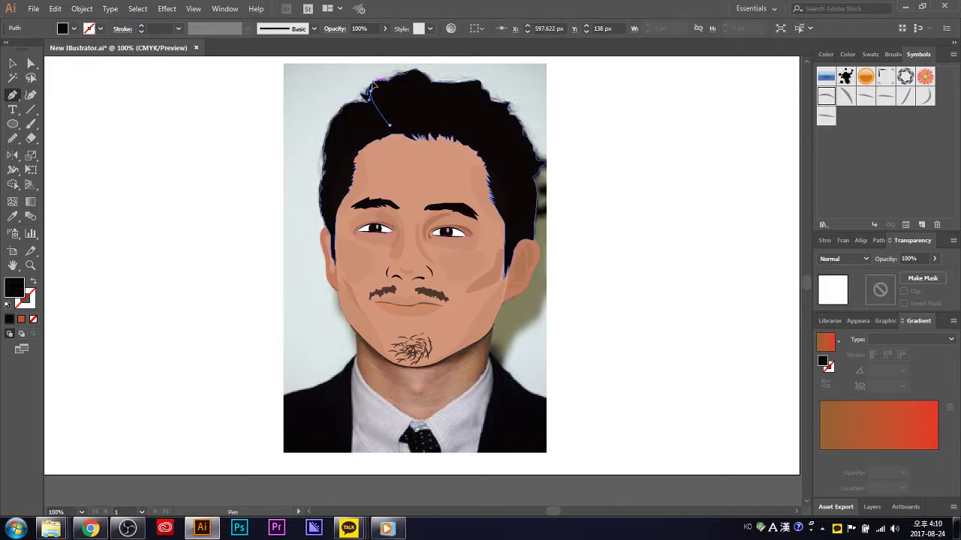
mouse_move(373, 88)
mouse_down()
mouse_move(386, 89)
mouse_move(379, 109)
mouse_move(403, 131)
mouse_move(390, 98)
mouse_move(397, 72)
mouse_up()
scroll(399, 69, up, 1)
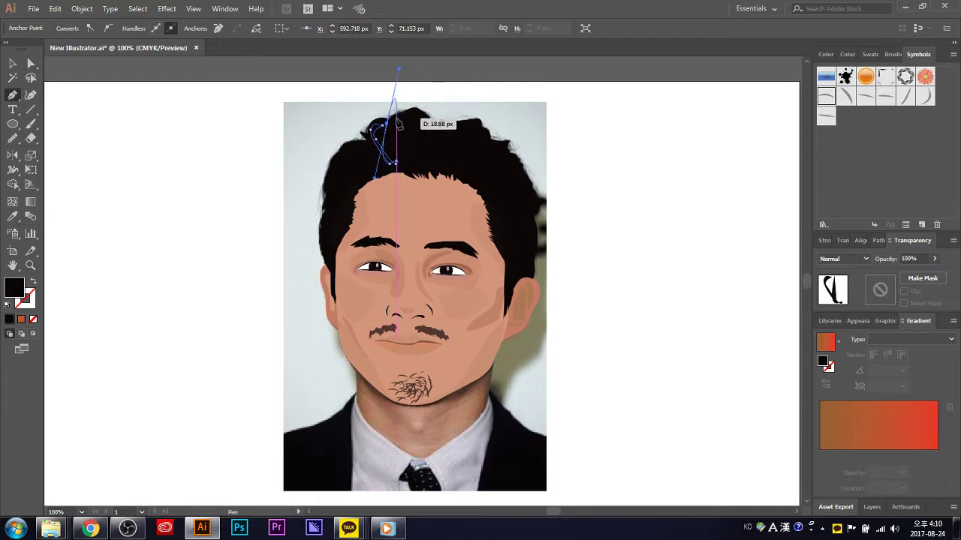
mouse_move(396, 162)
mouse_down()
mouse_move(379, 124)
mouse_move(394, 119)
mouse_up()
click(394, 161)
click(391, 147)
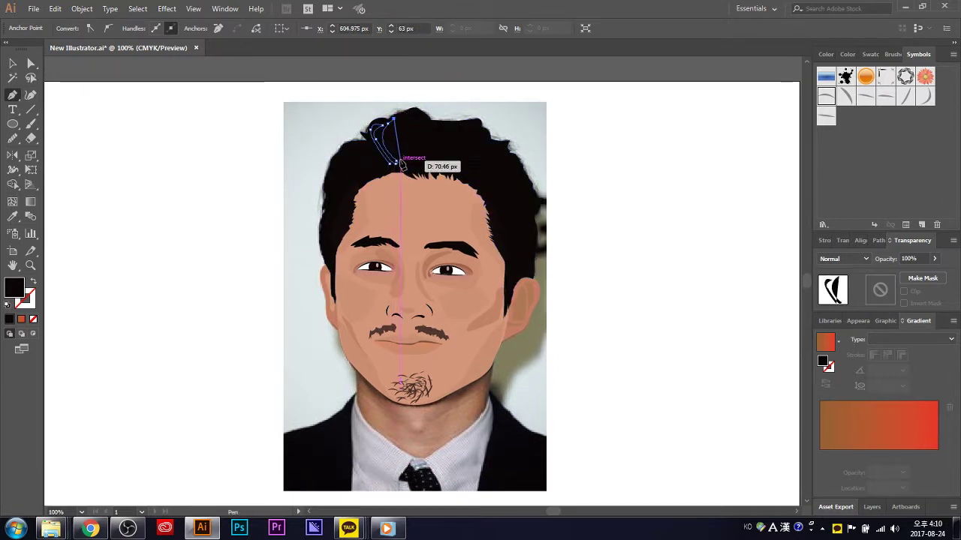
mouse_move(403, 158)
mouse_down()
mouse_move(412, 172)
mouse_move(413, 160)
mouse_up()
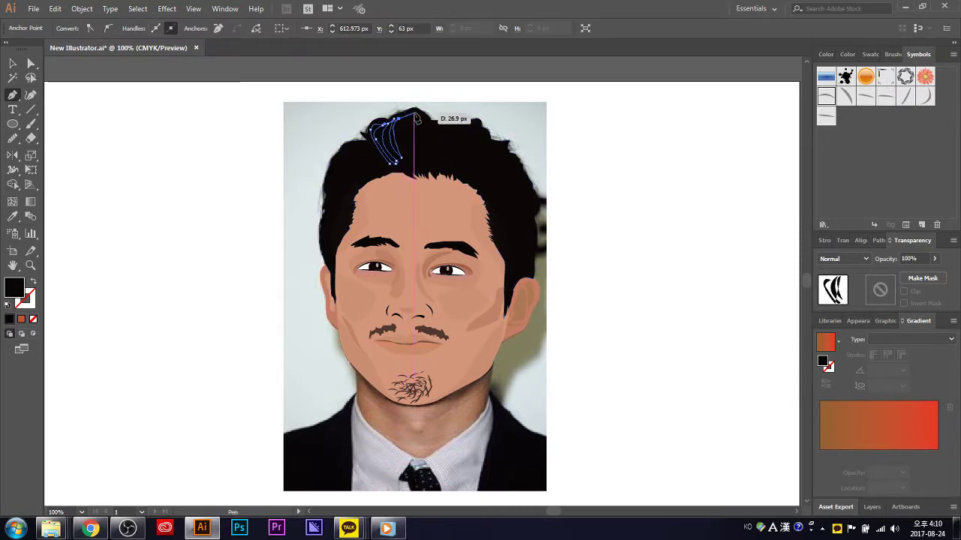
click(422, 120)
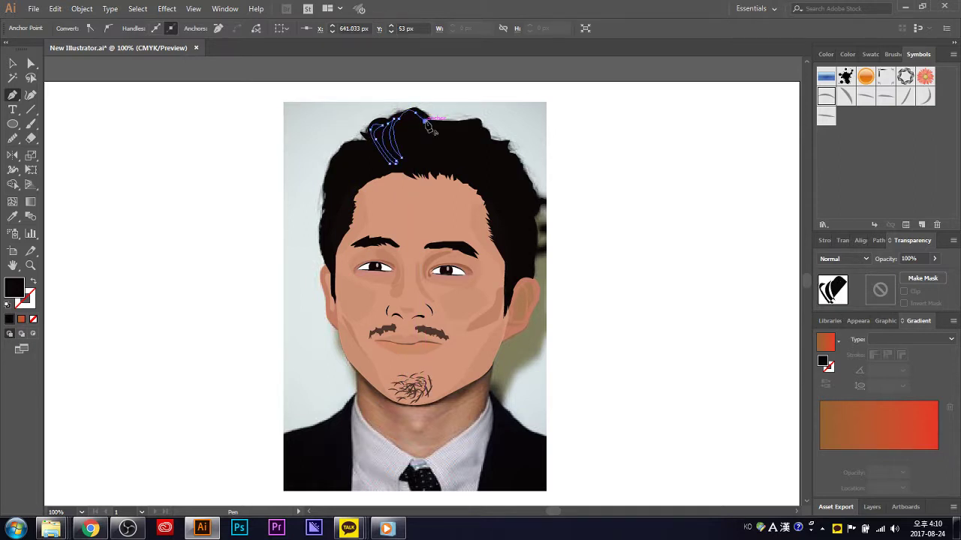
- Add more curved strands reaching up toward the crown, then deselect them
drag(428, 127, 426, 127)
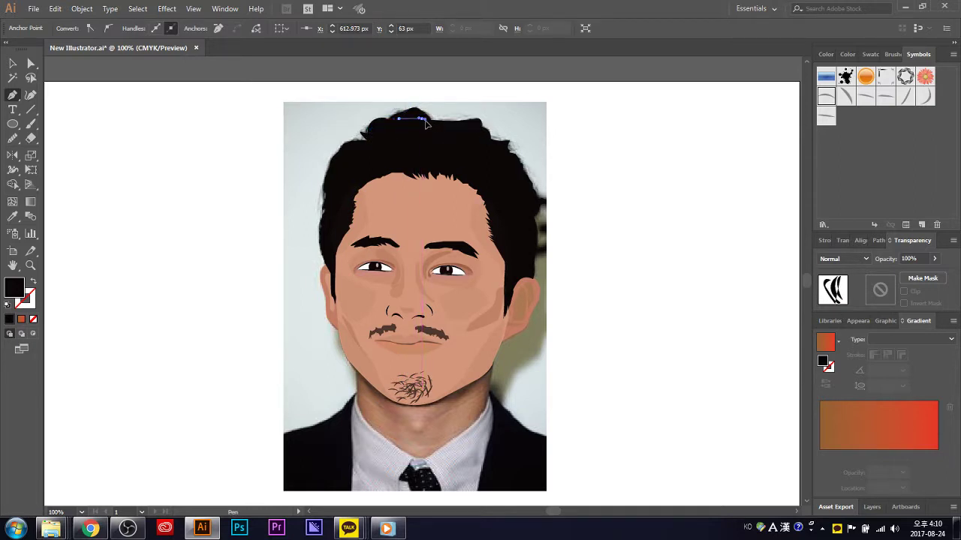
click(424, 120)
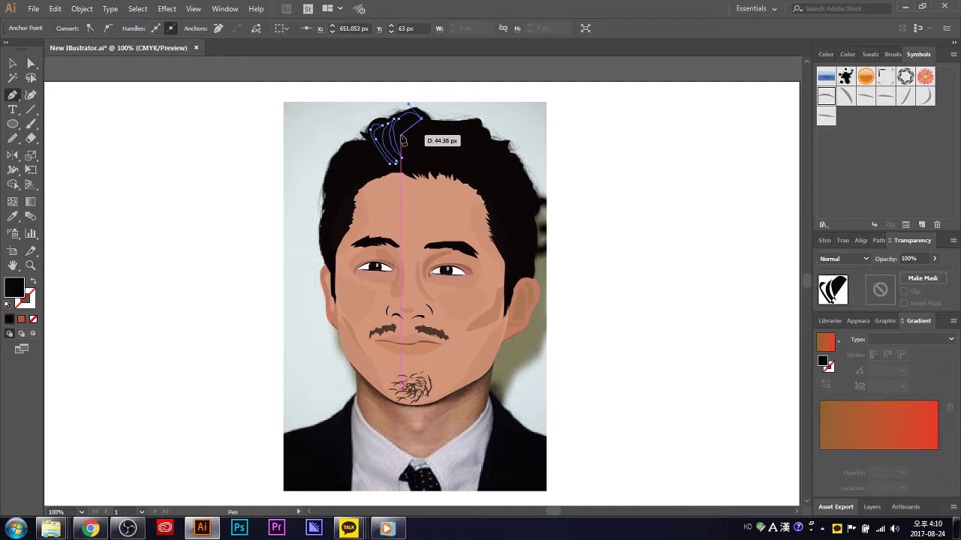
mouse_move(405, 152)
mouse_down()
mouse_move(412, 165)
mouse_move(431, 163)
mouse_move(417, 156)
mouse_up()
click(411, 133)
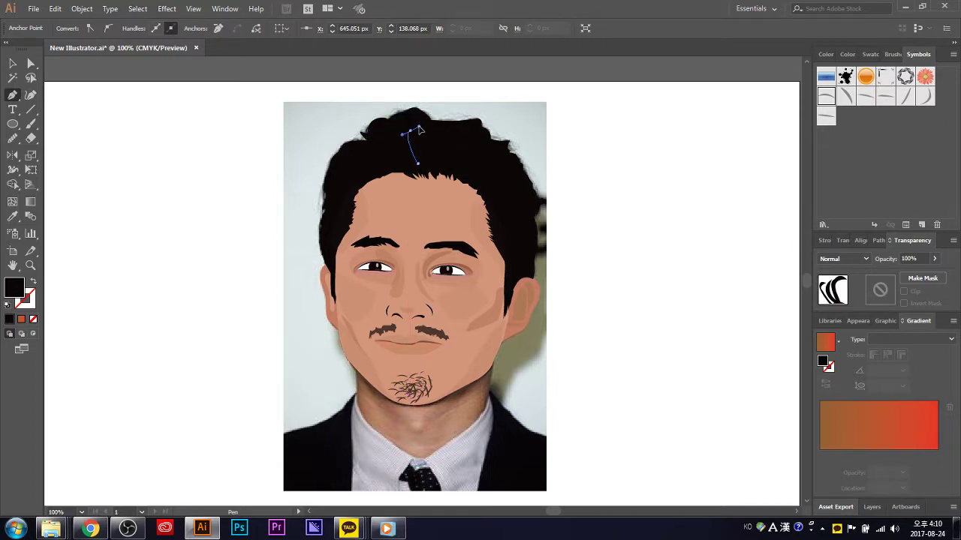
drag(433, 132, 424, 159)
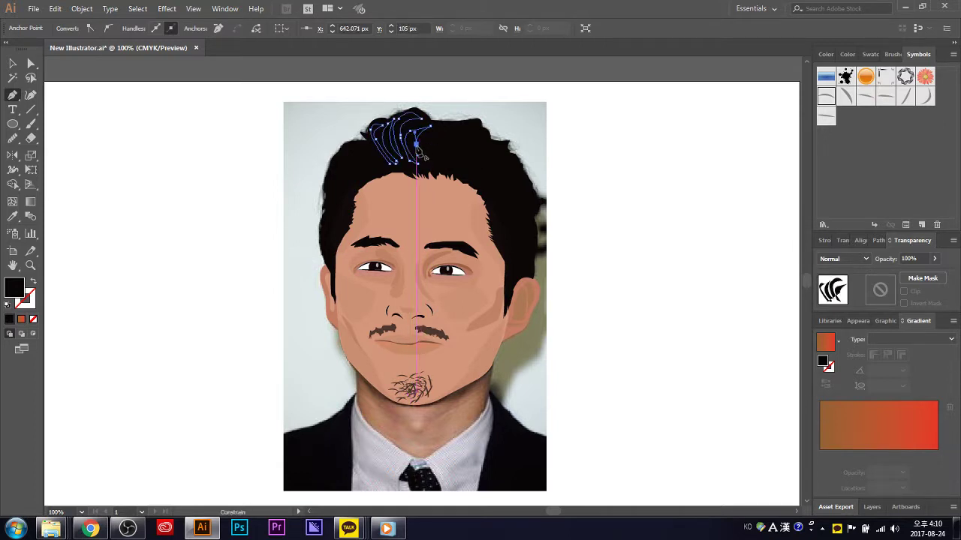
mouse_move(422, 155)
mouse_down()
mouse_move(451, 129)
mouse_move(433, 169)
mouse_up()
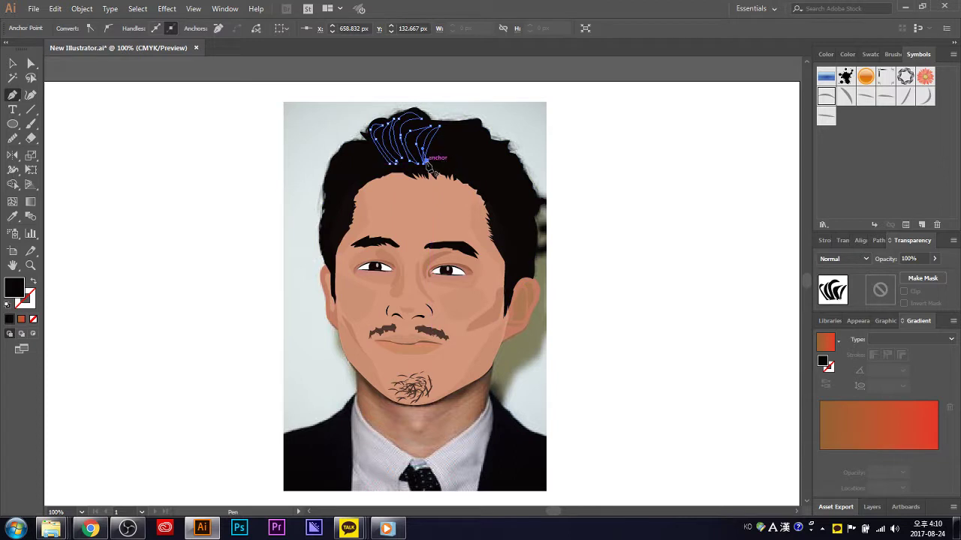
click(428, 166)
key(ctrl+shift+a)
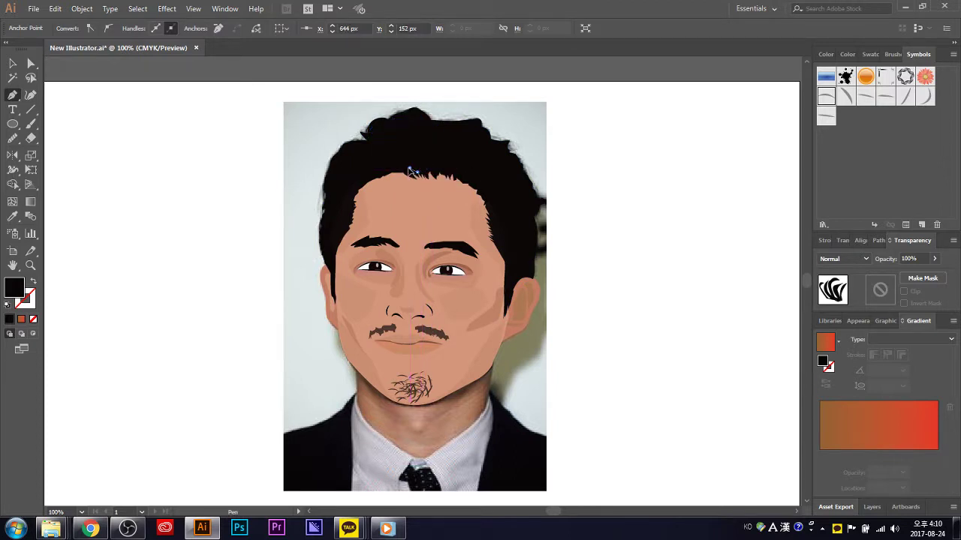
- Draw a strand further right running from the hairline to the top of the hair
ctrl+click(408, 163)
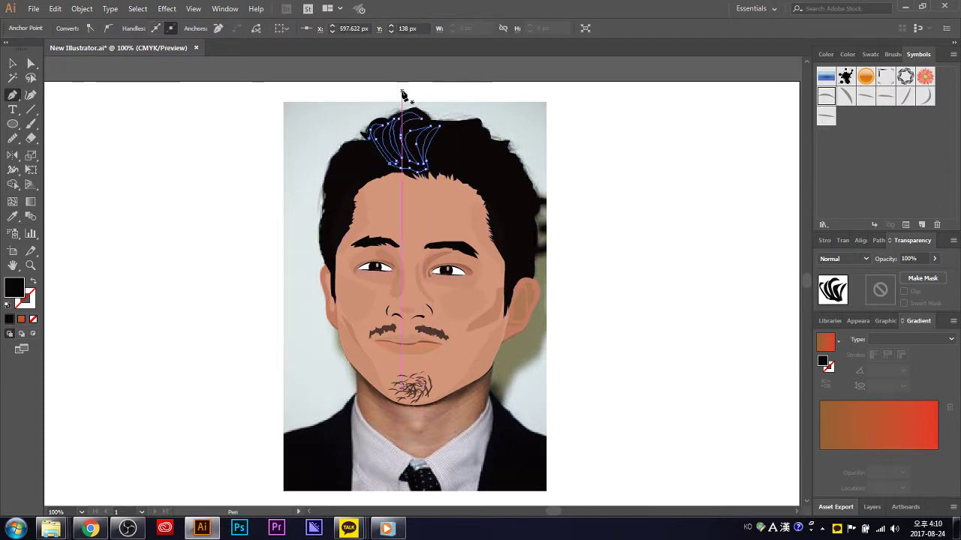
click(436, 169)
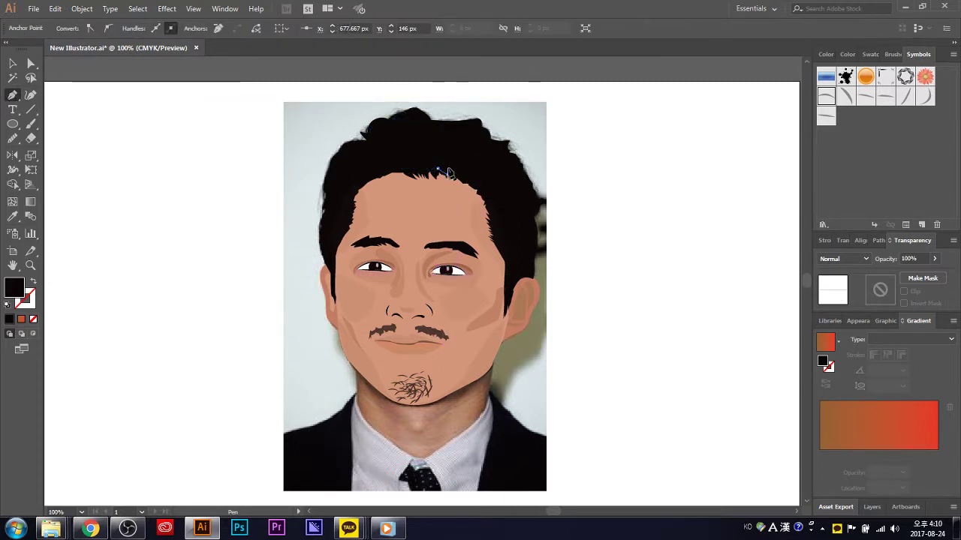
click(450, 172)
click(465, 174)
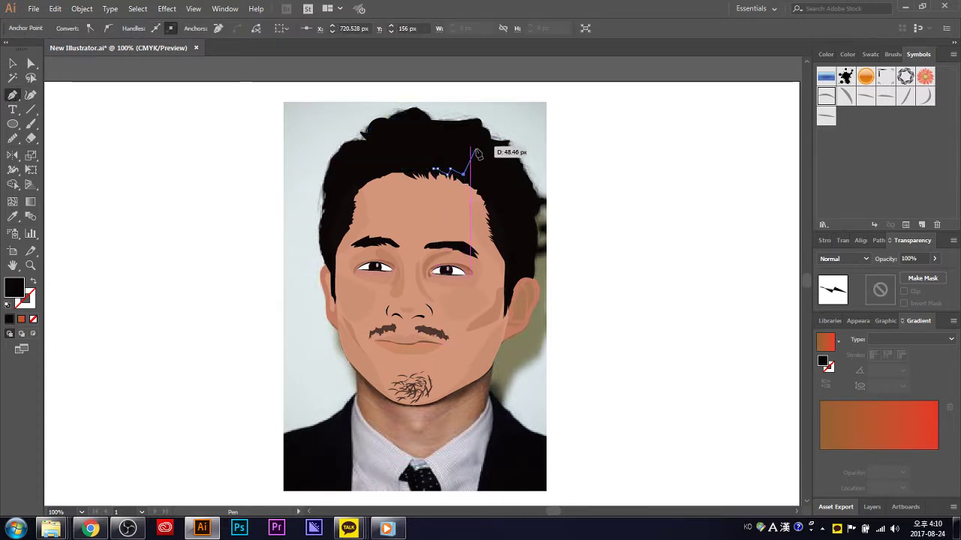
click(479, 138)
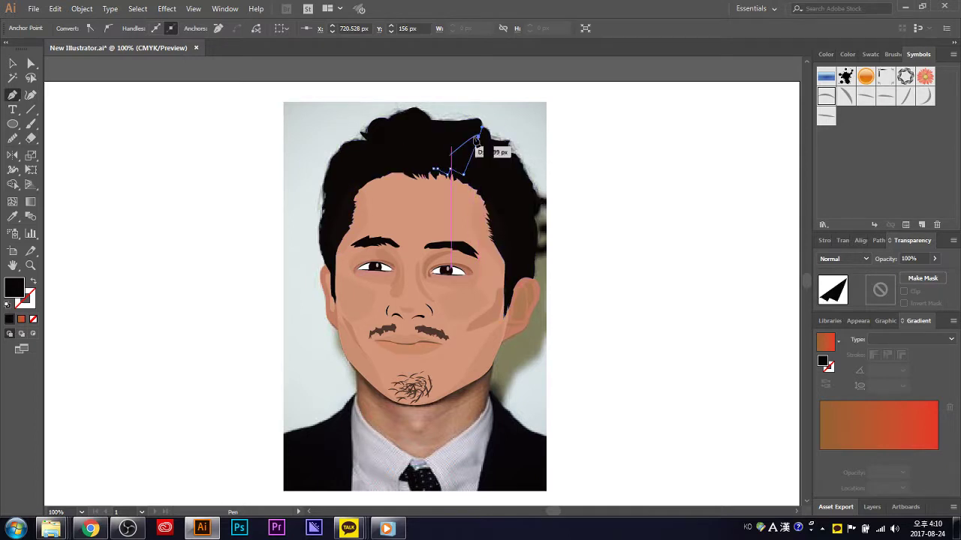
drag(481, 140, 489, 146)
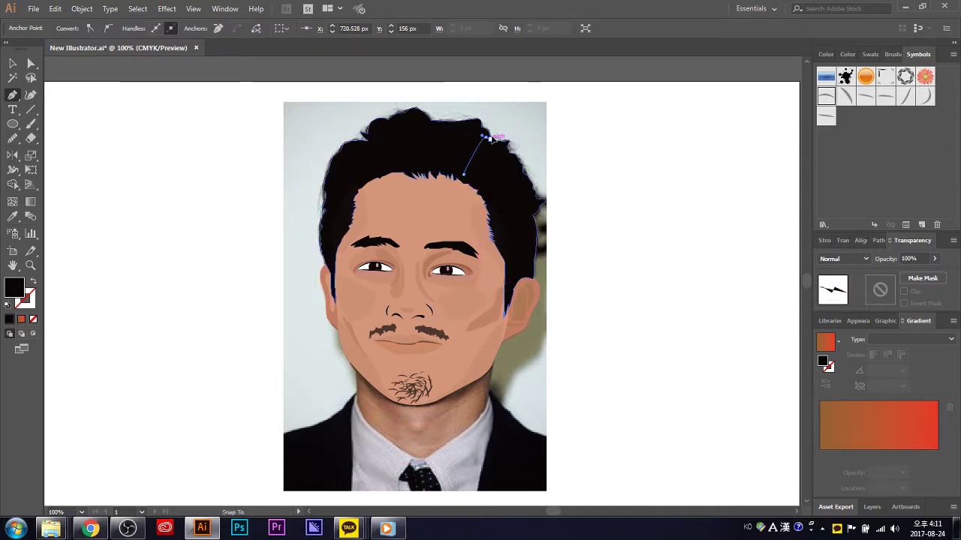
ctrl+click(483, 136)
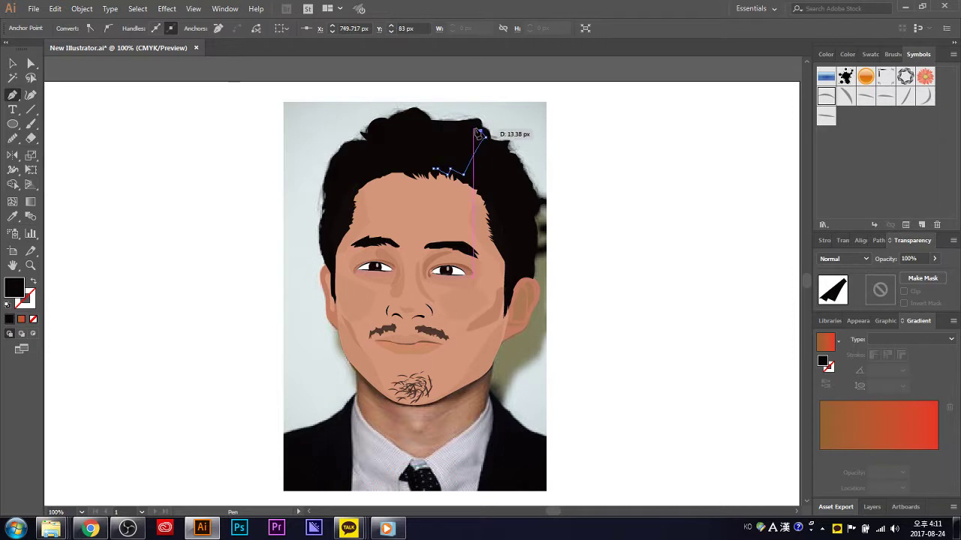
- Outline another closed strand from the hairline up to the hair top
click(463, 153)
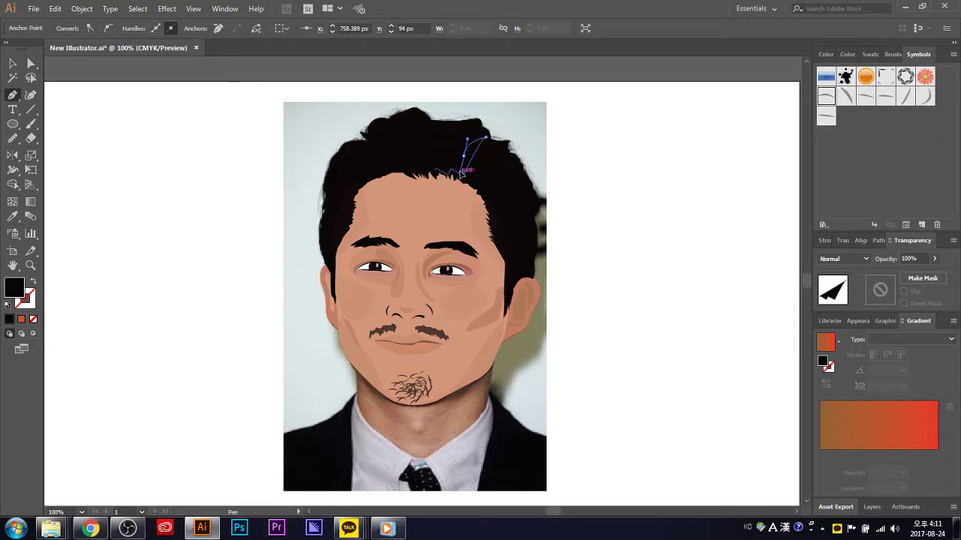
click(463, 173)
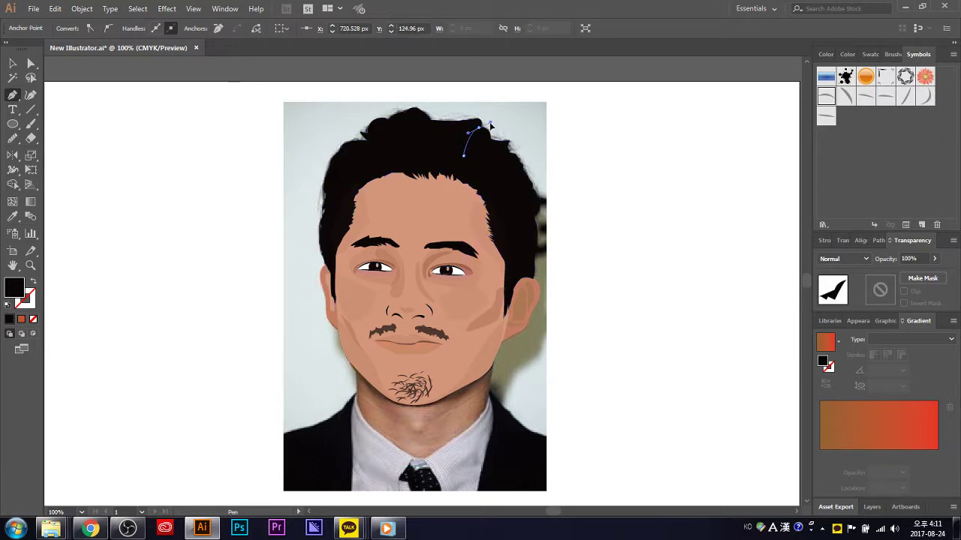
click(481, 132)
click(461, 122)
click(463, 165)
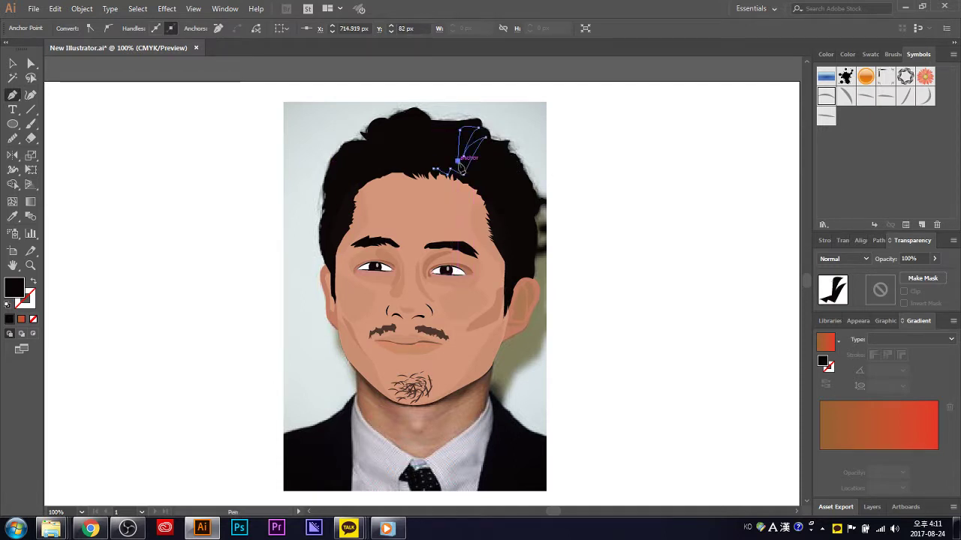
- Draw one more curved strand, undoing a tangled point, and finish drawing
click(458, 160)
click(440, 131)
click(463, 123)
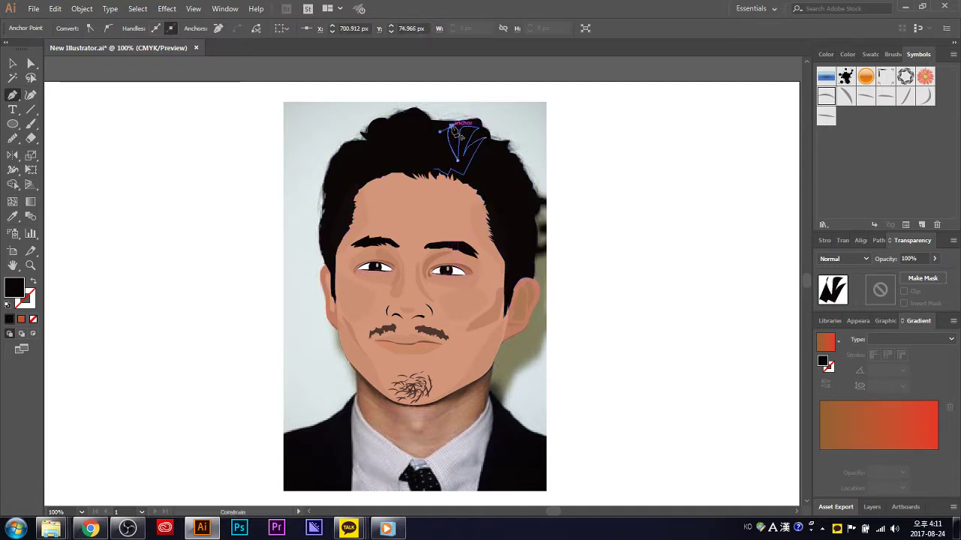
click(464, 172)
drag(450, 126, 451, 147)
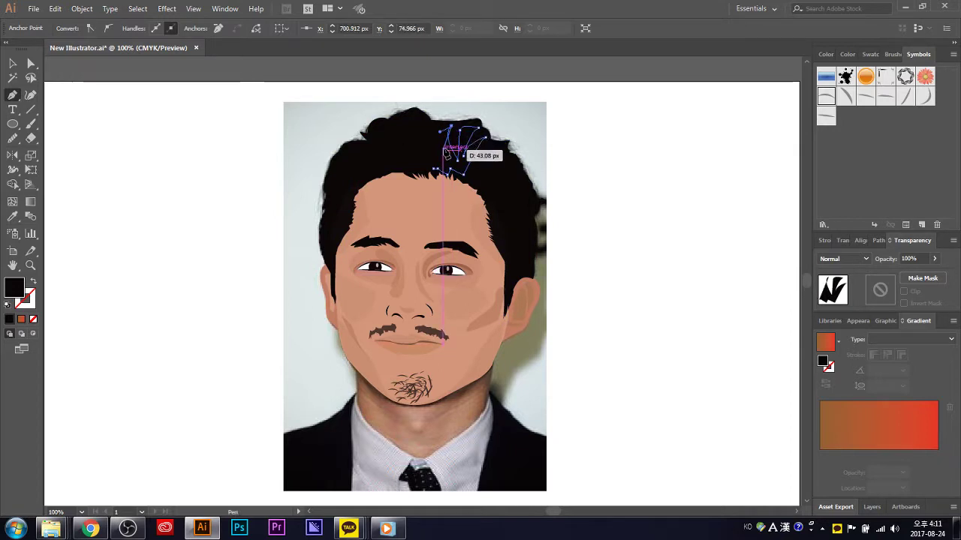
key(ctrl+z)
key(ctrl+z)
key(ctrl+z)
click(447, 173)
click(464, 133)
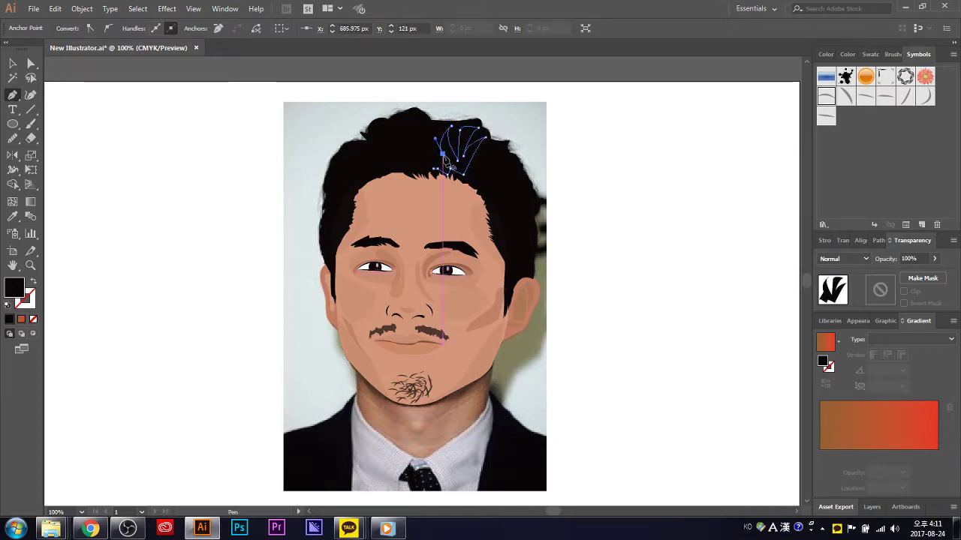
drag(473, 130, 483, 133)
drag(451, 170, 437, 159)
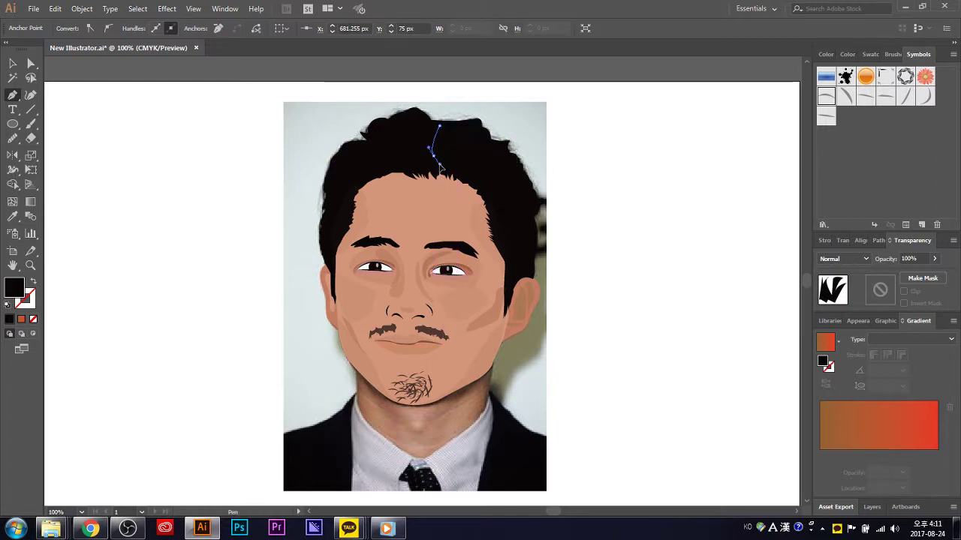
drag(448, 170, 437, 173)
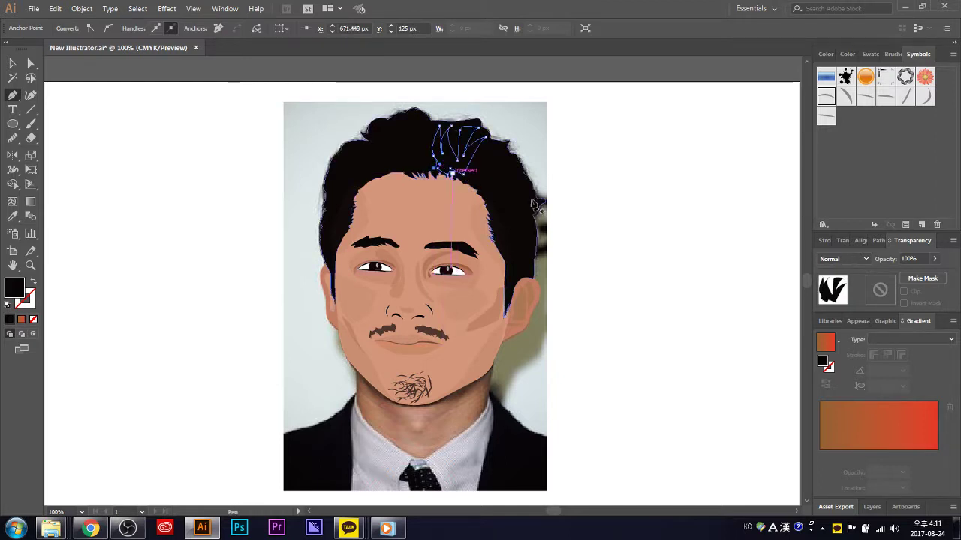
click(13, 66)
- Select all the top hair strands together, keeping the blend mode at Normal
click(222, 186)
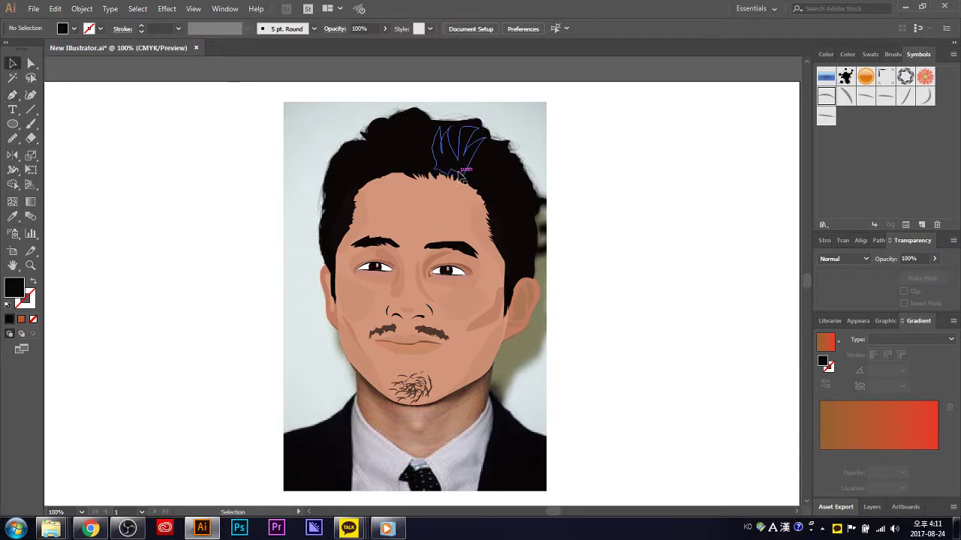
click(460, 150)
shift+click(406, 163)
drag(405, 164, 406, 165)
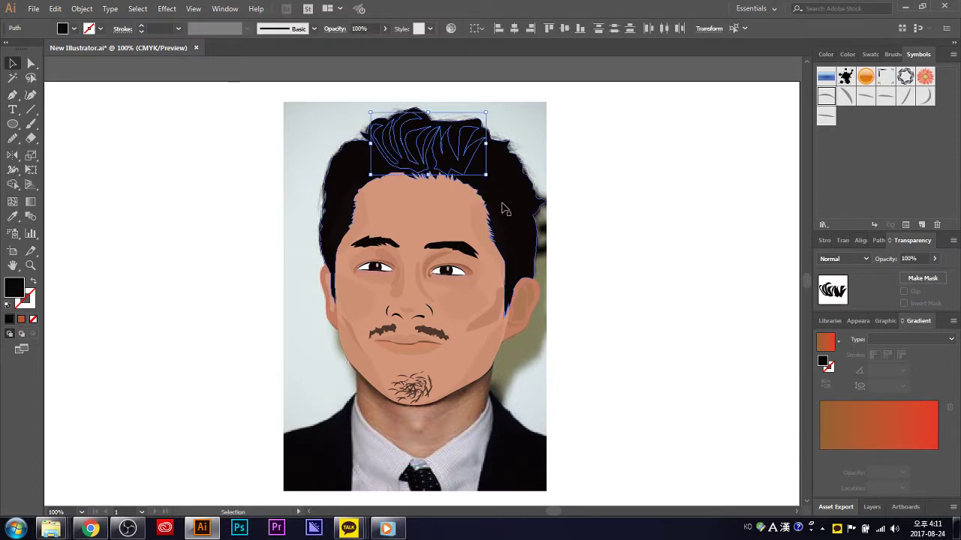
click(866, 260)
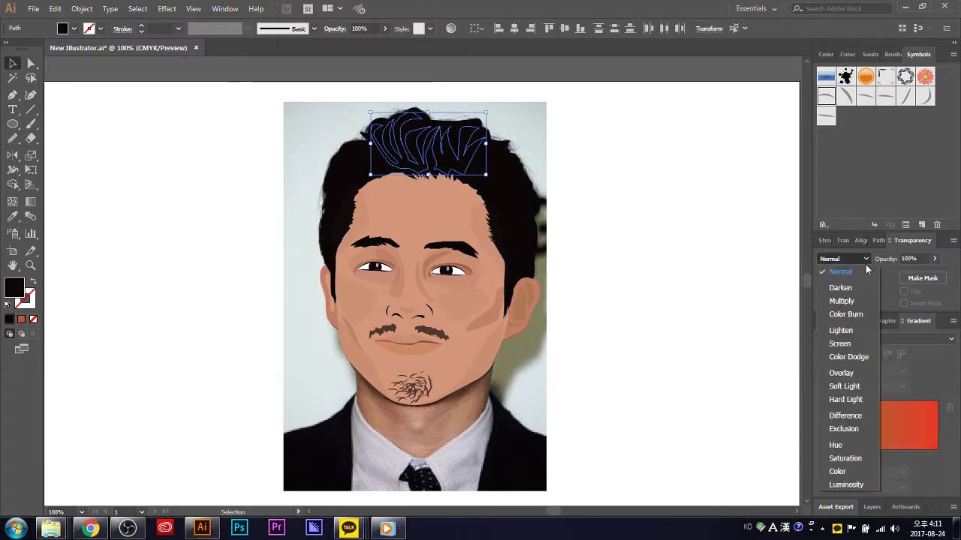
click(867, 263)
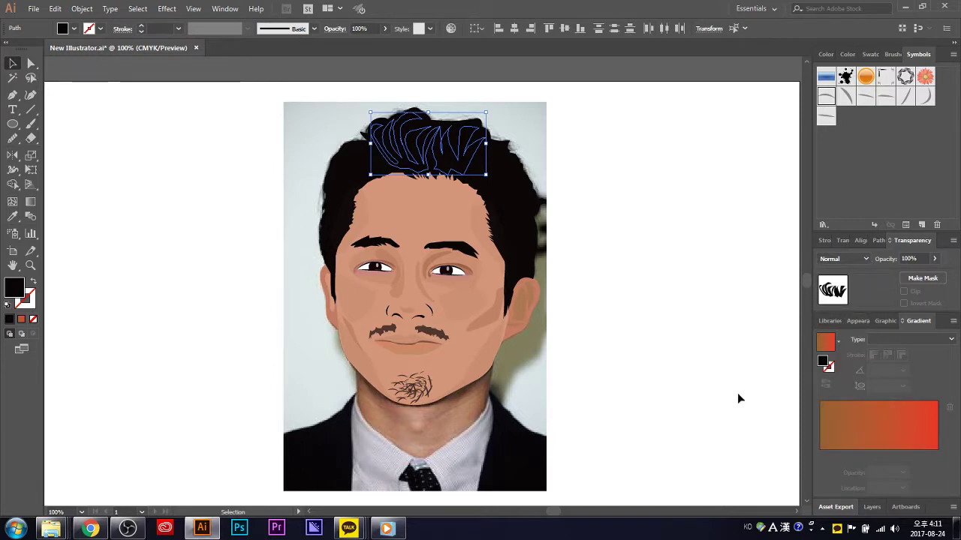
- Fill the strands with a linear gradient running from black to K=90 dark grey
click(837, 342)
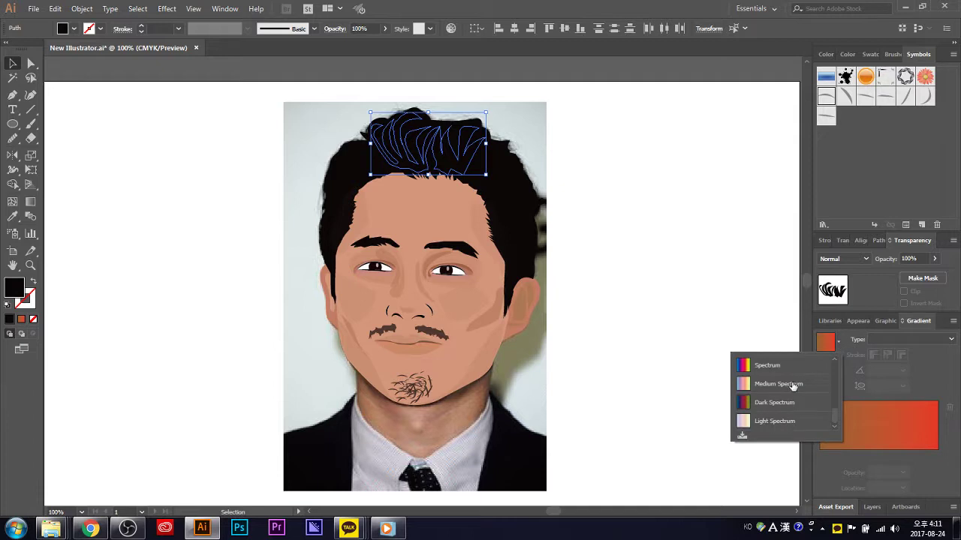
click(882, 445)
click(820, 460)
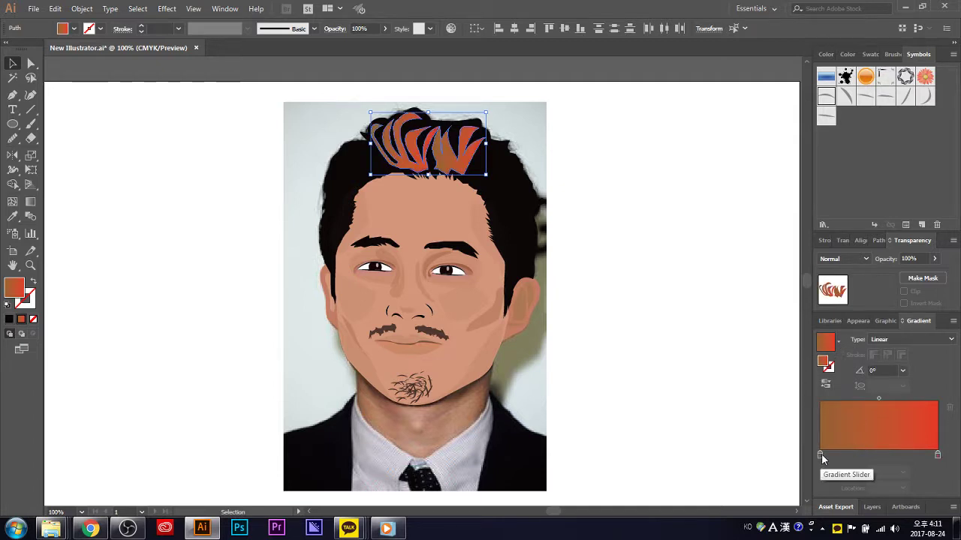
double_click(819, 454)
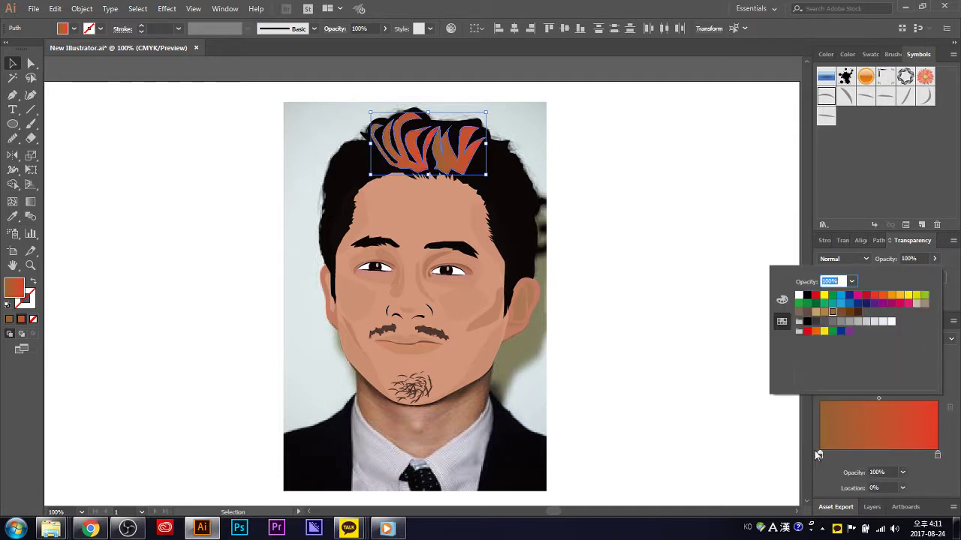
click(806, 297)
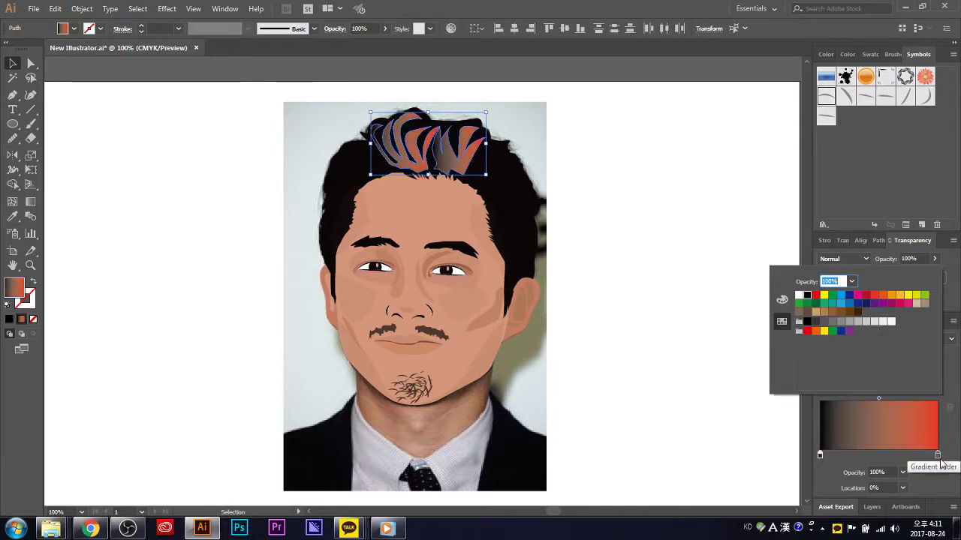
click(937, 455)
double_click(937, 455)
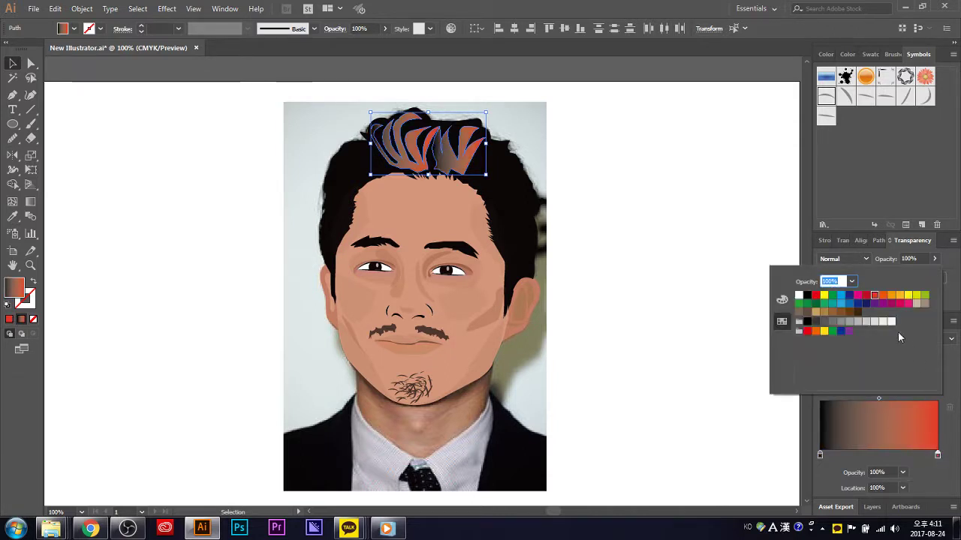
click(816, 323)
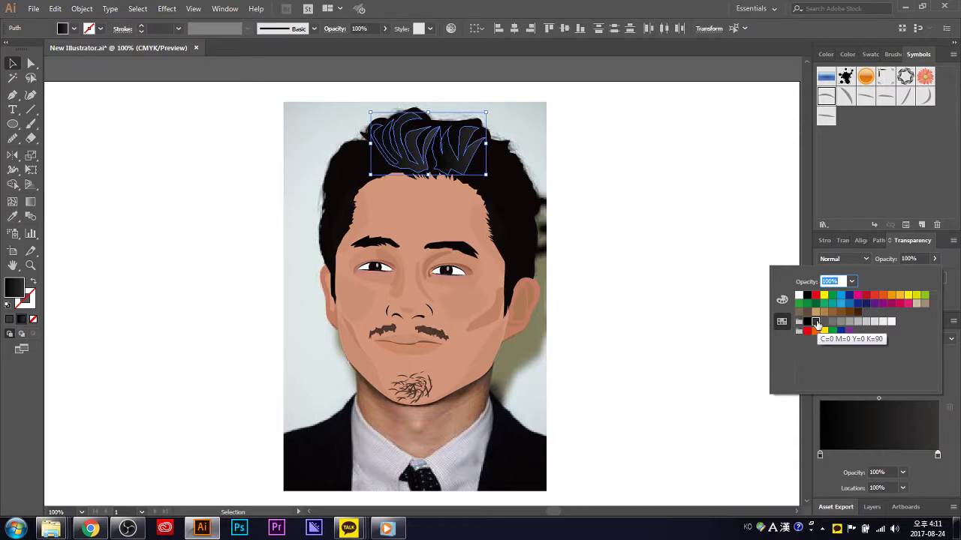
click(738, 292)
- Group the strands and angle the gradient to about 86.8° with the Gradient tool
click(718, 283)
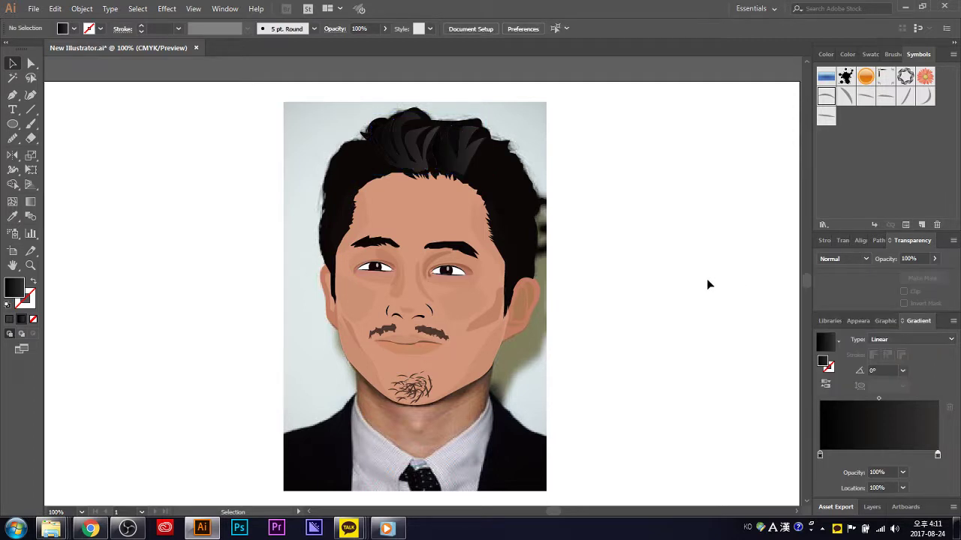
click(463, 161)
shift+click(452, 167)
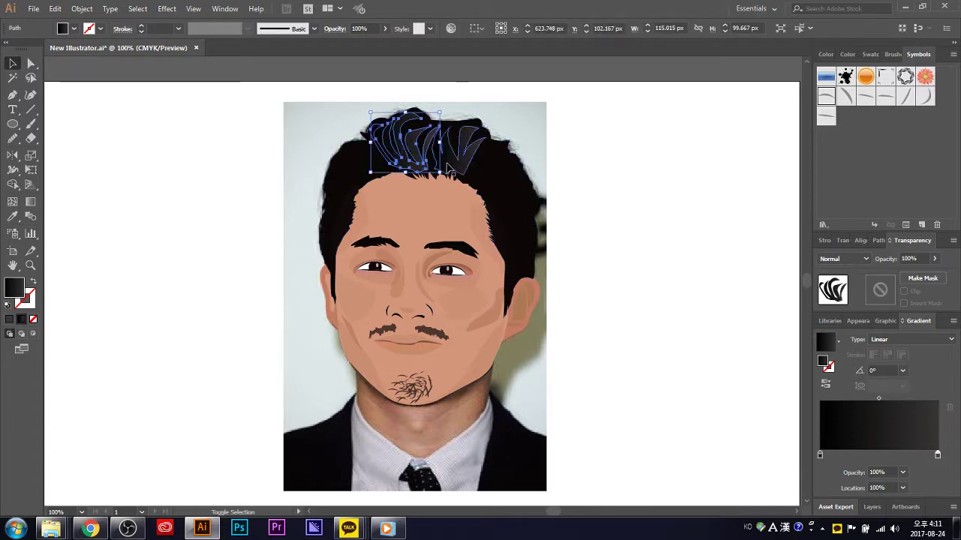
shift+click(450, 168)
key(ctrl+g)
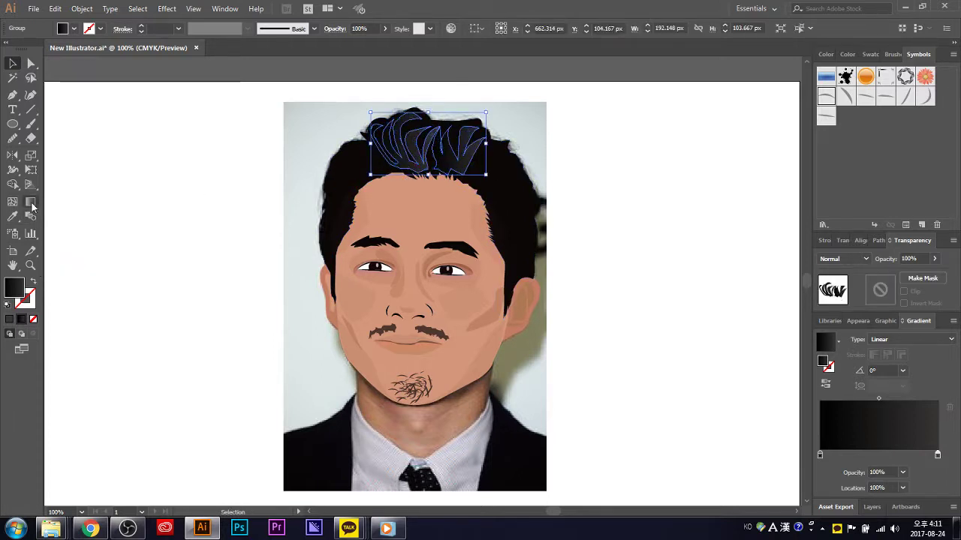
key(g)
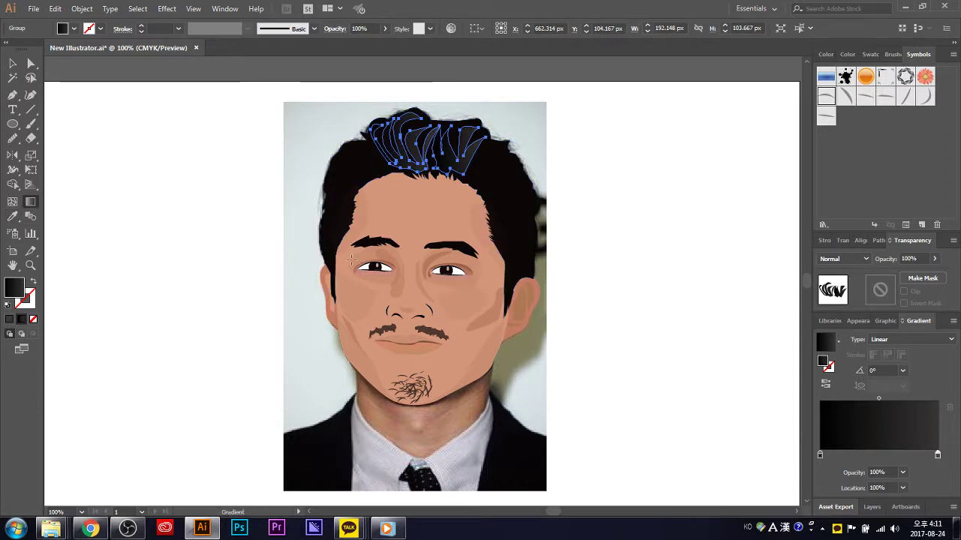
drag(456, 173, 453, 138)
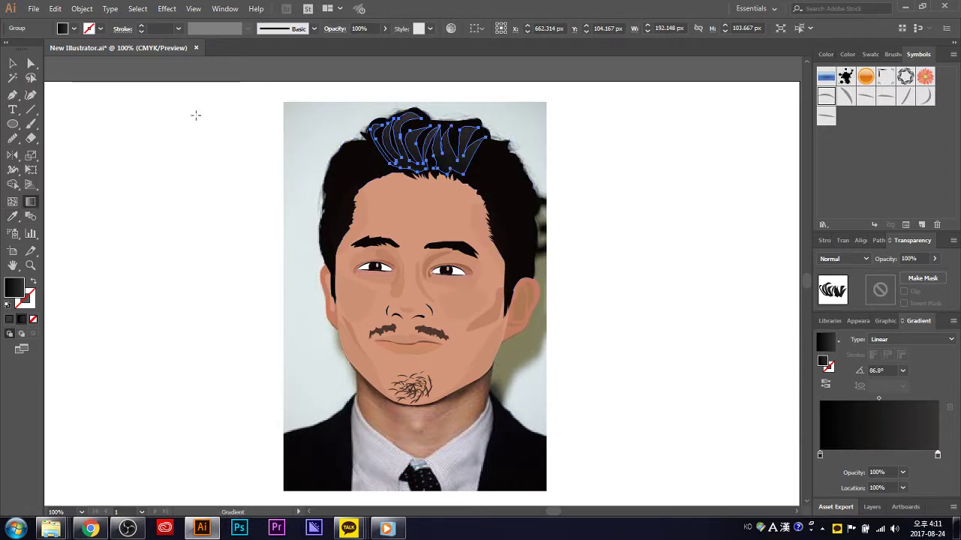
click(11, 64)
click(160, 107)
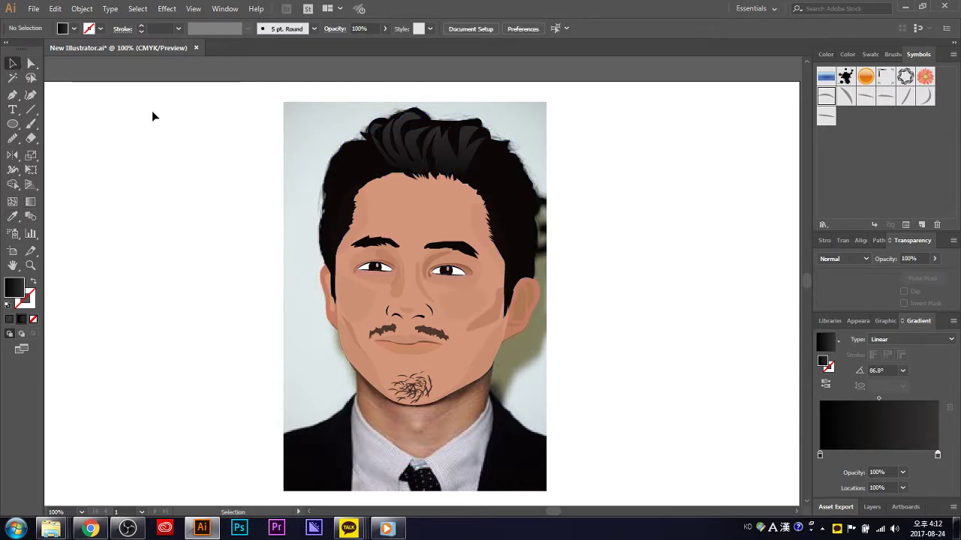
- Pen a closed, curved strand at the upper-left hairline, then deselect it
click(12, 95)
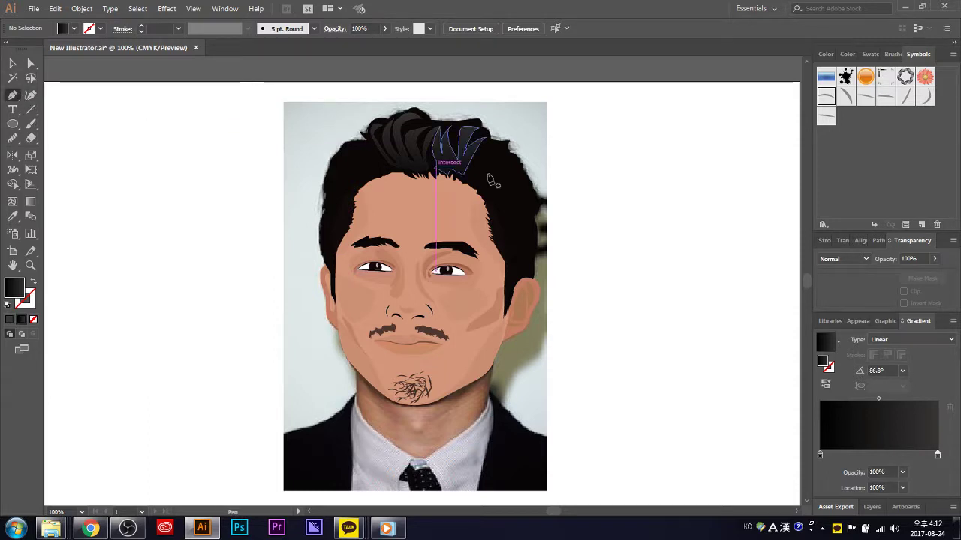
click(379, 168)
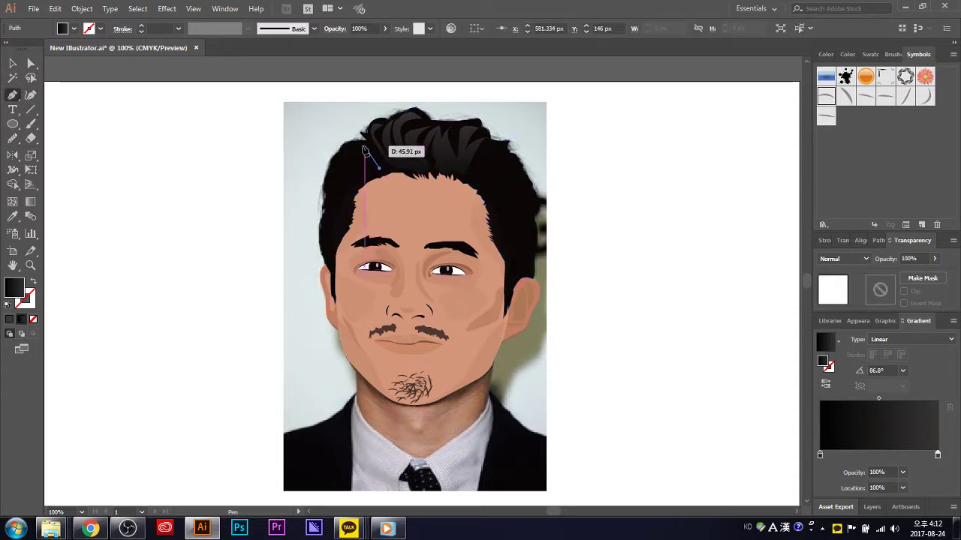
drag(363, 147, 352, 158)
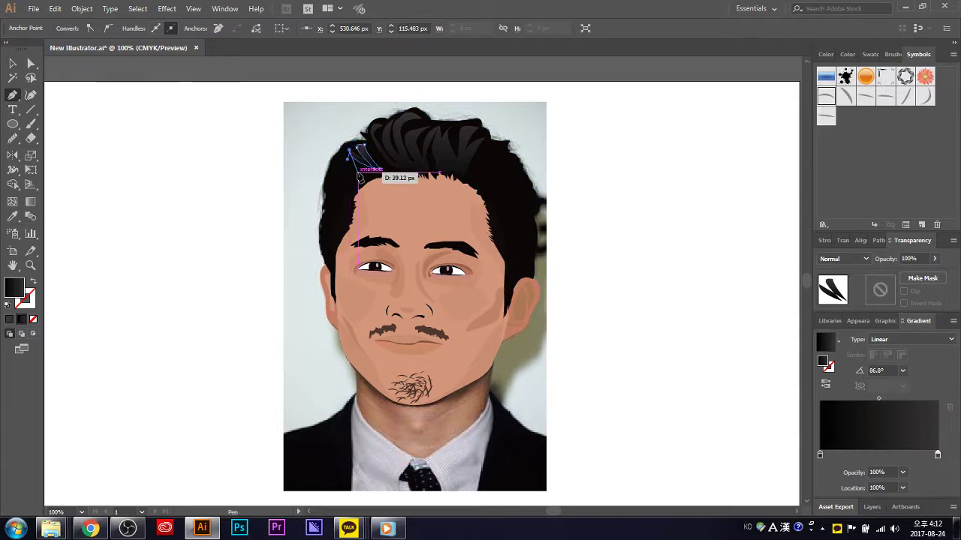
drag(376, 176, 357, 186)
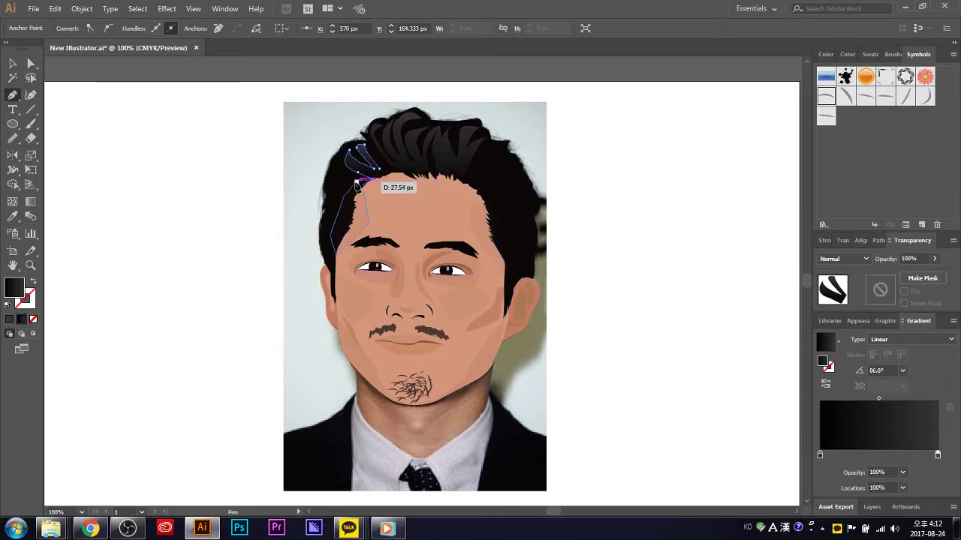
mouse_move(357, 186)
mouse_down()
mouse_move(339, 155)
mouse_move(375, 170)
mouse_move(340, 191)
mouse_up()
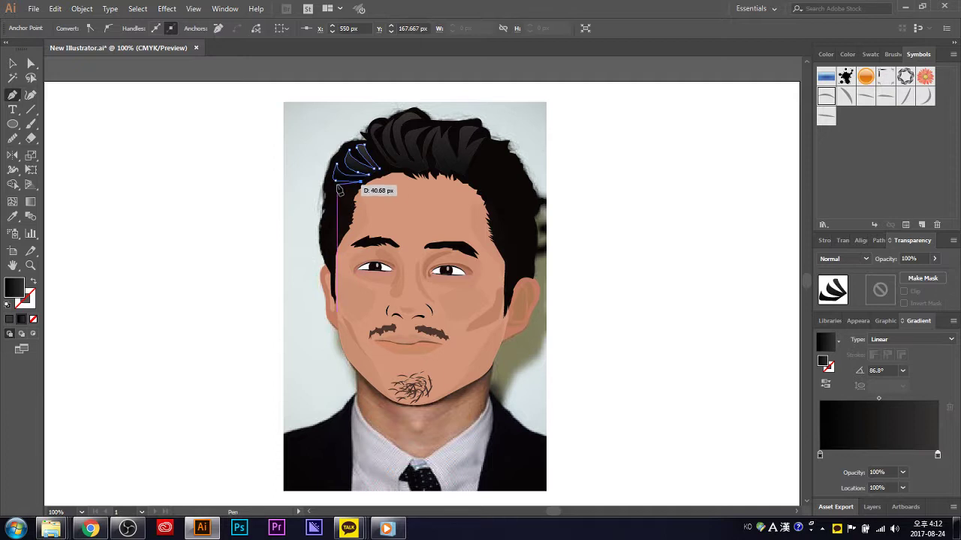
mouse_move(339, 190)
mouse_down()
mouse_move(335, 198)
mouse_move(379, 178)
mouse_move(357, 197)
mouse_move(409, 183)
mouse_move(382, 173)
mouse_up()
click(12, 64)
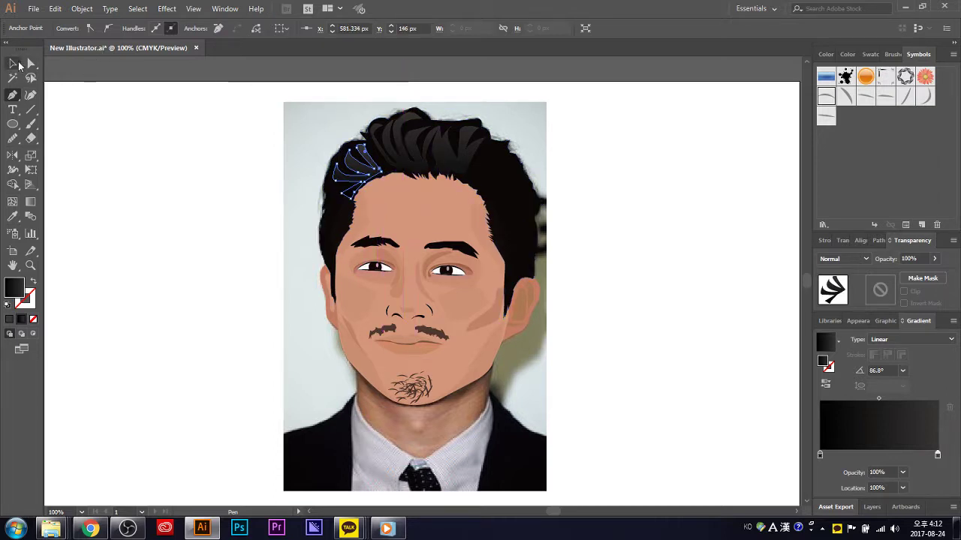
click(189, 166)
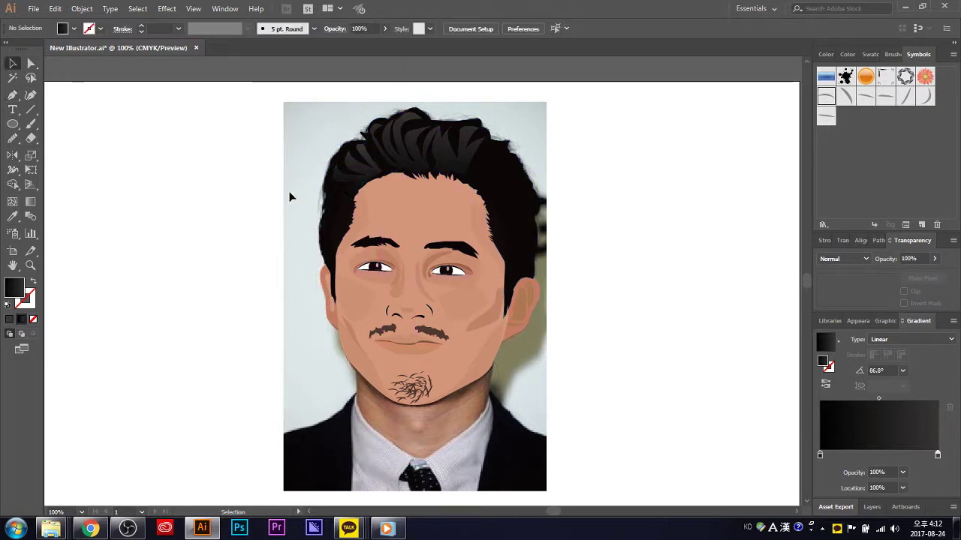
- Draw a curved closed strand on the right side, from the hairline up toward the hair top
click(12, 95)
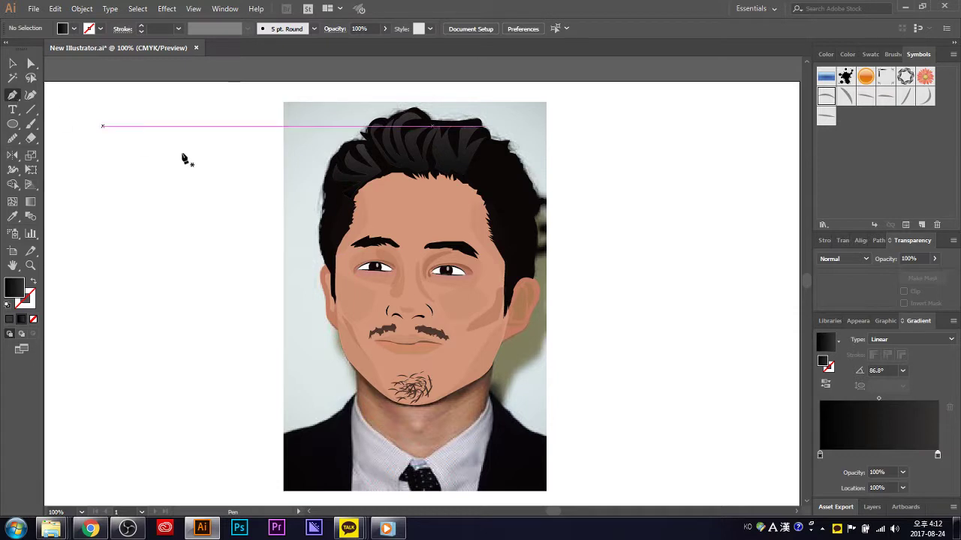
click(474, 182)
click(489, 198)
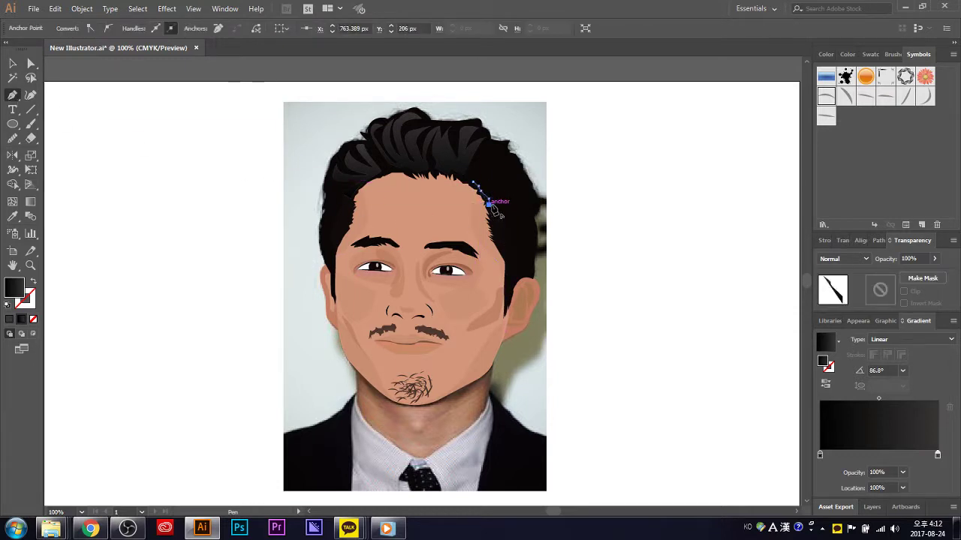
drag(507, 167, 531, 172)
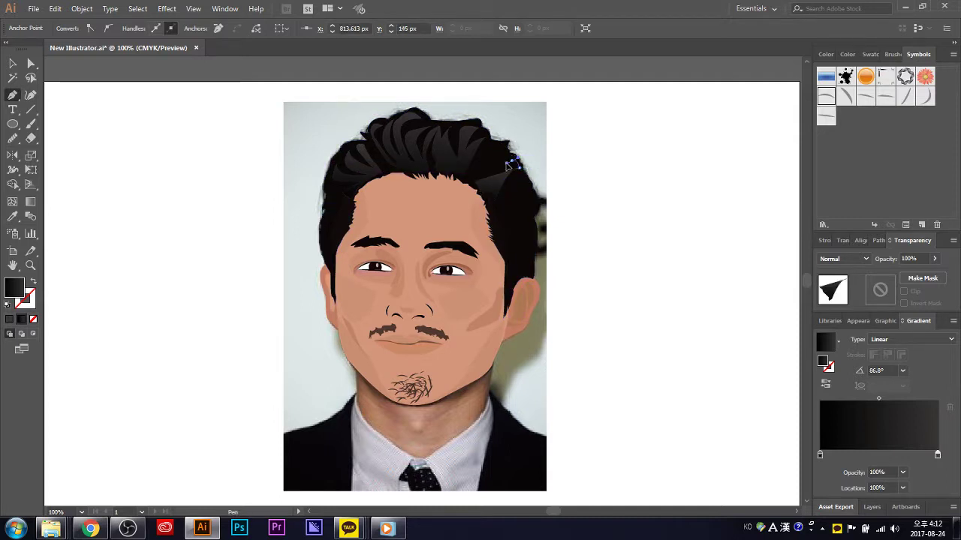
drag(513, 164, 516, 157)
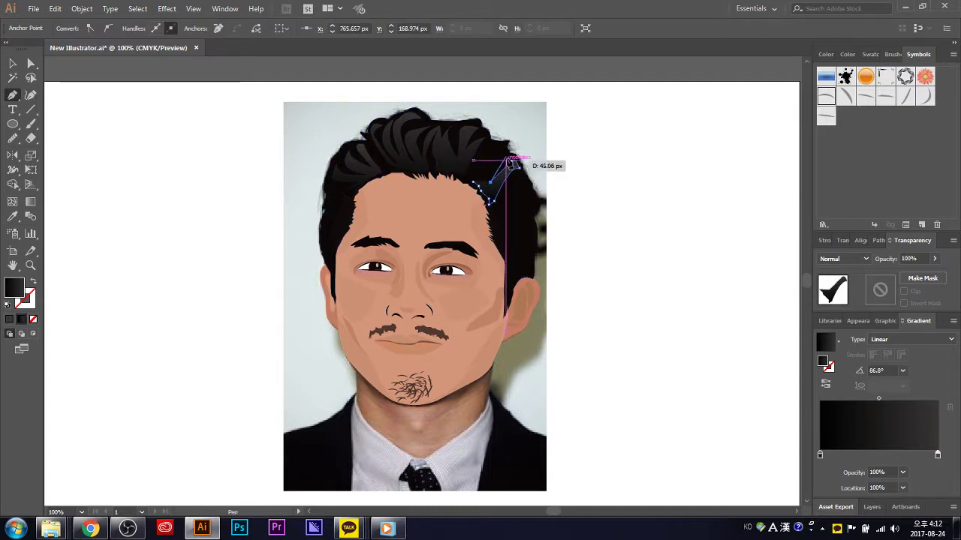
click(480, 192)
- Draw a second curved strand beside the first, then deselect it
click(486, 174)
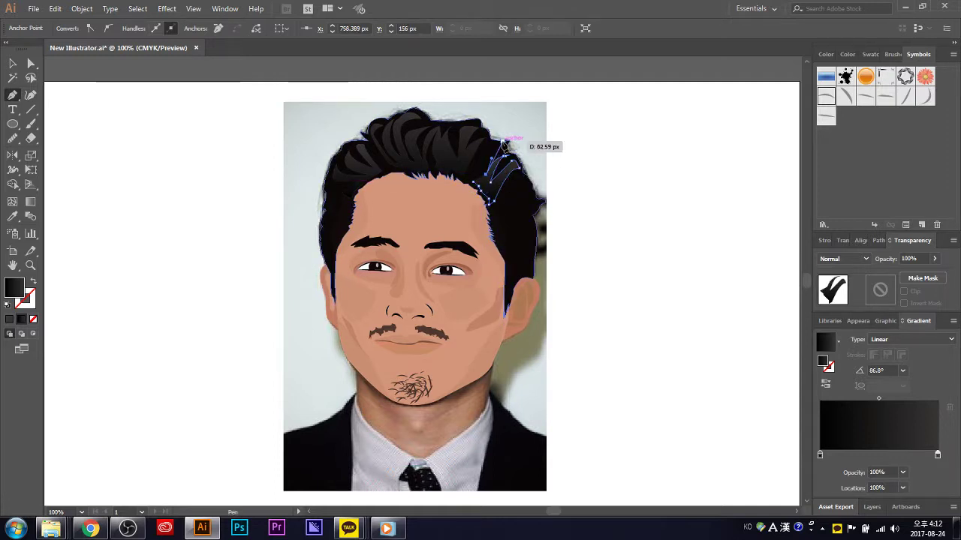
drag(505, 147, 507, 150)
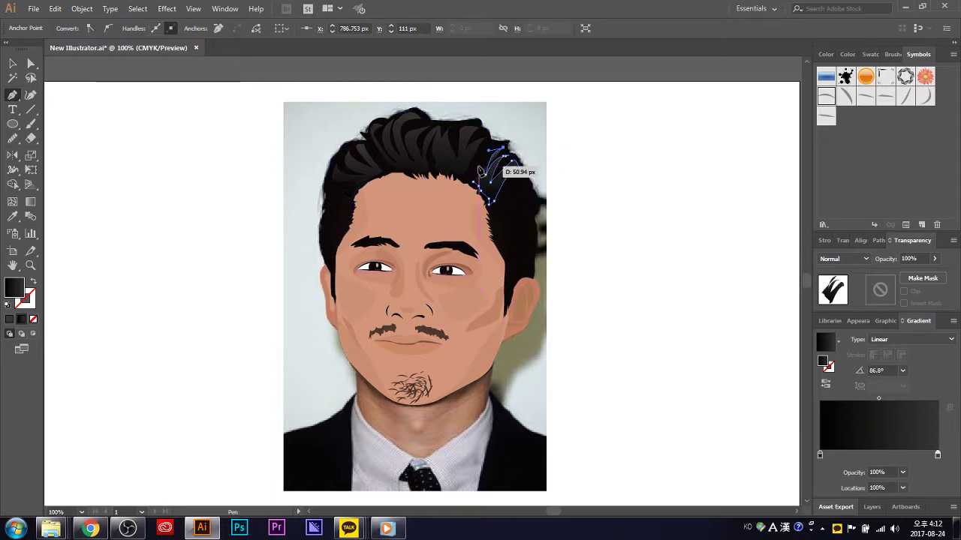
drag(472, 194, 504, 185)
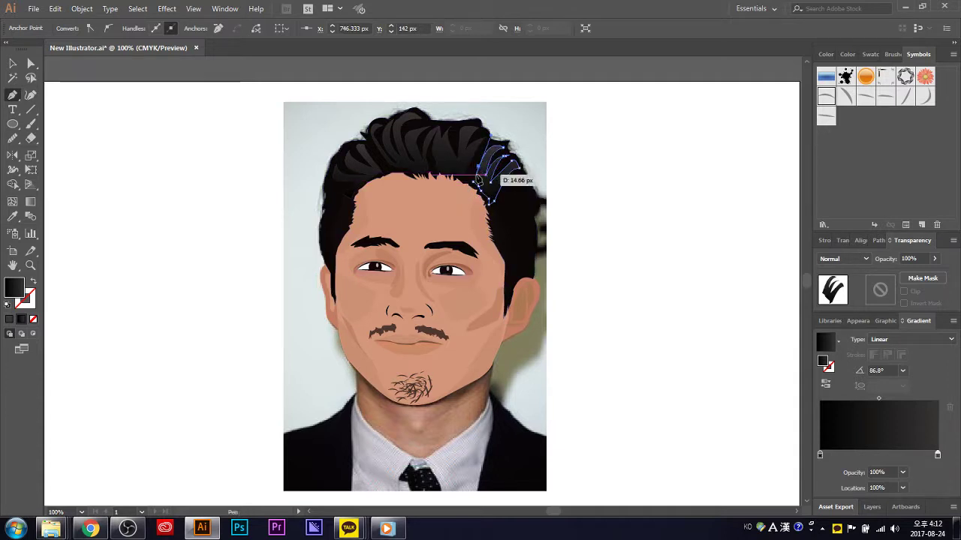
click(478, 167)
click(473, 181)
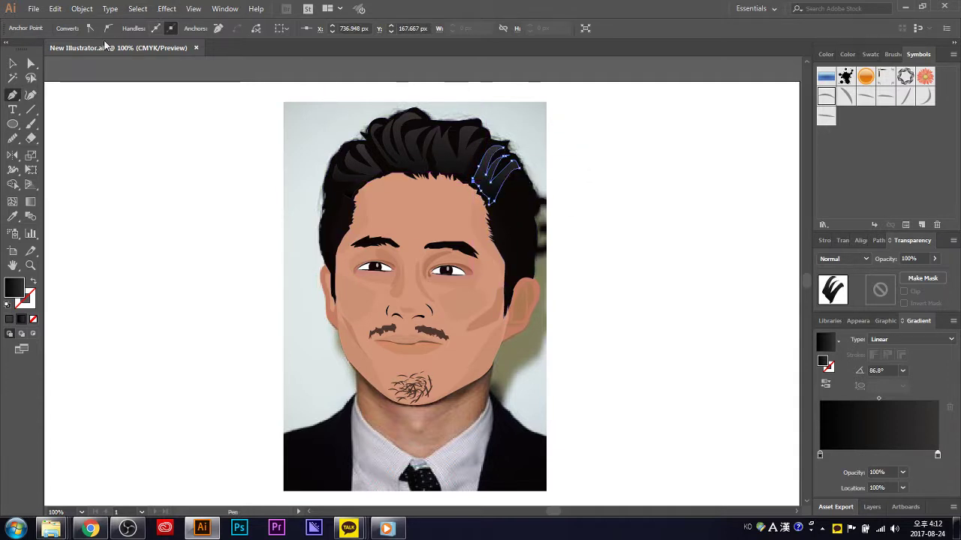
click(16, 66)
click(147, 199)
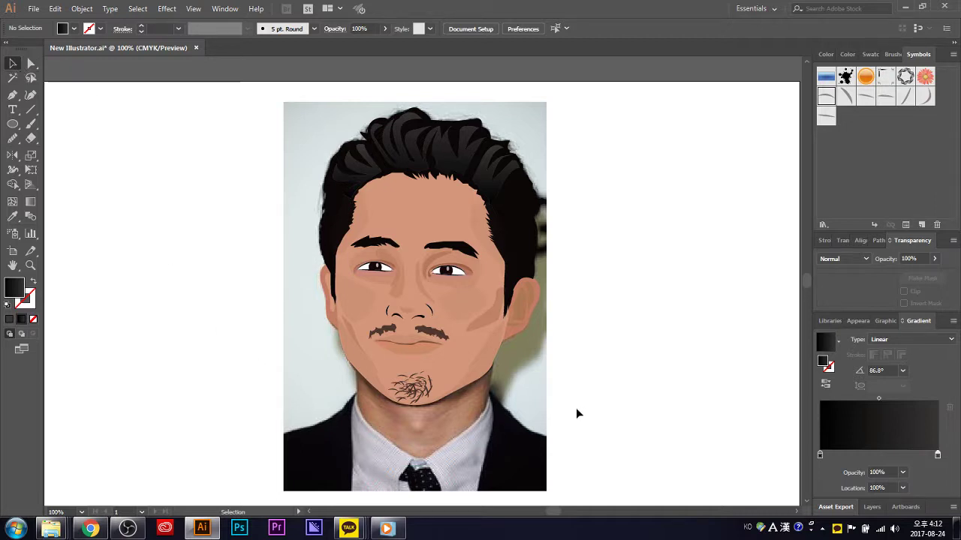
- Copy the right cheek shading shape, fill it magenta, and place it on the right cheek
drag(459, 306, 590, 337)
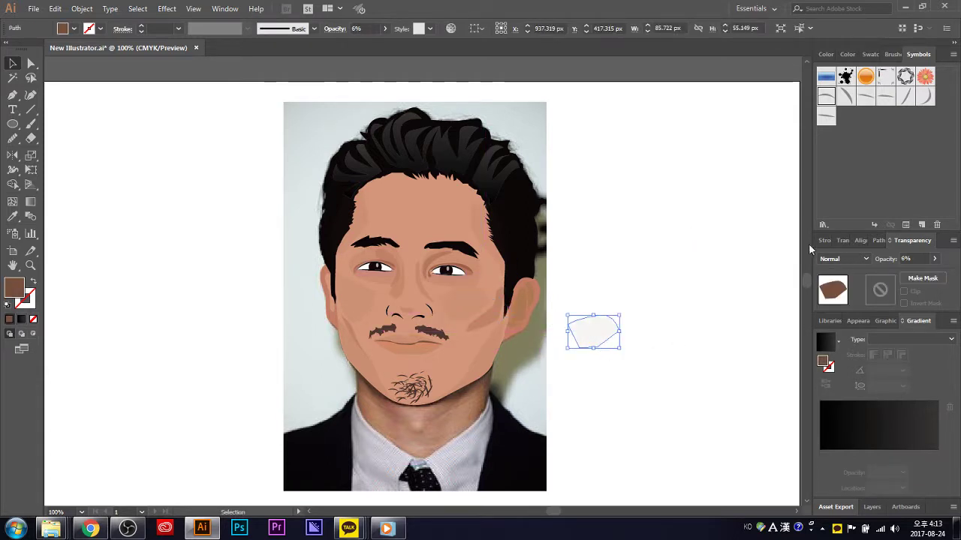
click(865, 259)
click(866, 257)
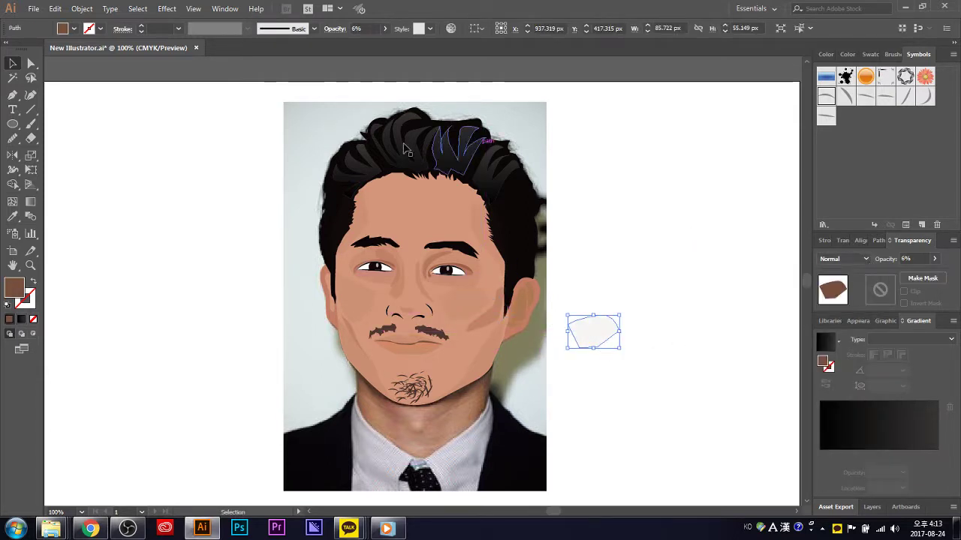
click(100, 28)
click(83, 48)
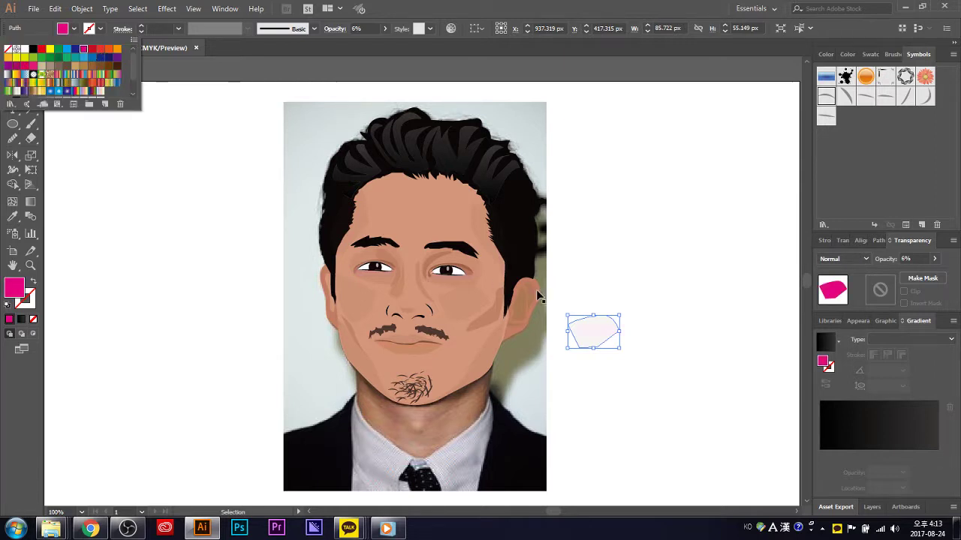
click(648, 292)
drag(600, 323, 468, 290)
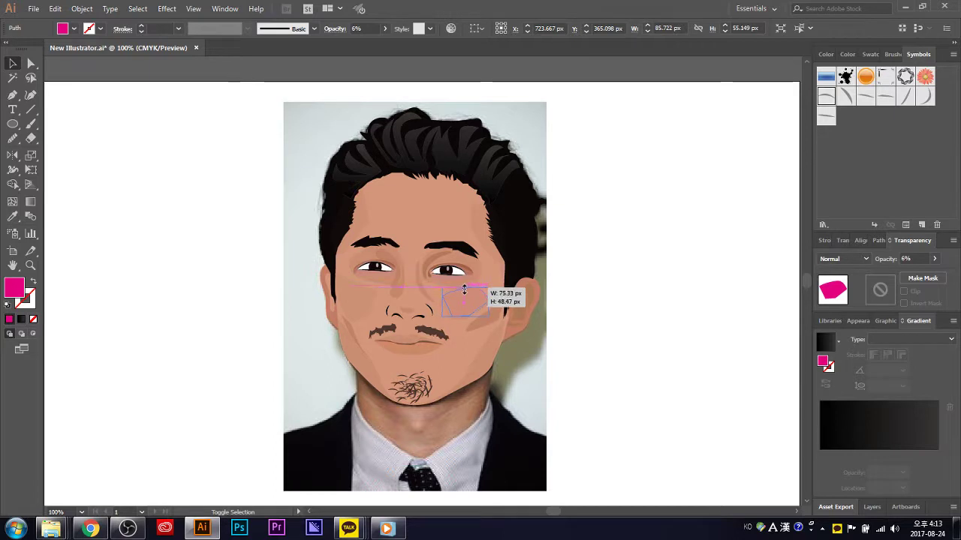
click(591, 300)
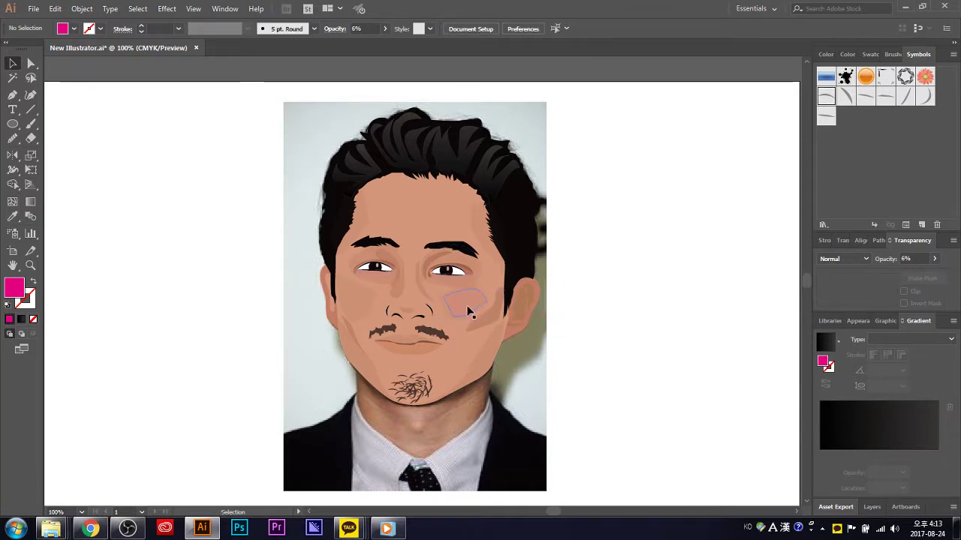
mouse_move(466, 309)
mouse_down()
mouse_move(592, 310)
mouse_move(468, 307)
mouse_up()
click(592, 311)
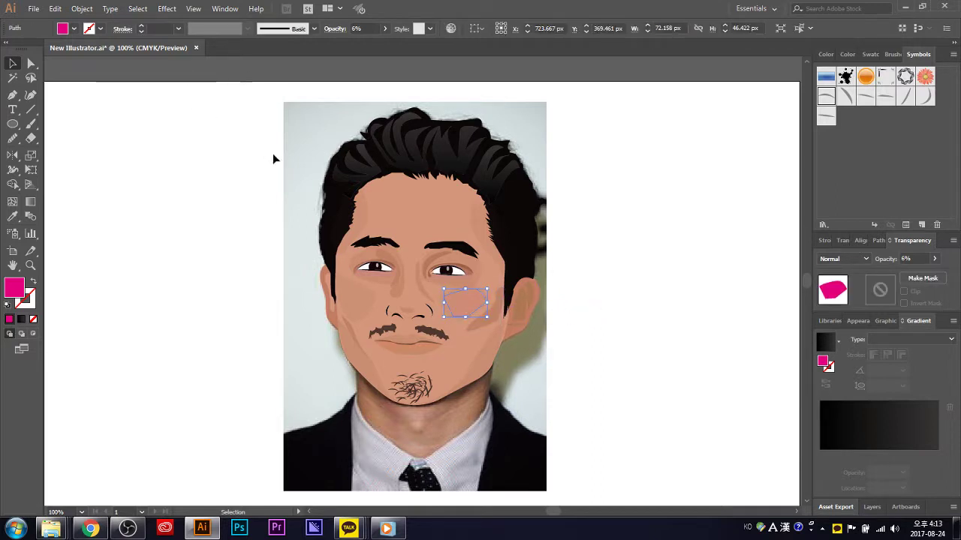
- Copy the left cheek shading as a magenta blush on the left cheek, then select both blushes
drag(354, 301, 608, 328)
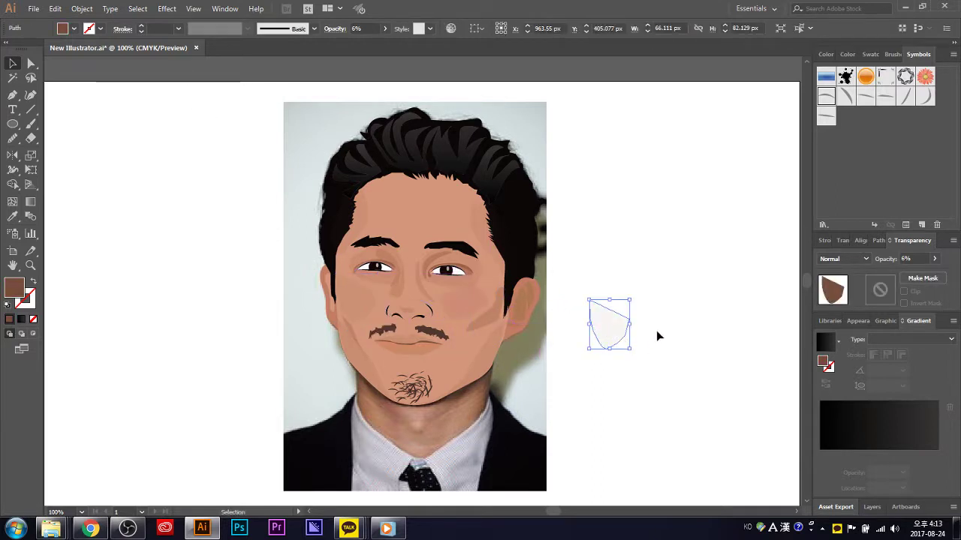
click(74, 30)
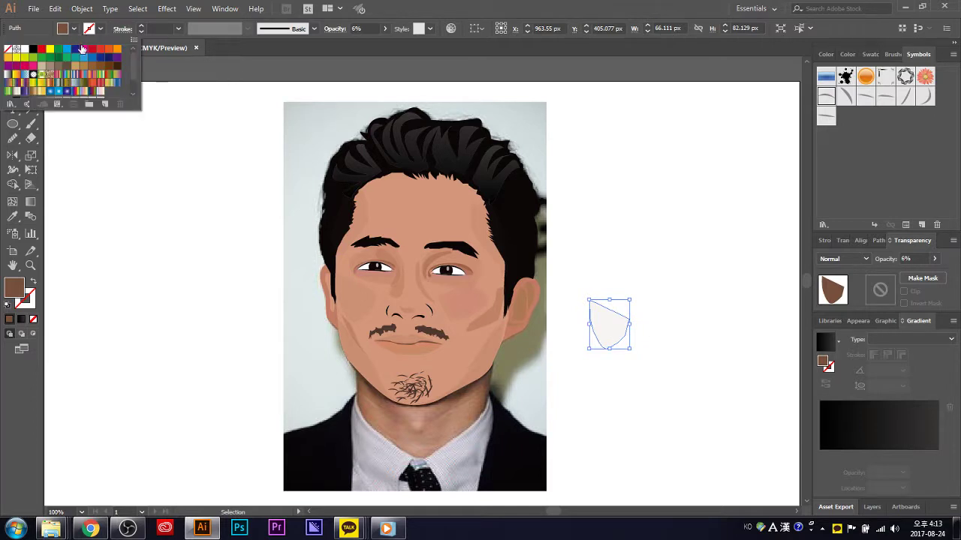
click(619, 282)
mouse_move(611, 327)
mouse_down()
mouse_move(362, 304)
mouse_move(372, 306)
mouse_up()
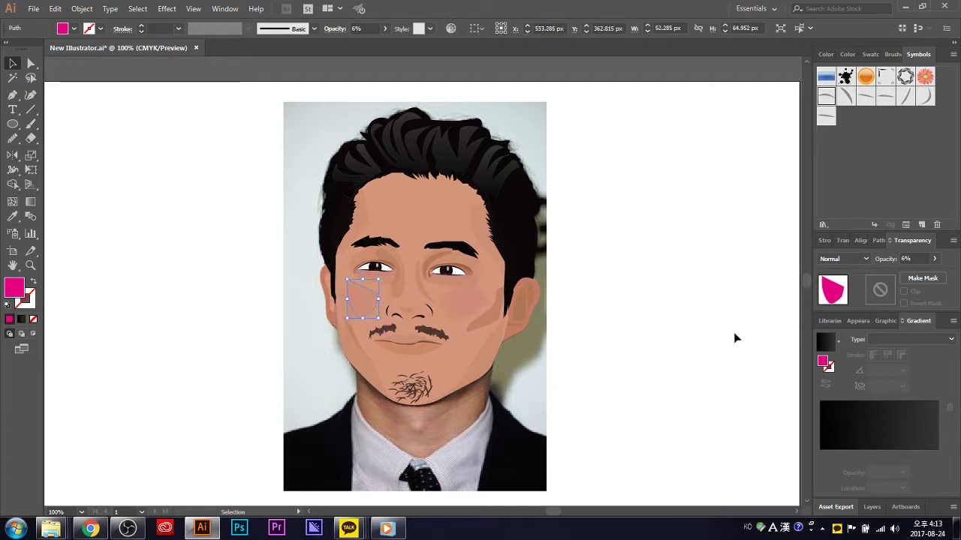
click(736, 338)
click(459, 315)
- Change both blush fills to a deeper magenta
shift+click(360, 302)
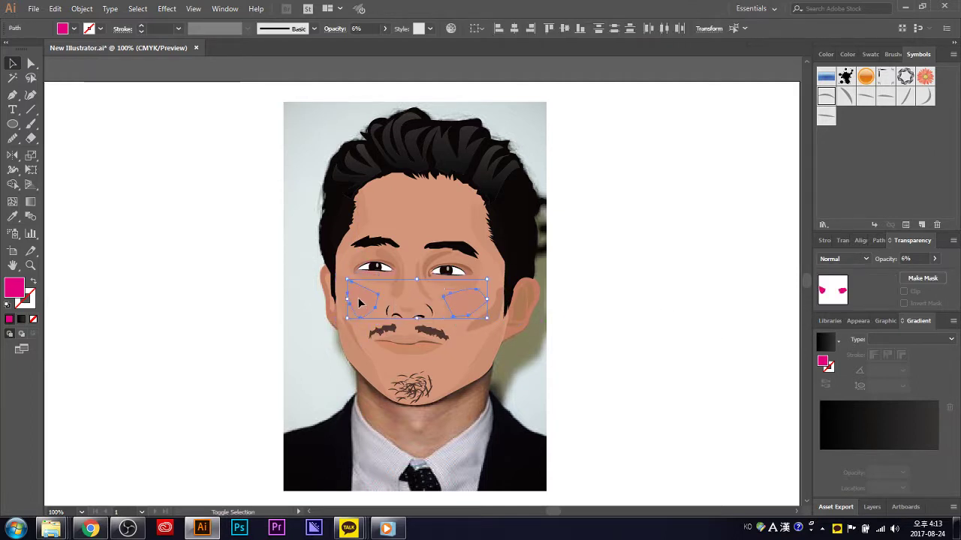
click(74, 29)
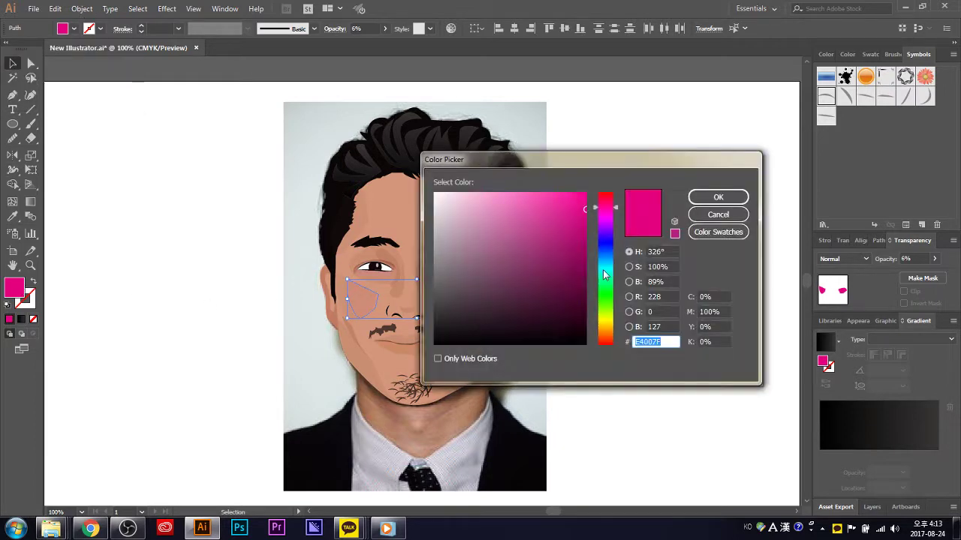
click(573, 250)
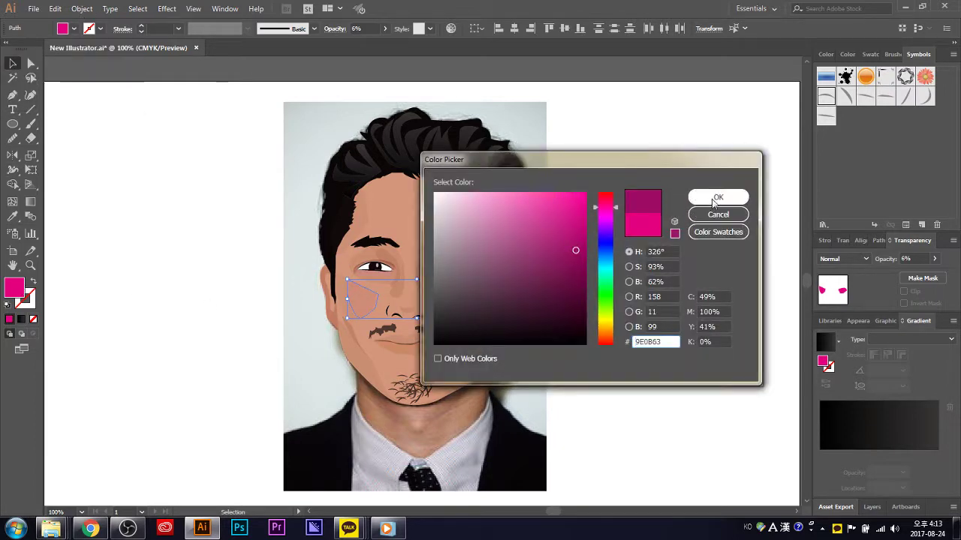
key(Return)
click(670, 218)
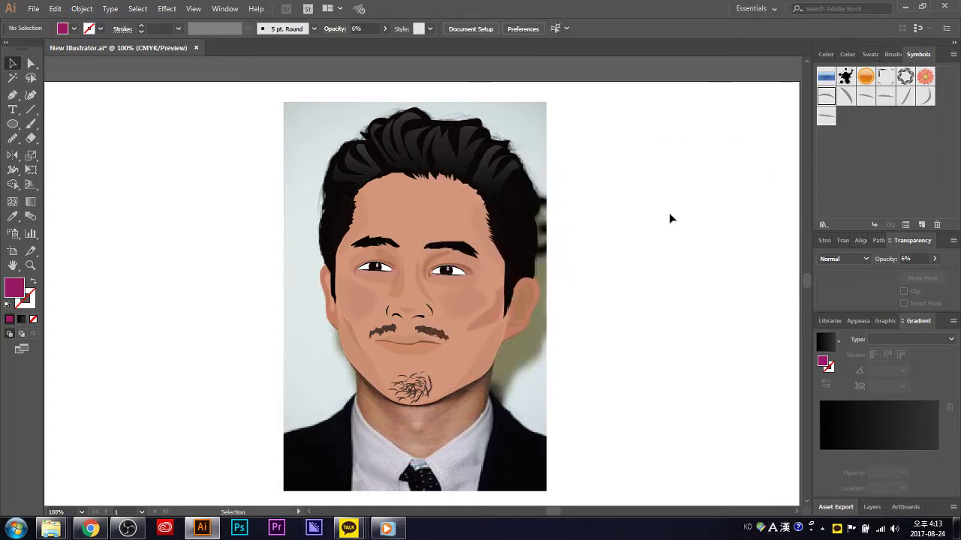
- Recolour both blushes to a darker plum in the Color Picker and reselect them
click(364, 312)
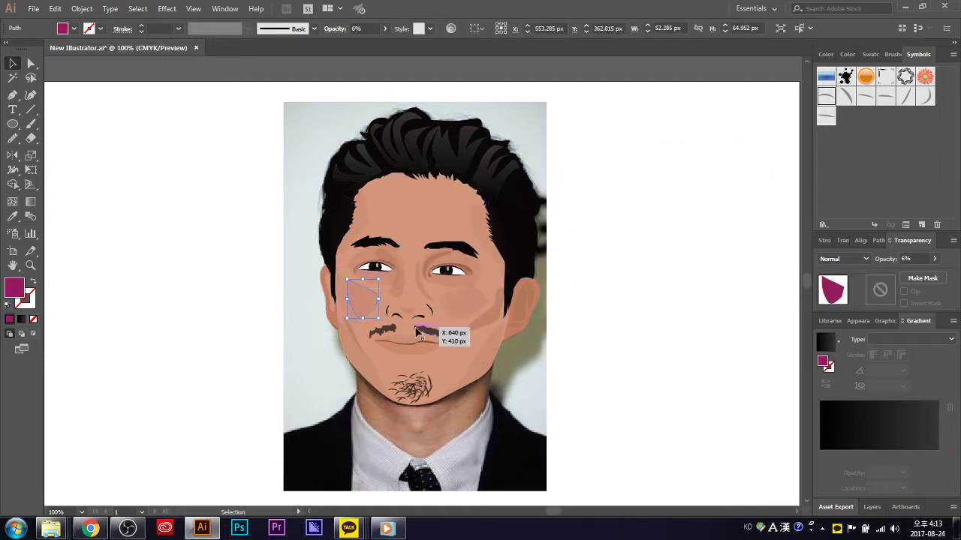
shift+click(460, 308)
click(75, 30)
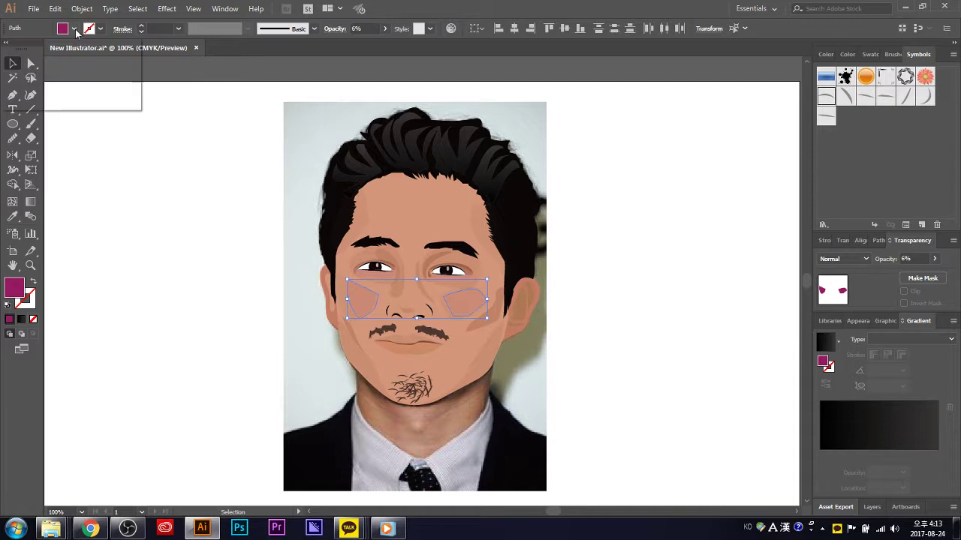
double_click(15, 289)
click(578, 284)
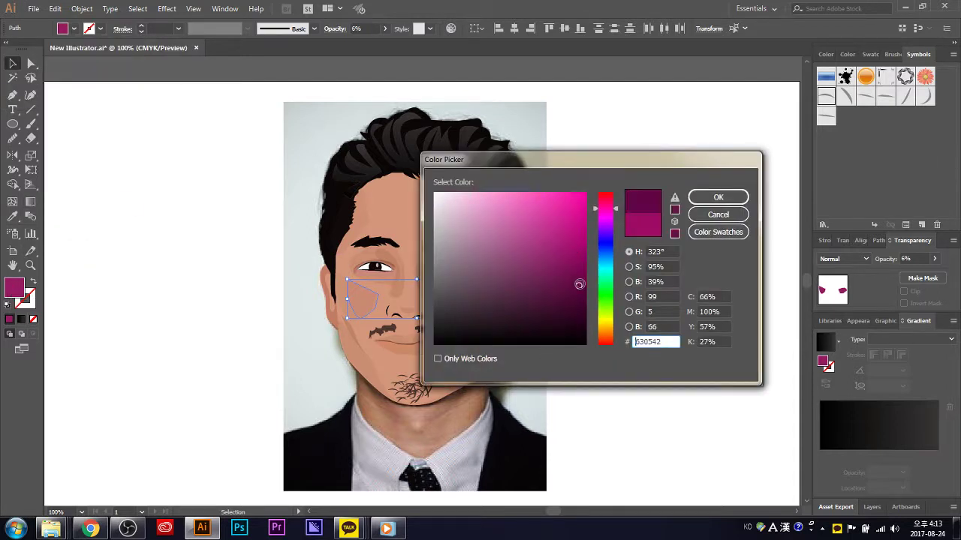
click(718, 199)
click(588, 285)
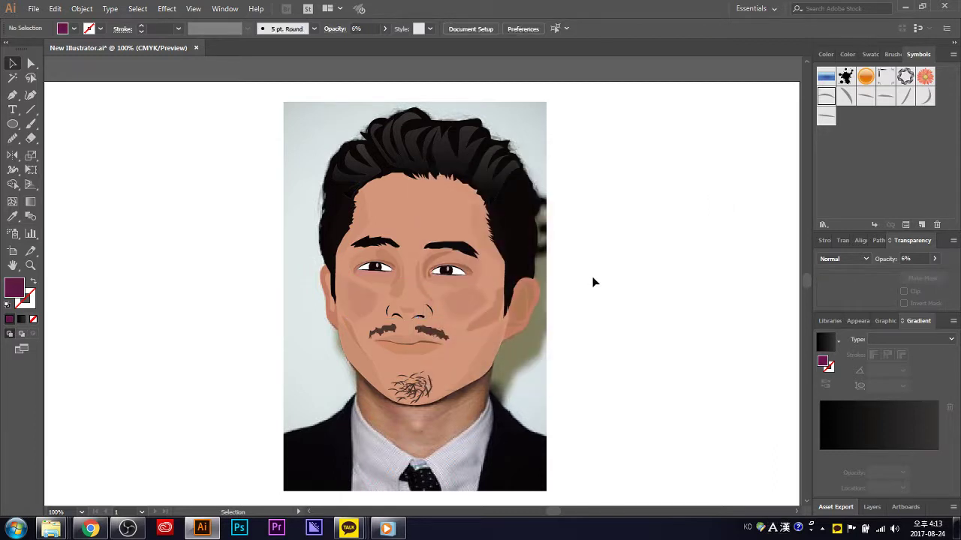
click(371, 298)
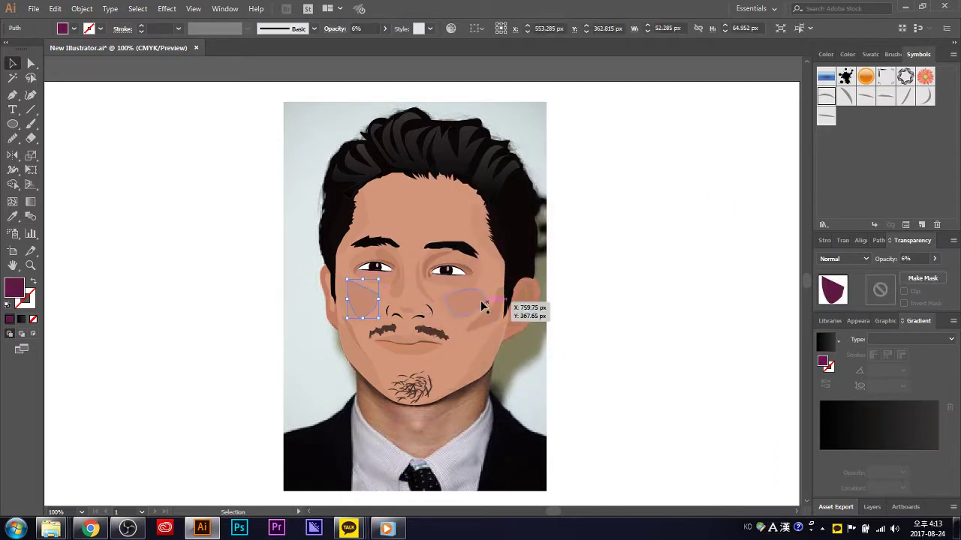
shift+click(458, 304)
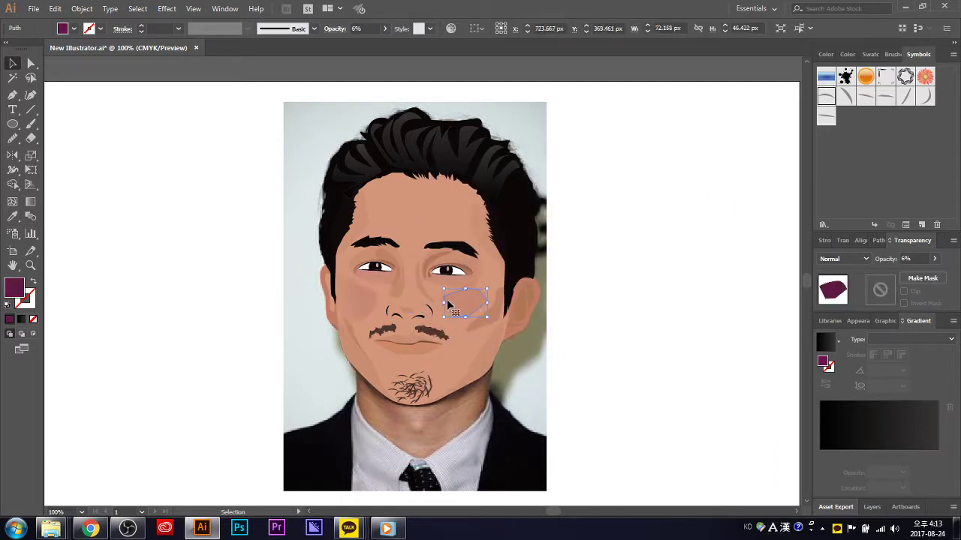
click(934, 259)
- Lower the blushes' opacity and nudge the left cheek blush into place
drag(903, 278, 889, 279)
click(623, 310)
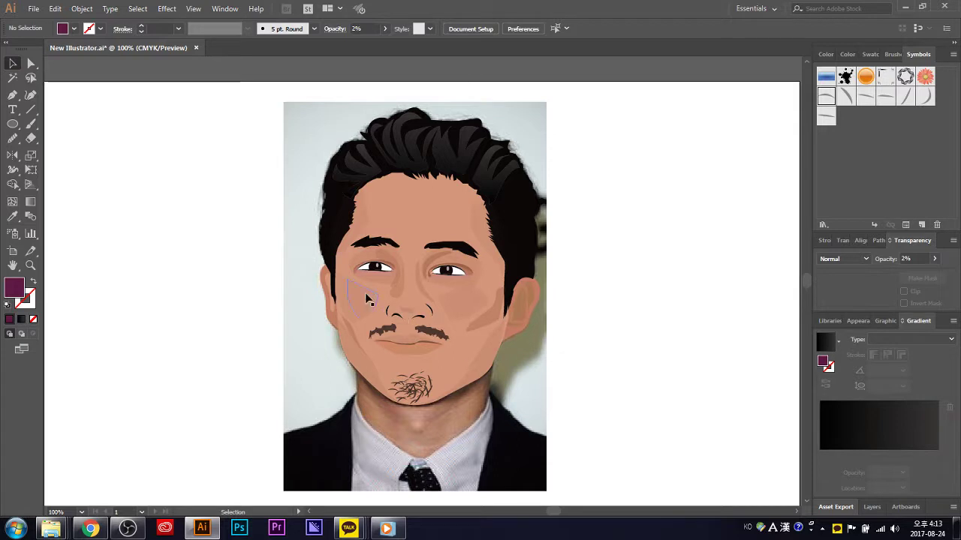
drag(375, 307, 378, 303)
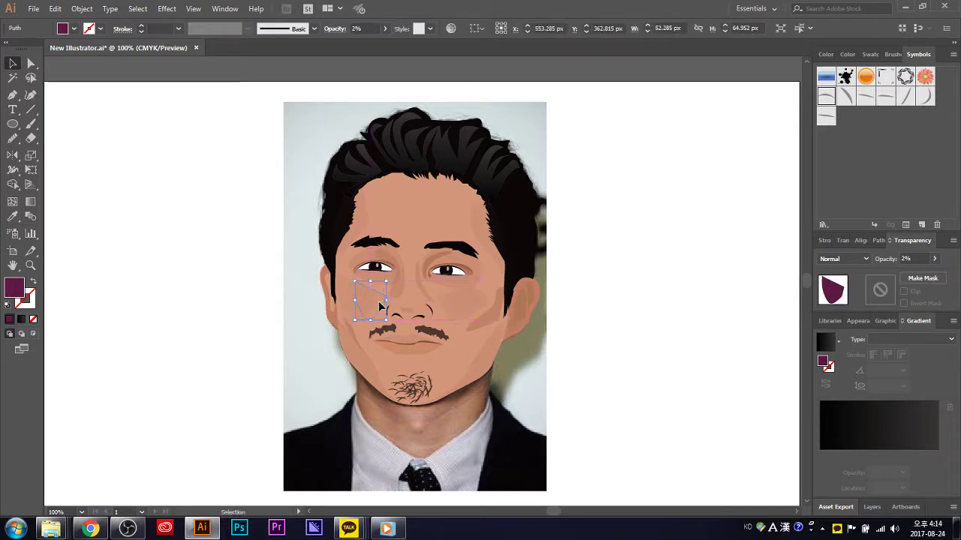
click(618, 334)
- Set the cheek shading patch to 3% opacity, after trying 10% and 9%
click(386, 305)
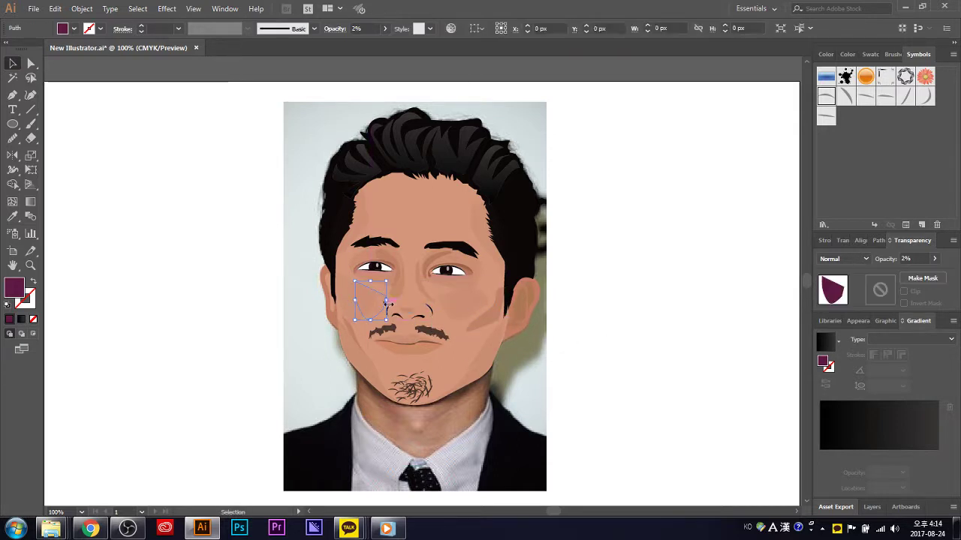
click(934, 258)
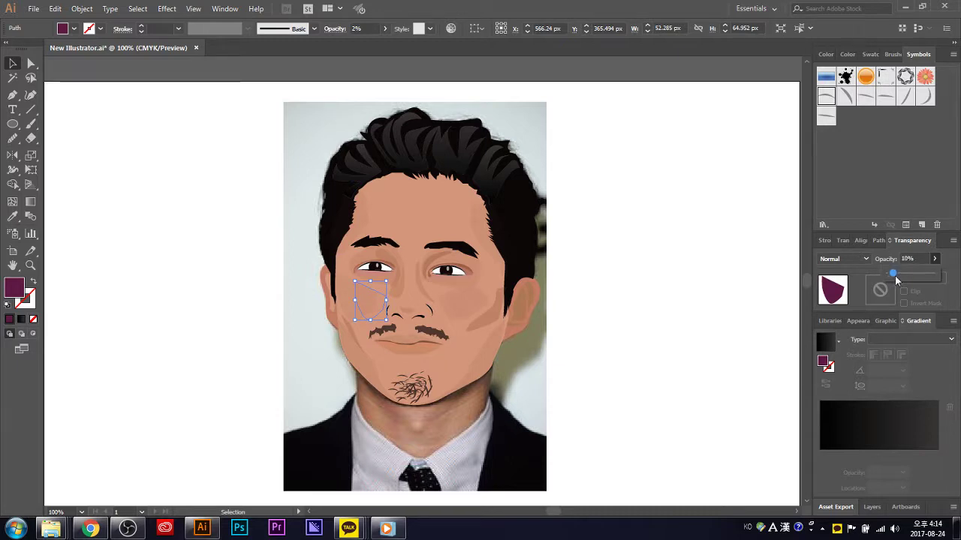
drag(893, 281, 898, 281)
click(558, 338)
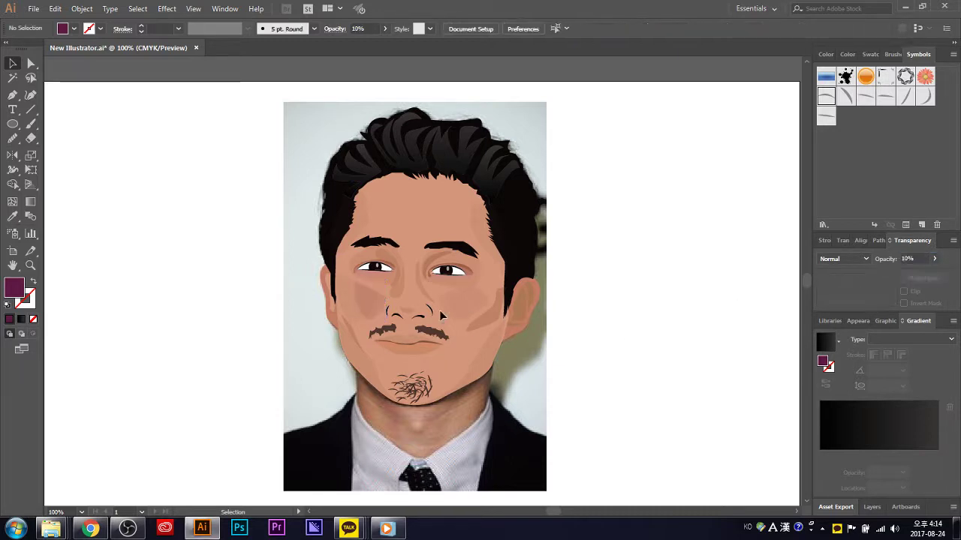
click(368, 320)
click(596, 335)
click(383, 310)
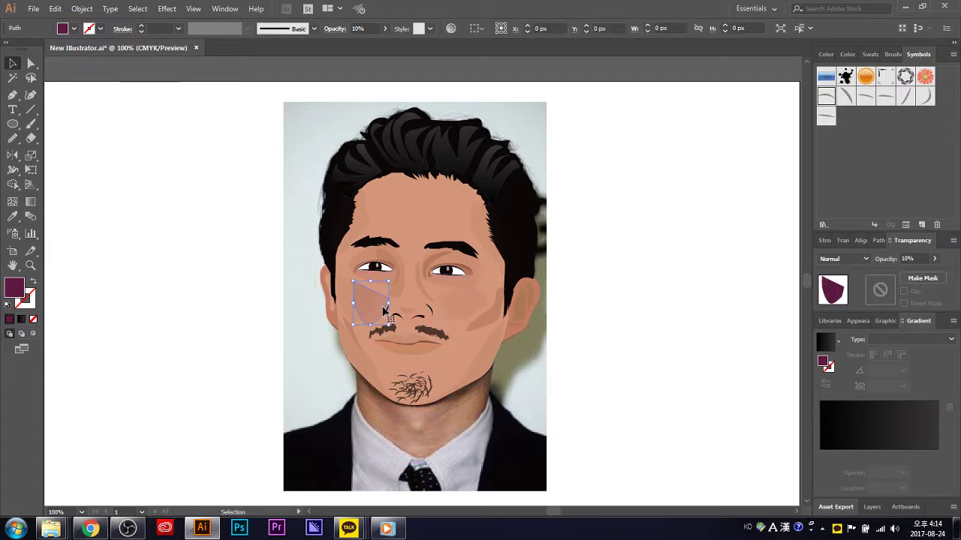
click(935, 258)
drag(898, 277, 890, 278)
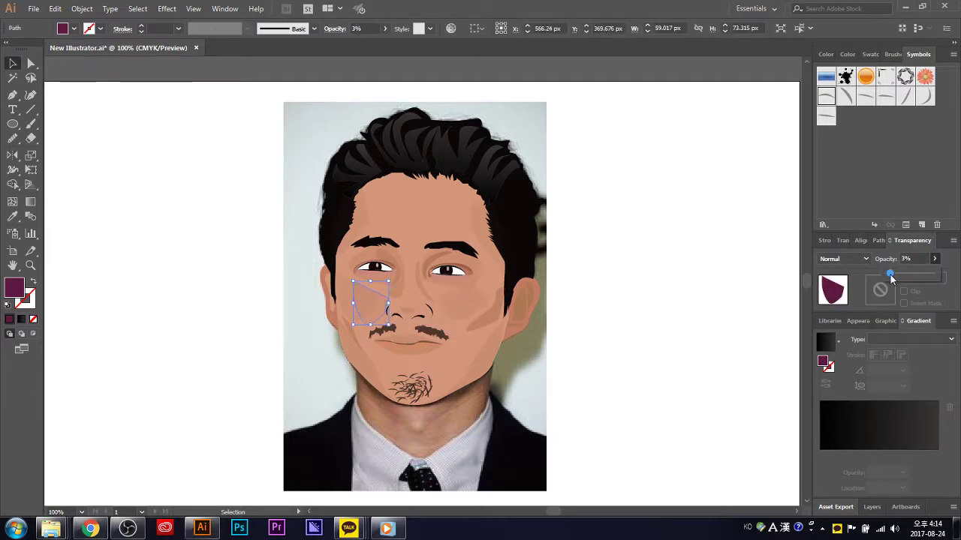
click(748, 279)
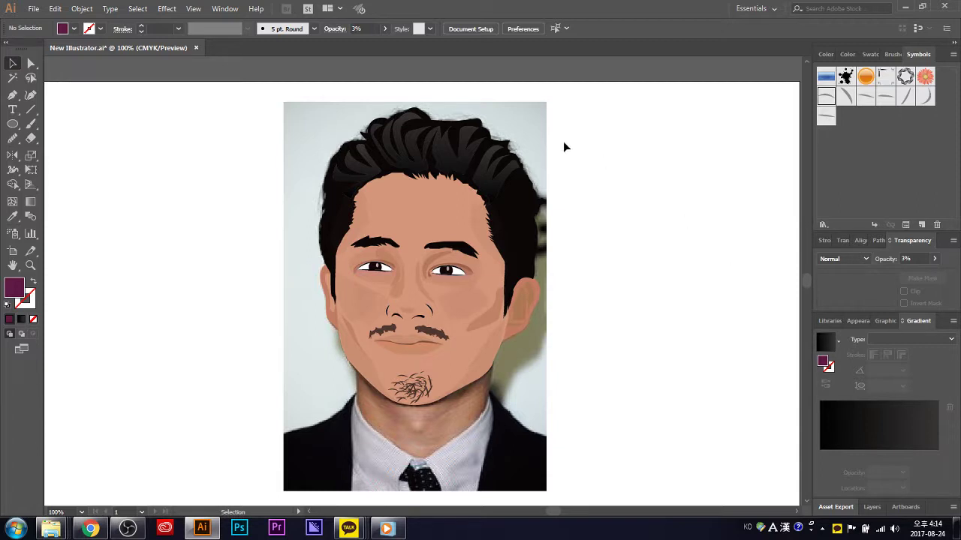
- Delete the reference photo so only the vector face remains, then check the jaw shading
key(ctrl+a)
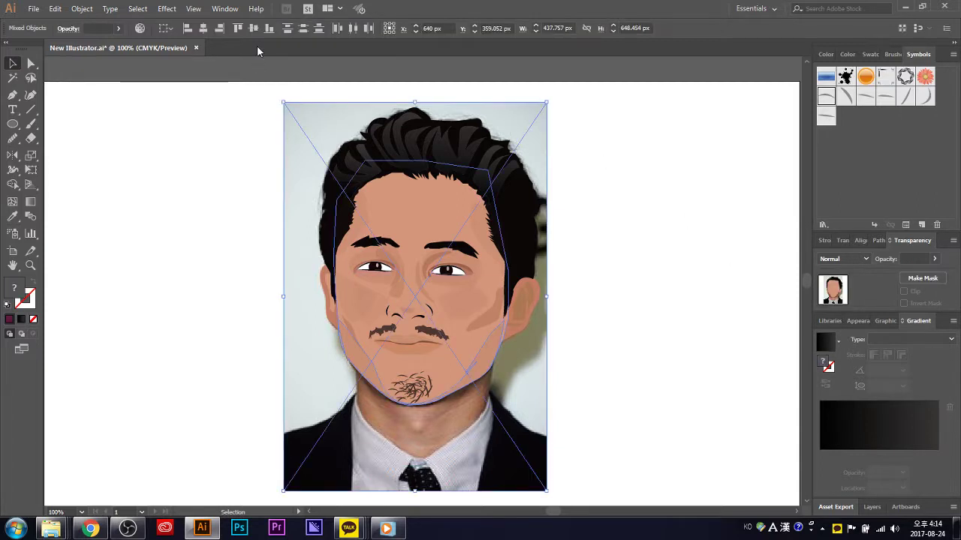
click(557, 131)
click(545, 129)
key(Delete)
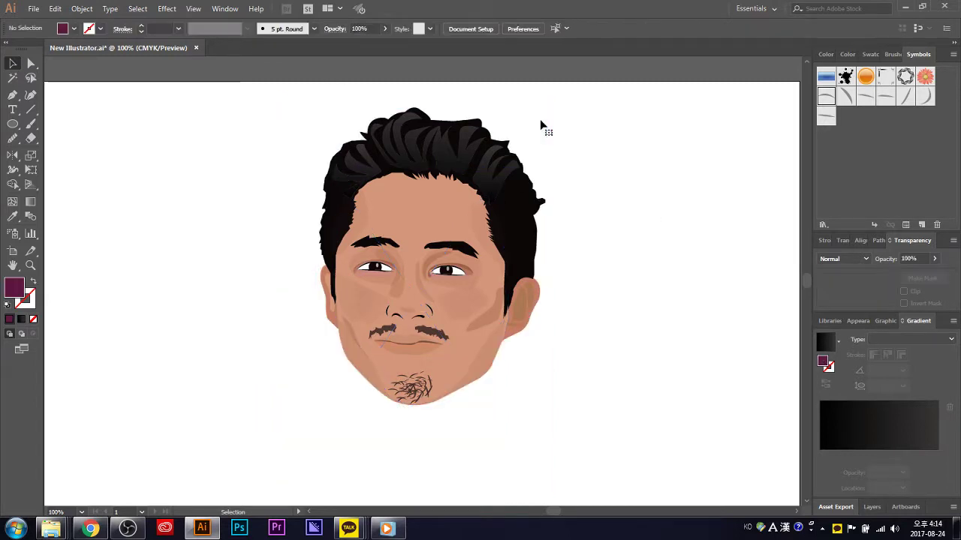
scroll(569, 340, down, 1)
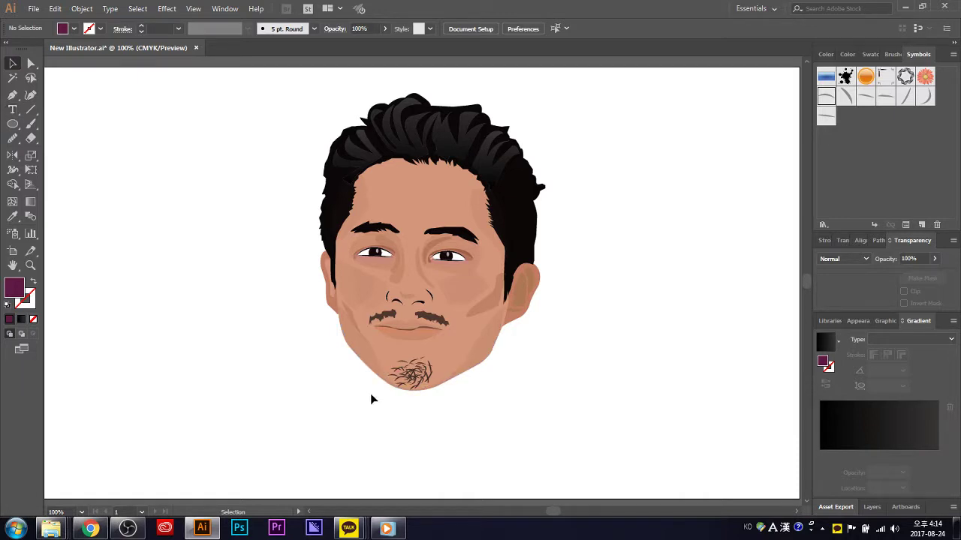
click(353, 330)
click(572, 373)
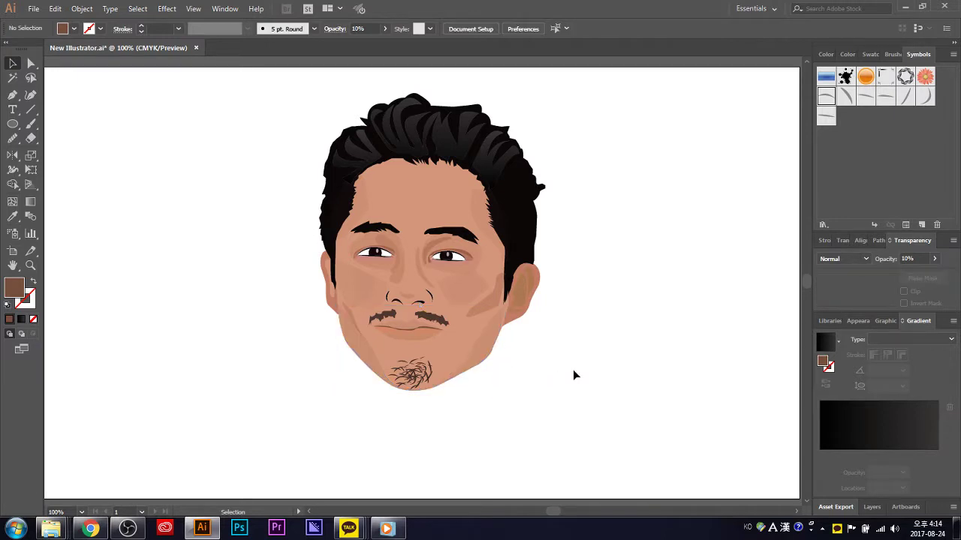
- Type the subject's name below the chin and scale the text up to about 112 pt
click(12, 110)
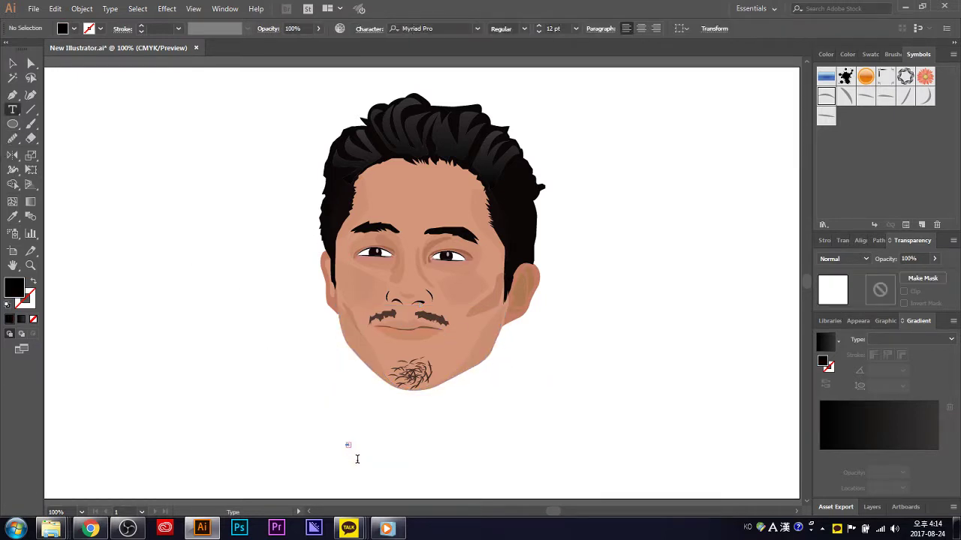
key(Escape)
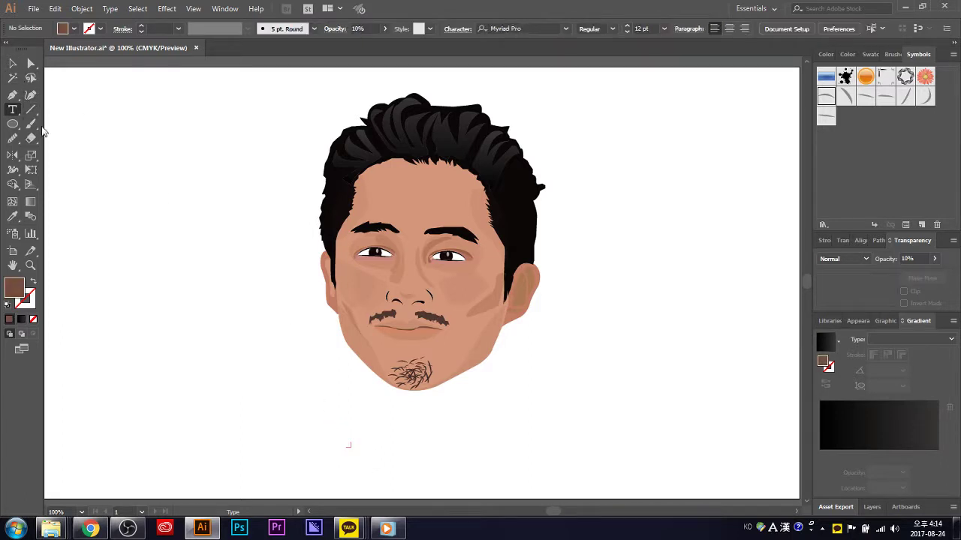
click(293, 398)
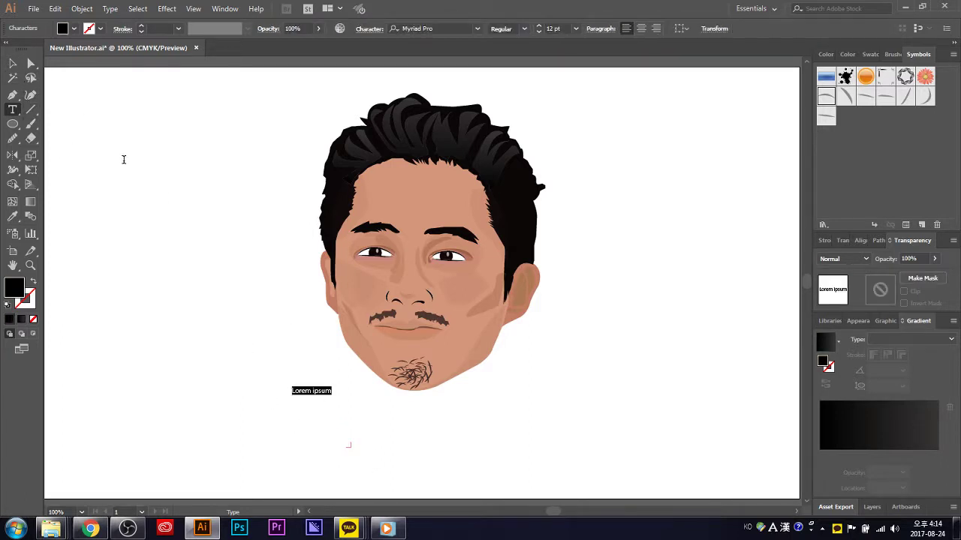
key(BackSpace)
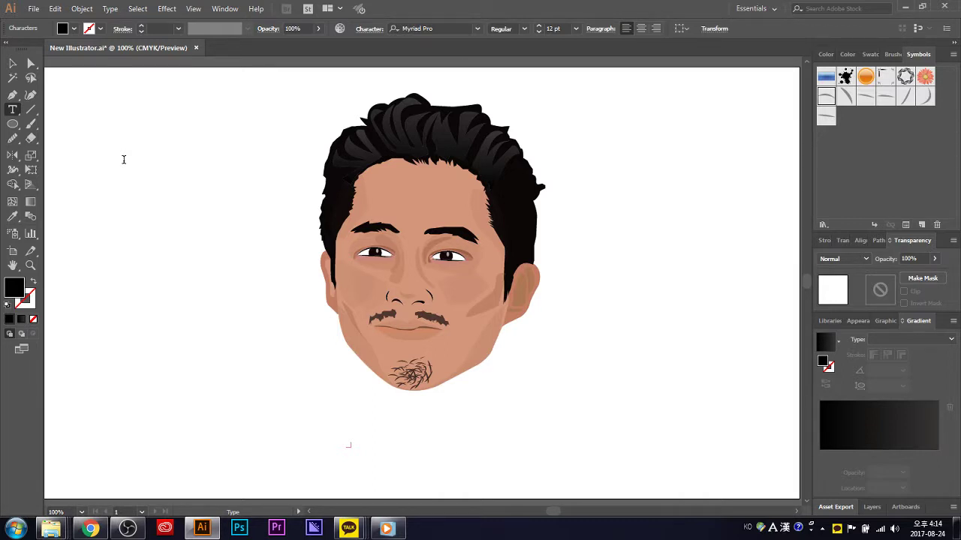
text(s)
key(BackSpace)
click(13, 64)
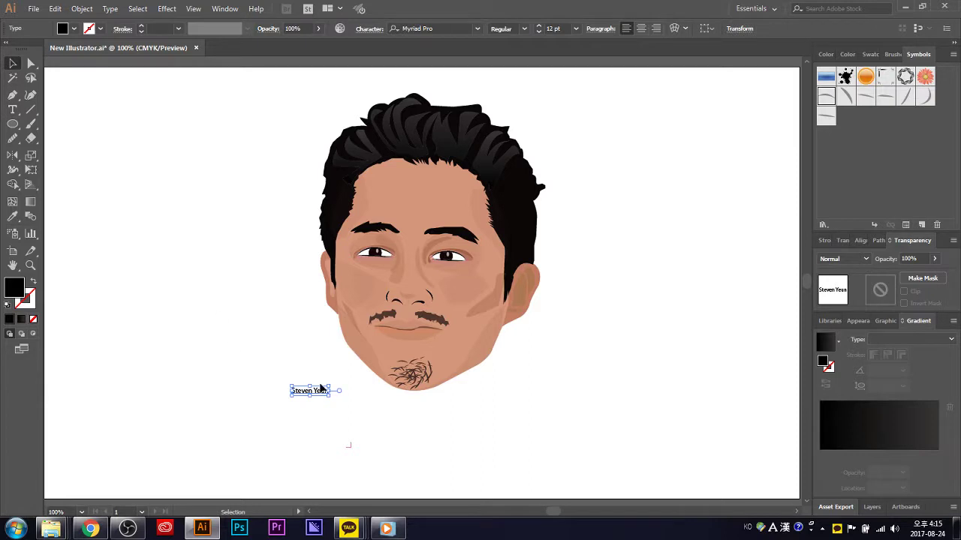
mouse_move(308, 387)
mouse_down()
mouse_move(309, 314)
mouse_move(401, 451)
mouse_move(427, 448)
mouse_up()
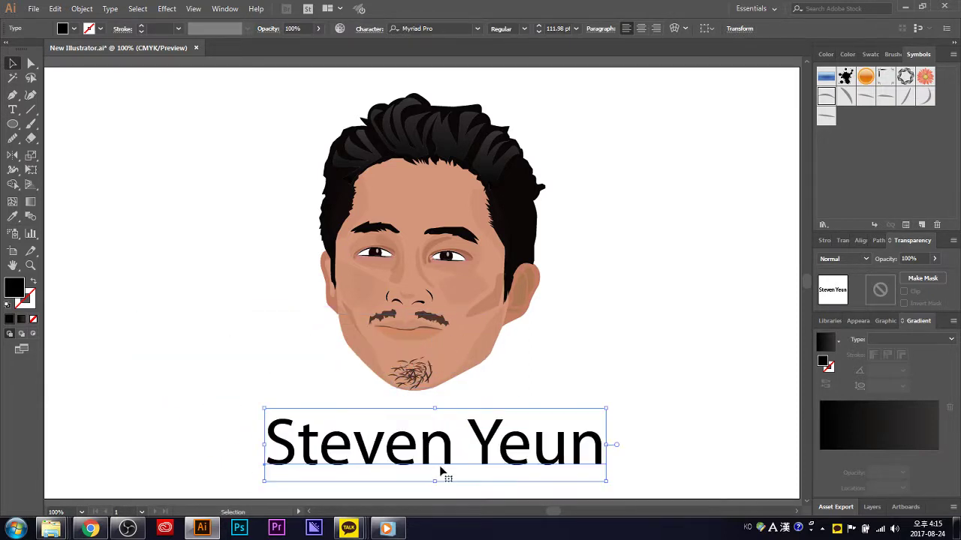
- Select the whole face artwork and nudge it slightly left and down
key(ctrl+minus)
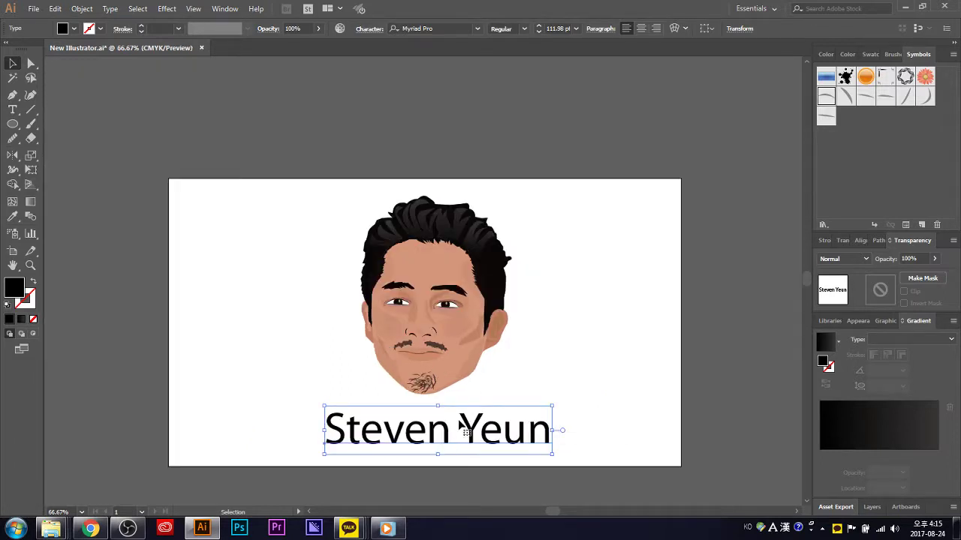
click(576, 366)
drag(576, 367, 235, 149)
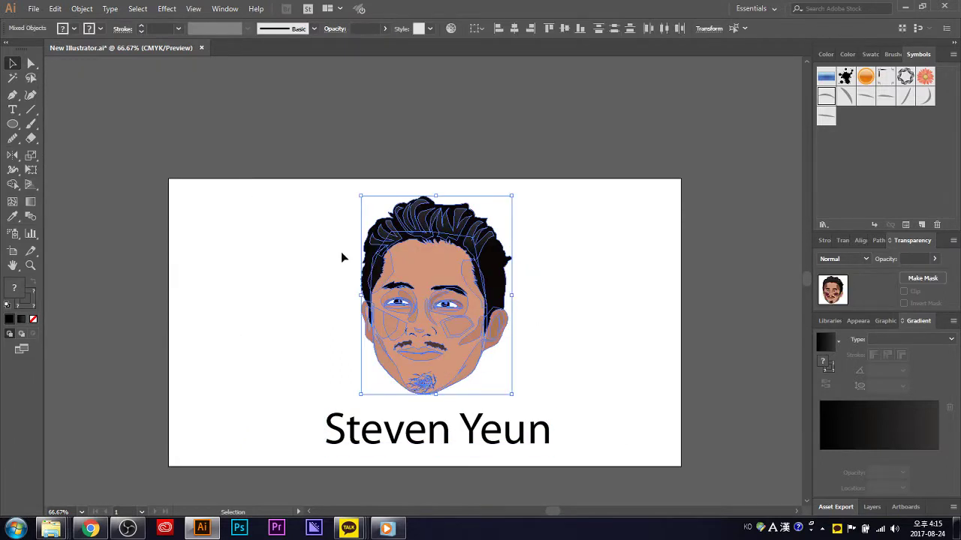
key(Left)
key(Left)
key(Left)
key(Left)
key(Left)
key(Left)
key(Left)
key(Left)
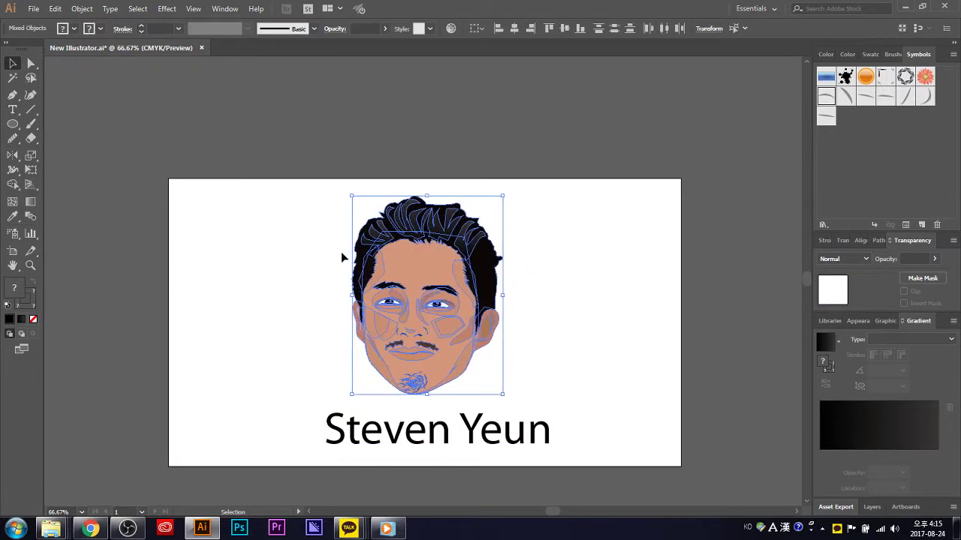
key(Left)
key(Left)
key(Left)
key(Down)
key(Down)
key(Down)
key(Down)
key(Down)
key(Down)
key(Down)
key(Down)
key(Down)
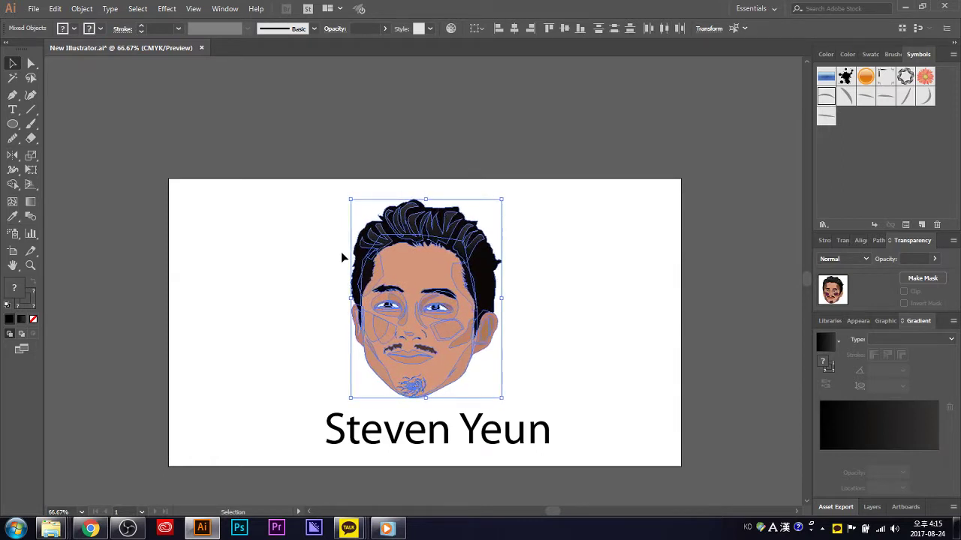
key(Left)
key(Left)
key(Left)
key(Left)
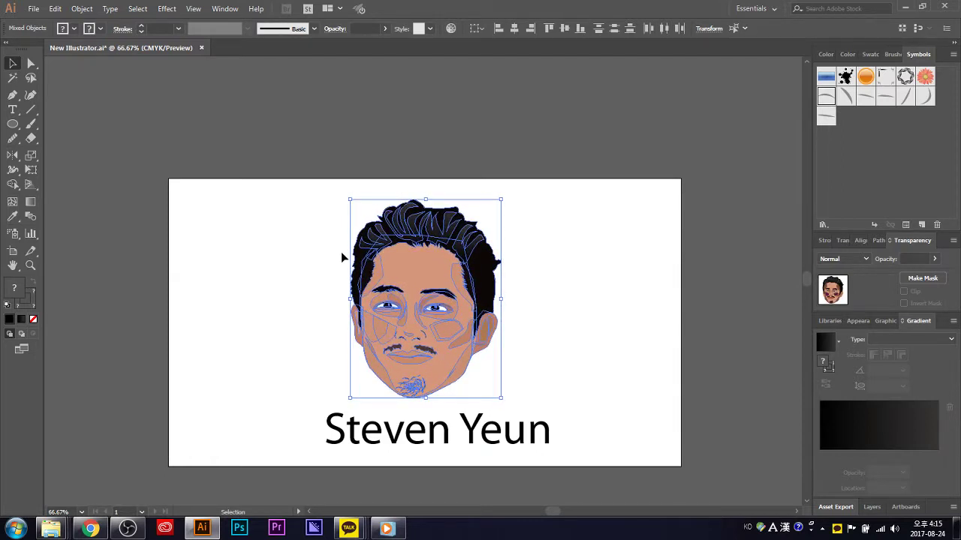
key(Right)
key(Left)
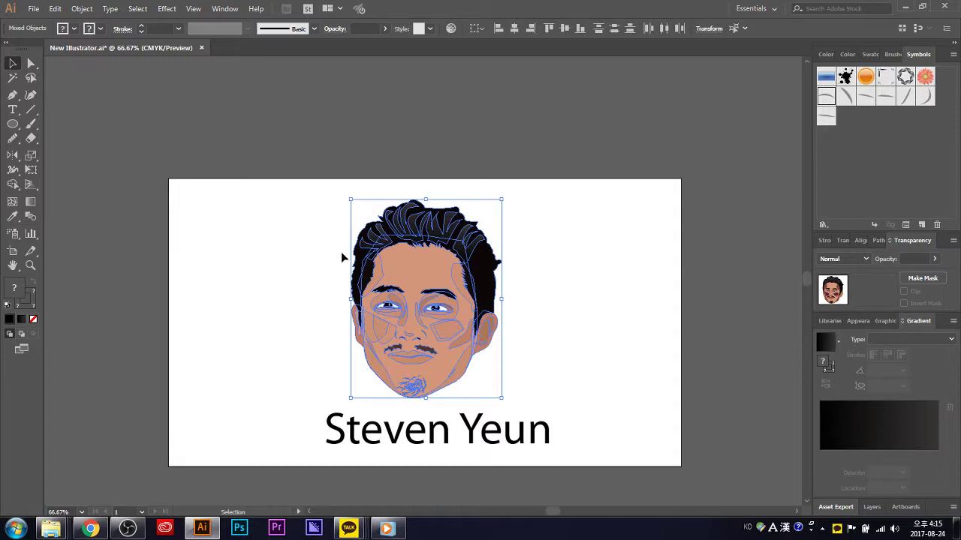
key(Down)
key(Down)
key(Down)
key(Down)
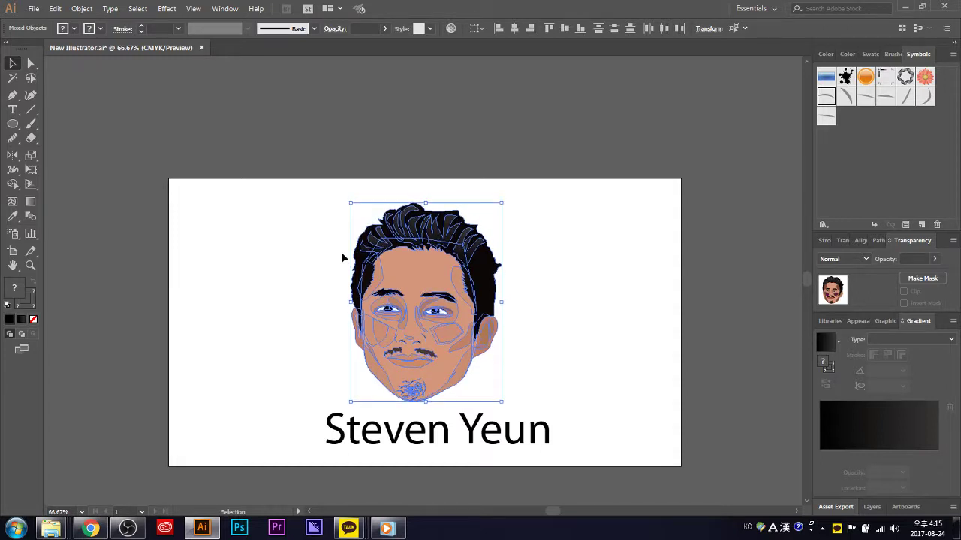
drag(387, 291, 388, 292)
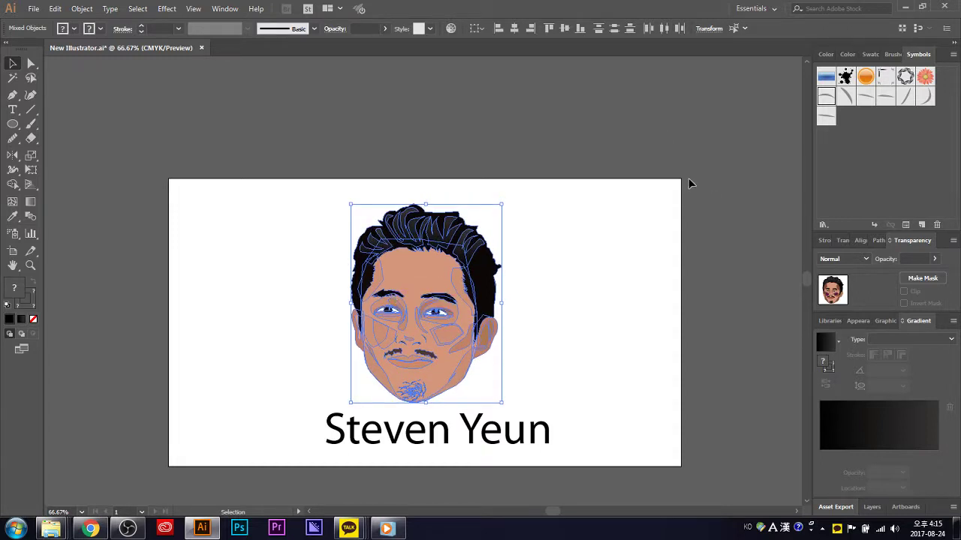
- Select the name text and nudge it left to centre it under the face
click(616, 297)
drag(587, 465, 312, 410)
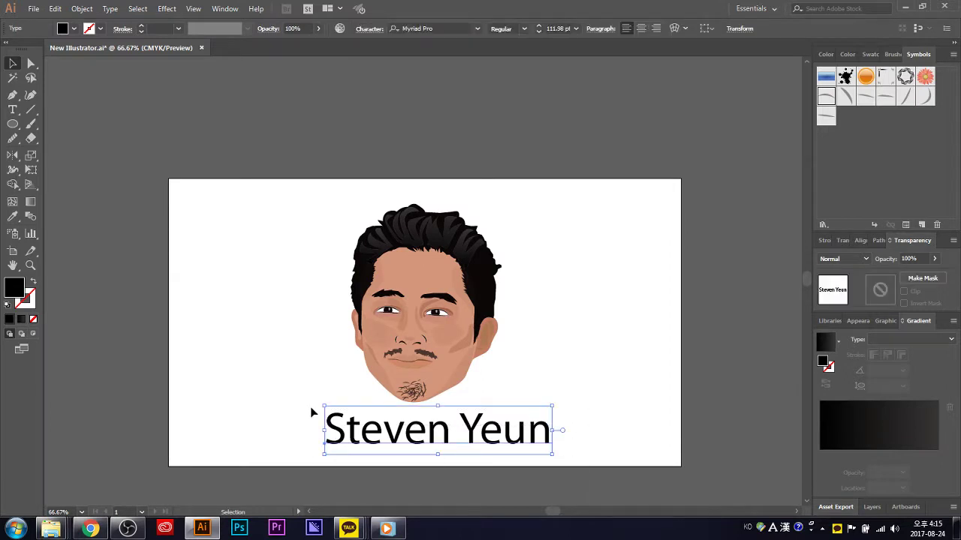
key(Left)
key(Left)
key(Left)
key(Left)
key(Left)
key(Left)
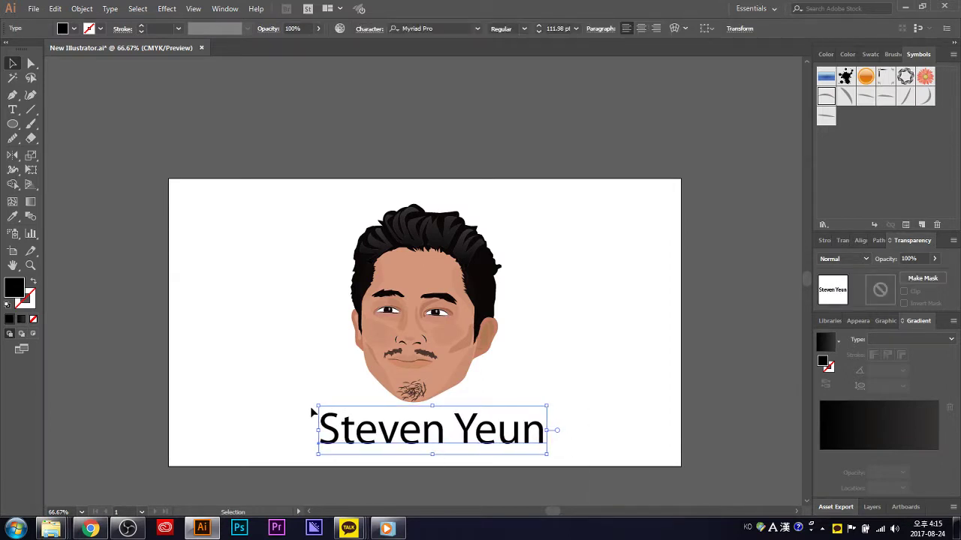
key(Left)
key(Left)
key(Left)
key(Left)
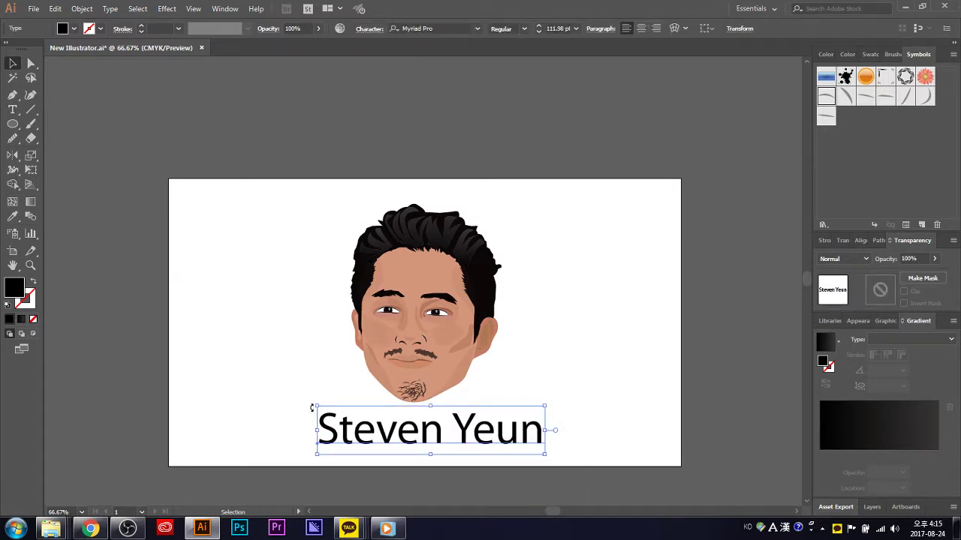
key(Left)
key(Left)
key(Left)
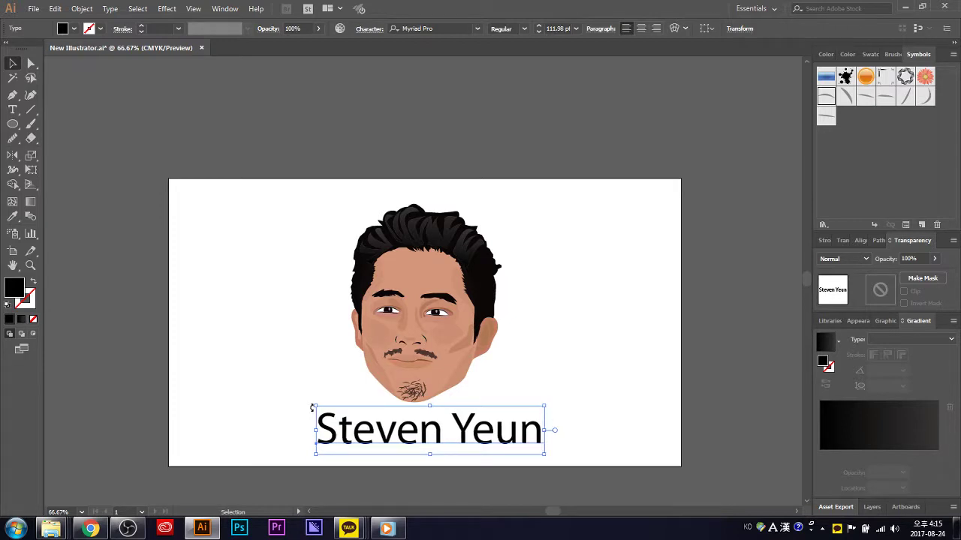
key(Left)
- Browse the font list, dismiss it keeping Myriad Pro, and reselect the name text
click(477, 28)
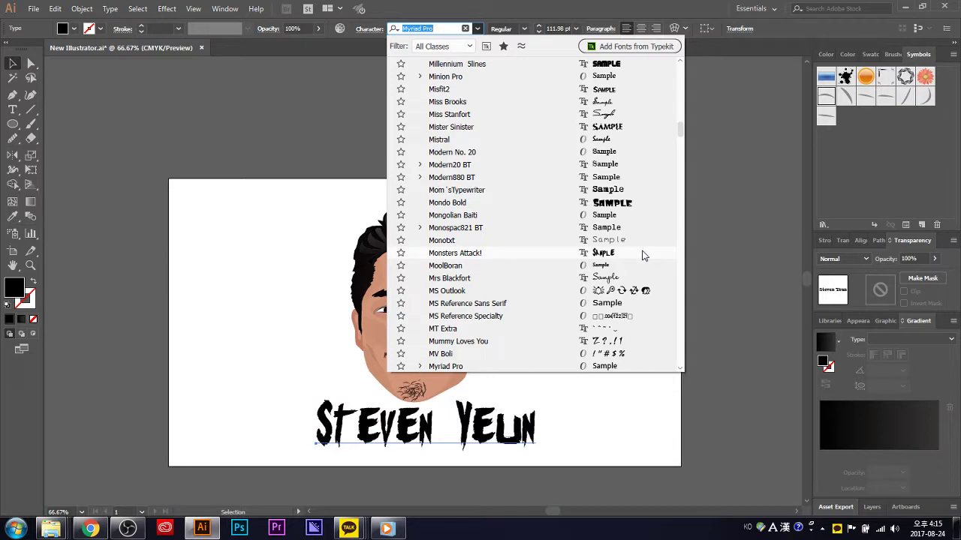
scroll(642, 256, down, 1)
scroll(638, 258, down, 1)
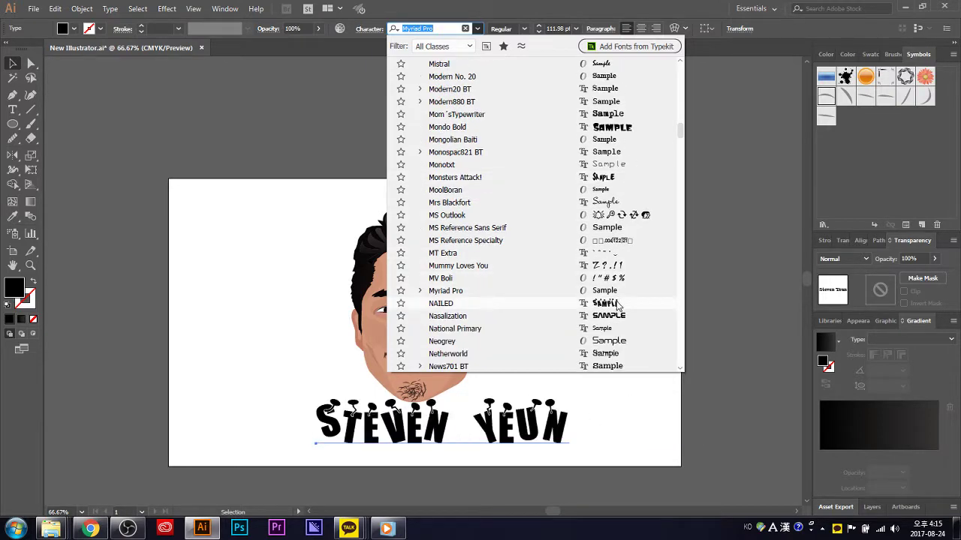
scroll(619, 305, down, 3)
scroll(624, 308, down, 4)
scroll(631, 303, down, 3)
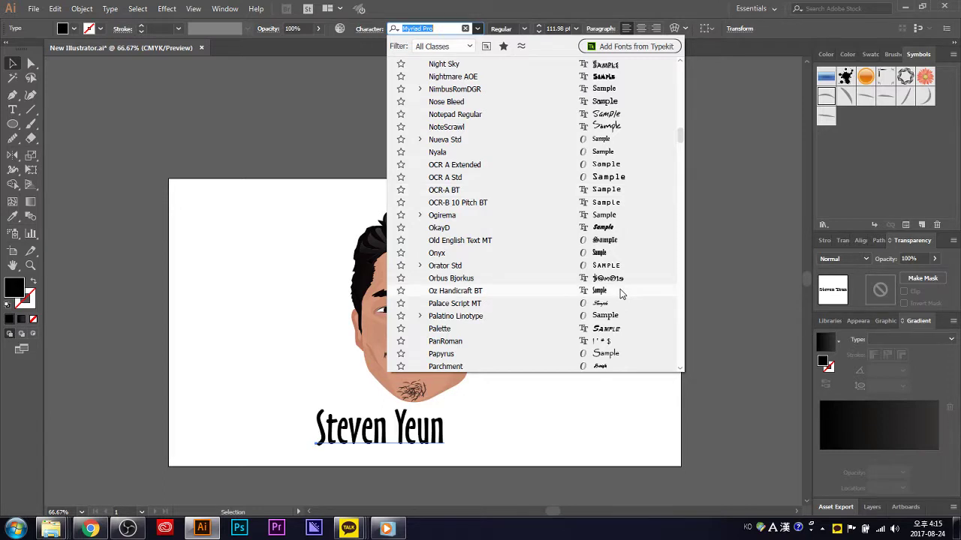
scroll(621, 294, down, 1)
scroll(621, 294, down, 1)
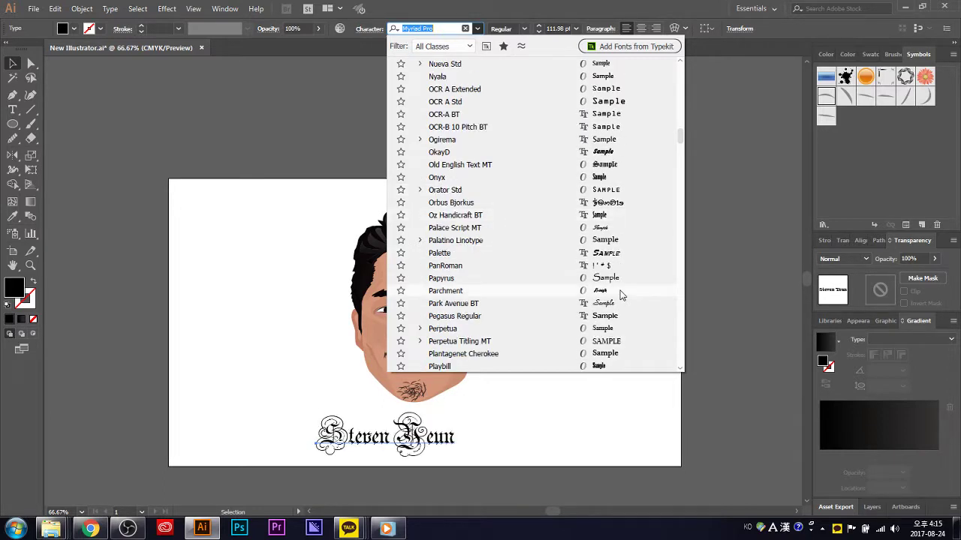
click(720, 298)
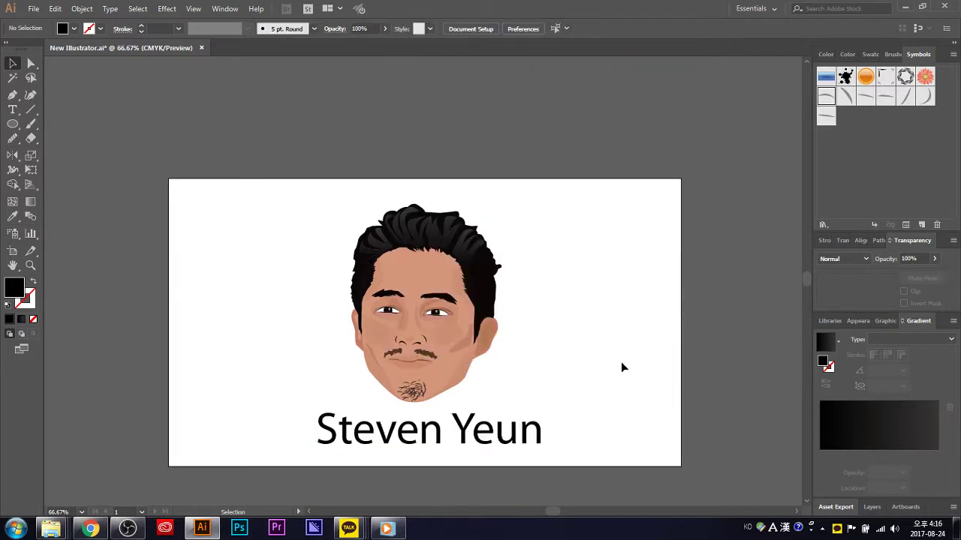
drag(553, 511, 561, 511)
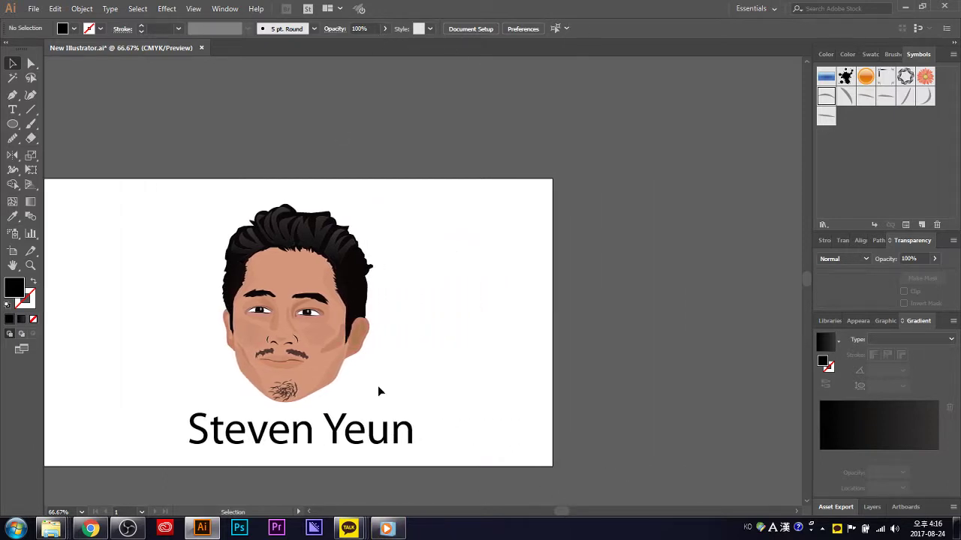
click(363, 445)
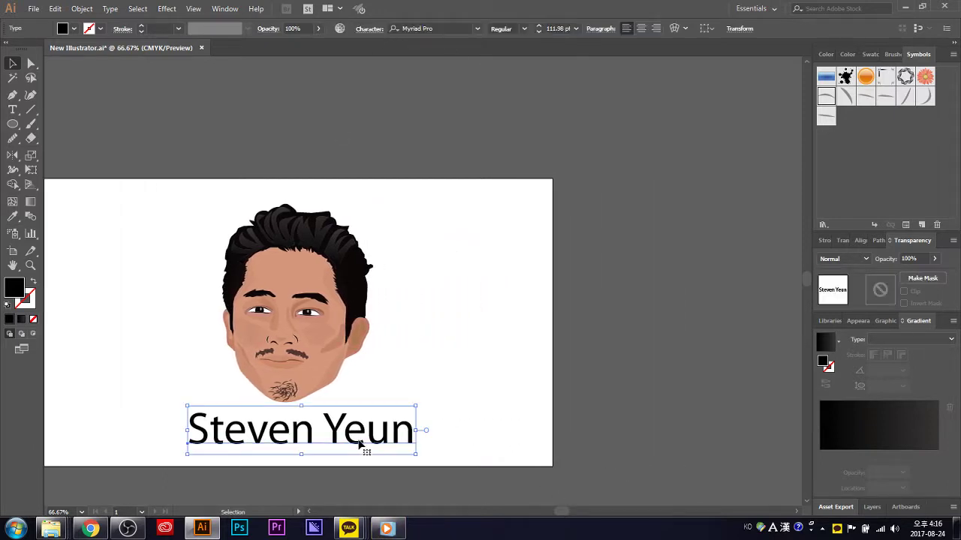
- Scroll through the font list previewing fonts, and apply OkayD to the name
click(477, 29)
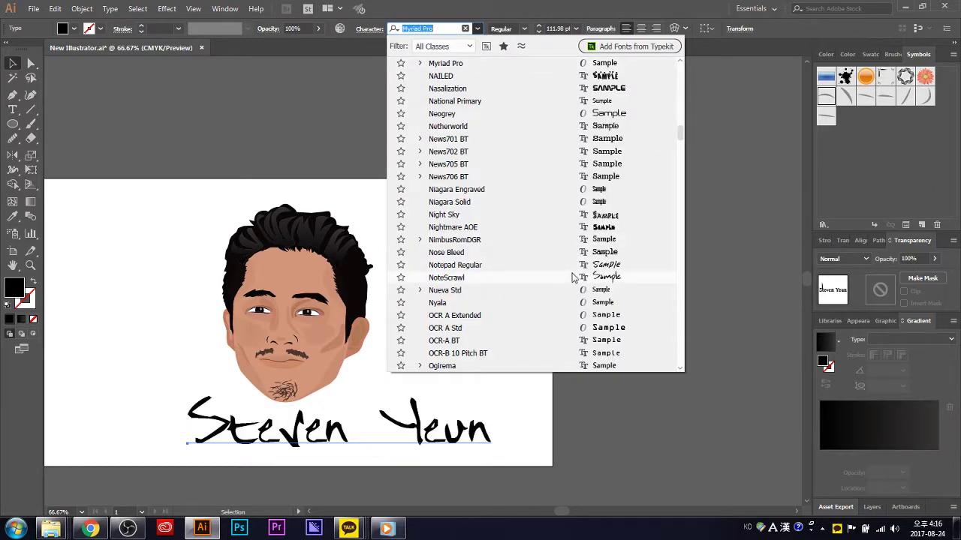
scroll(574, 279, down, 5)
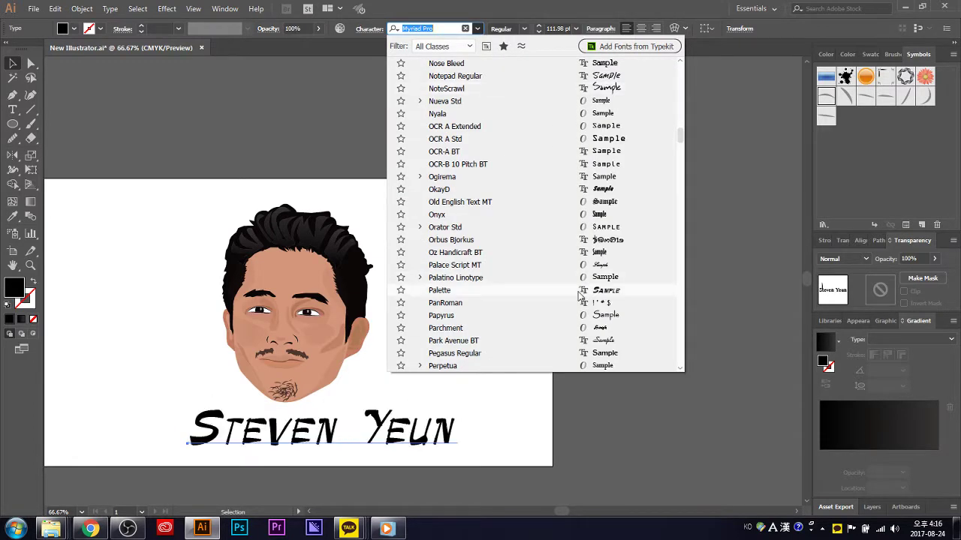
scroll(578, 296, down, 4)
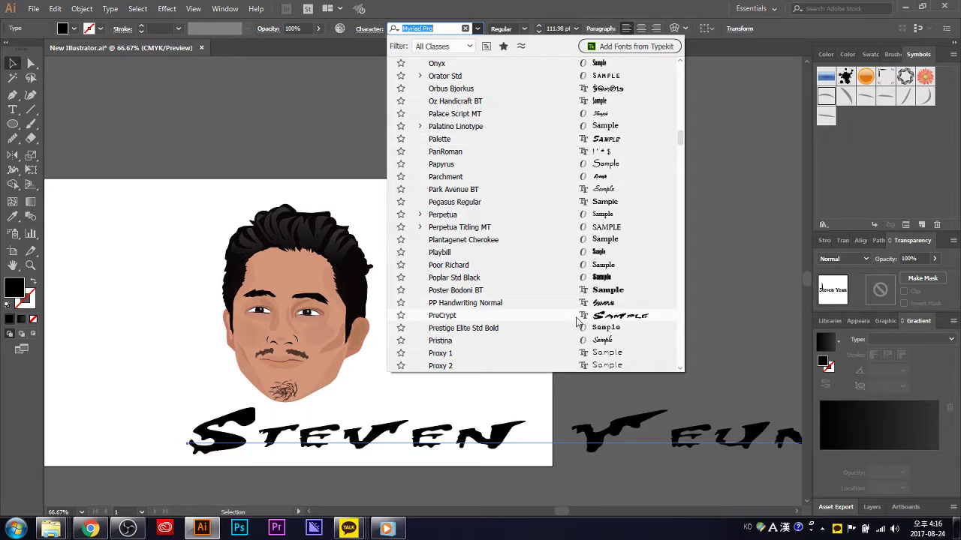
scroll(573, 343, down, 5)
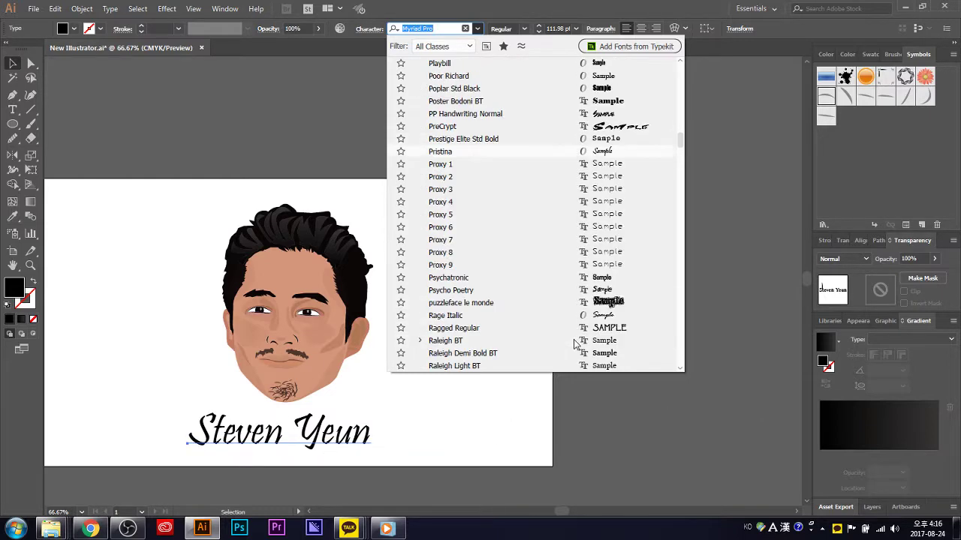
scroll(590, 333, down, 4)
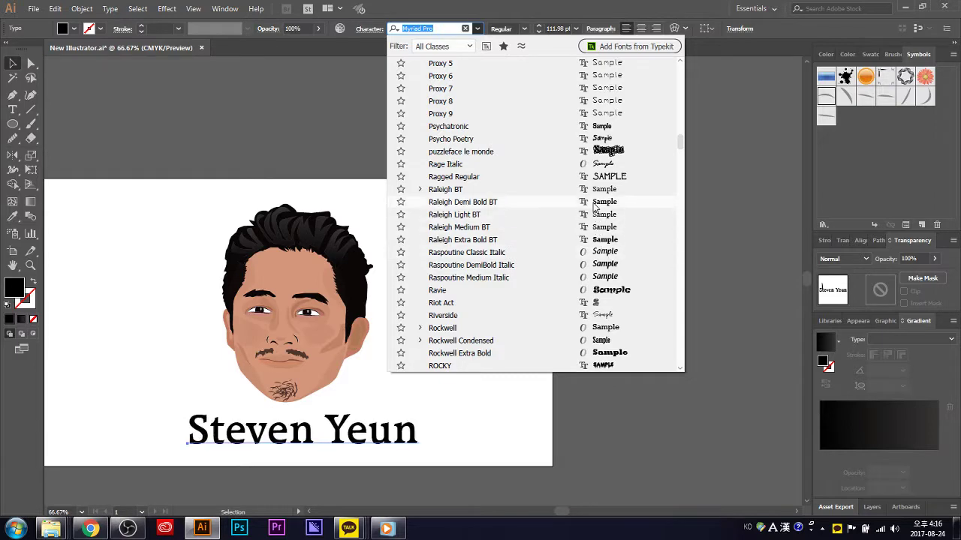
scroll(595, 210, down, 1)
scroll(596, 221, down, 1)
scroll(597, 236, down, 1)
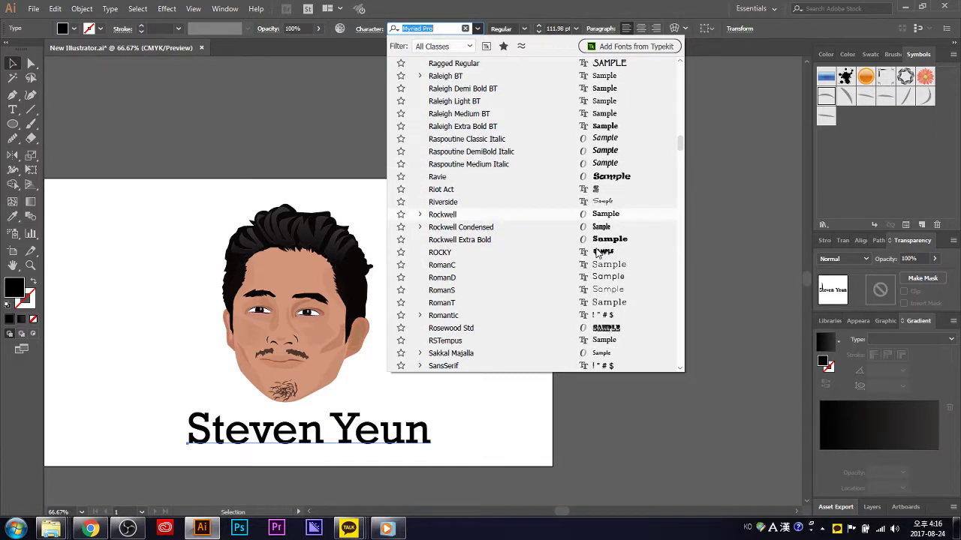
scroll(598, 252, down, 2)
scroll(598, 254, down, 2)
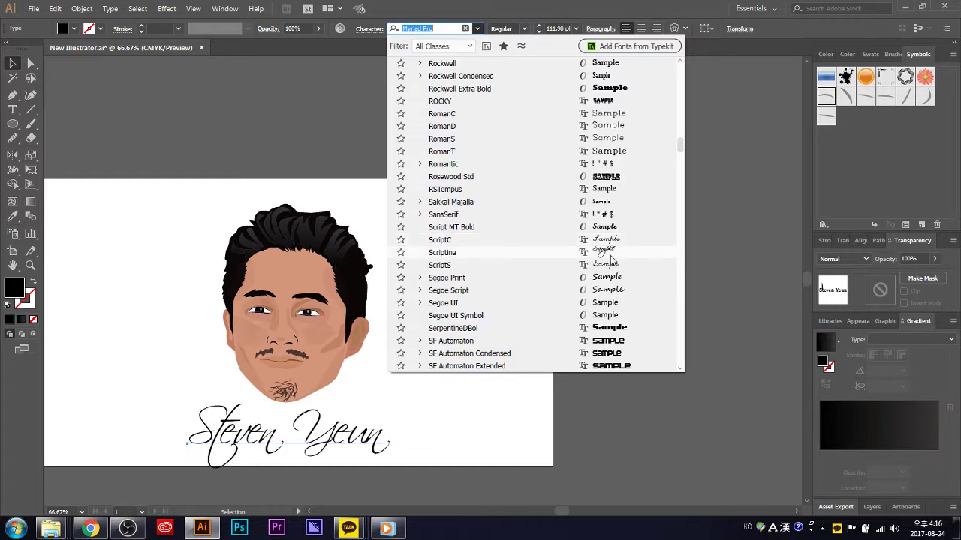
scroll(610, 259, down, 1)
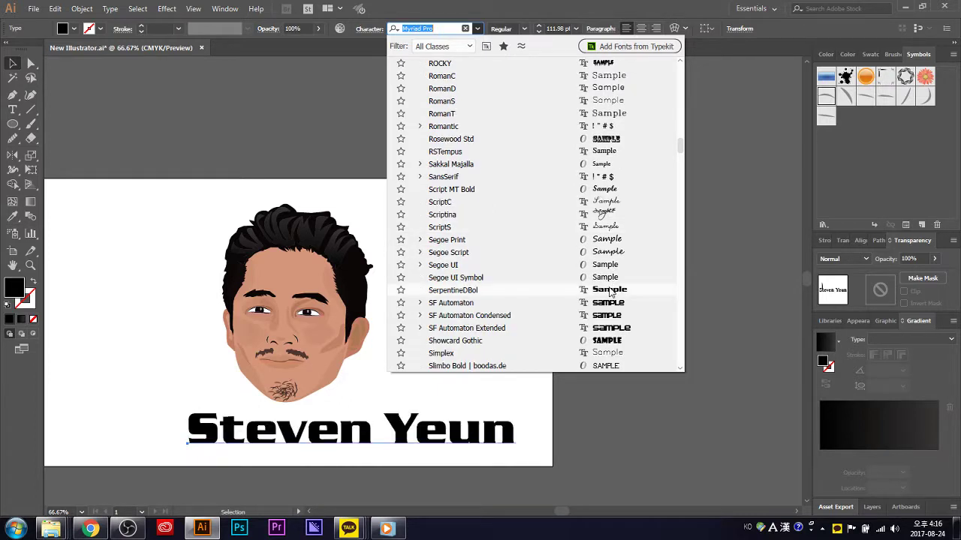
scroll(610, 293, down, 2)
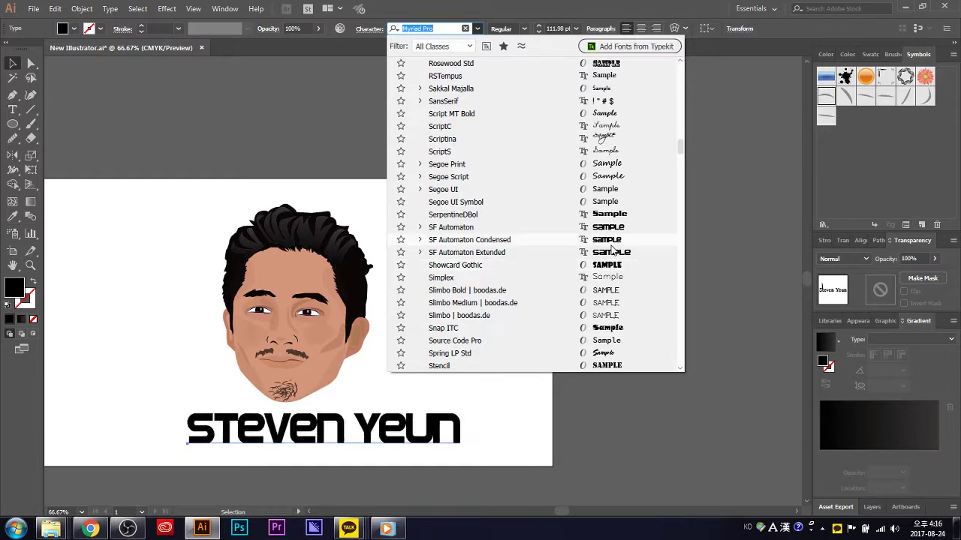
scroll(610, 275, down, 2)
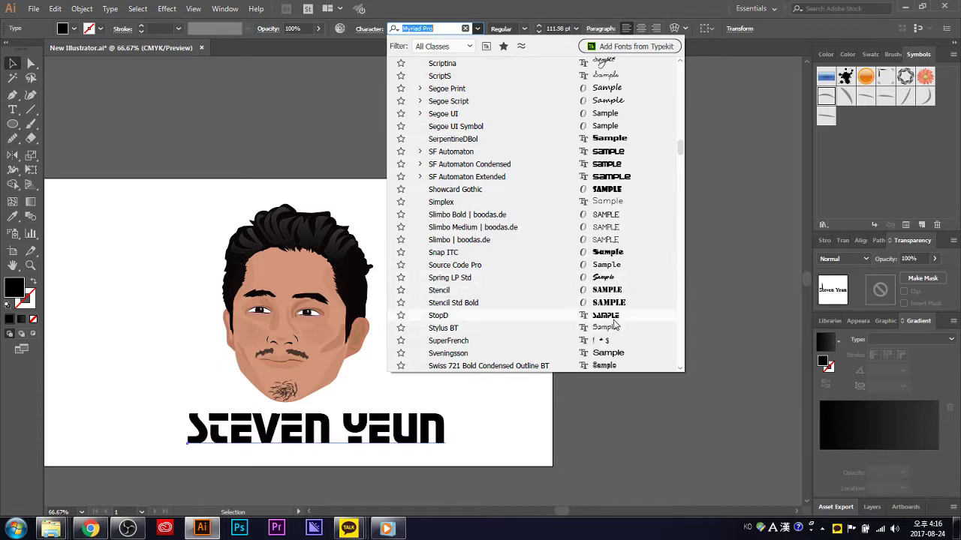
scroll(614, 325, down, 3)
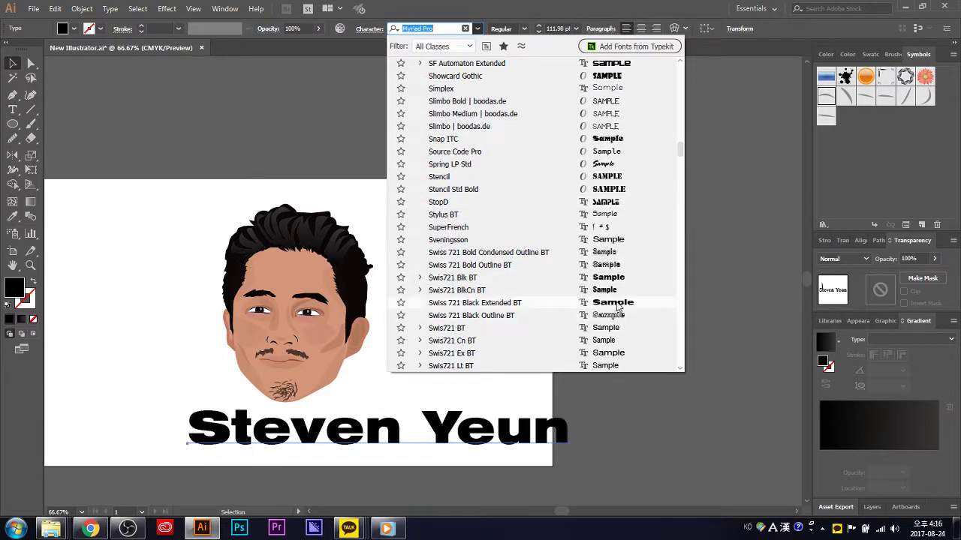
scroll(604, 289, down, 1)
scroll(611, 308, down, 1)
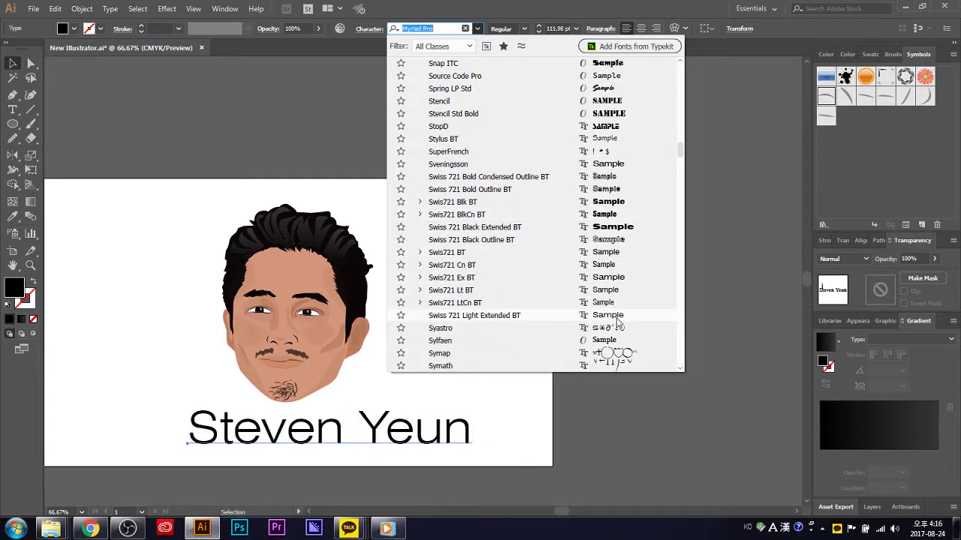
scroll(617, 321, down, 3)
scroll(617, 319, down, 2)
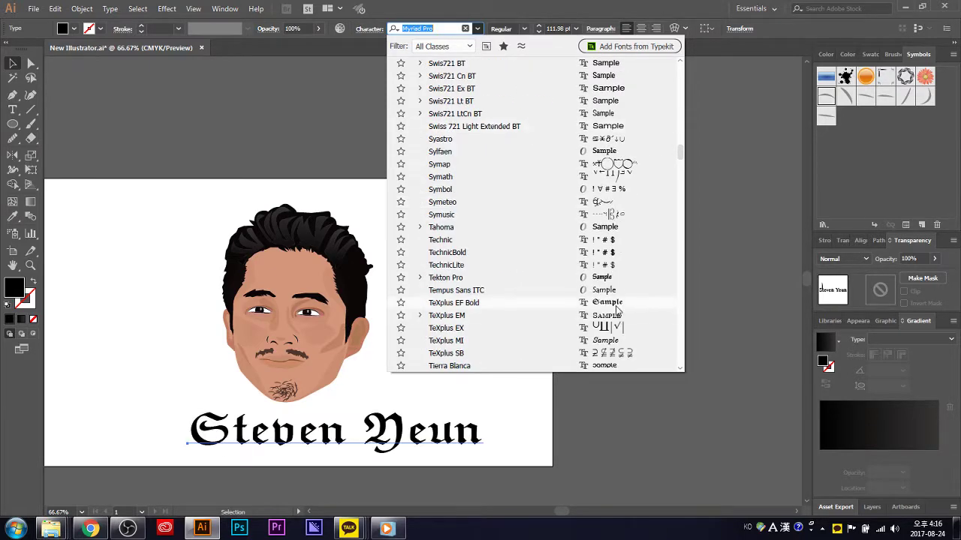
scroll(619, 323, down, 3)
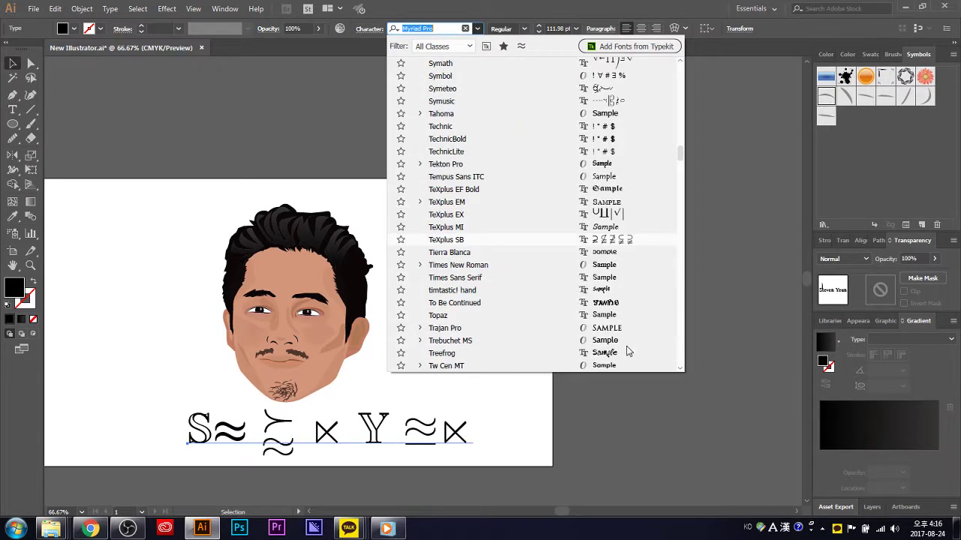
scroll(627, 346, down, 3)
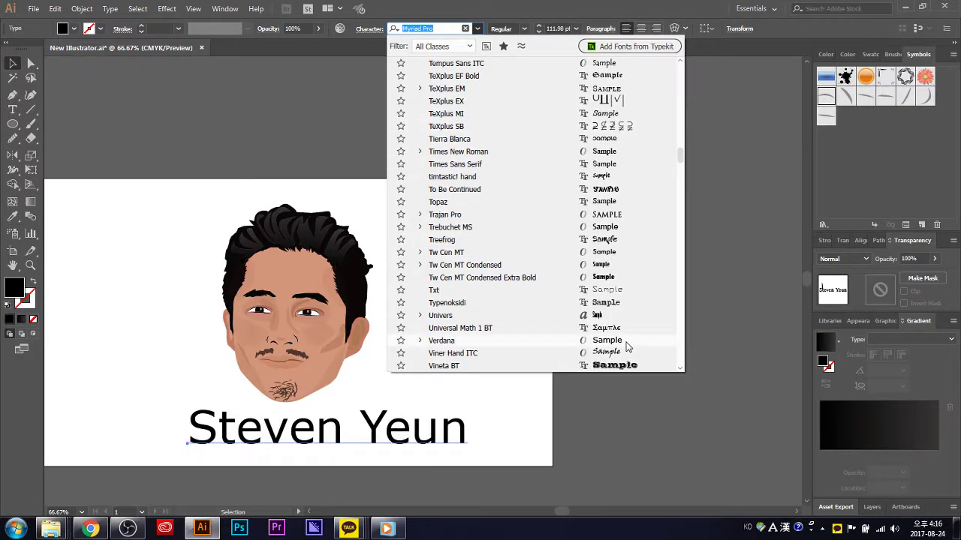
scroll(627, 347, down, 3)
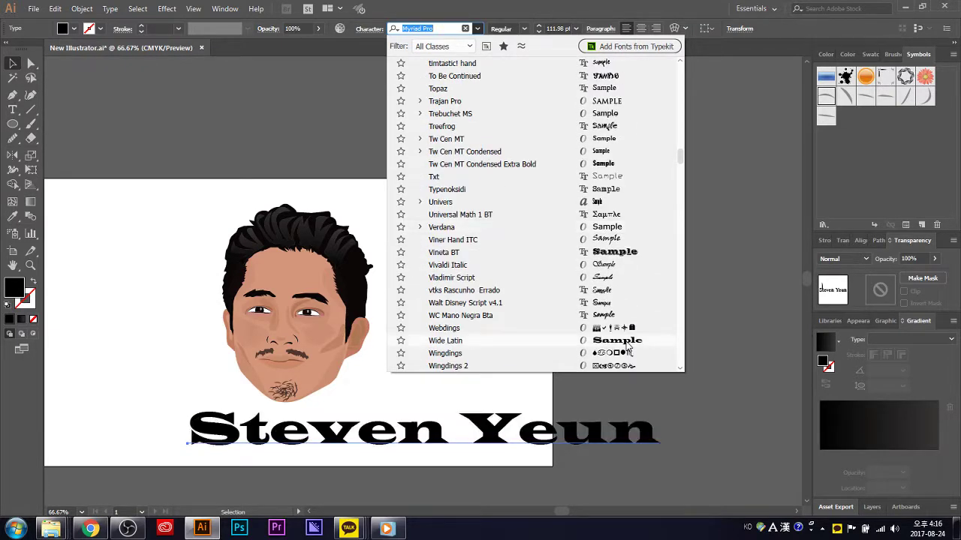
scroll(628, 347, down, 2)
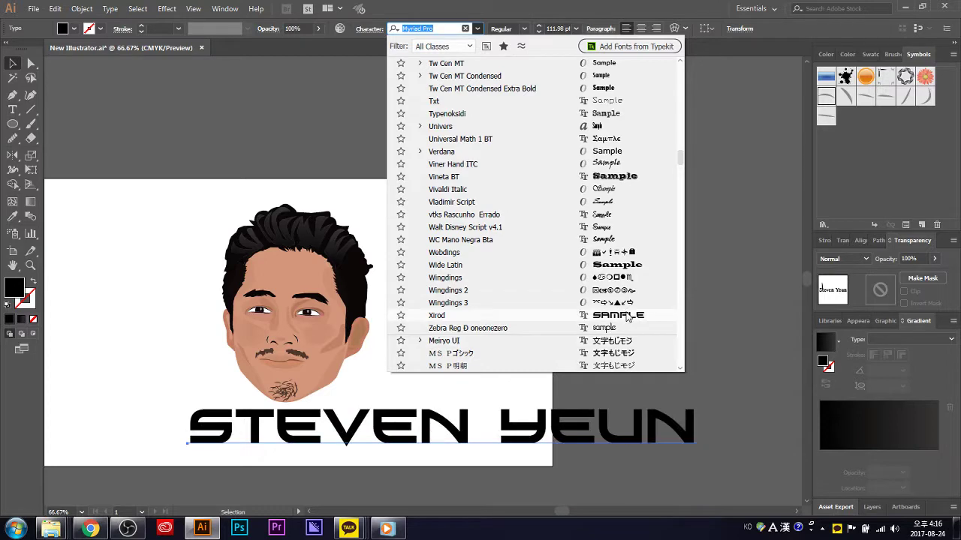
scroll(628, 316, down, 2)
scroll(627, 316, down, 4)
scroll(662, 255, up, 10)
scroll(663, 248, up, 5)
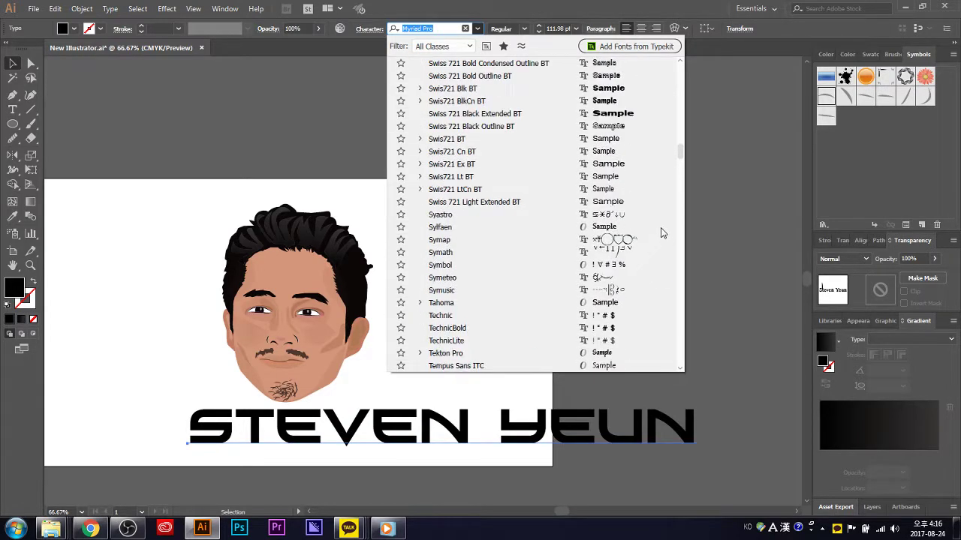
scroll(663, 233, up, 5)
scroll(653, 237, up, 1)
scroll(638, 244, up, 2)
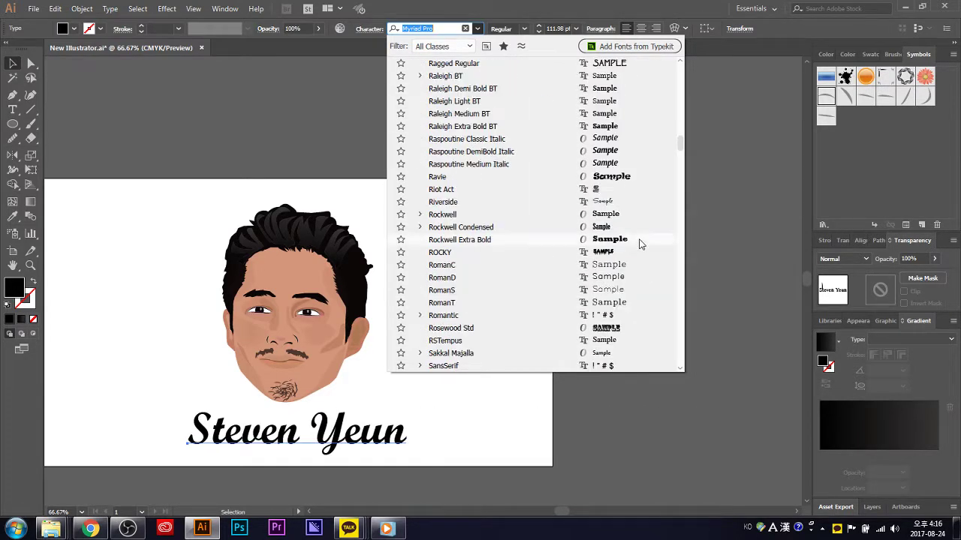
scroll(638, 243, up, 1)
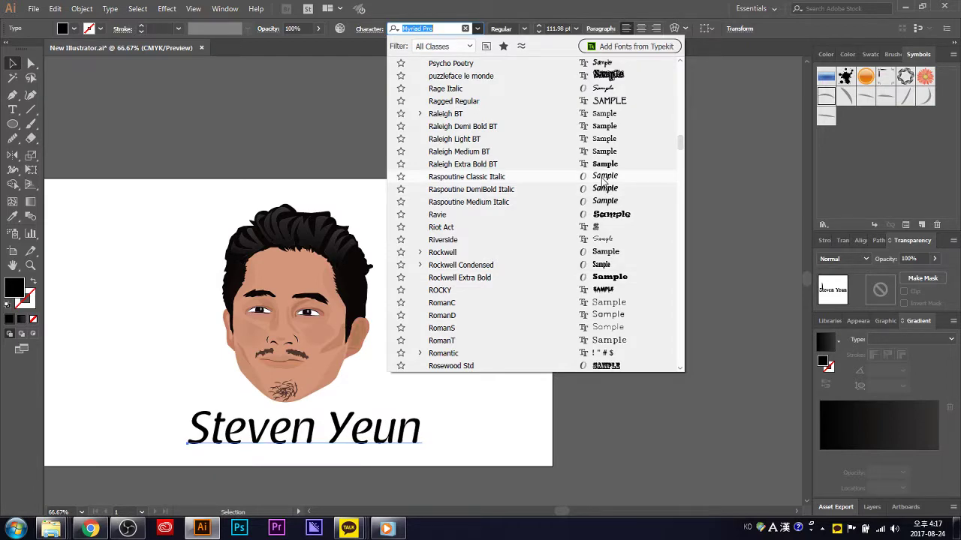
scroll(604, 182, up, 3)
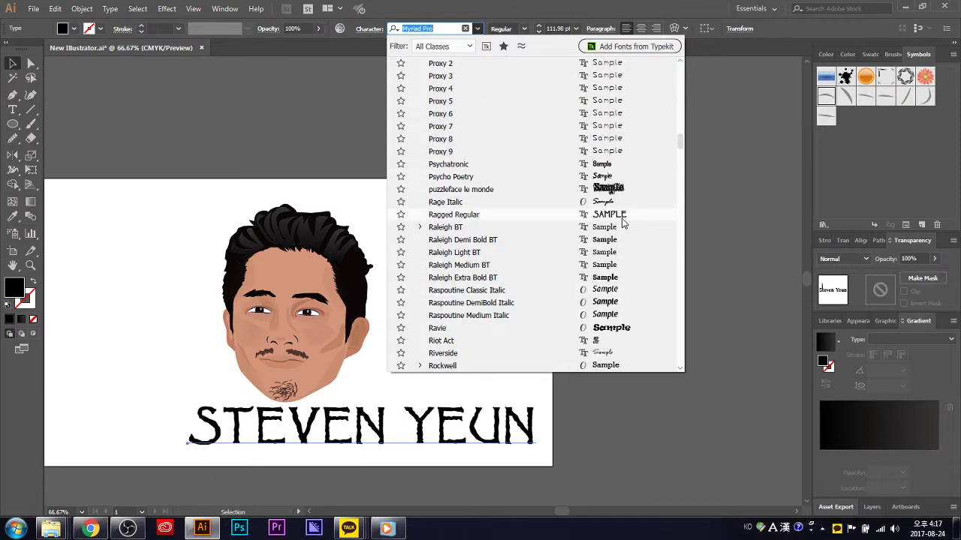
scroll(622, 222, up, 3)
scroll(622, 218, up, 2)
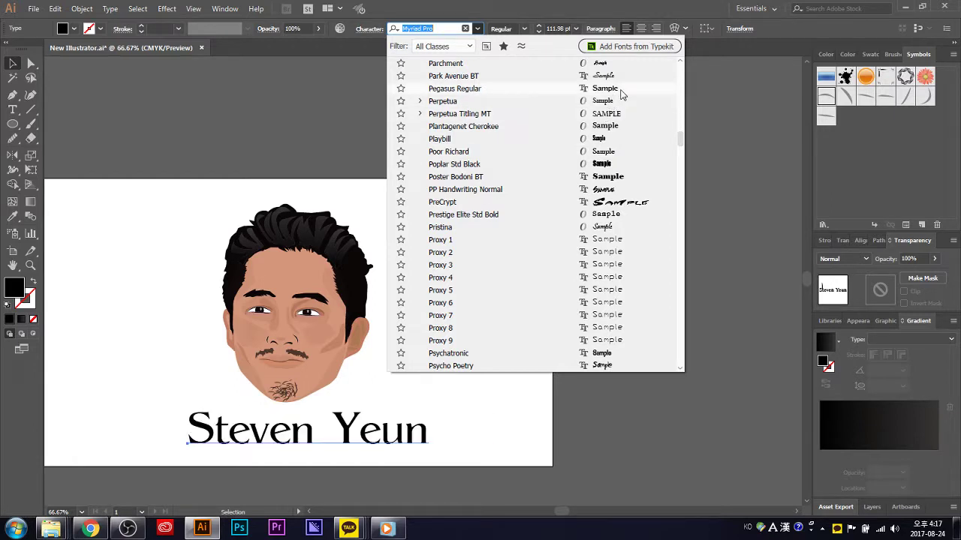
scroll(621, 93, up, 2)
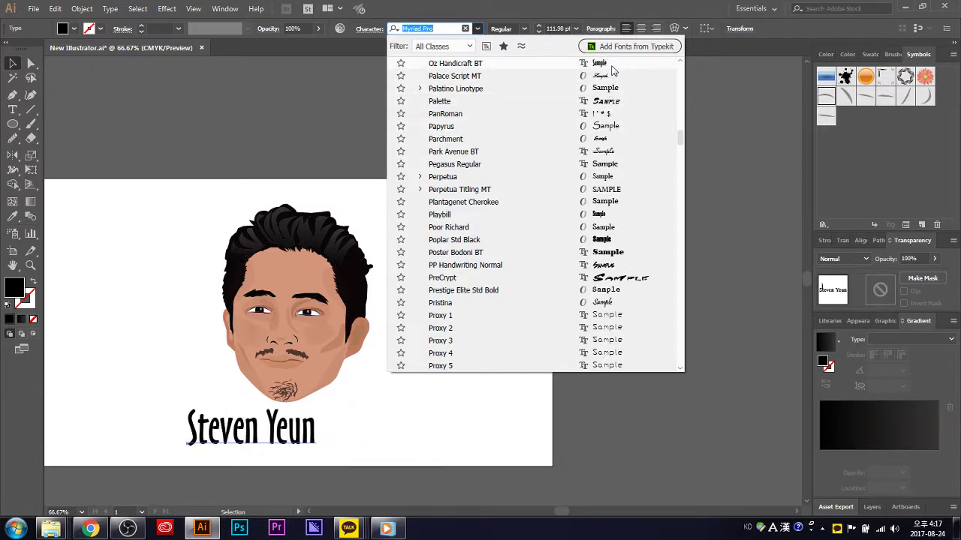
scroll(613, 72, up, 1)
scroll(615, 82, up, 2)
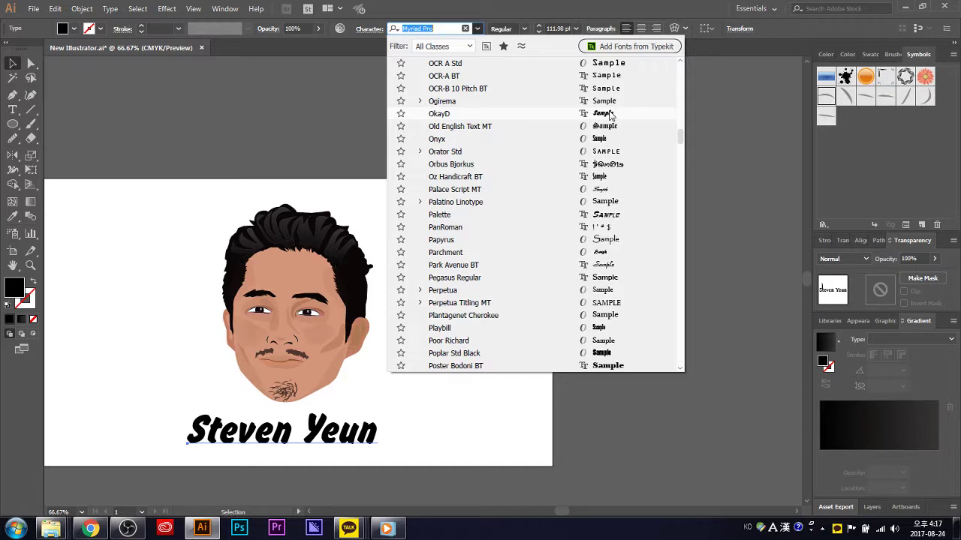
click(609, 114)
- Nudge the name slightly right and down, then fit the artboard in the window
click(637, 251)
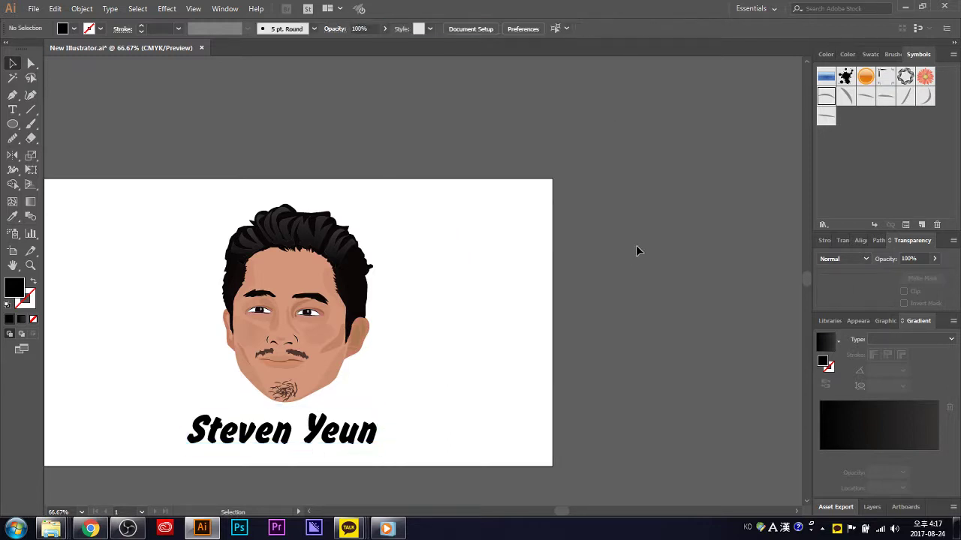
click(301, 435)
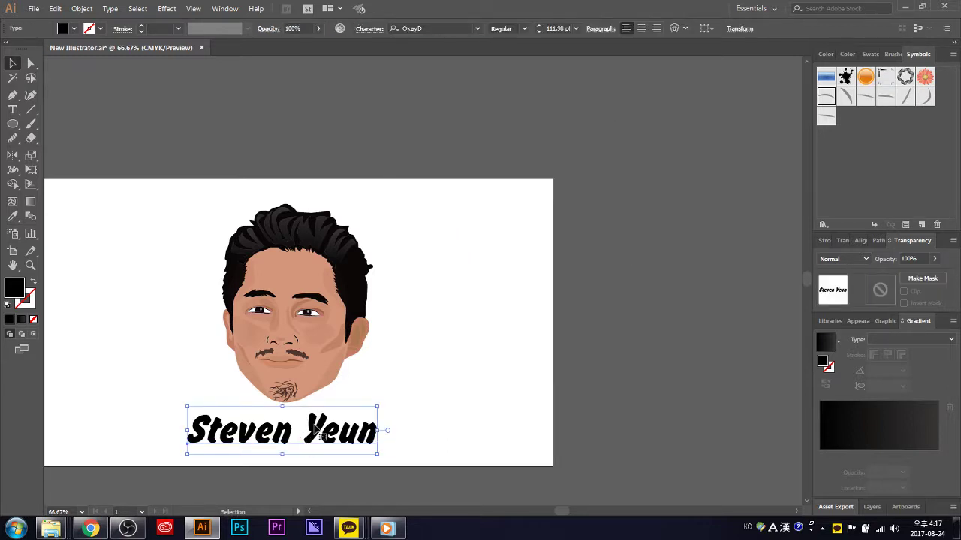
key(Right)
key(Right)
key(Right)
key(Right)
key(Right)
key(Right)
key(Down)
key(Down)
key(Down)
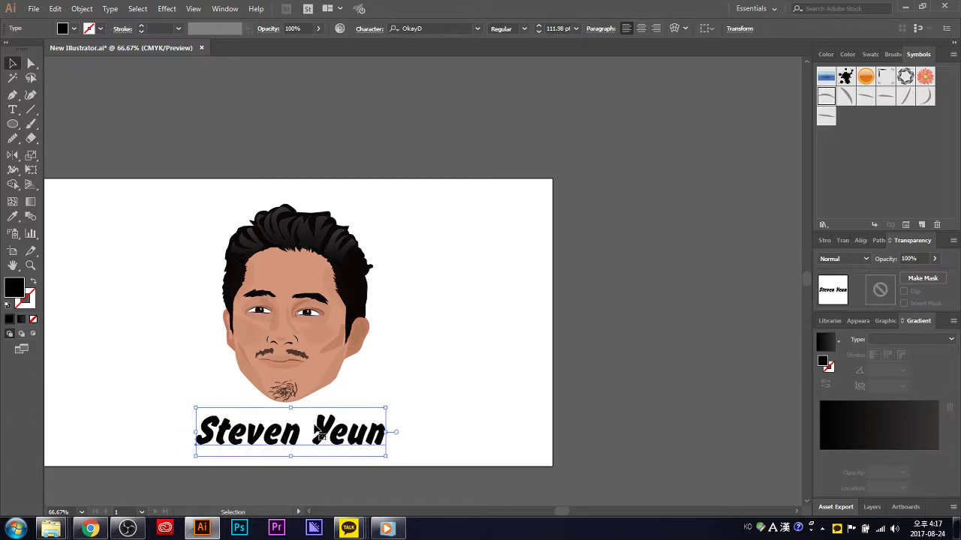
key(ctrl+0)
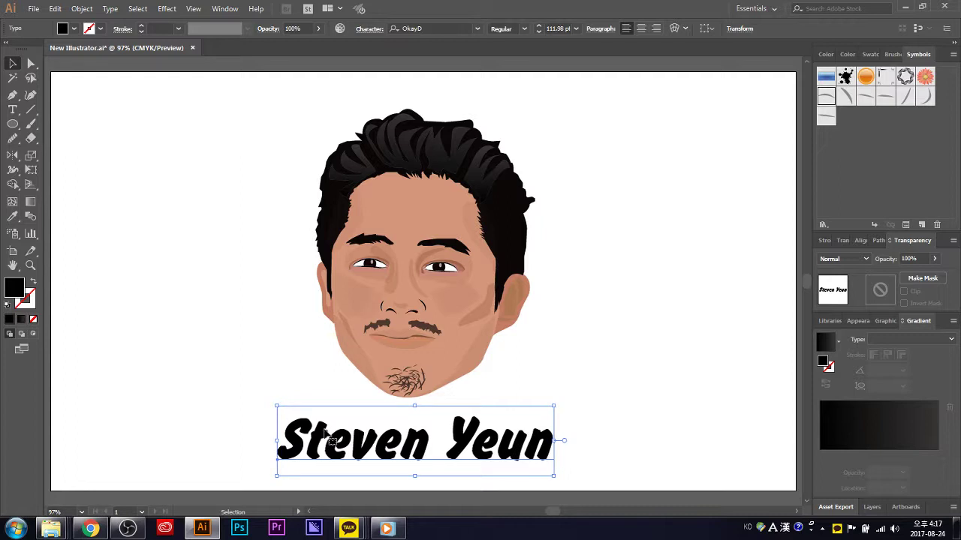
click(597, 394)
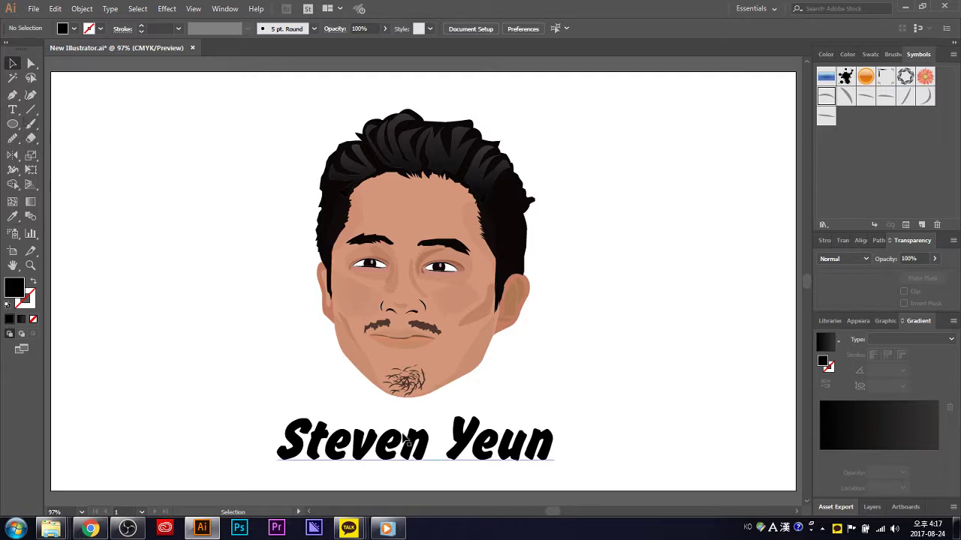
click(405, 441)
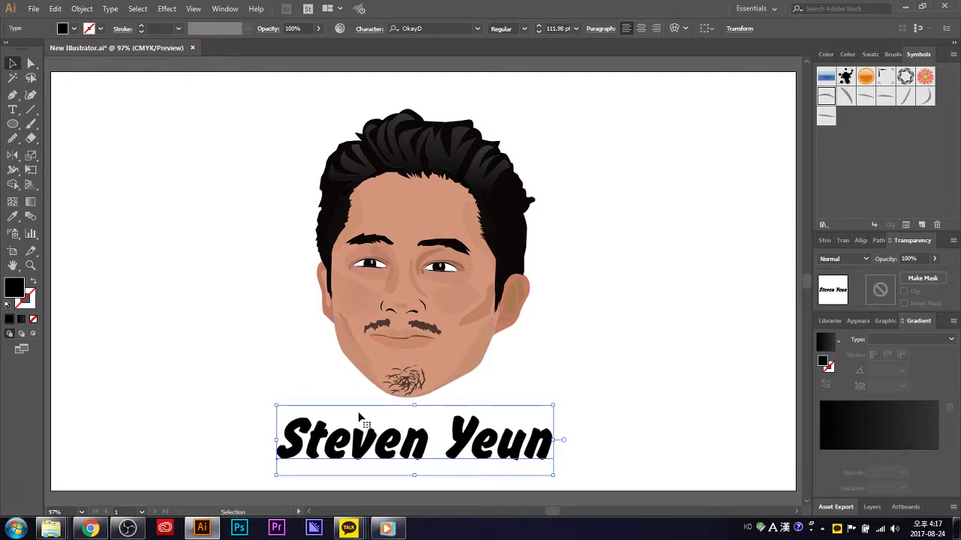
- Marquee-select the face artwork and scale it up slightly from its top handle
click(682, 382)
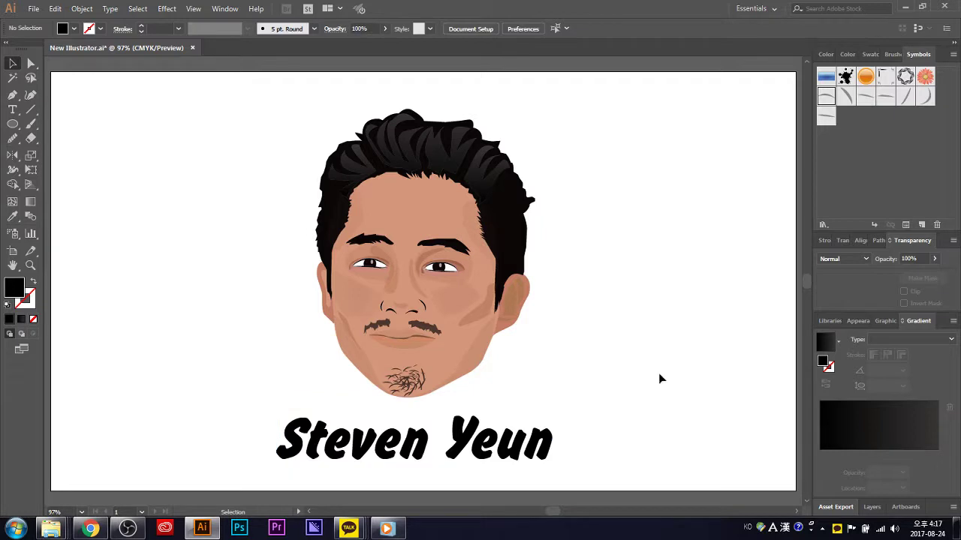
drag(645, 405, 197, 116)
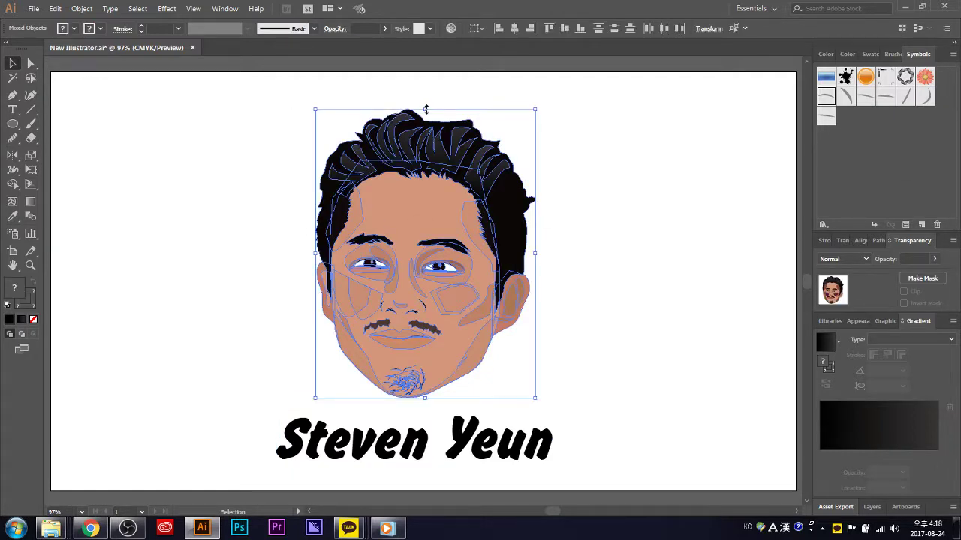
drag(426, 110, 426, 103)
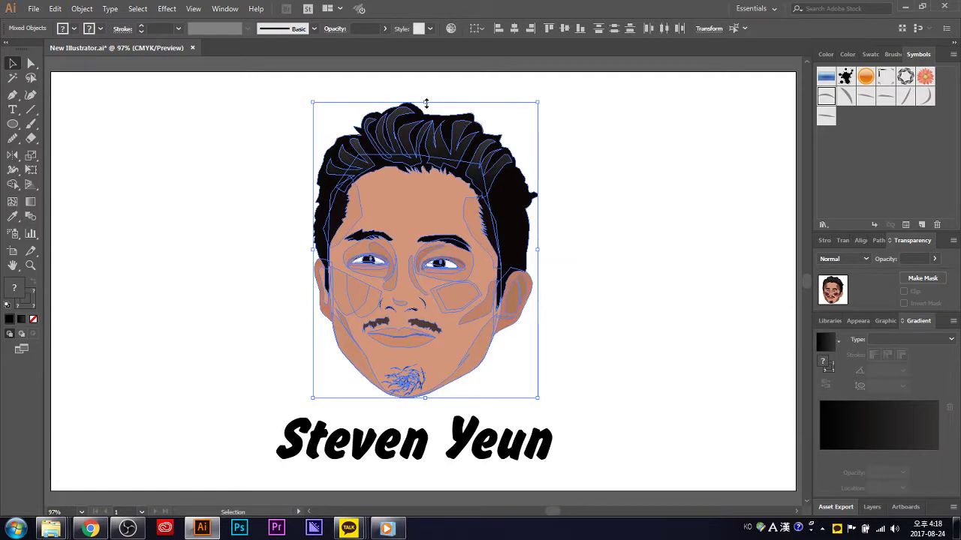
- Reposition the name text a touch higher beneath the enlarged face
click(574, 312)
drag(605, 470, 249, 423)
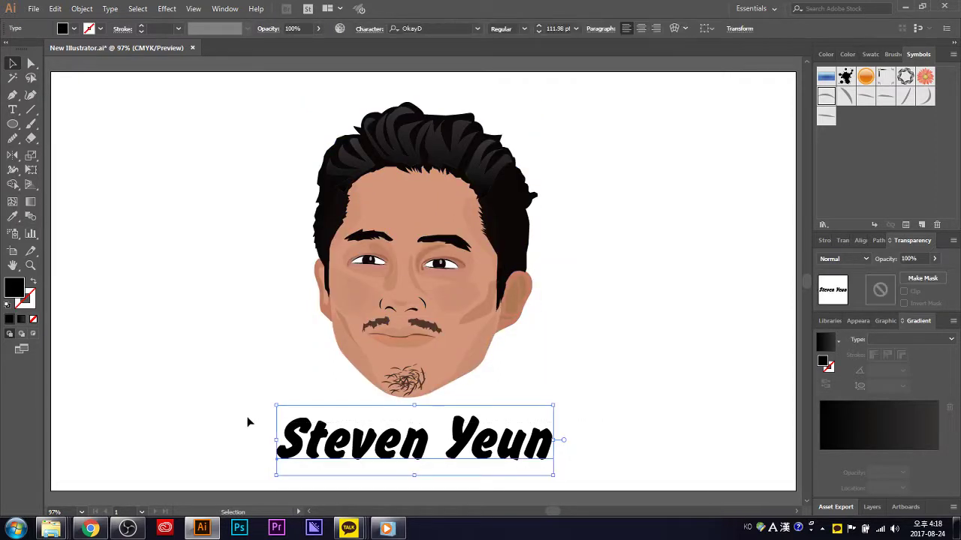
key(Up)
key(Up)
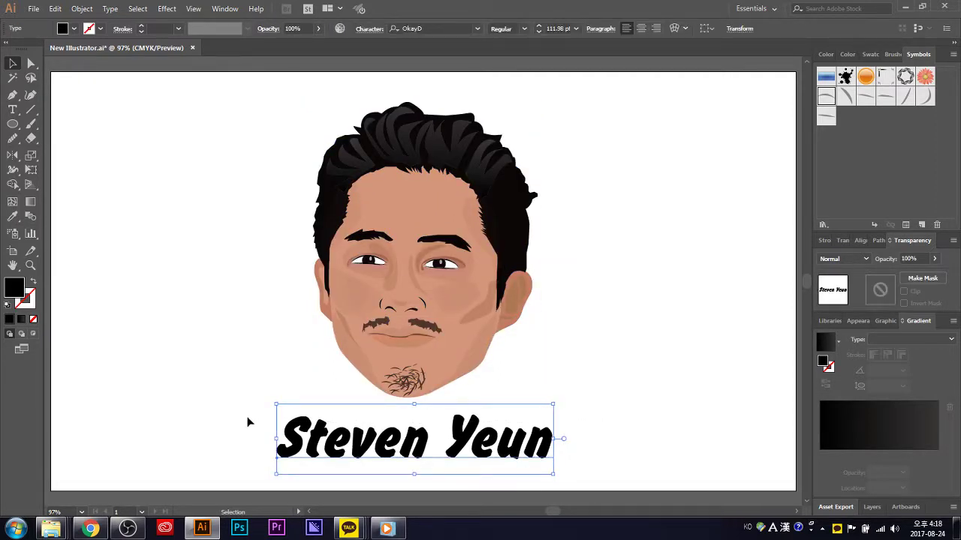
key(Left)
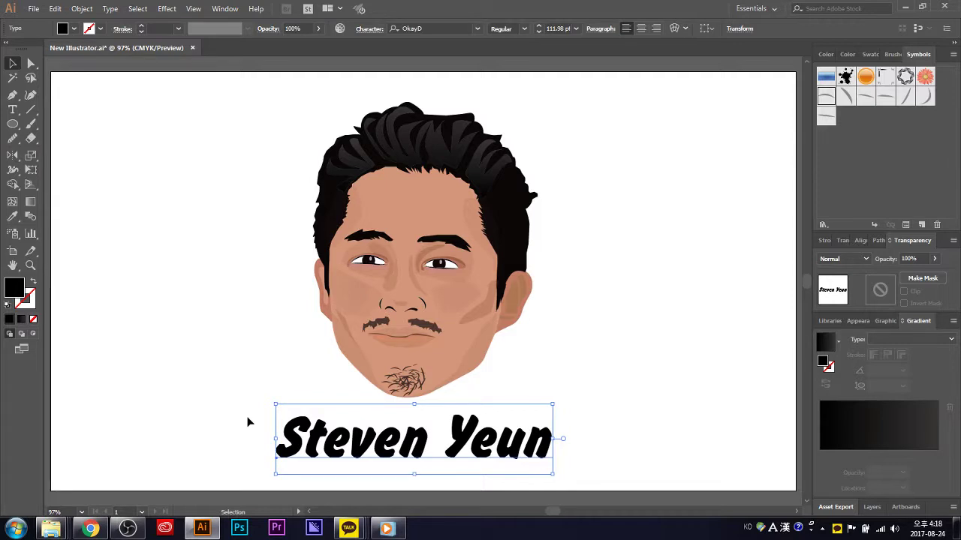
key(Right)
click(220, 337)
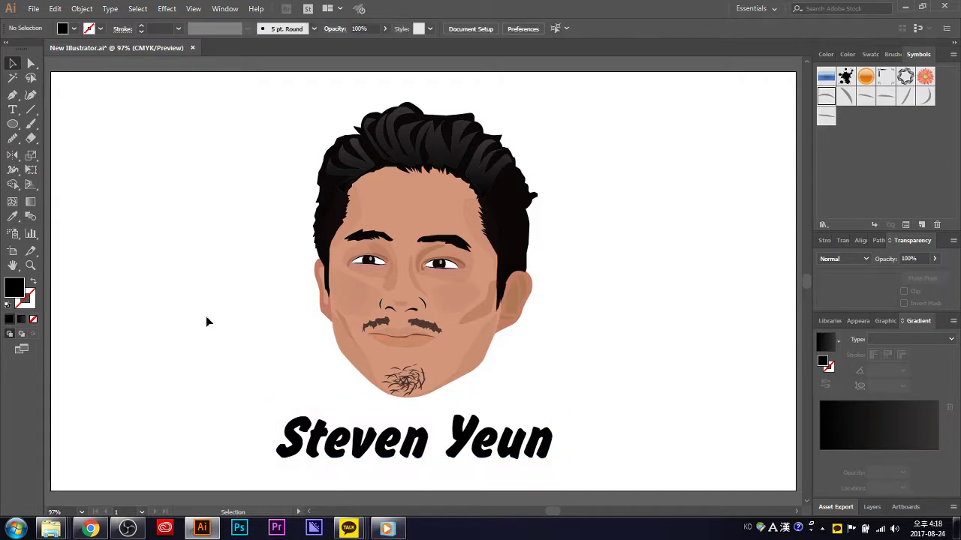
- Draw a 1280×720 rectangle and fill it with the Spectrum gradient preset
click(13, 124)
click(69, 124)
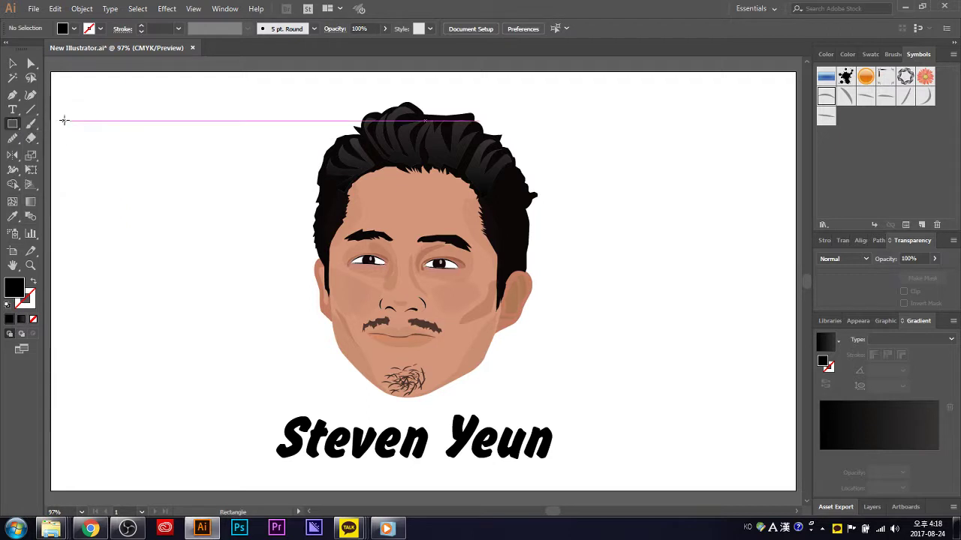
click(134, 135)
key(Return)
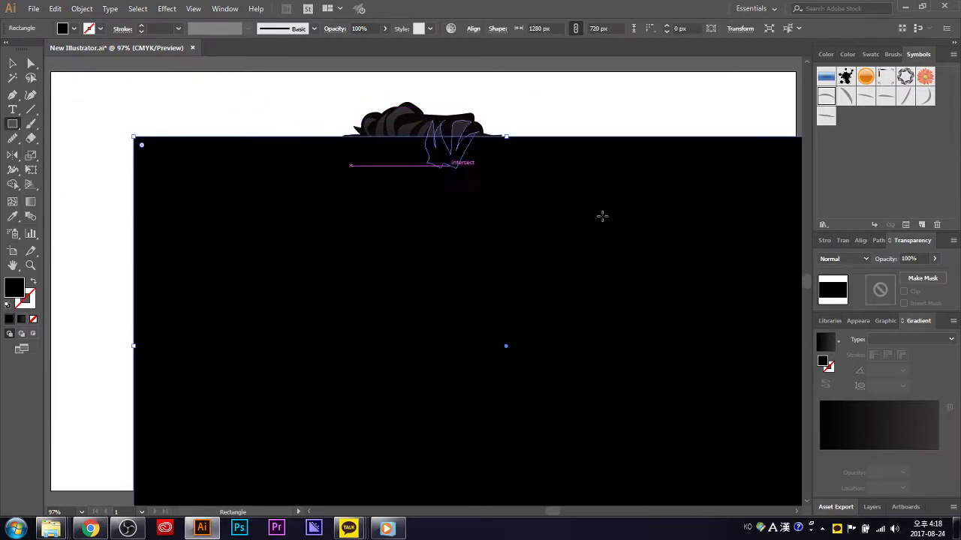
click(866, 258)
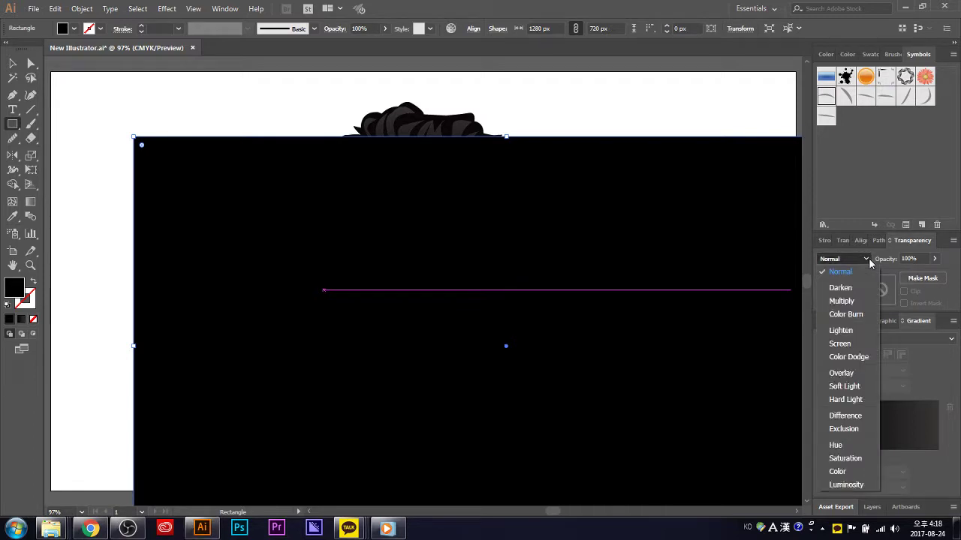
click(869, 258)
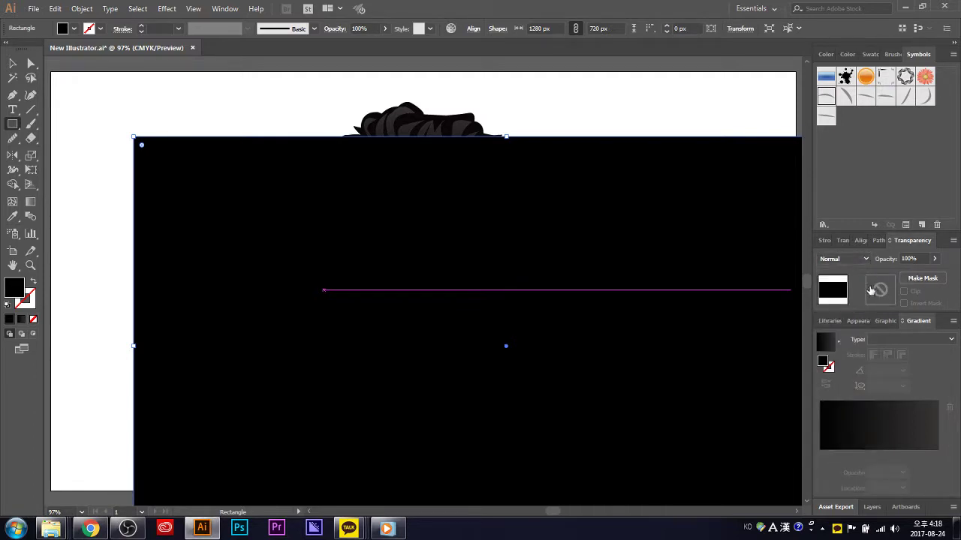
click(839, 342)
click(817, 367)
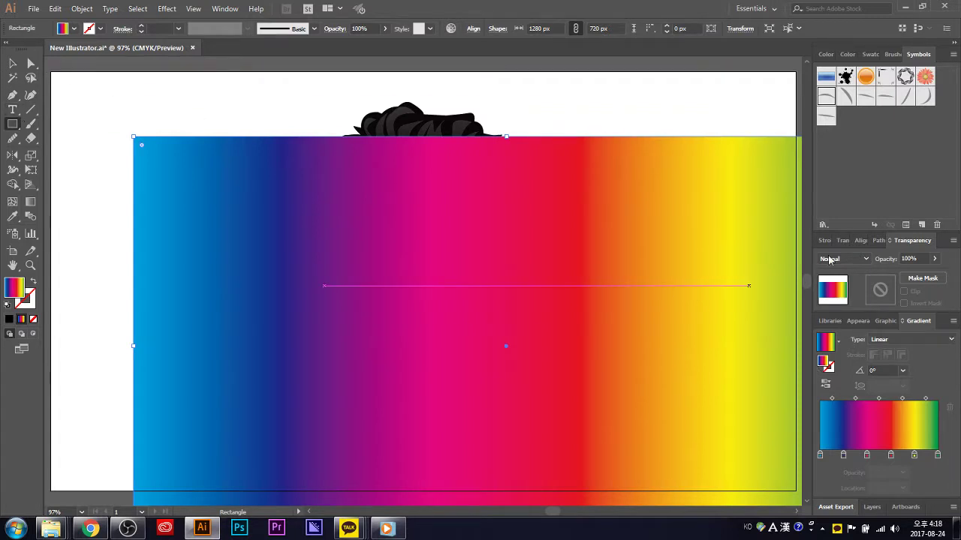
- Send the gradient rectangle behind the portrait and align it with the artboard edges
key(v)
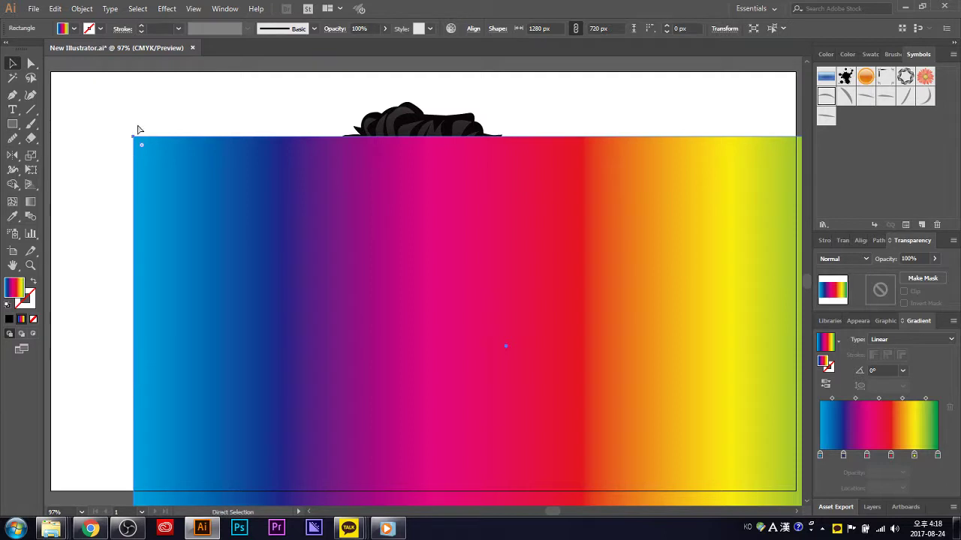
key(ctrl+shift+bracketleft)
drag(137, 178, 82, 118)
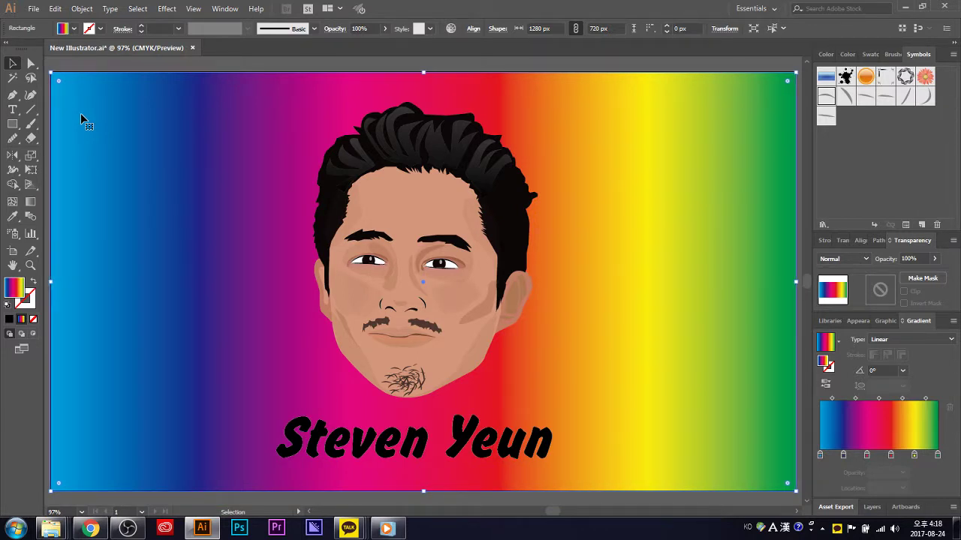
- Set the background gradient type to Radial, then apply the Blueberry preset
click(908, 339)
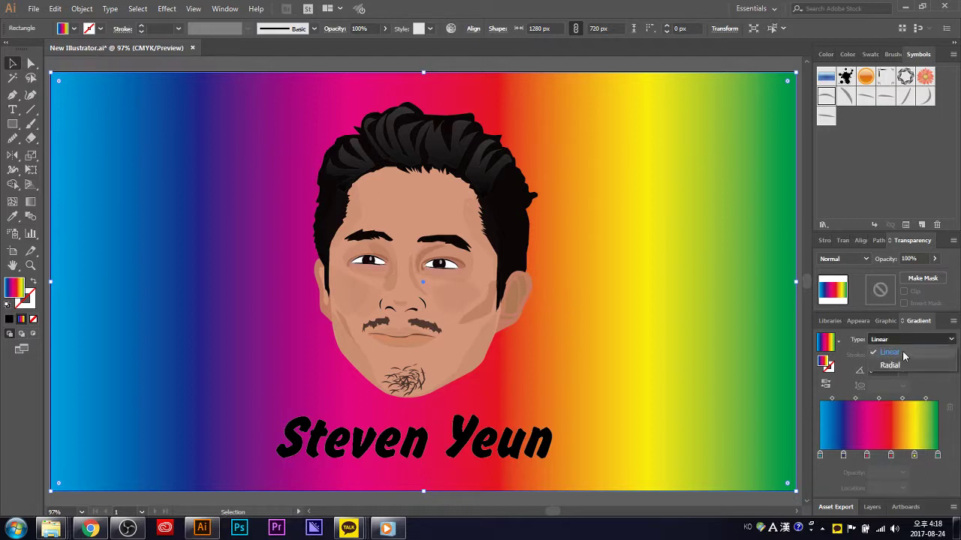
click(897, 367)
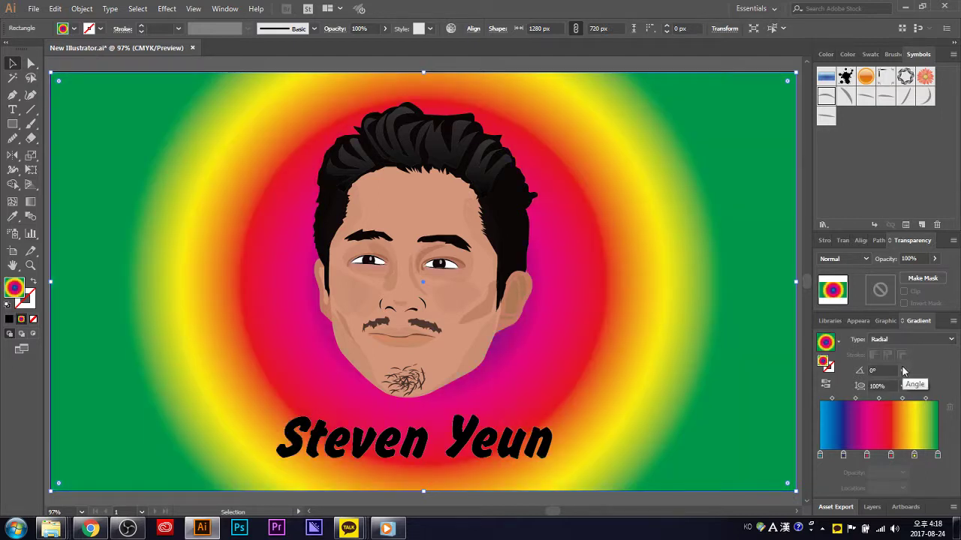
click(838, 342)
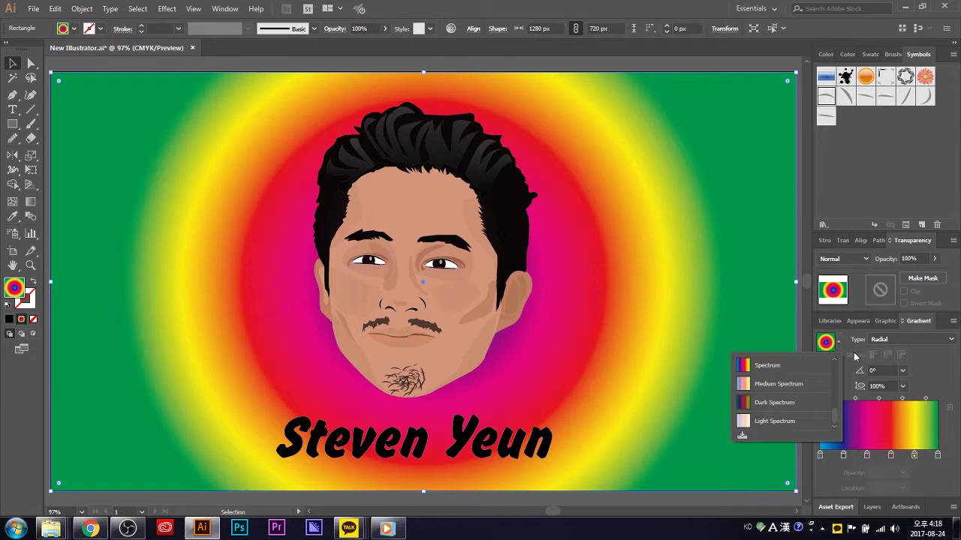
drag(835, 419, 835, 402)
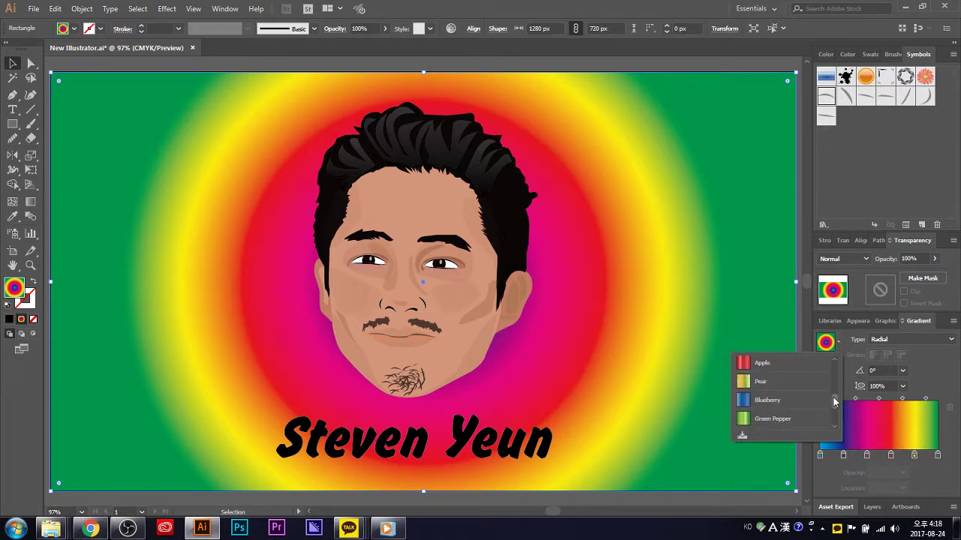
click(804, 405)
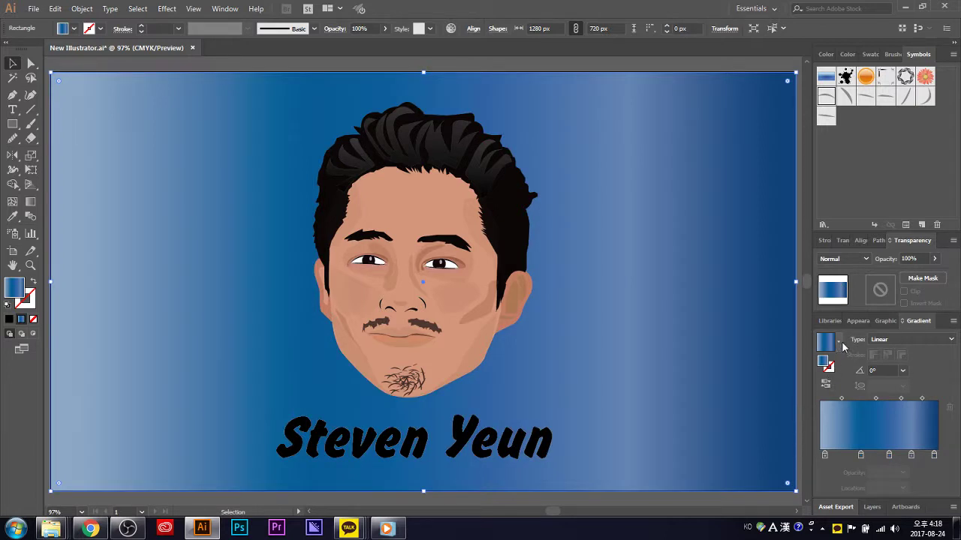
- Toggle the blue gradient to radial and back to linear, then drag a colour stop along the slider
click(913, 345)
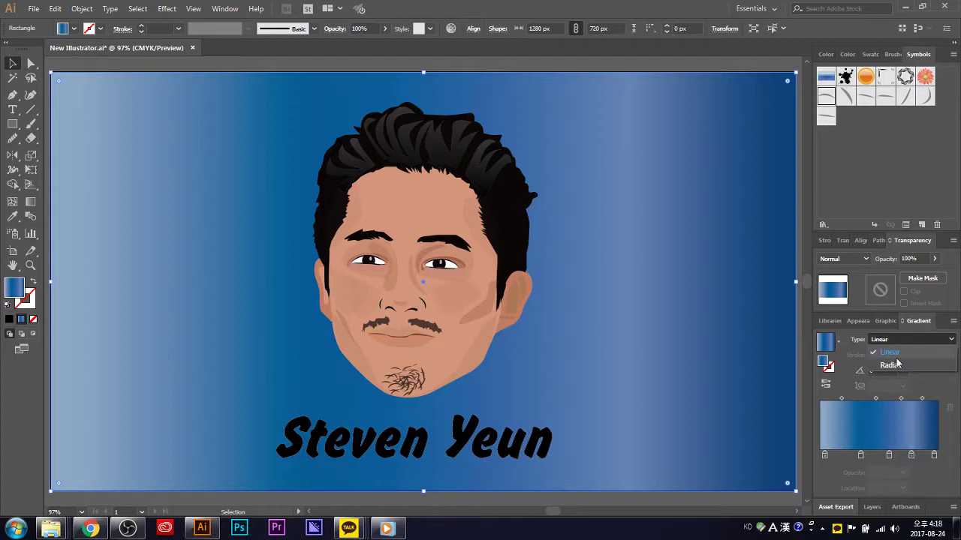
click(895, 367)
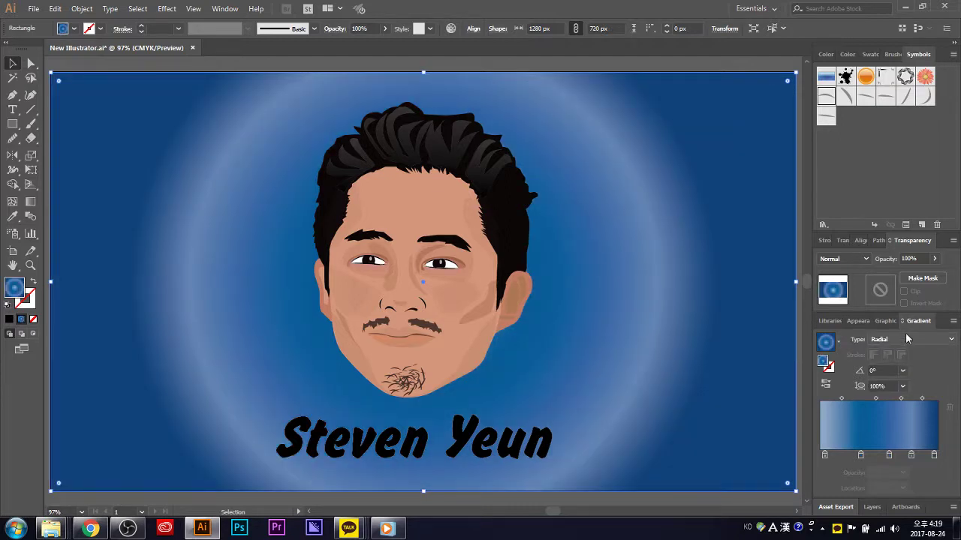
click(907, 339)
click(895, 351)
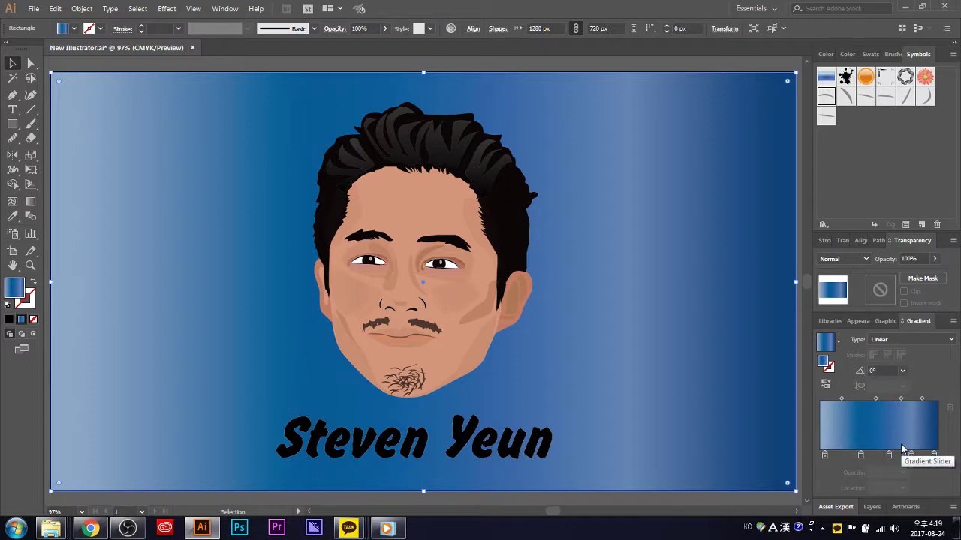
mouse_move(860, 455)
mouse_down()
mouse_move(820, 455)
mouse_move(921, 456)
mouse_up()
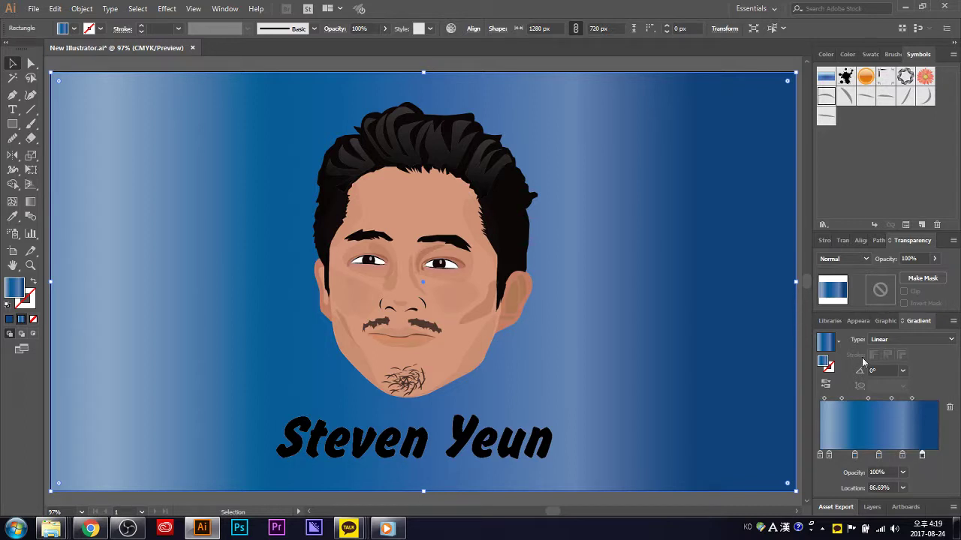
- Add a gradient stop, move one to 33.33%, and colour the rightmost stop deep navy blue
click(834, 455)
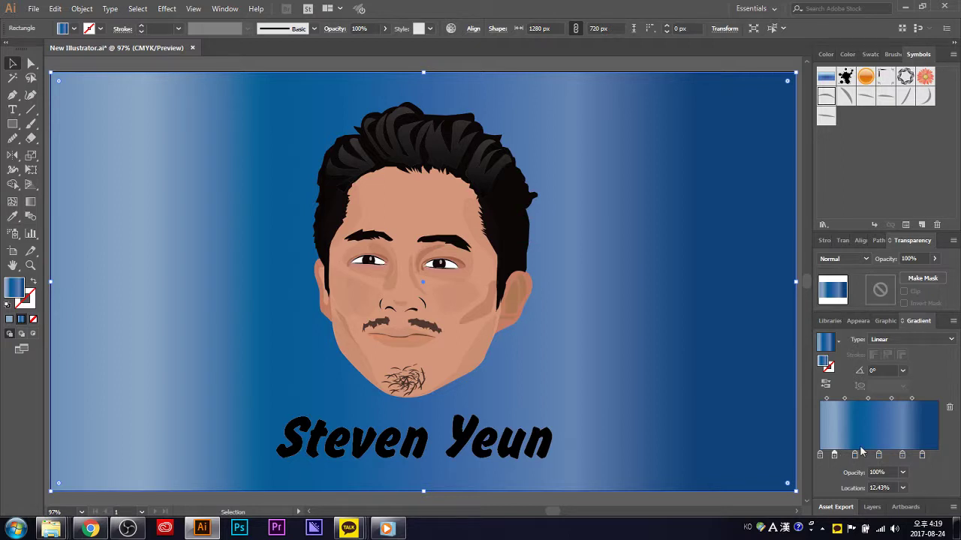
drag(854, 457, 860, 457)
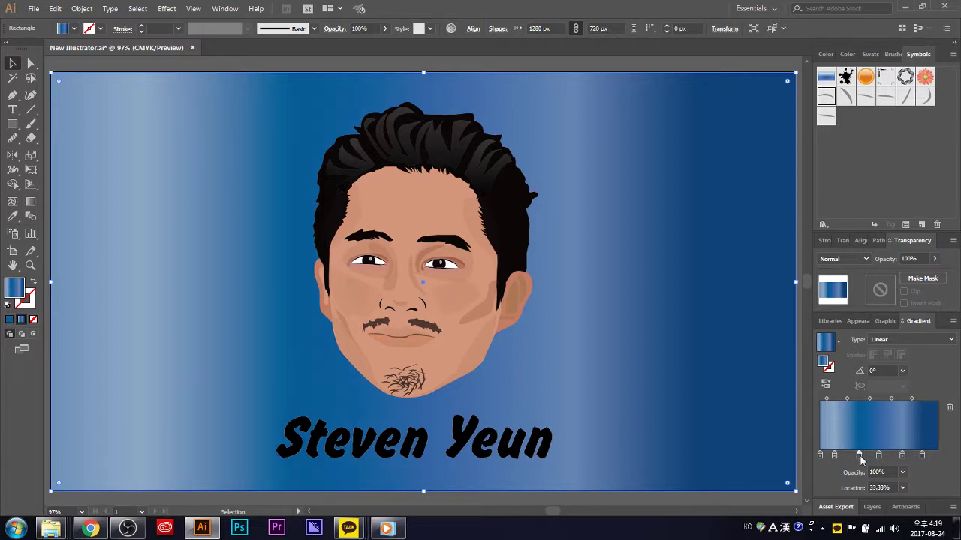
double_click(922, 455)
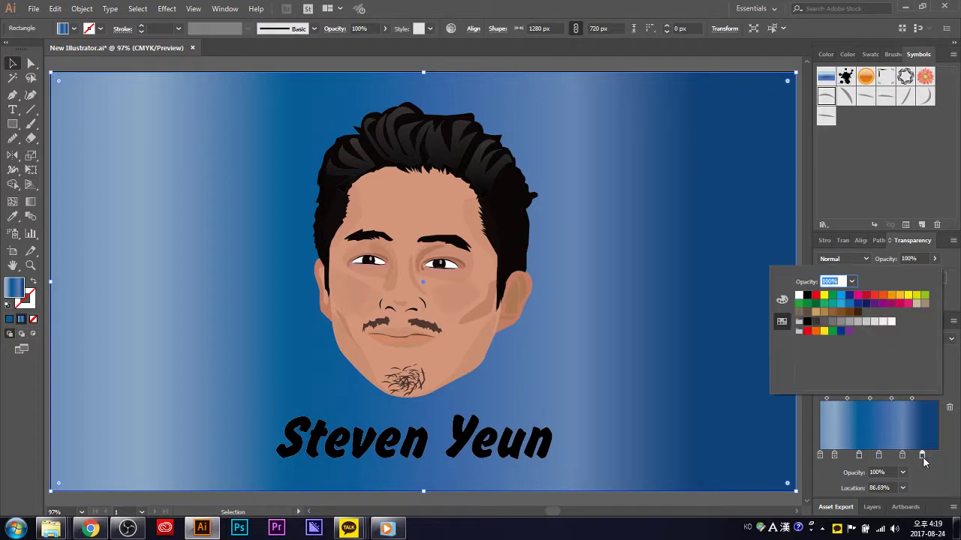
click(868, 305)
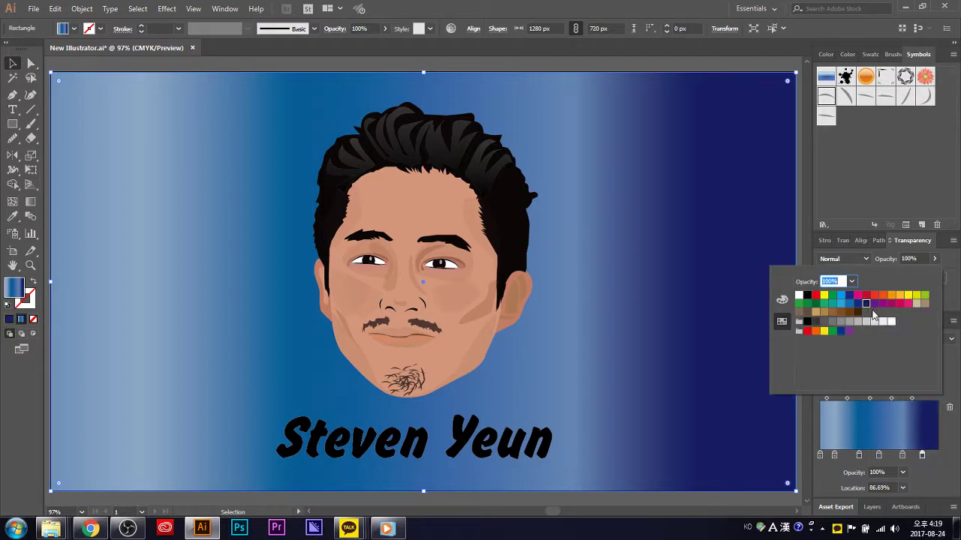
click(858, 304)
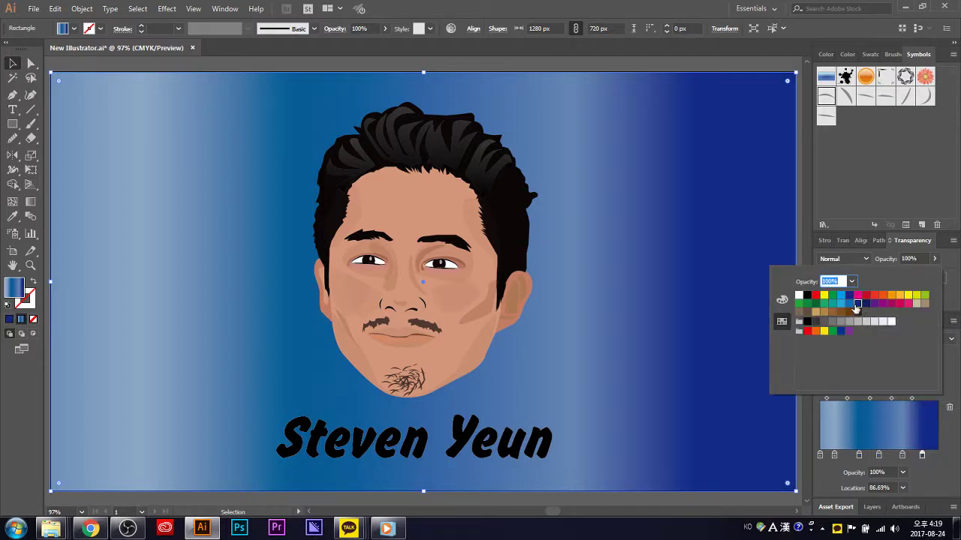
click(508, 69)
click(298, 67)
scroll(331, 120, down, 2)
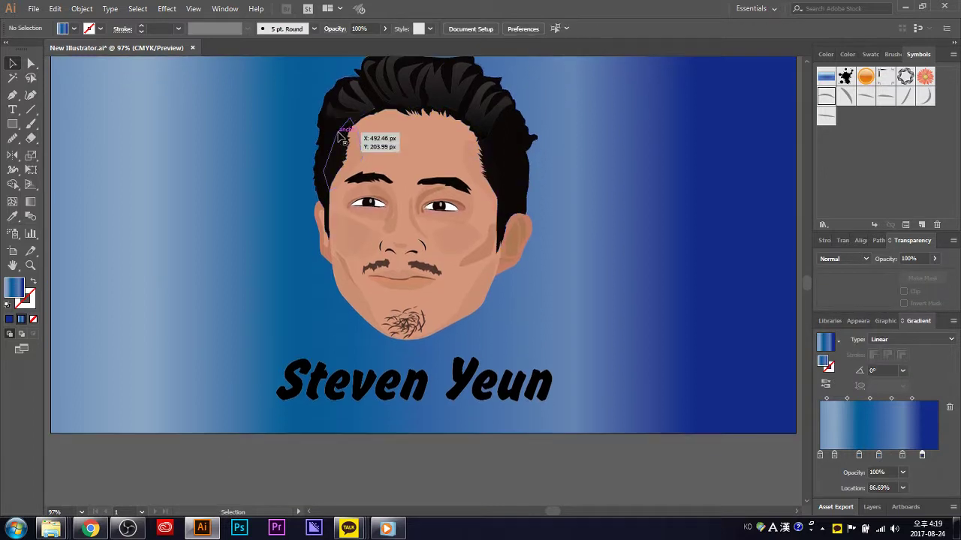
scroll(451, 188, up, 2)
scroll(552, 191, down, 1)
scroll(569, 267, down, 3)
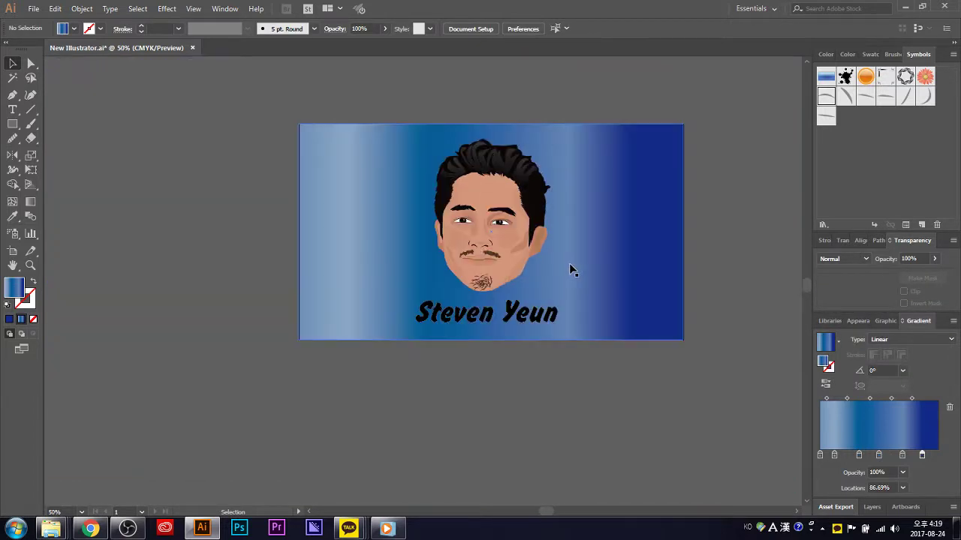
key(ctrl+0)
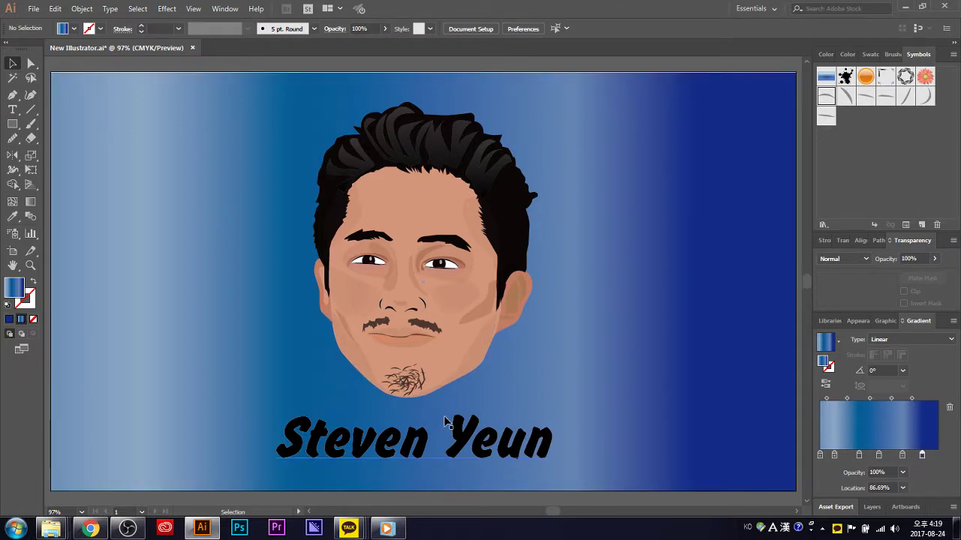
scroll(403, 384, down, 1)
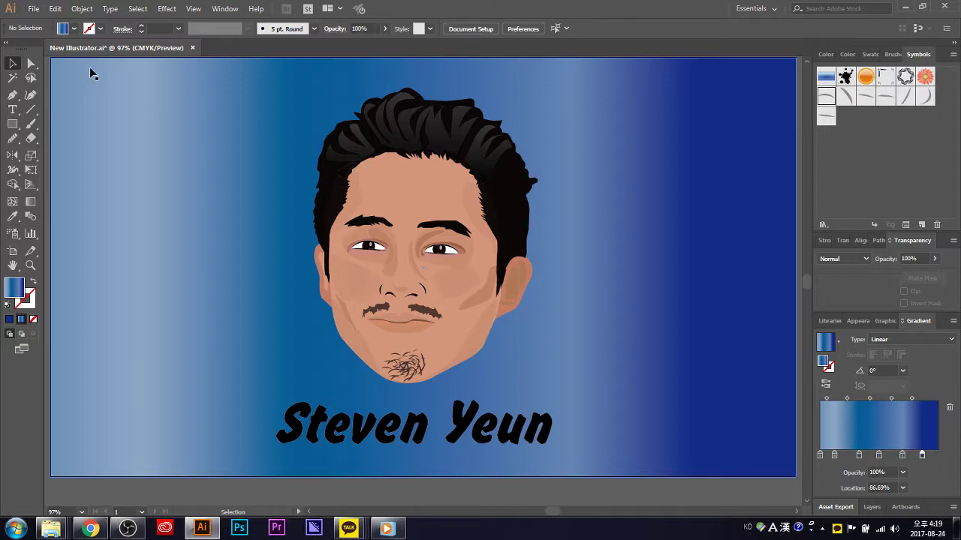
scroll(89, 67, up, 1)
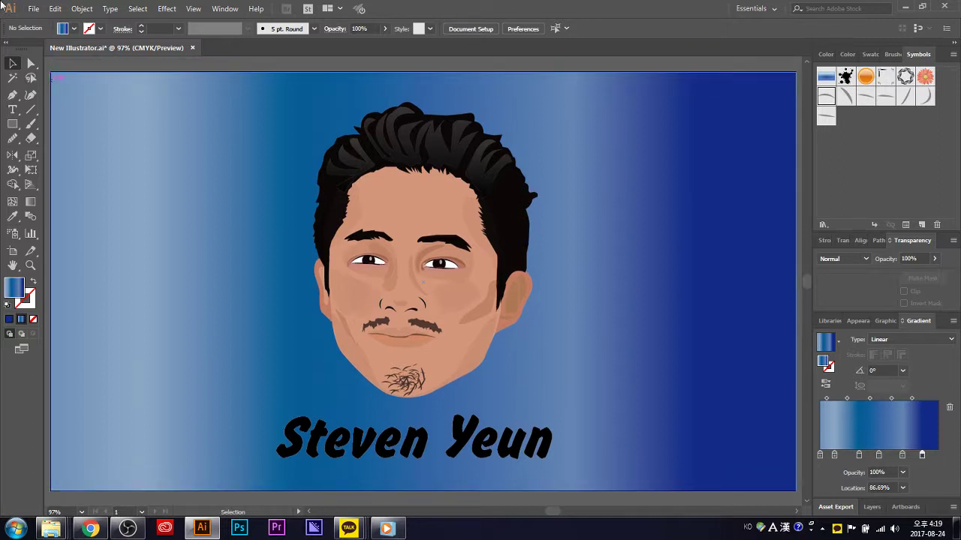
- Stretch the background rectangle's top and bottom past the artboard to about 1305×734 px
click(169, 145)
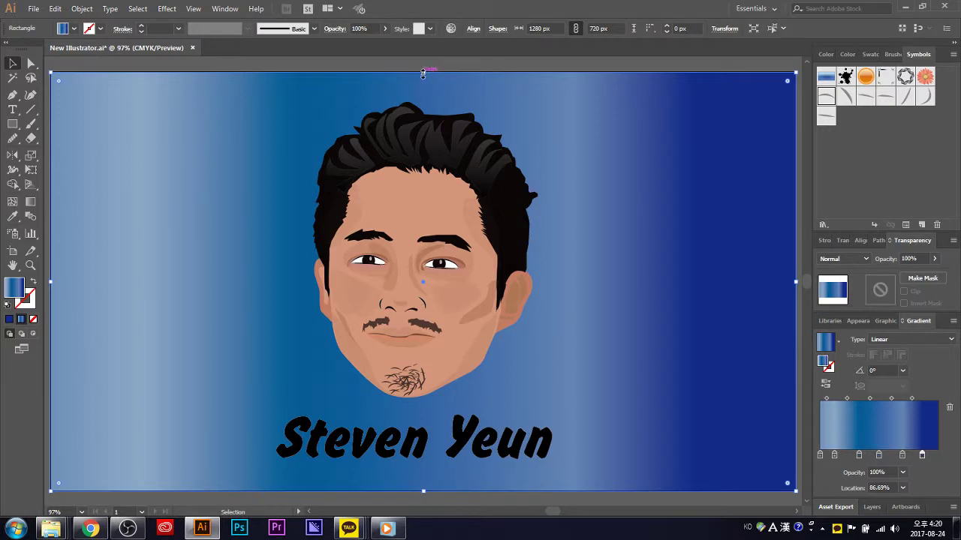
drag(423, 72, 424, 69)
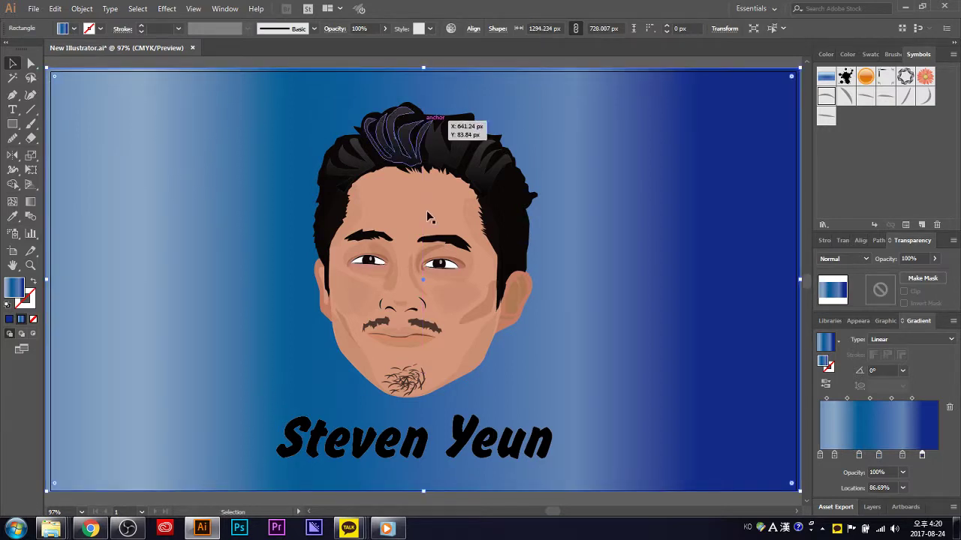
drag(424, 494, 424, 497)
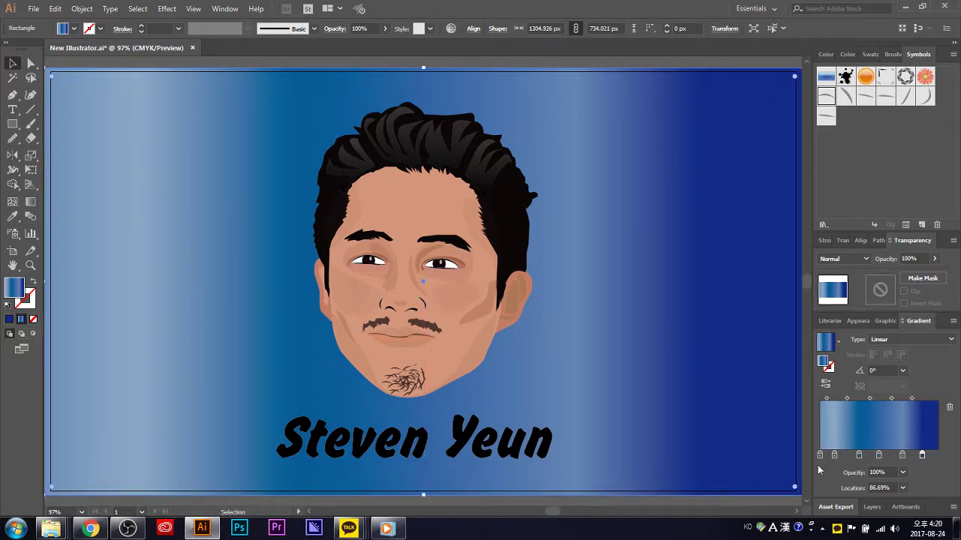
click(838, 343)
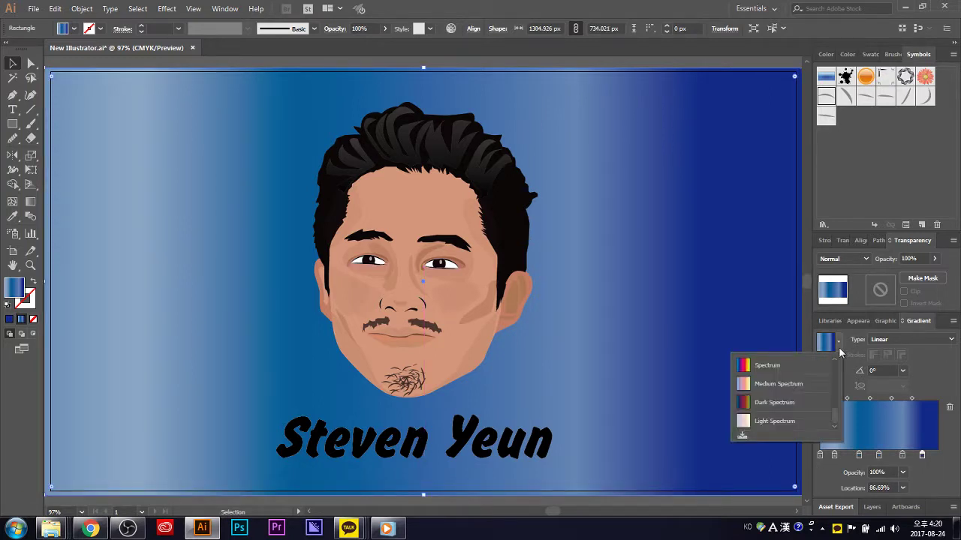
- Apply the Potato preset gradient to the background, then switch it to Mushroom
drag(838, 418, 839, 411)
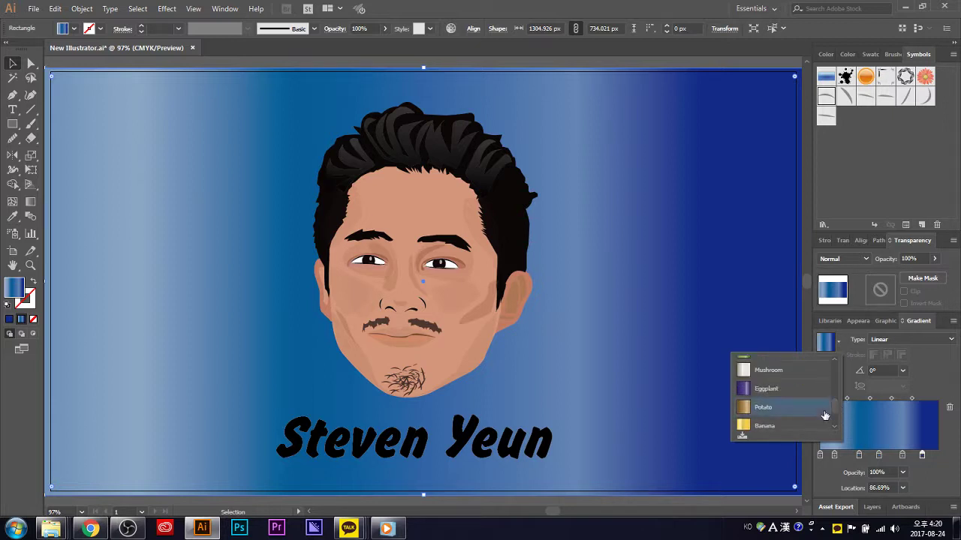
click(823, 407)
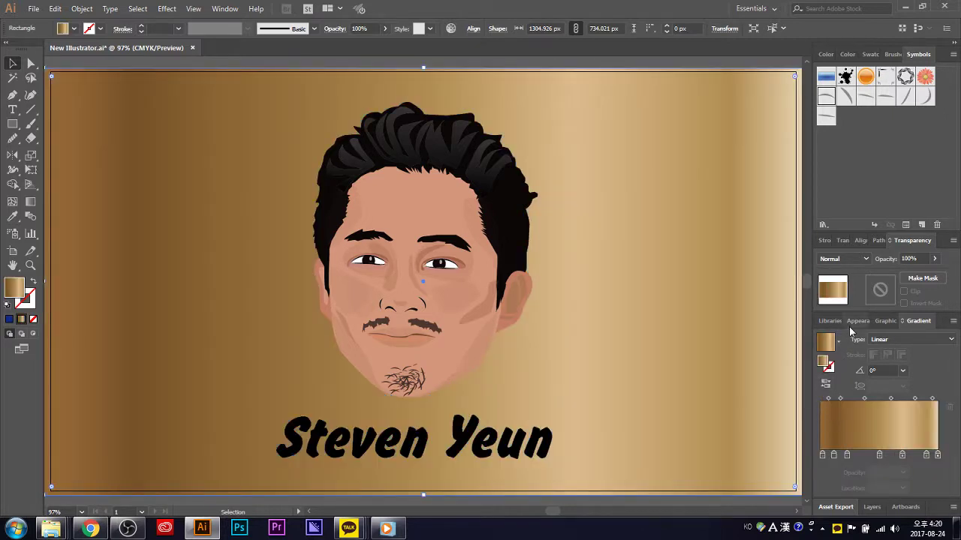
click(838, 342)
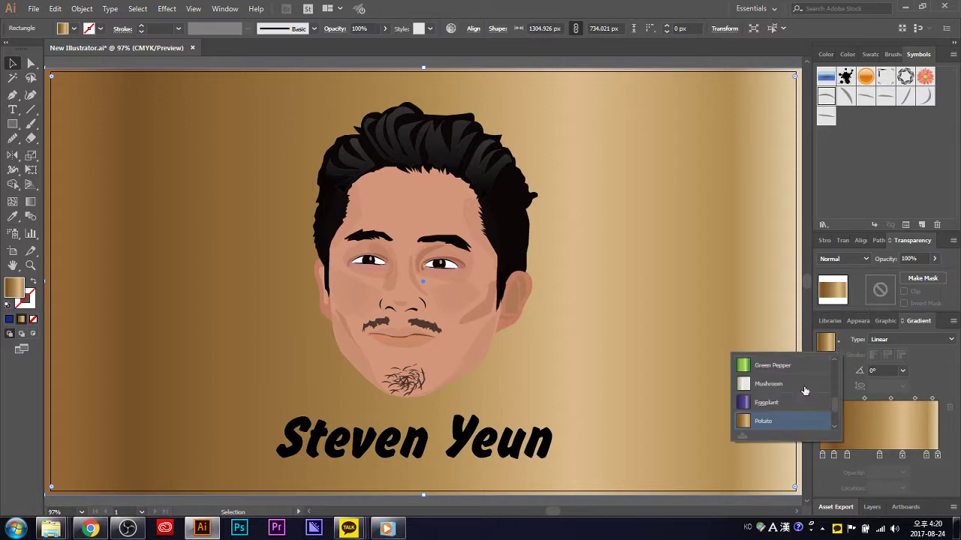
click(805, 389)
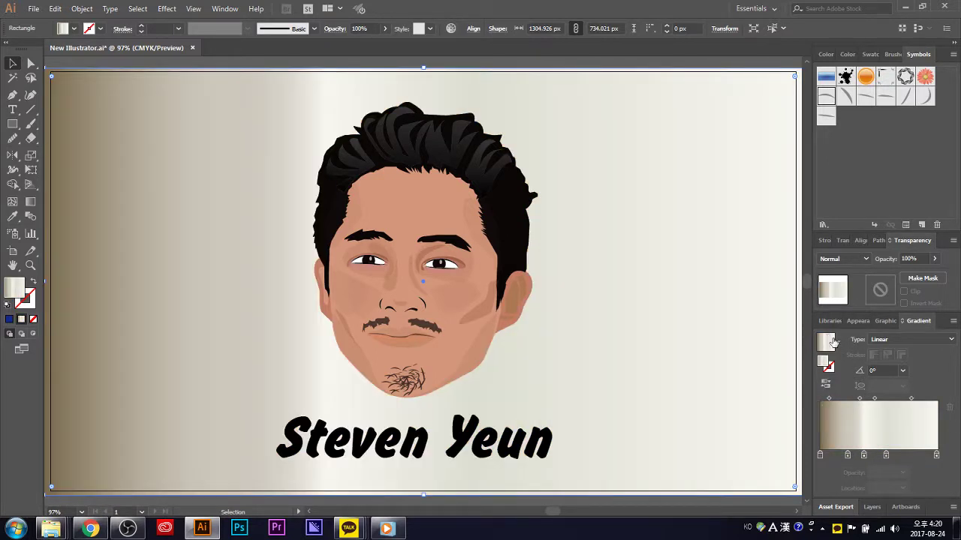
- Try a radial gradient with stops near 43.58% and 81%, then revert to linear
click(911, 342)
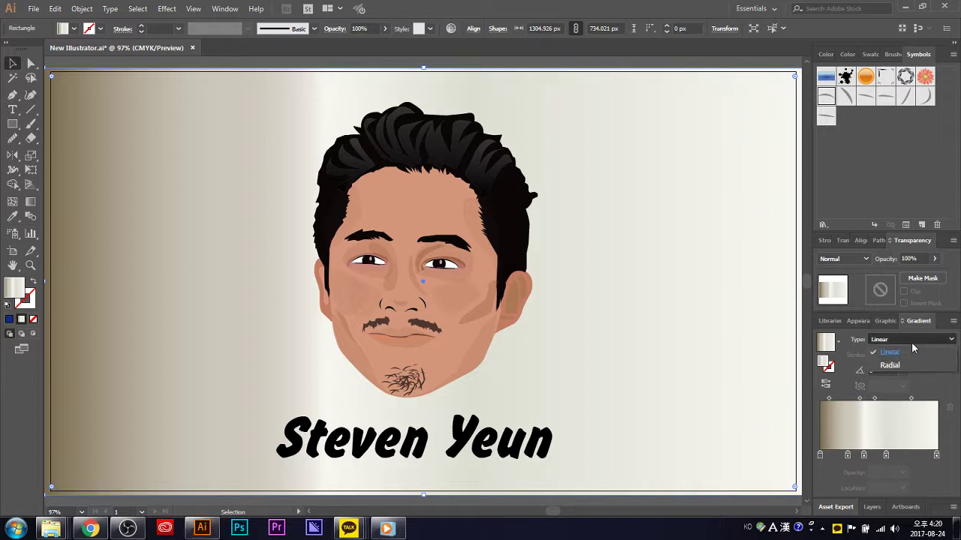
click(900, 366)
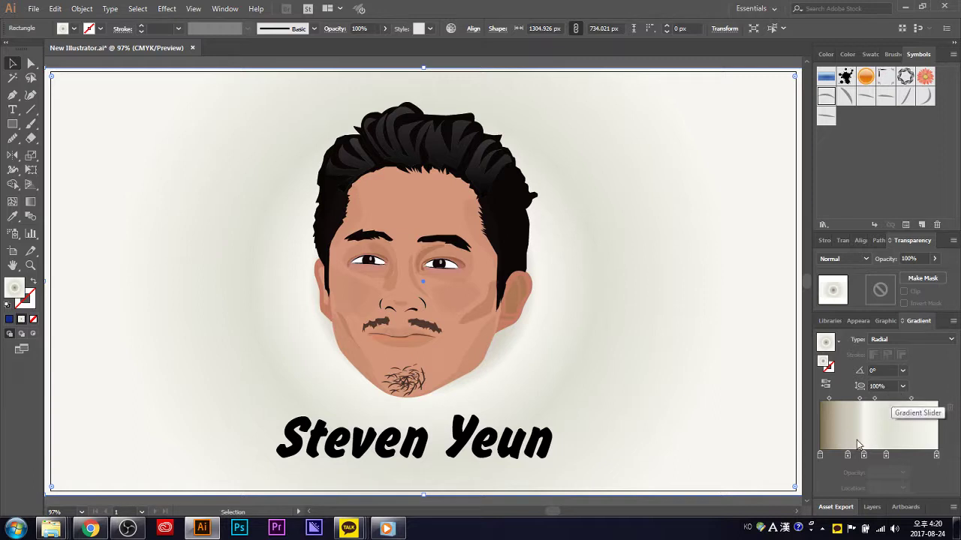
drag(863, 455, 909, 456)
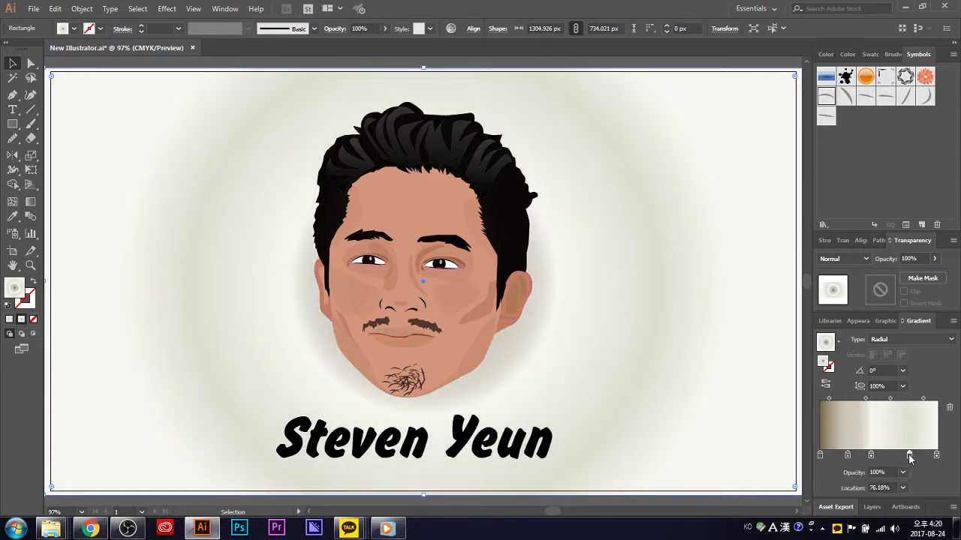
mouse_move(909, 456)
mouse_down()
mouse_move(846, 456)
mouse_move(906, 455)
mouse_up()
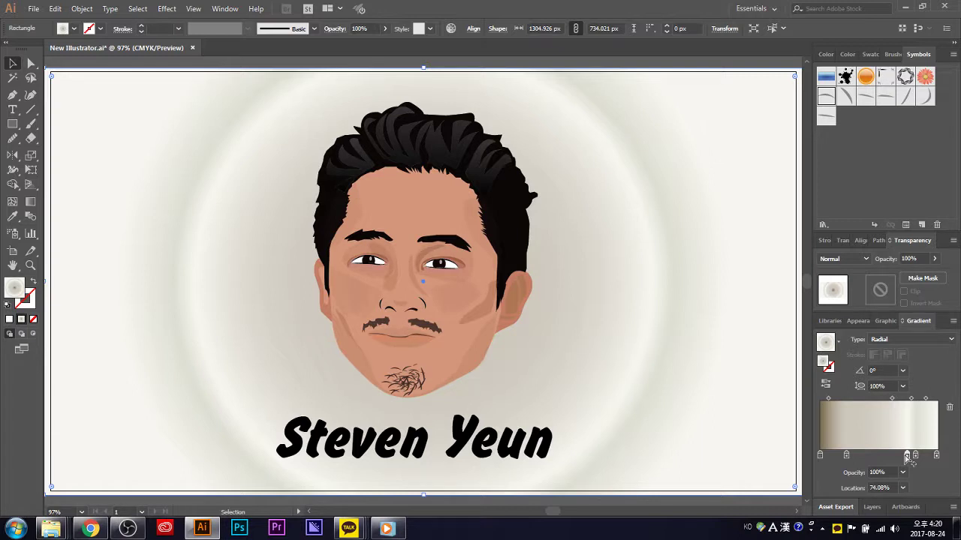
click(900, 340)
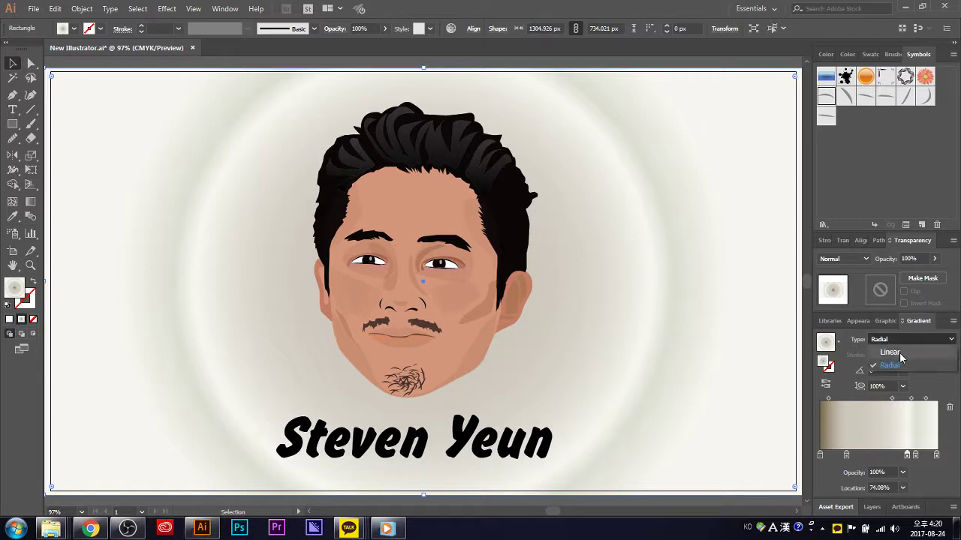
click(899, 352)
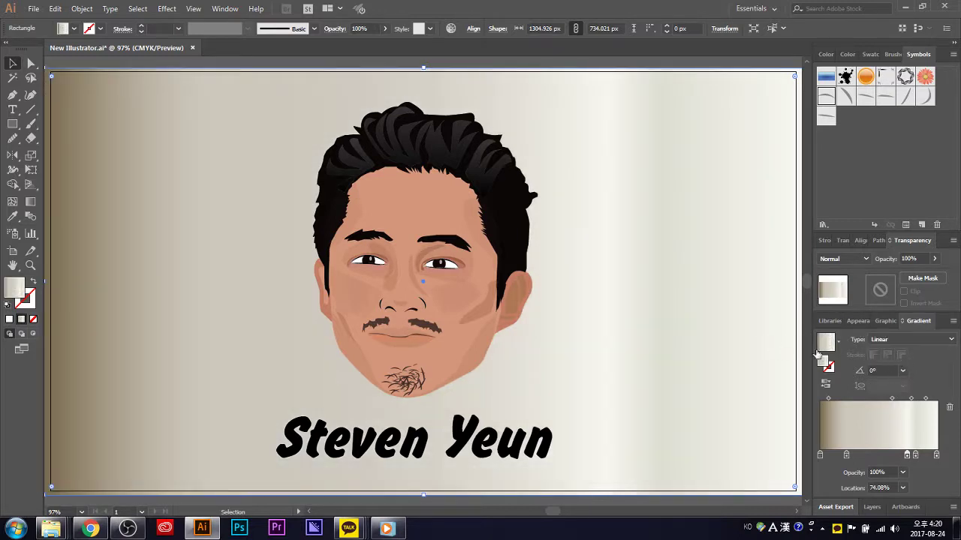
- Apply the Earthtone 32 preset gradient to the background rectangle
click(838, 342)
scroll(788, 398, down, 3)
scroll(781, 404, down, 2)
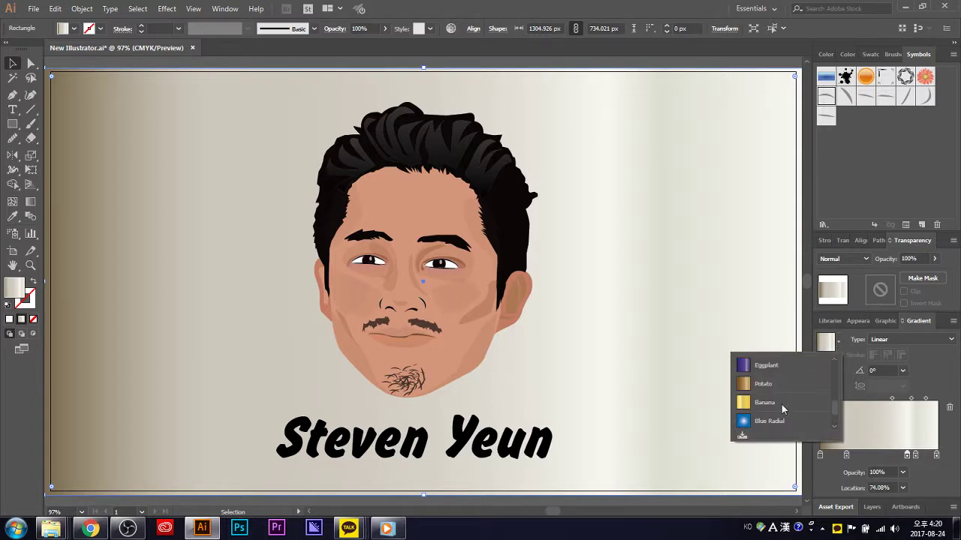
scroll(781, 405, down, 2)
scroll(779, 401, down, 2)
scroll(779, 402, down, 1)
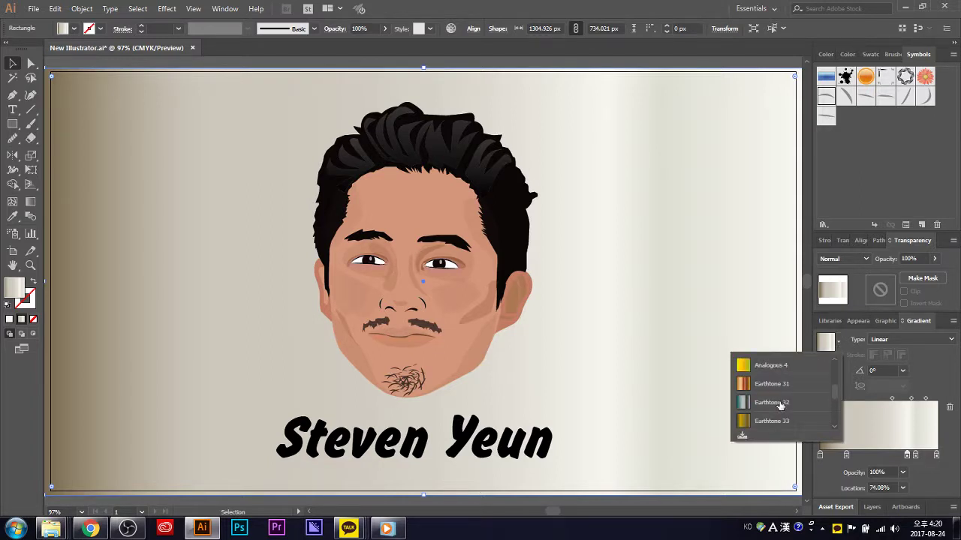
click(772, 402)
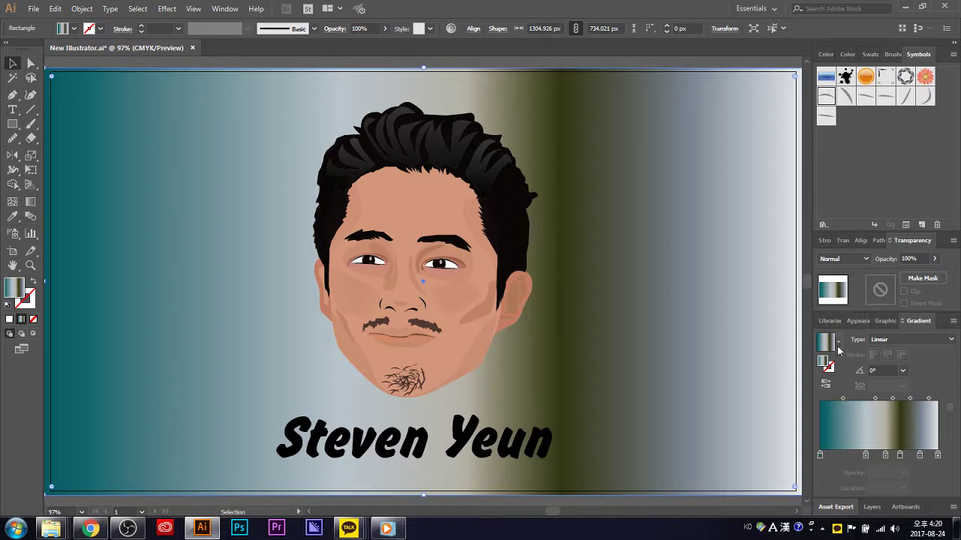
- Try the Magenta, Green, Yellow preset, then settle on the Orange, Yellow gradient
click(838, 340)
scroll(790, 392, down, 2)
click(786, 385)
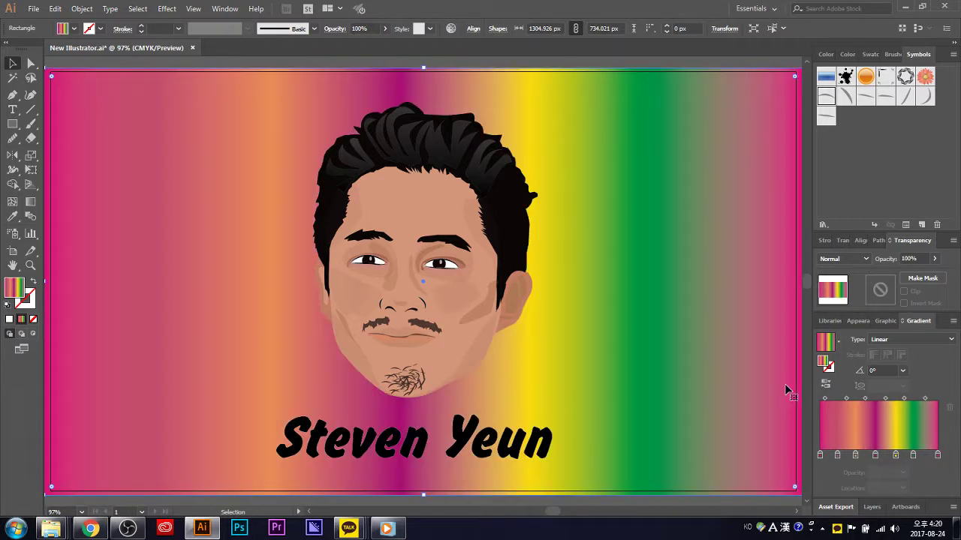
click(840, 342)
scroll(814, 399, up, 3)
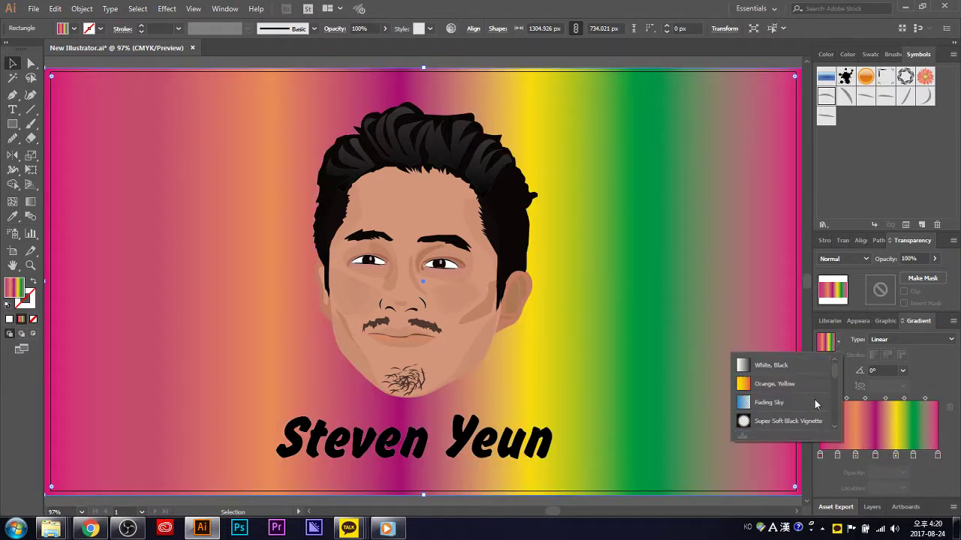
click(802, 385)
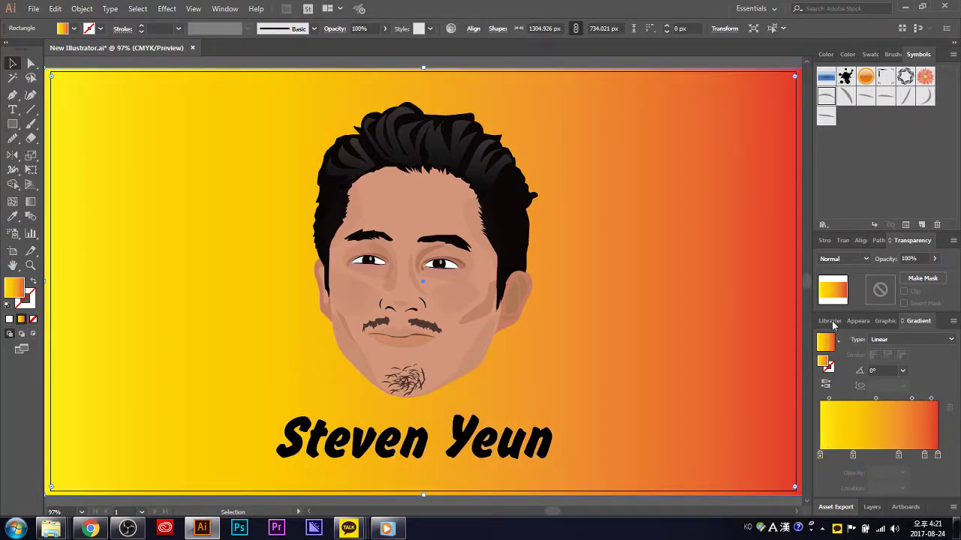
click(839, 343)
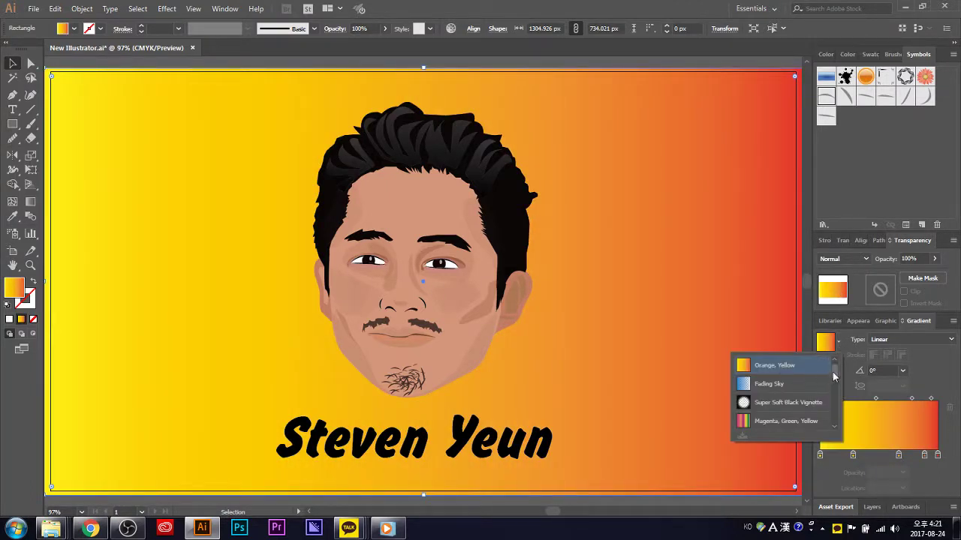
drag(833, 372, 837, 424)
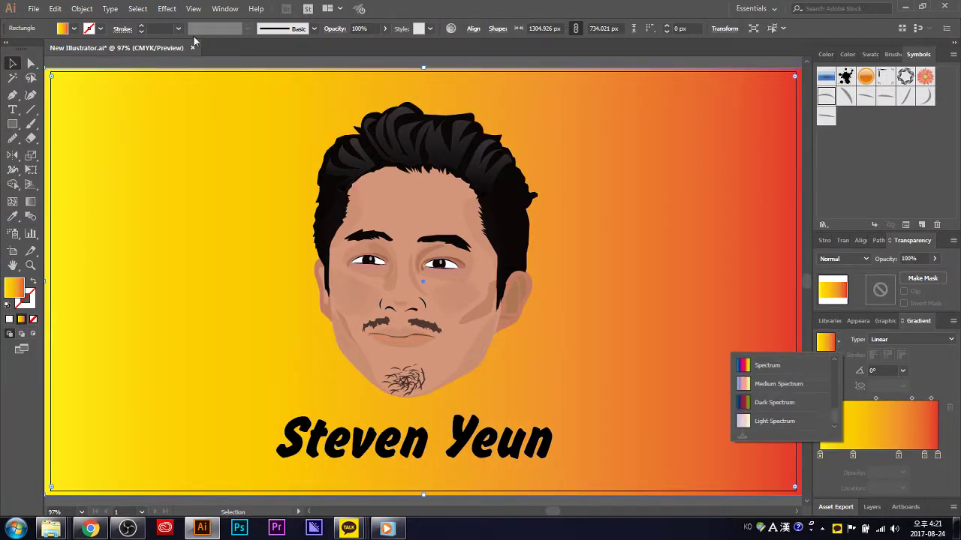
click(89, 30)
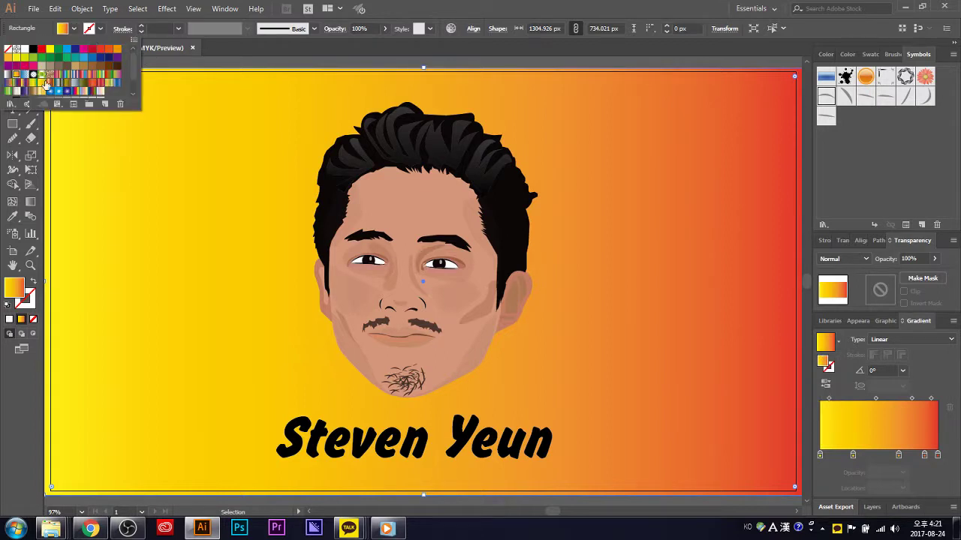
- Open the Gradients > Pastels swatch library from the Swatch Libraries menu
click(13, 104)
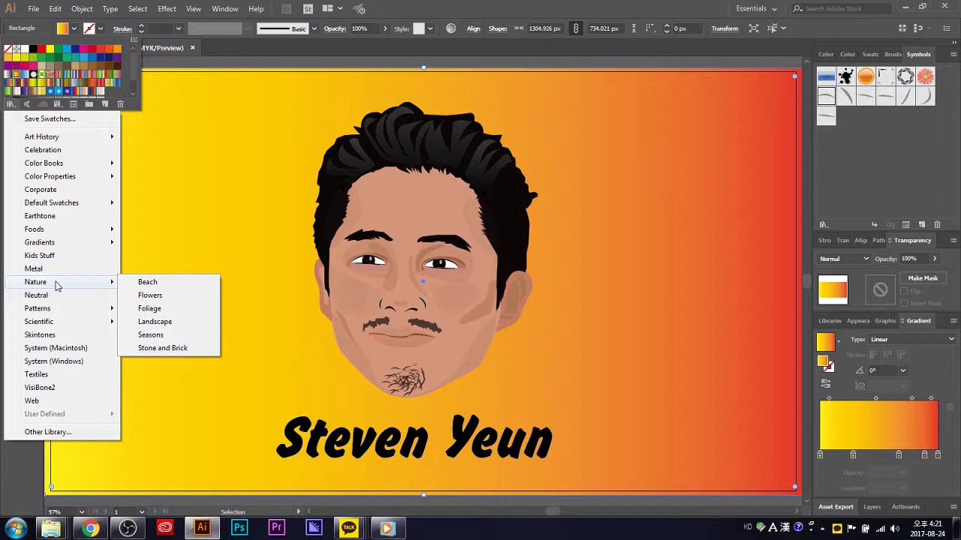
mouse_move(40, 242)
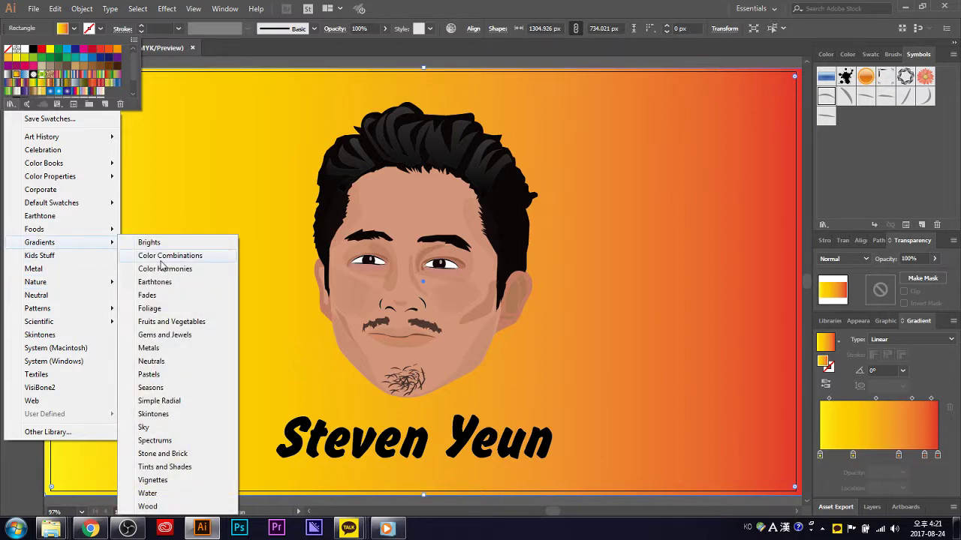
click(148, 374)
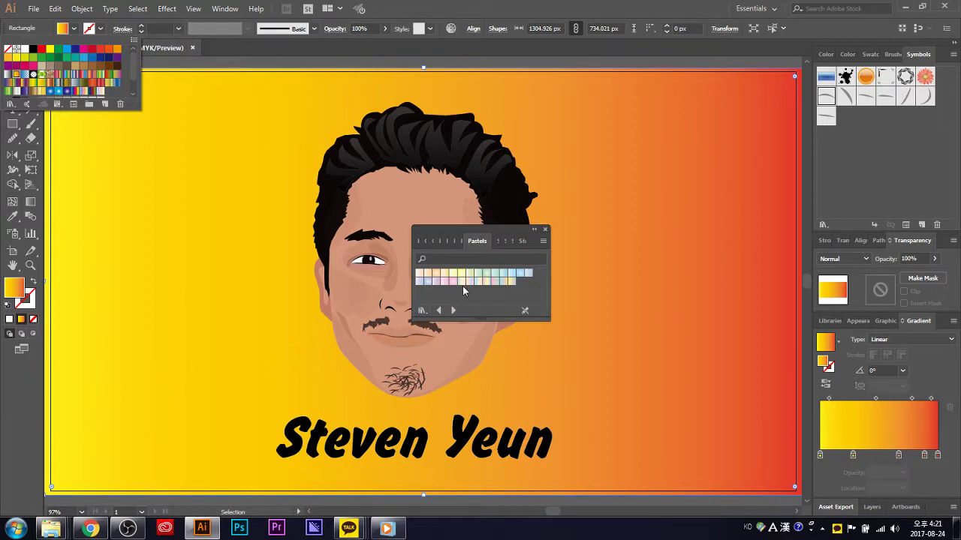
click(17, 105)
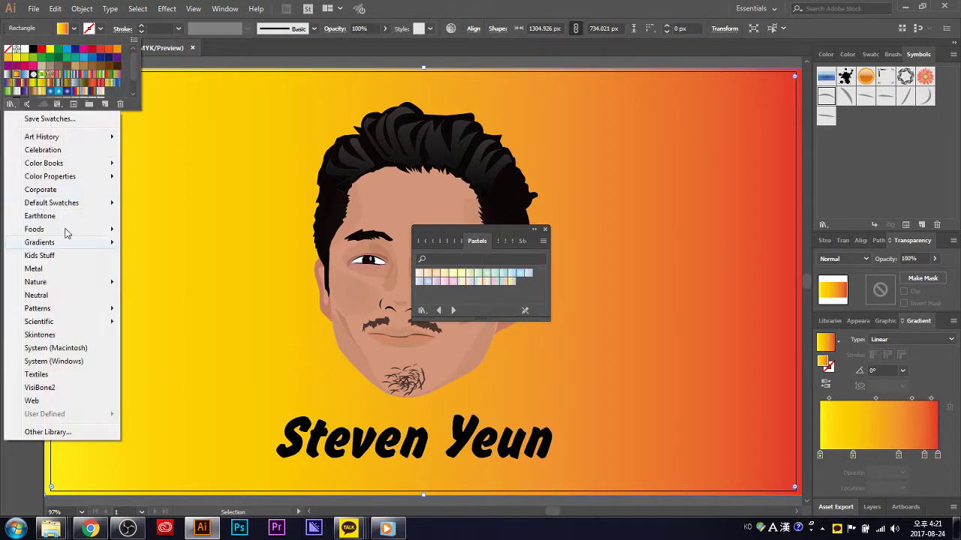
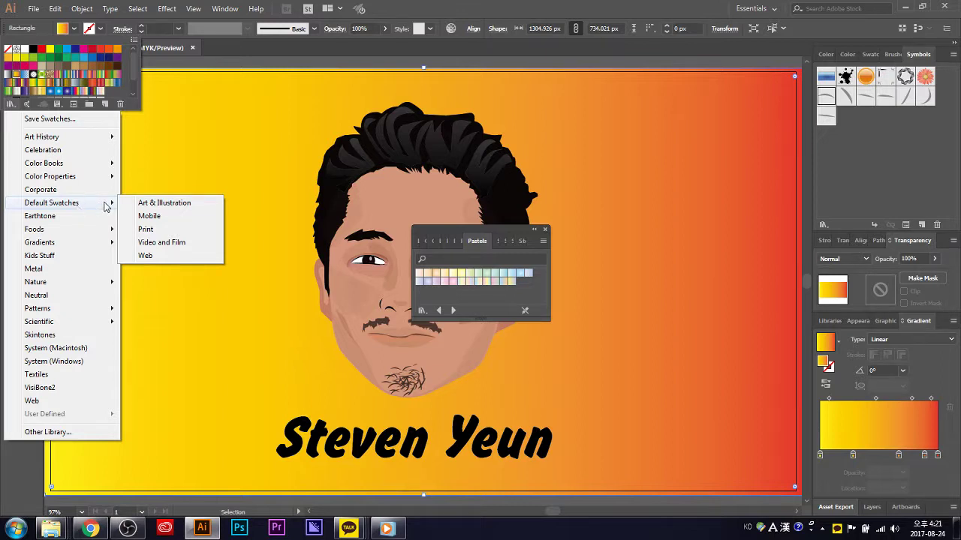
- Browse the Art & Illustration, Fades and Earthtone swatch libraries, leaving Earthtone loaded
click(128, 205)
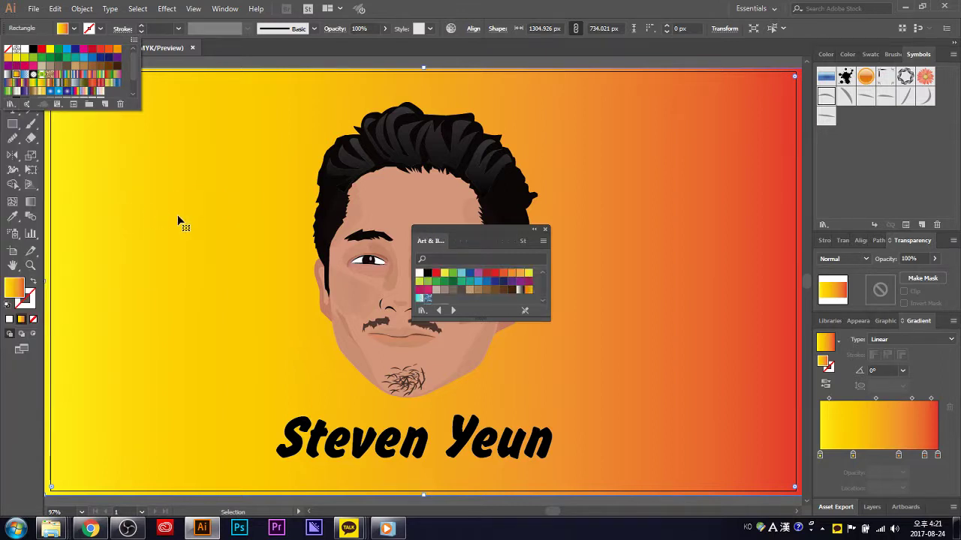
click(11, 103)
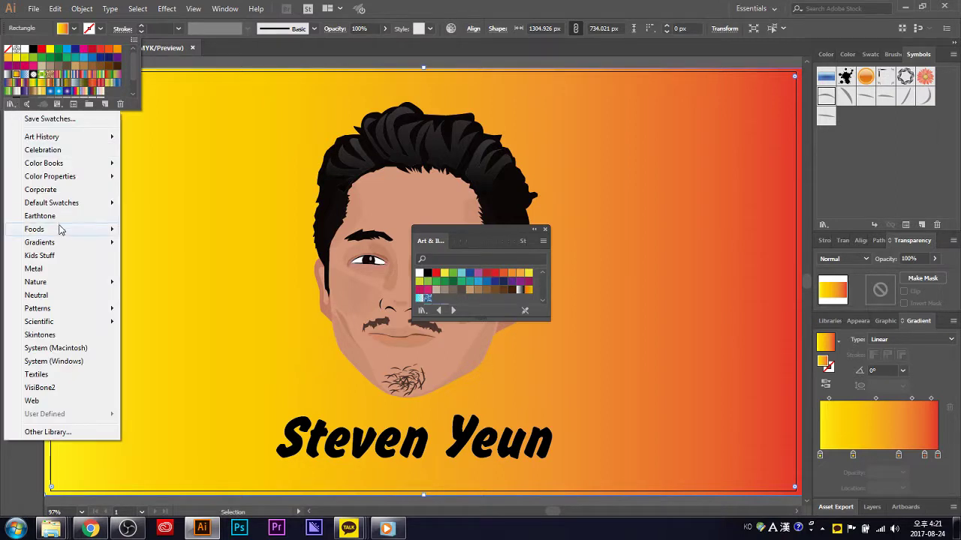
mouse_move(40, 242)
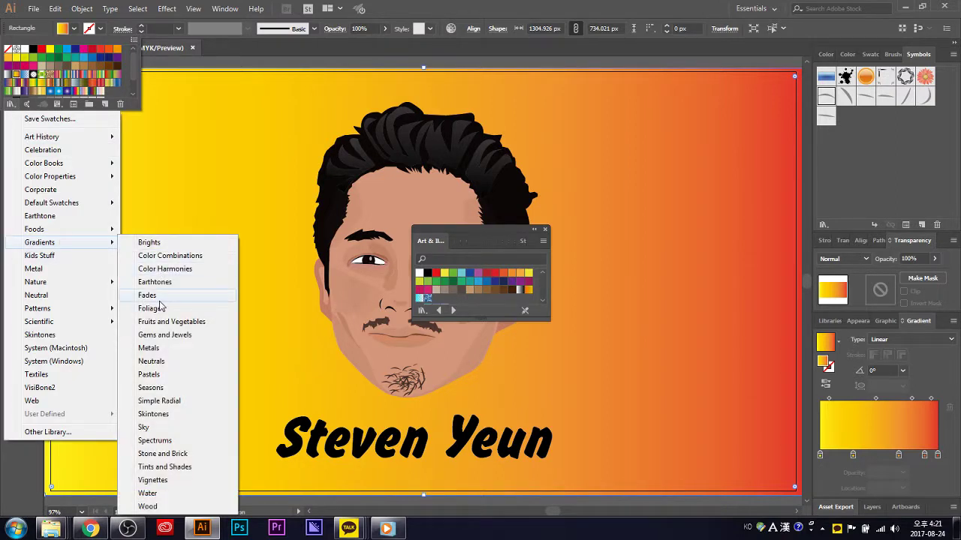
click(159, 300)
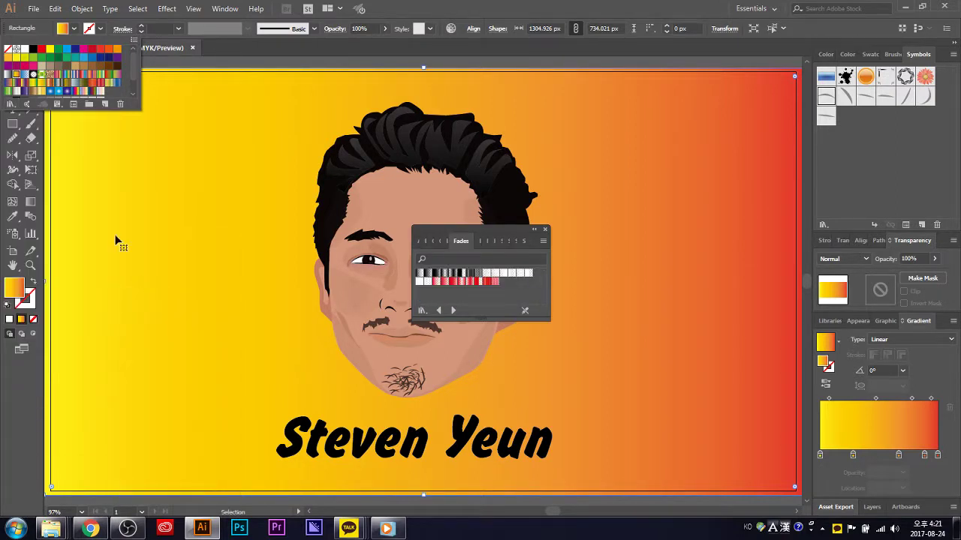
click(11, 103)
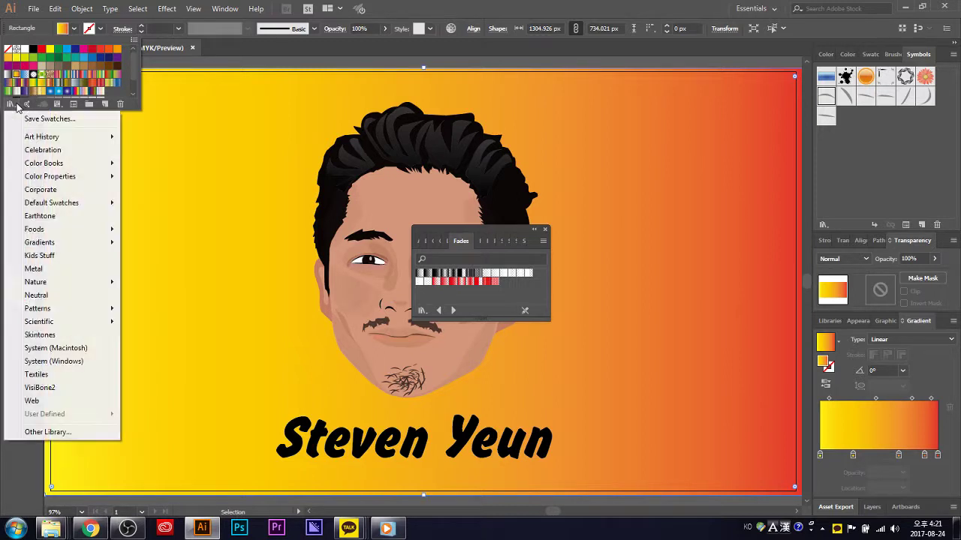
click(70, 216)
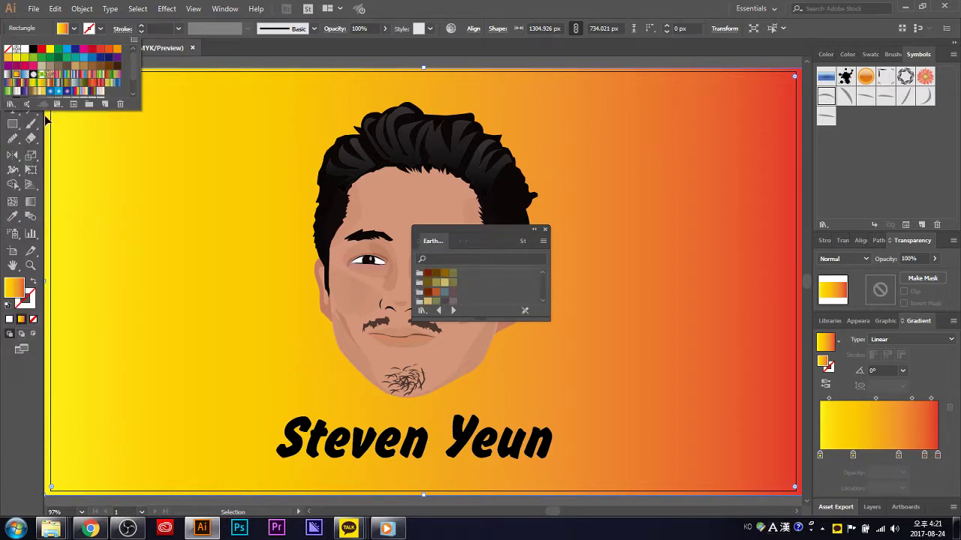
click(10, 104)
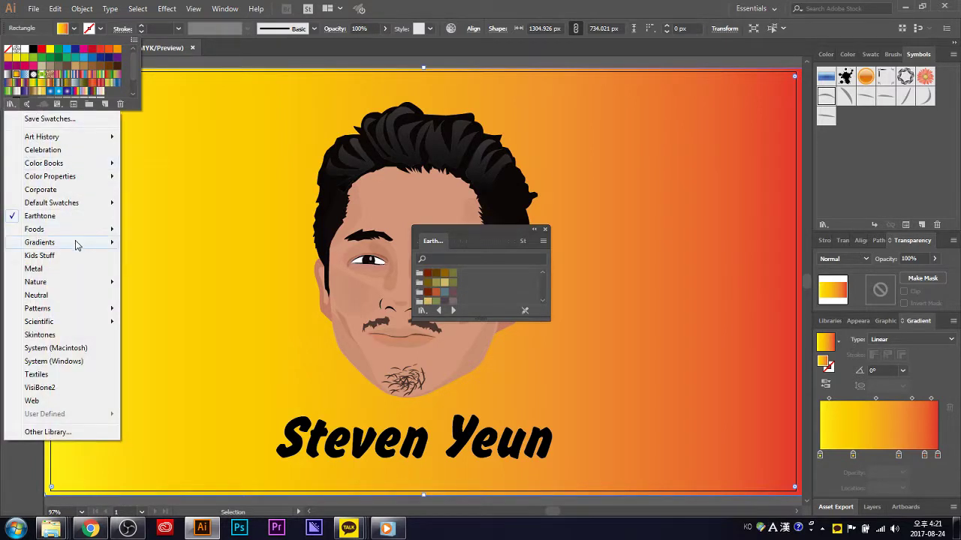
mouse_move(40, 243)
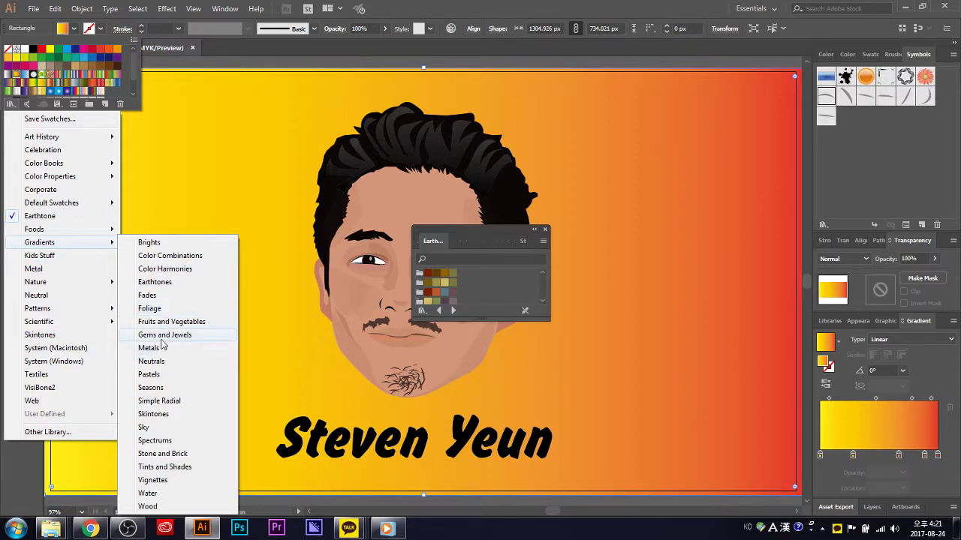
- Load the Metals gradient library and try grey radial, teal-gold and Dull Brass fills on the background
click(158, 348)
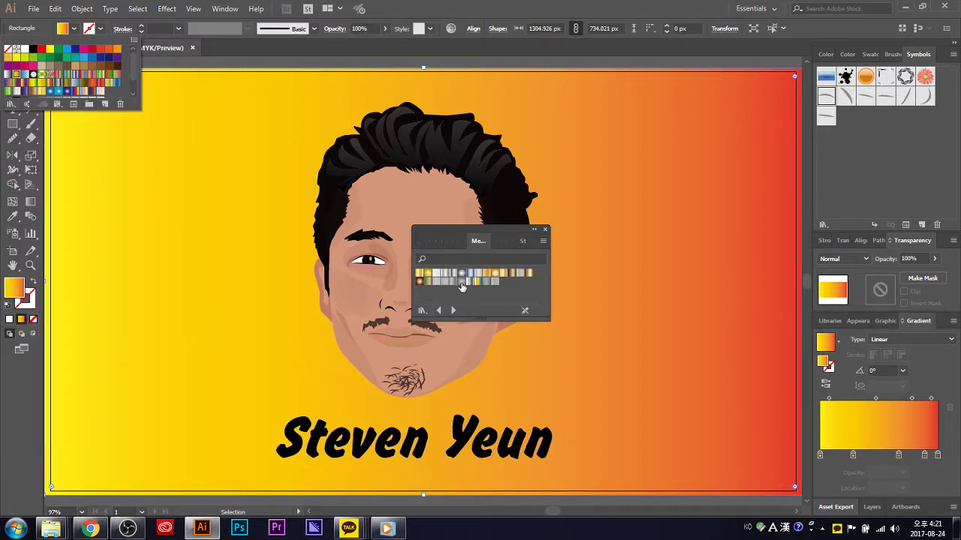
click(448, 256)
drag(460, 231, 747, 312)
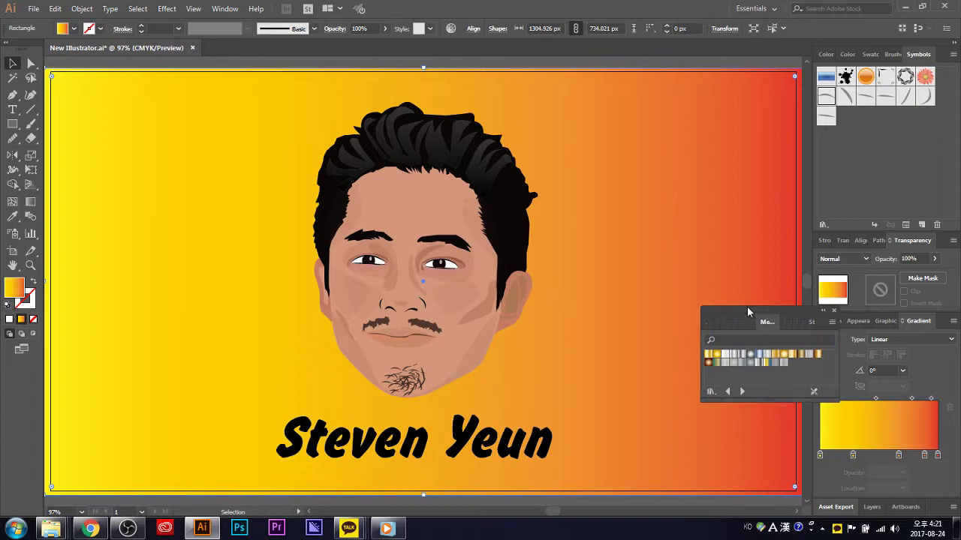
click(735, 365)
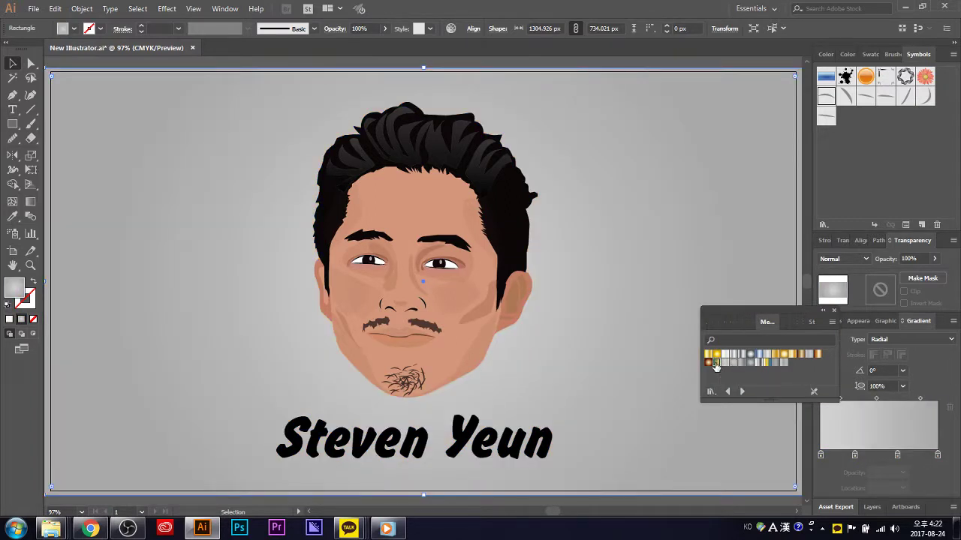
click(715, 363)
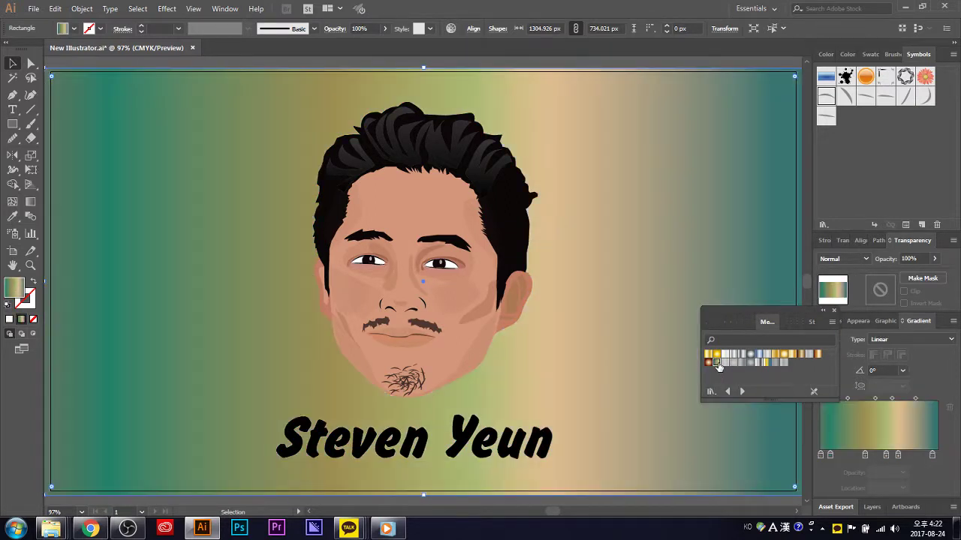
click(776, 355)
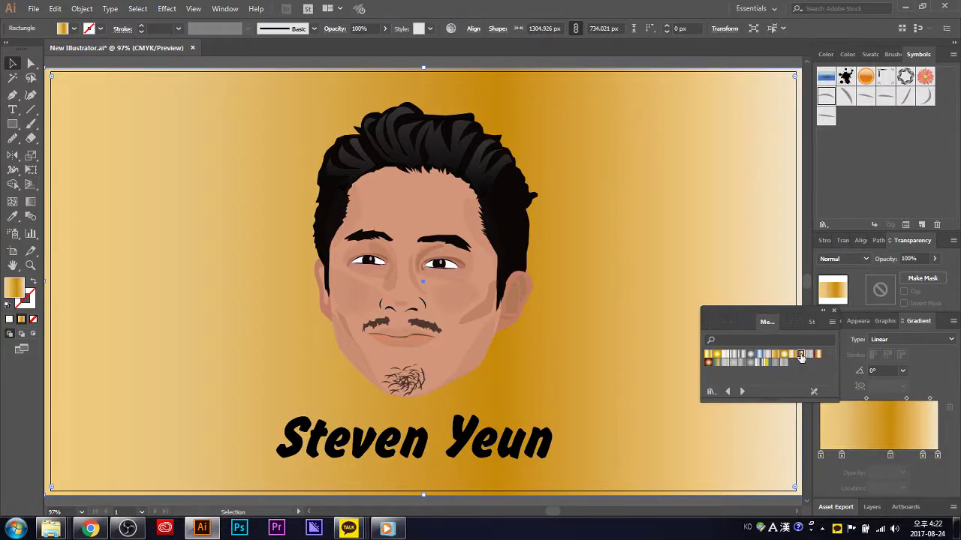
click(801, 355)
- Compare Aluminum, Copper and Gold gradients, then settle on the grey Steel Radial background
click(808, 355)
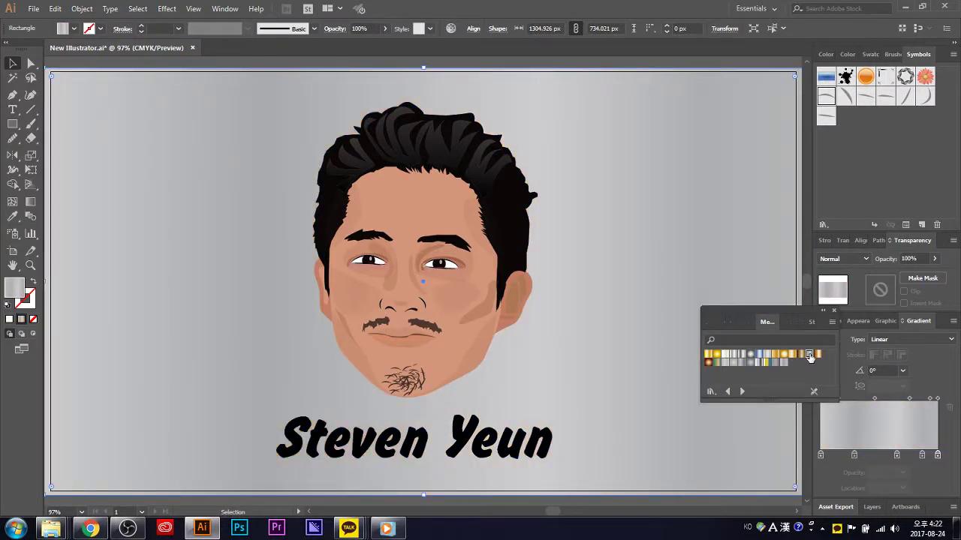
click(816, 355)
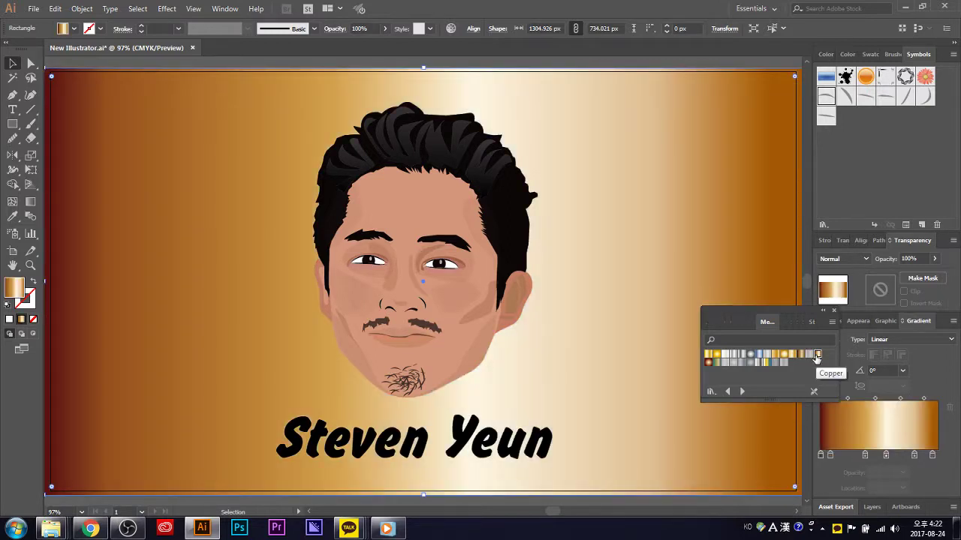
click(808, 355)
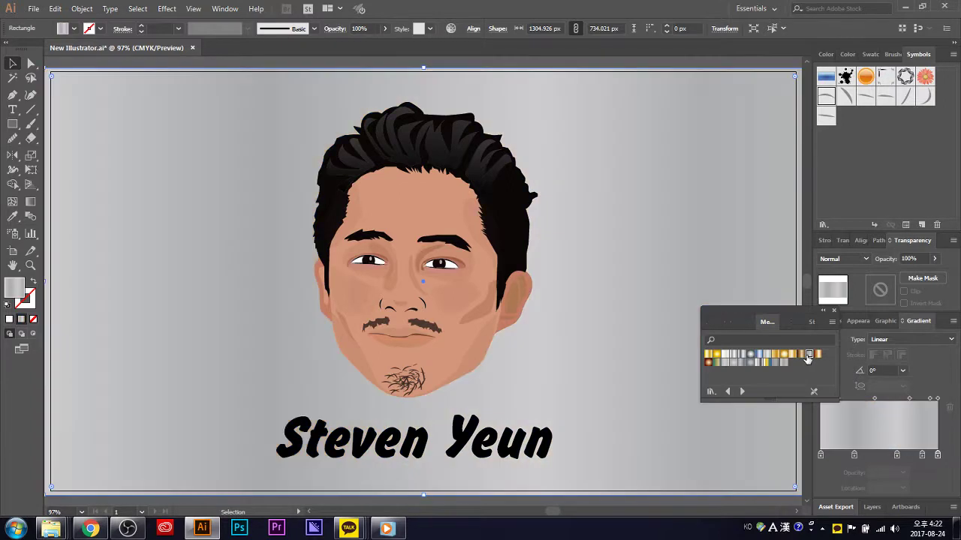
click(716, 355)
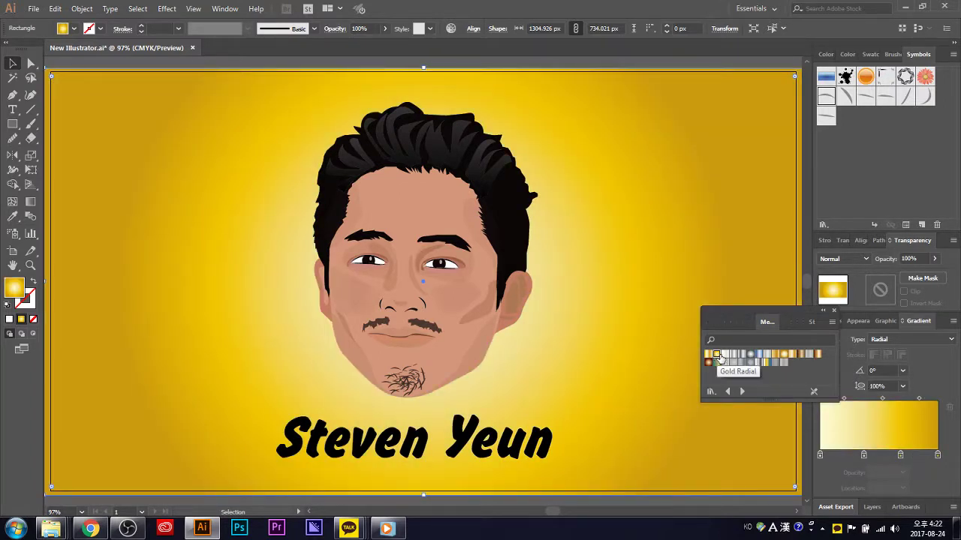
click(709, 356)
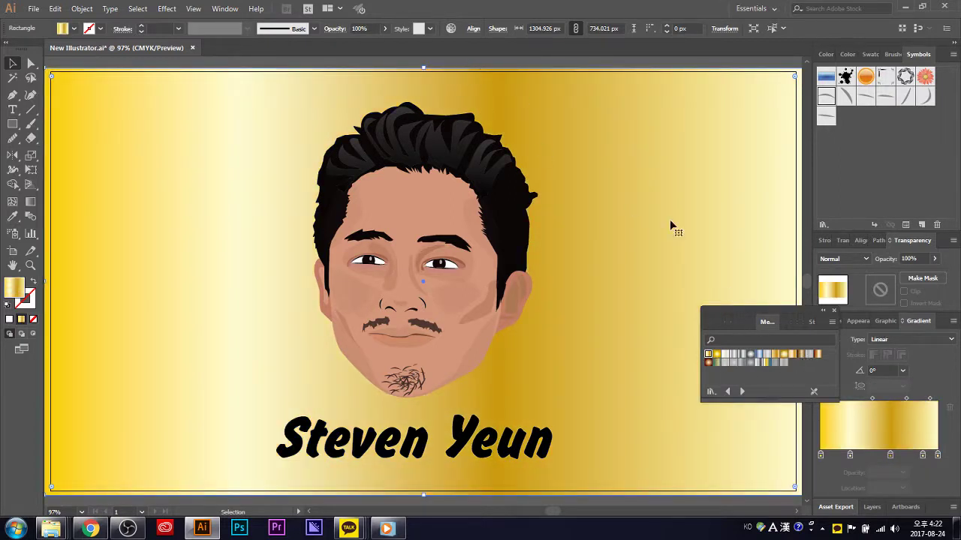
click(751, 355)
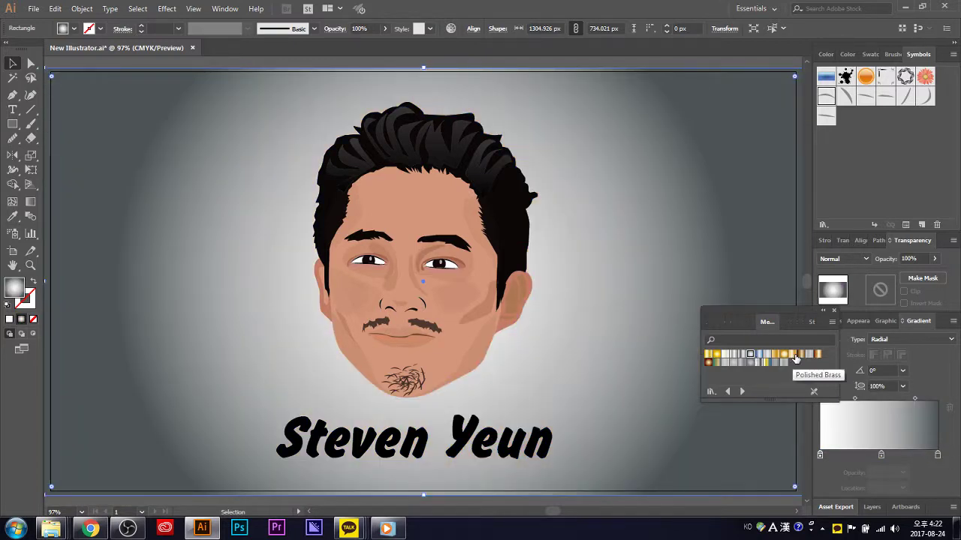
- Close the Metals library, deselect everything, and bring up the Open file dialog
click(833, 311)
key(ctrl+shift+a)
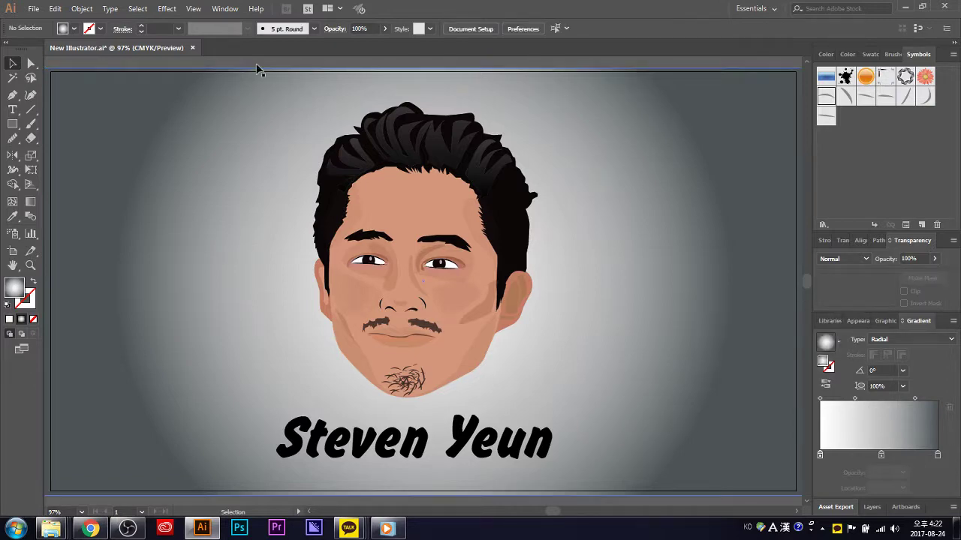
key(ctrl+o)
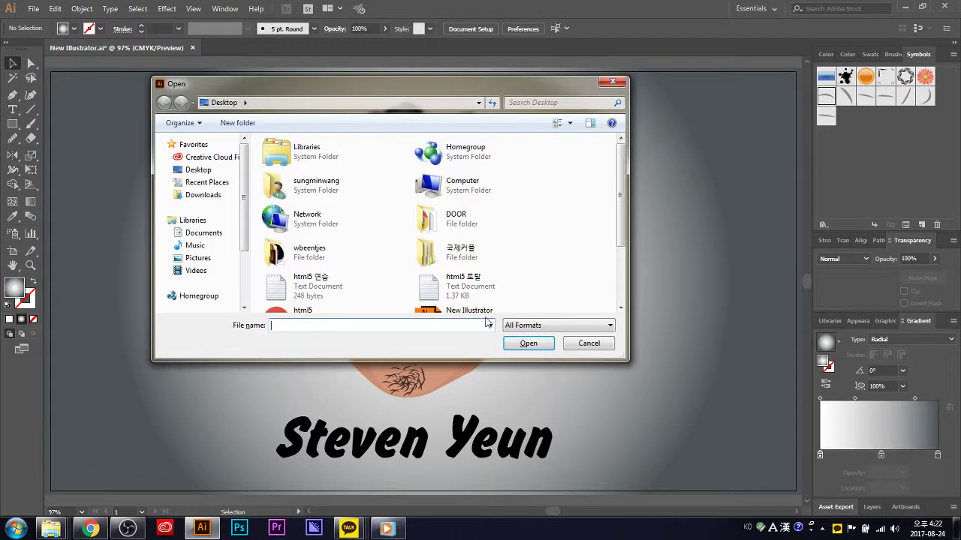